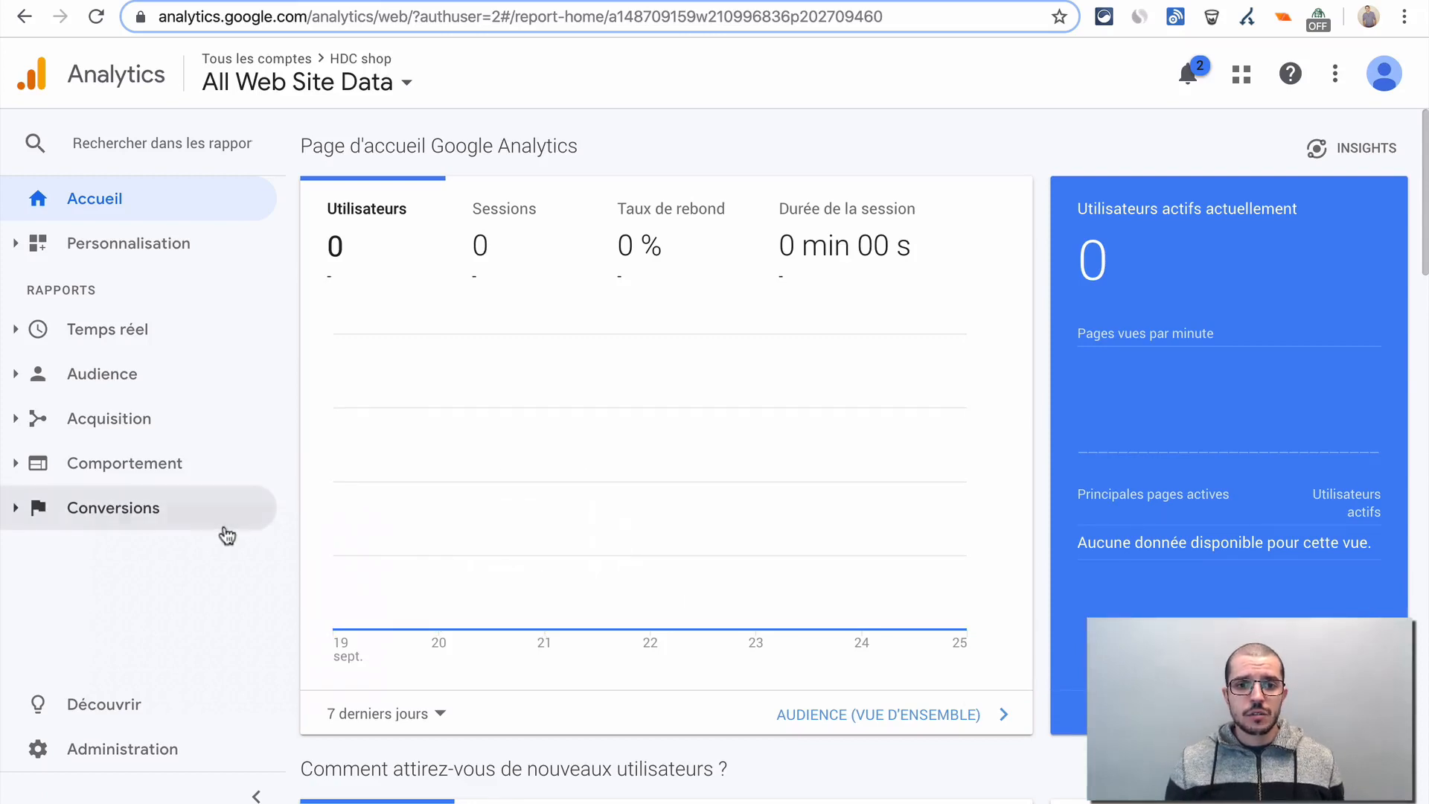
# - Open the tracking code page of the HDC shop property and locate its tracking ID
pyautogui.click(123, 771)
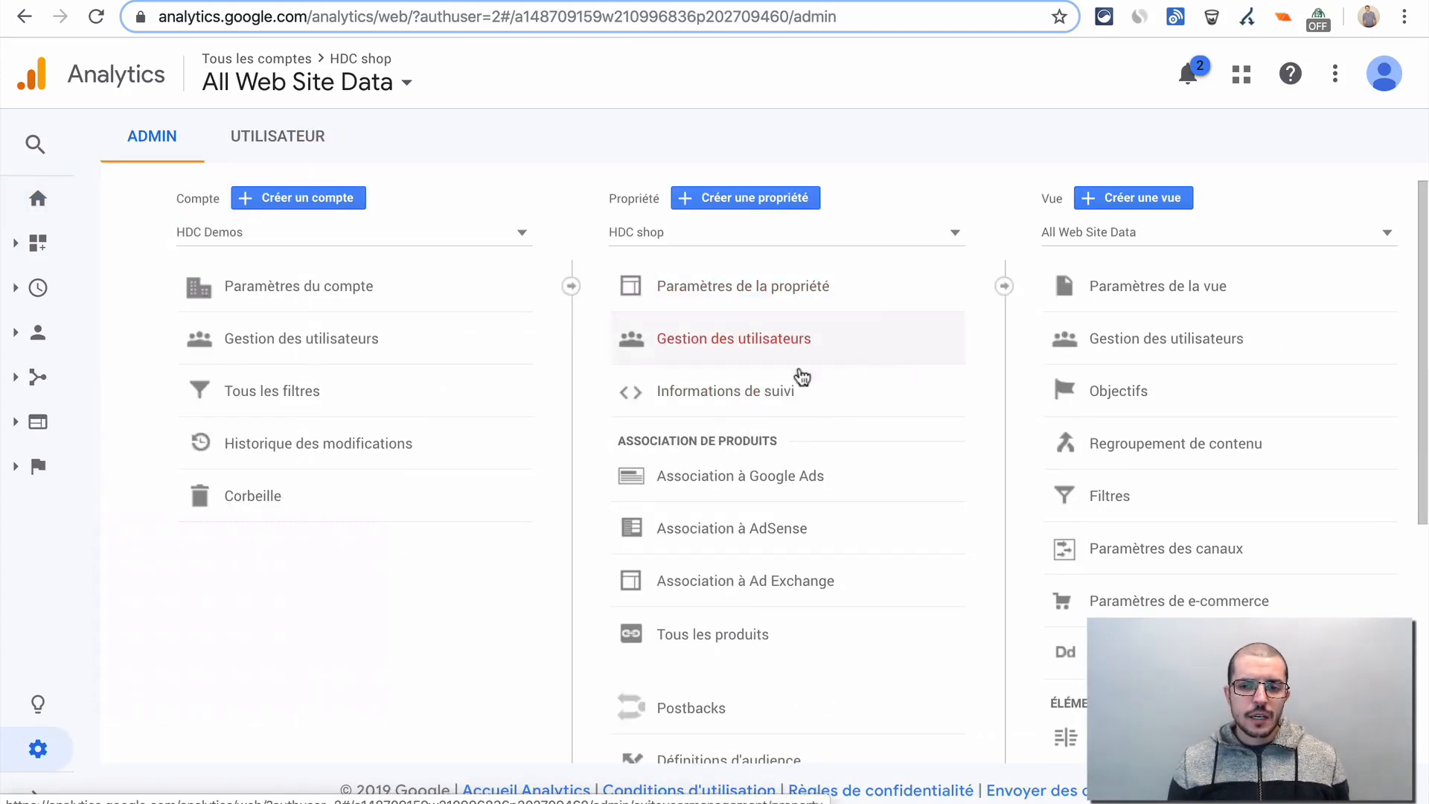
pyautogui.click(894, 395)
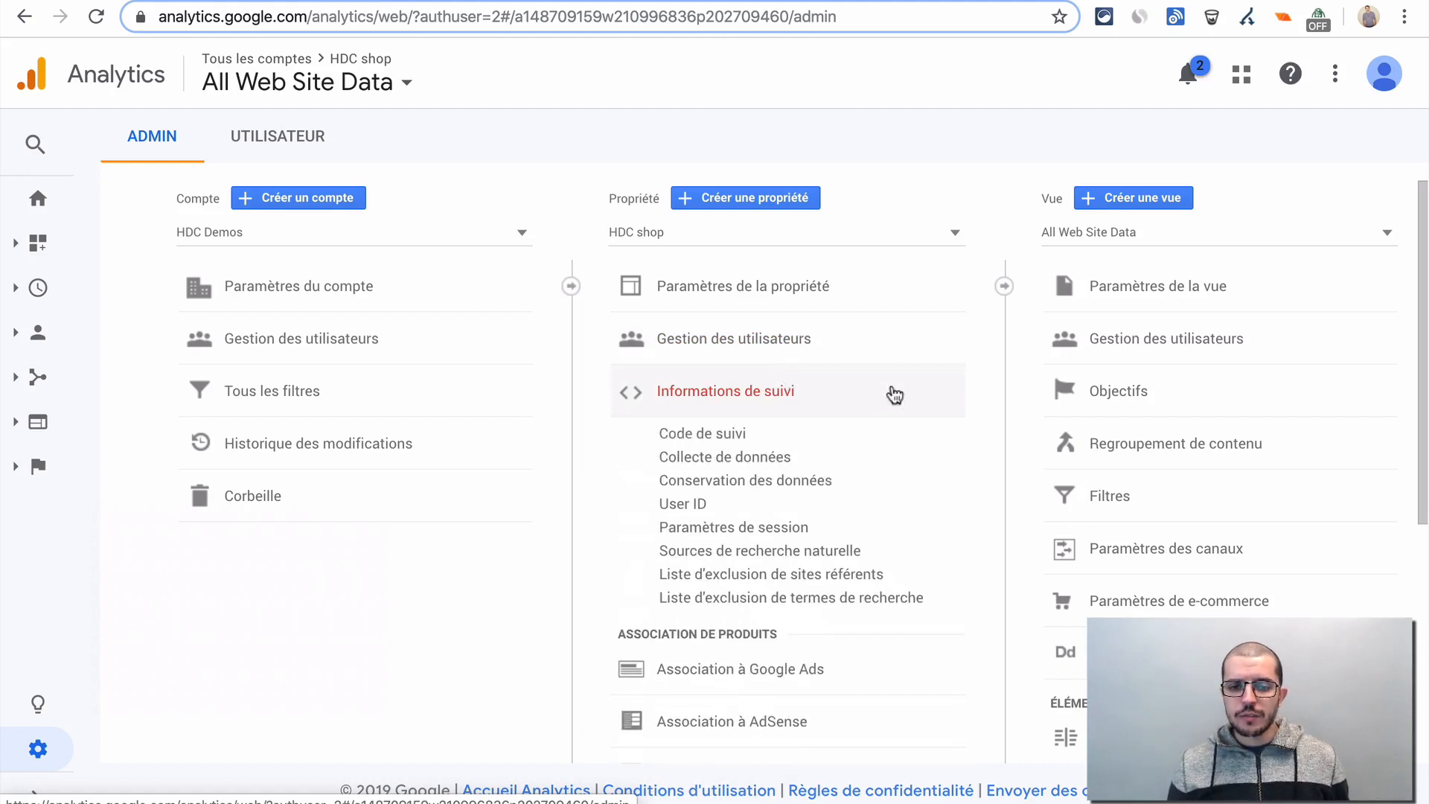
pyautogui.click(707, 435)
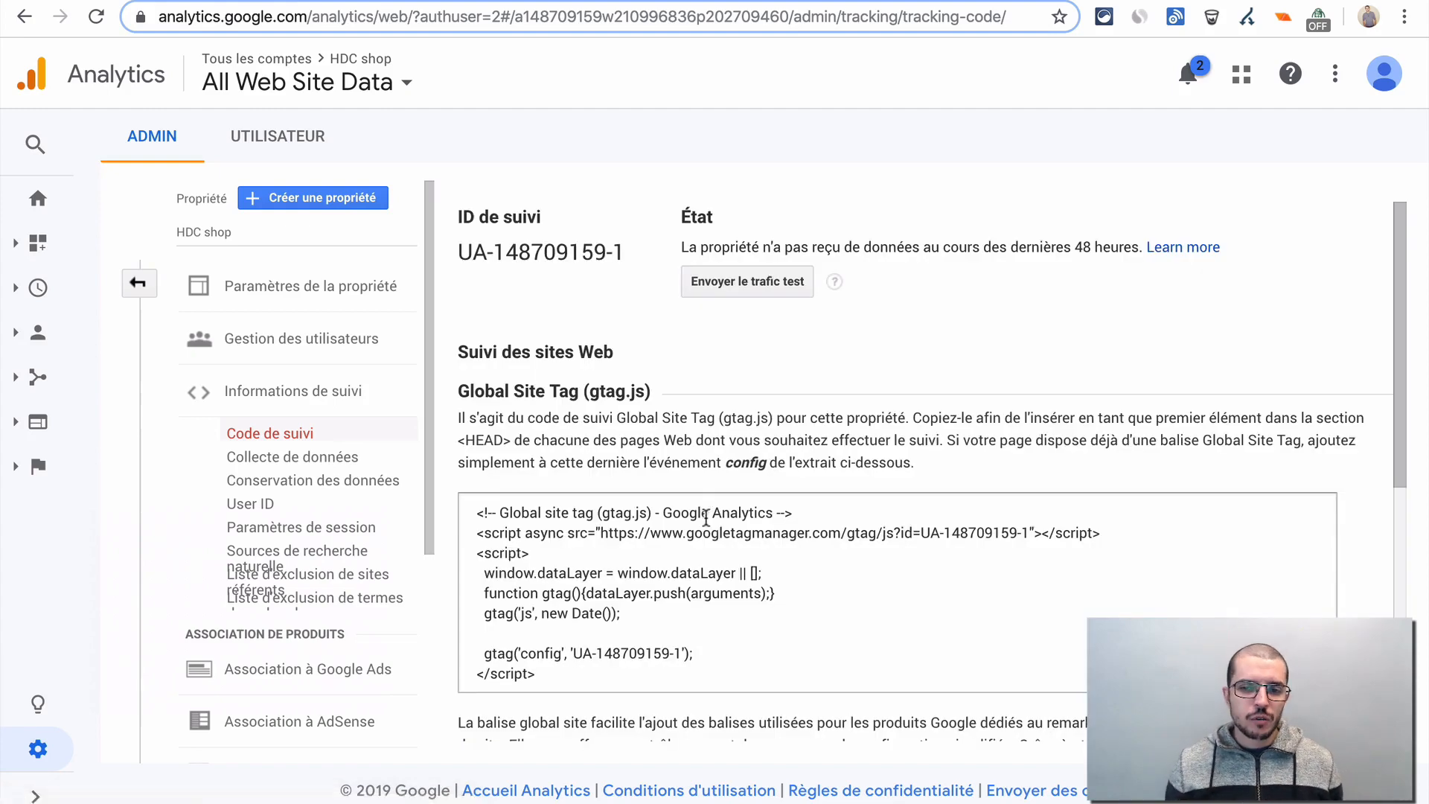
pyautogui.tripleClick(508, 253)
pyautogui.click(581, 265)
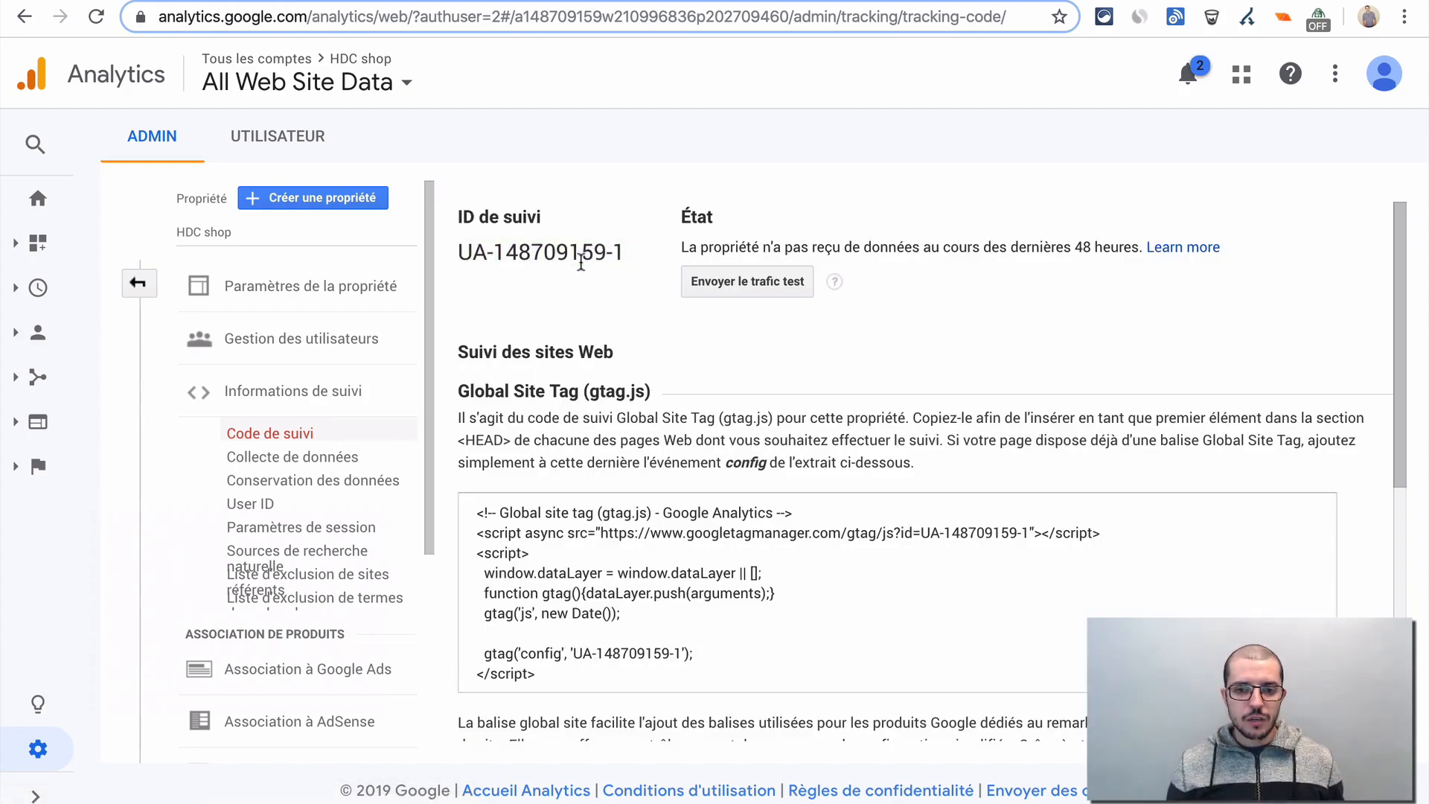
# - Switch to Tag Manager and examine the HDC Demo Shop container's workspace overview
pyautogui.hotkey('ctrl', 'Tab')
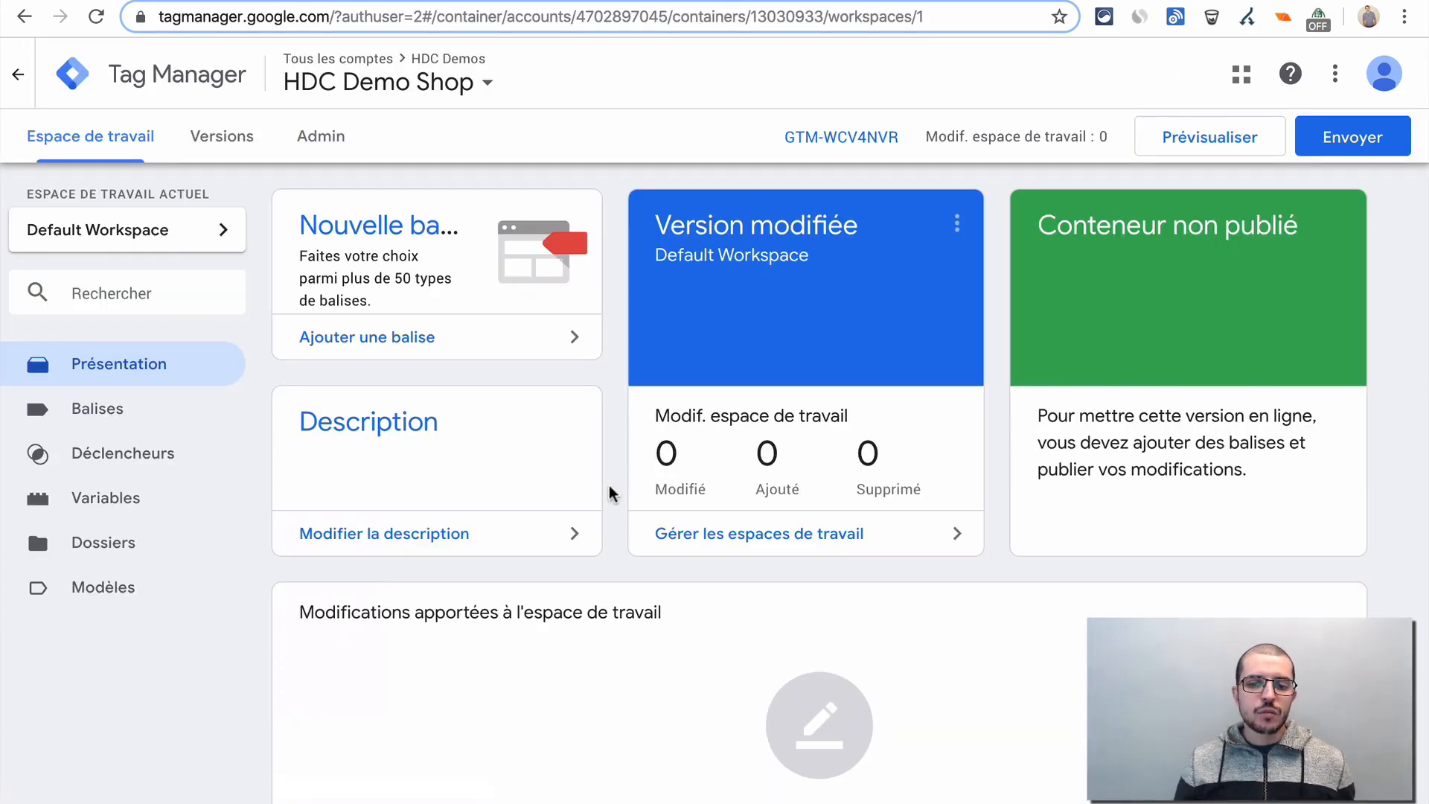
pyautogui.scroll(-3, 609, 492)
pyautogui.scroll(1, 609, 493)
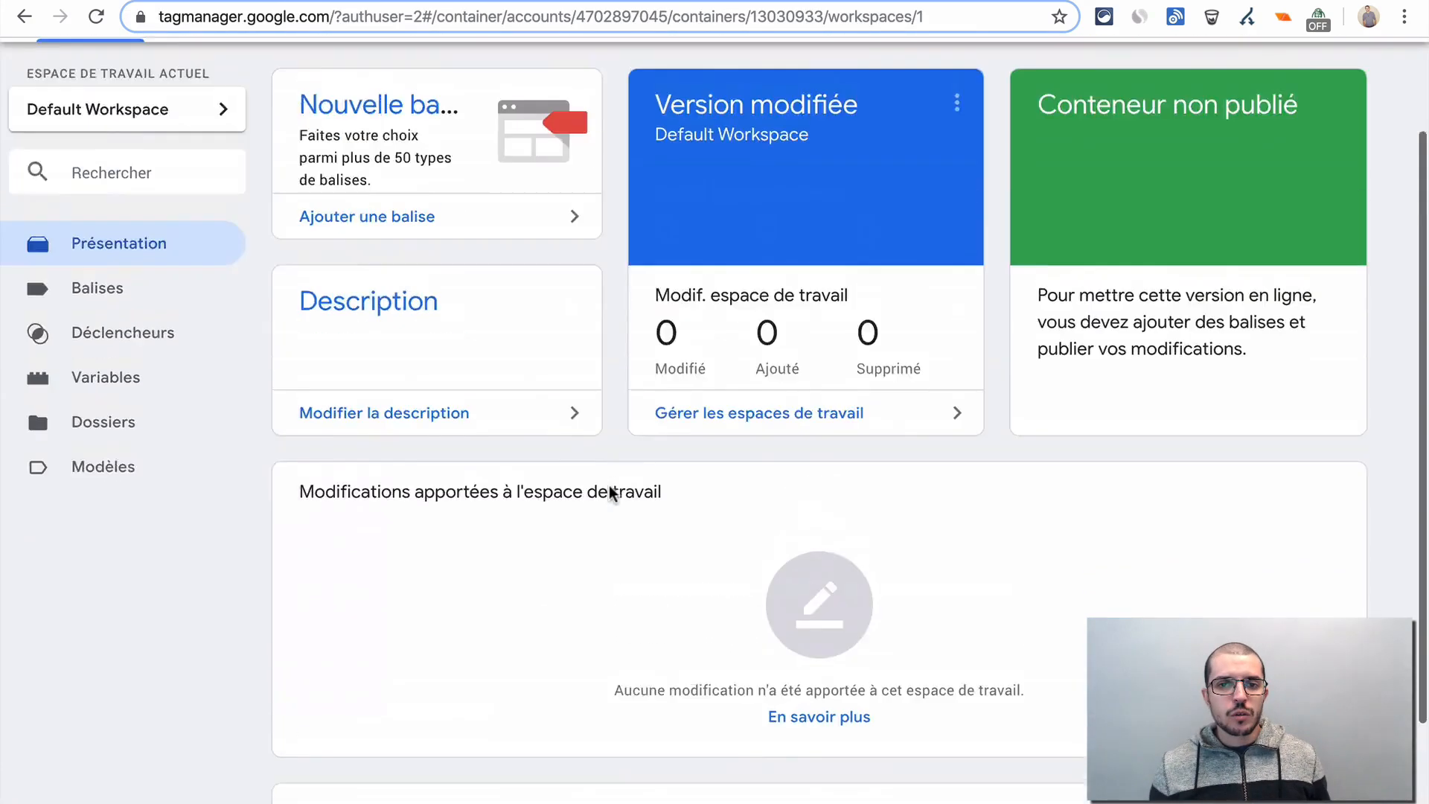
pyautogui.scroll(1, 609, 492)
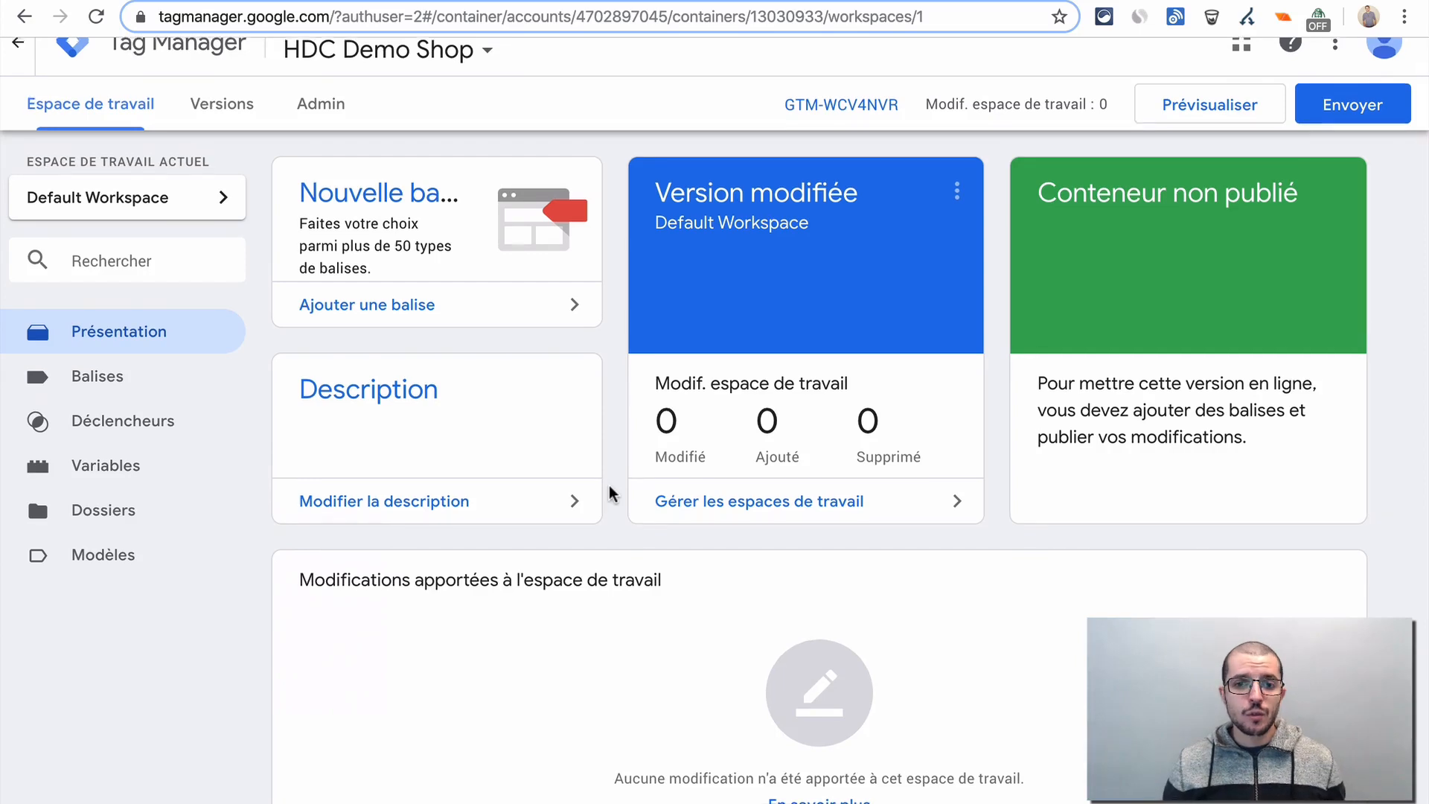
pyautogui.scroll(1, 608, 484)
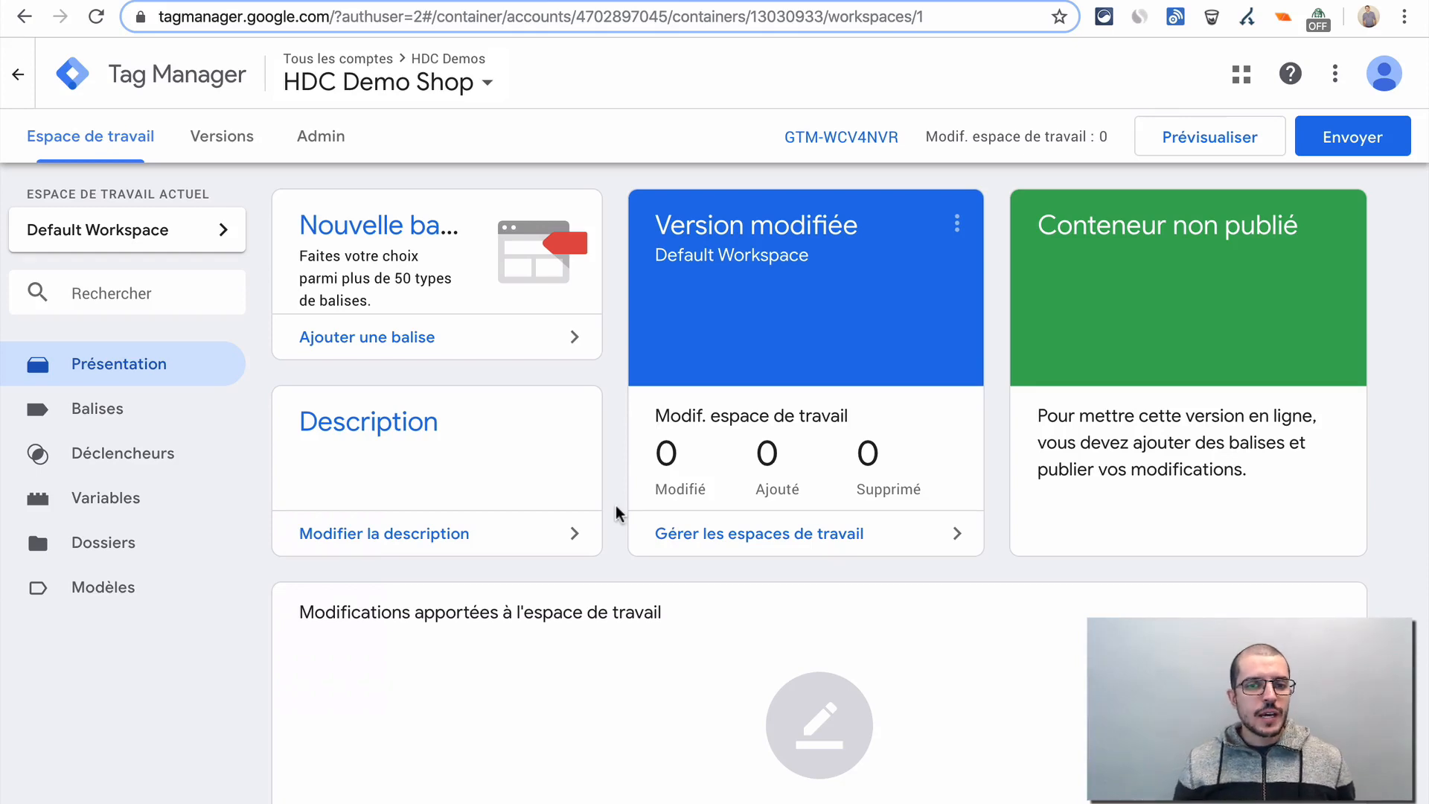
pyautogui.scroll(-1, 614, 505)
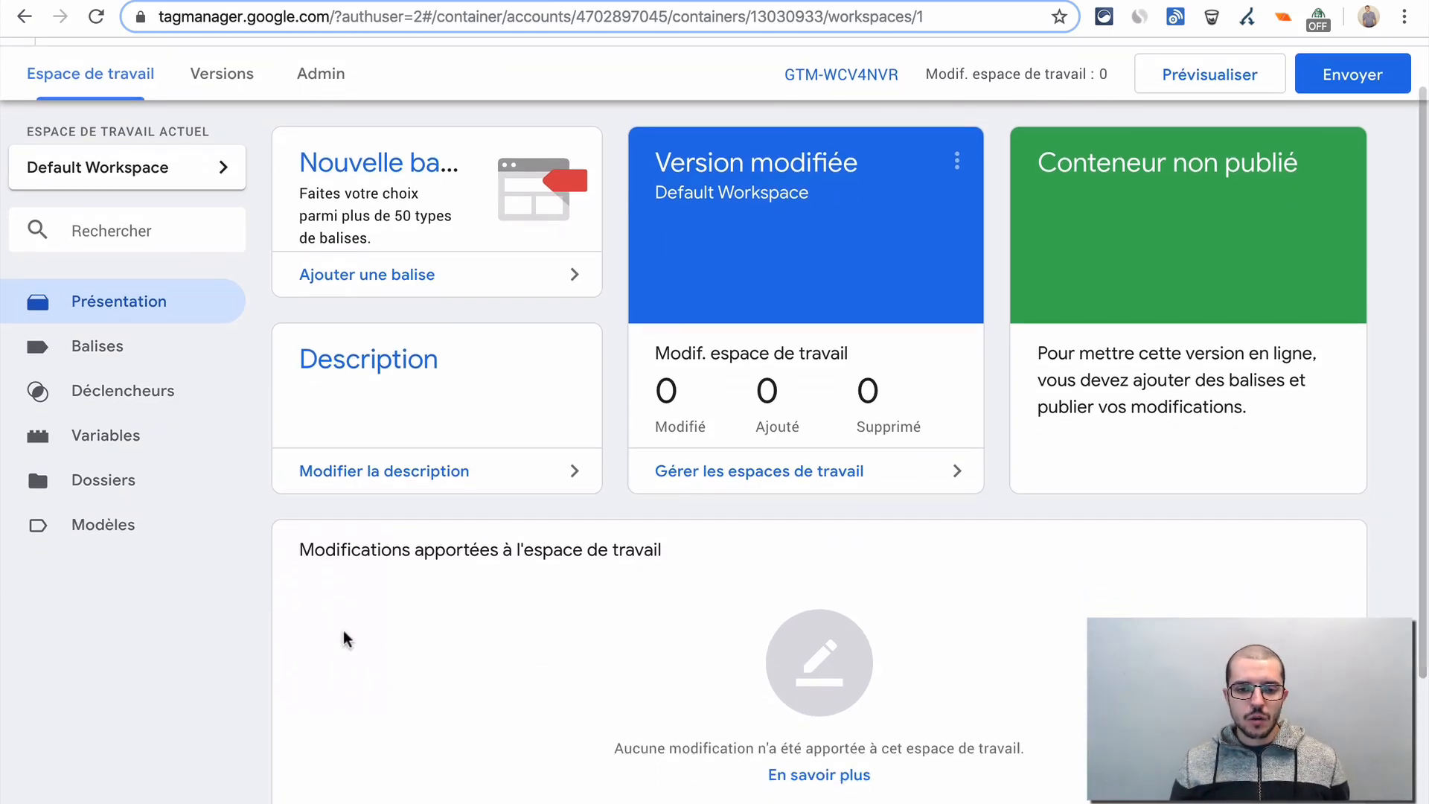
pyautogui.scroll(-3, 344, 639)
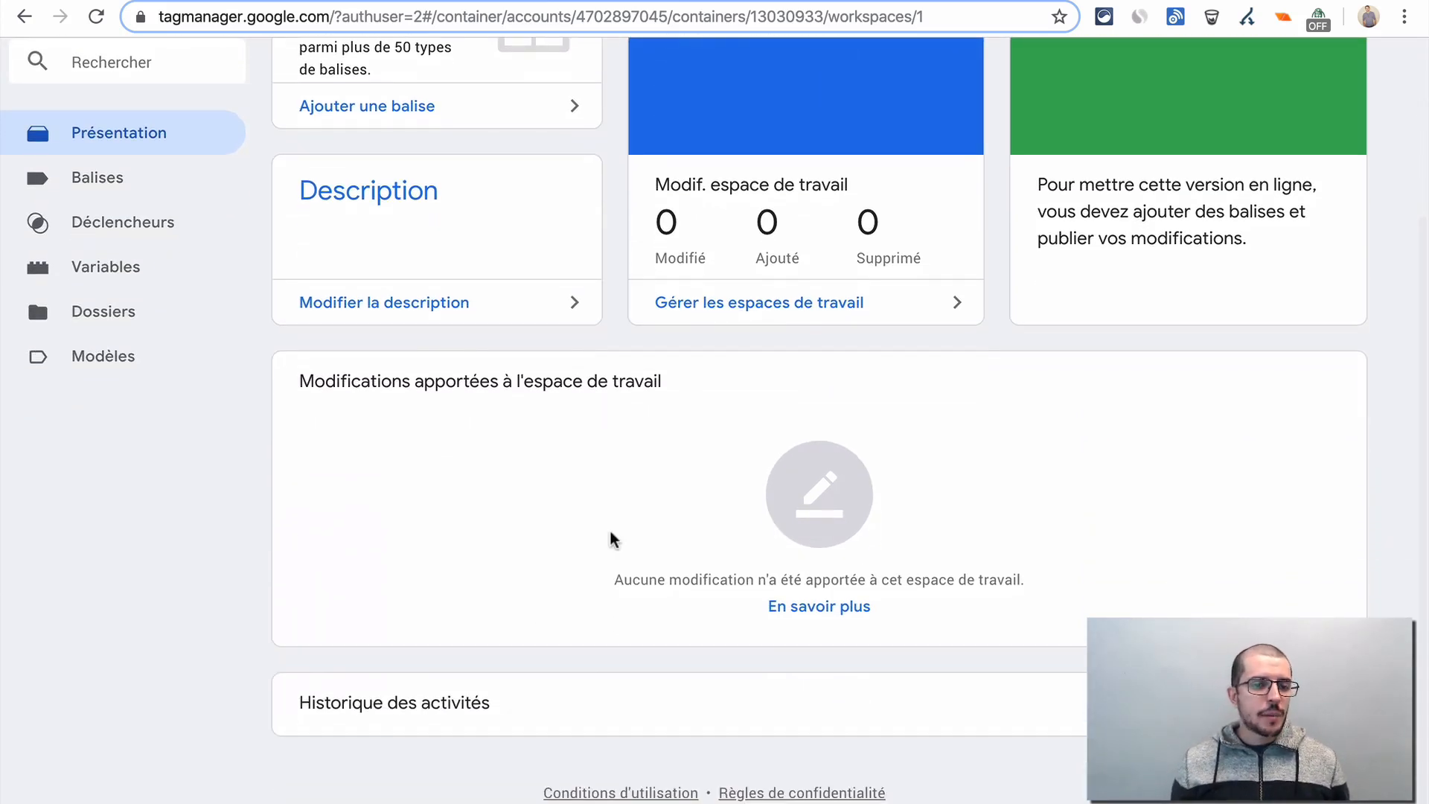
pyautogui.scroll(4, 611, 532)
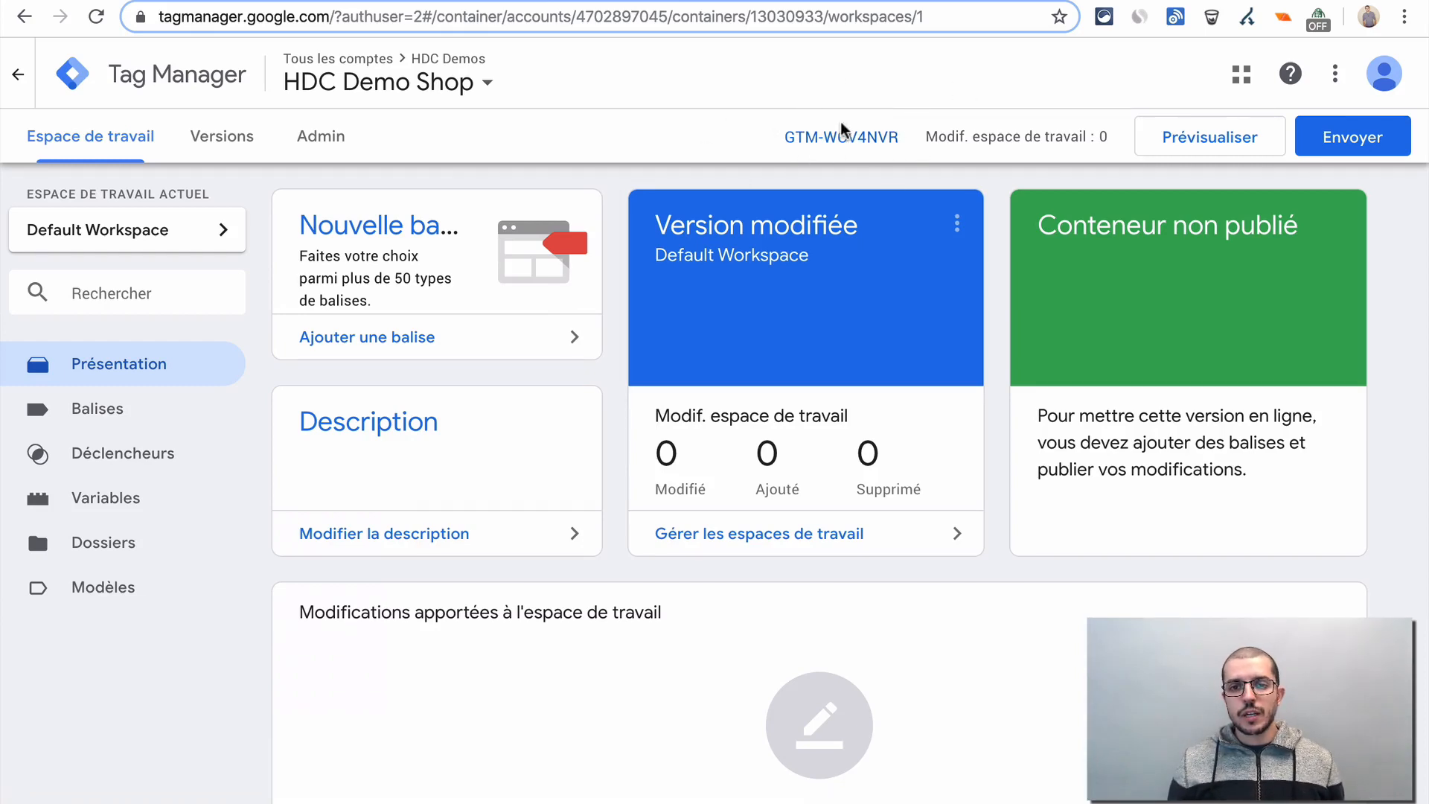
# - View the container's installation snippets for the head and body sections, closing the installation dialog when done
pyautogui.click(853, 142)
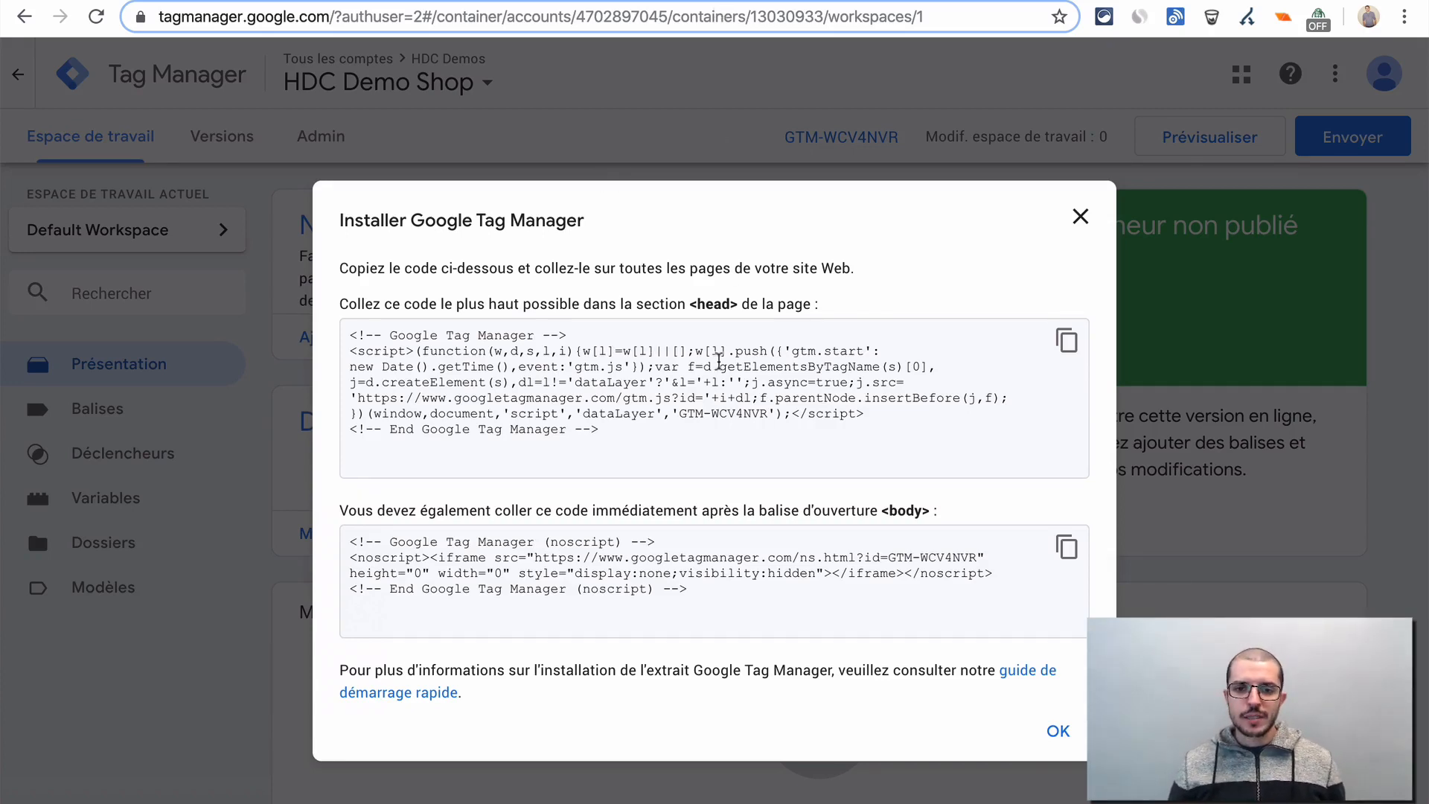
pyautogui.click(500, 381)
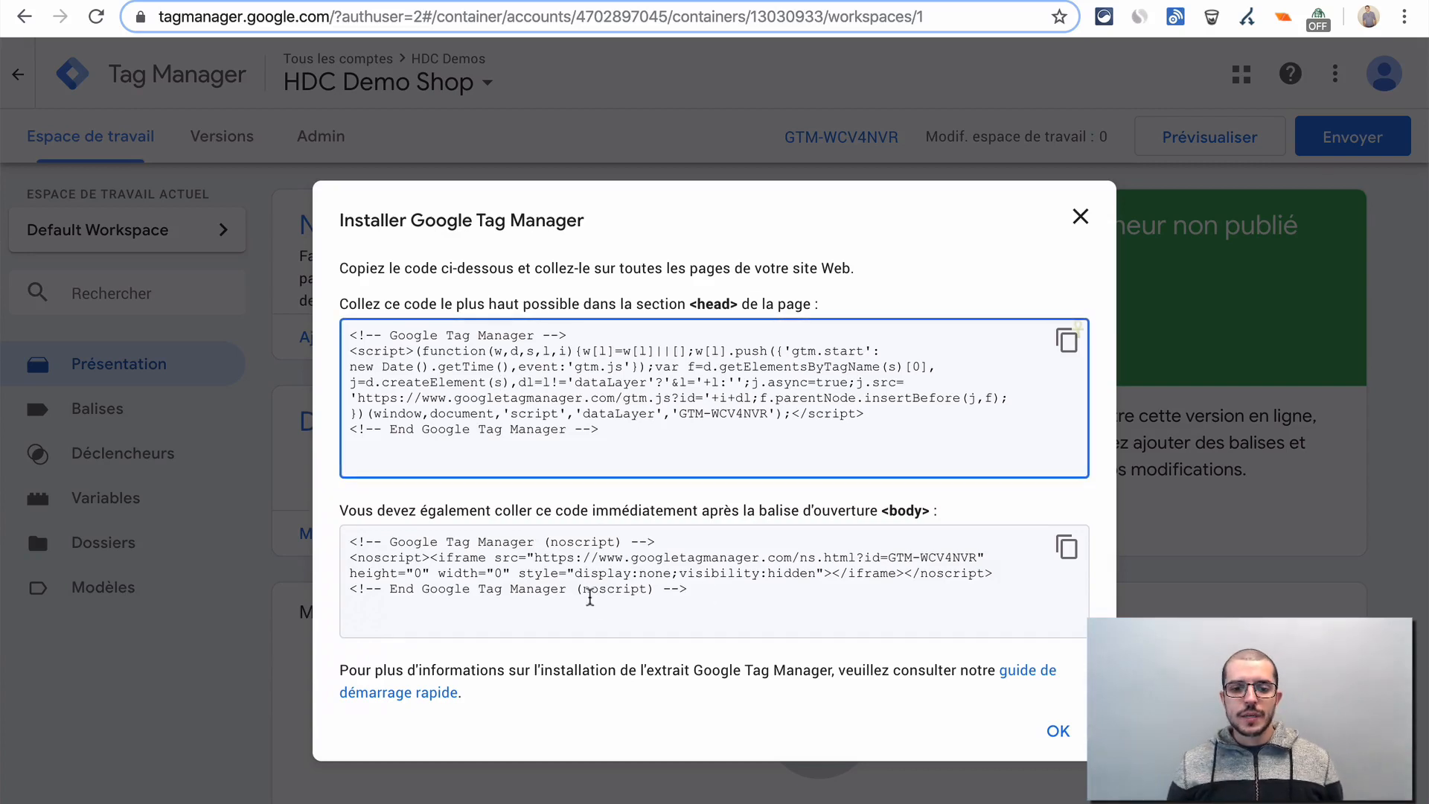
pyautogui.click(590, 598)
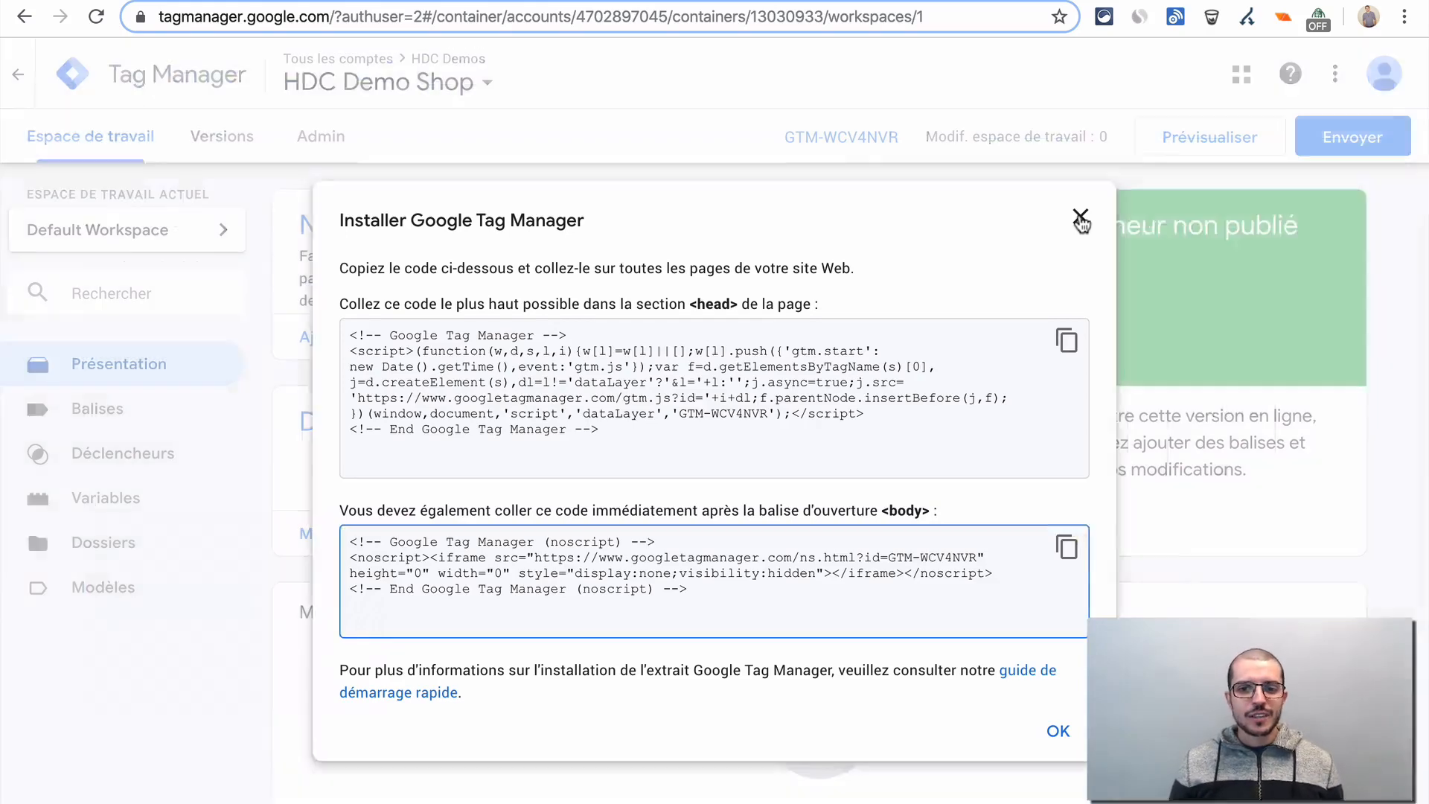
pyautogui.click(1080, 220)
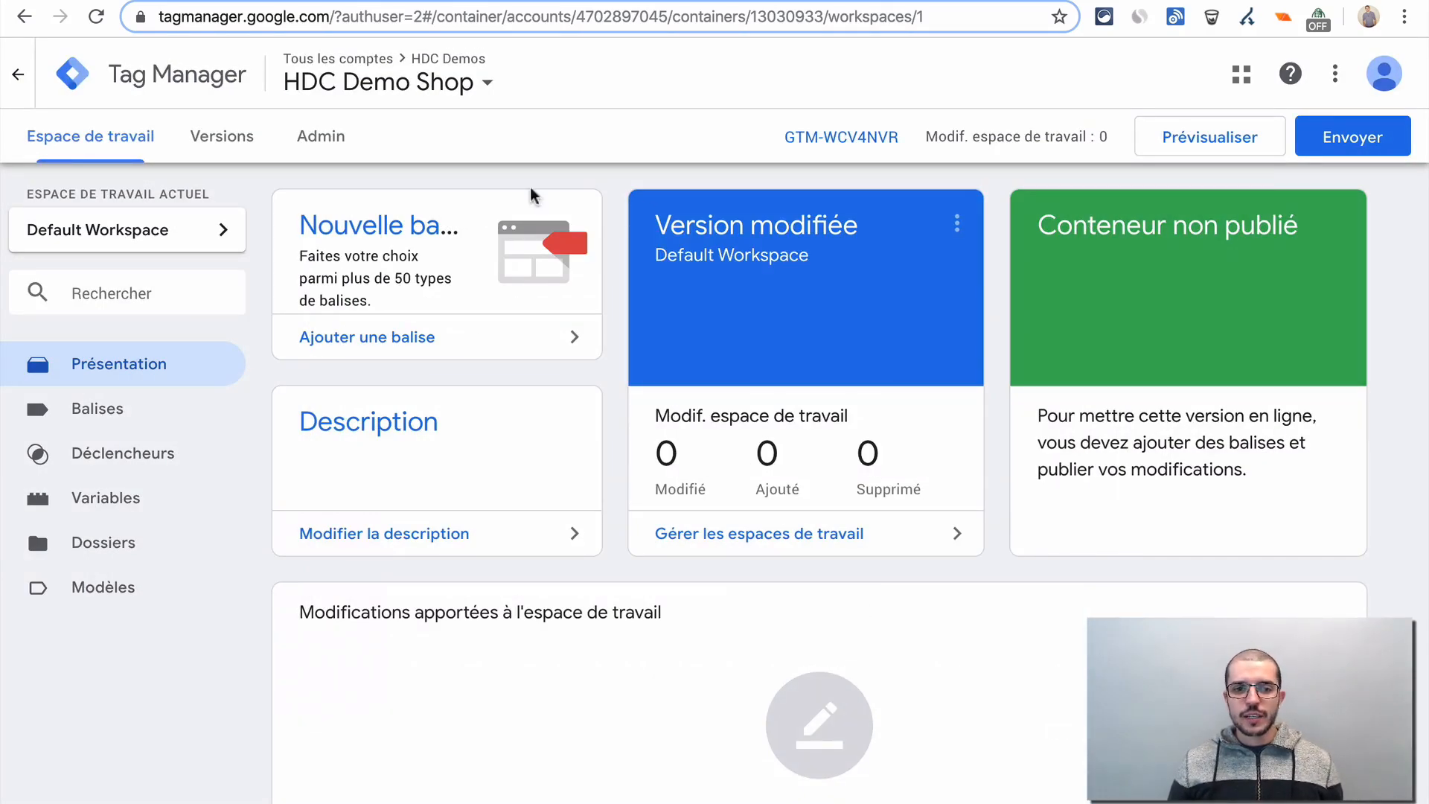
# - Open the list of tags (Balises) in the HDC Demo Shop container's Default Workspace
pyautogui.scroll(-1, 449, 649)
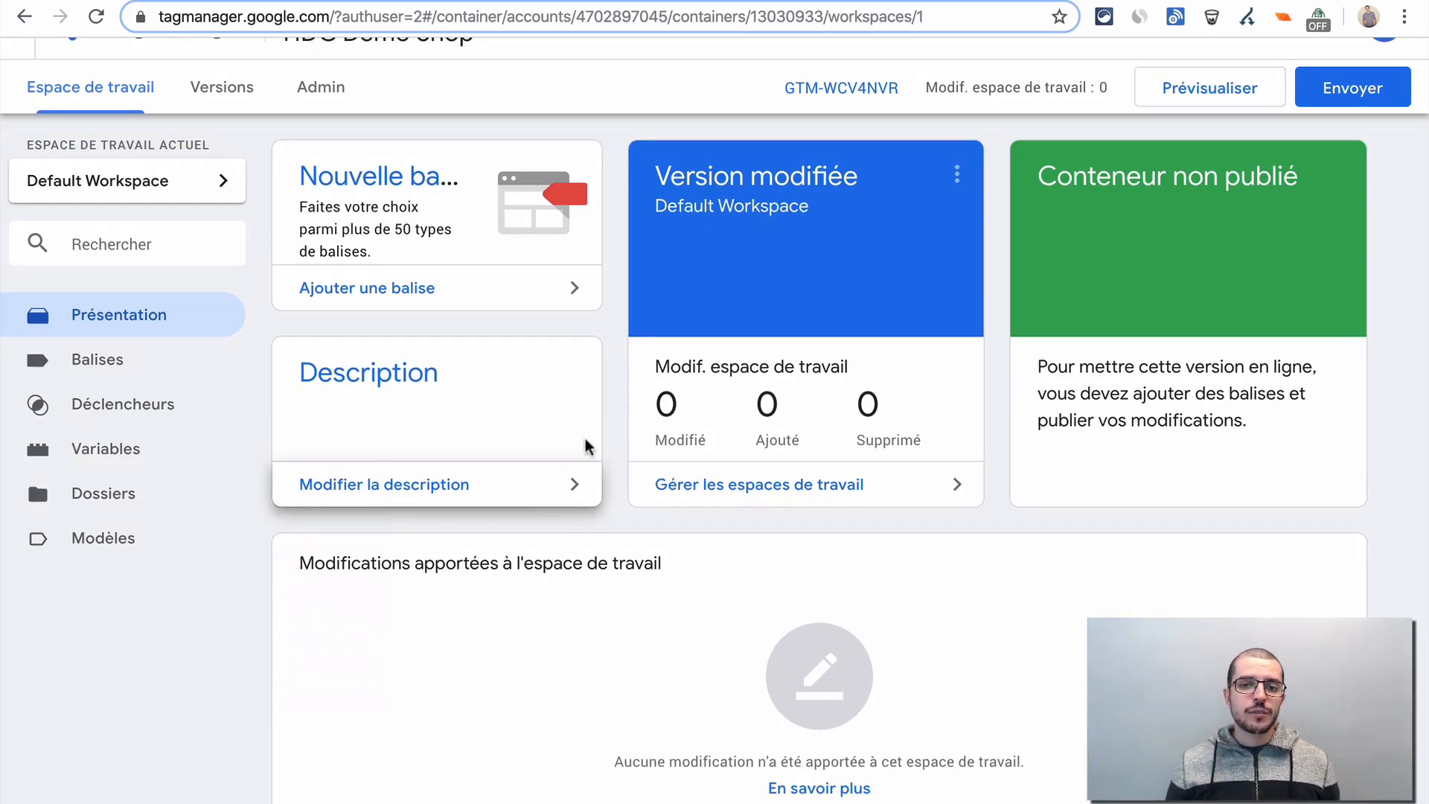
pyautogui.scroll(1, 611, 350)
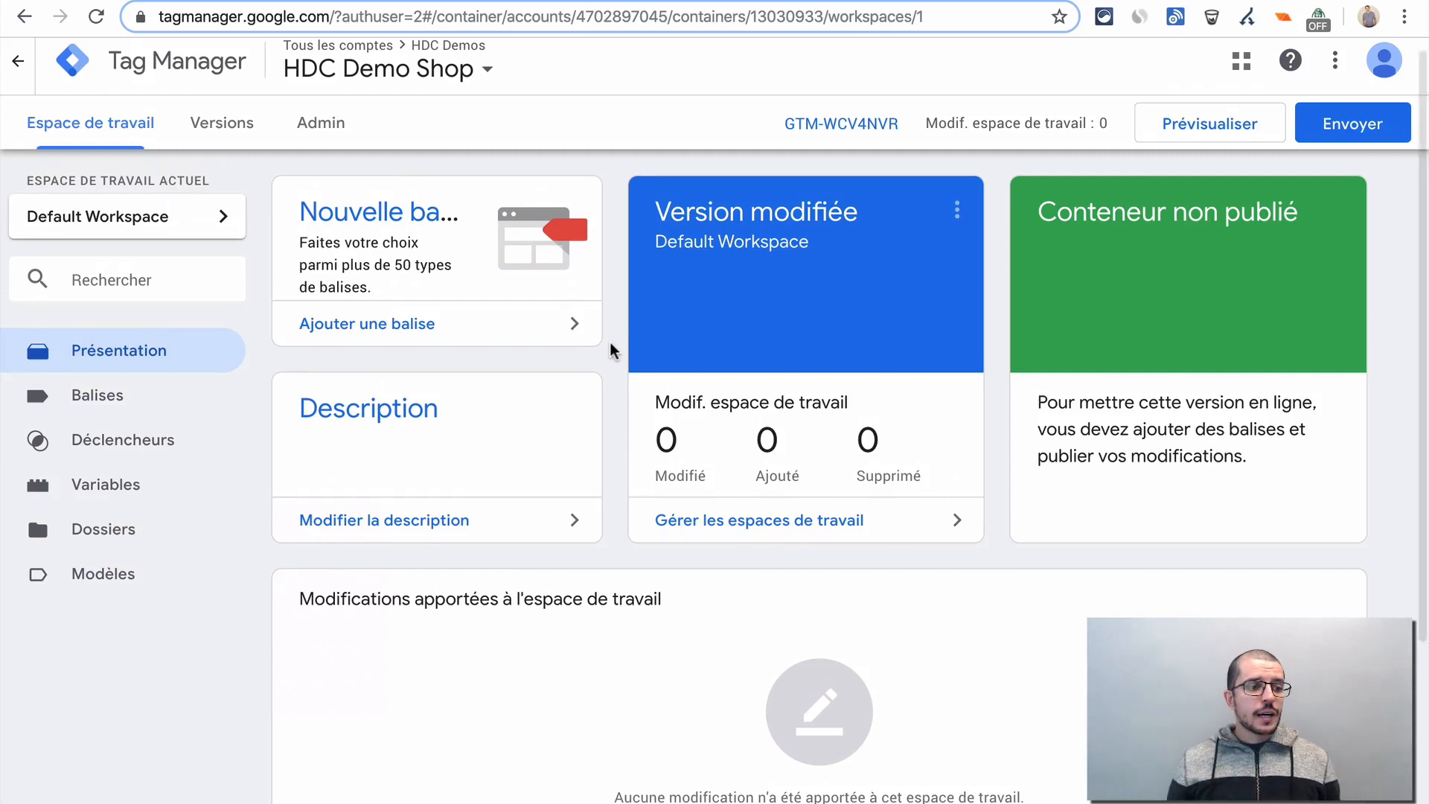
pyautogui.scroll(-1, 609, 345)
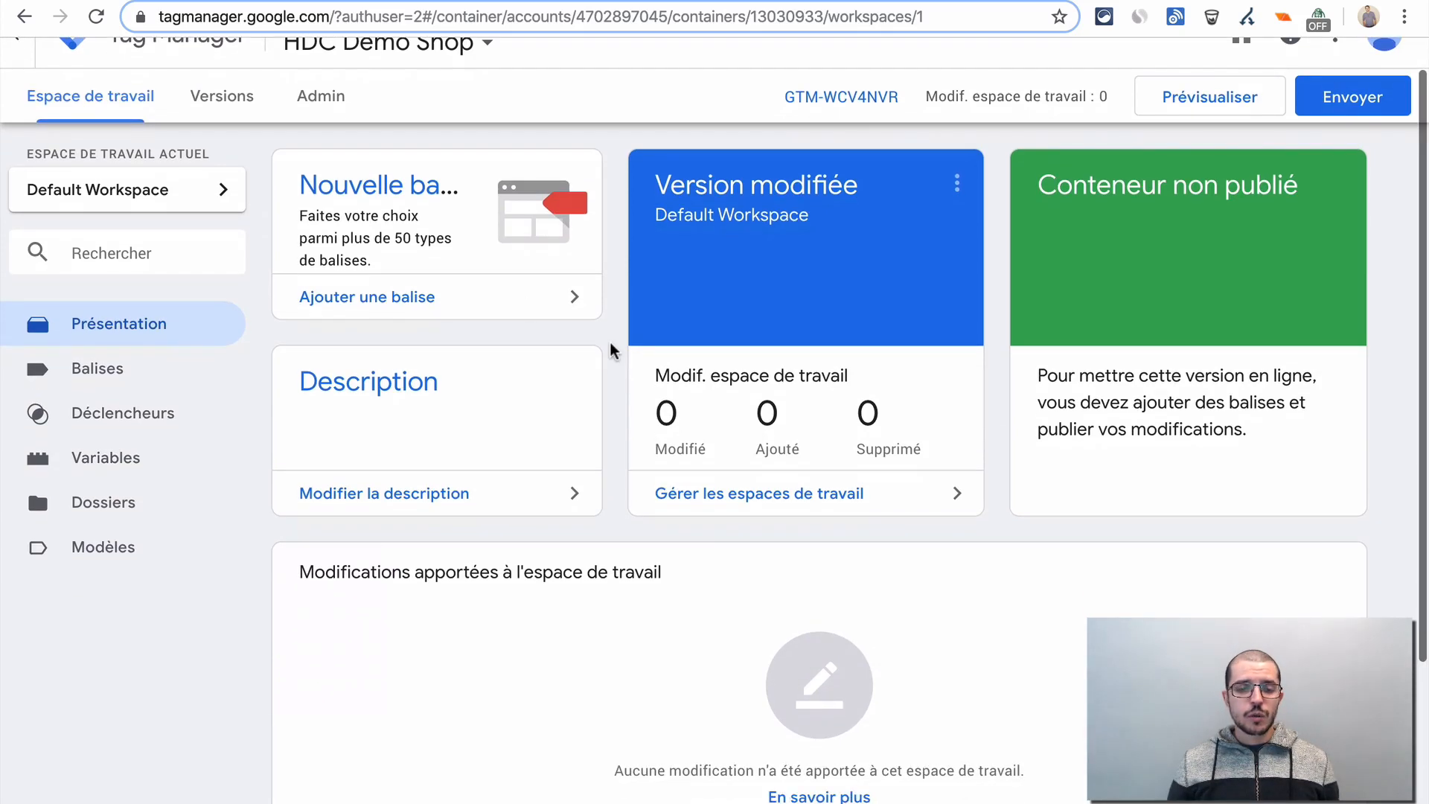
pyautogui.scroll(1, 350, 340)
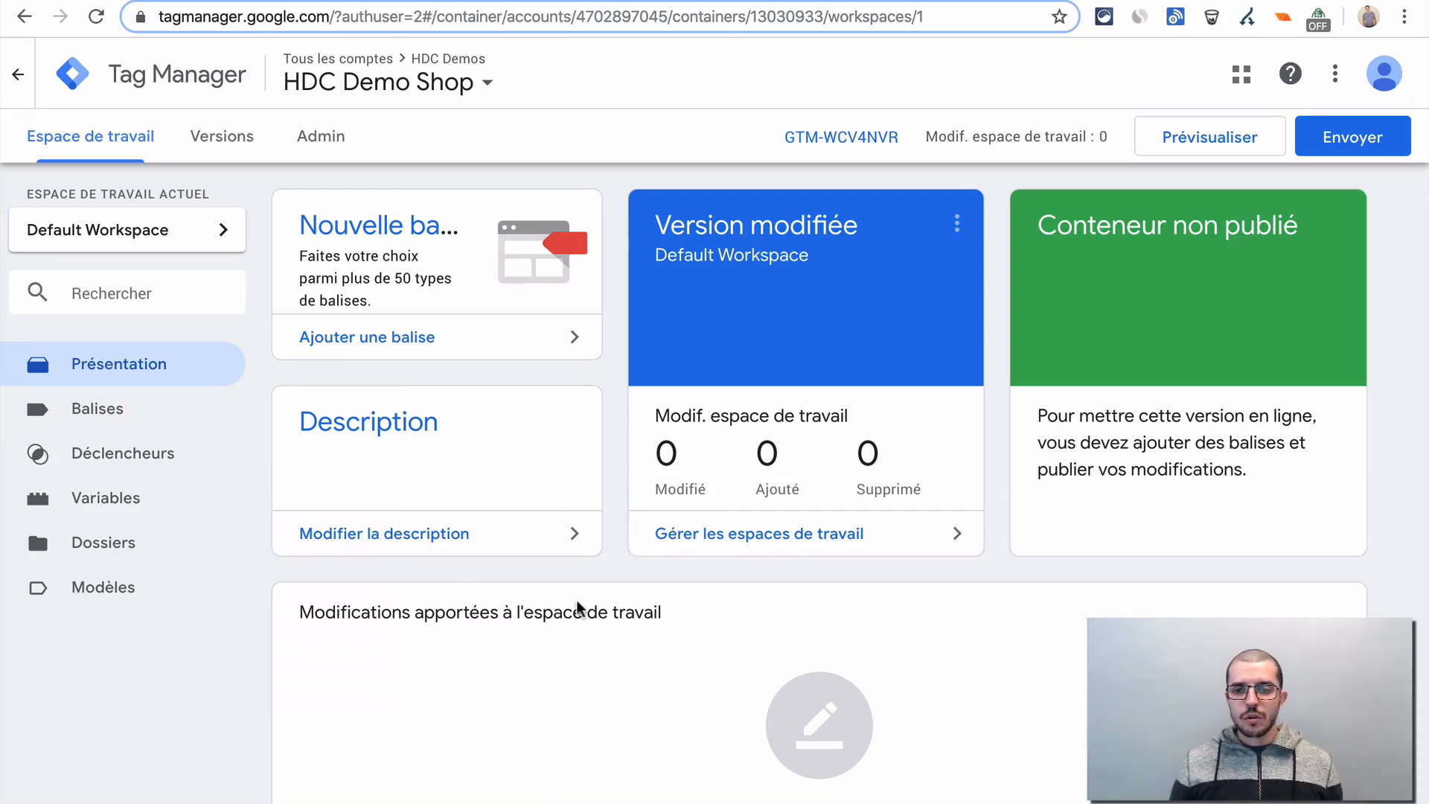
pyautogui.scroll(-1, 574, 605)
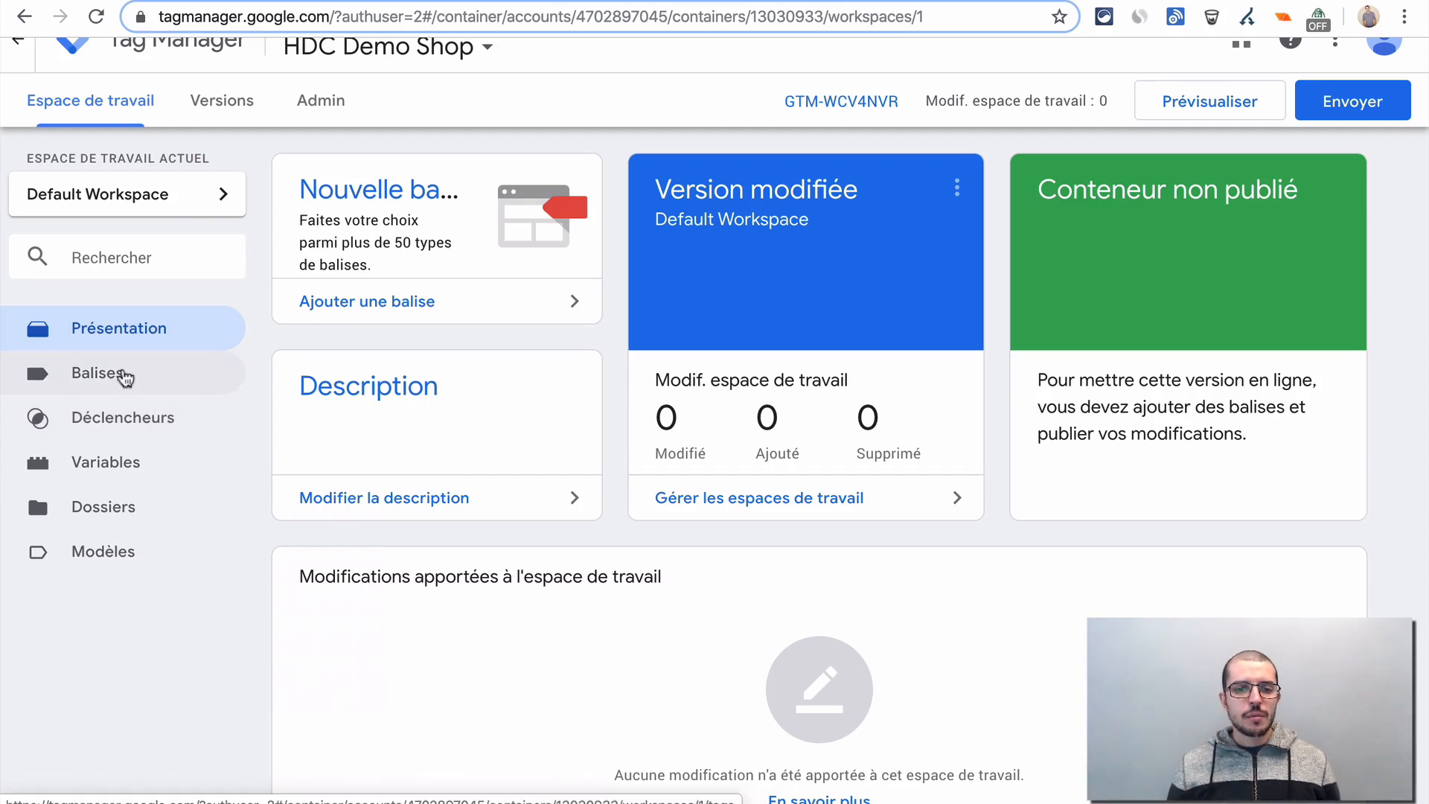
pyautogui.click(124, 378)
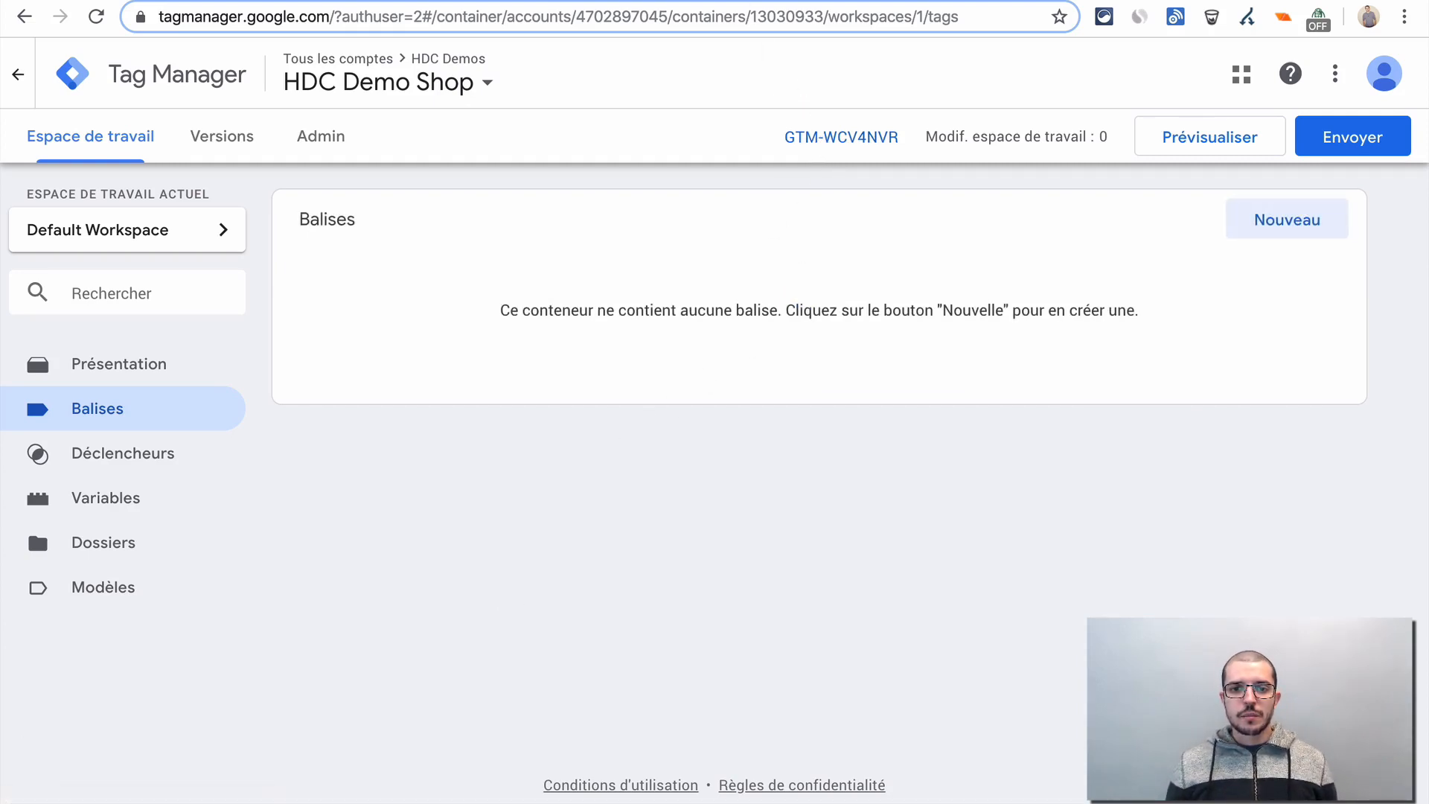
# - Switch to the HDC Test Store site and look over its product catalog page
pyautogui.click(733, 2)
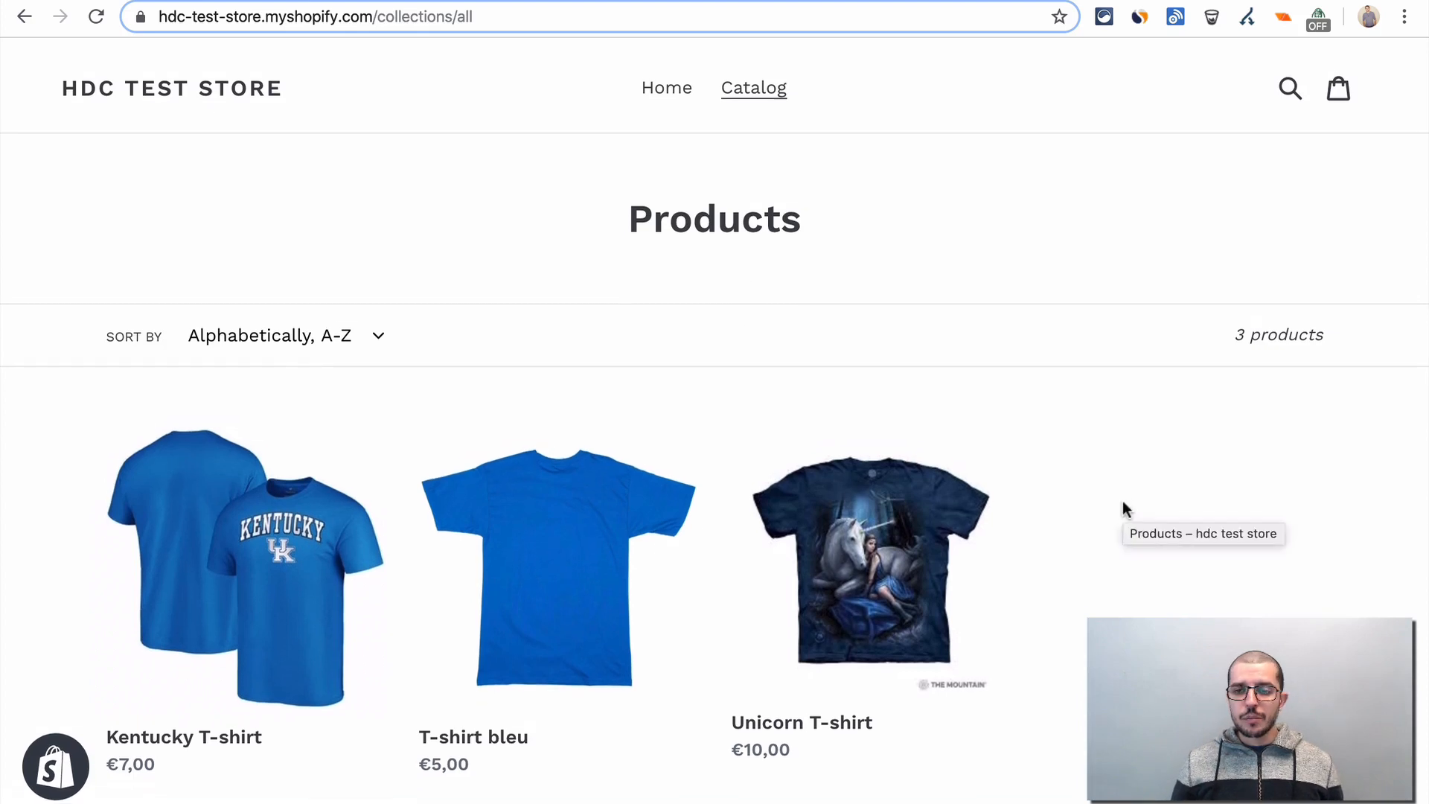
pyautogui.scroll(-5, 1124, 507)
pyautogui.scroll(5, 1124, 506)
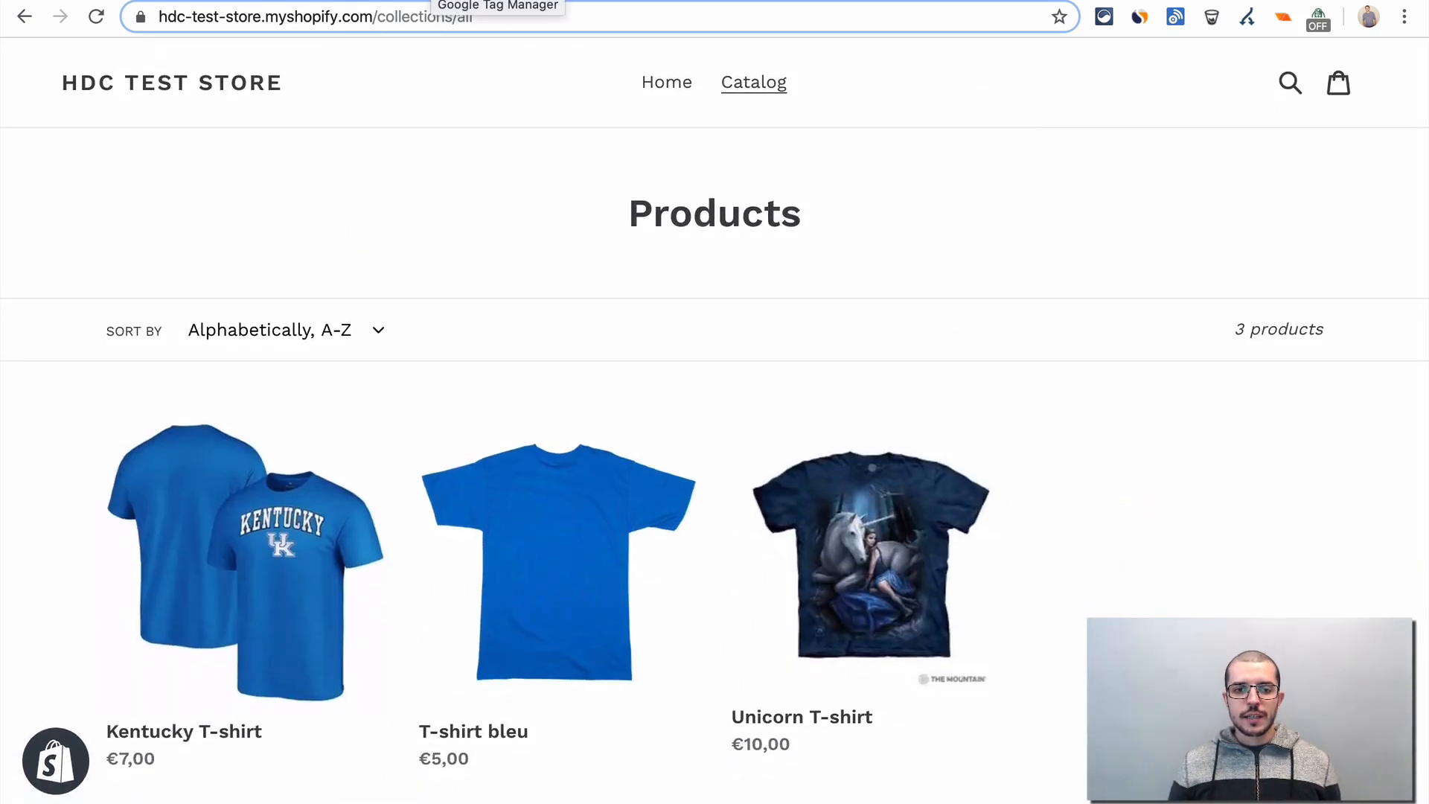
# - Return to Tag Manager, recheck the container's installation code, and select the container ID GTM-WCV4NVR
pyautogui.click(658, 3)
pyautogui.click(832, 140)
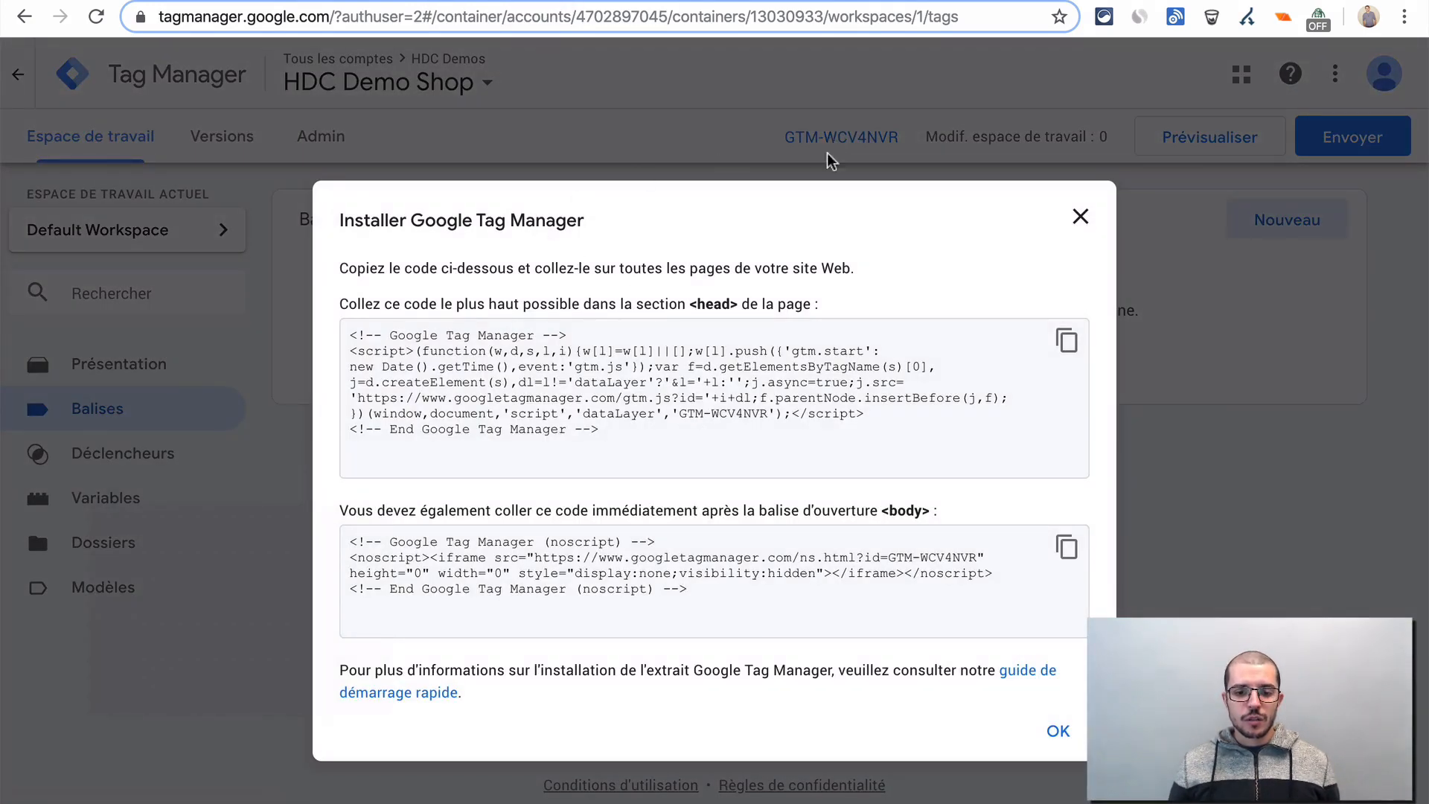
pyautogui.click(1080, 218)
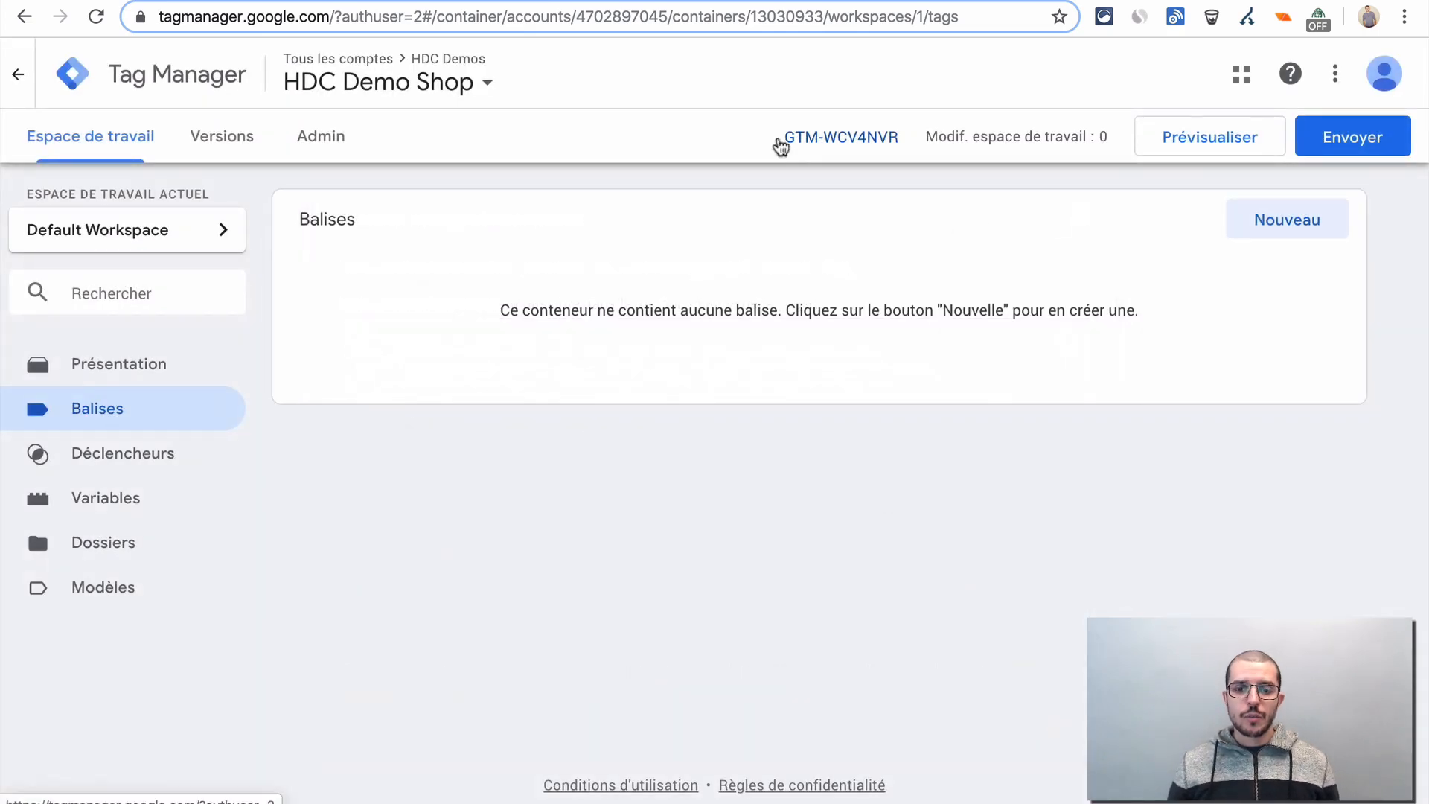
pyautogui.moveTo(910, 137); pyautogui.dragTo(899, 139)
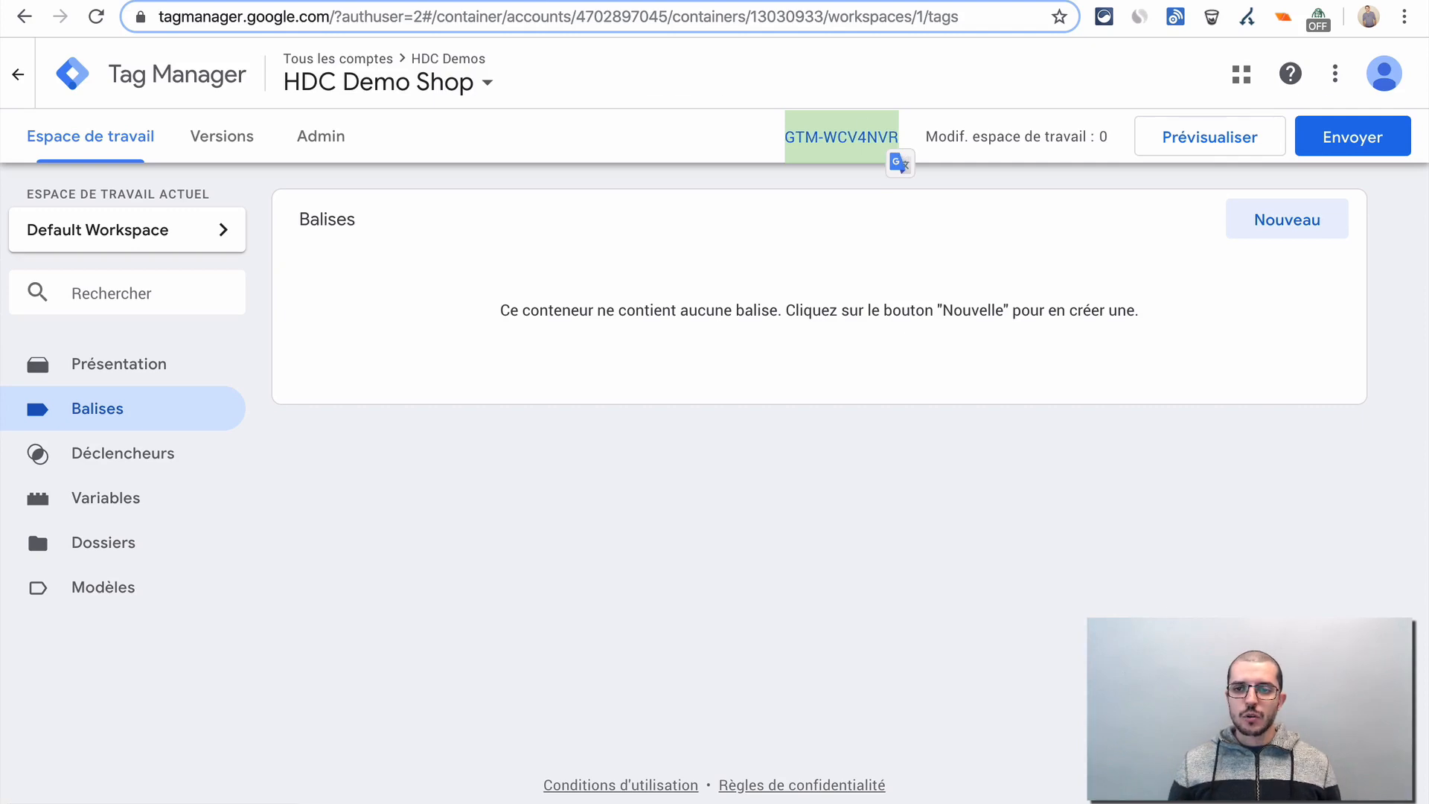
# - On the HDC Test Store page, enable dataLayer Inspector+ inspection with GTM container WCV4NVR inserted, saving and reloading the page
pyautogui.click(1282, 1)
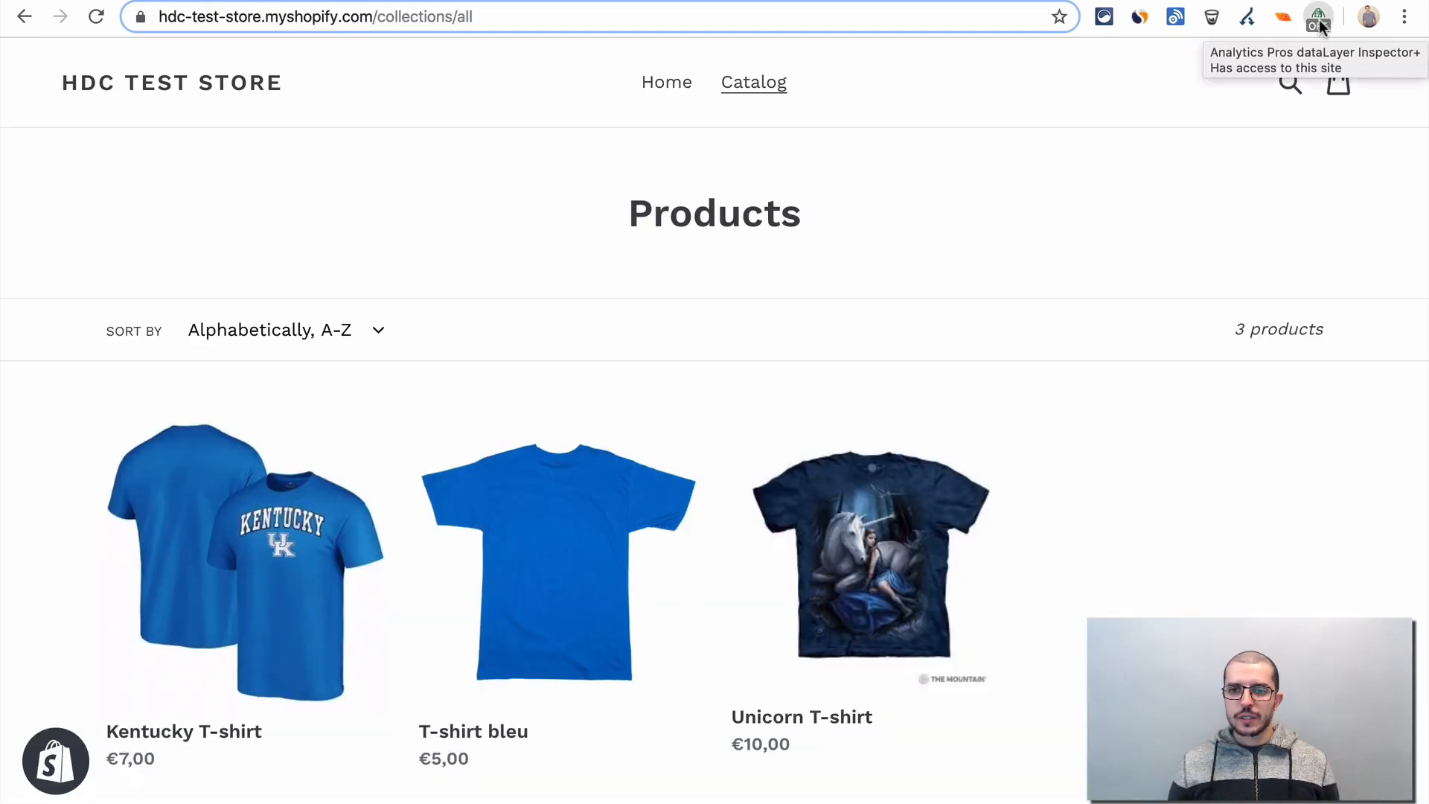
pyautogui.click(1317, 18)
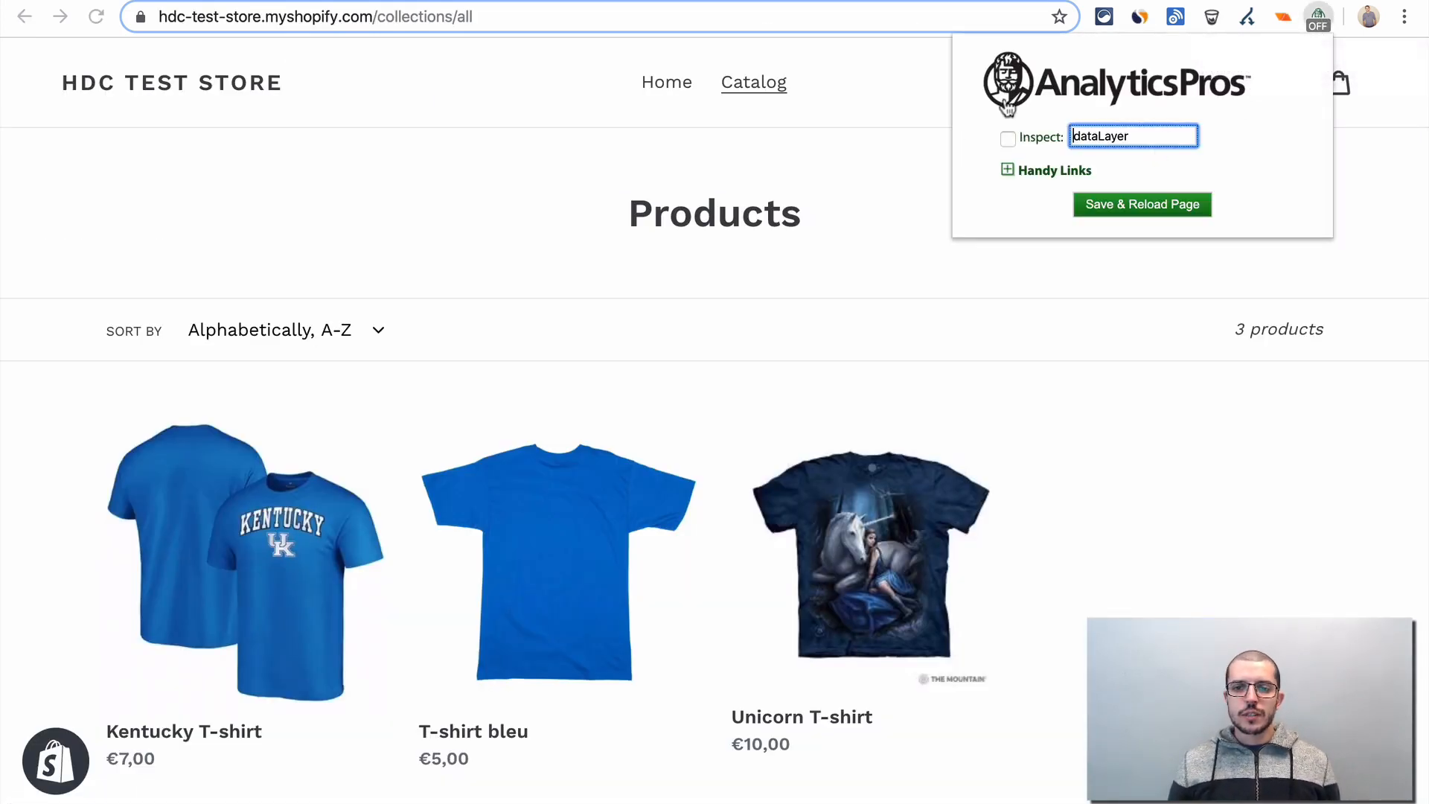
pyautogui.click(1029, 137)
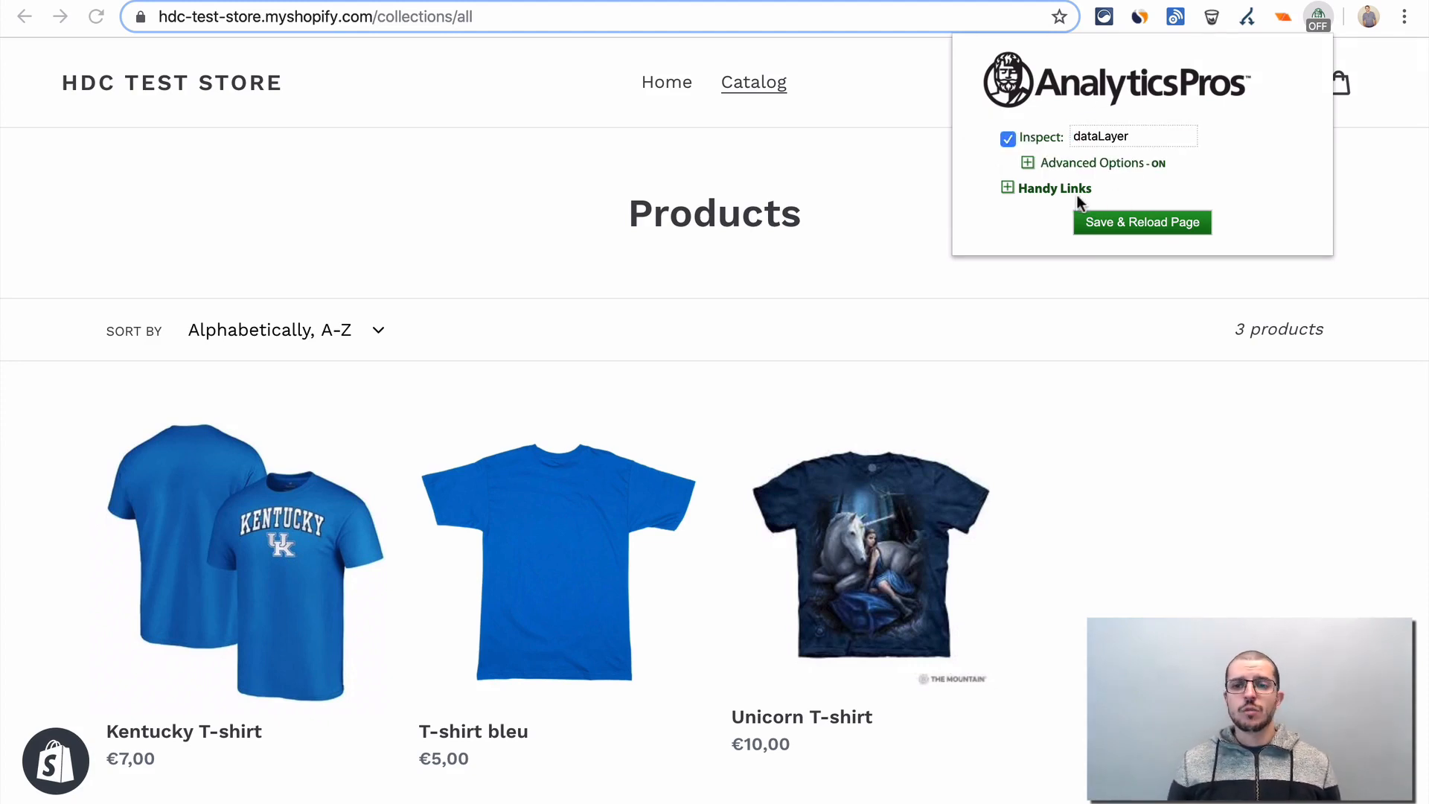
pyautogui.click(1075, 166)
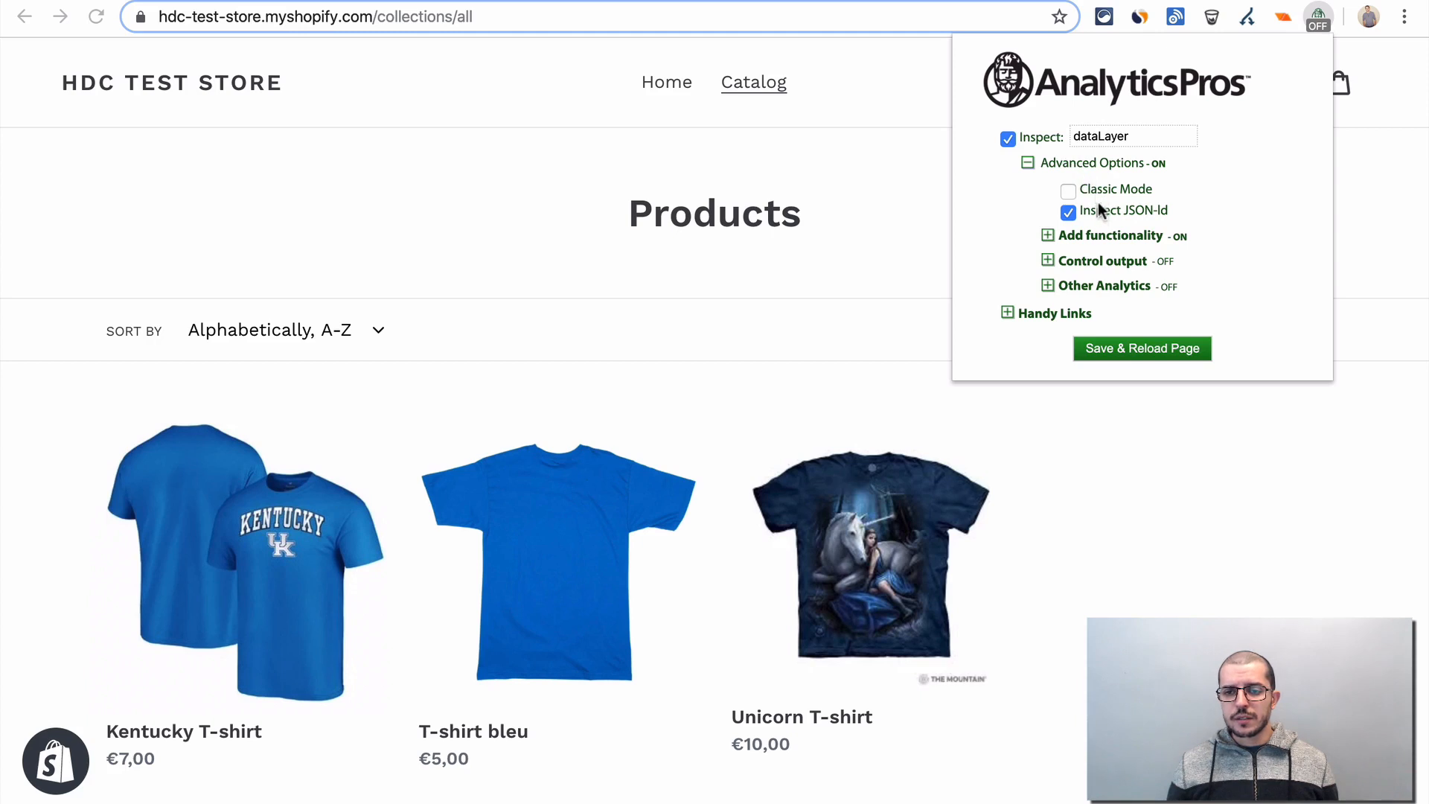
pyautogui.click(1048, 236)
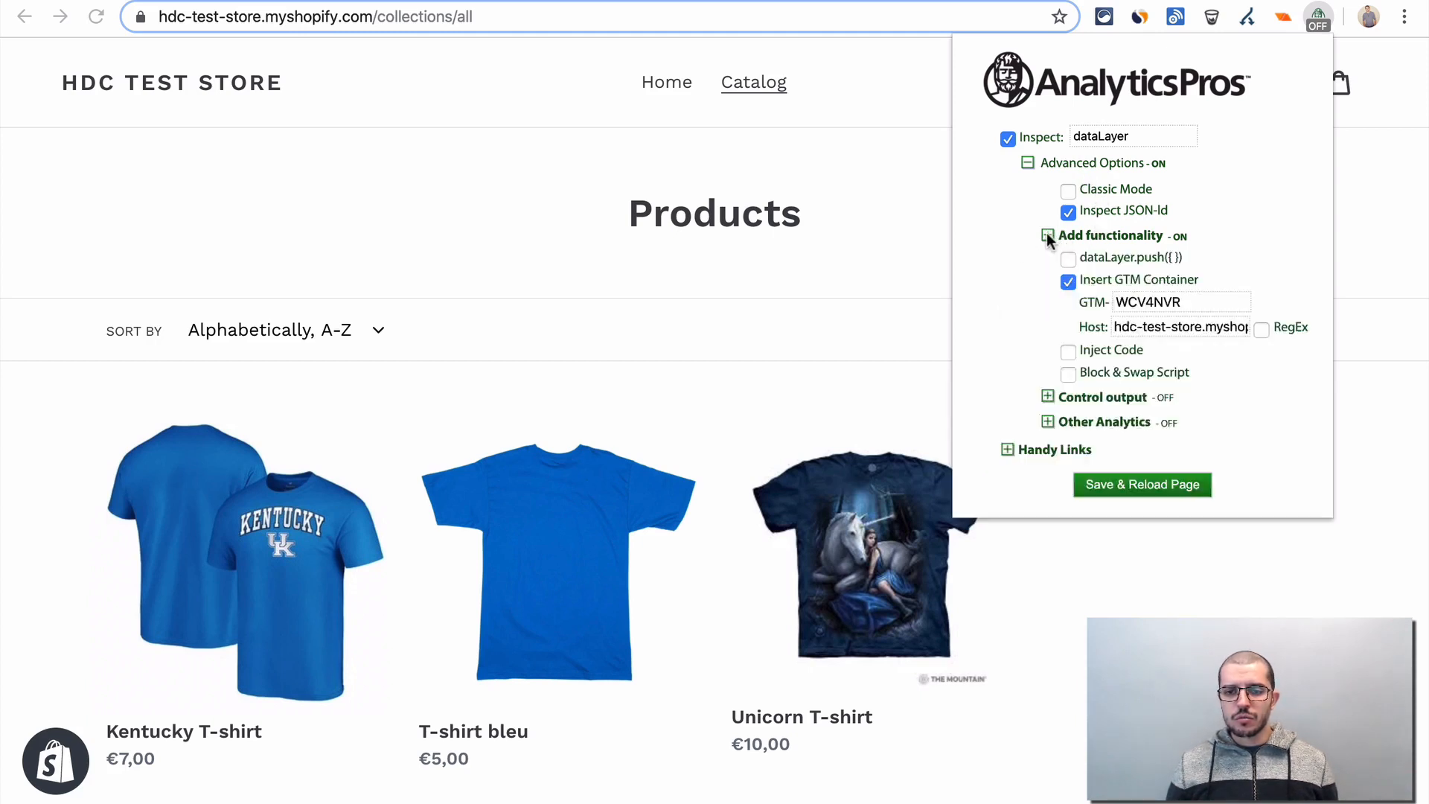
pyautogui.click(1198, 299)
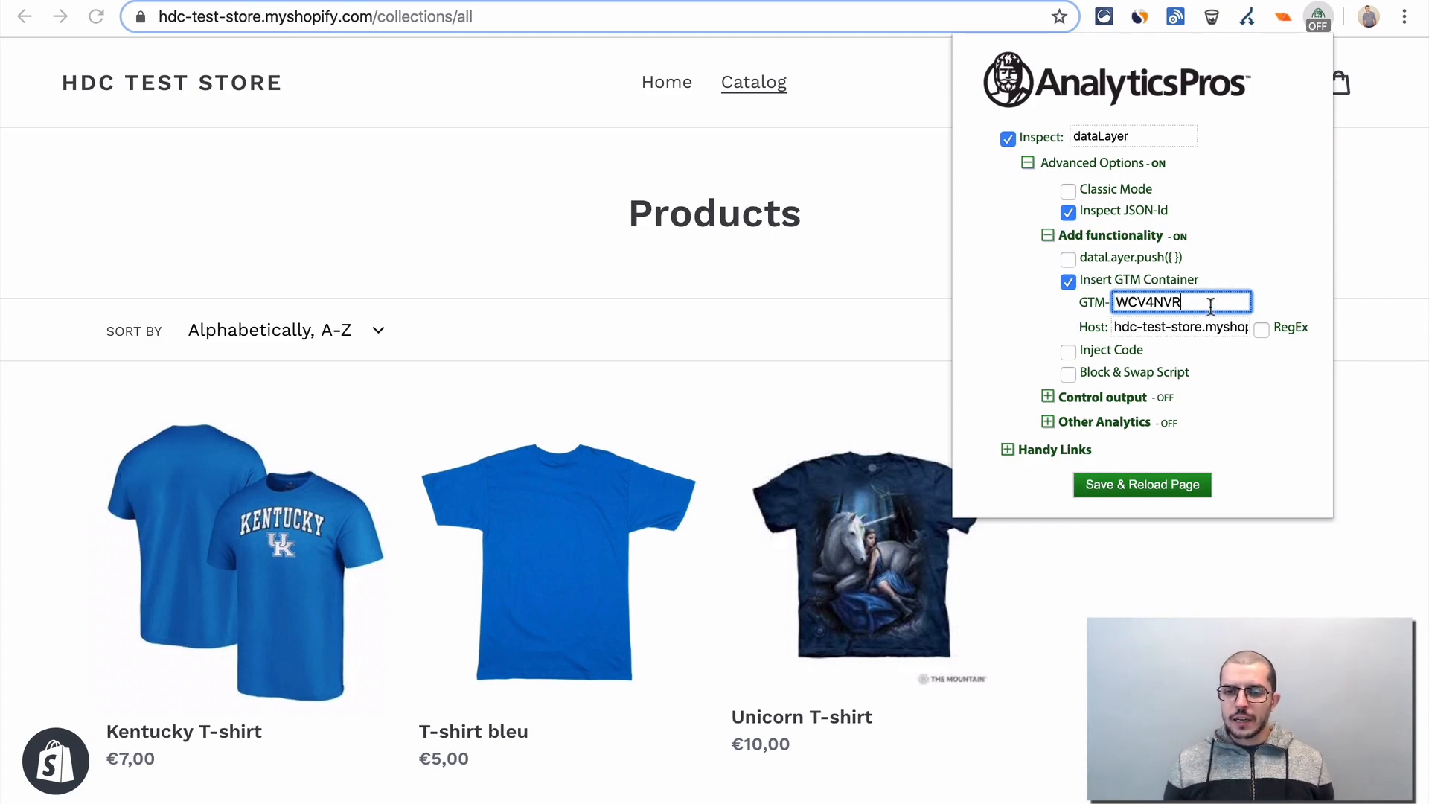
pyautogui.click(1144, 485)
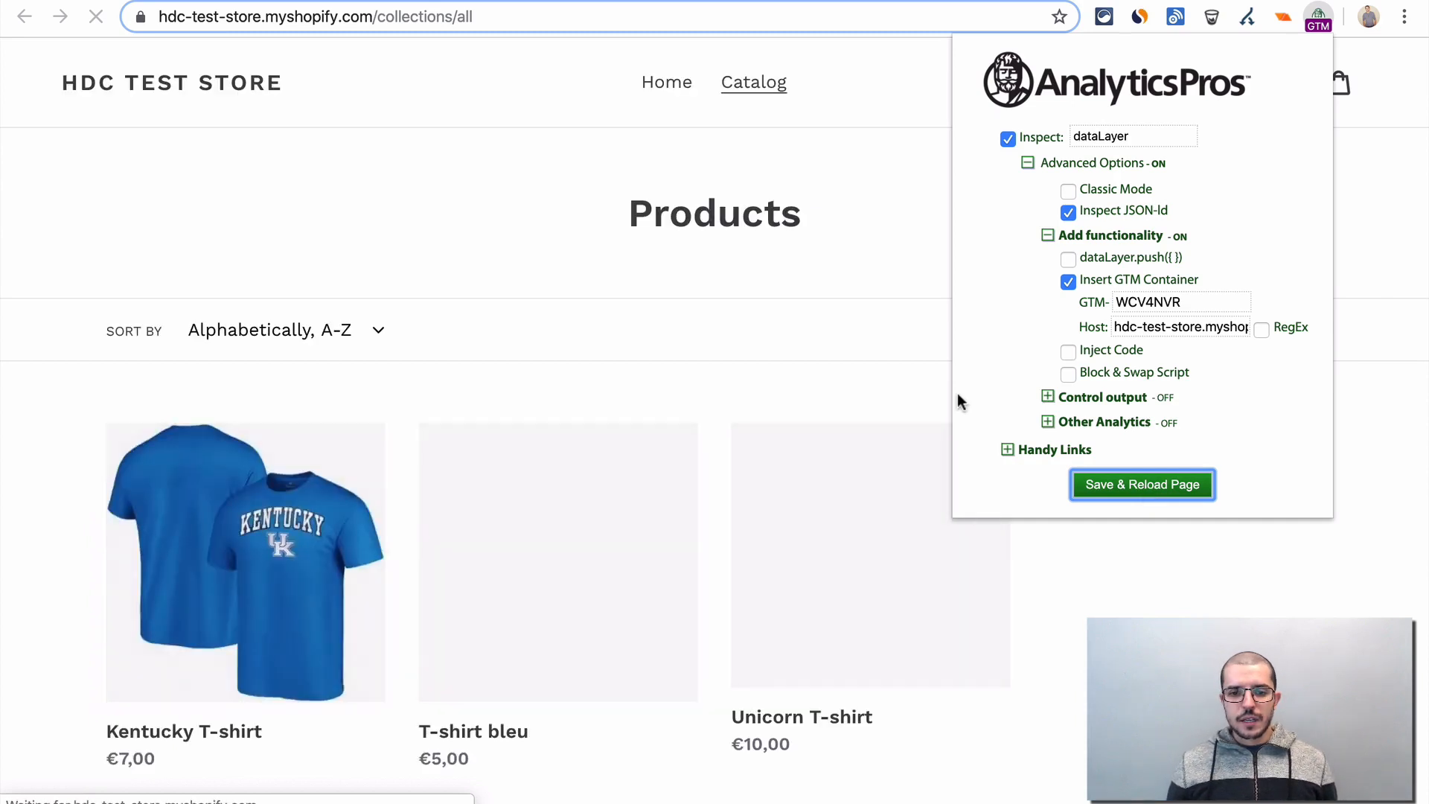
pyautogui.click(826, 344)
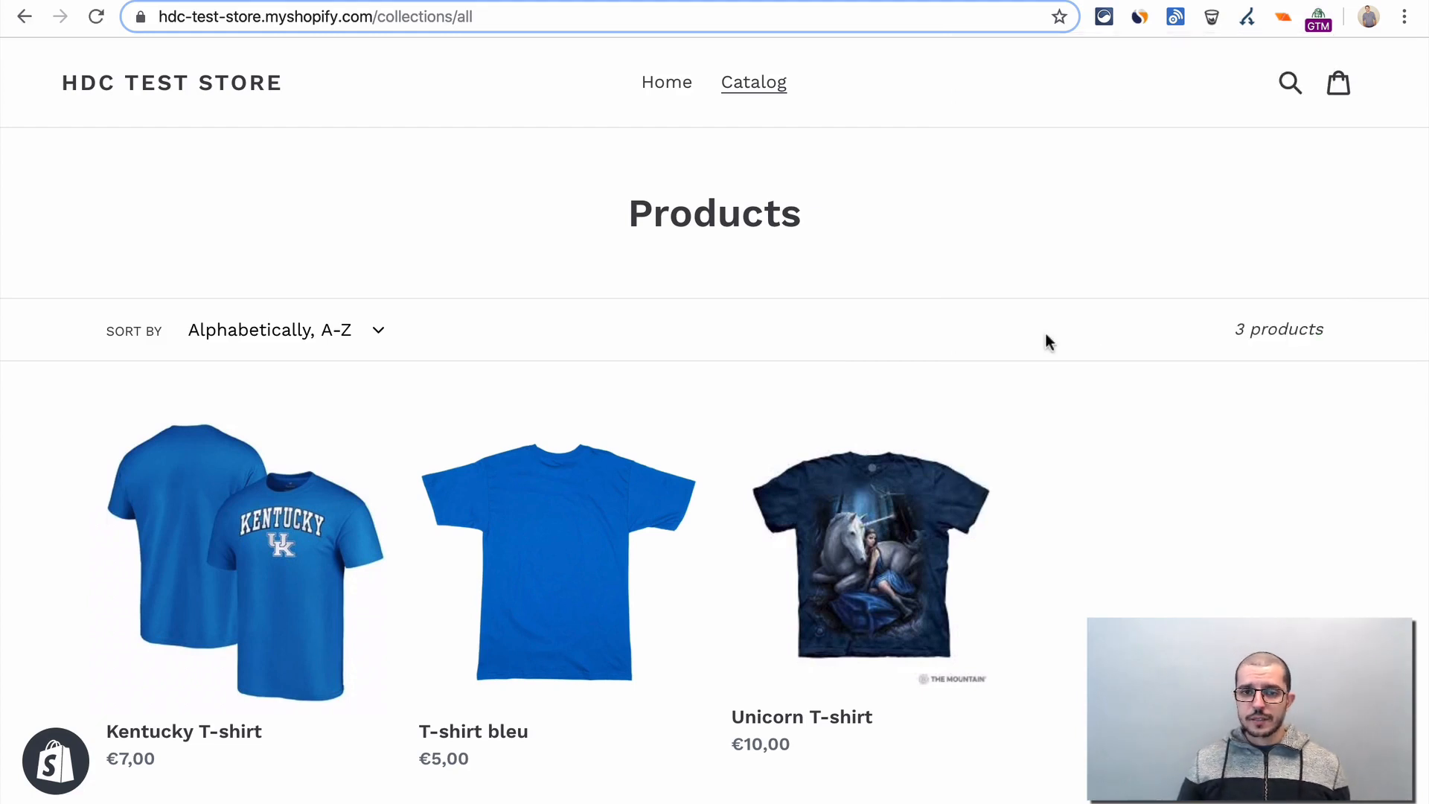
# - Switch back to Tag Manager and start preview mode for the HDC Demo Shop container's Default Workspace
pyautogui.hotkey('ctrl', 'Tab')
pyautogui.click(942, 226)
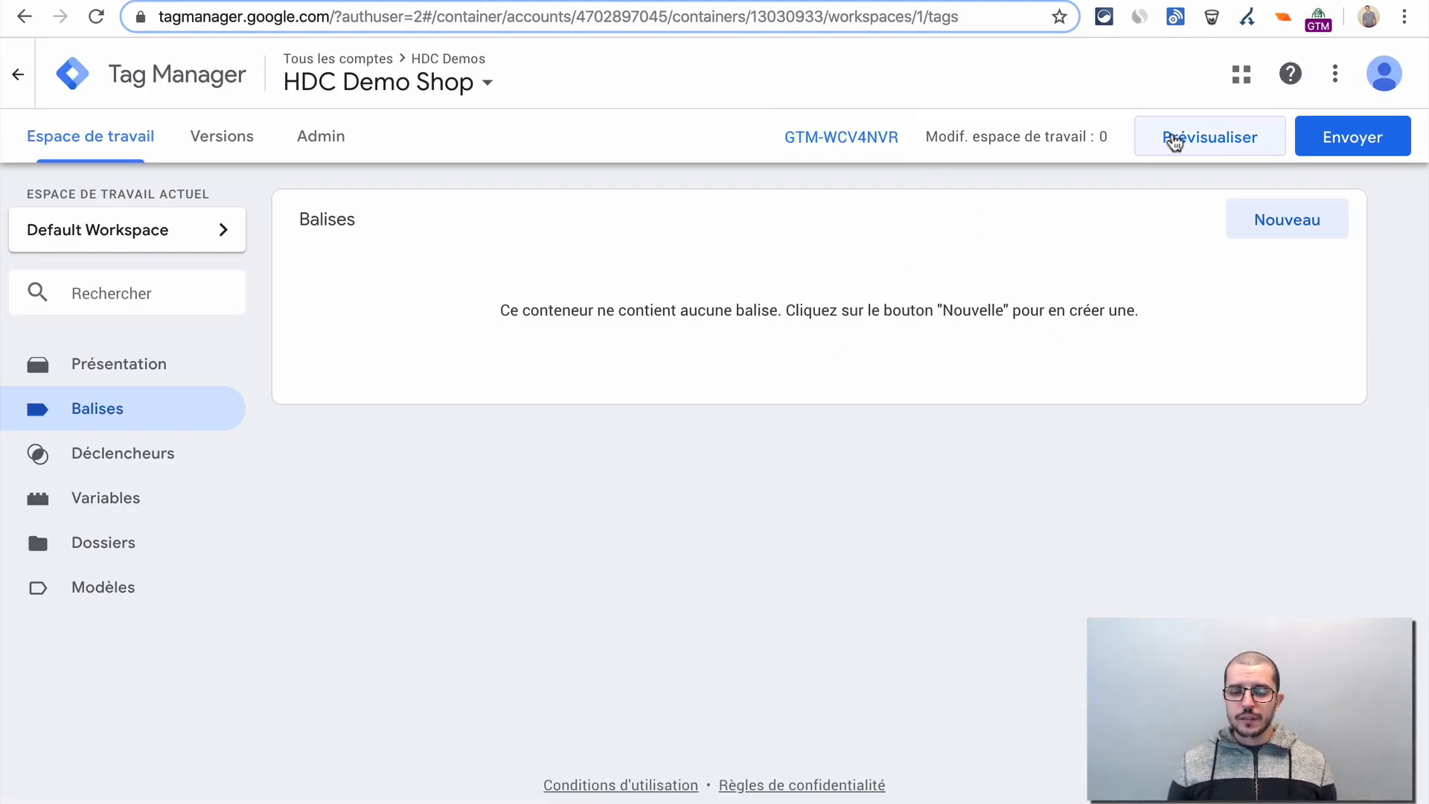
pyautogui.click(1170, 137)
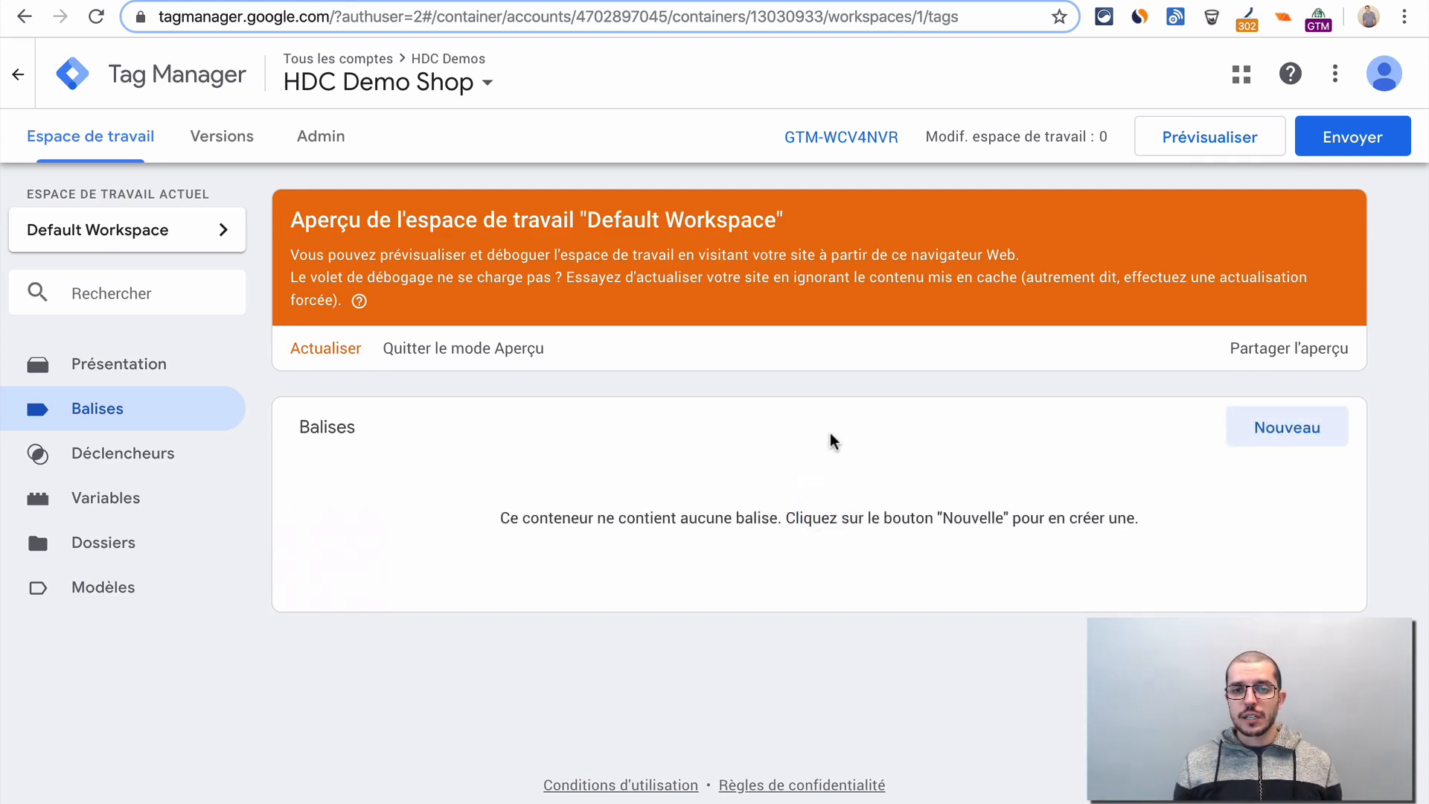
# - Switch to the HDC Test Store catalog page and reload it to check the Tag Manager debug pane
pyautogui.hotkey('ctrl', 'Tab')
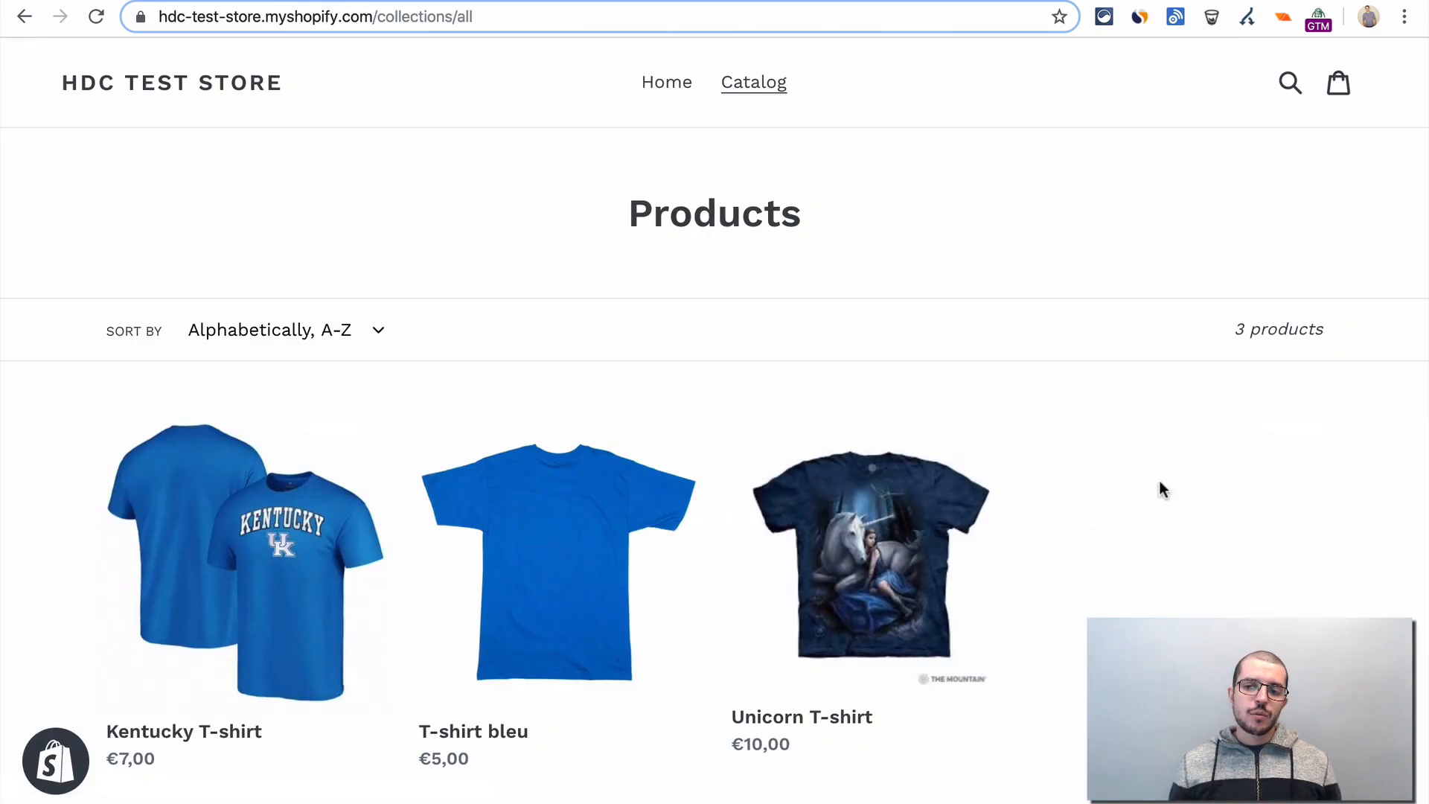
pyautogui.hotkey('ctrl', 'r')
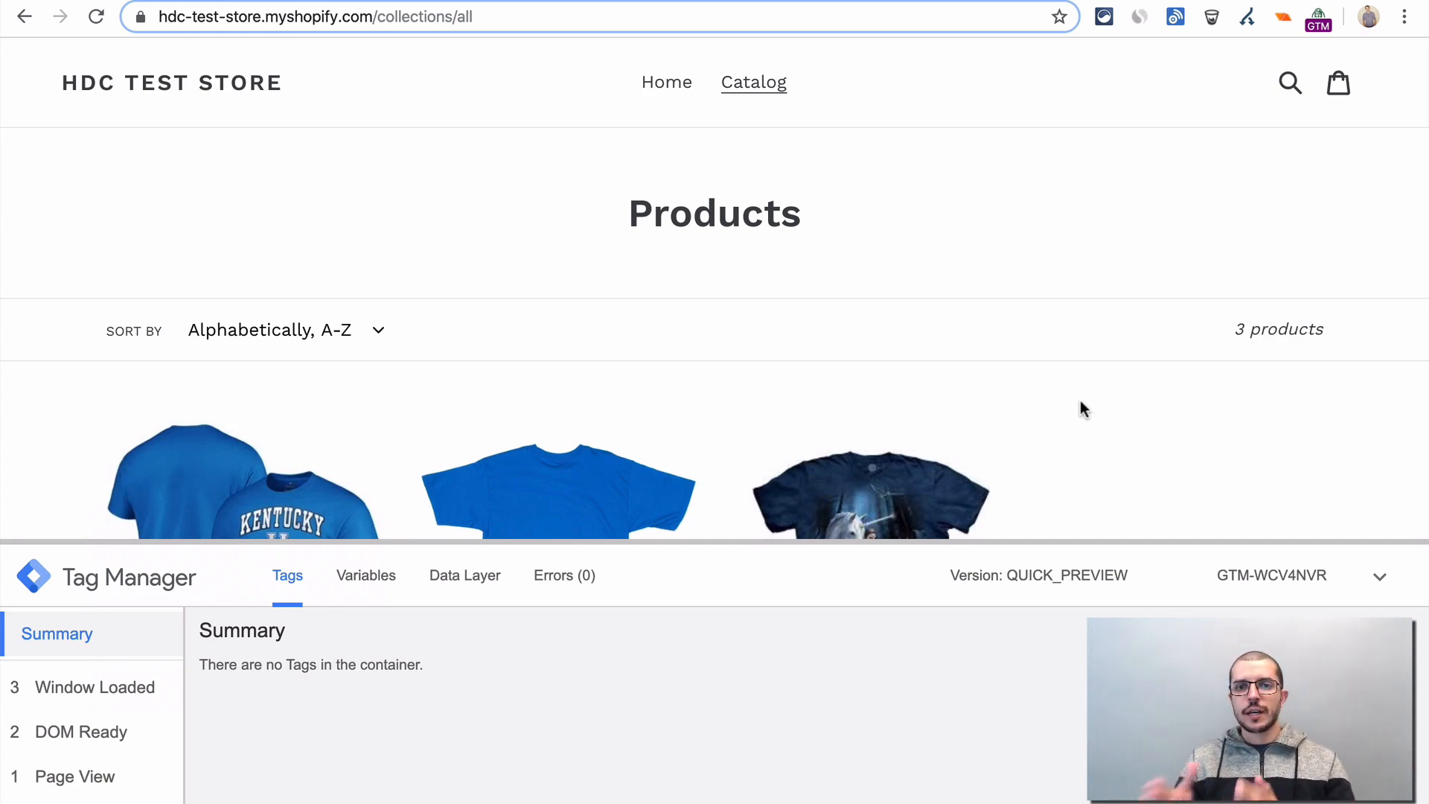
pyautogui.scroll(-2, 1080, 401)
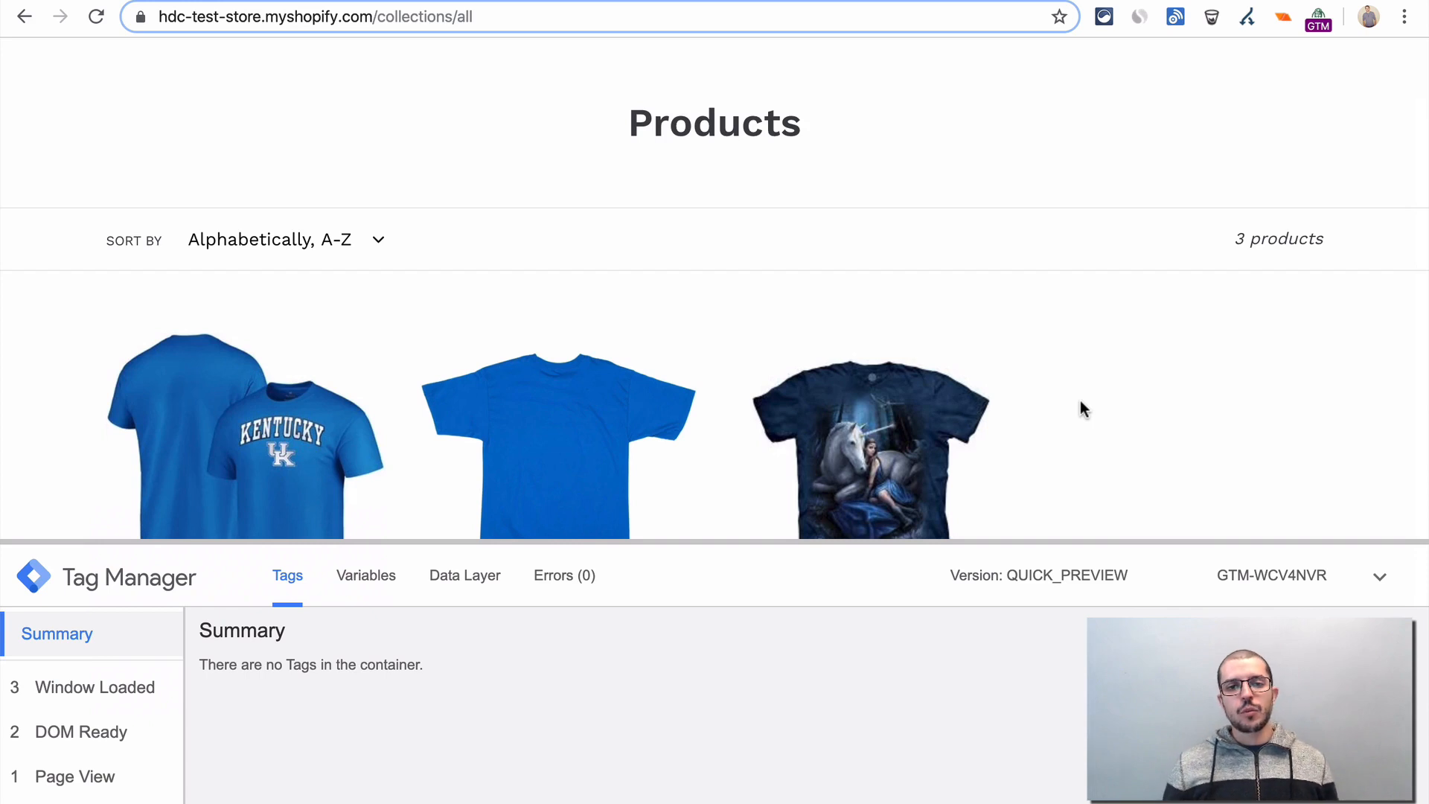
# - Switch to Google Analytics and select the HDC shop property's tracking ID on the tracking code page
pyautogui.click(477, 0)
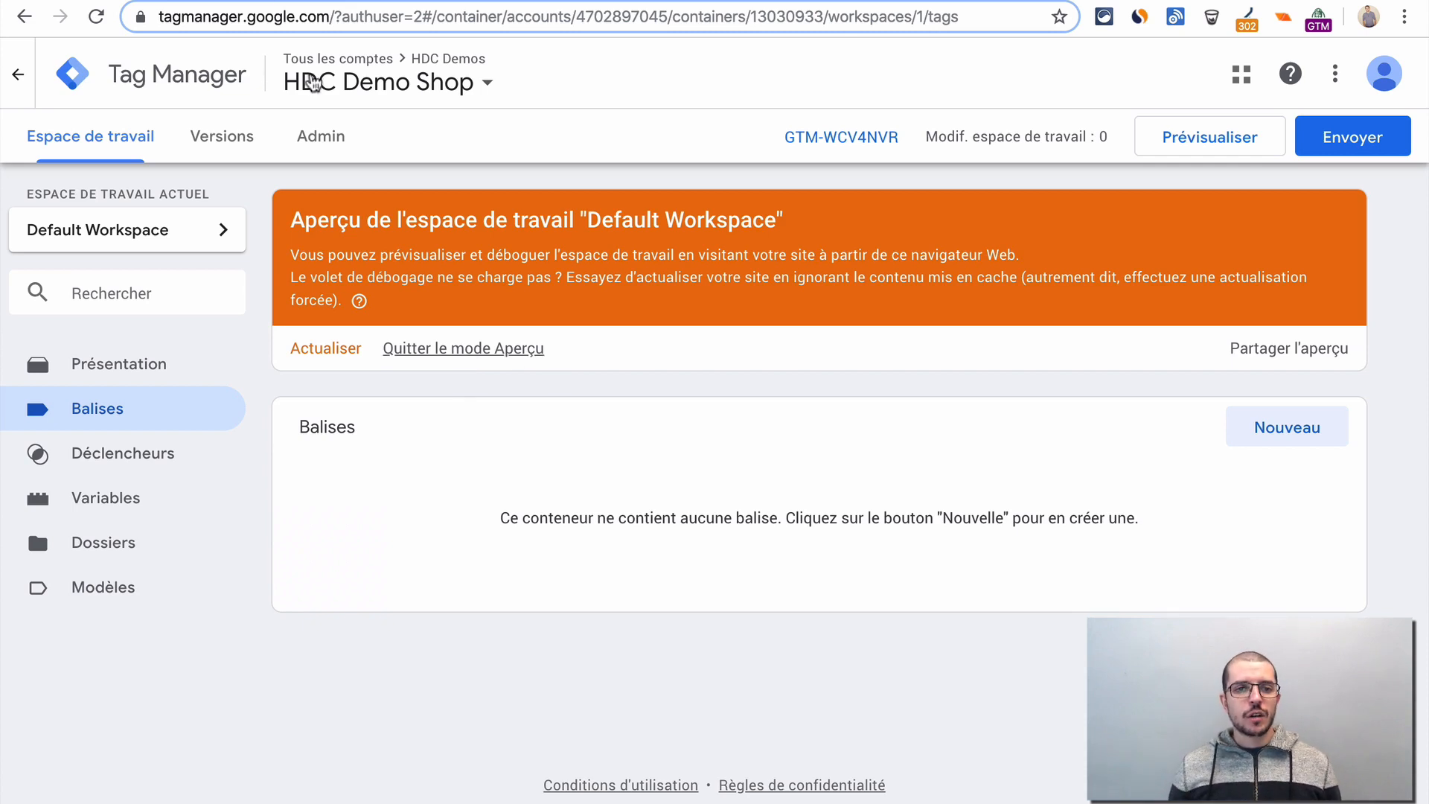
pyautogui.click(289, 1)
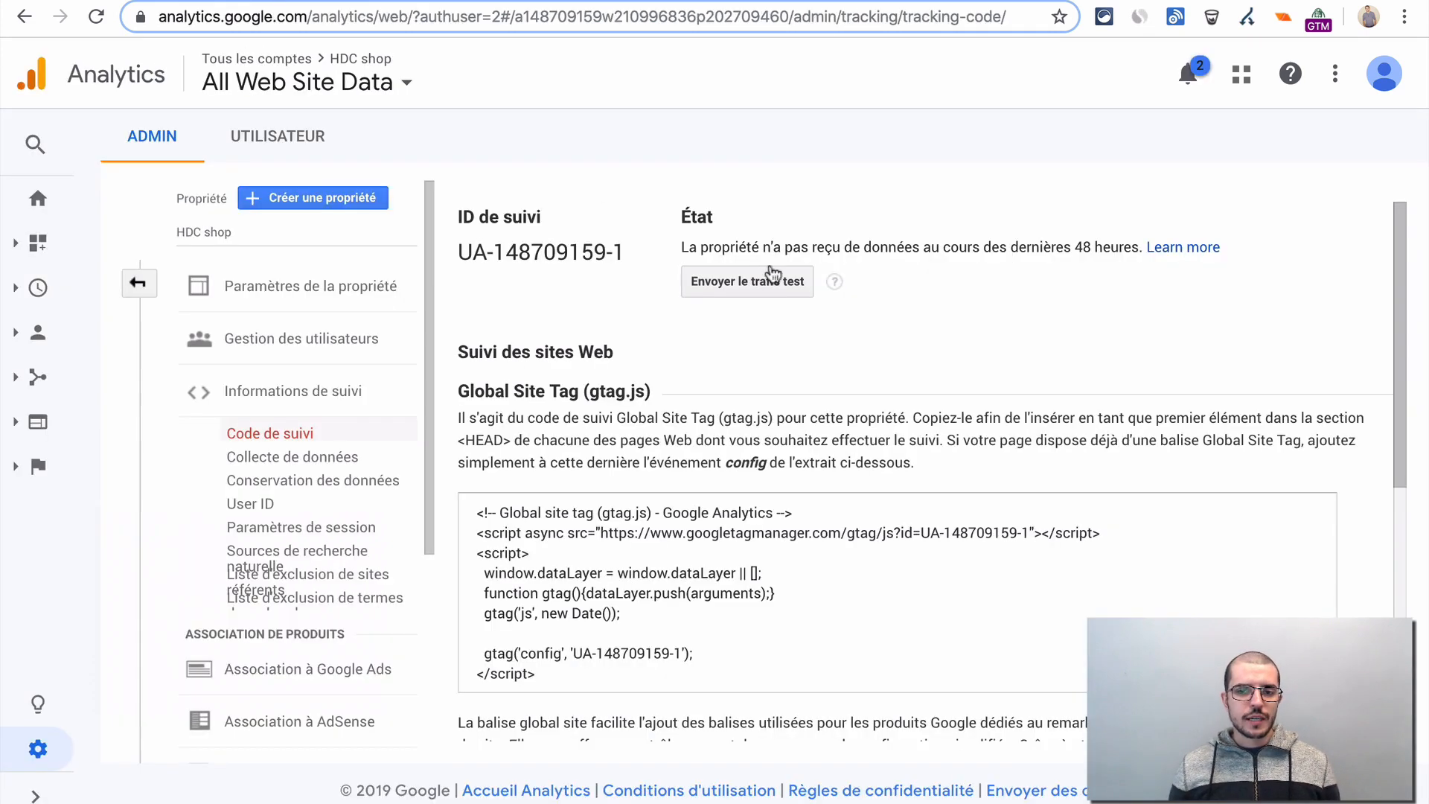
pyautogui.tripleClick(486, 244)
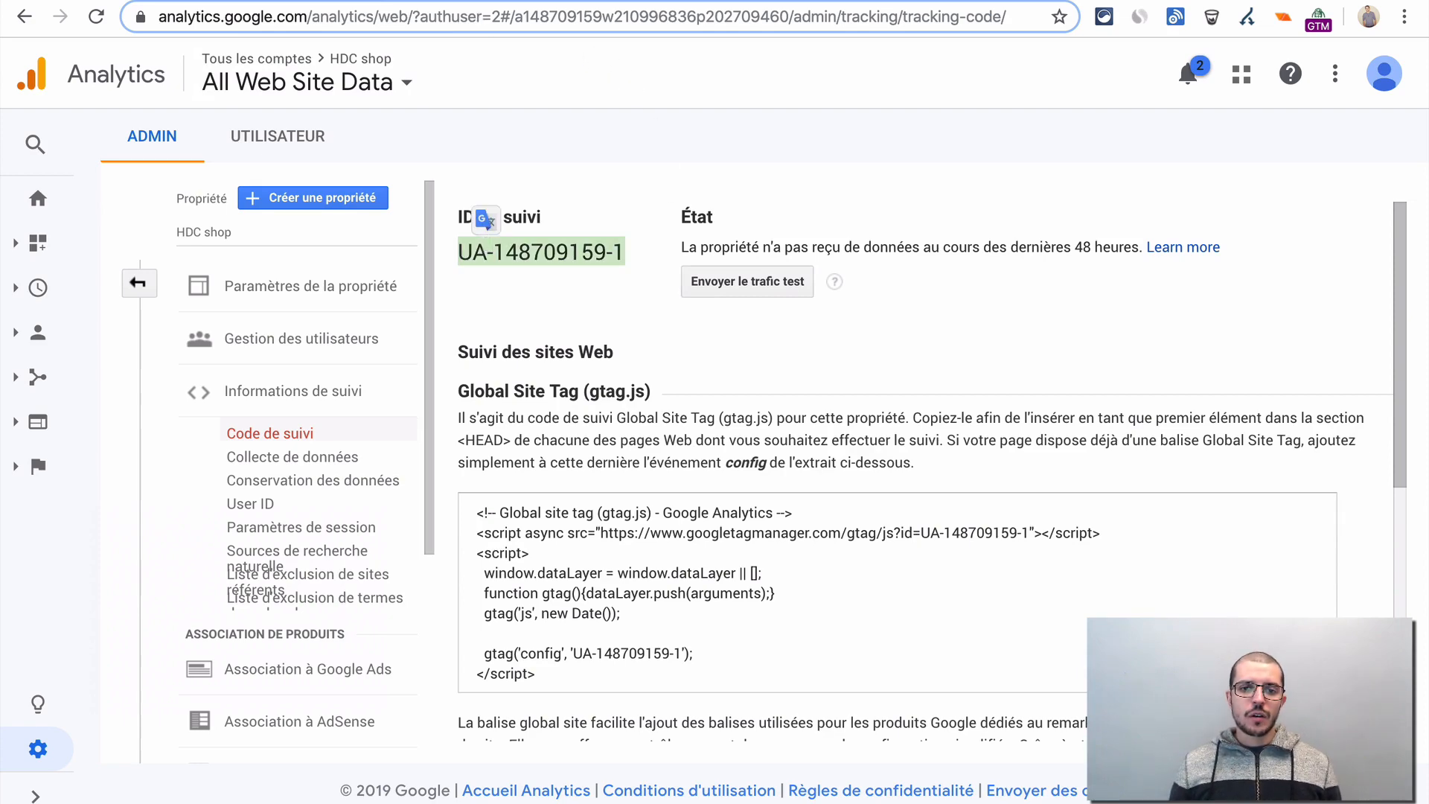
# - Return to Tag Manager, create a new tag in the HDC Demo Shop container, and open its tag type choices
pyautogui.click(484, 2)
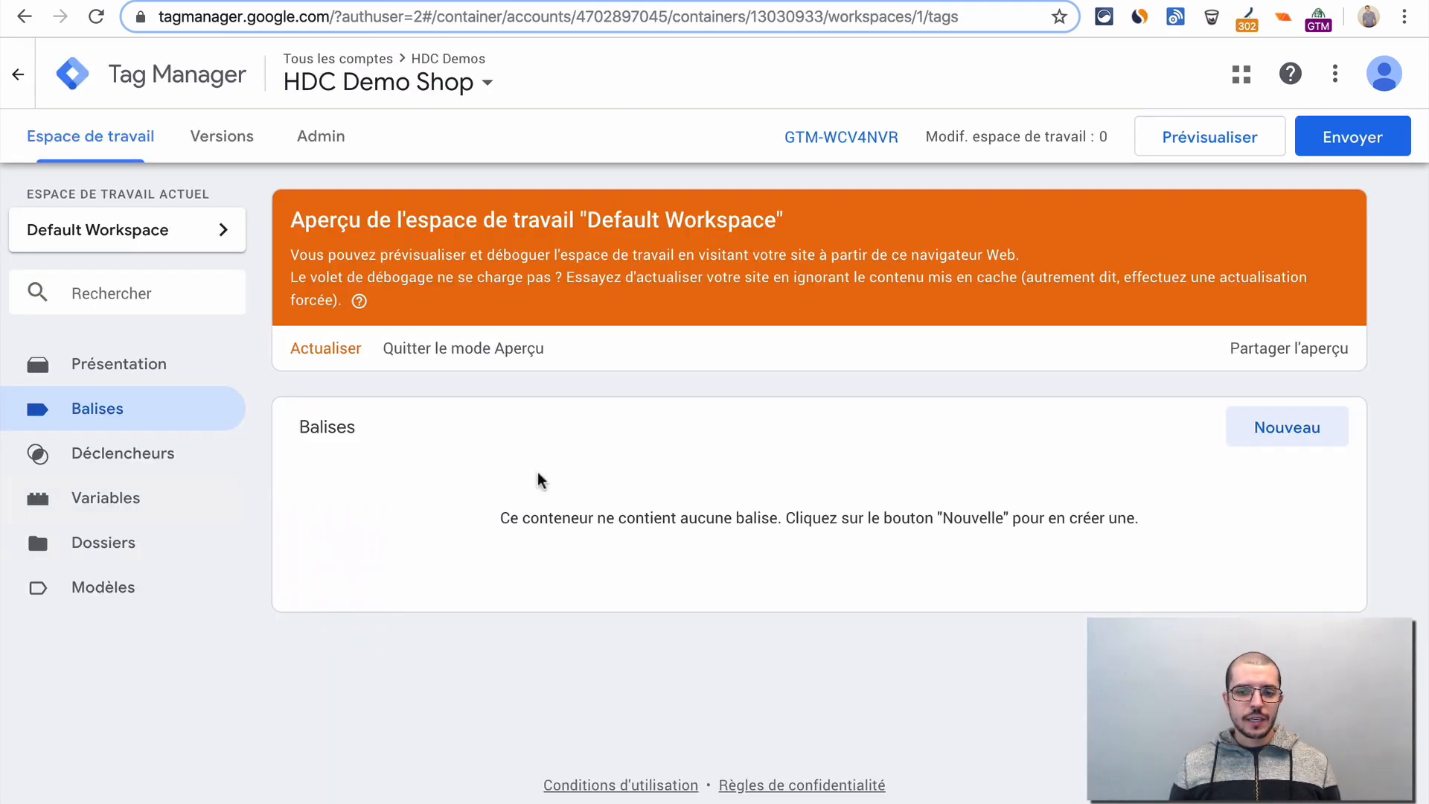
pyautogui.click(1298, 432)
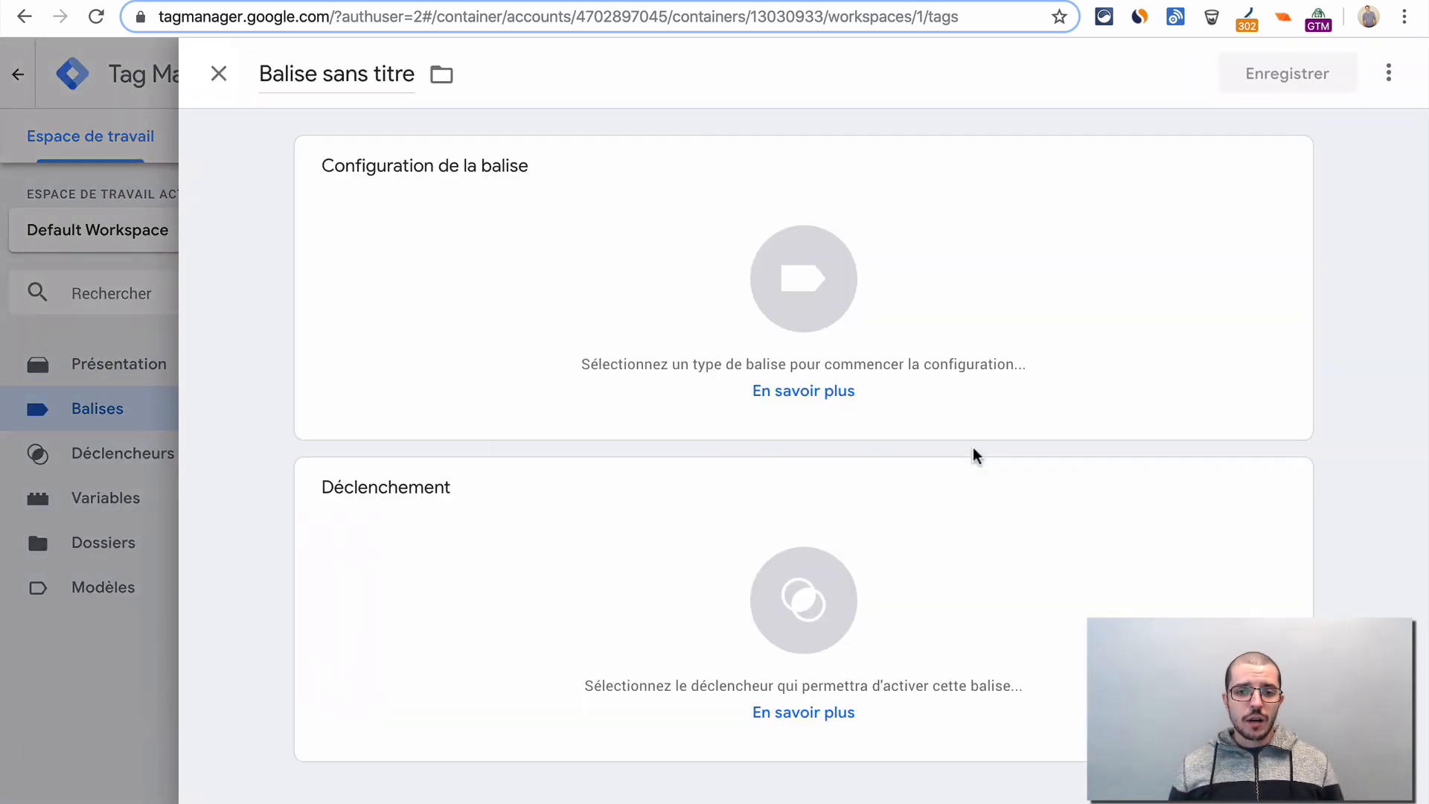
pyautogui.click(714, 238)
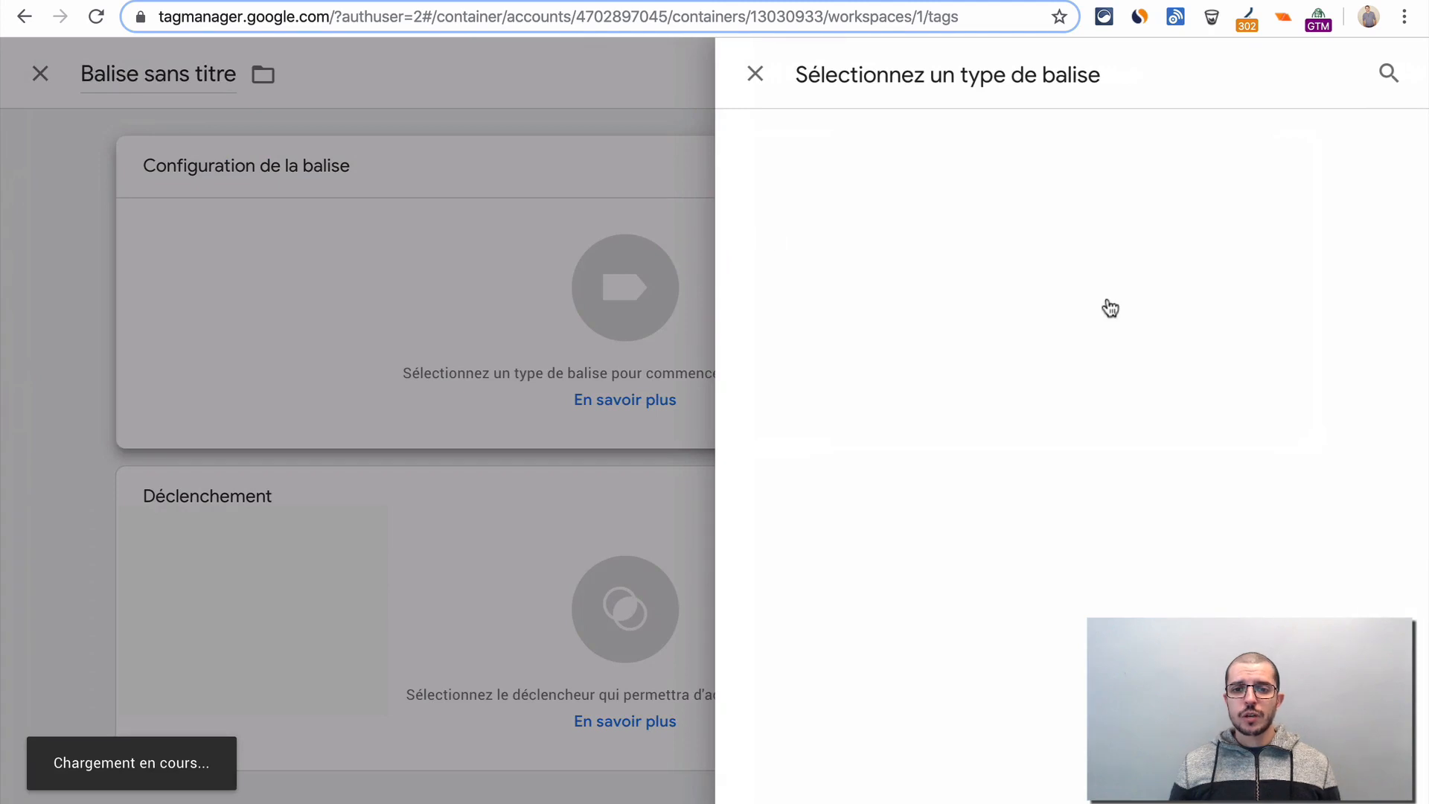
# - Look through the available tag types, covering the featured Google tags, the custom tags and the third-party tags
pyautogui.scroll(-7, 1119, 472)
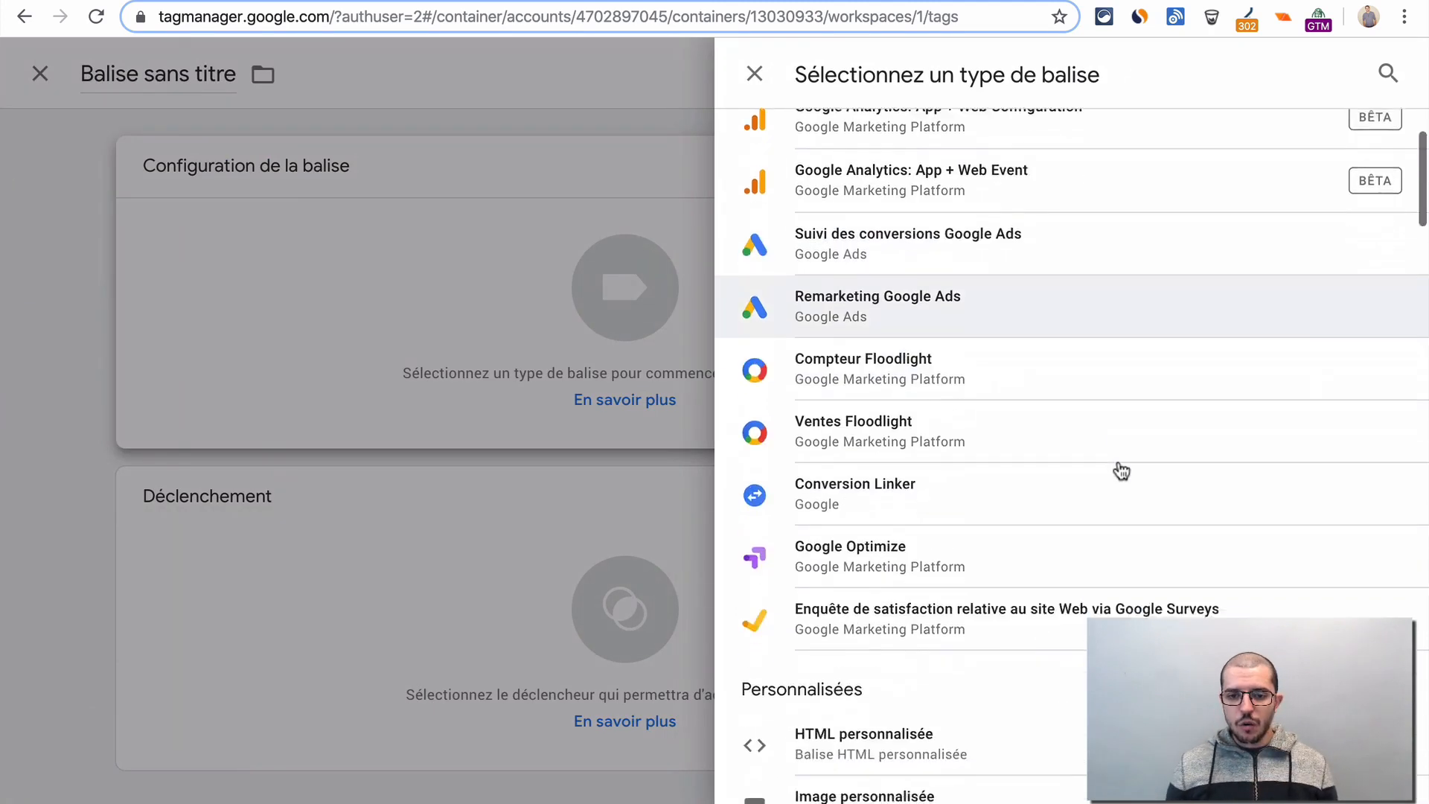
pyautogui.scroll(-9, 1120, 472)
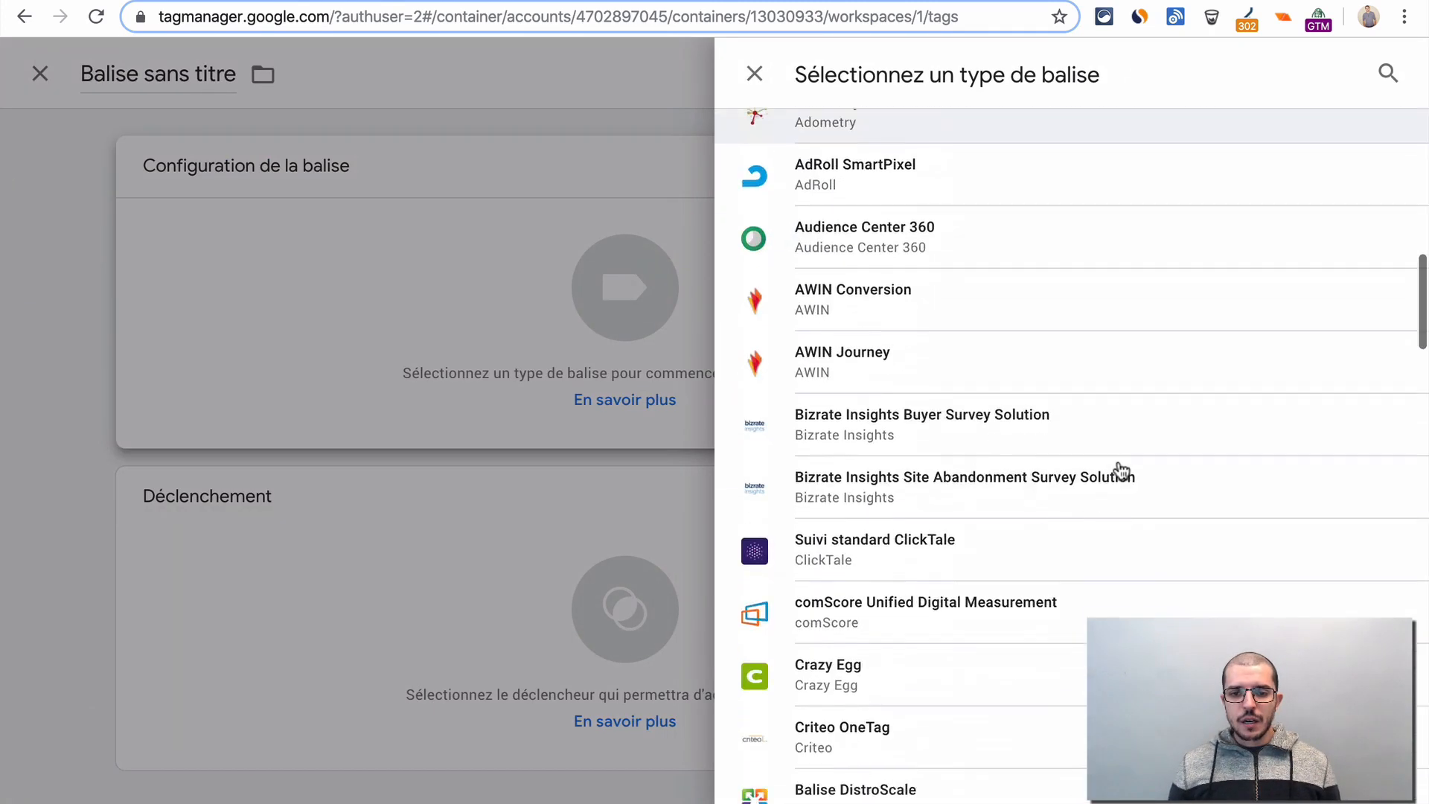
pyautogui.scroll(-10, 1120, 471)
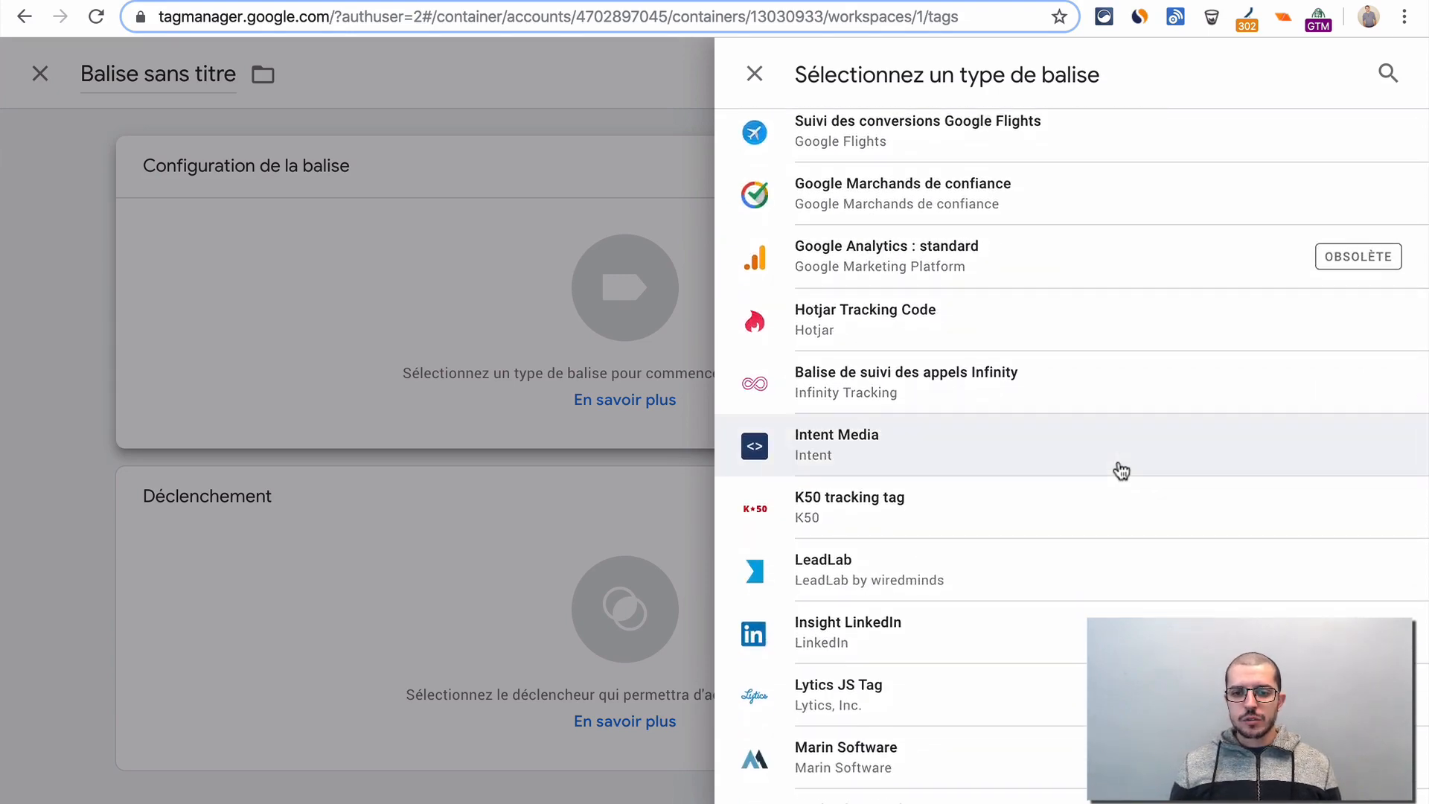
pyautogui.scroll(-10, 1120, 472)
pyautogui.scroll(-12, 1121, 472)
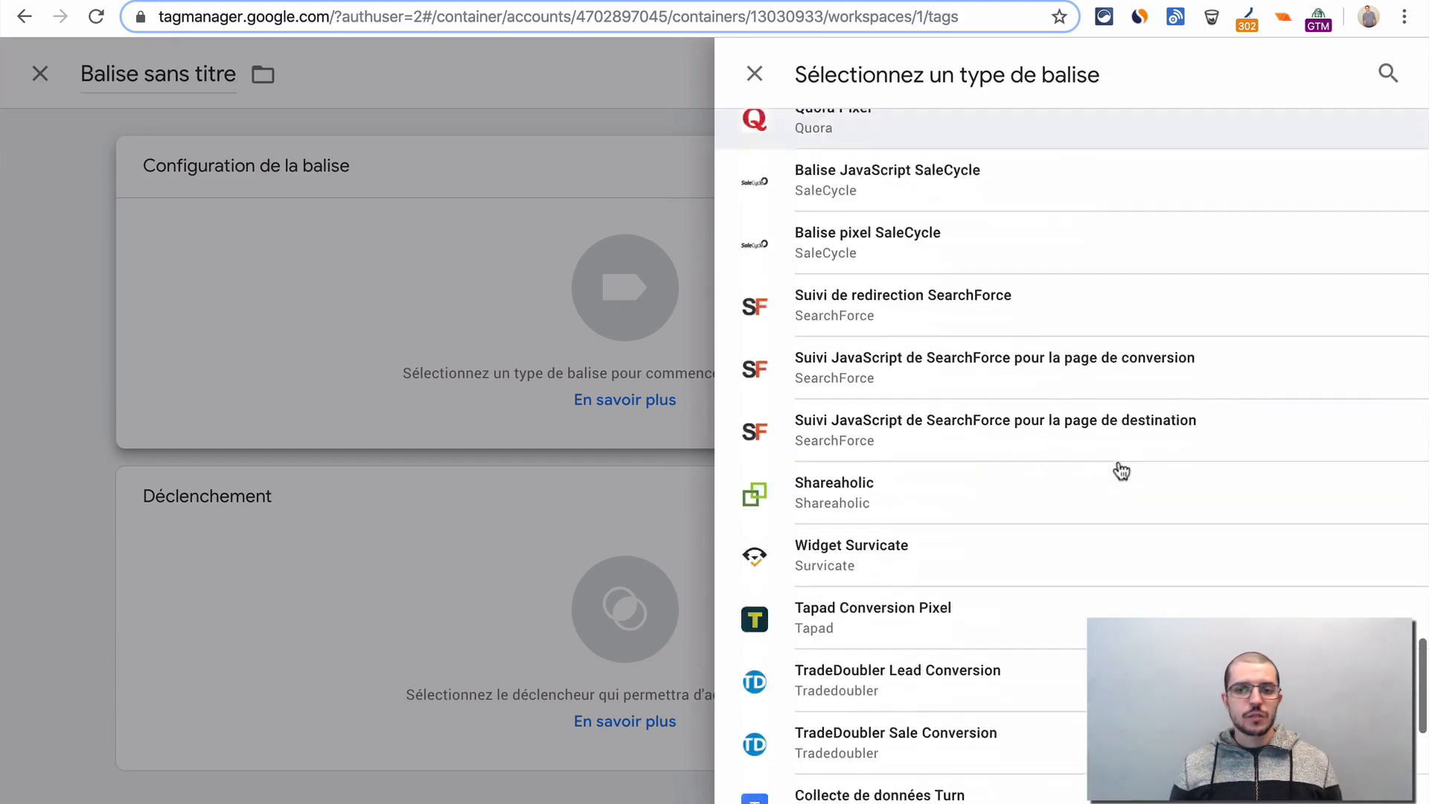
pyautogui.scroll(20, 1121, 472)
pyautogui.scroll(15, 1121, 471)
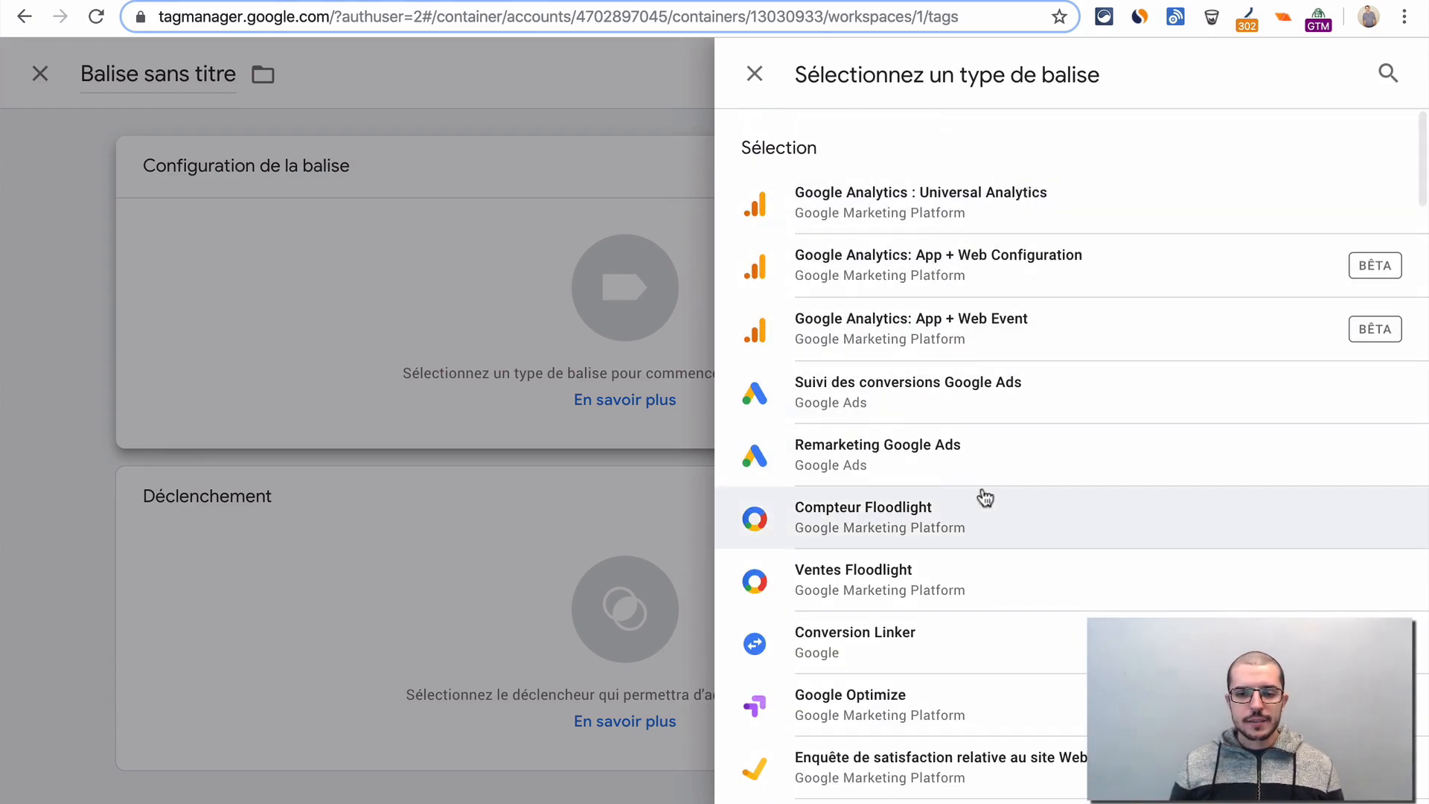
pyautogui.scroll(-3, 982, 499)
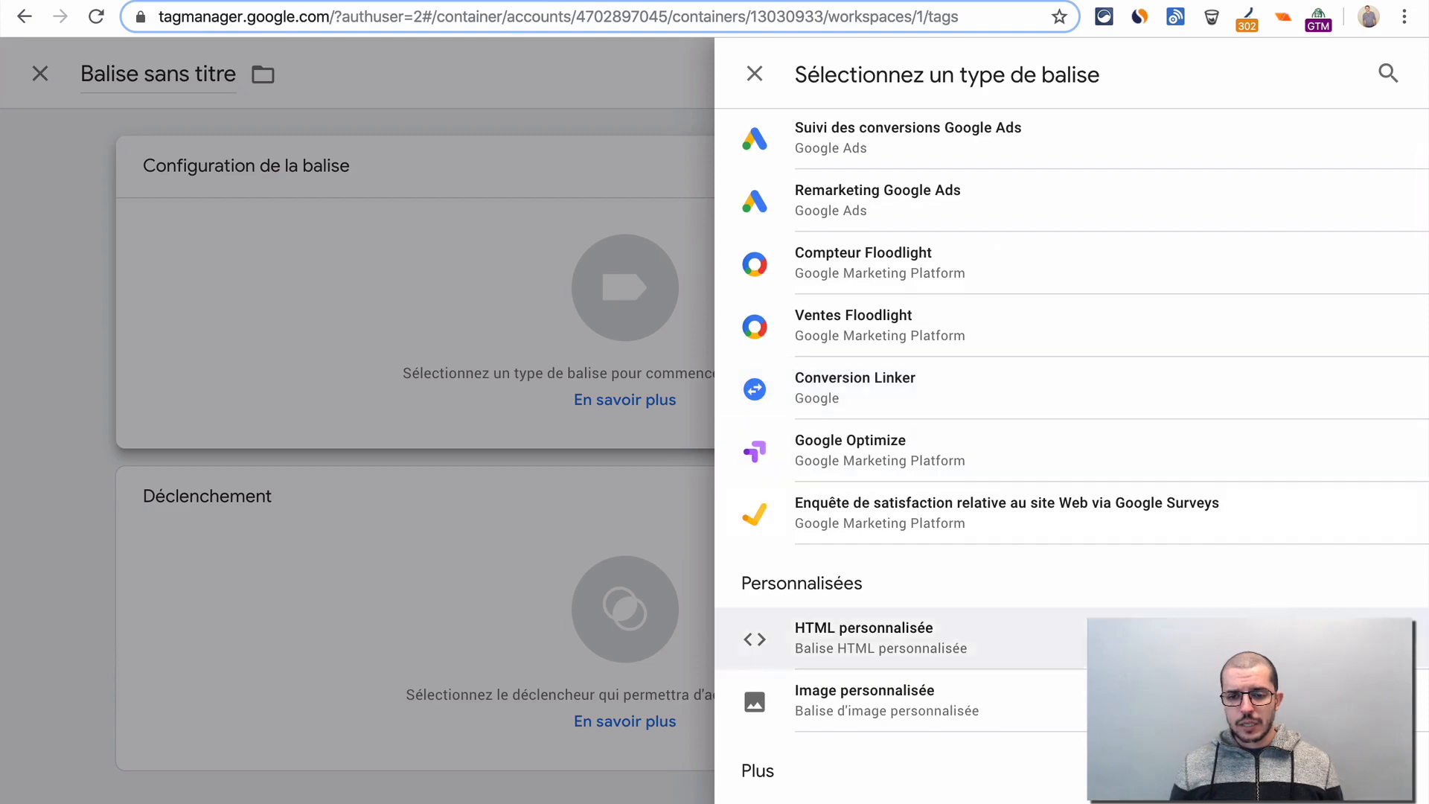
pyautogui.scroll(-2, 1221, 541)
pyautogui.scroll(-2, 1039, 521)
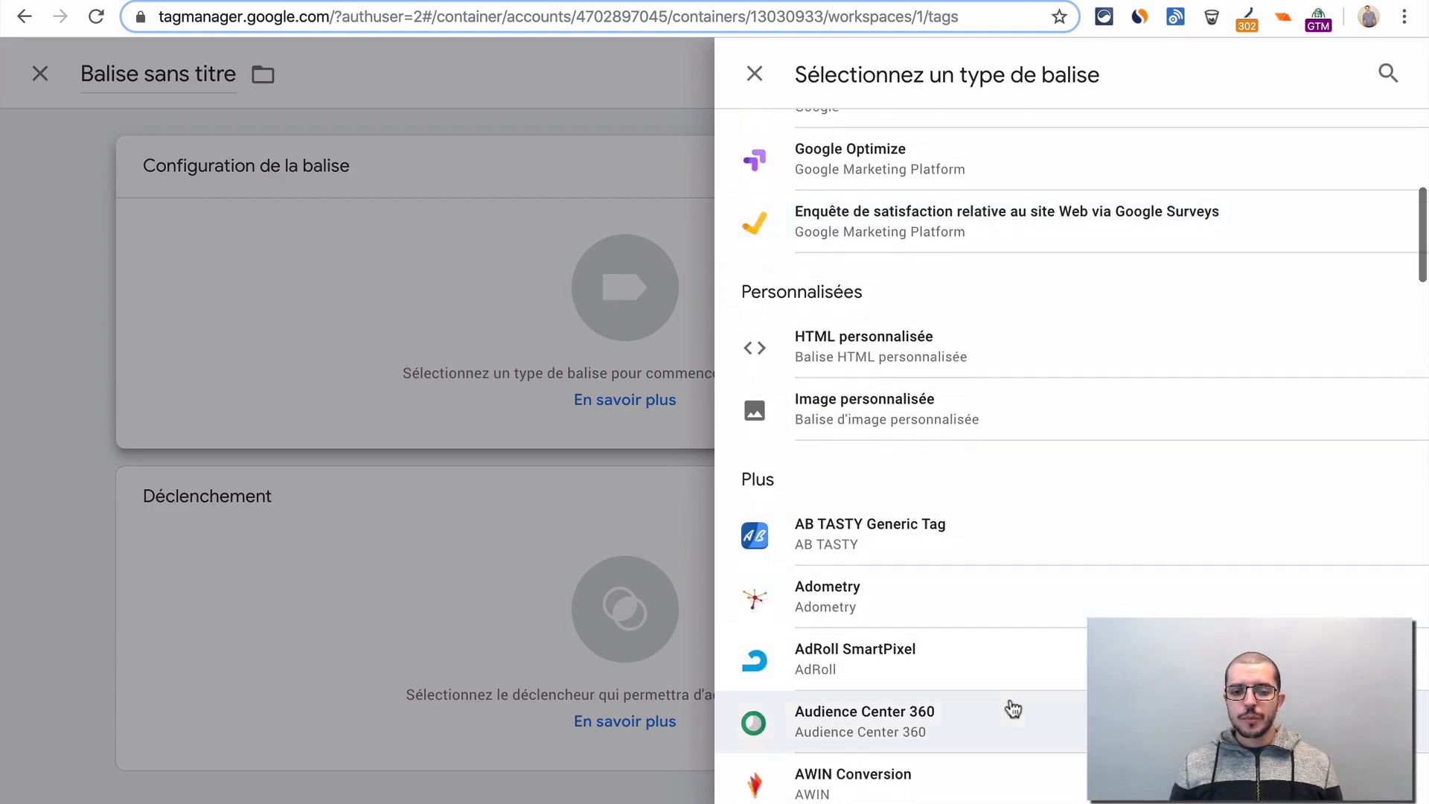
pyautogui.scroll(-12, 1008, 708)
pyautogui.scroll(-5, 1013, 708)
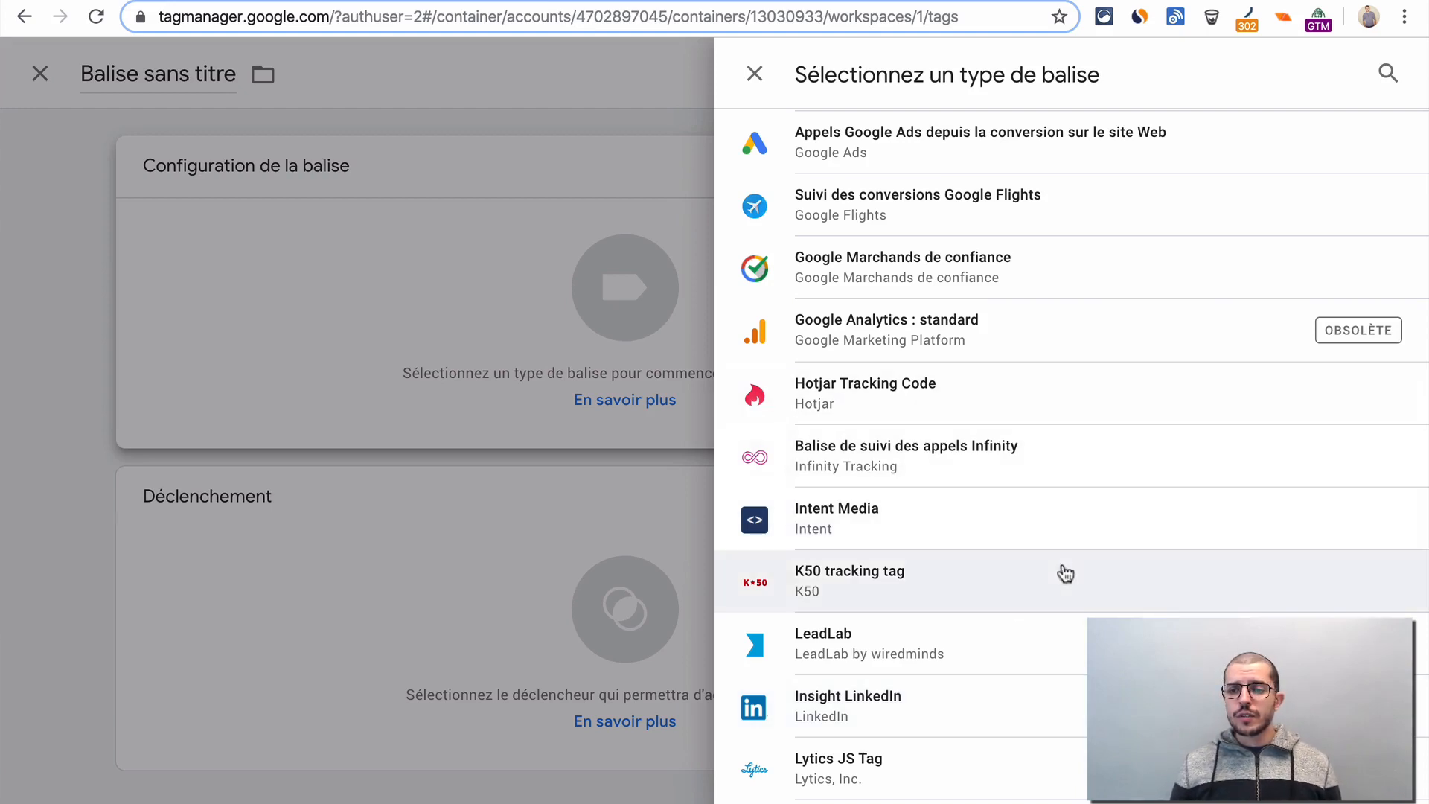
pyautogui.scroll(-2, 1062, 574)
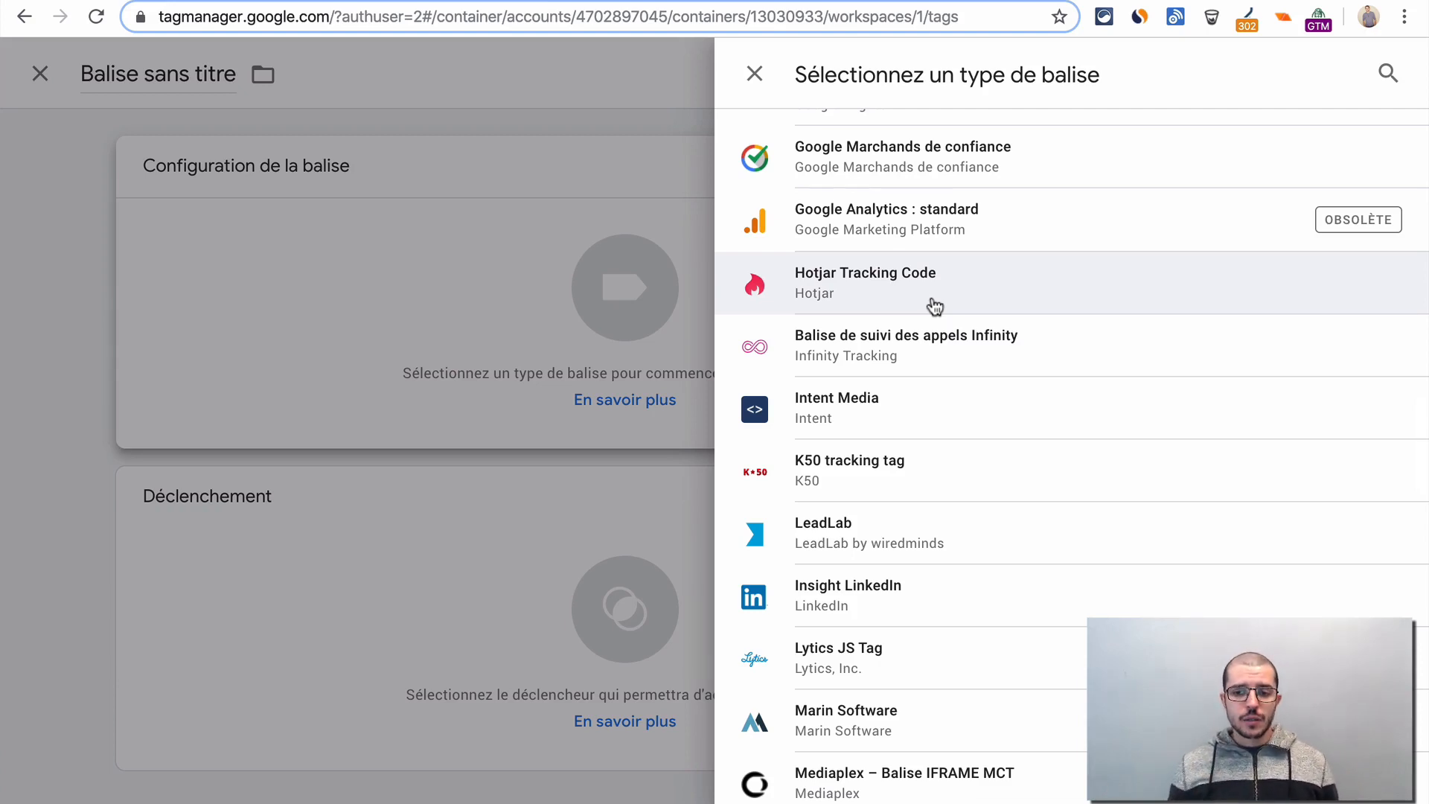
pyautogui.scroll(10, 935, 306)
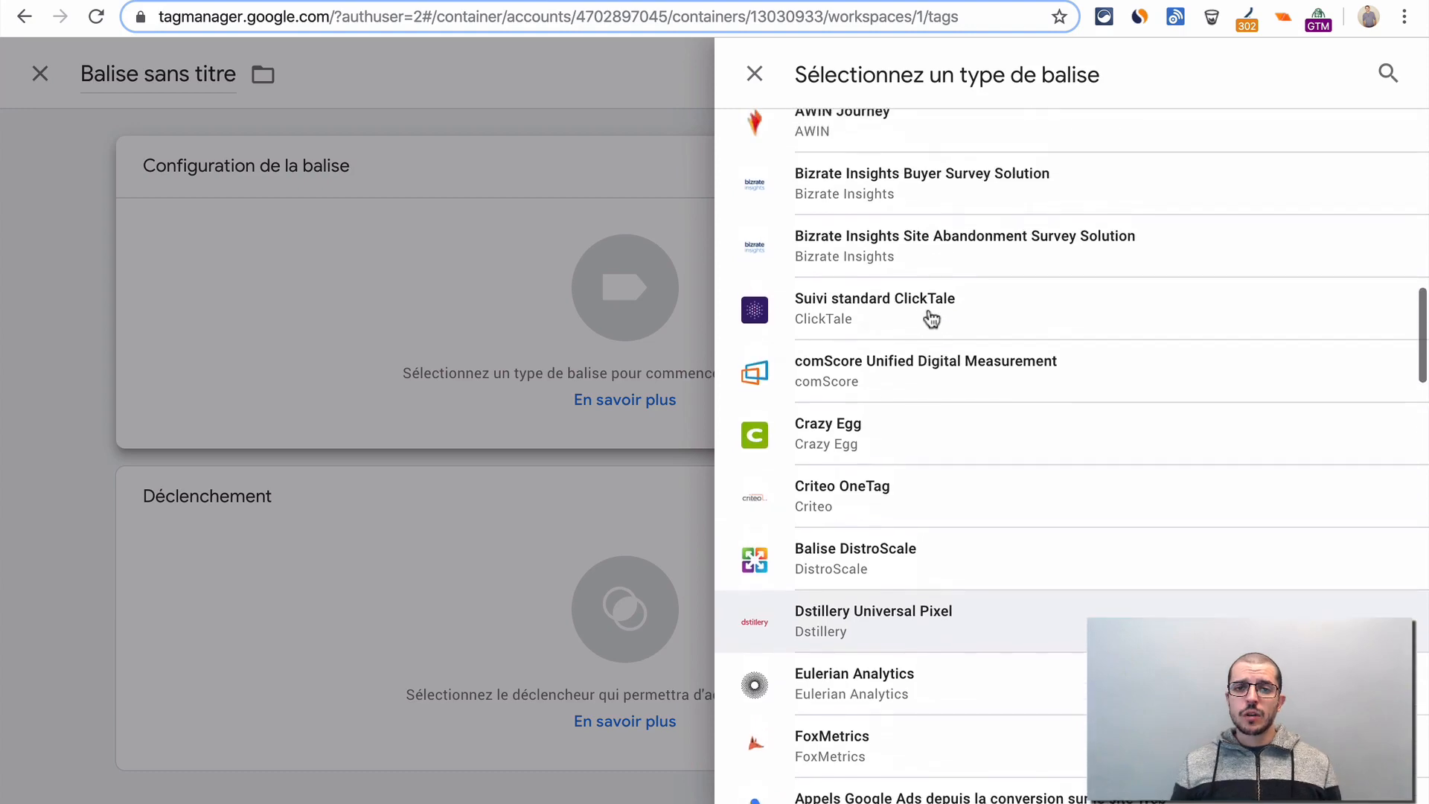
pyautogui.scroll(10, 931, 318)
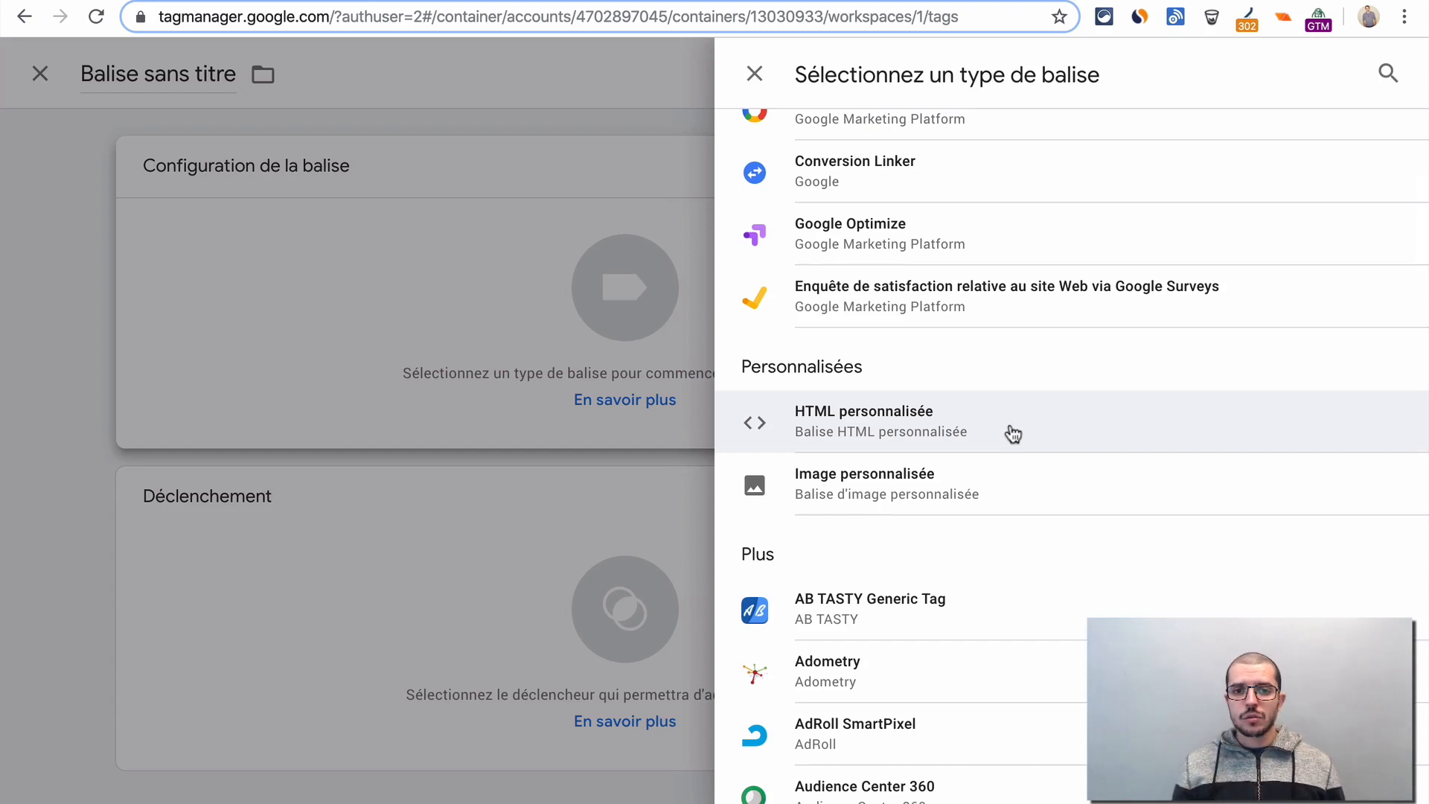
pyautogui.scroll(2, 1011, 432)
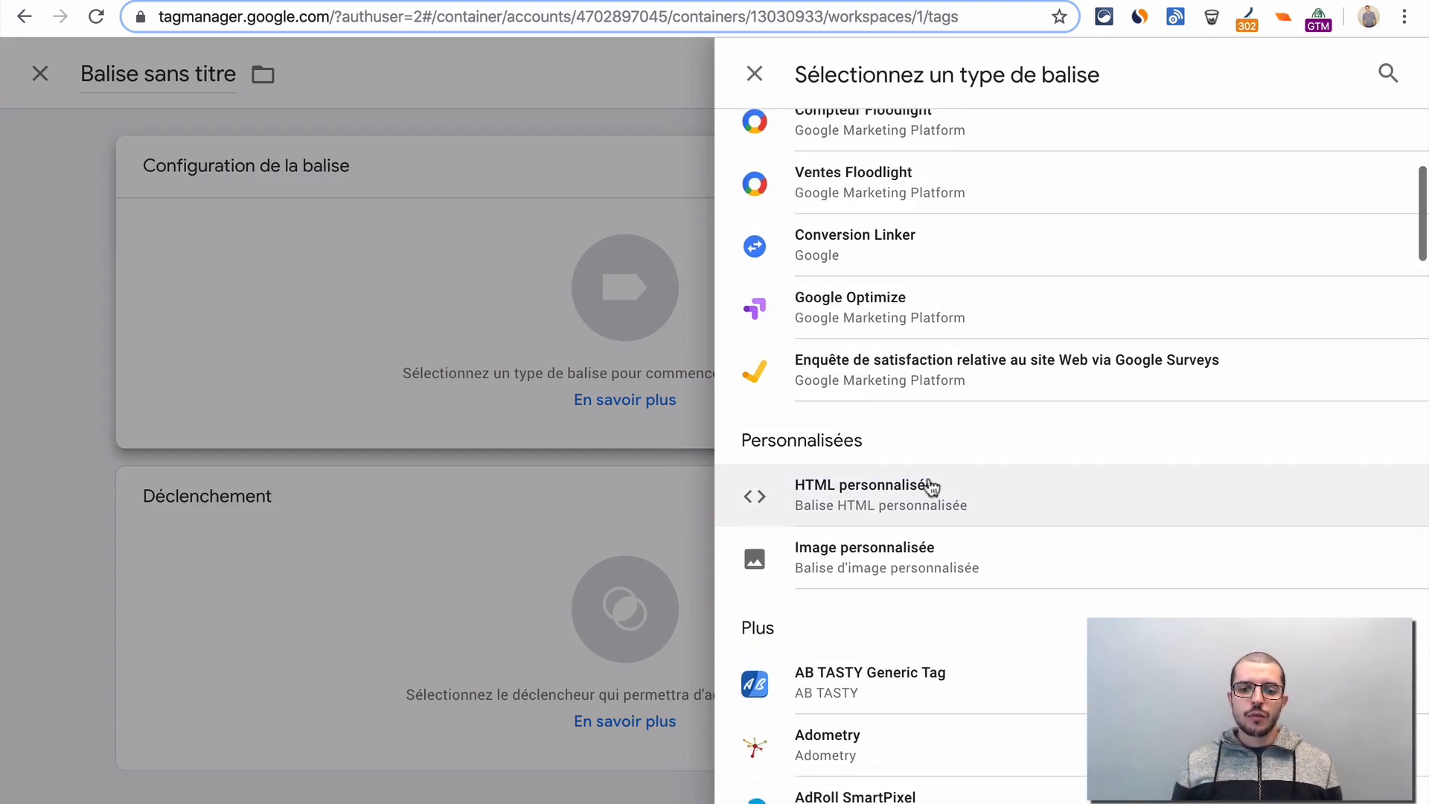
pyautogui.scroll(5, 977, 491)
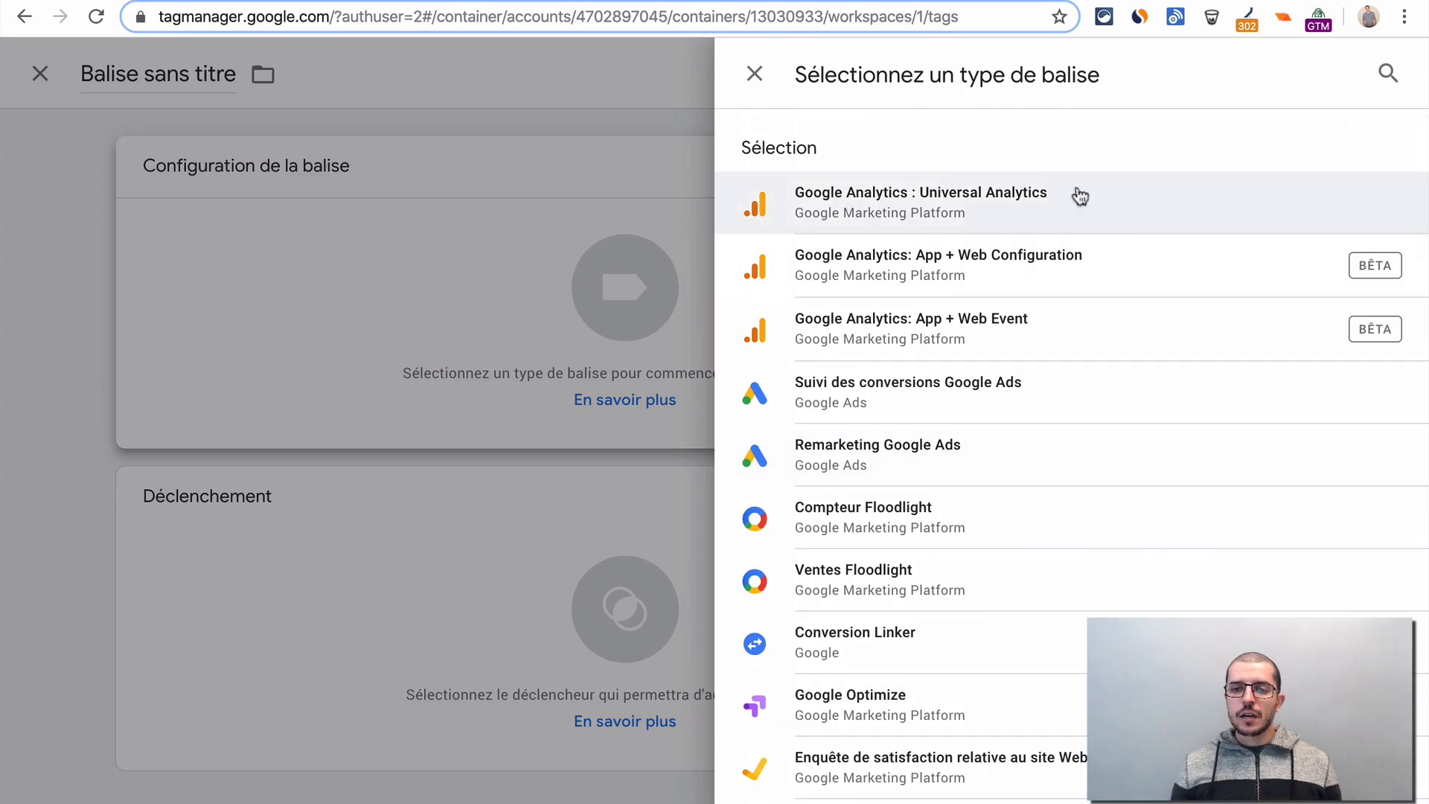
# - Choose Google Analytics : Universal Analytics as the tag type and start a new variable for its Google Analytics settings
pyautogui.click(884, 216)
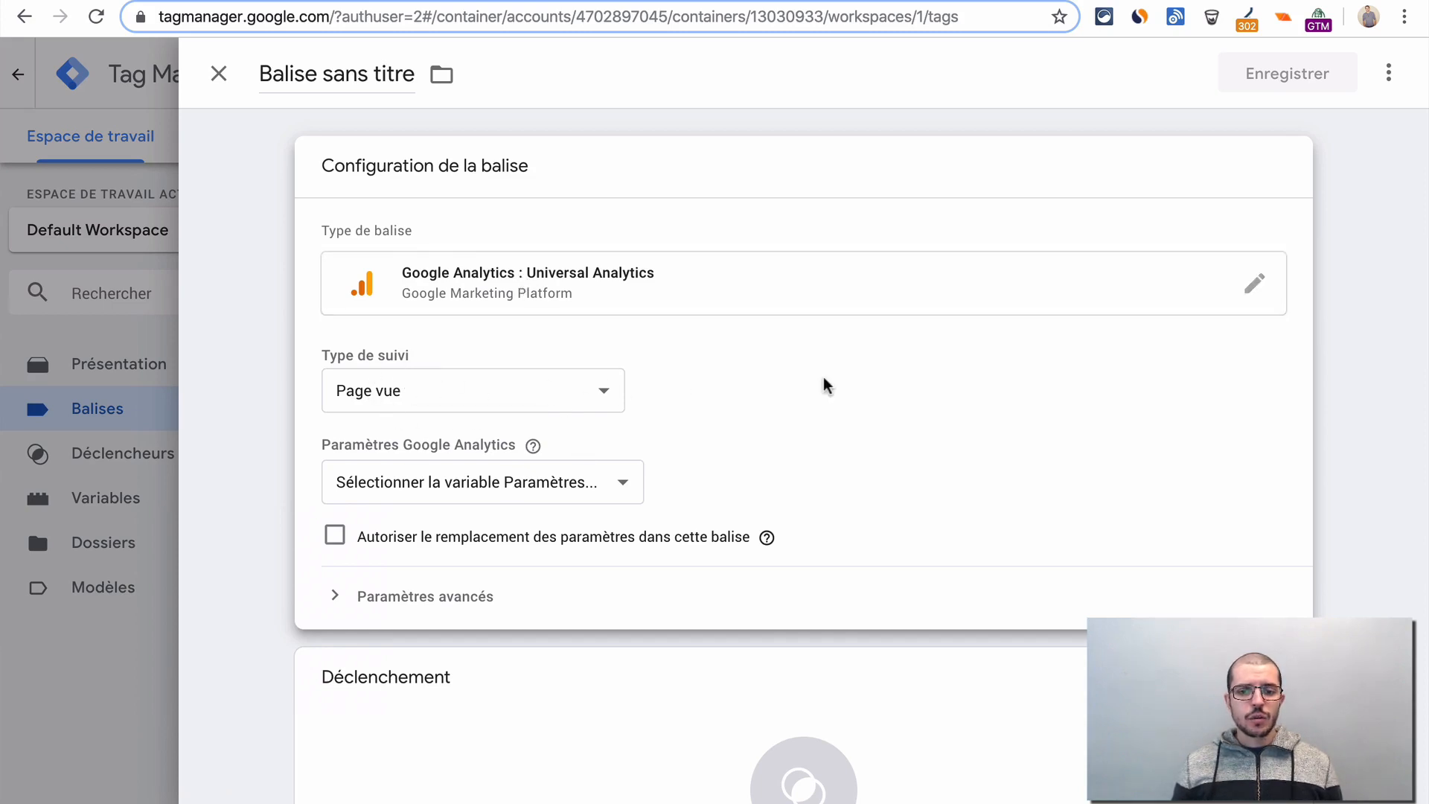
pyautogui.scroll(-1, 823, 386)
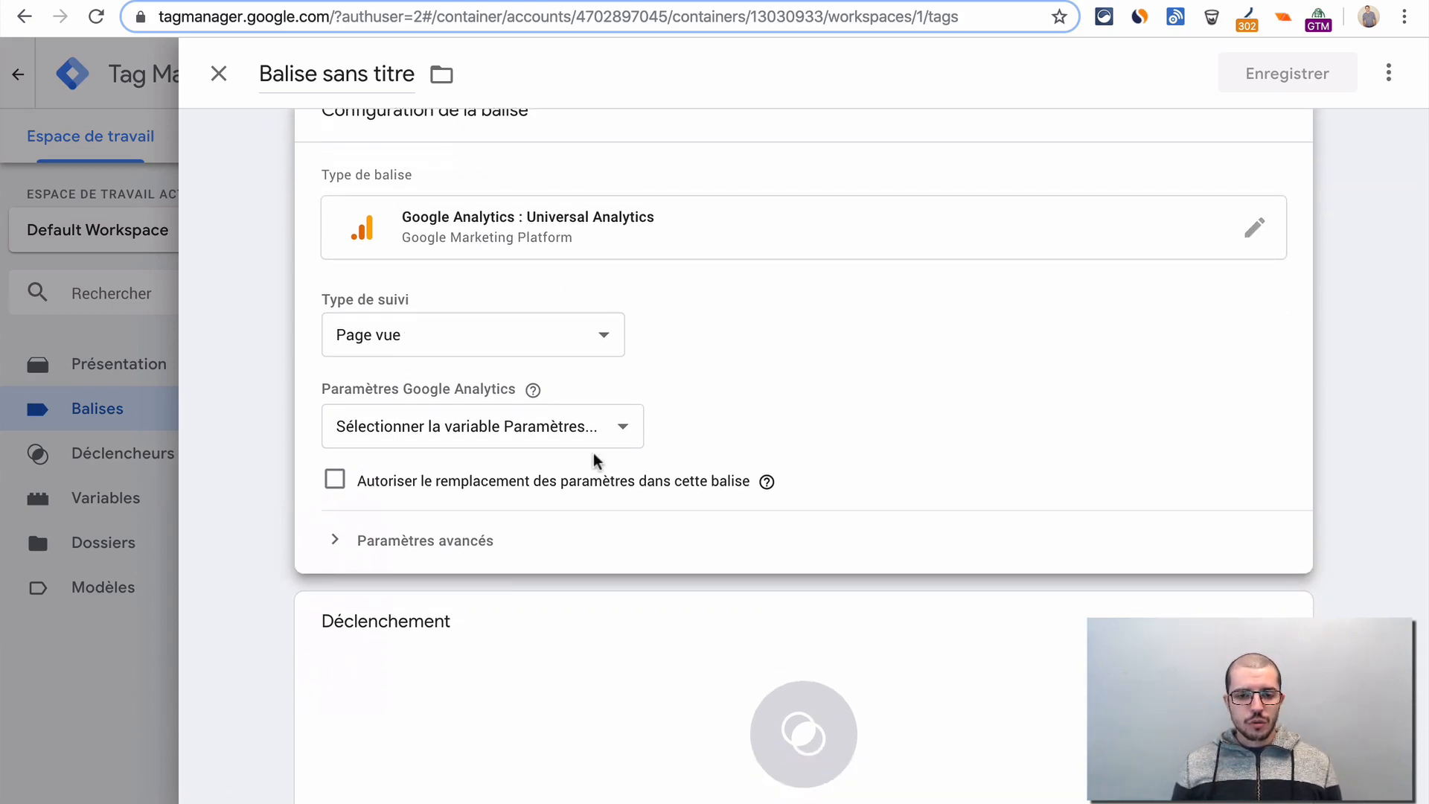
pyautogui.click(493, 436)
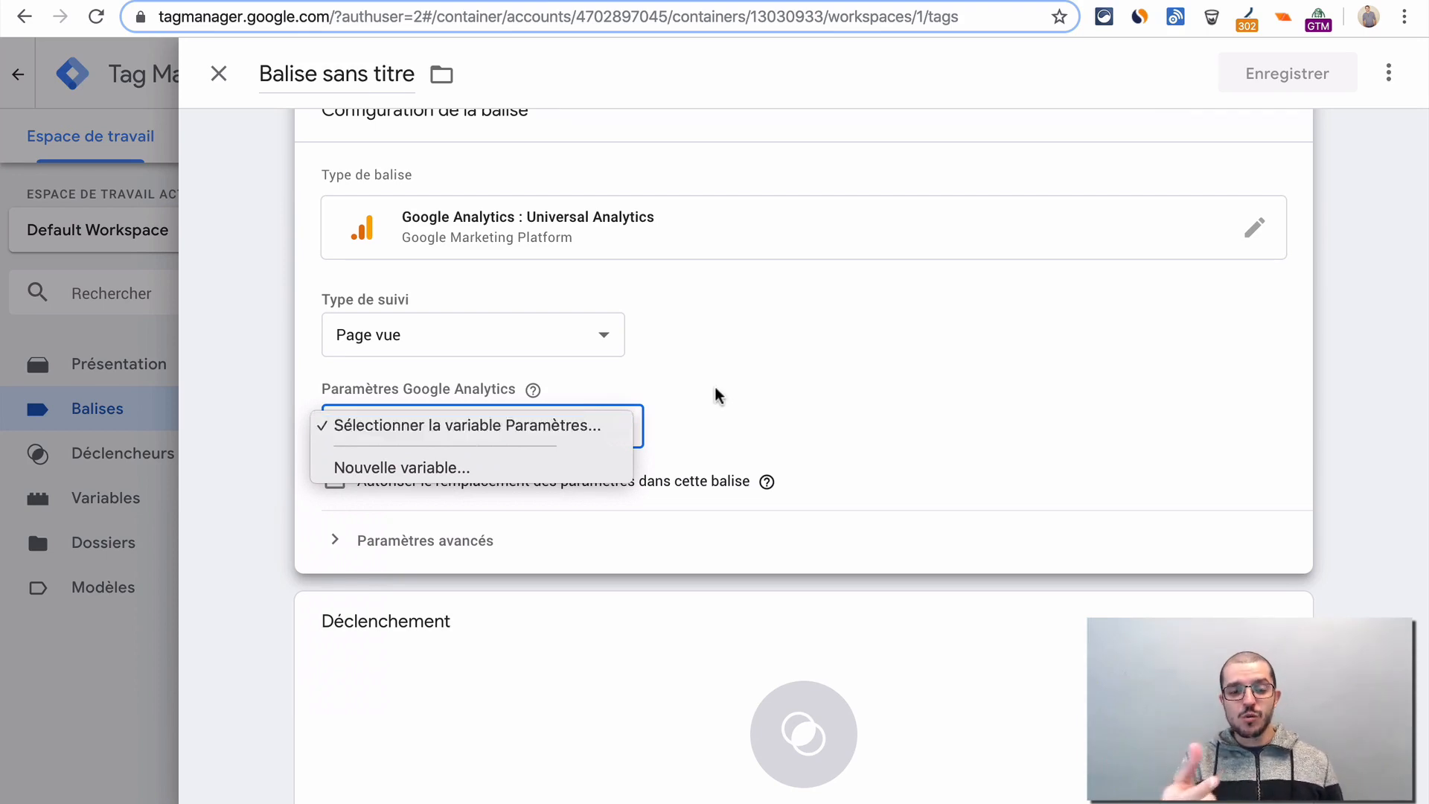
pyautogui.click(465, 470)
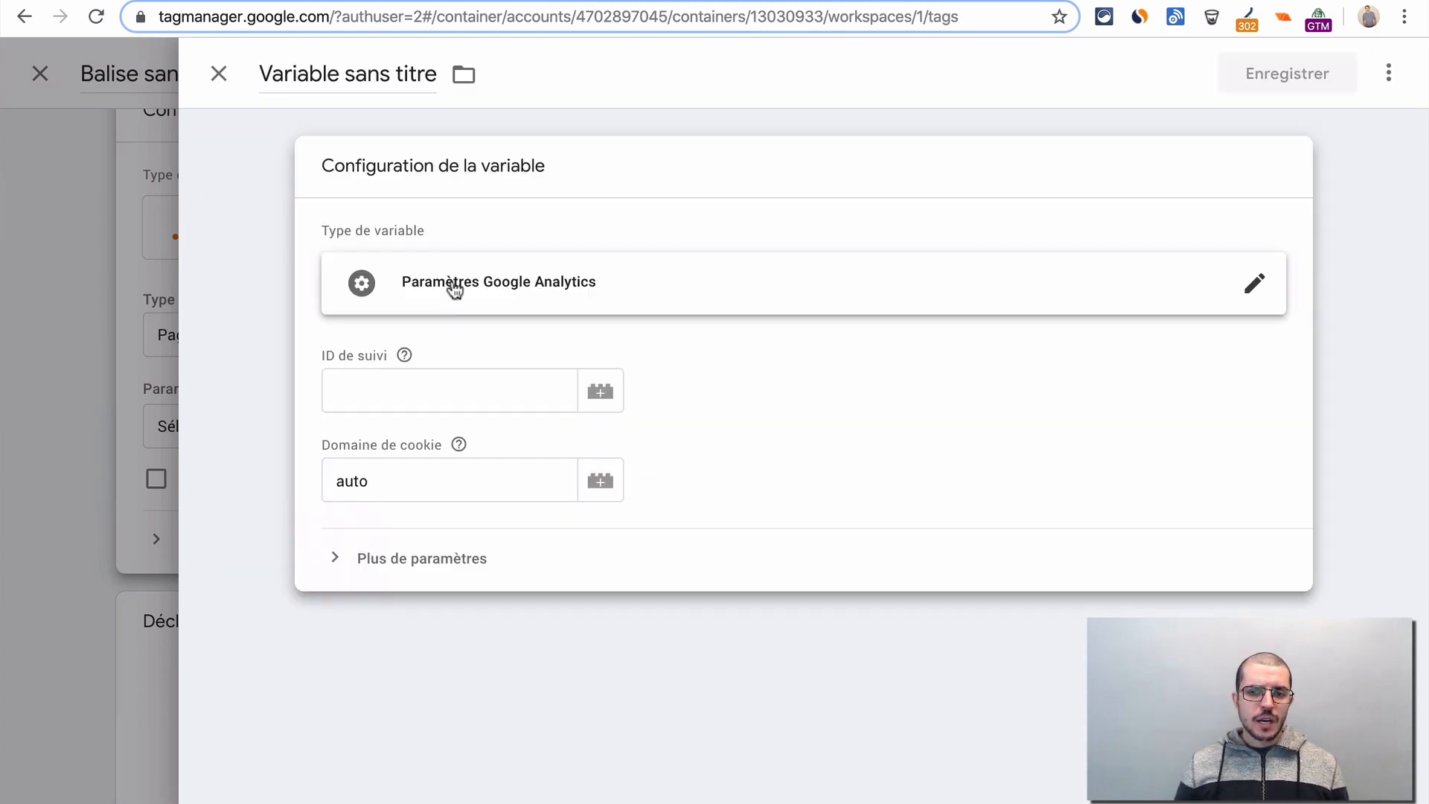
# - Name the new Google Analytics settings variable "Analytics ID"
pyautogui.click(339, 69)
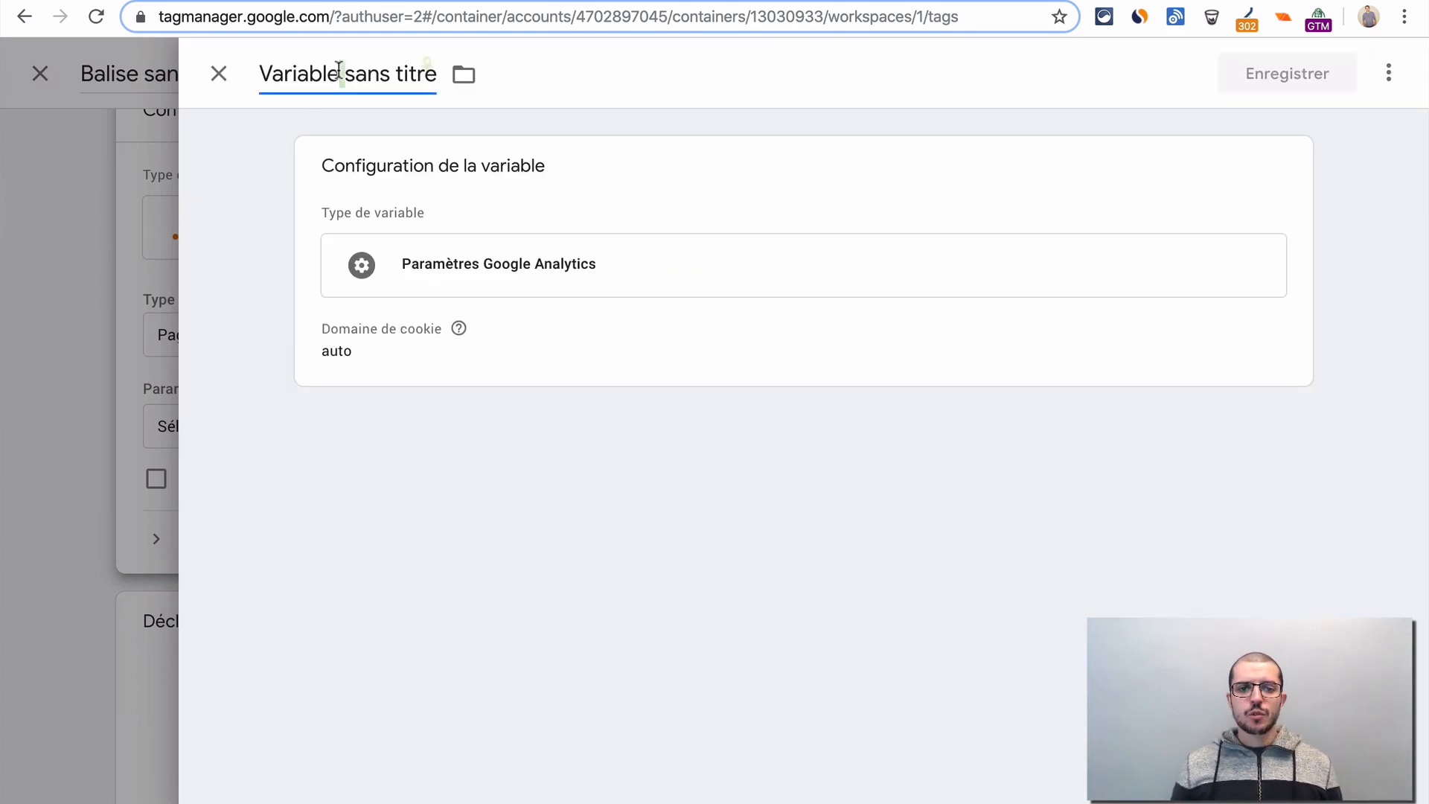
pyautogui.tripleClick(338, 69)
pyautogui.write('Googl')
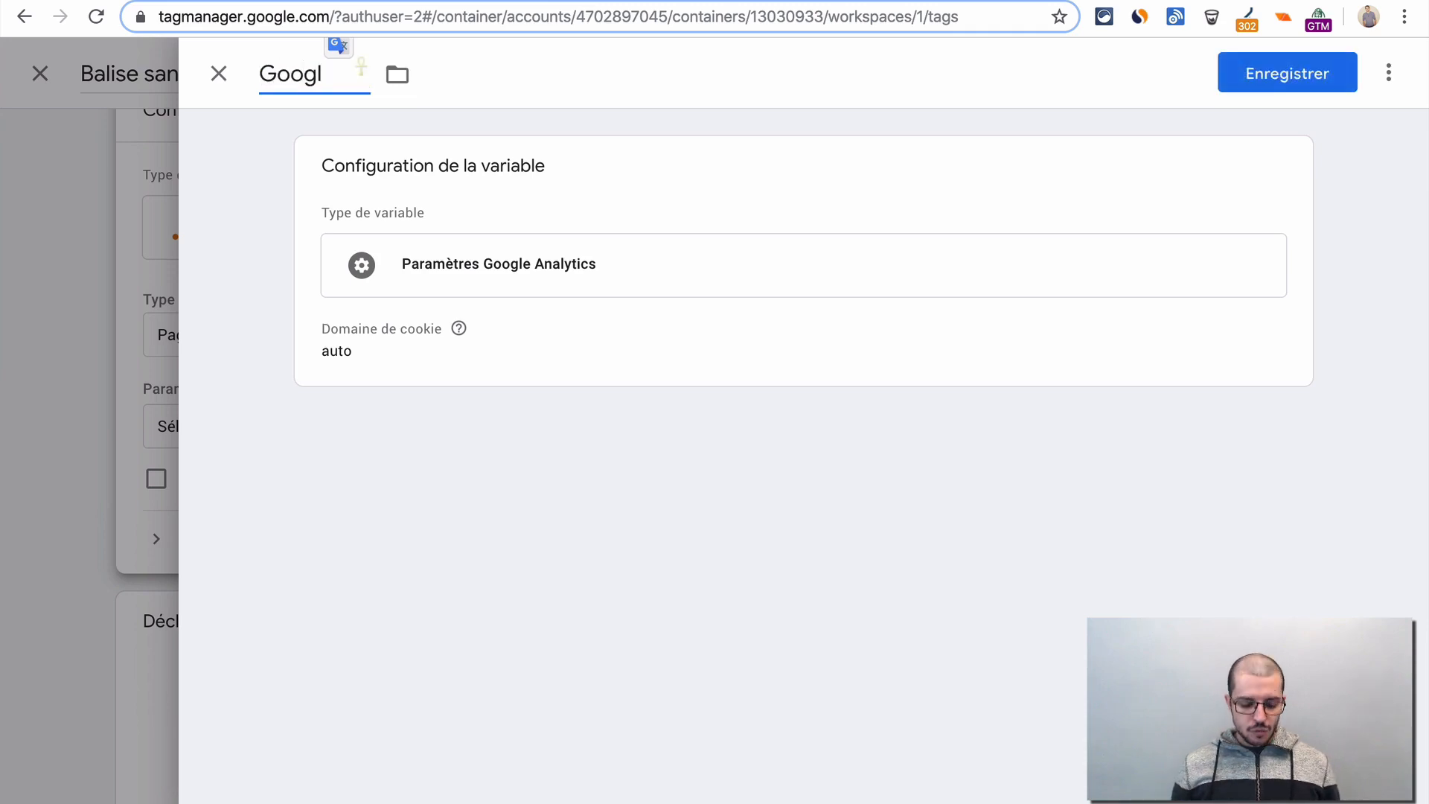
pyautogui.hotkey('ctrl', 'a')
pyautogui.write('GA')
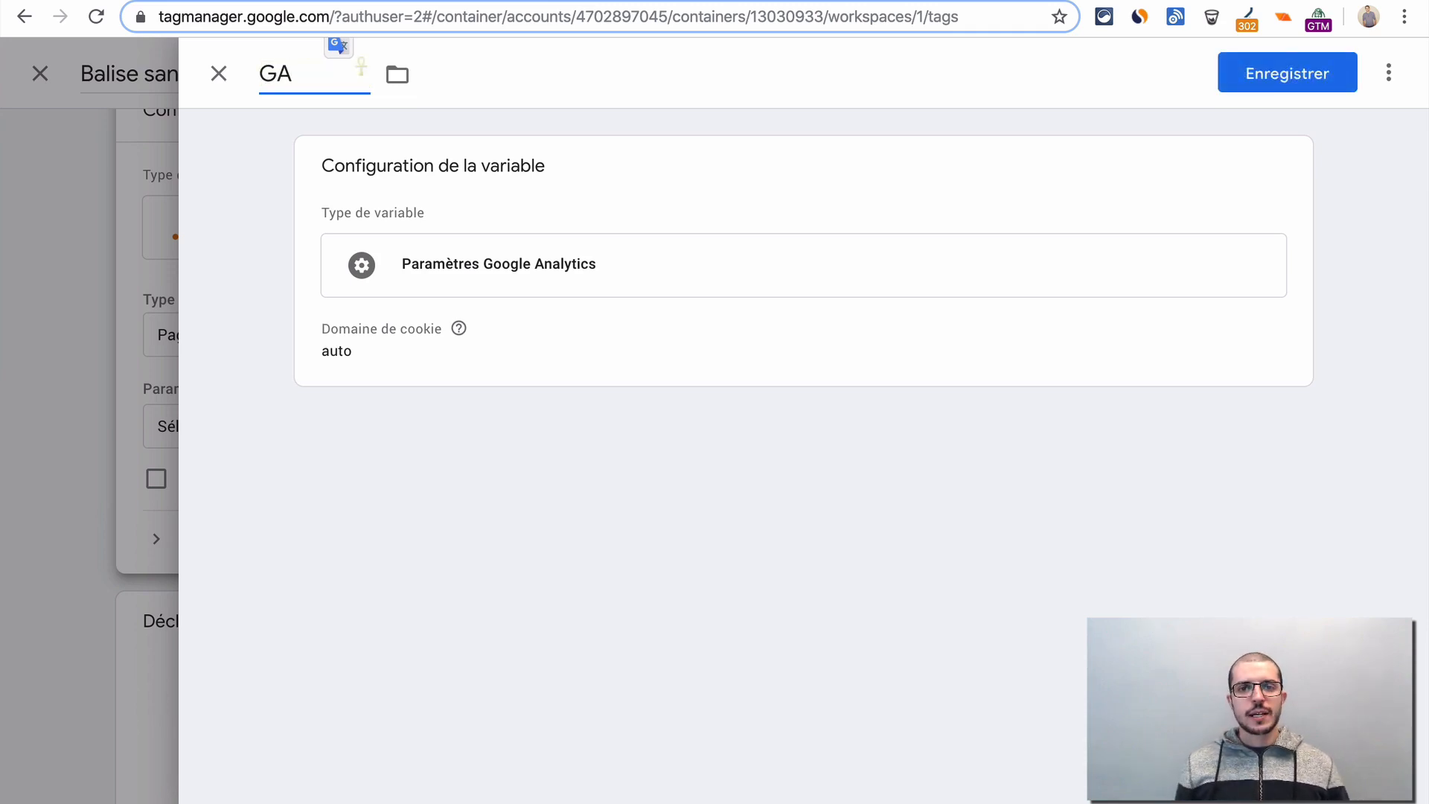
pyautogui.press('BackSpace')
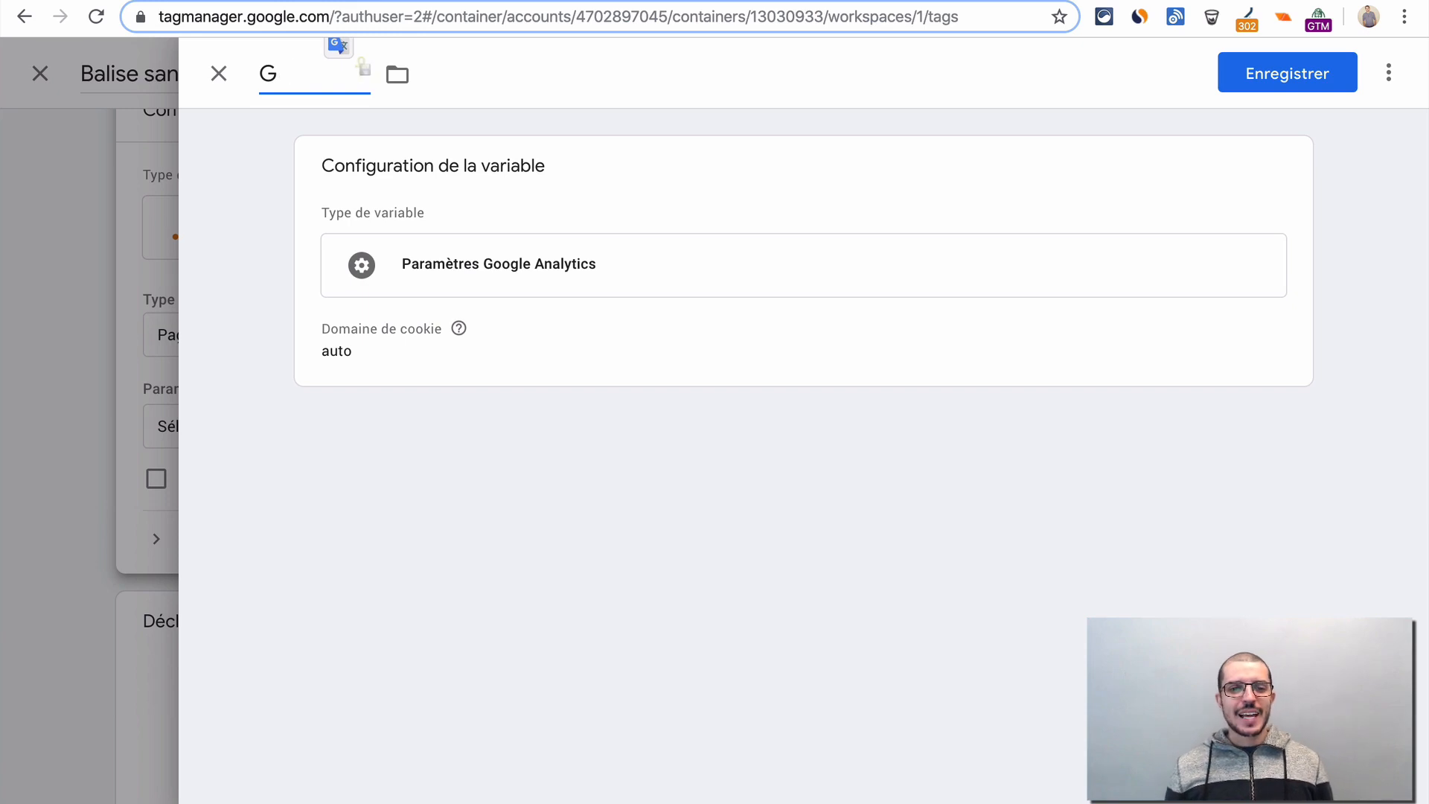
pyautogui.press('BackSpace')
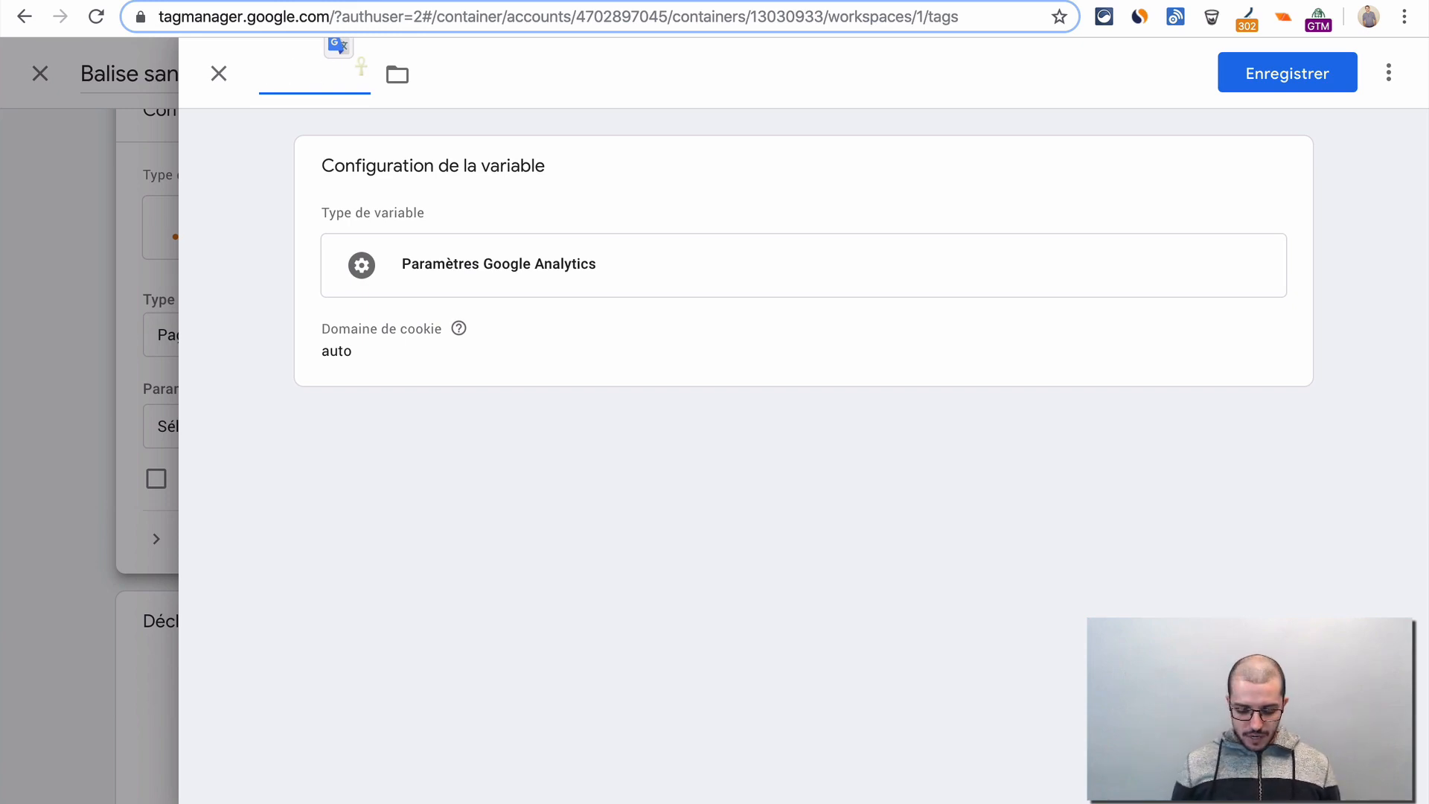
pyautogui.write('Analytics ID')
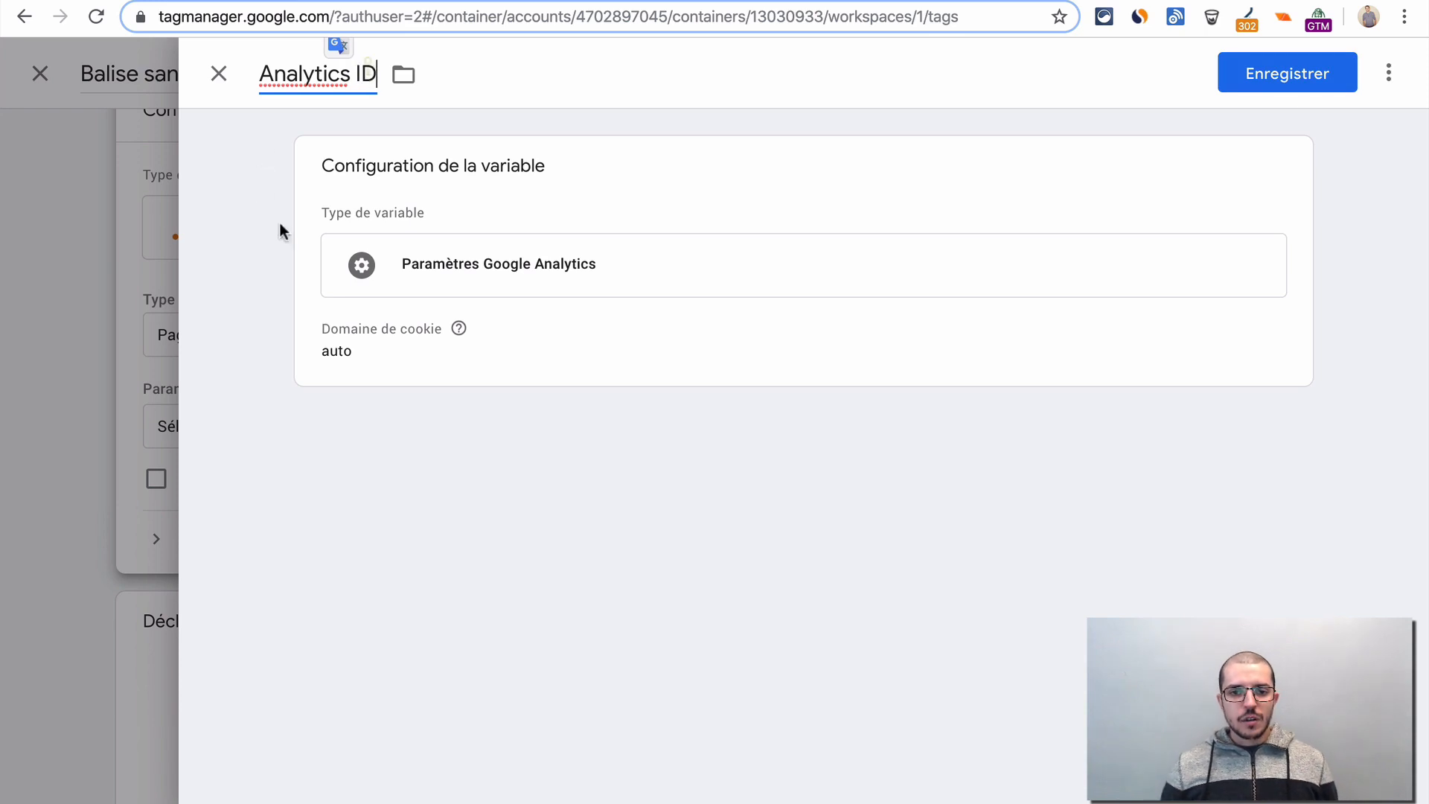
pyautogui.click(470, 418)
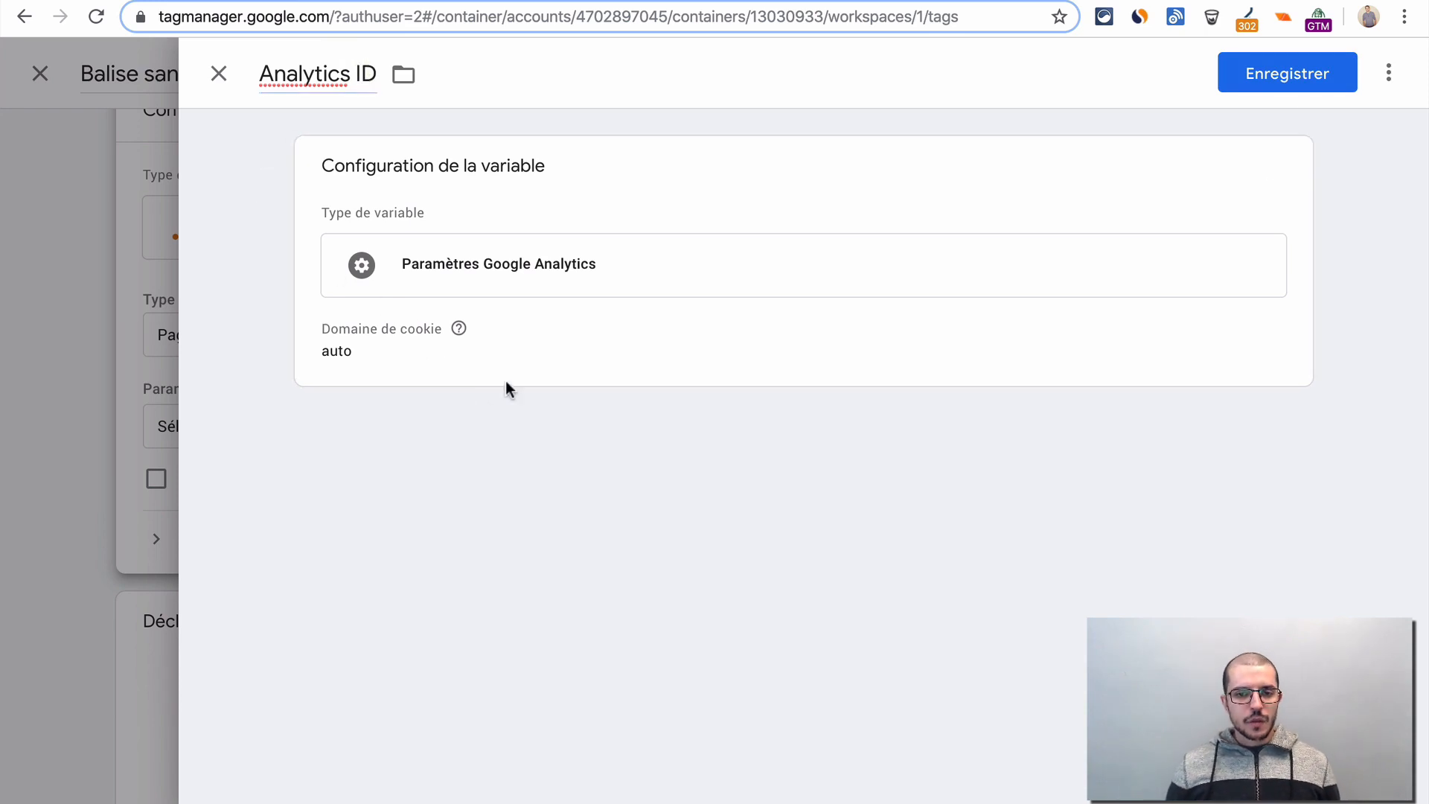
# - Paste the Analytics property's tracking ID into the variable configuration, keep the cookie domain on auto, and save the variable
pyautogui.click(603, 320)
pyautogui.click(391, 389)
pyautogui.hotkey('ctrl', 'v')
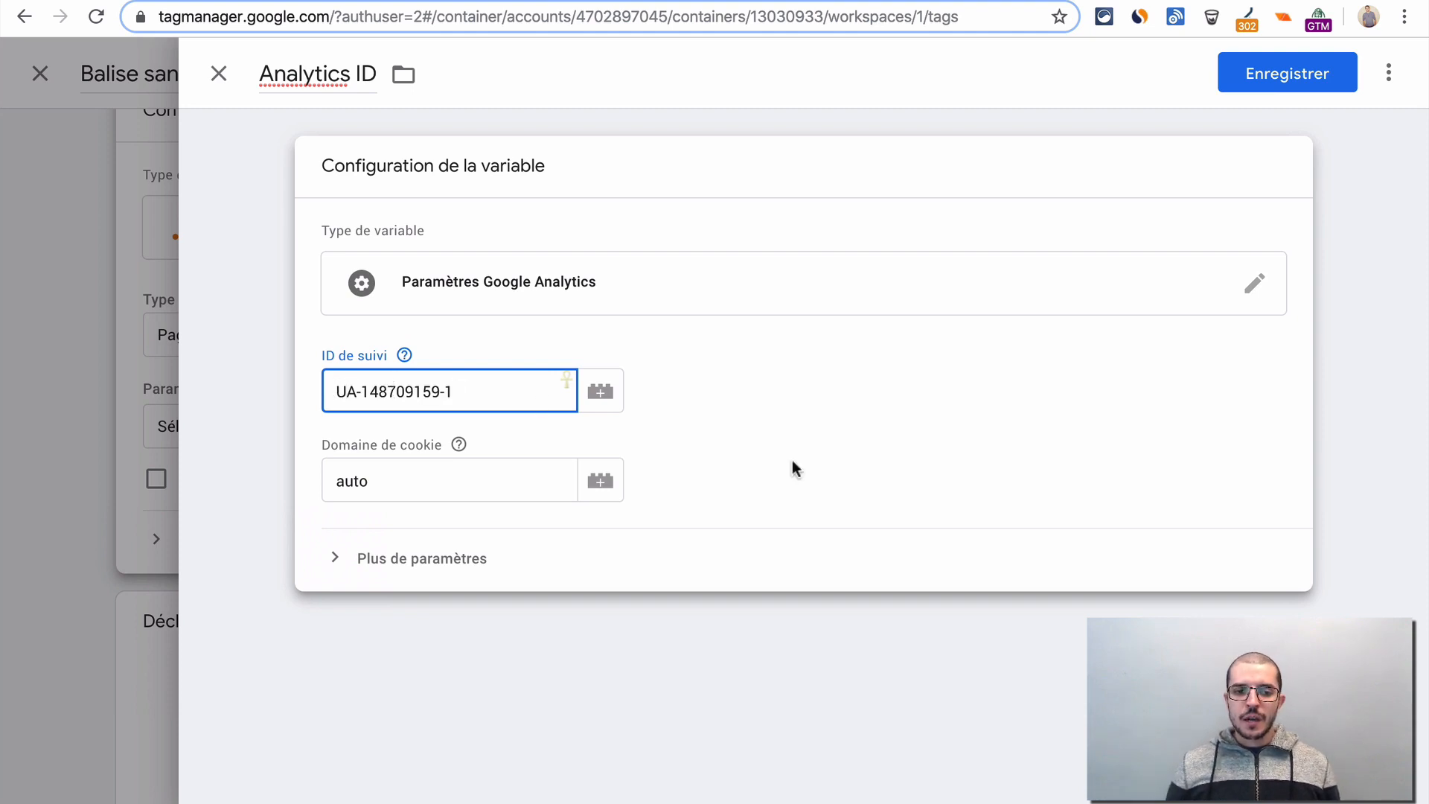
pyautogui.click(1292, 94)
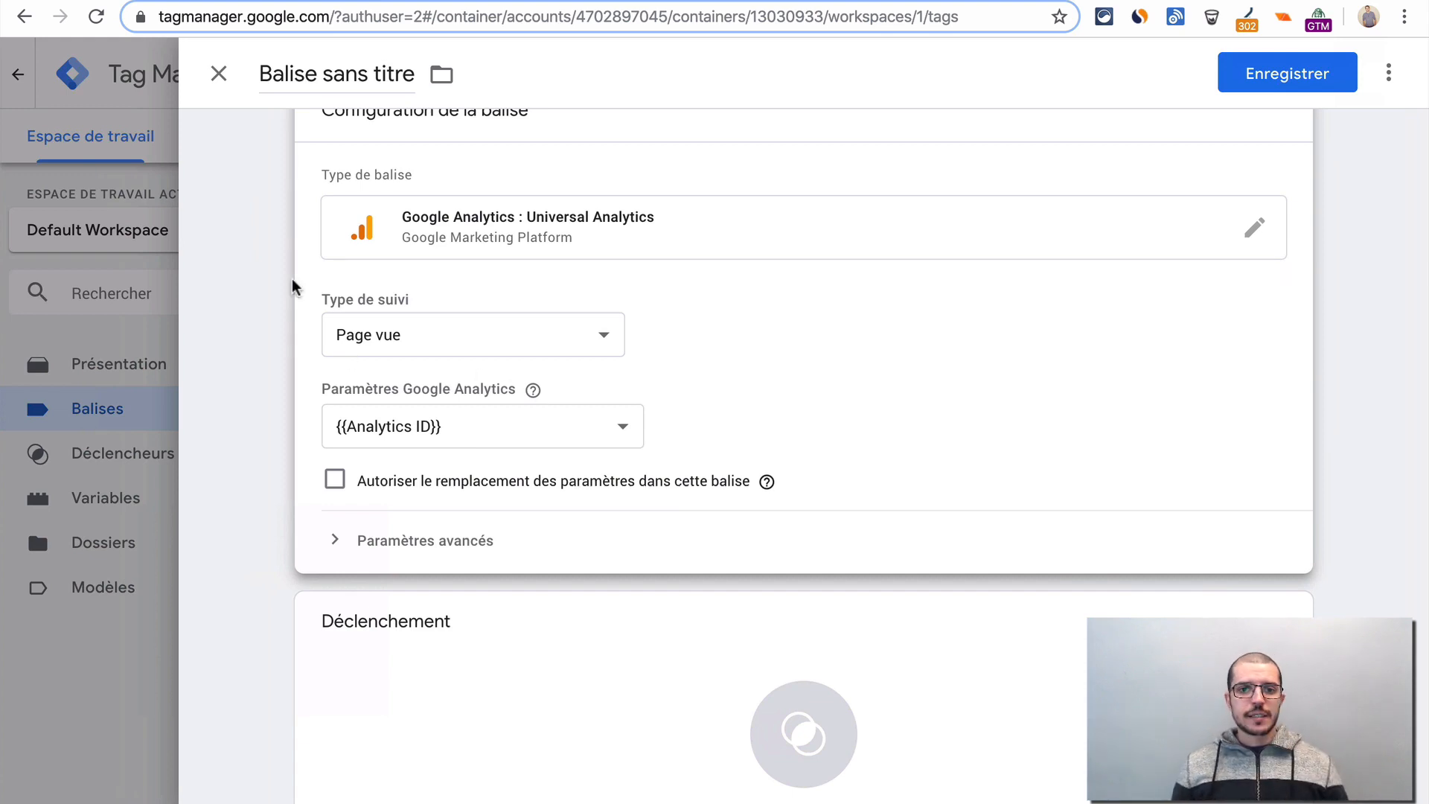
# - Rename the untitled Universal Analytics tag as "Google Analytics"
pyautogui.scroll(1, 563, 426)
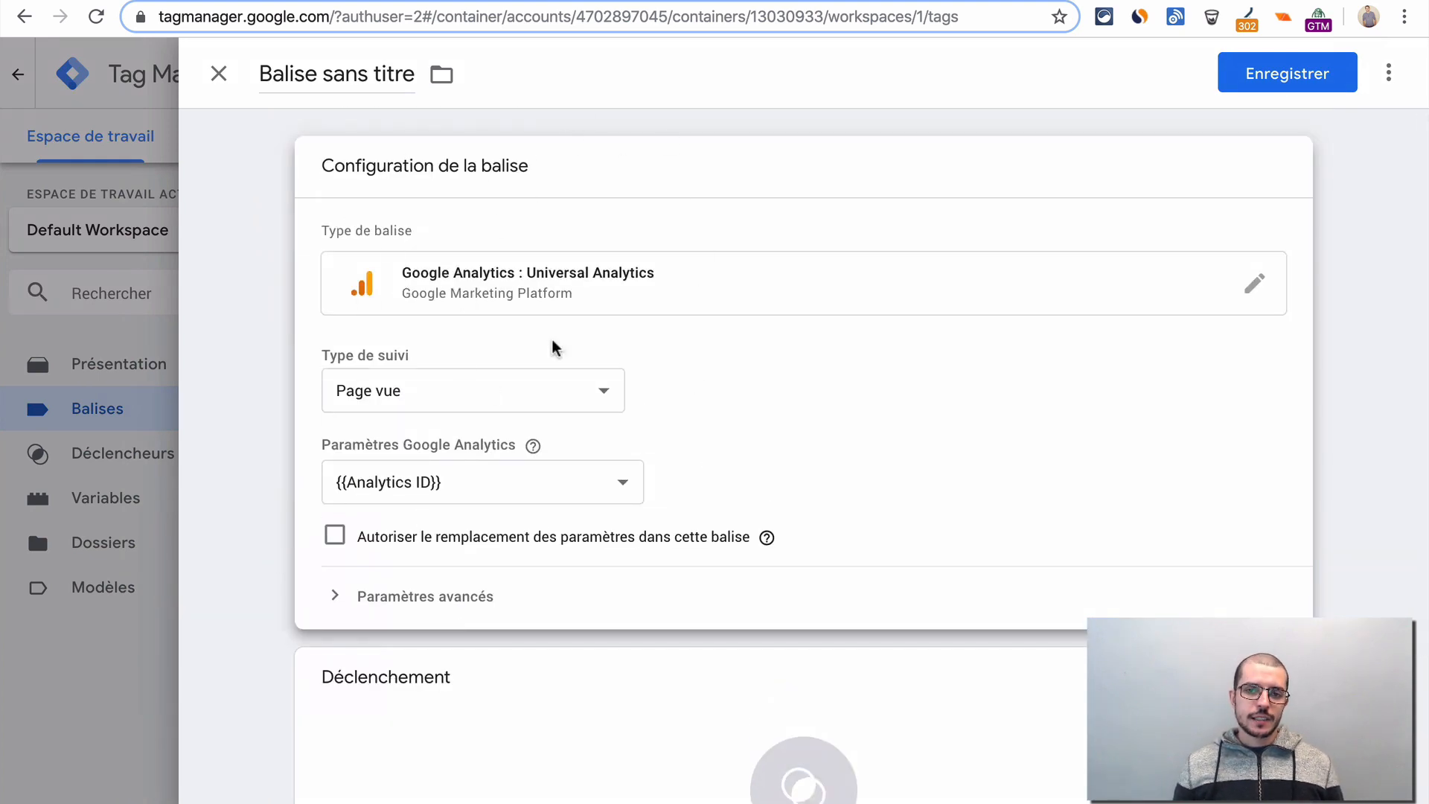
pyautogui.click(315, 72)
pyautogui.tripleClick(314, 69)
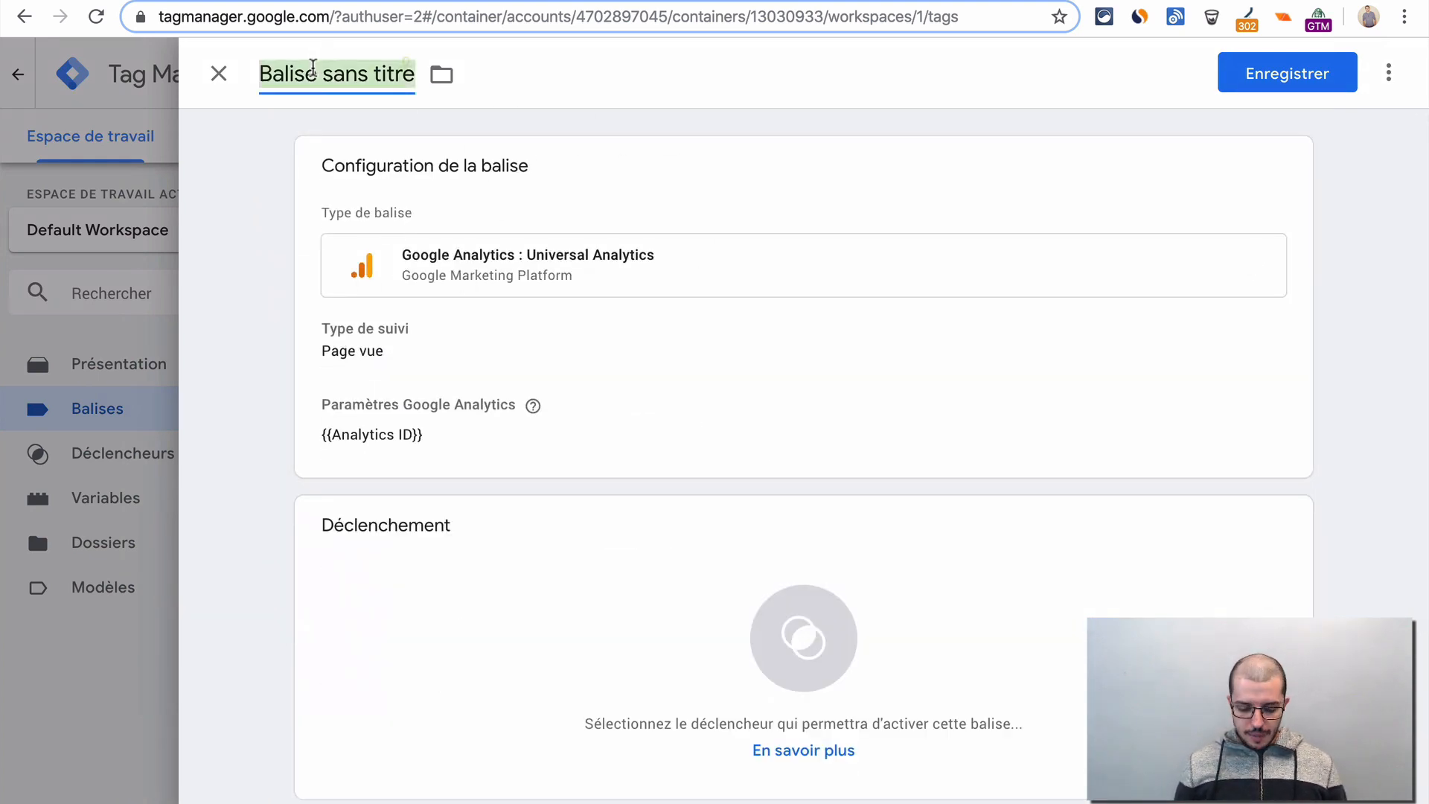
pyautogui.write('Google ')
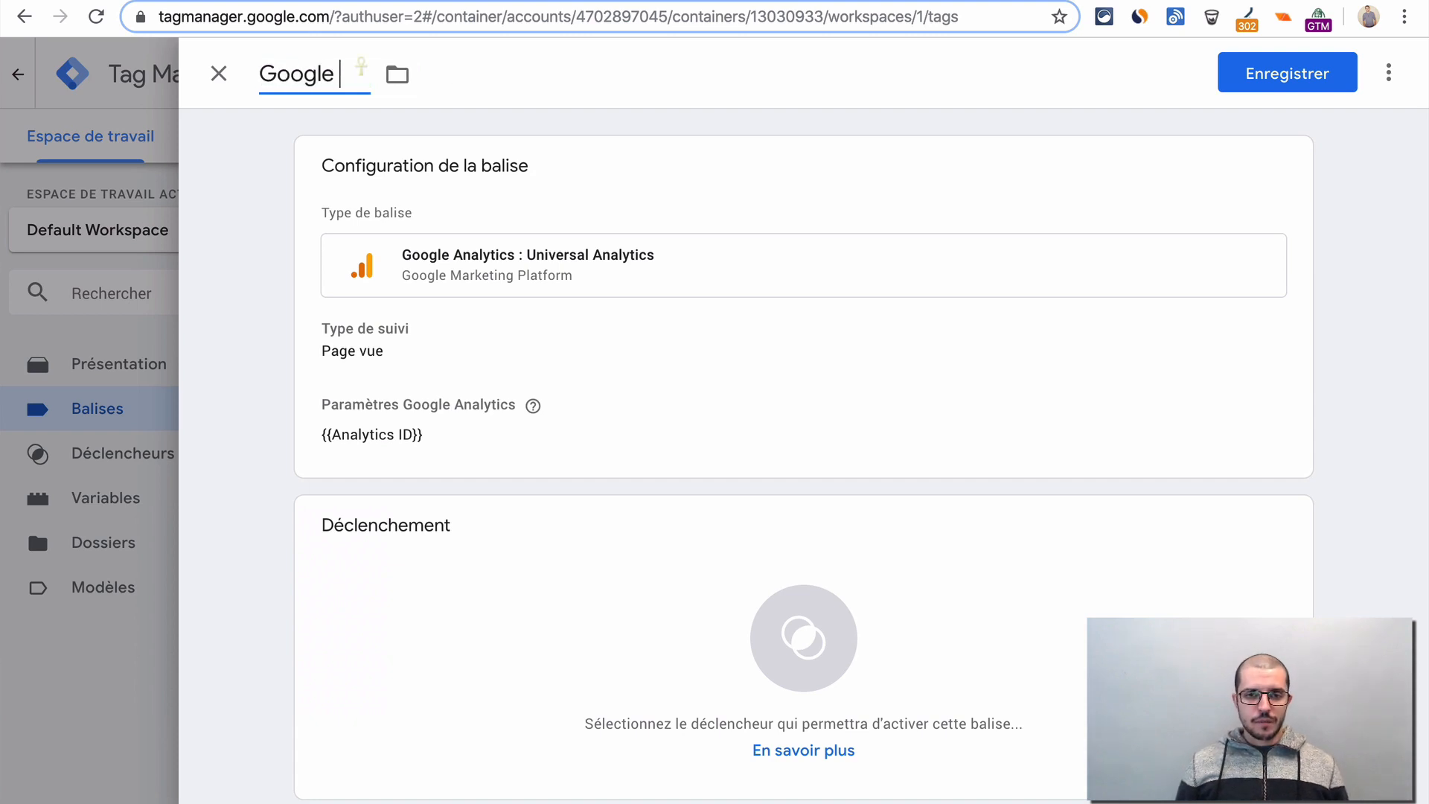
pyautogui.write('Analytics')
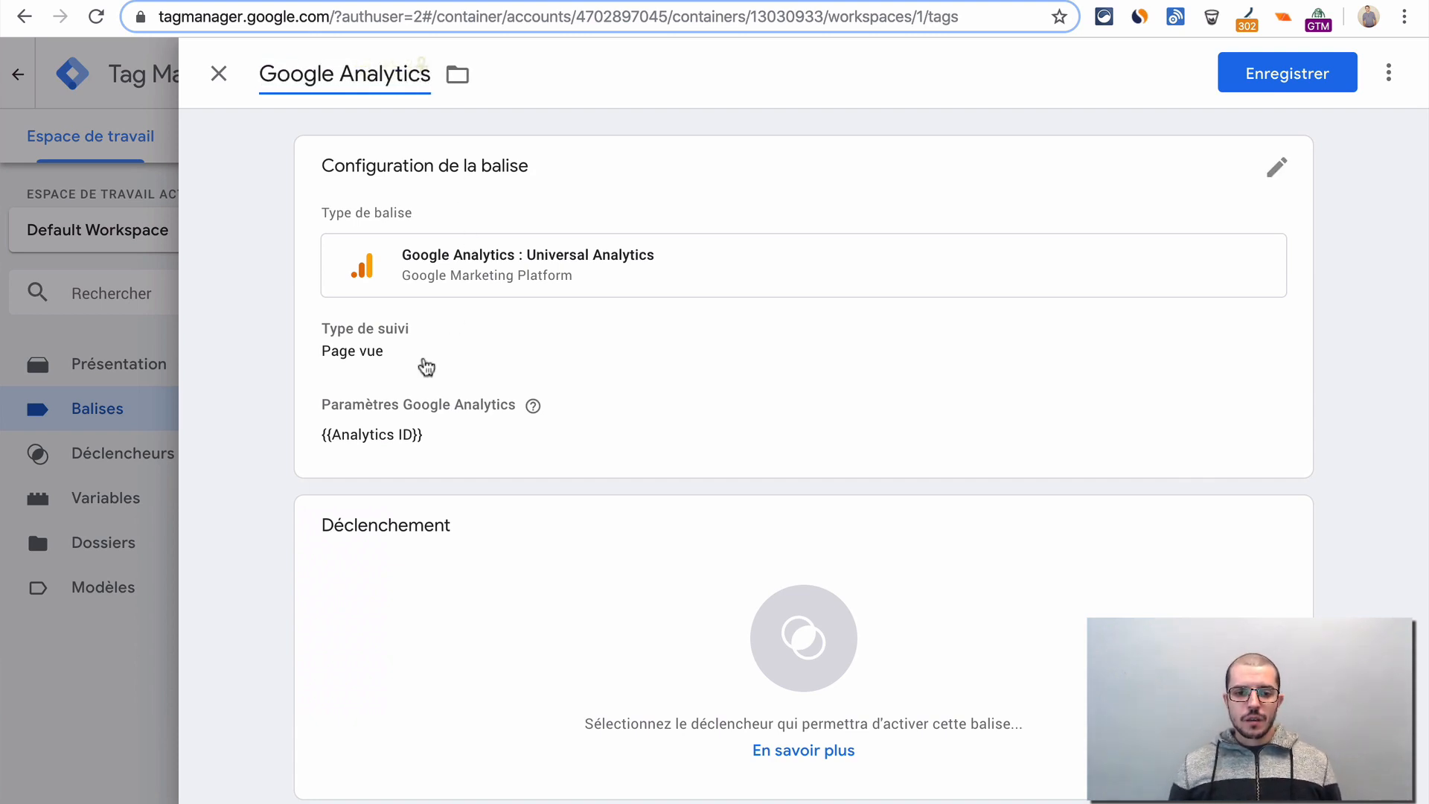
pyautogui.click(275, 492)
# - Assign the All Pages trigger to the tag and save it
pyautogui.scroll(-1, 276, 493)
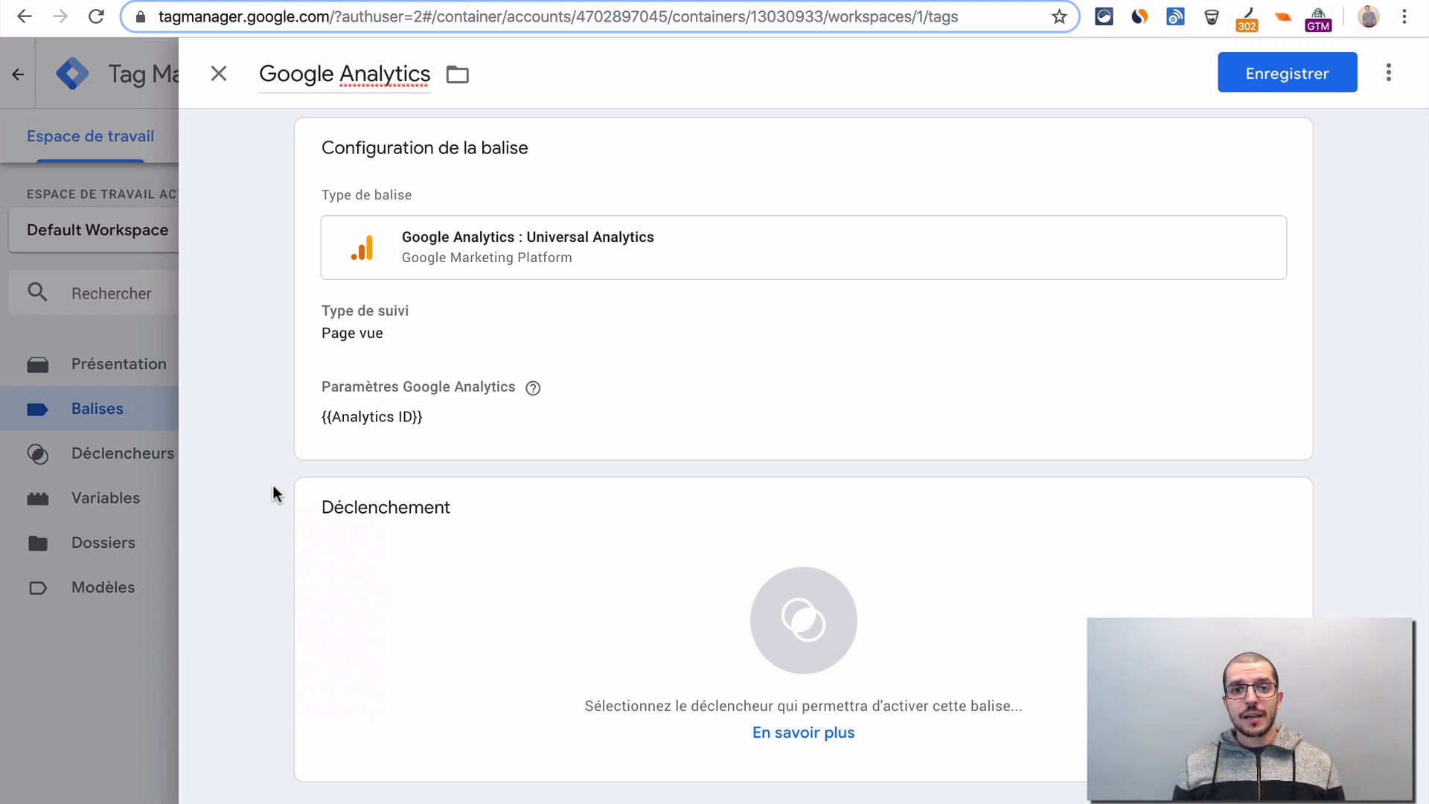
pyautogui.click(548, 592)
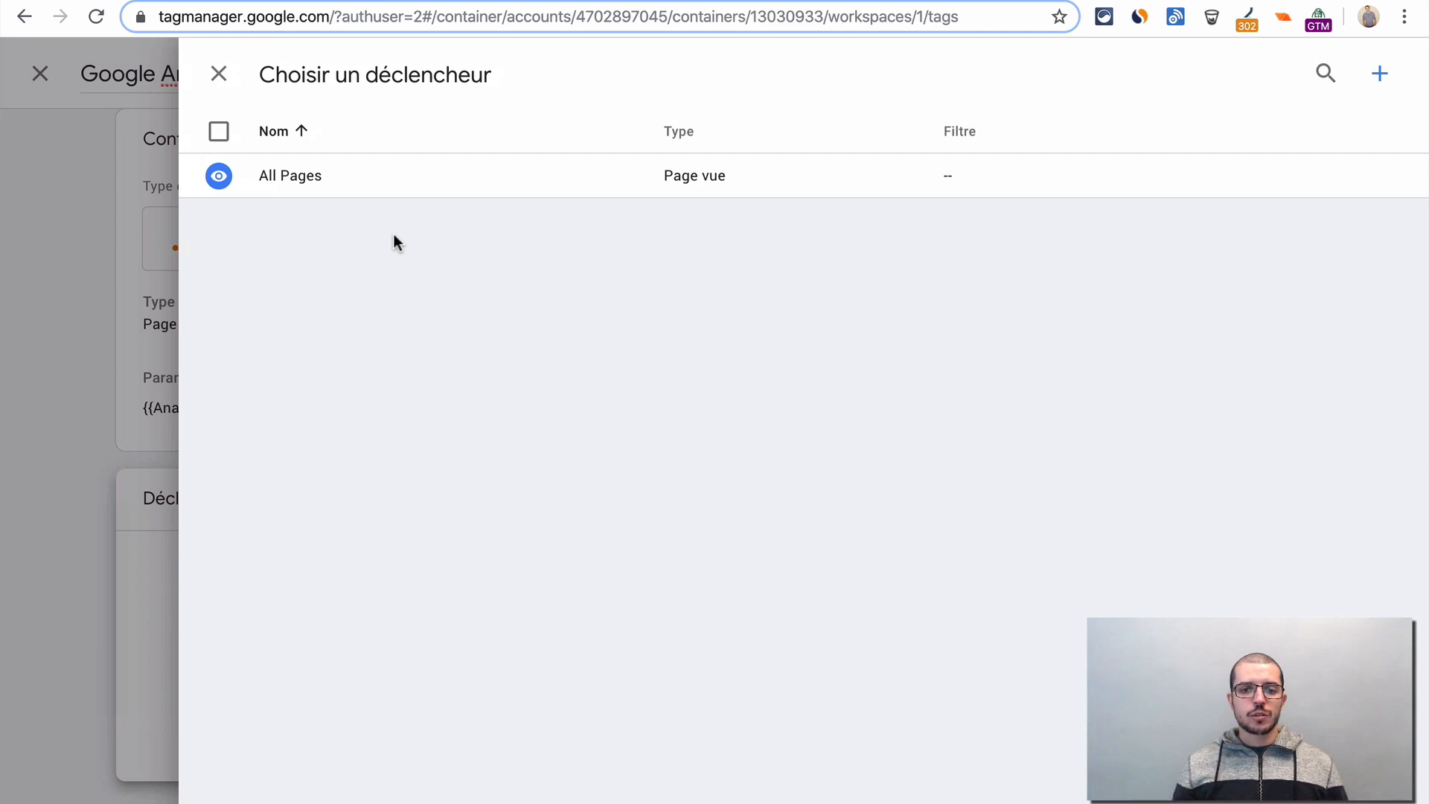
pyautogui.click(413, 192)
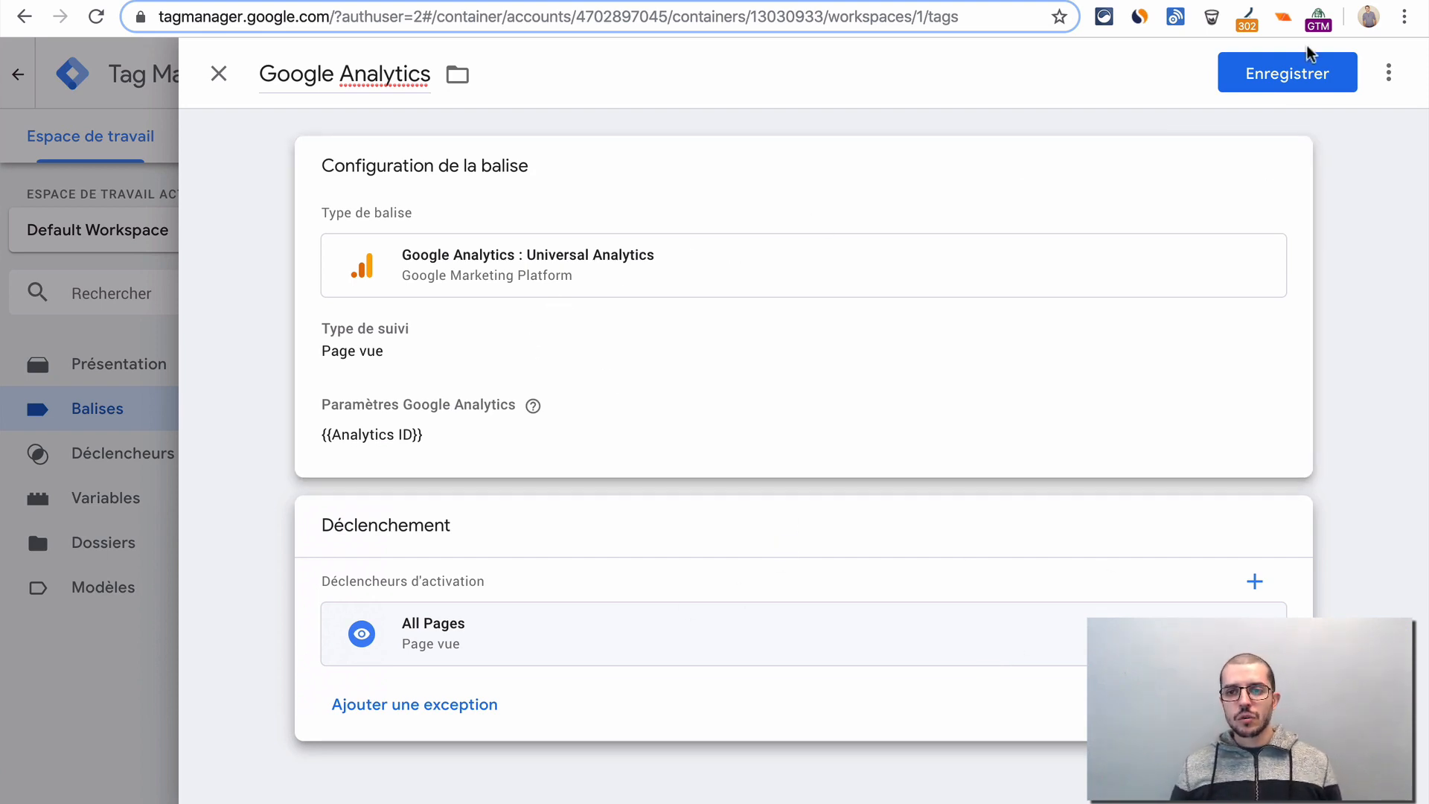
pyautogui.click(1257, 95)
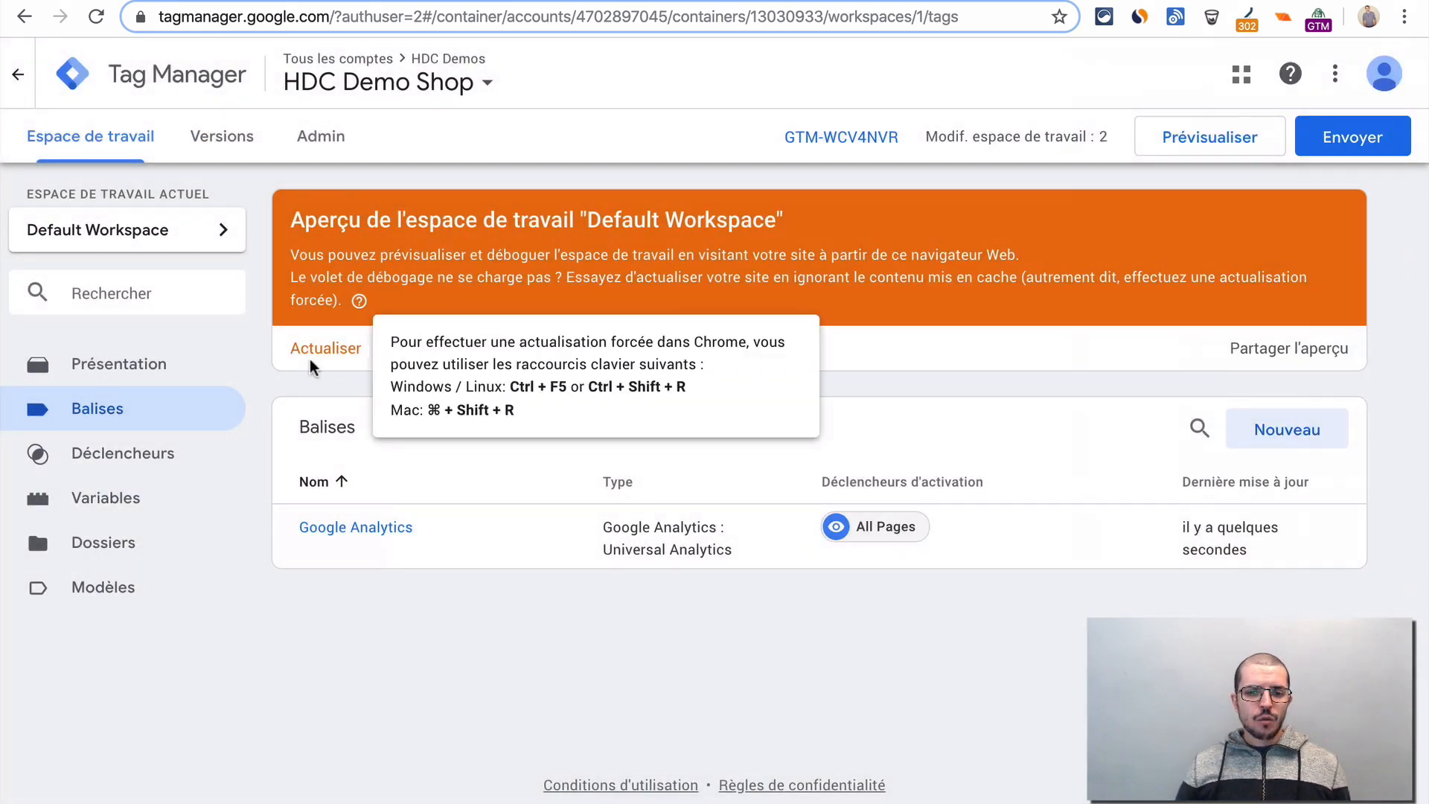
# - Refresh the workspace preview, then switch to the test store and reload its products page
pyautogui.click(318, 353)
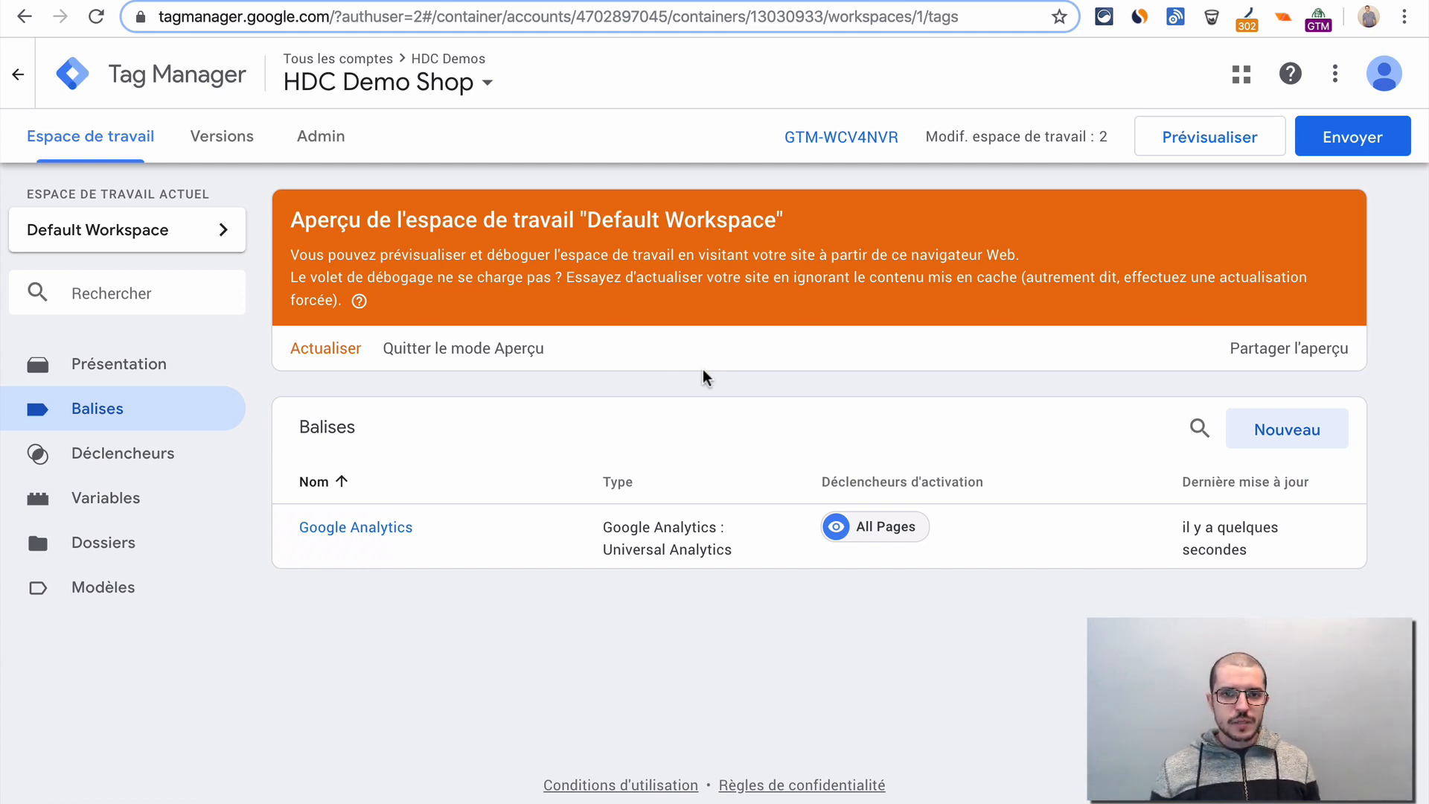
pyautogui.hotkey('ctrl', 'Tab')
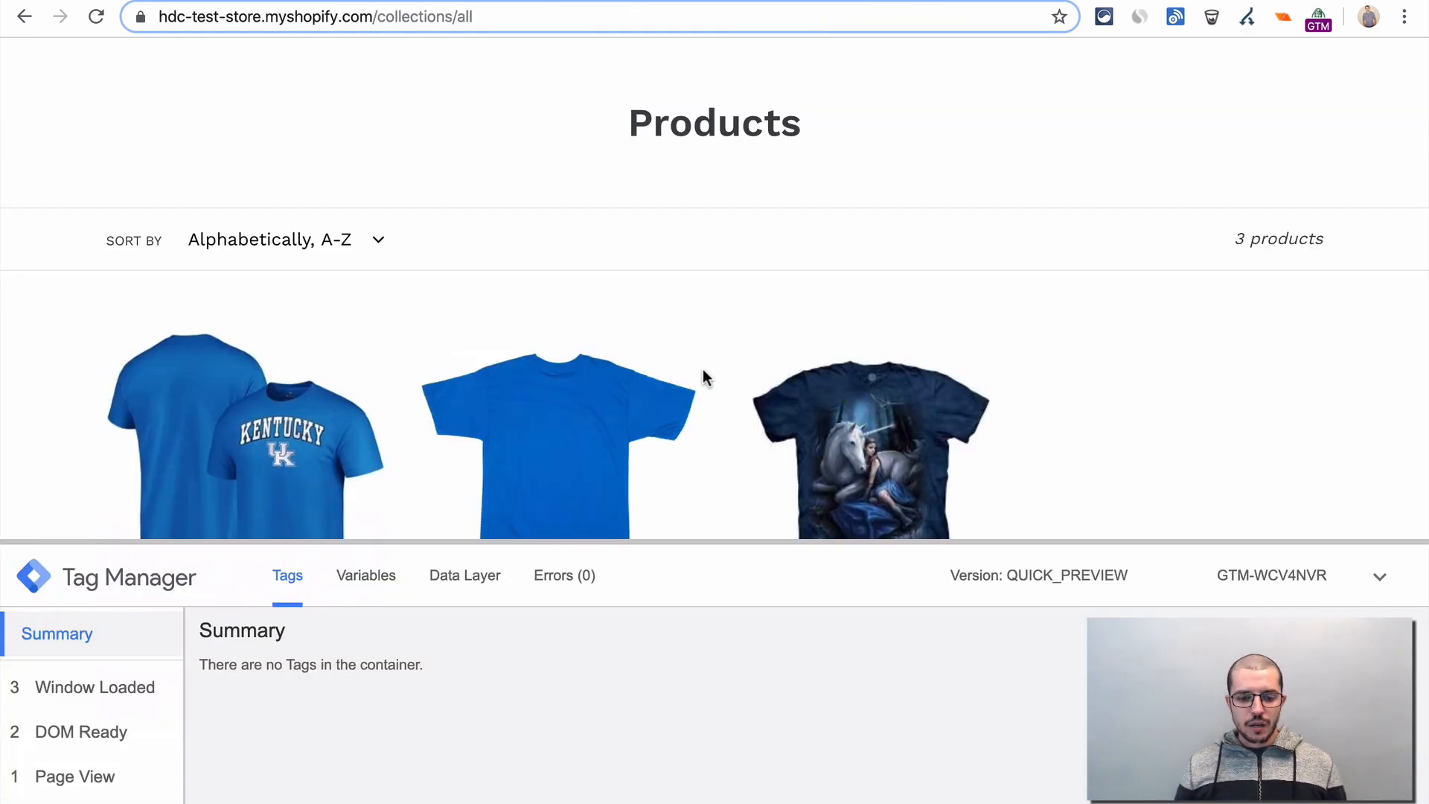
pyautogui.hotkey('ctrl', 'r')
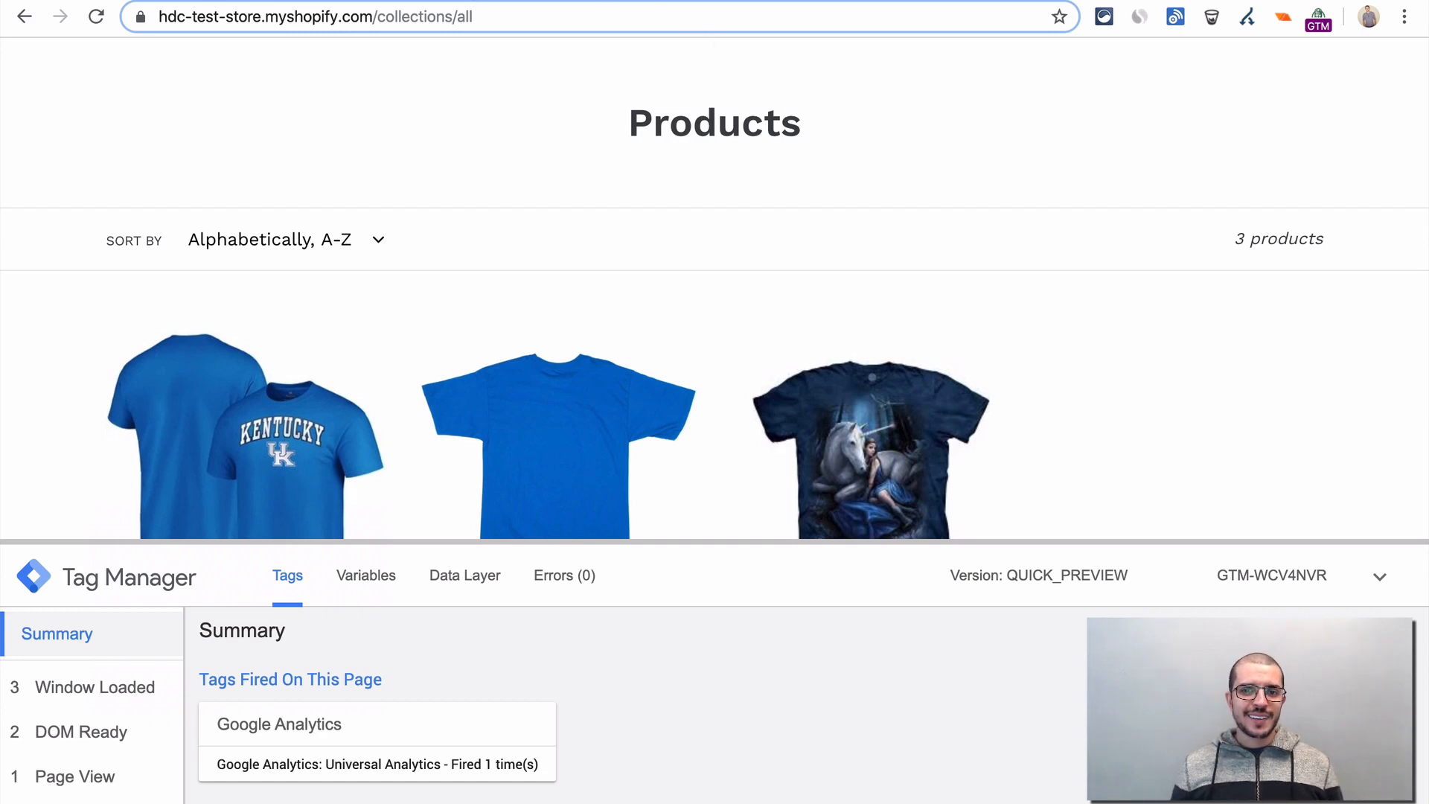
pyautogui.hotkey('ctrl', 'Tab')
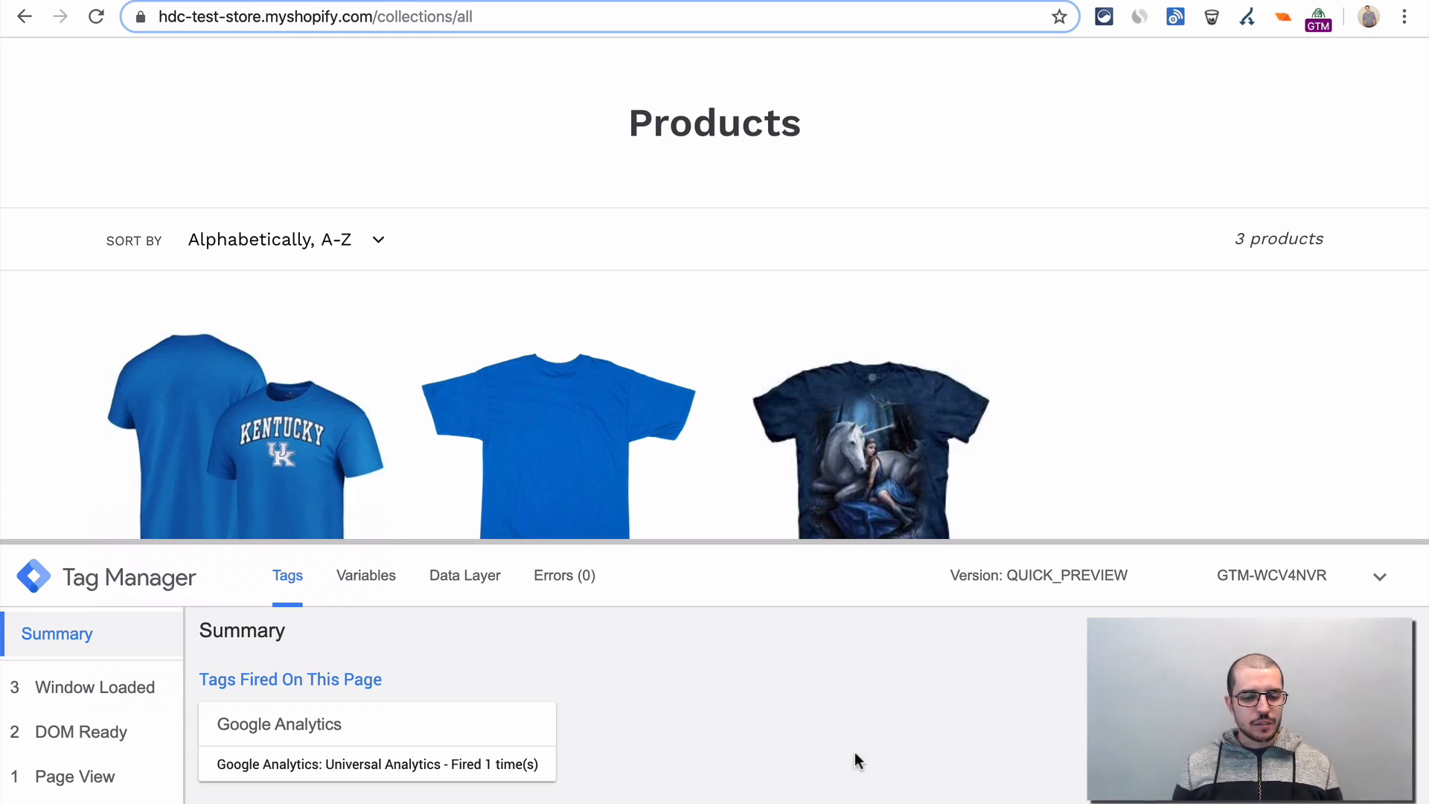
# - Examine the fired Google Analytics tag in the store's debug pane, covering its properties, tracking ID and the messages where it fired
pyautogui.scroll(-2, 542, 744)
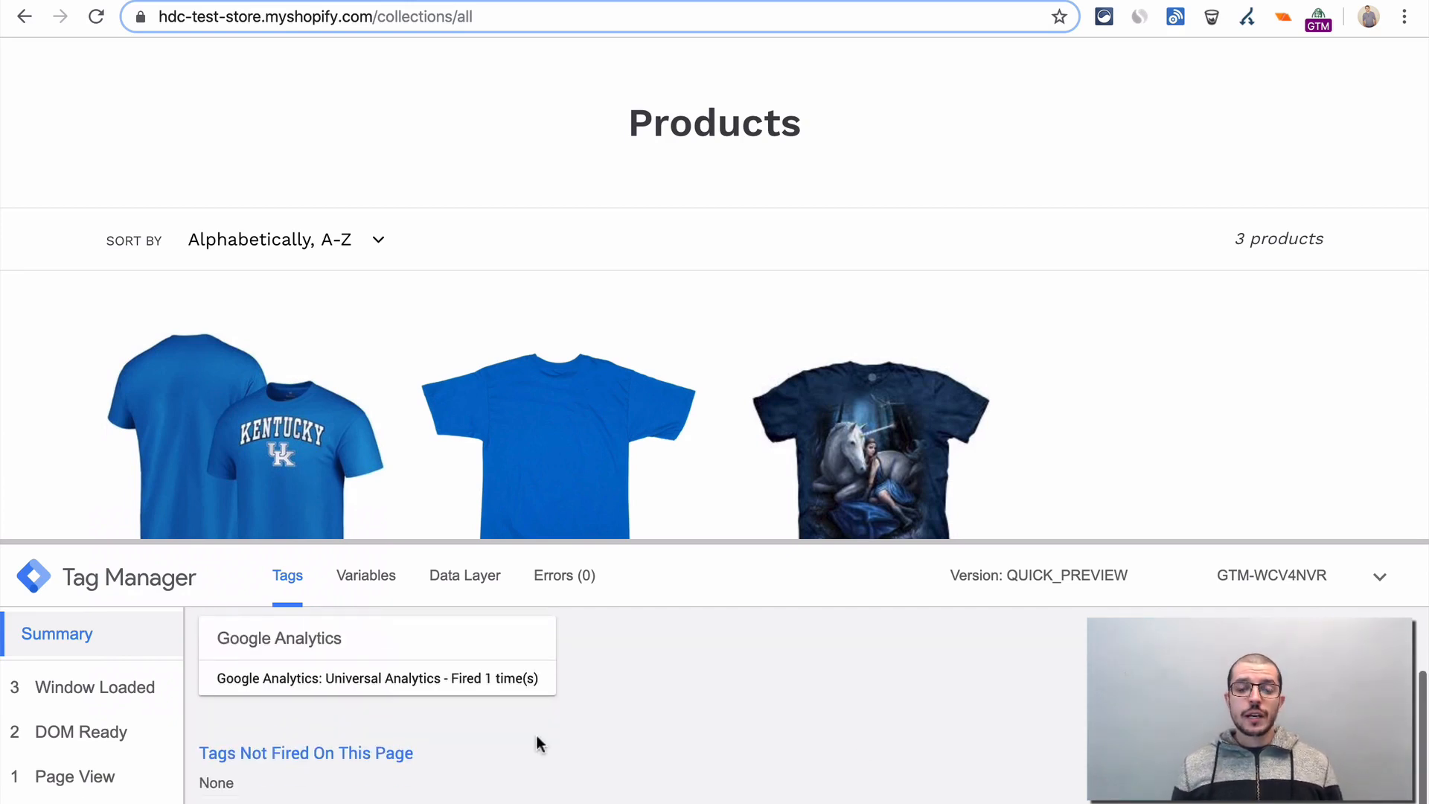
pyautogui.scroll(2, 536, 734)
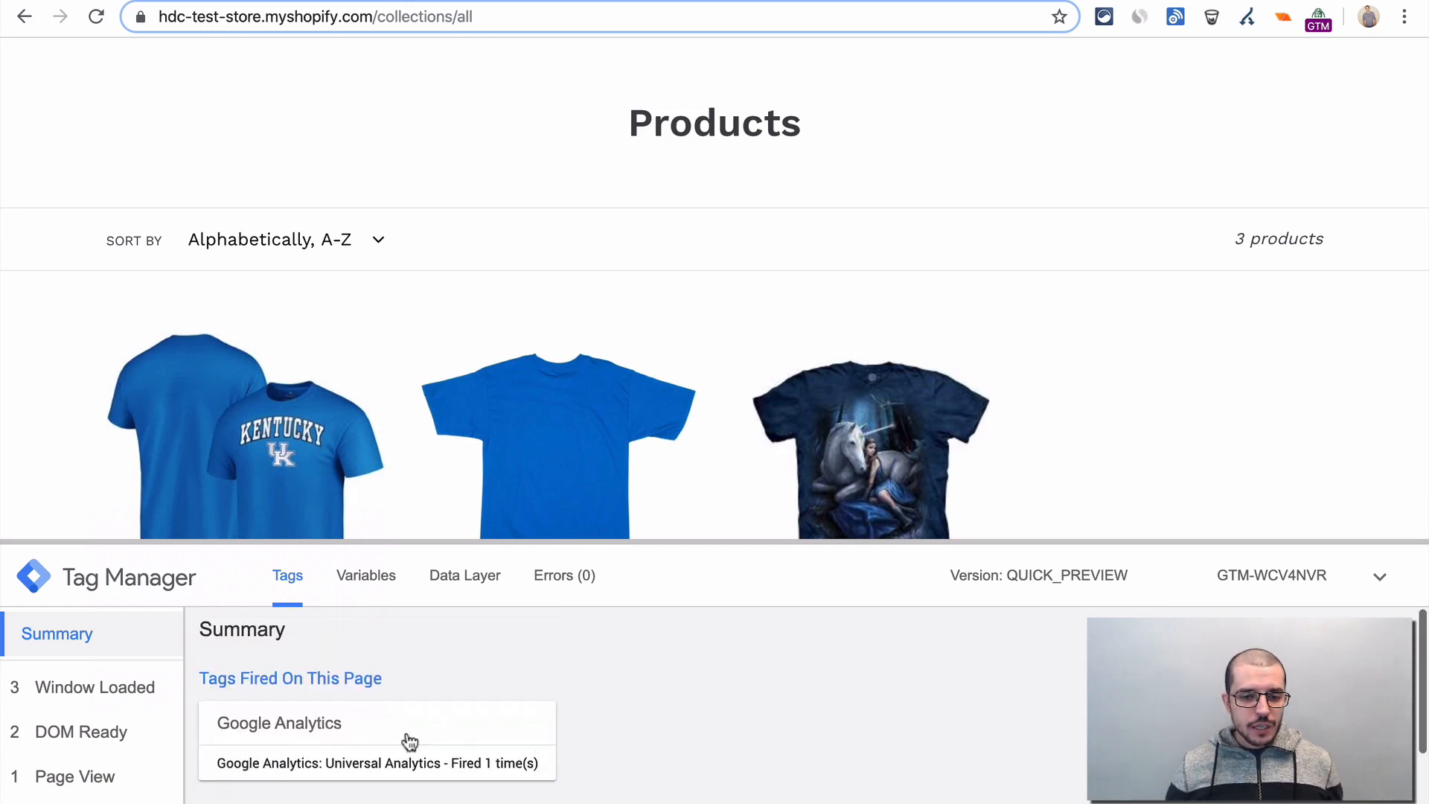
pyautogui.click(362, 733)
pyautogui.scroll(-2, 362, 731)
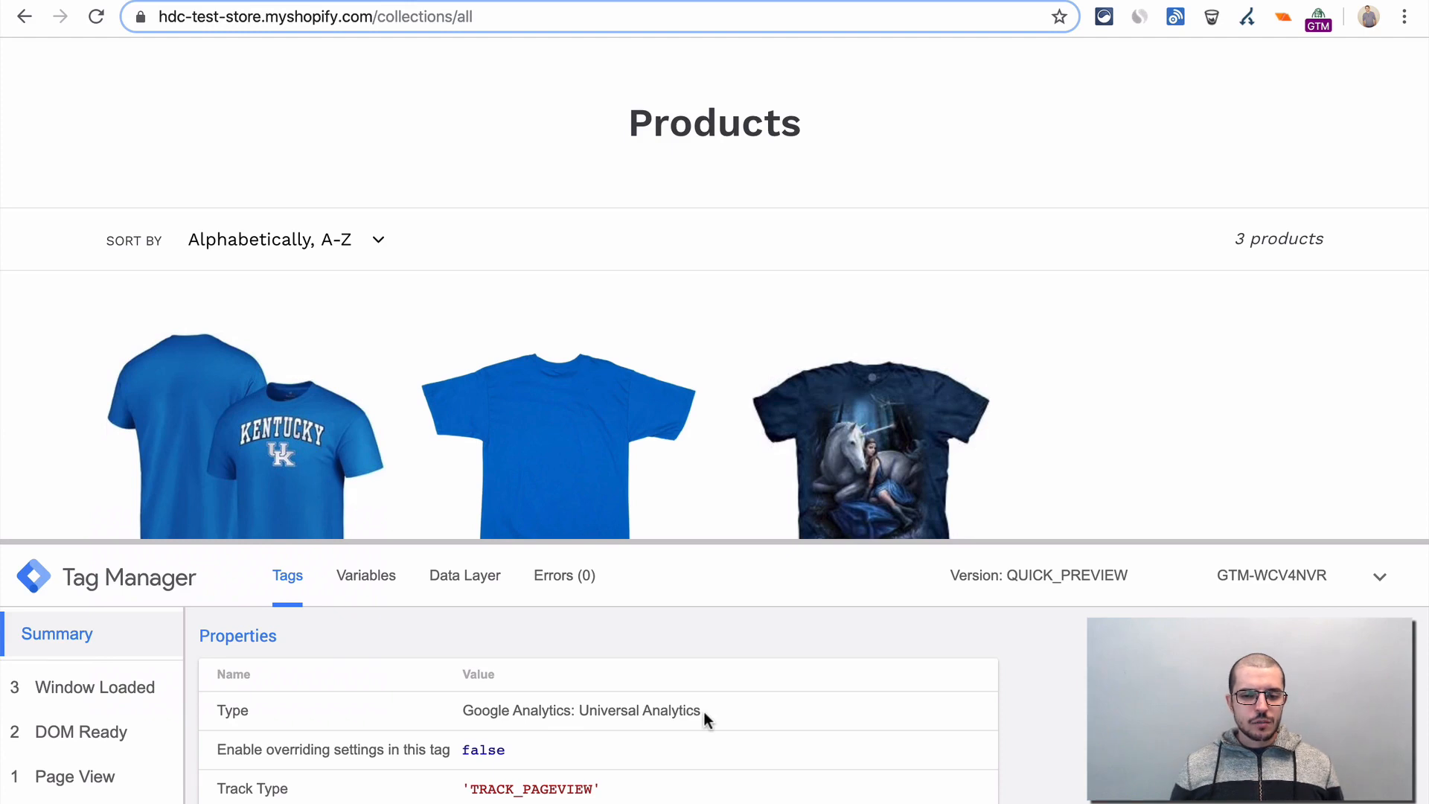
pyautogui.scroll(-1, 703, 718)
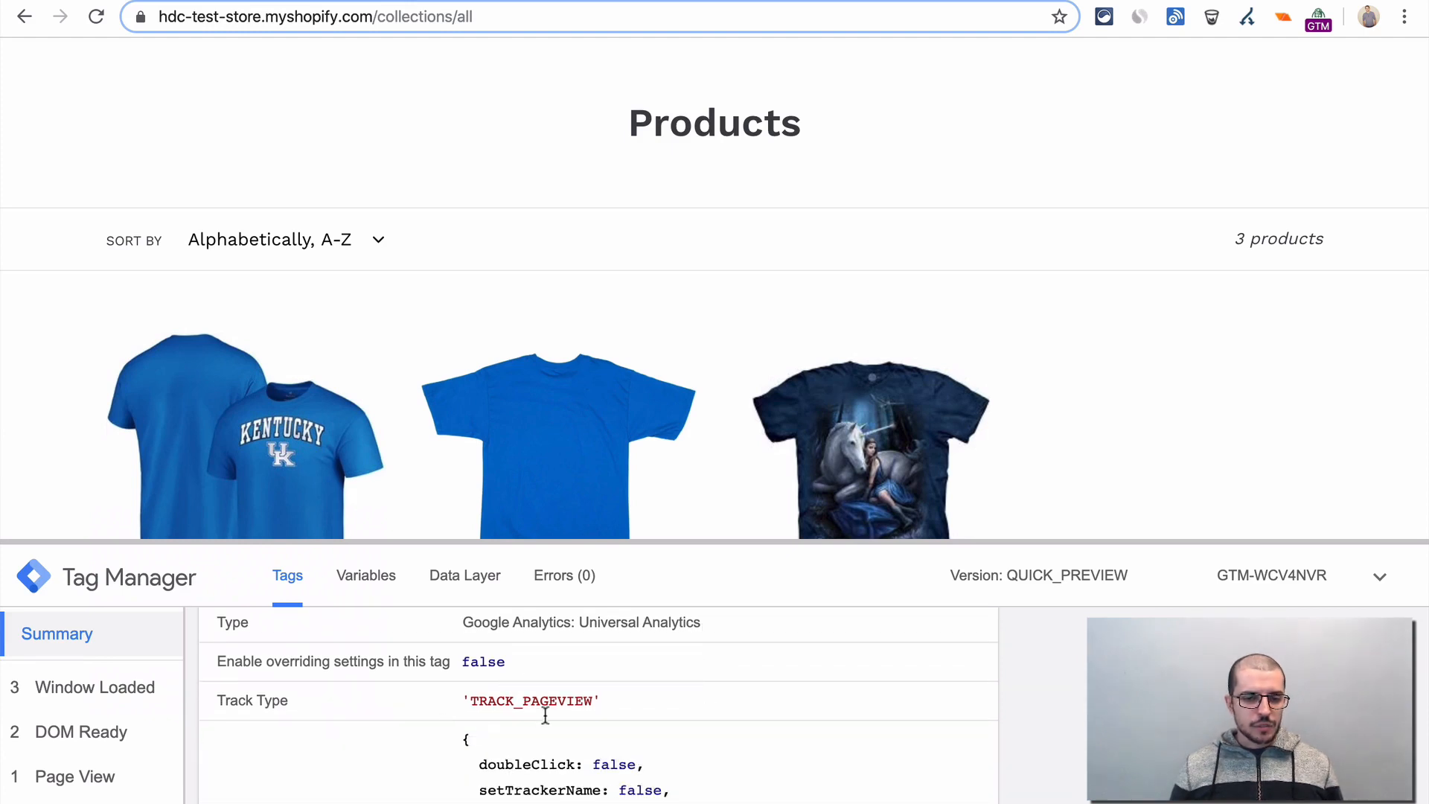
pyautogui.scroll(-2, 546, 715)
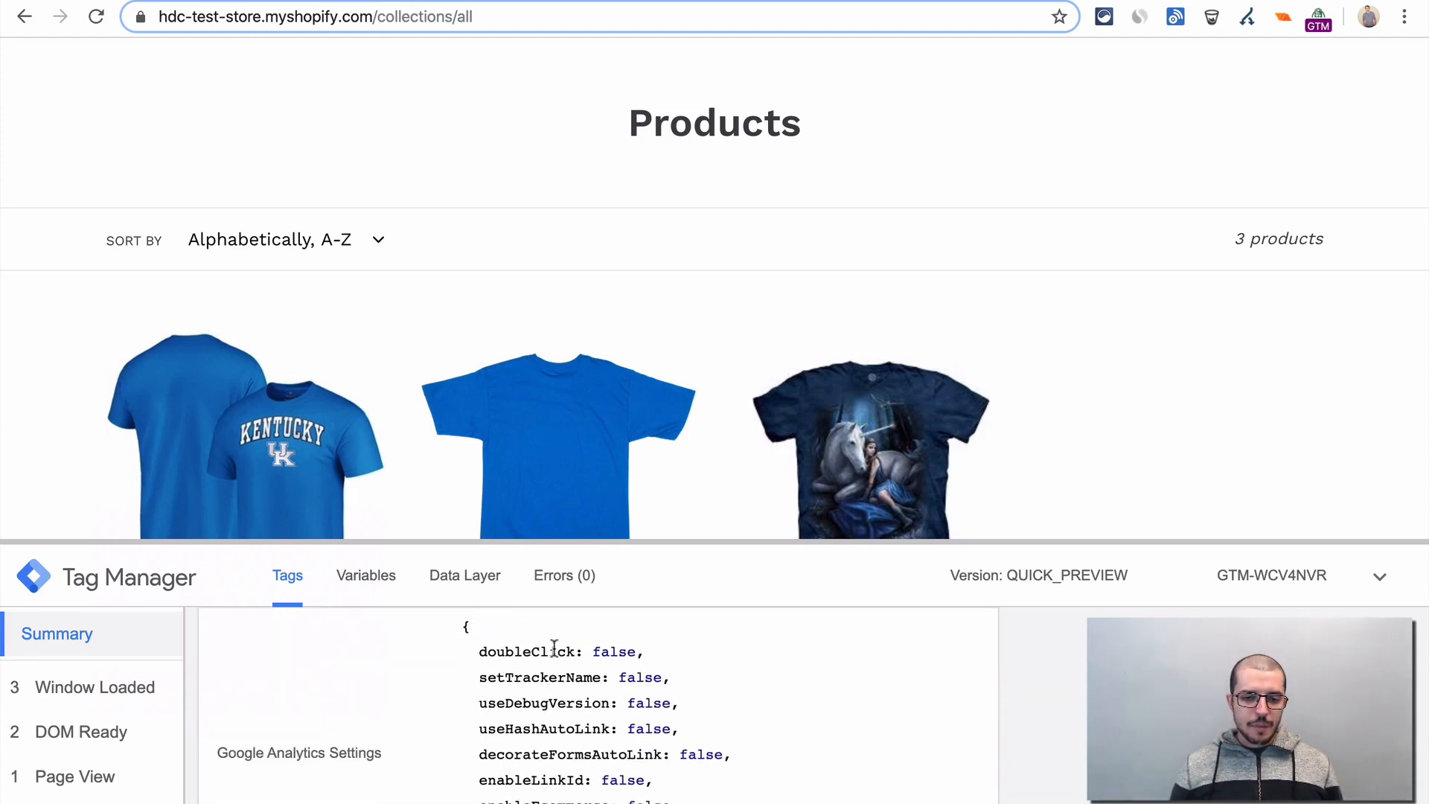
pyautogui.scroll(-2, 554, 649)
pyautogui.scroll(-4, 563, 649)
pyautogui.scroll(4, 643, 677)
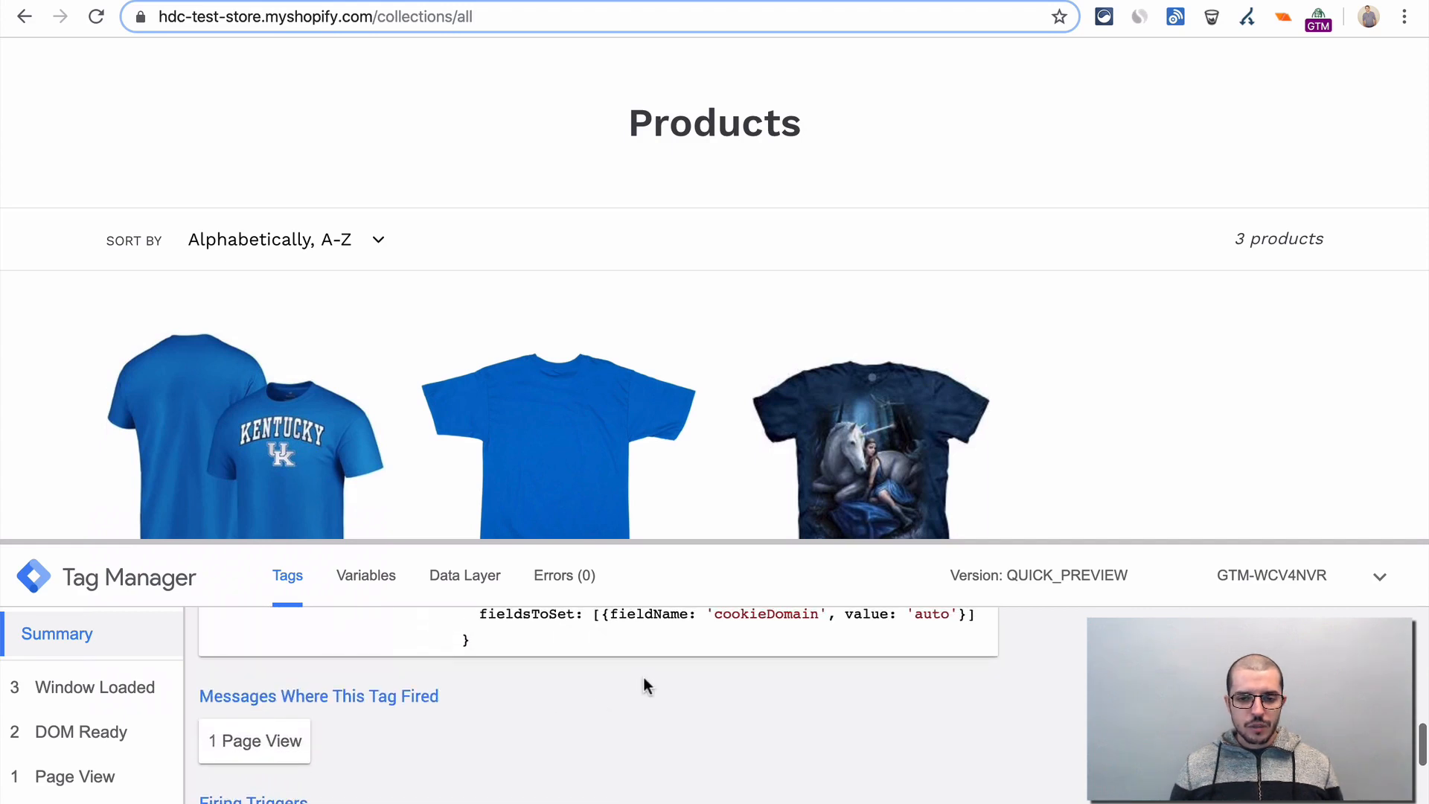
pyautogui.scroll(1, 643, 677)
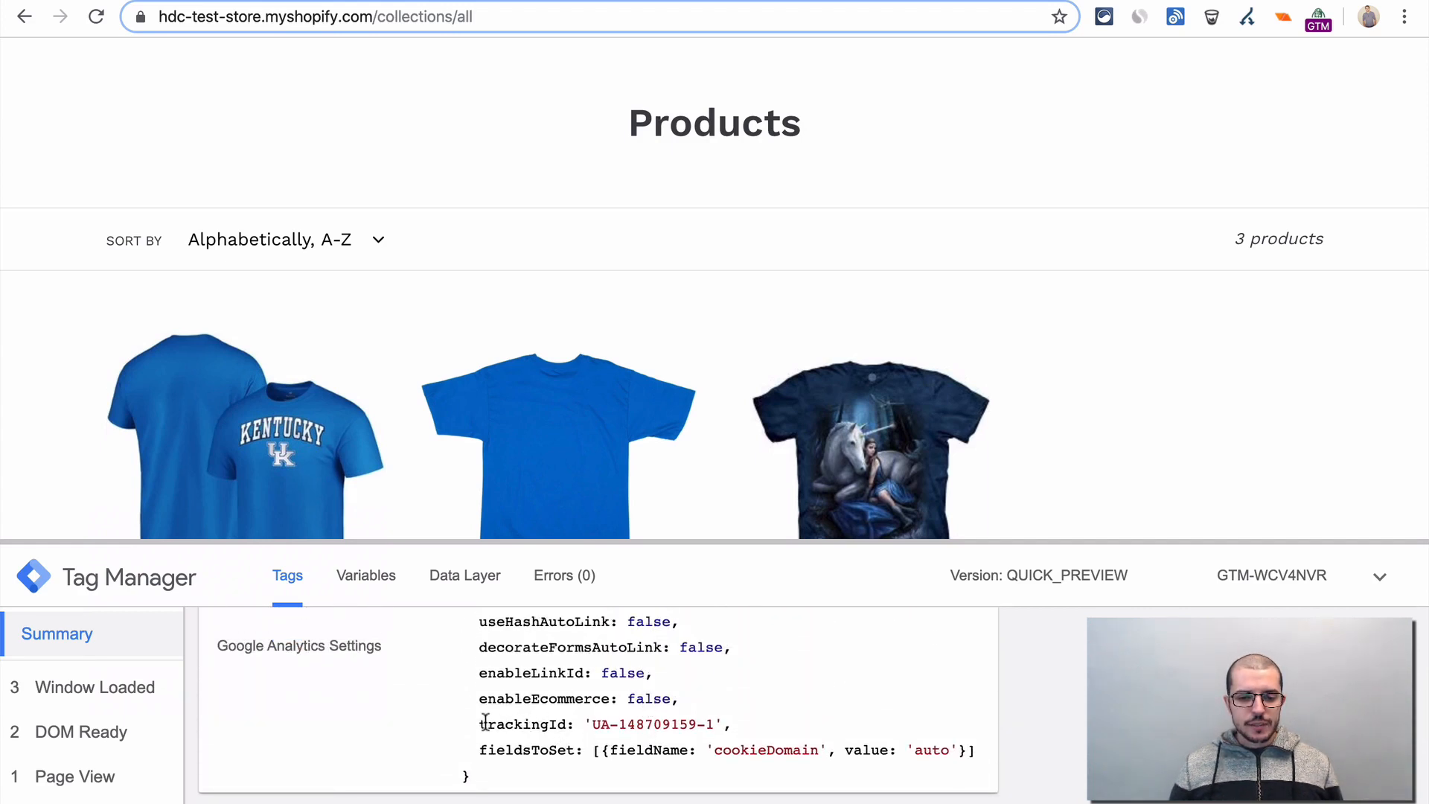
pyautogui.moveTo(480, 720); pyautogui.dragTo(759, 725)
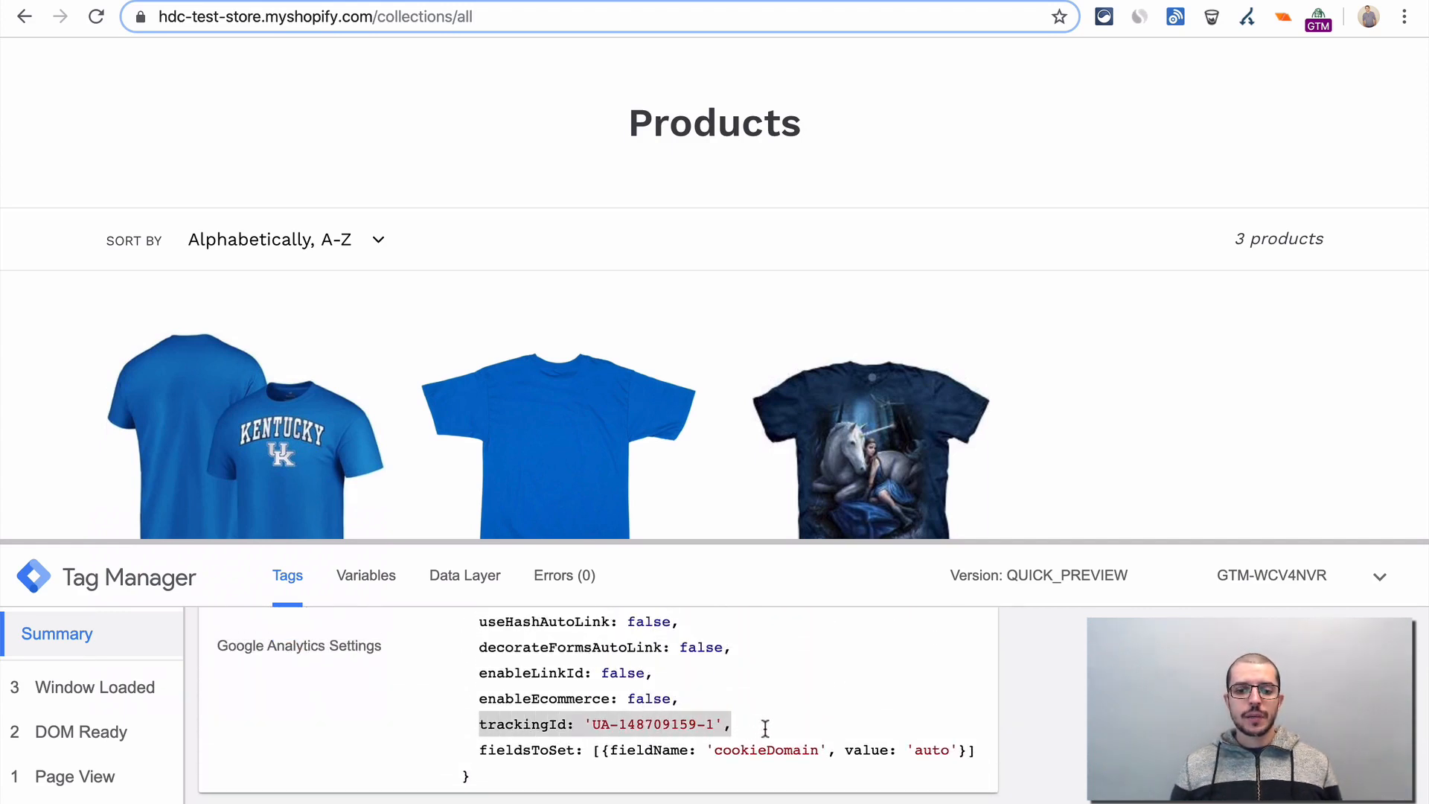
pyautogui.click(744, 726)
pyautogui.scroll(-3, 618, 707)
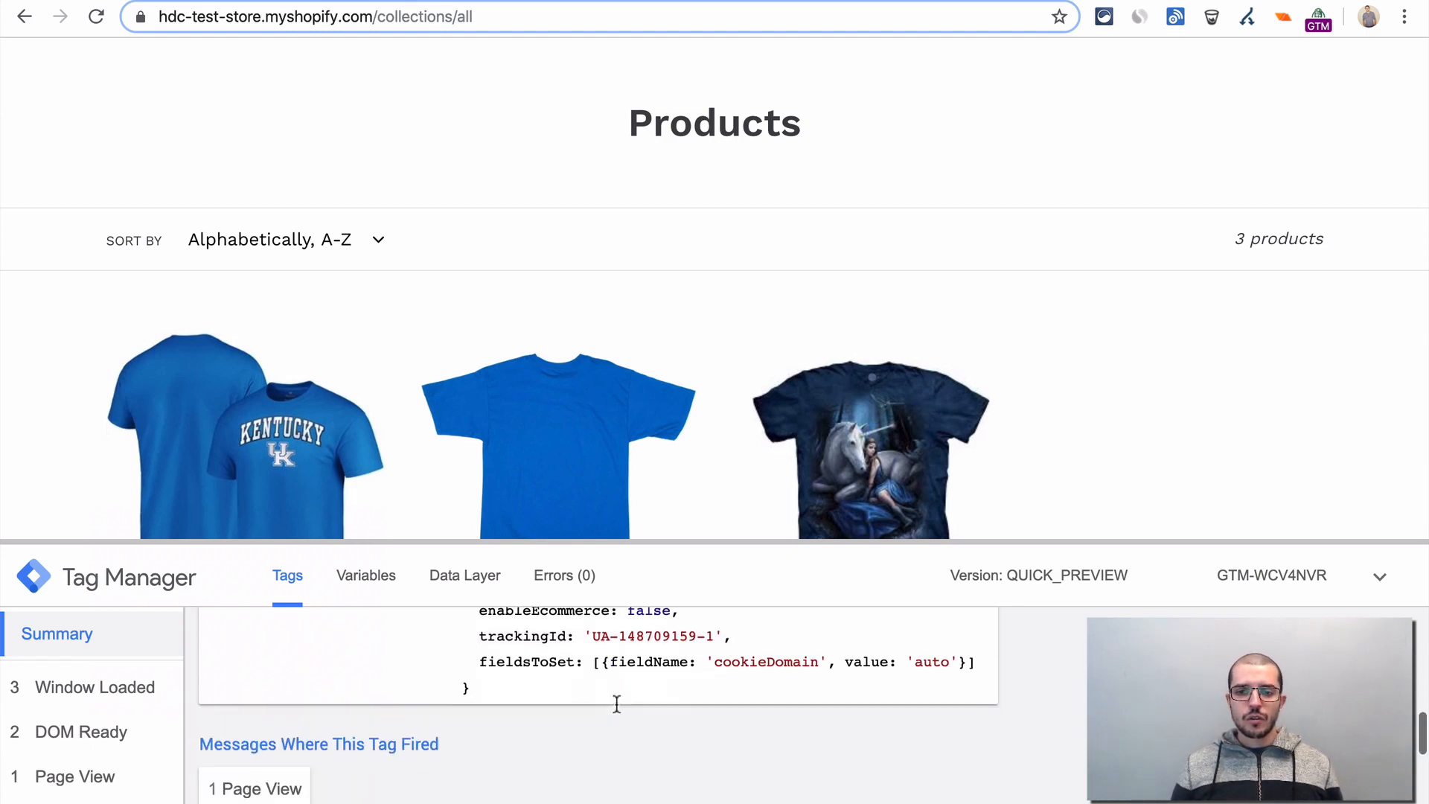
pyautogui.scroll(-1, 617, 712)
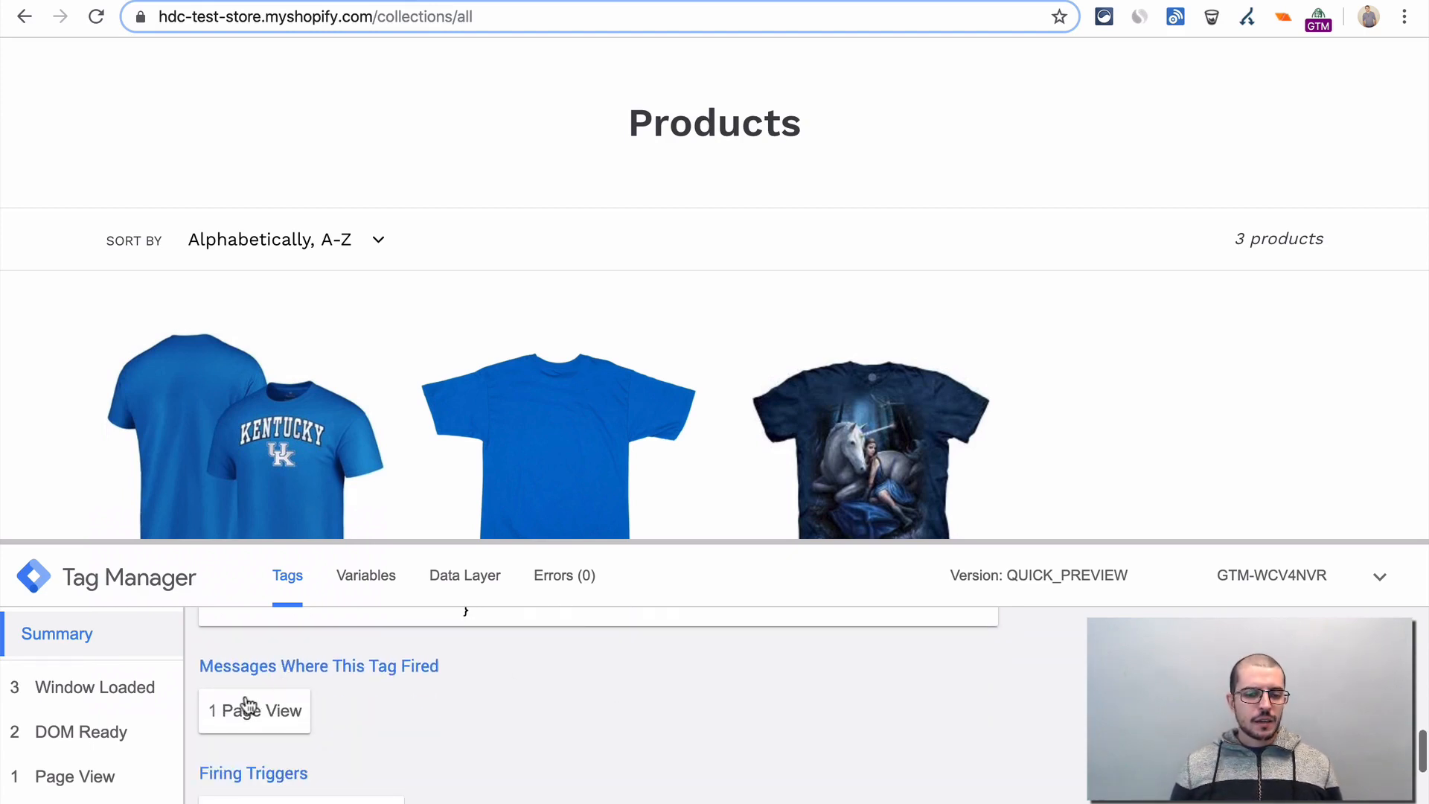
# - Switch to Google Analytics and check the current active users and page views per minute on its home page
pyautogui.hotkey('ctrl', 'Tab')
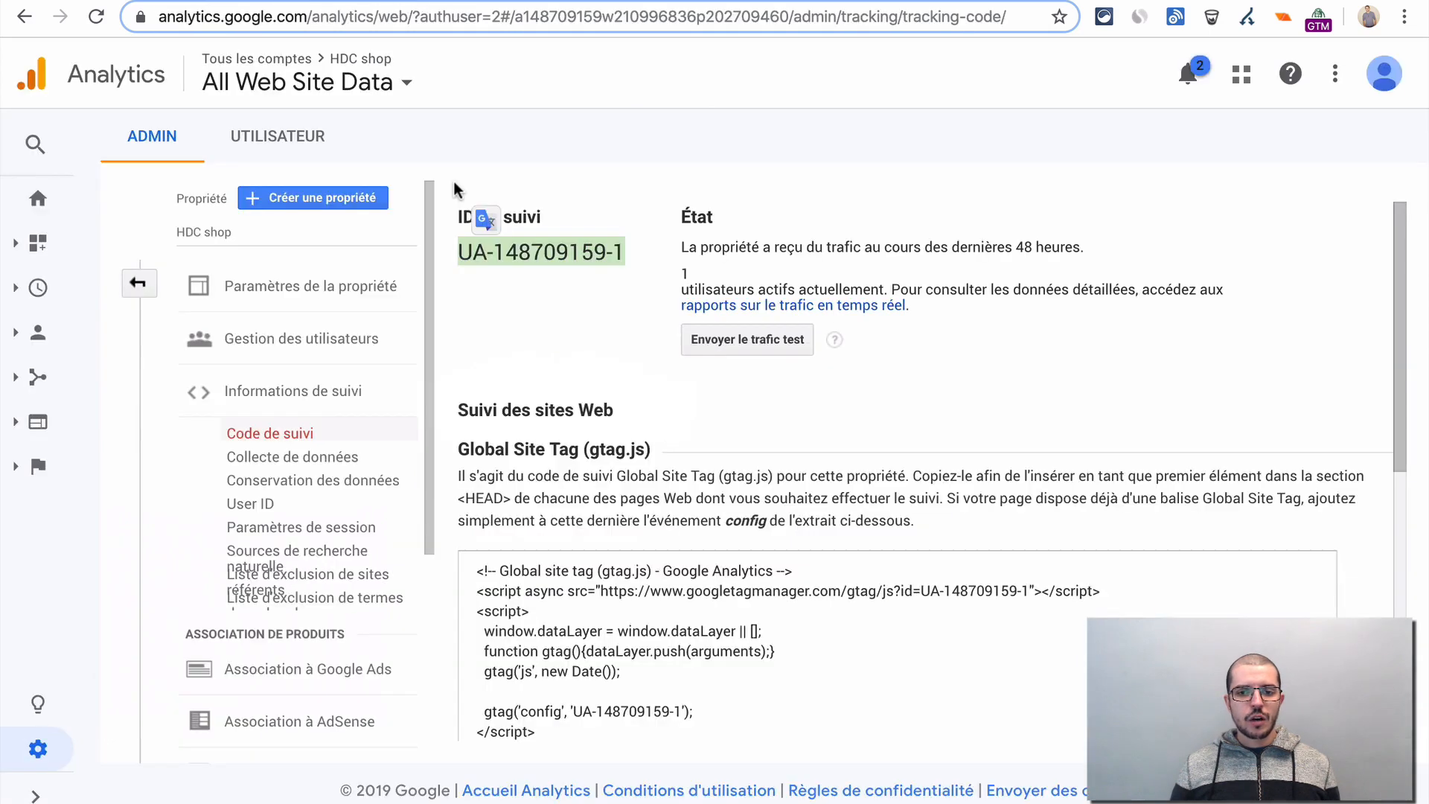
pyautogui.click(565, 319)
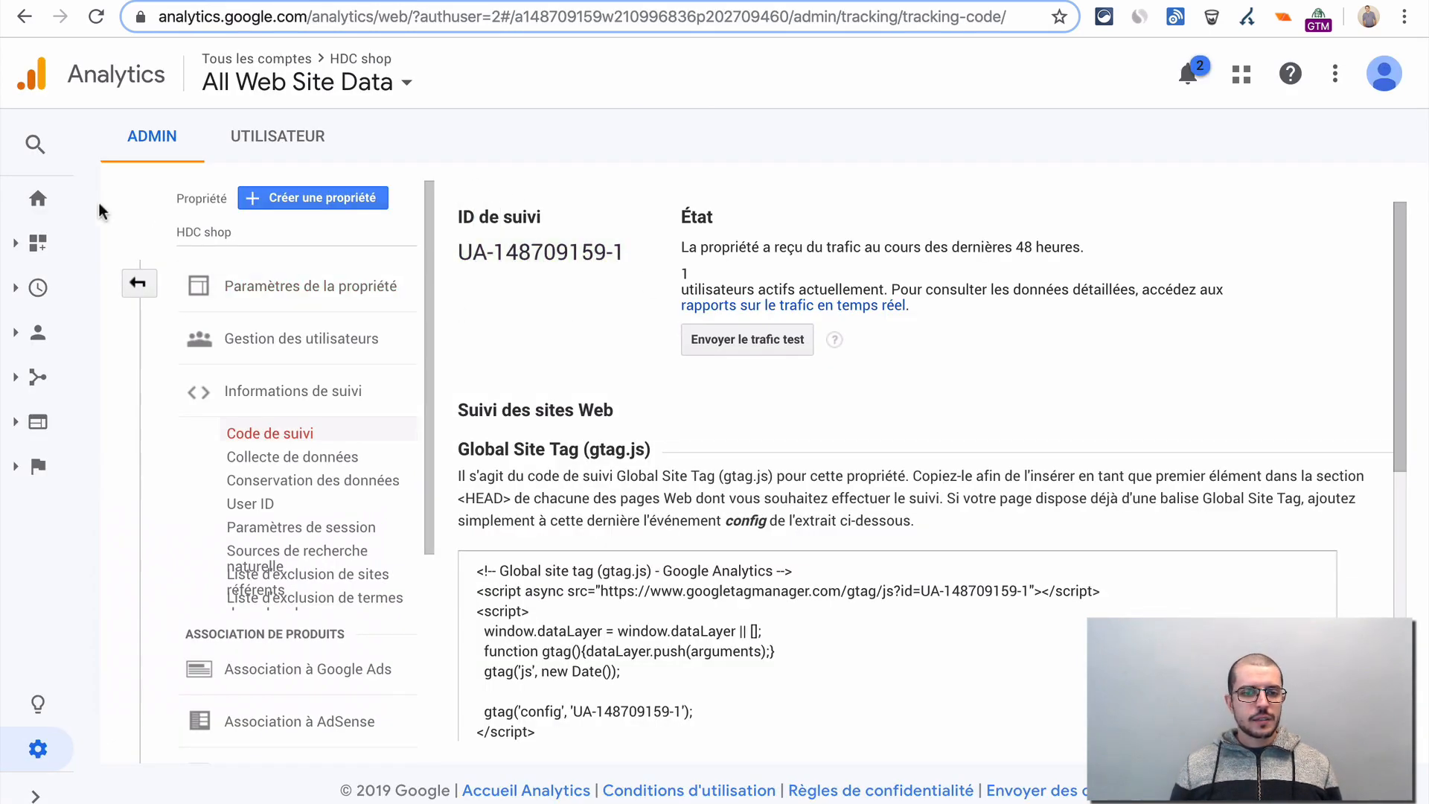
pyautogui.click(38, 198)
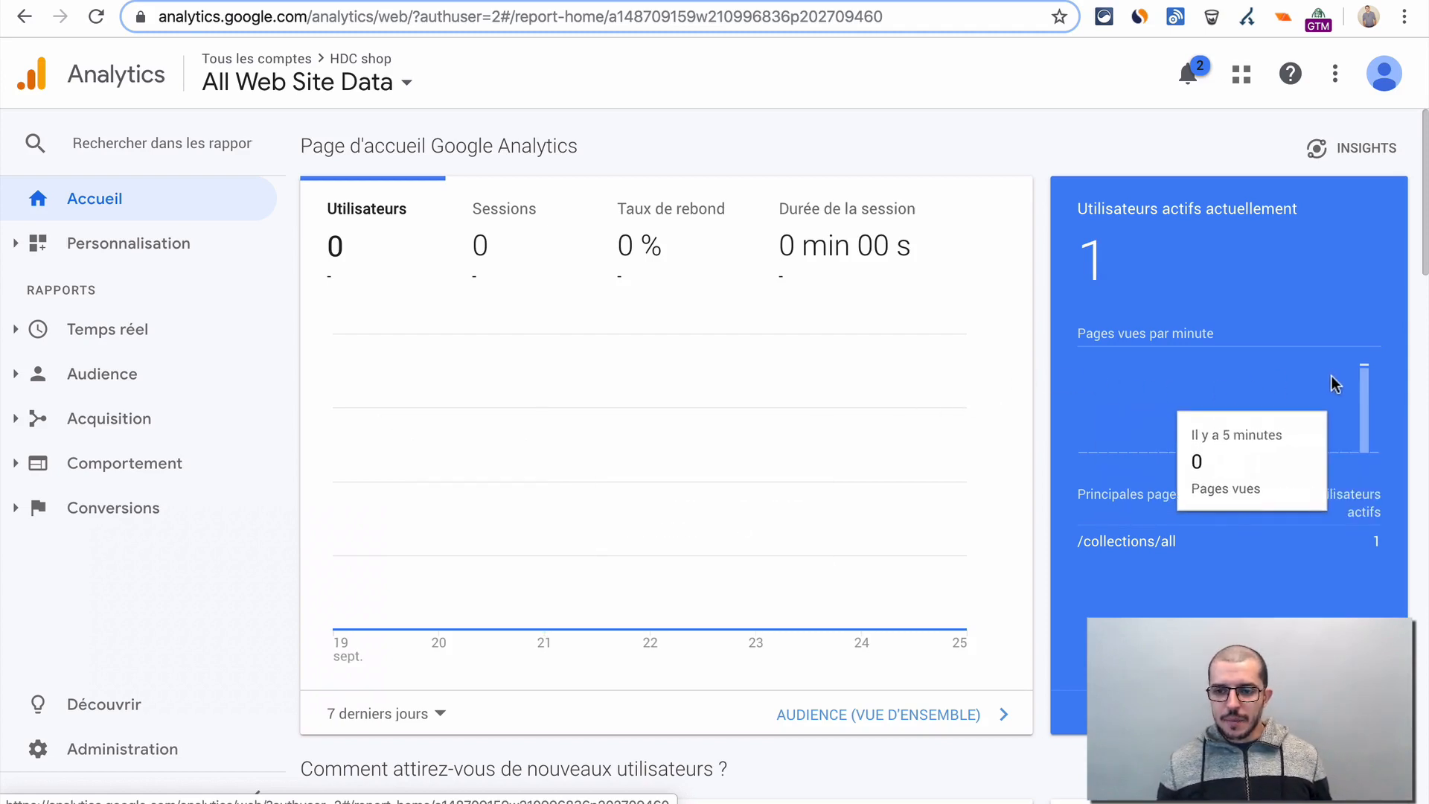
pyautogui.moveTo(1371, 399)
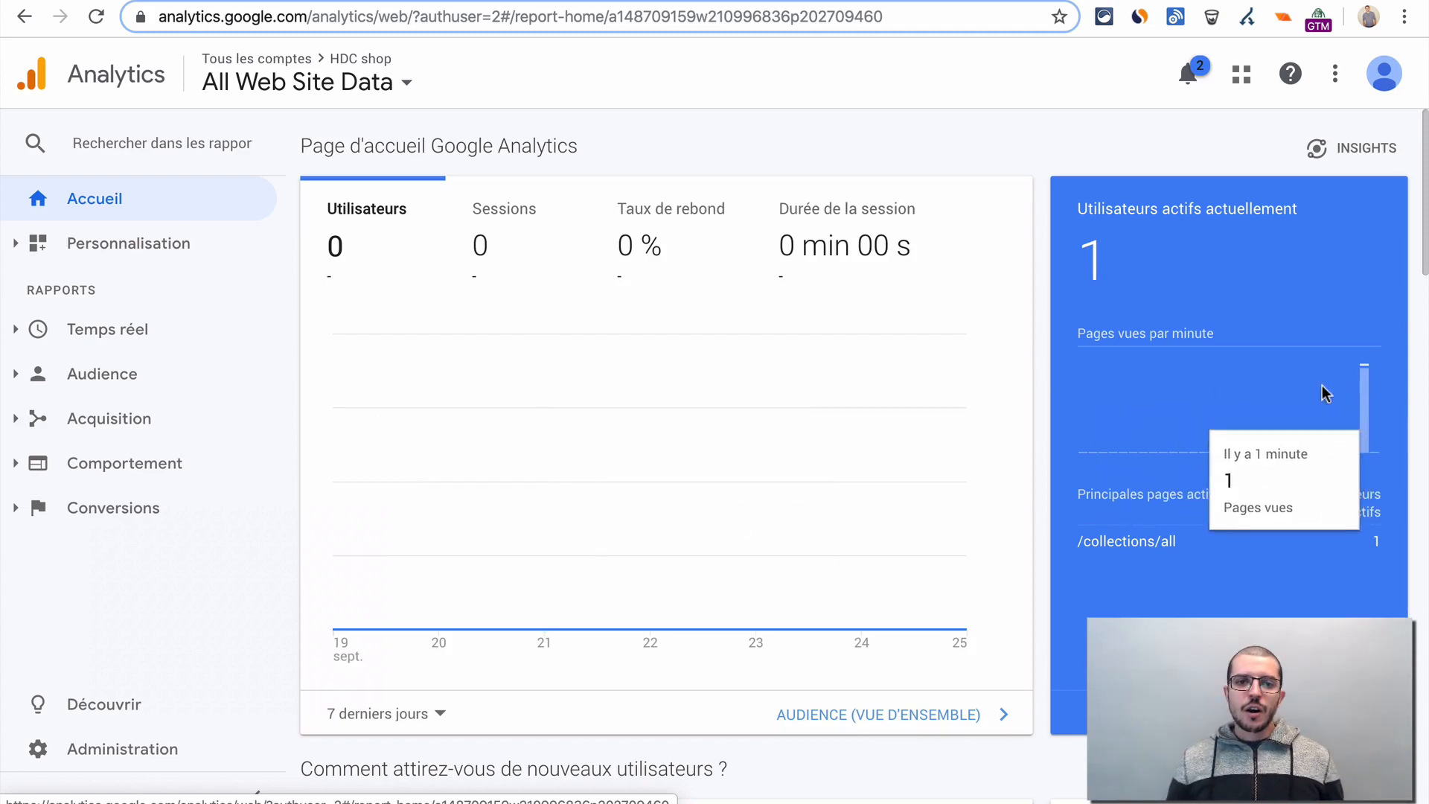
pyautogui.click(488, 3)
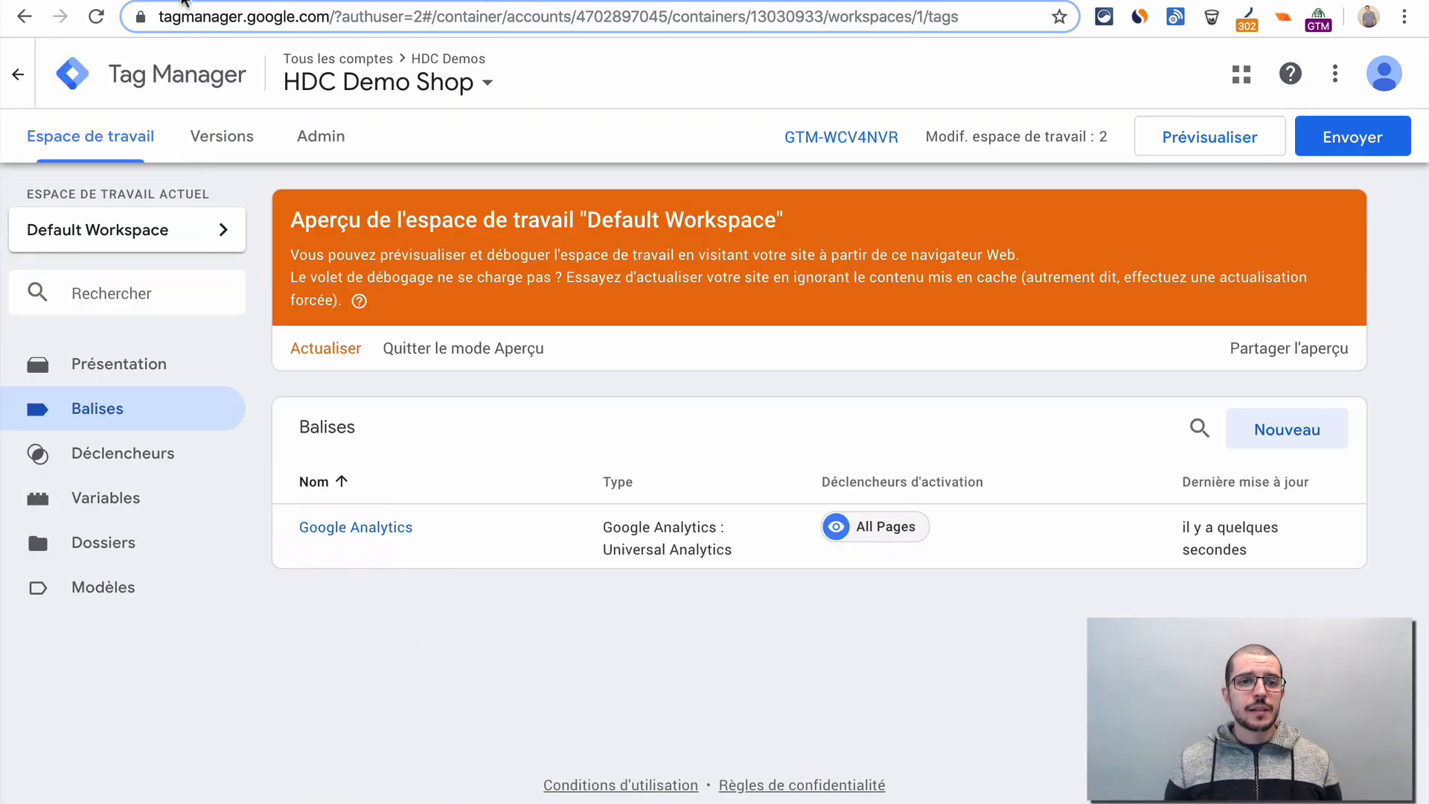
pyautogui.click(216, 1)
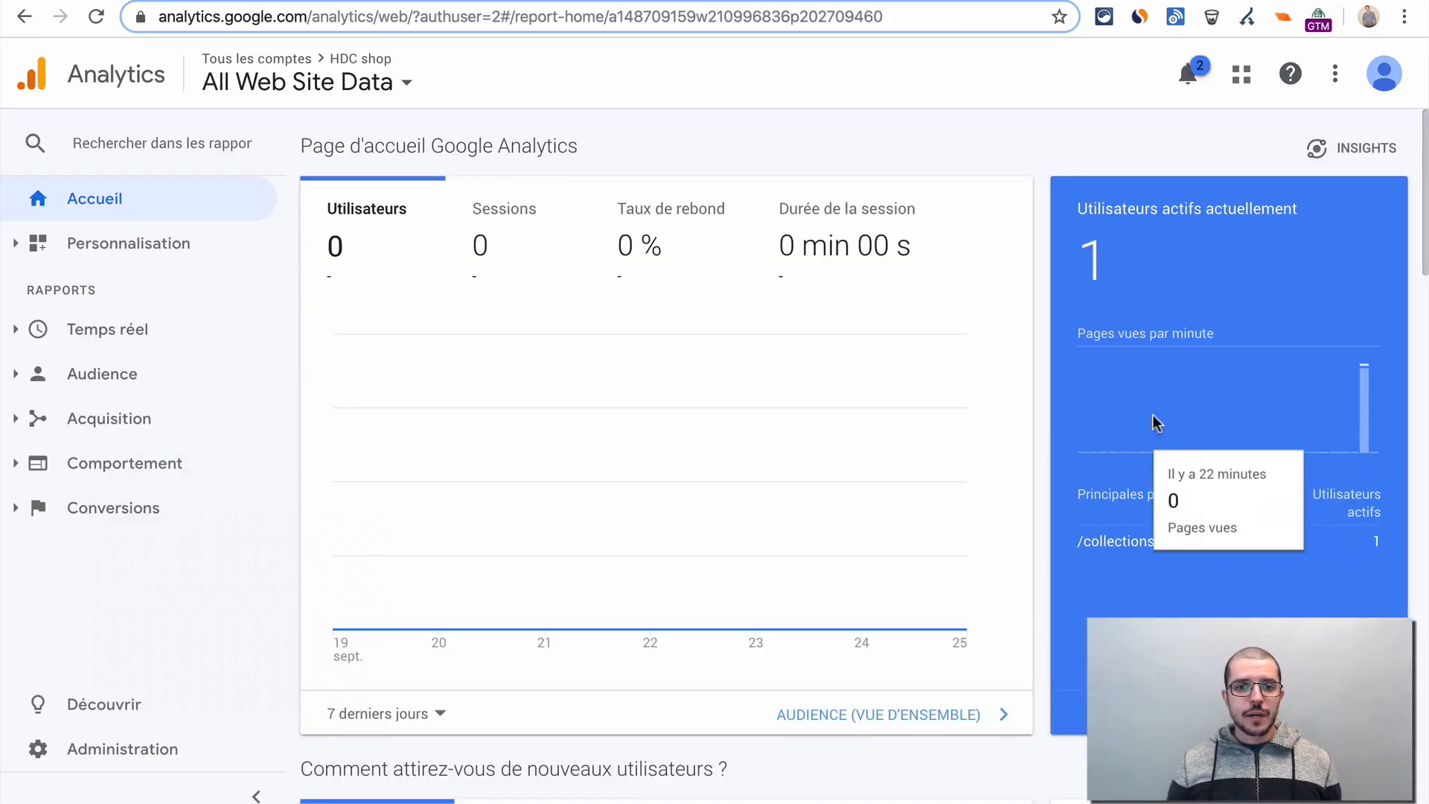
pyautogui.hotkey('ctrl', 'Tab')
pyautogui.hotkey('ctrl', 'Tab')
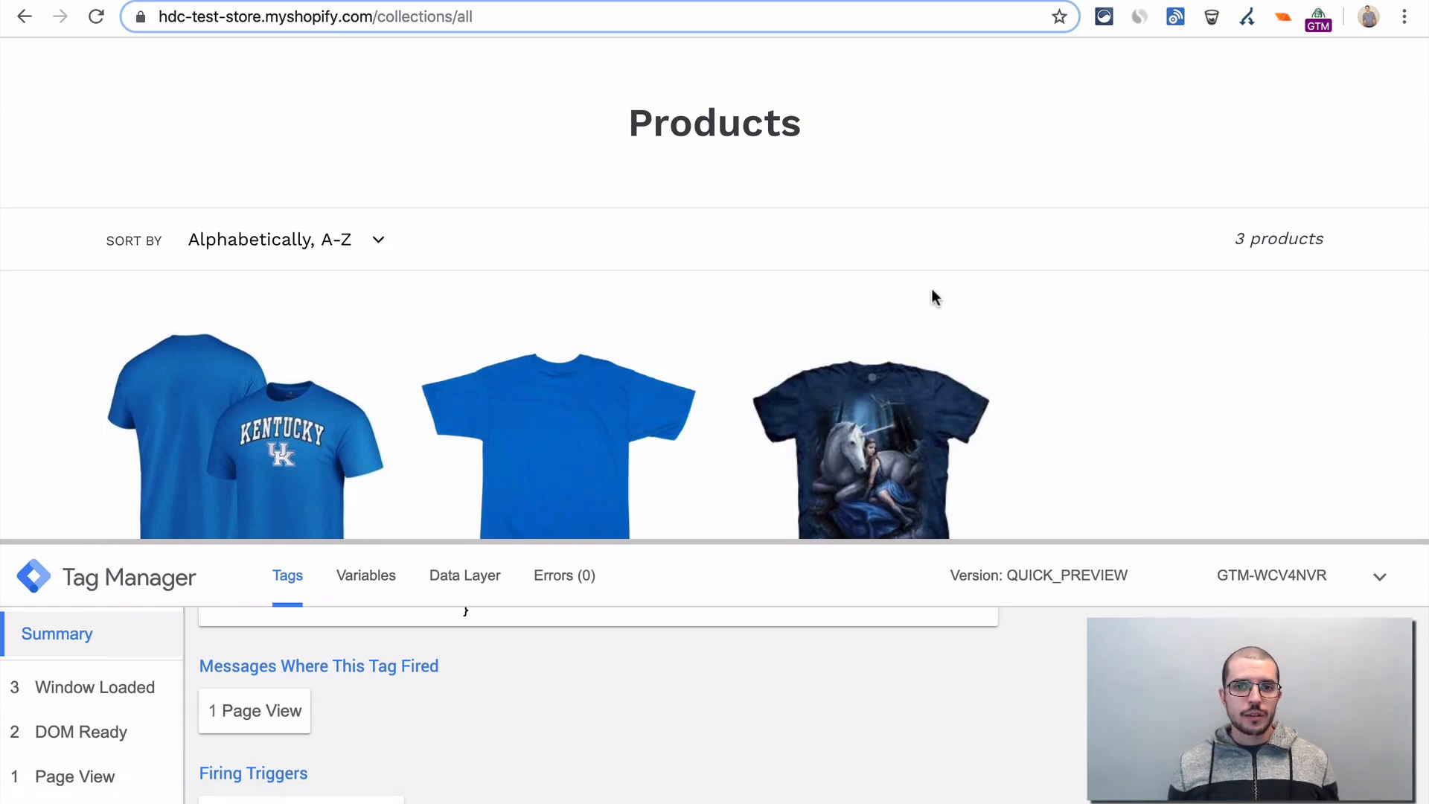
# - Return to Tag Manager and review the container's built-in and user-defined variables
pyautogui.hotkey('ctrl', 'shift', 'Tab')
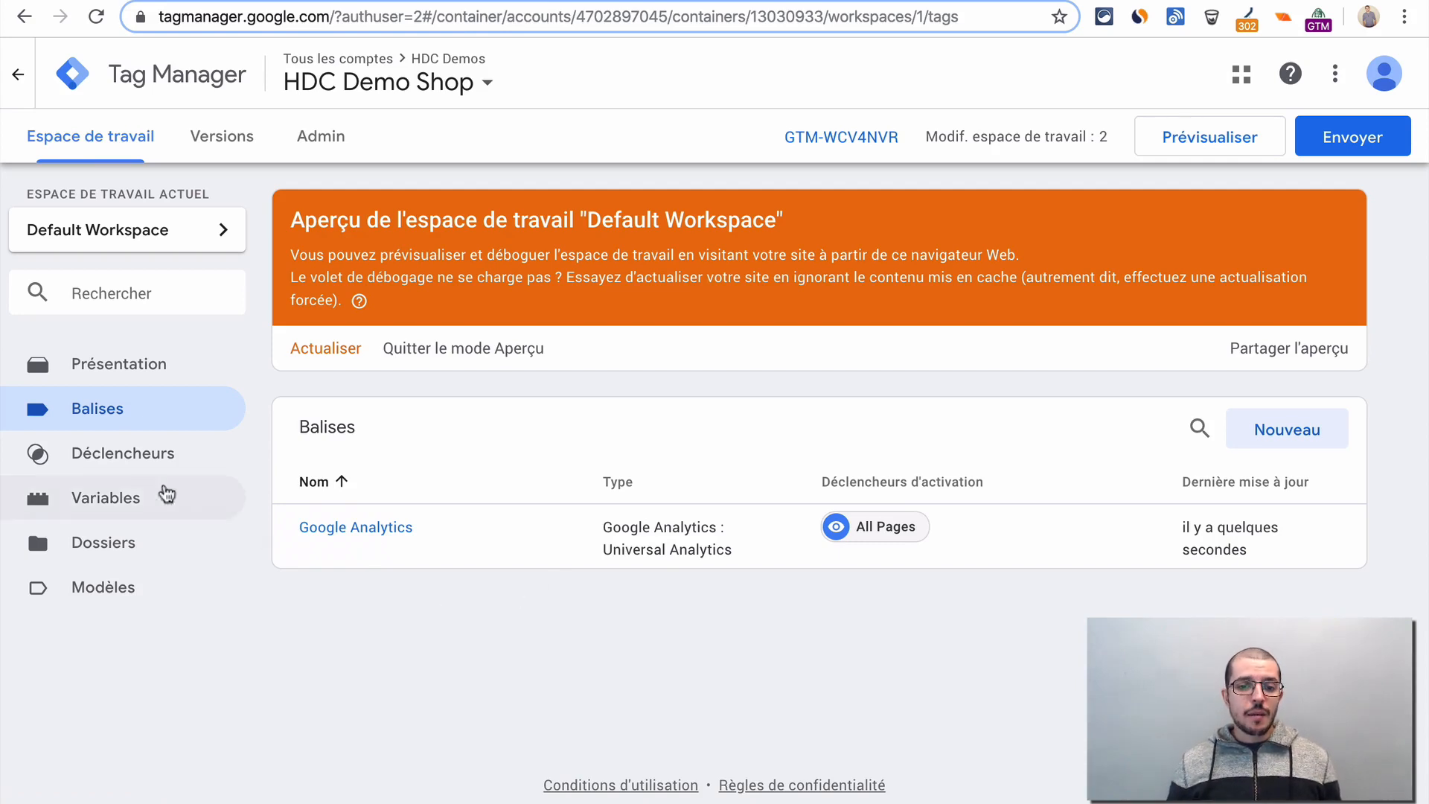
pyautogui.click(128, 506)
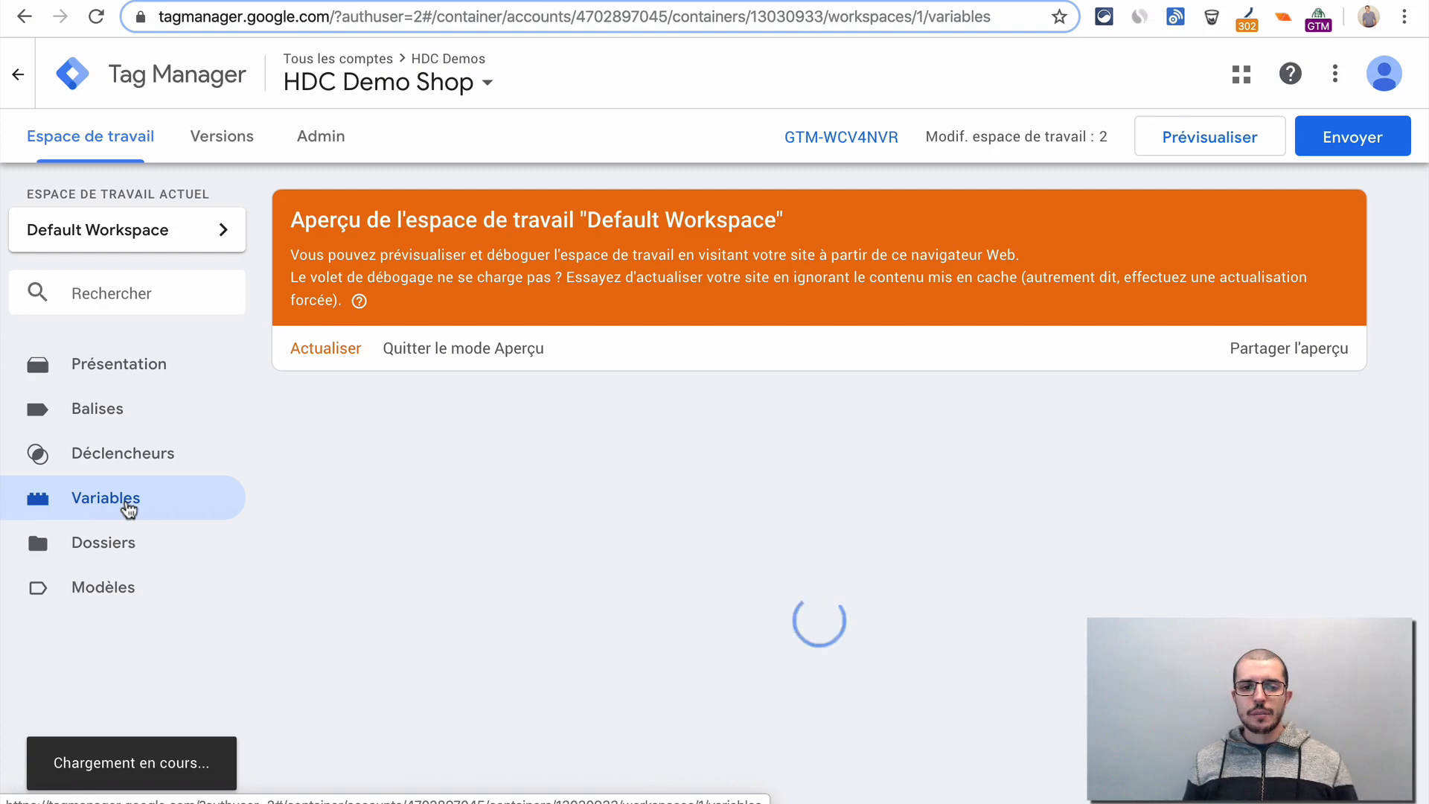
pyautogui.scroll(-3, 516, 526)
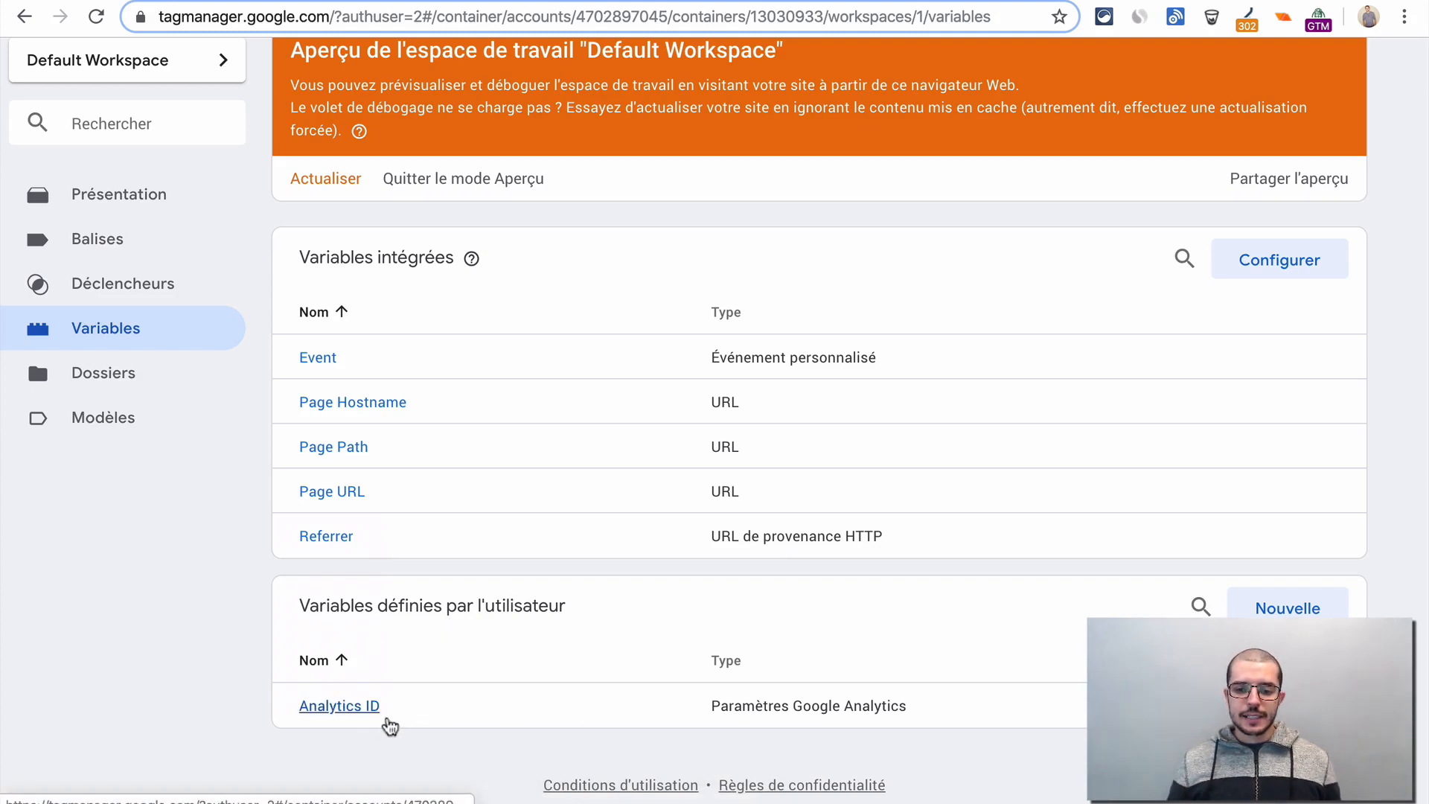
pyautogui.click(471, 258)
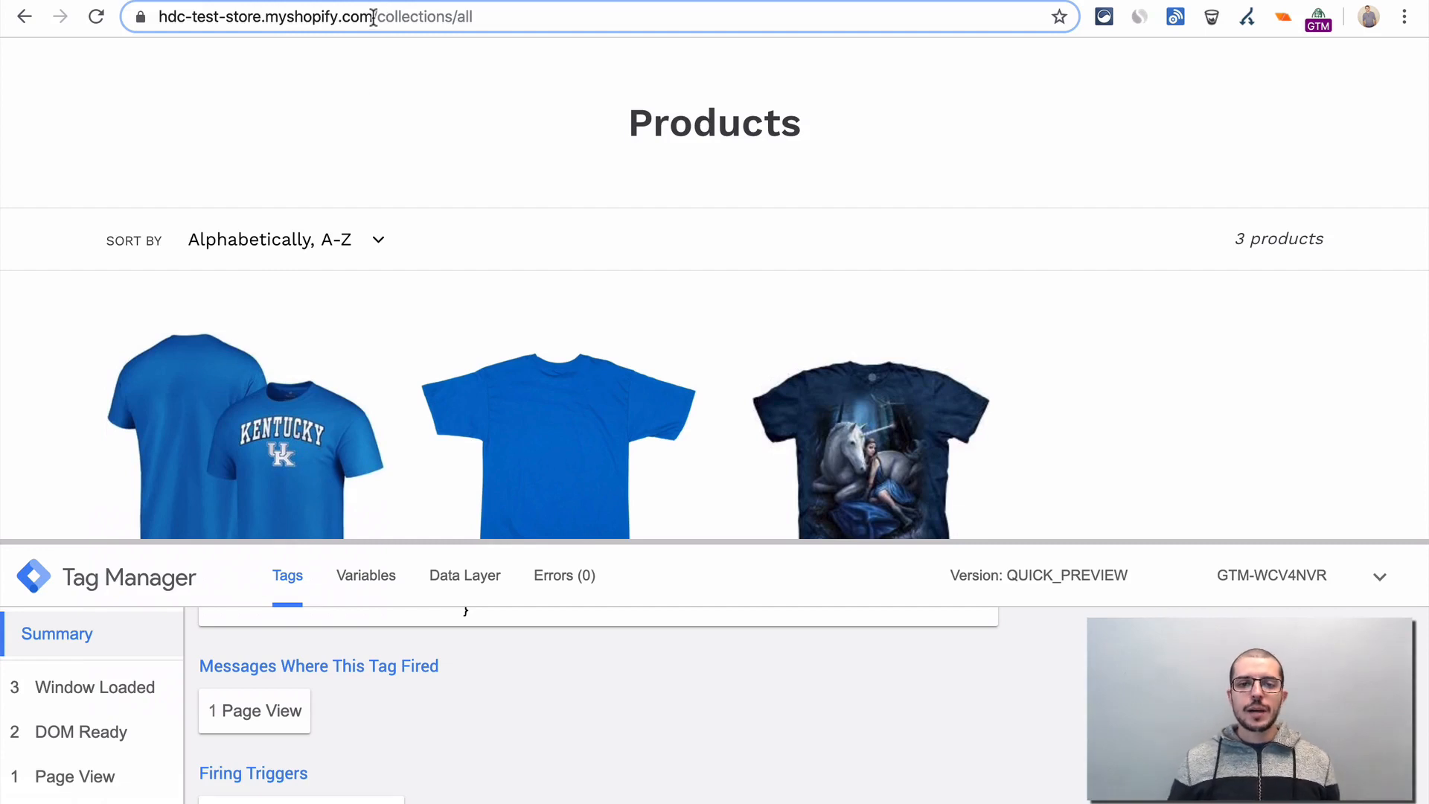
# - Return to Tag Manager, open the Google Analytics tag and remove its All Pages trigger, bringing up the trigger selection
pyautogui.scroll(2, 413, 105)
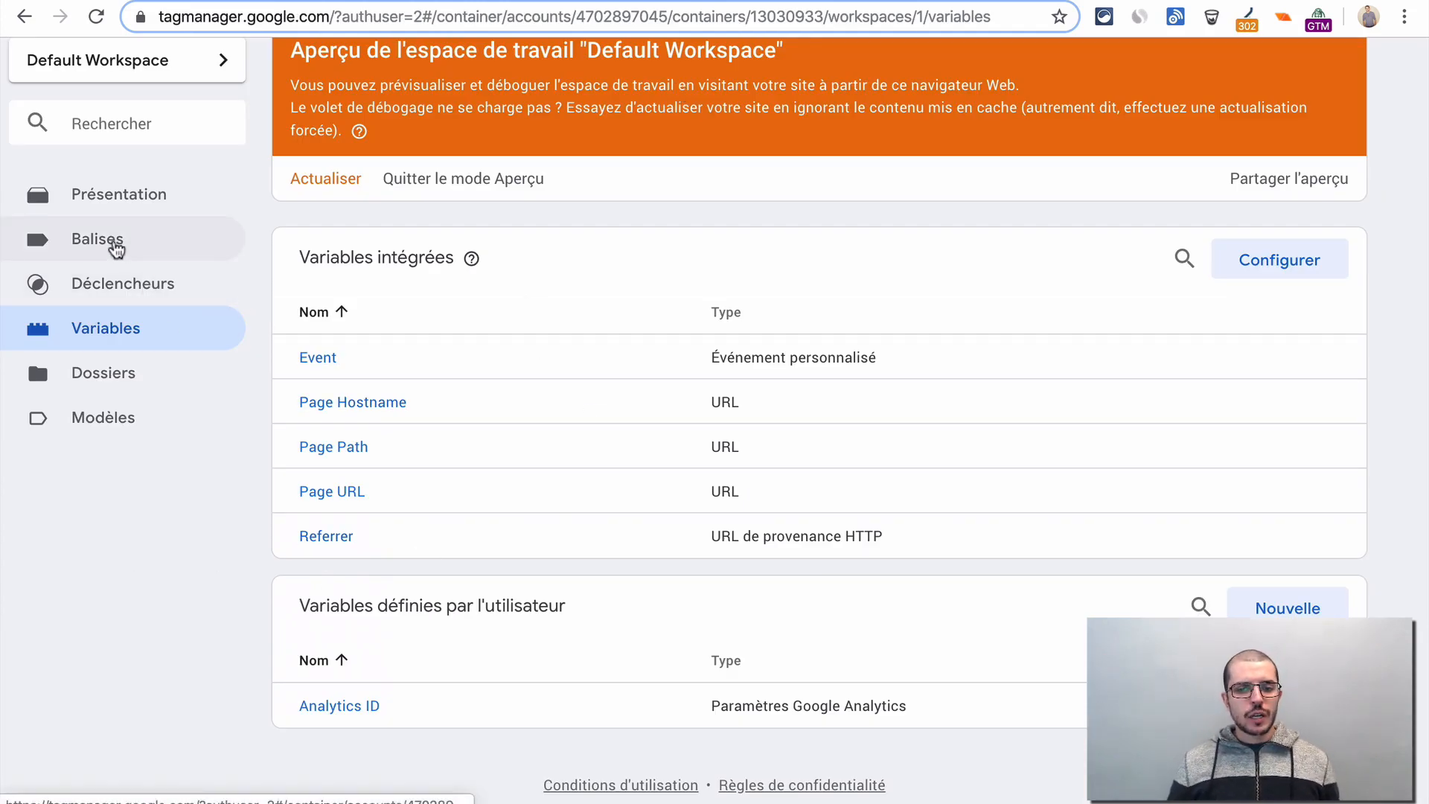
pyautogui.click(114, 245)
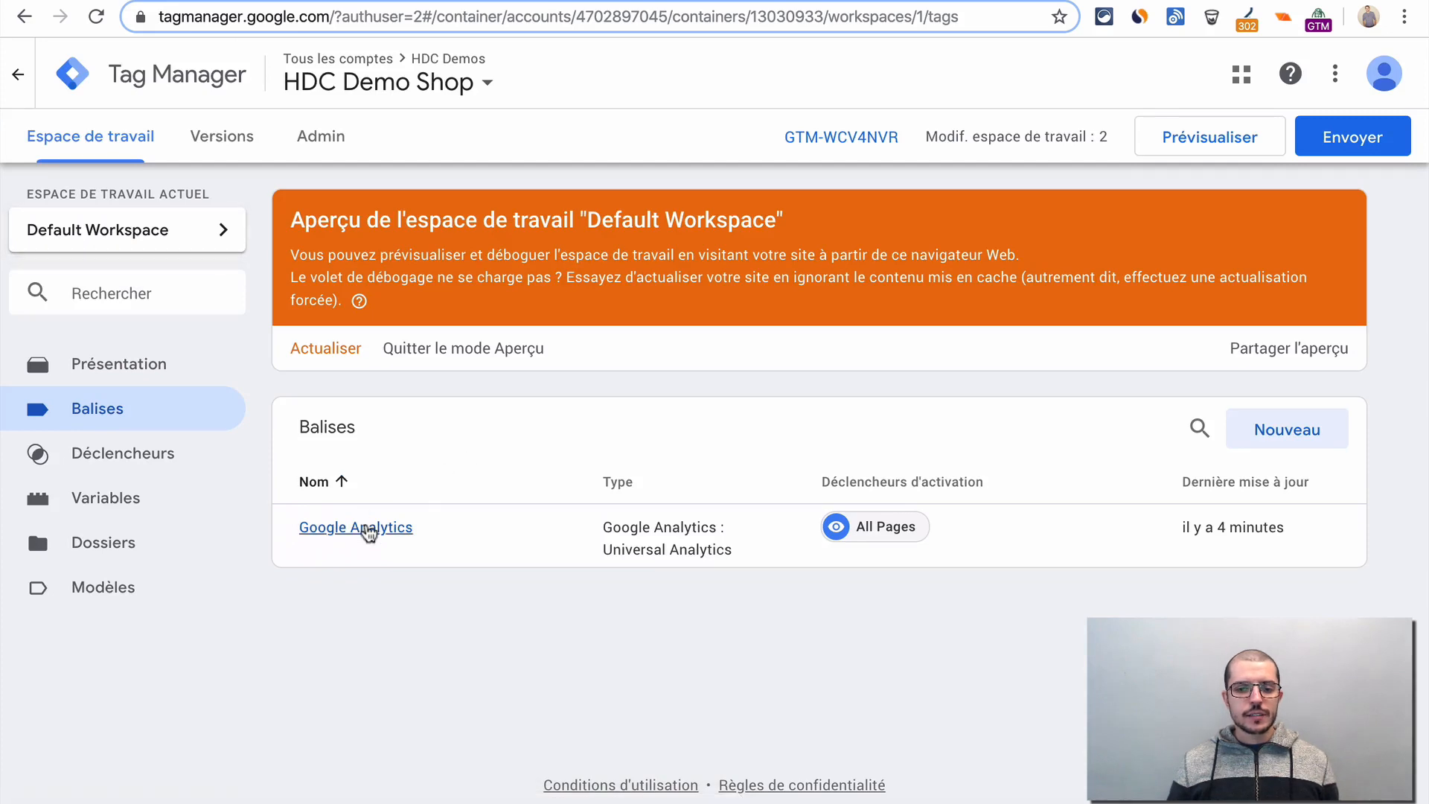
pyautogui.click(366, 528)
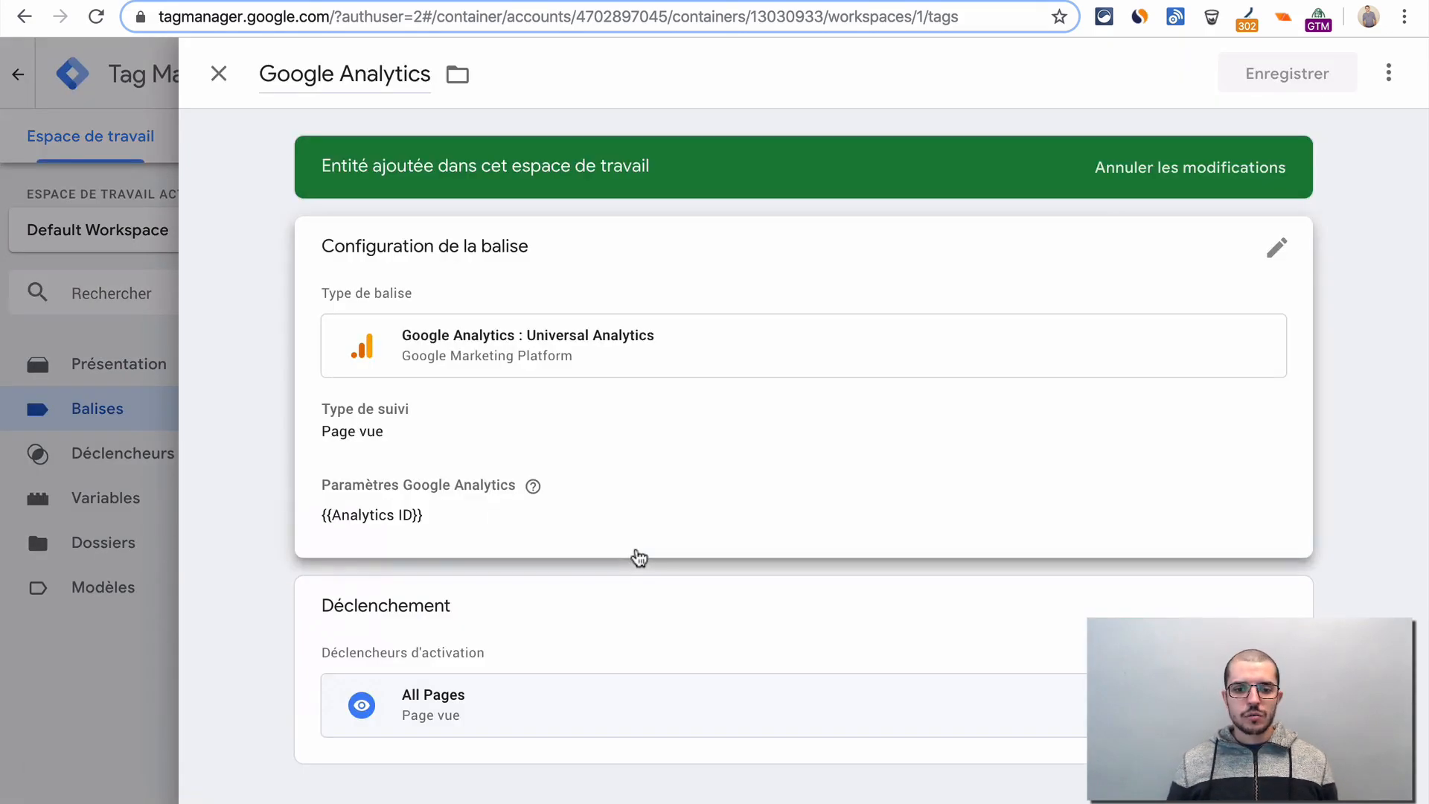
pyautogui.click(531, 633)
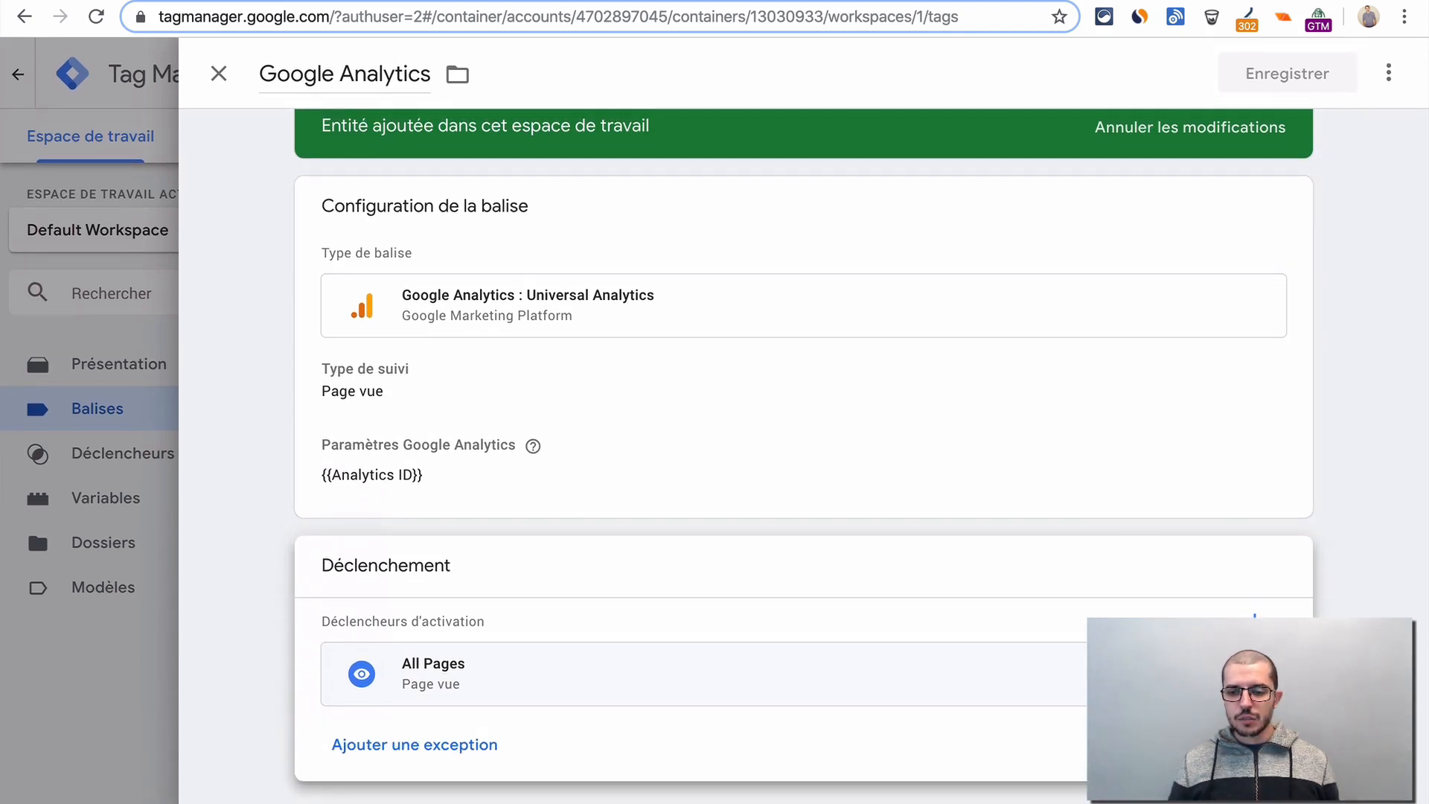
pyautogui.click(1265, 673)
pyautogui.click(1009, 680)
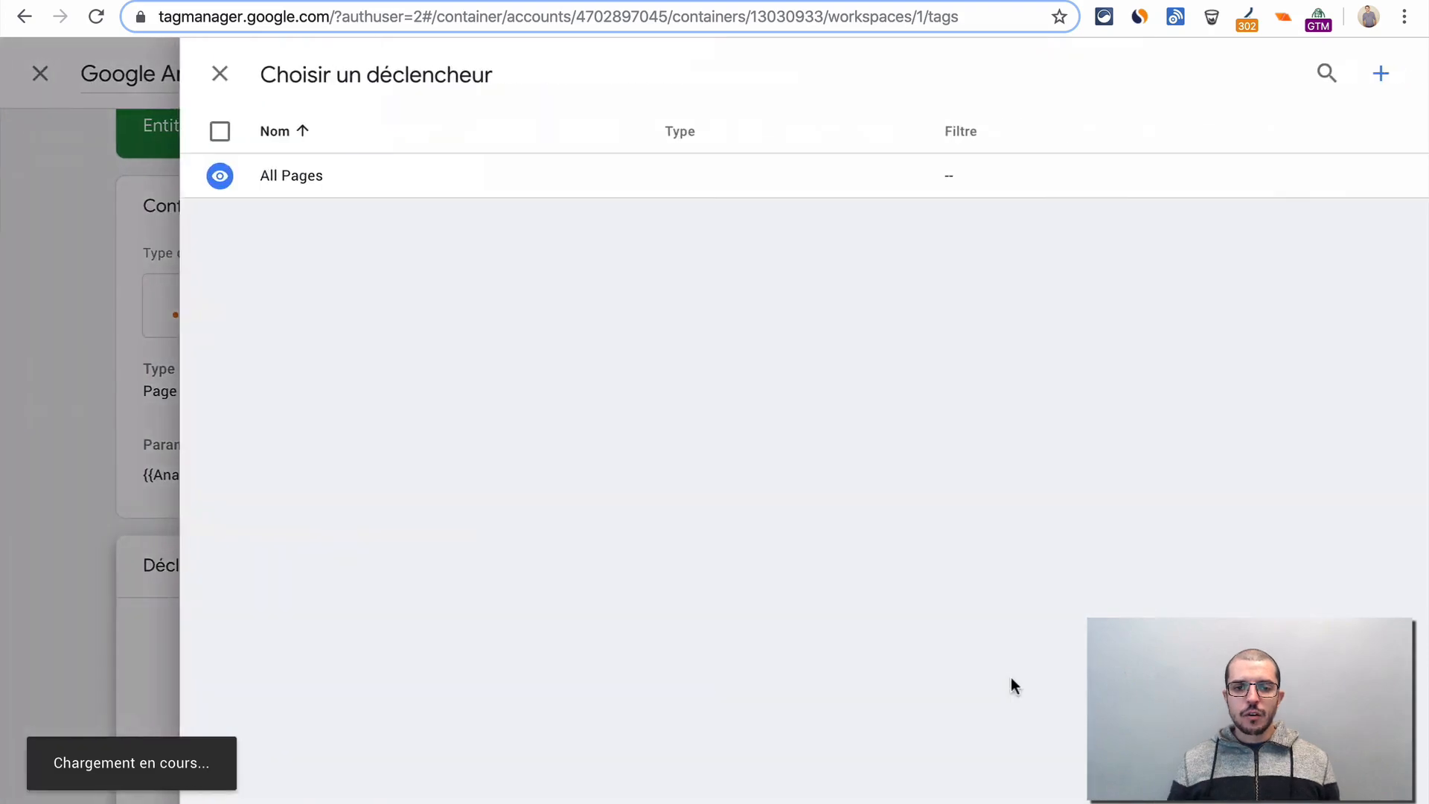
# - Create a new trigger named "Page collections" with the trigger type Page vue
pyautogui.click(1379, 78)
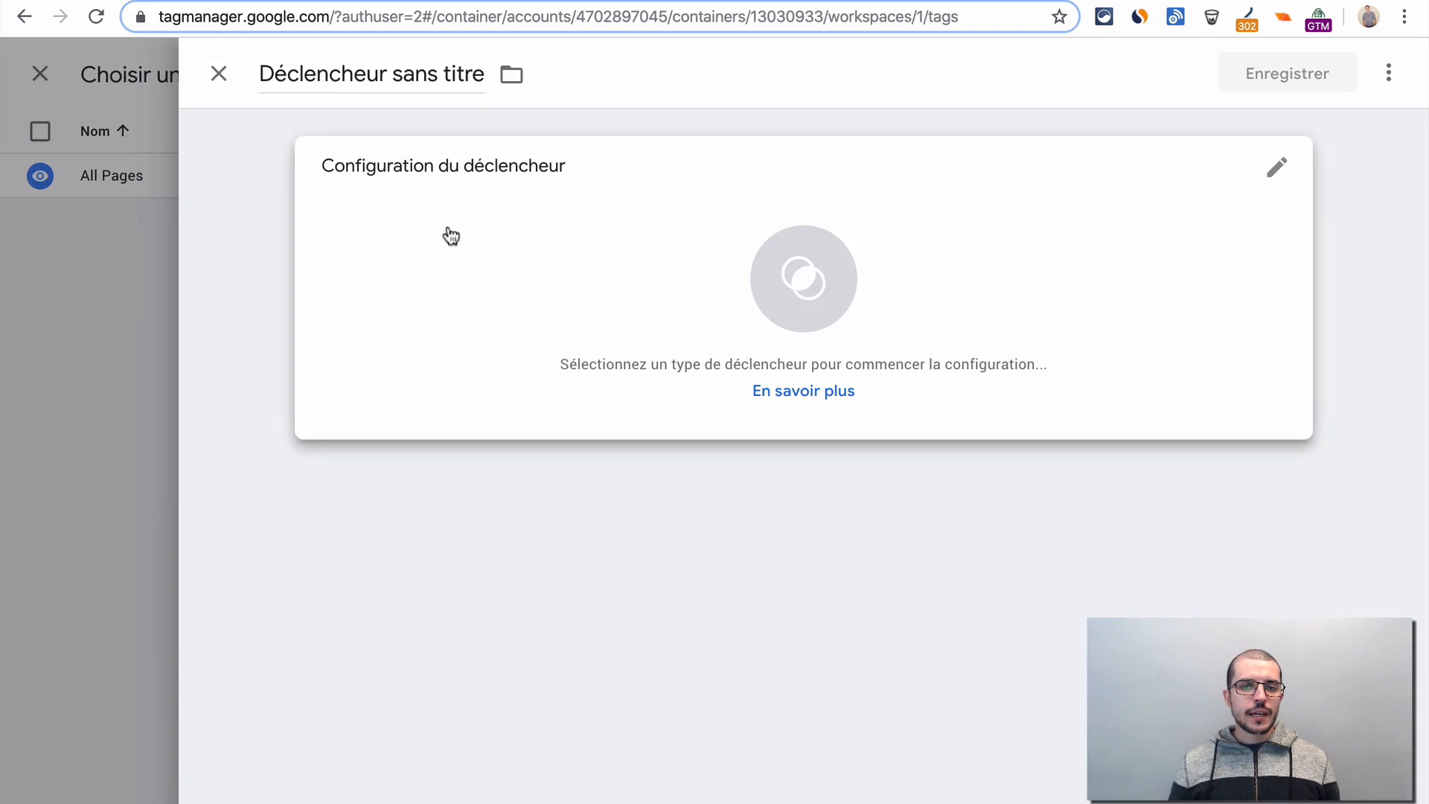
pyautogui.click(340, 74)
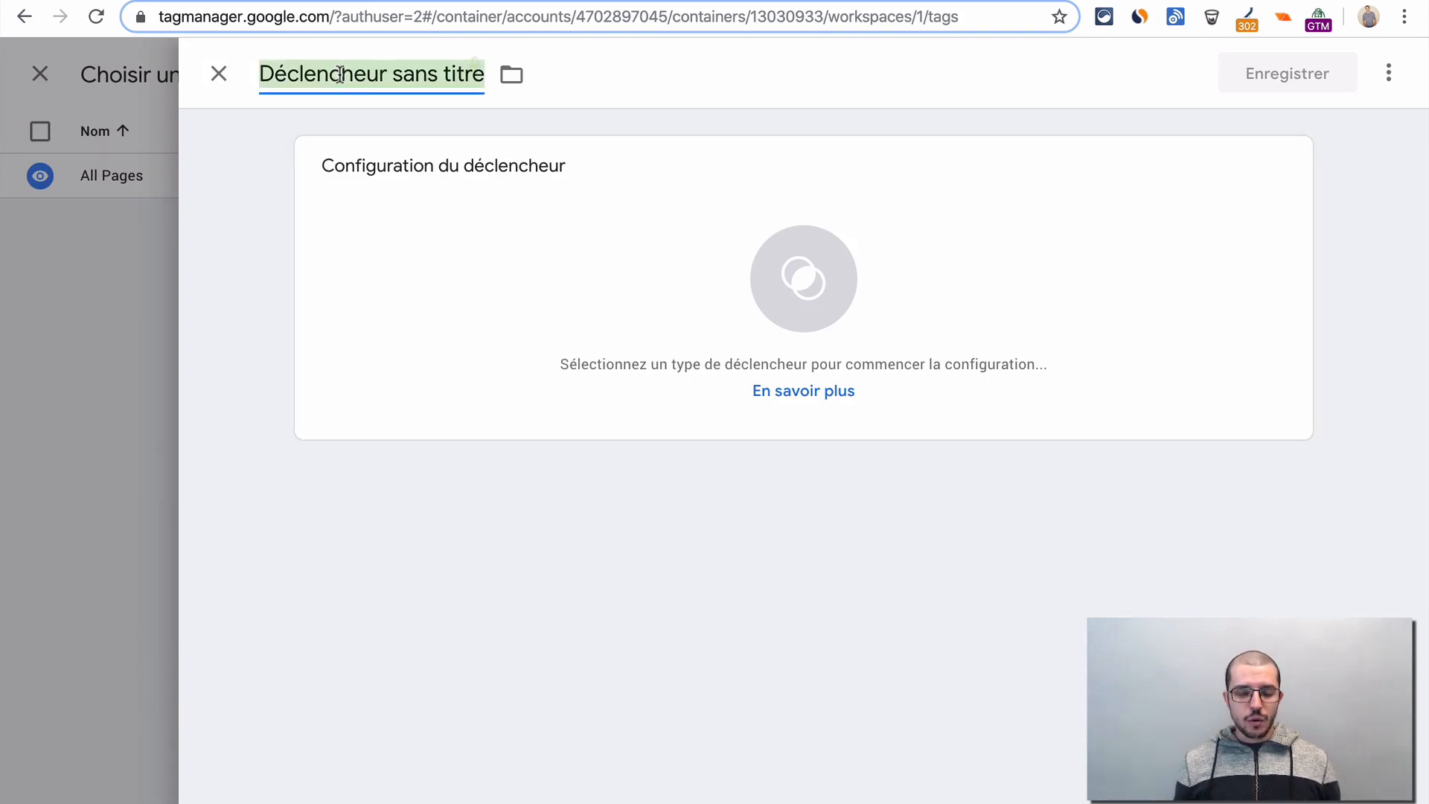
pyautogui.write('Page ')
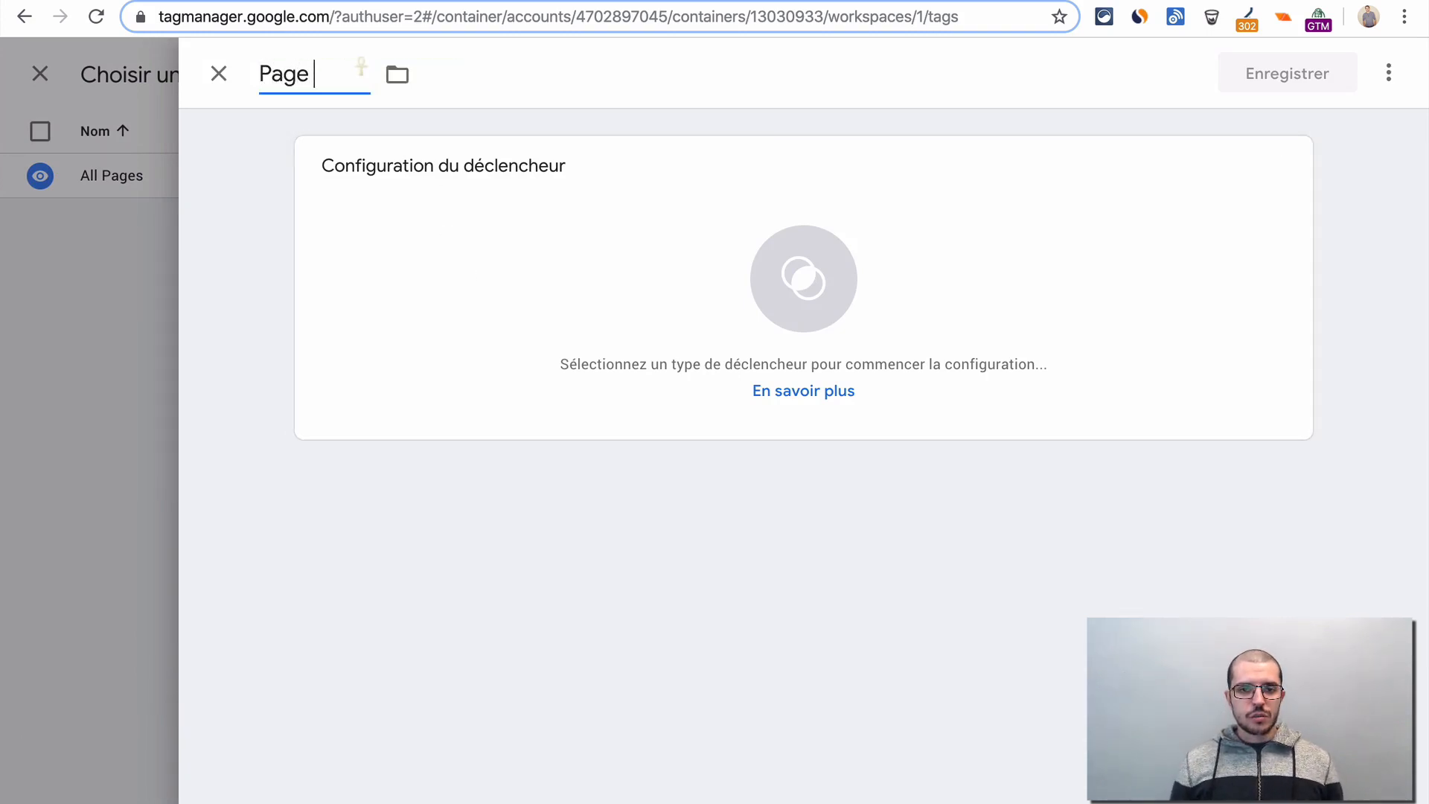
pyautogui.write('collections')
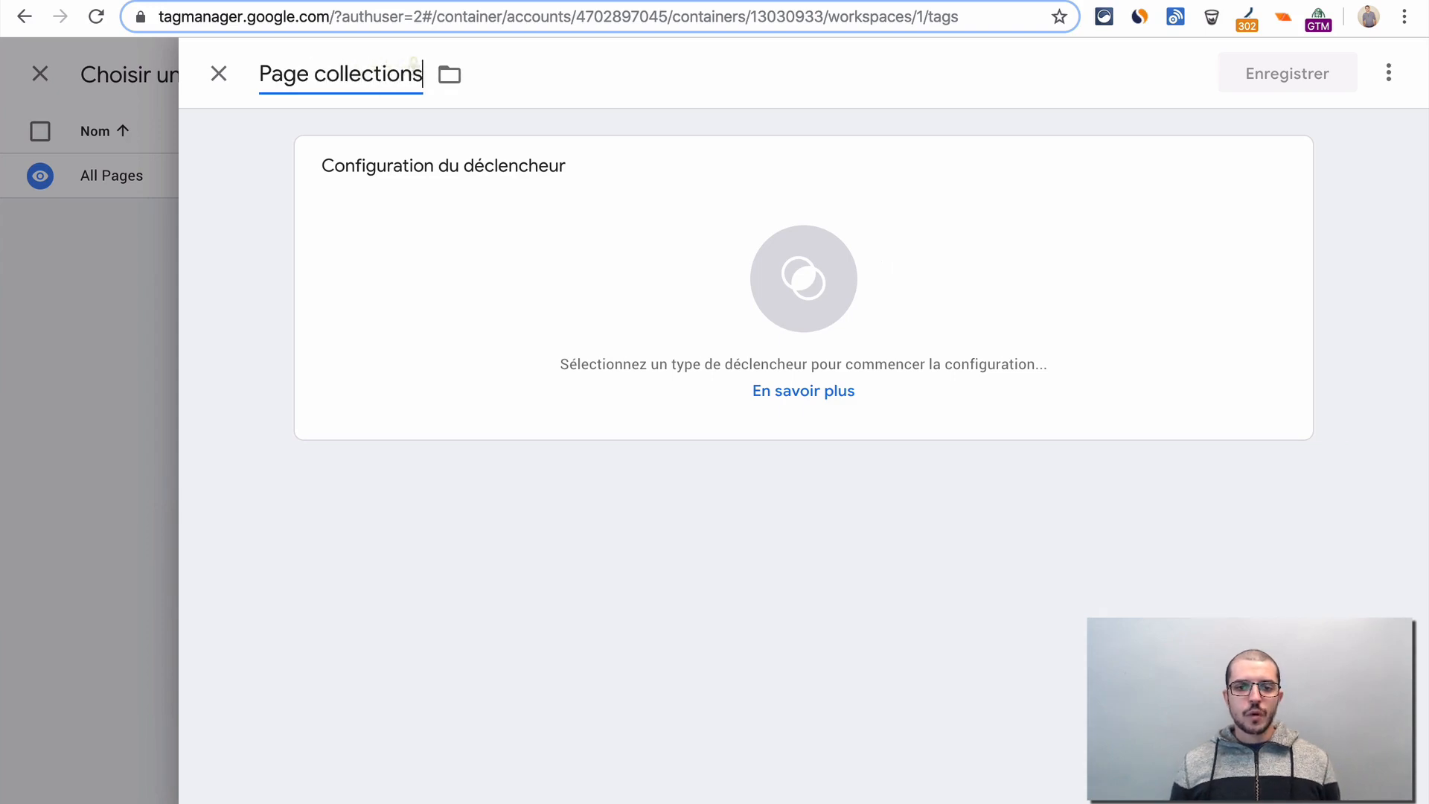
pyautogui.click(391, 309)
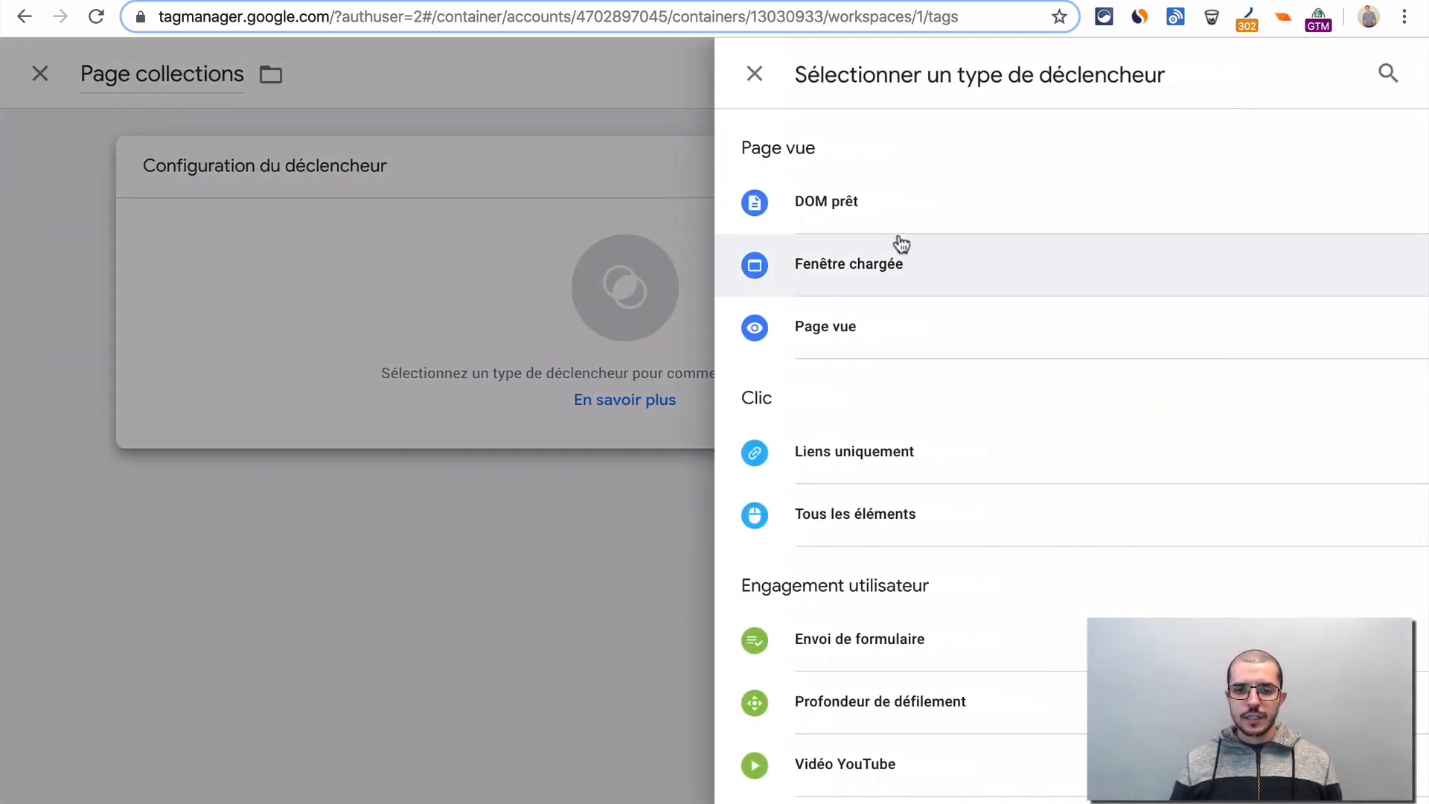
pyautogui.click(846, 330)
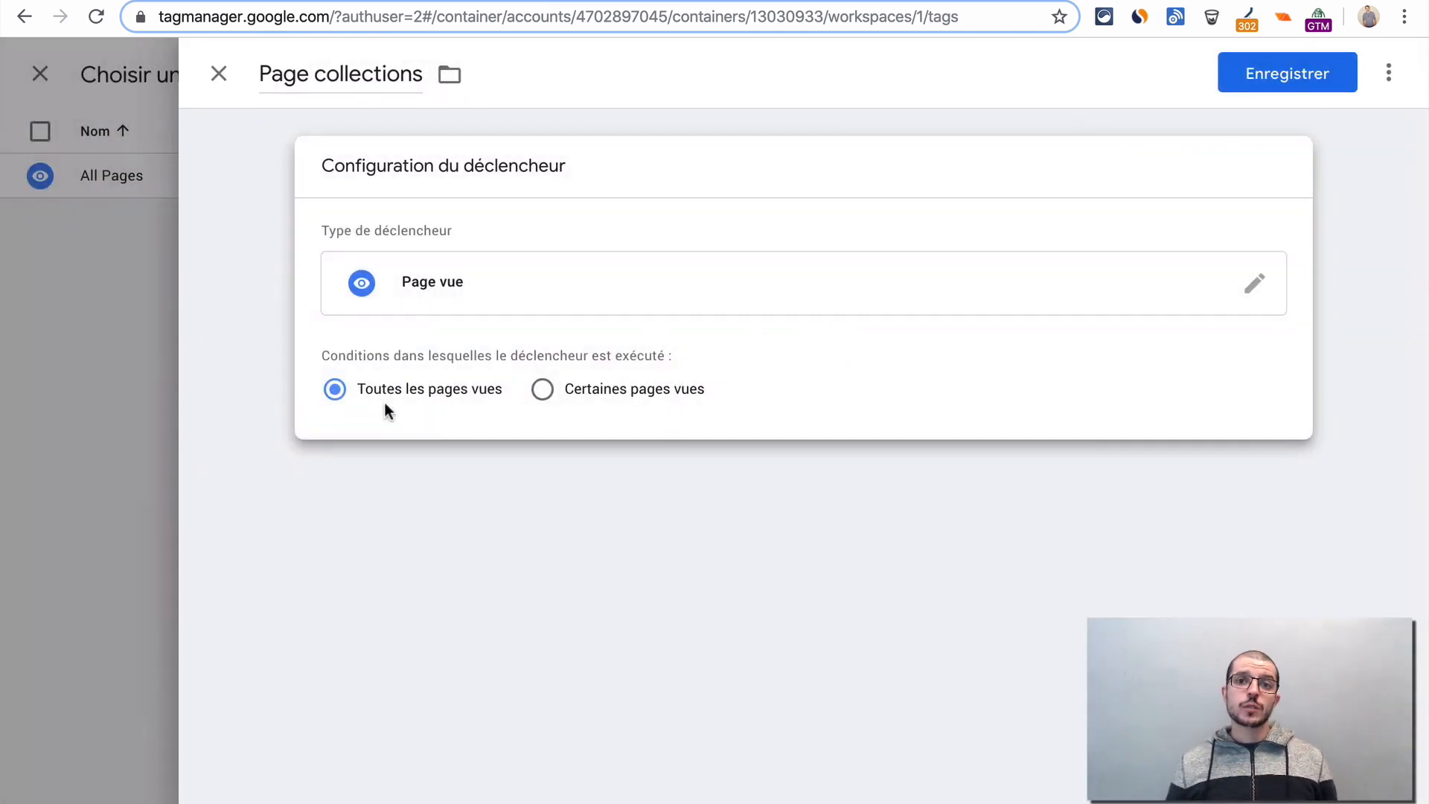
# - Limit the trigger to certain page views where Page Path contains "collections/all", copying the path from the test store's products page address
pyautogui.click(622, 395)
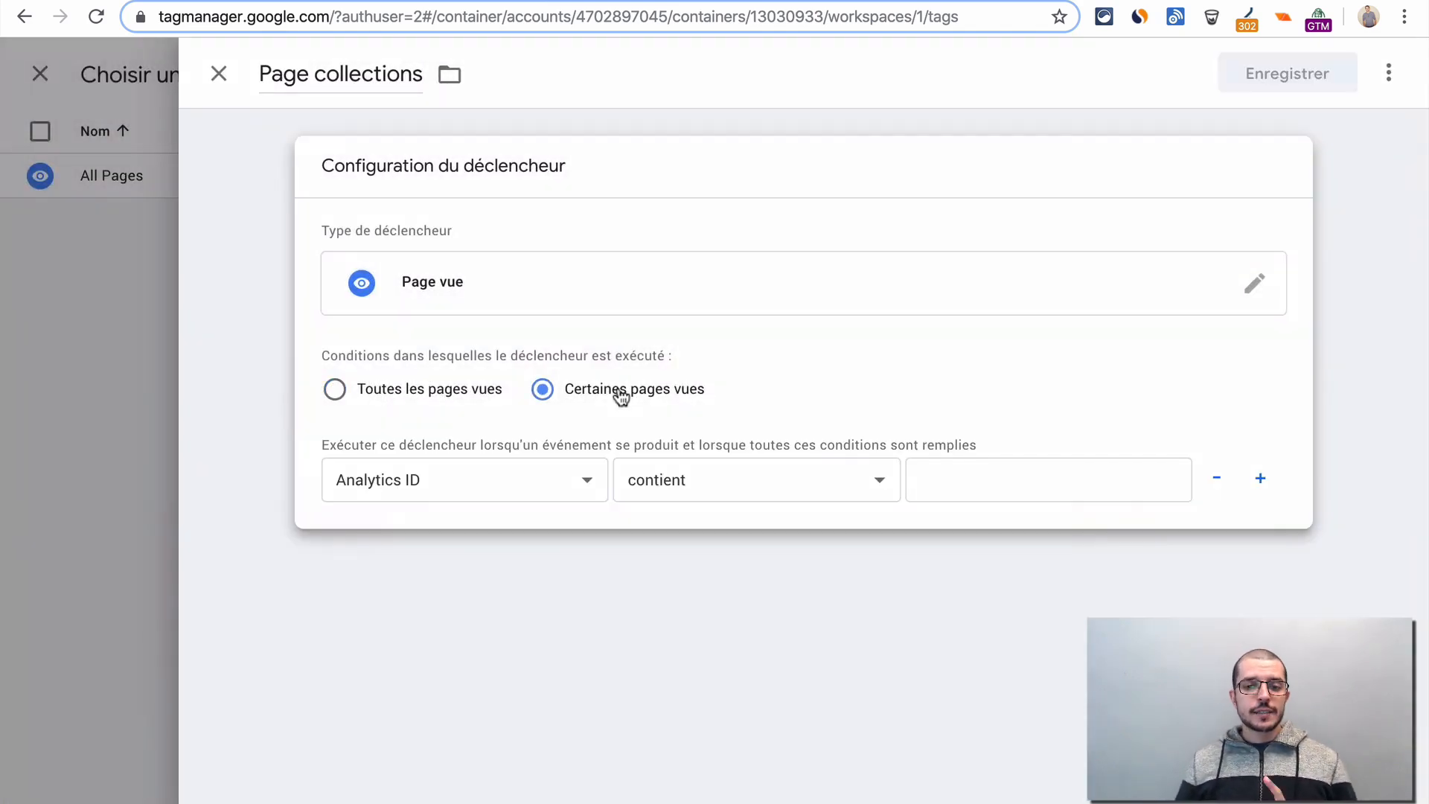
pyautogui.click(445, 486)
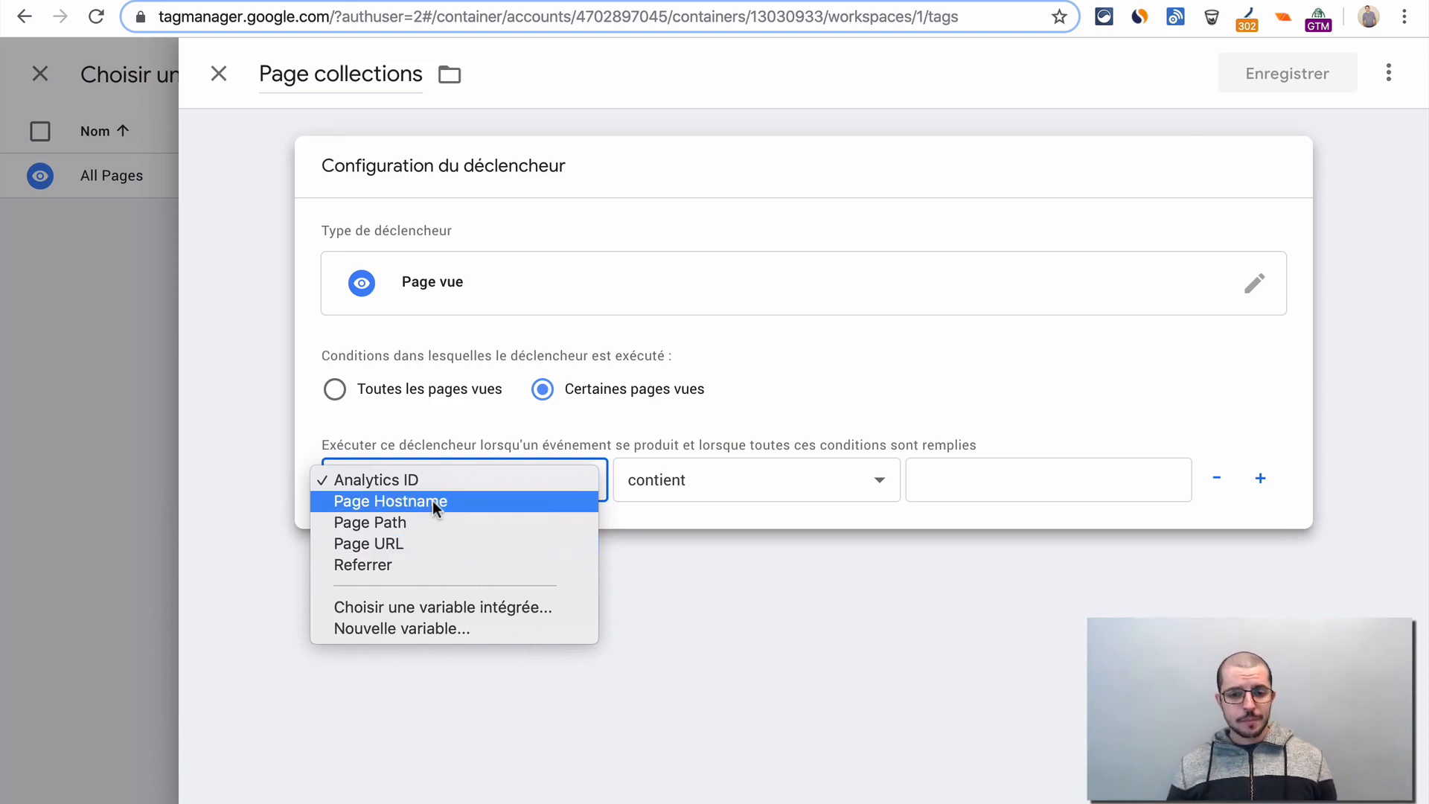
pyautogui.click(473, 521)
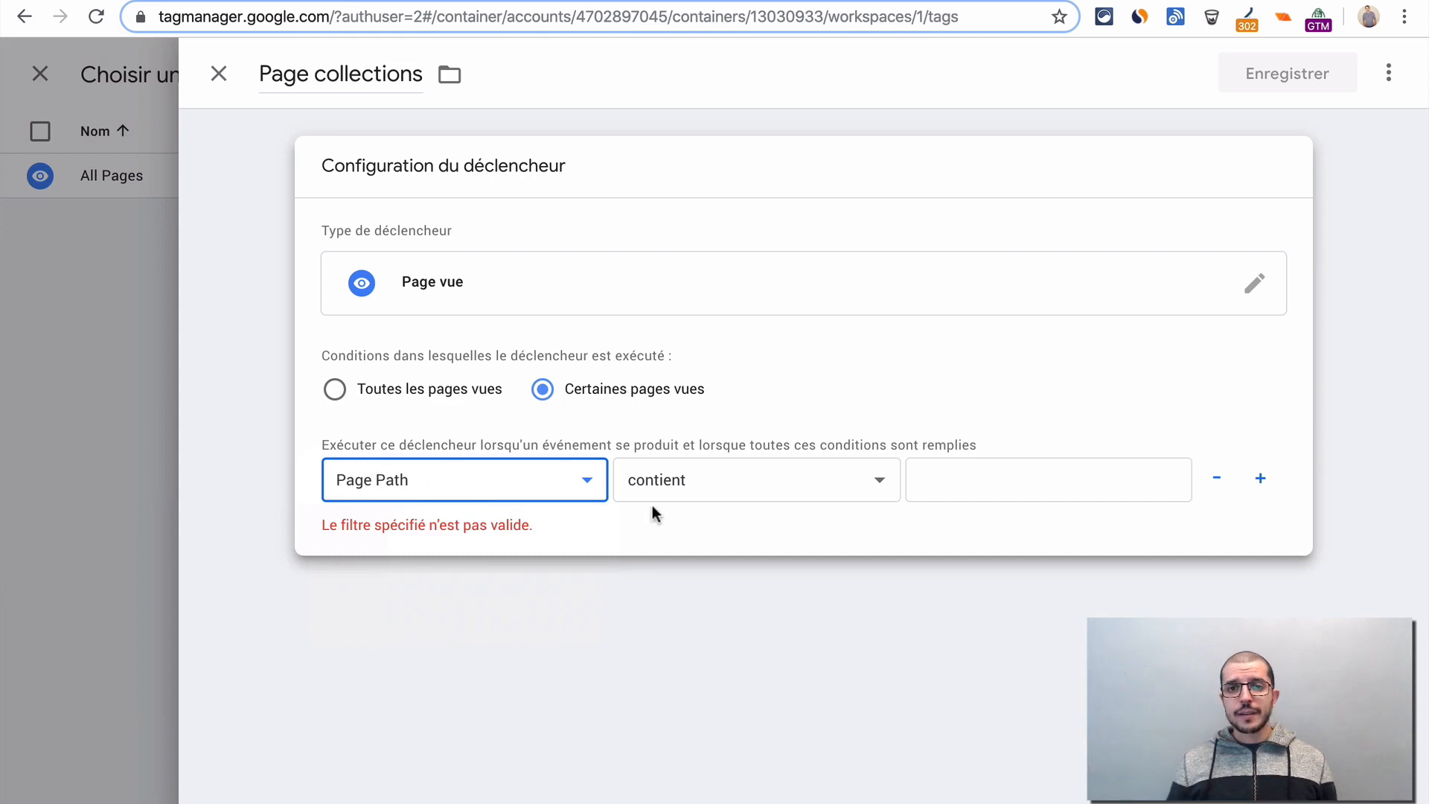
pyautogui.click(985, 484)
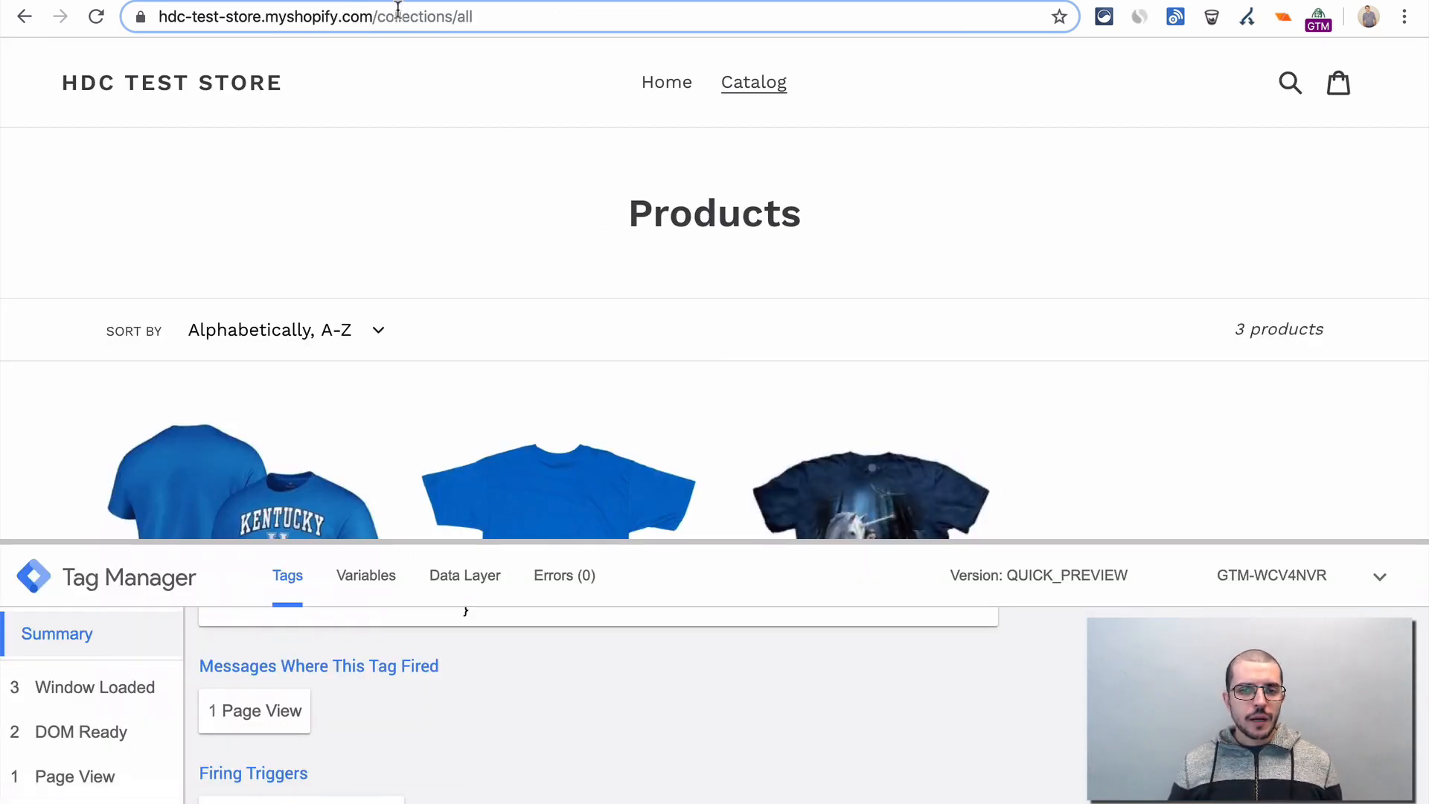
pyautogui.click(377, 16)
pyautogui.moveTo(413, 16); pyautogui.dragTo(527, 22)
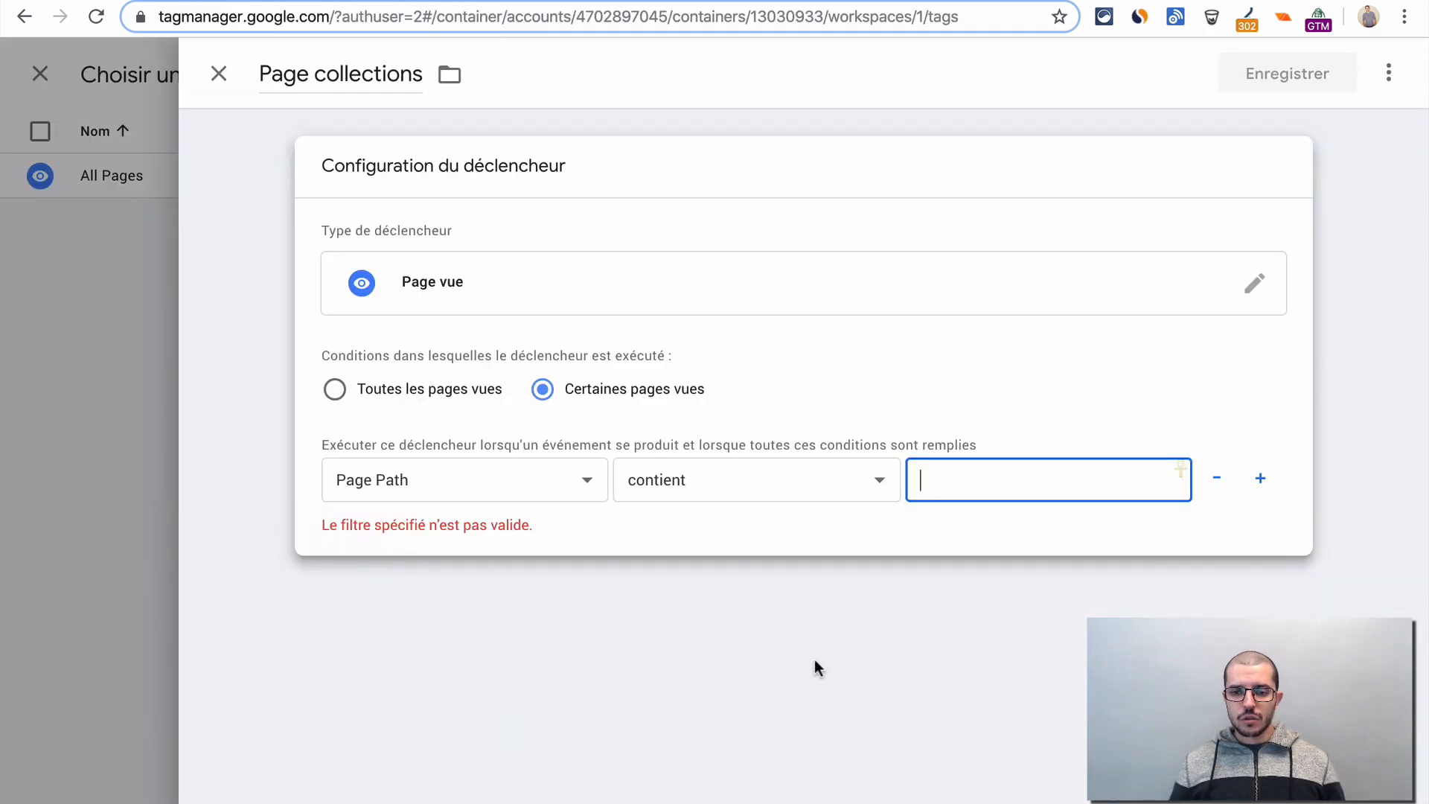
pyautogui.write('collections/all')
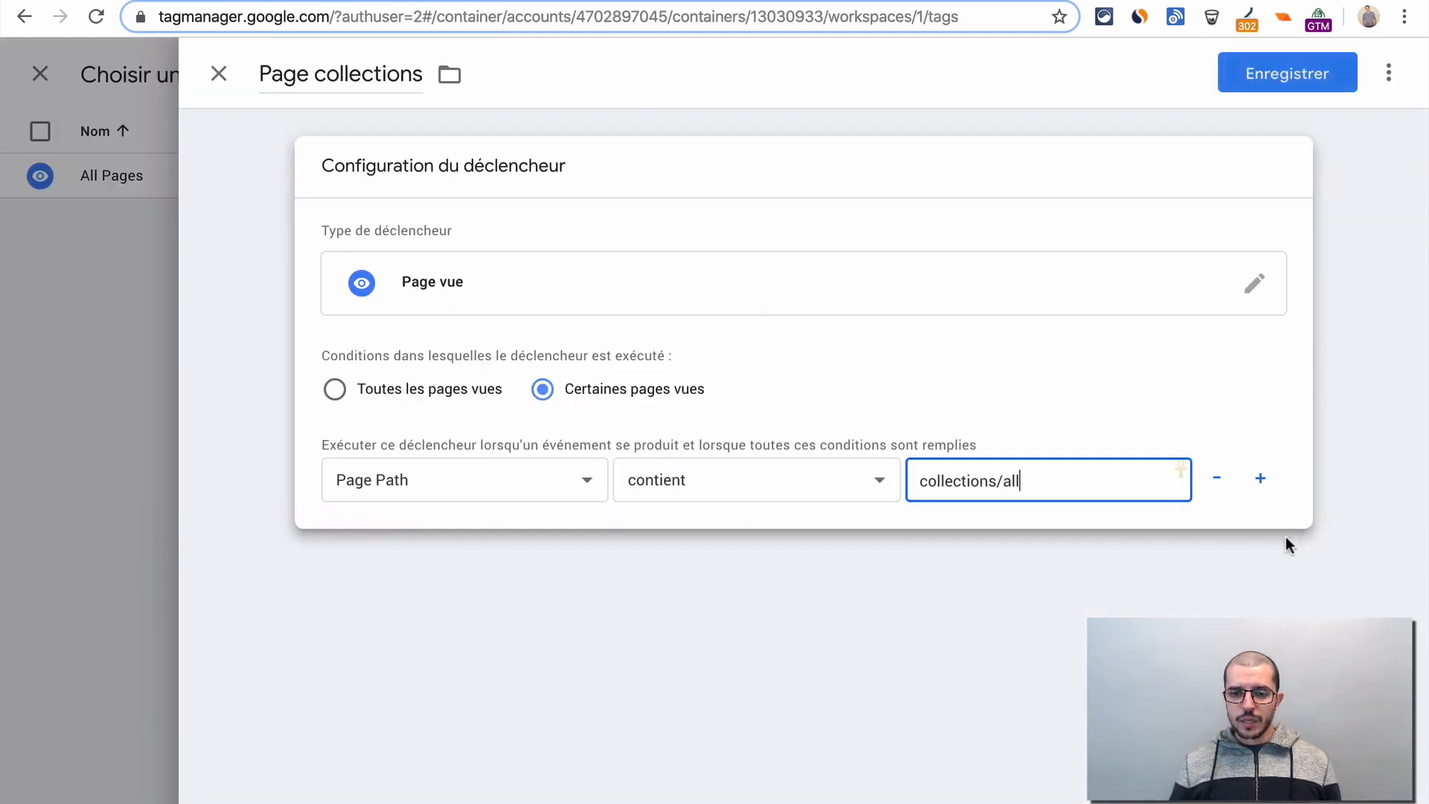
# - Save the Page collections trigger and the Google Analytics tag that uses it
pyautogui.click(1318, 233)
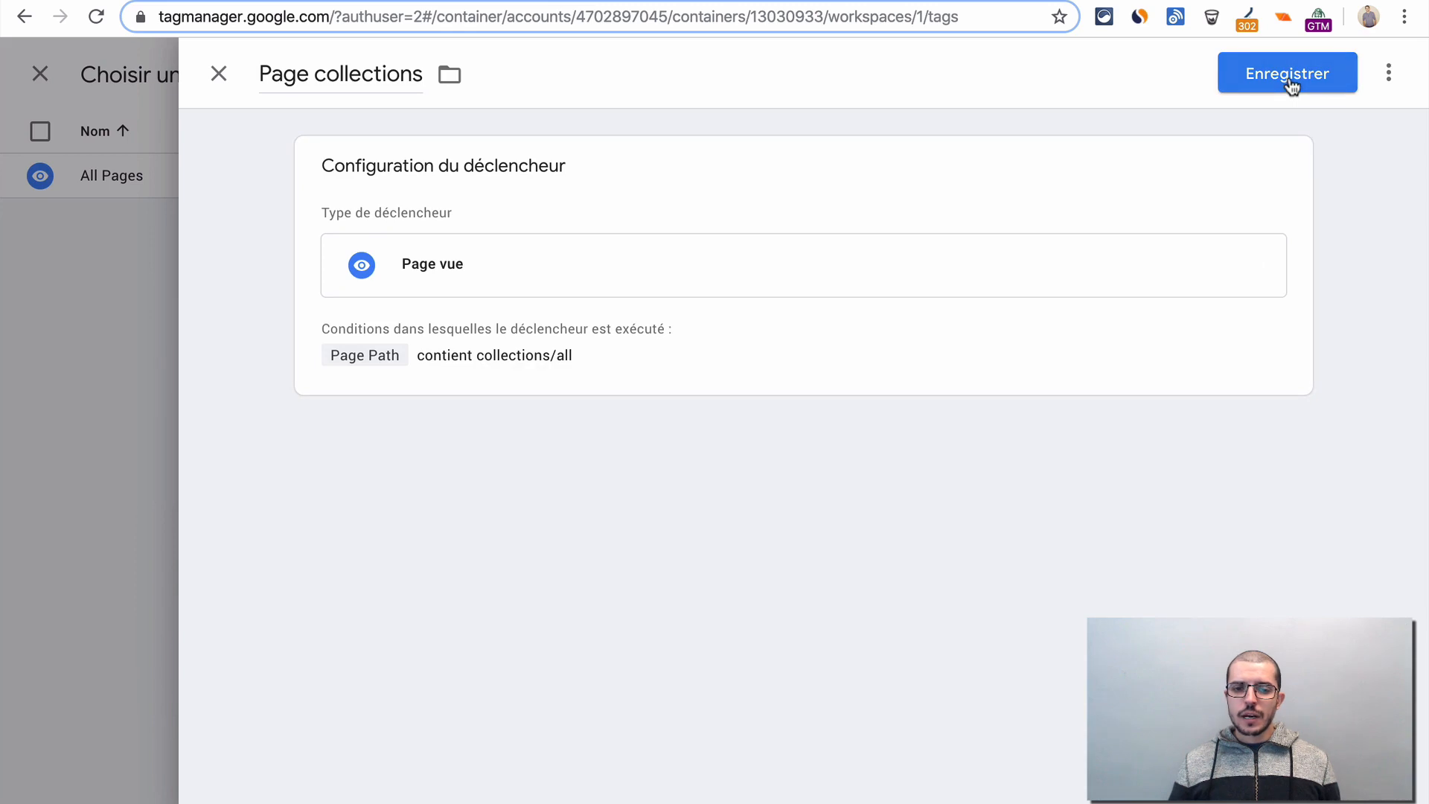
pyautogui.click(1288, 75)
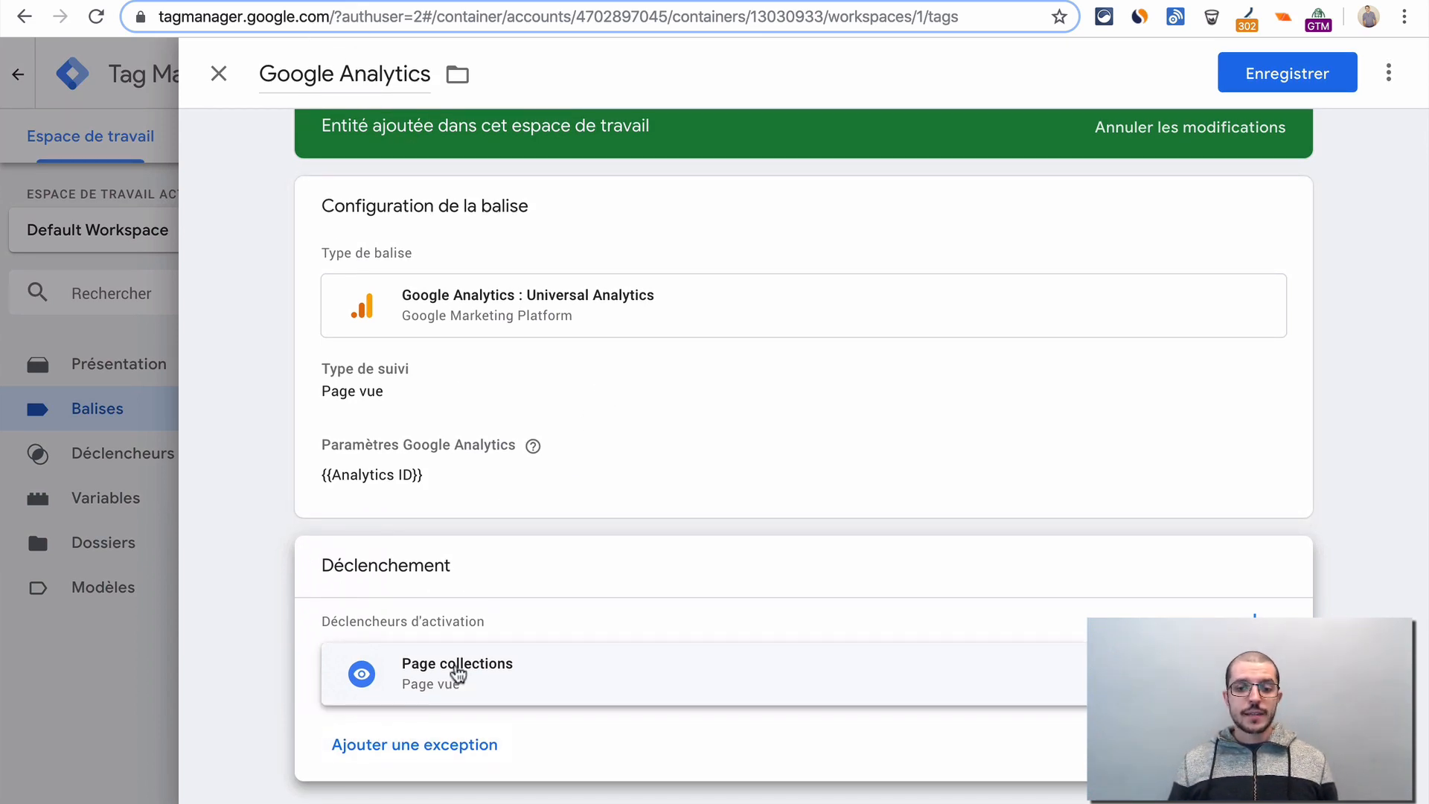
pyautogui.click(1288, 76)
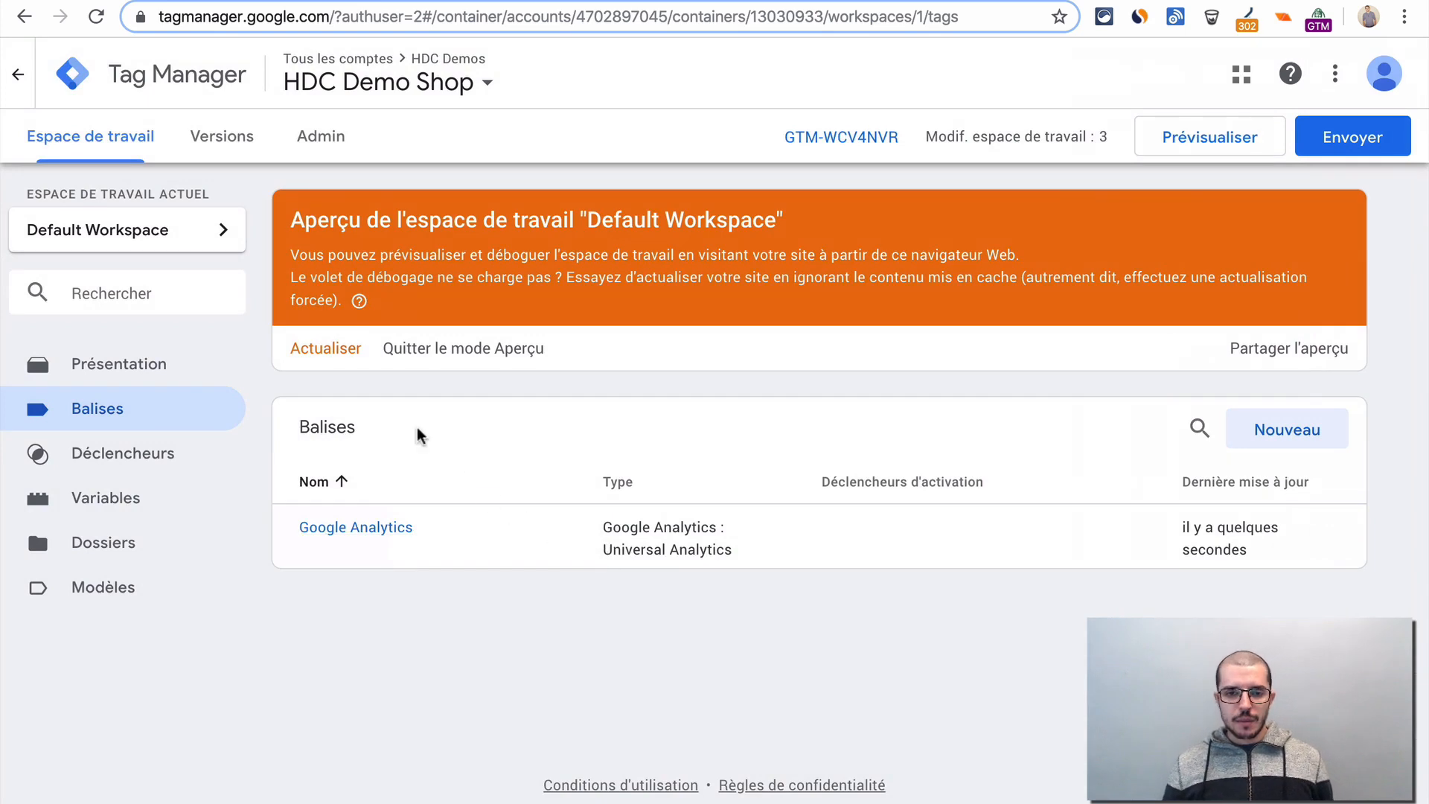
# - Refresh the workspace preview, then switch to the test store and reload its collections/all page
pyautogui.click(328, 354)
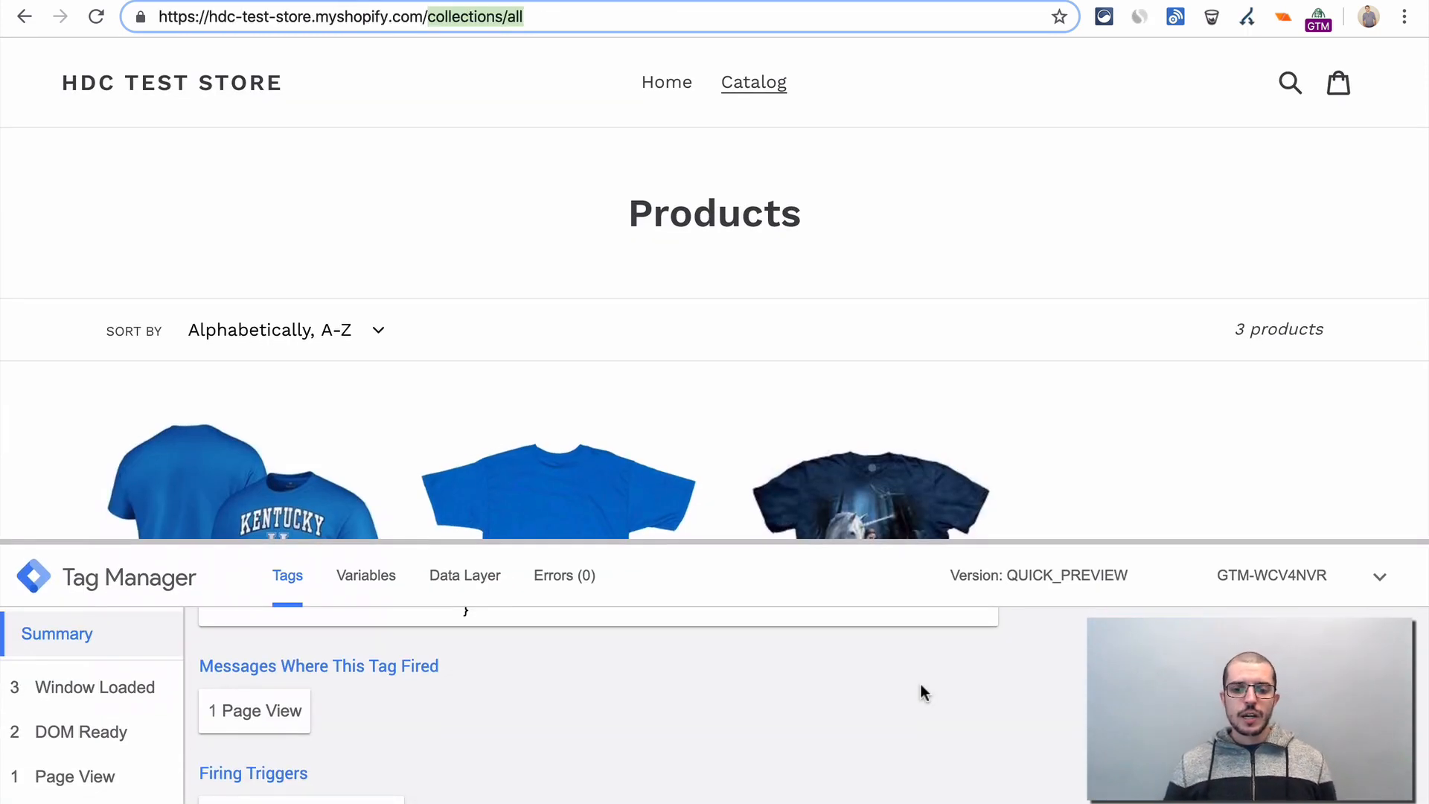
pyautogui.scroll(10, 920, 683)
pyautogui.press('Return')
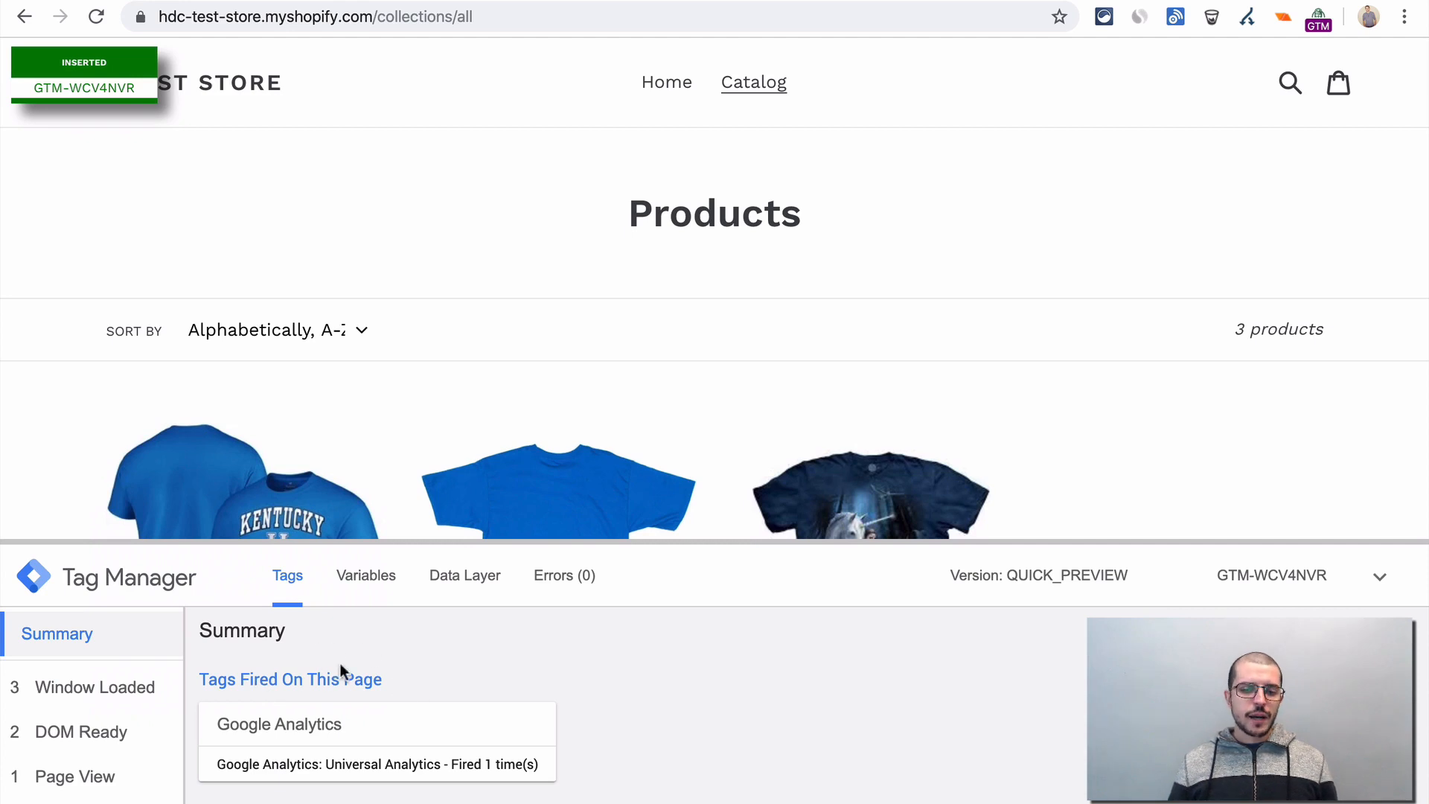
# - Open the store's home page and check in the debug pane which tags fired and which did not
pyautogui.click(663, 82)
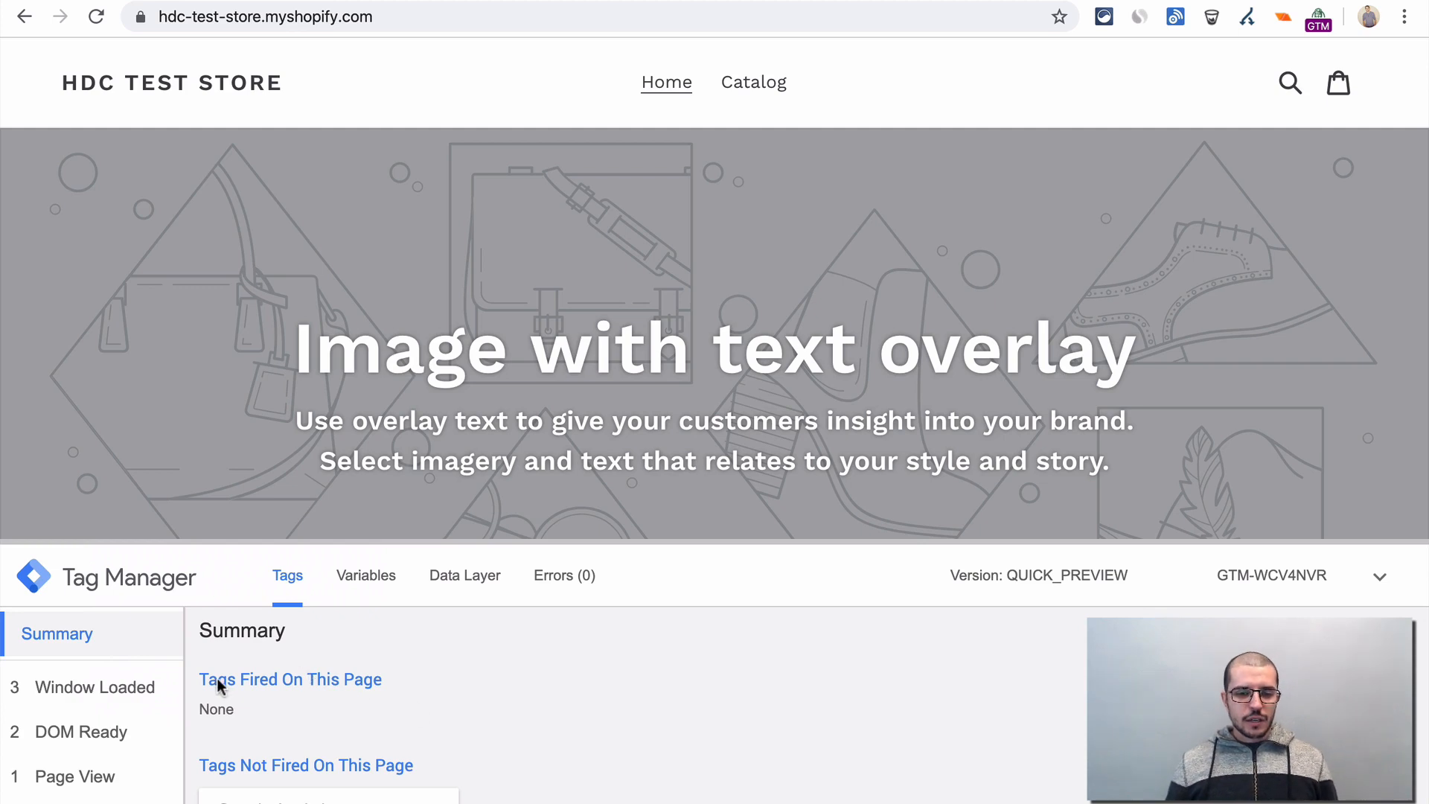
pyautogui.scroll(-1, 320, 681)
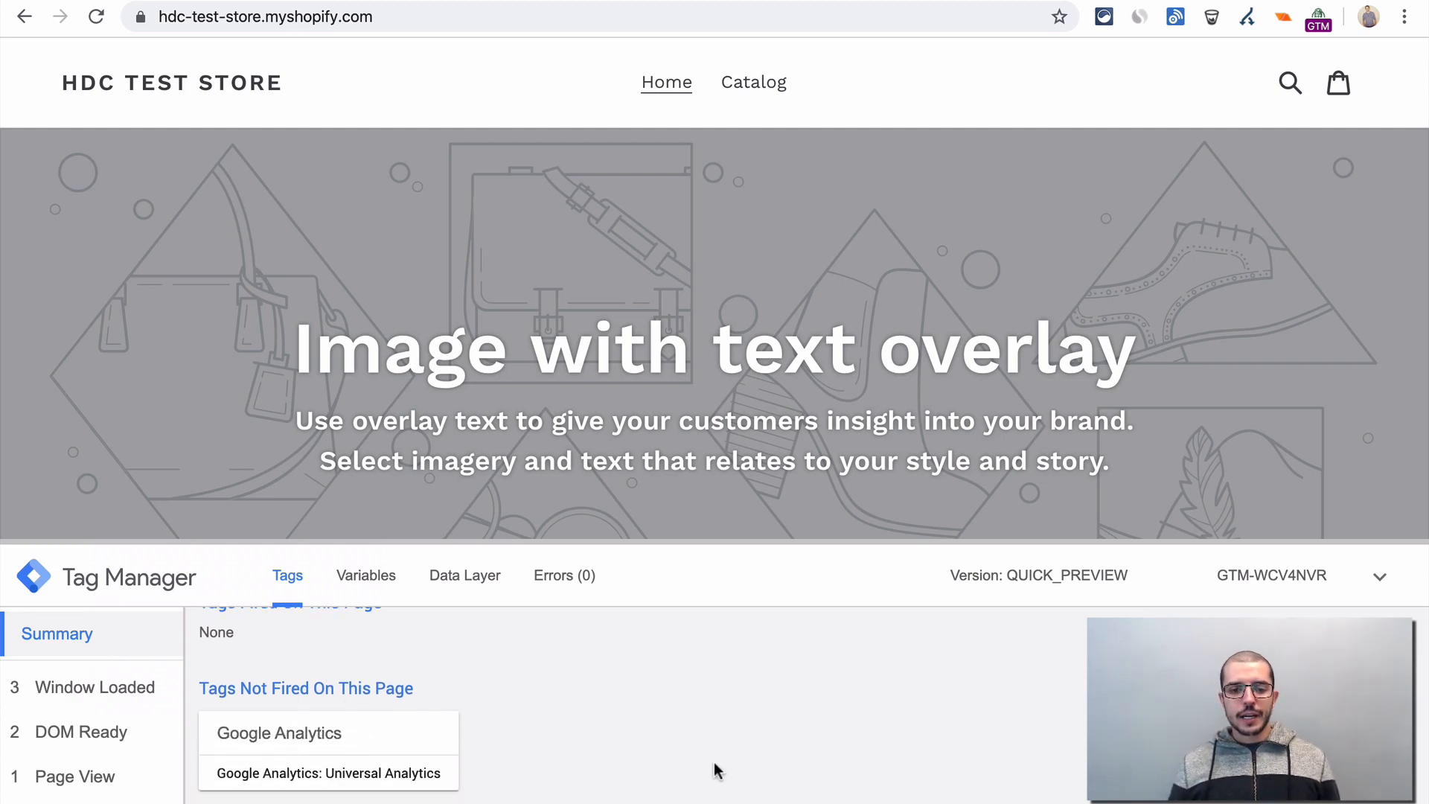
pyautogui.scroll(1, 643, 727)
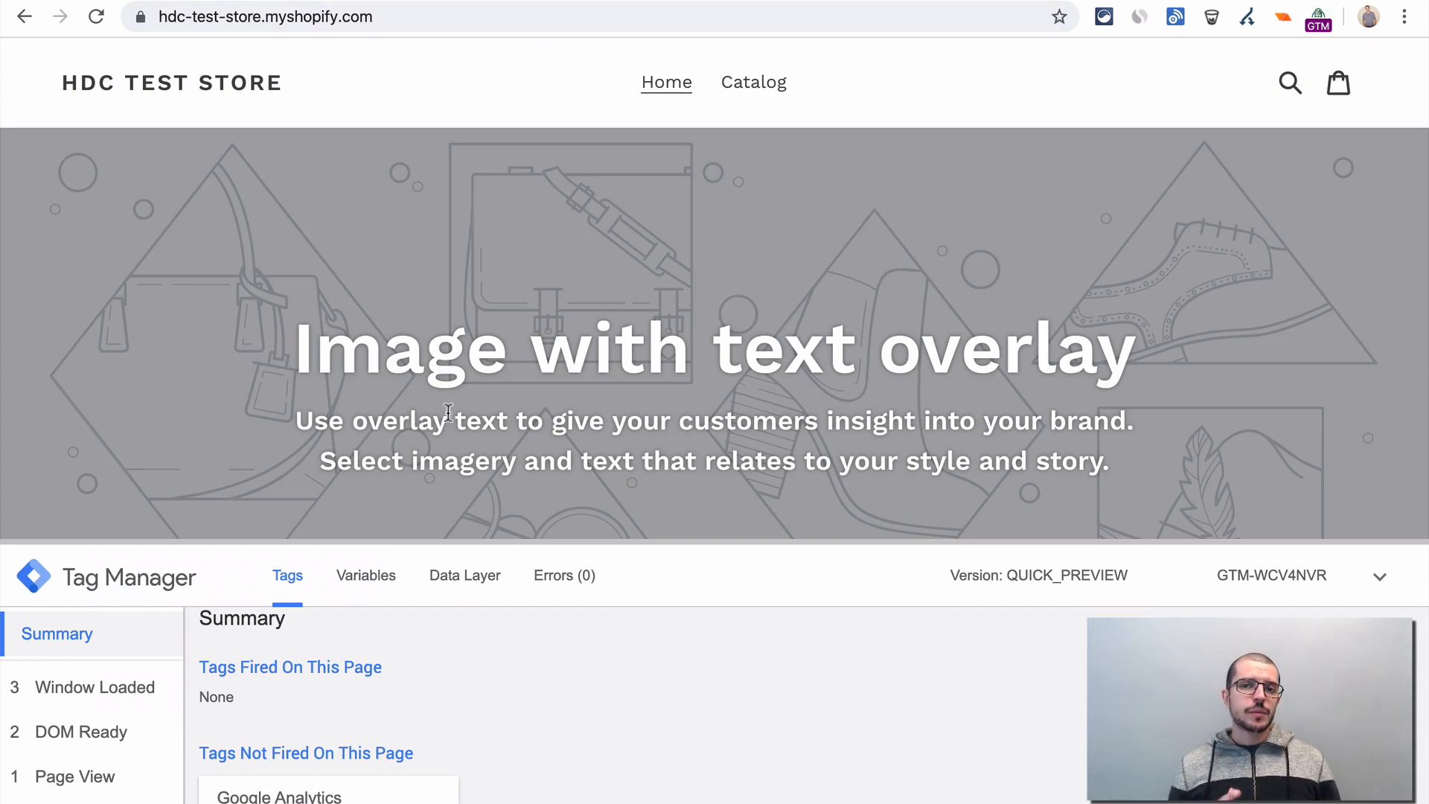
# - Switch back to the Tag Manager workspace and create a user-defined variable named "UTM source"
pyautogui.hotkey('ctrl', 'shift', 'Tab')
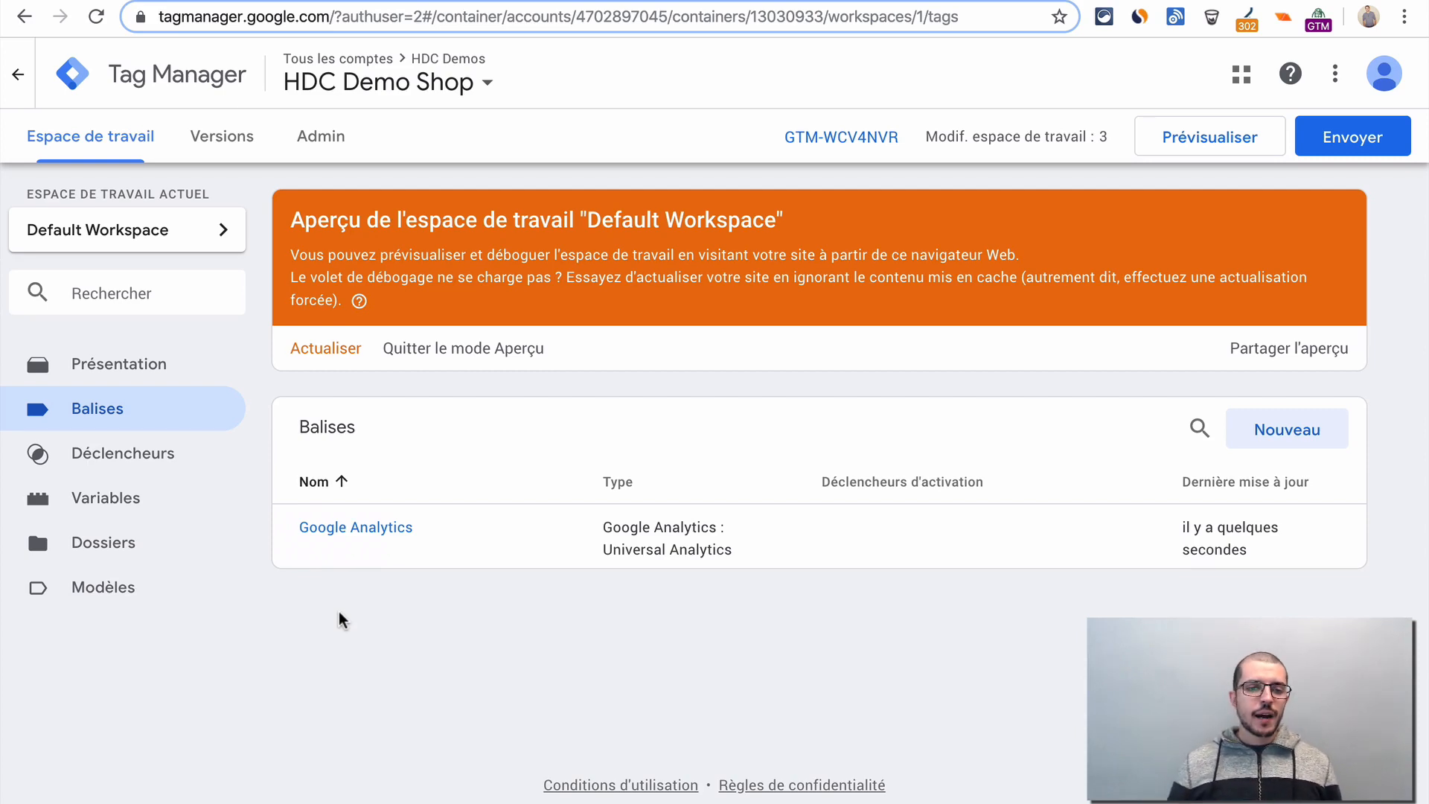
pyautogui.click(122, 532)
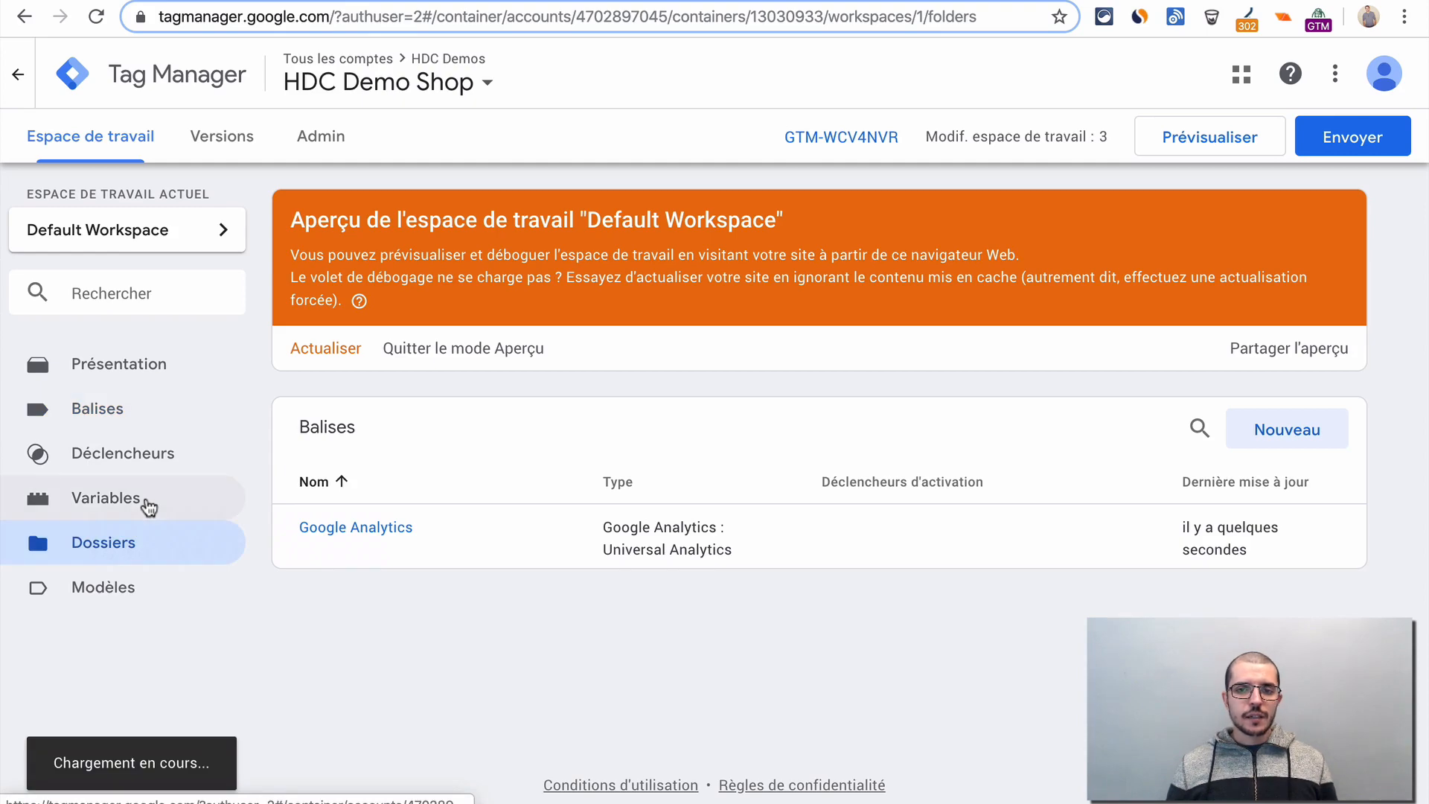
pyautogui.click(112, 497)
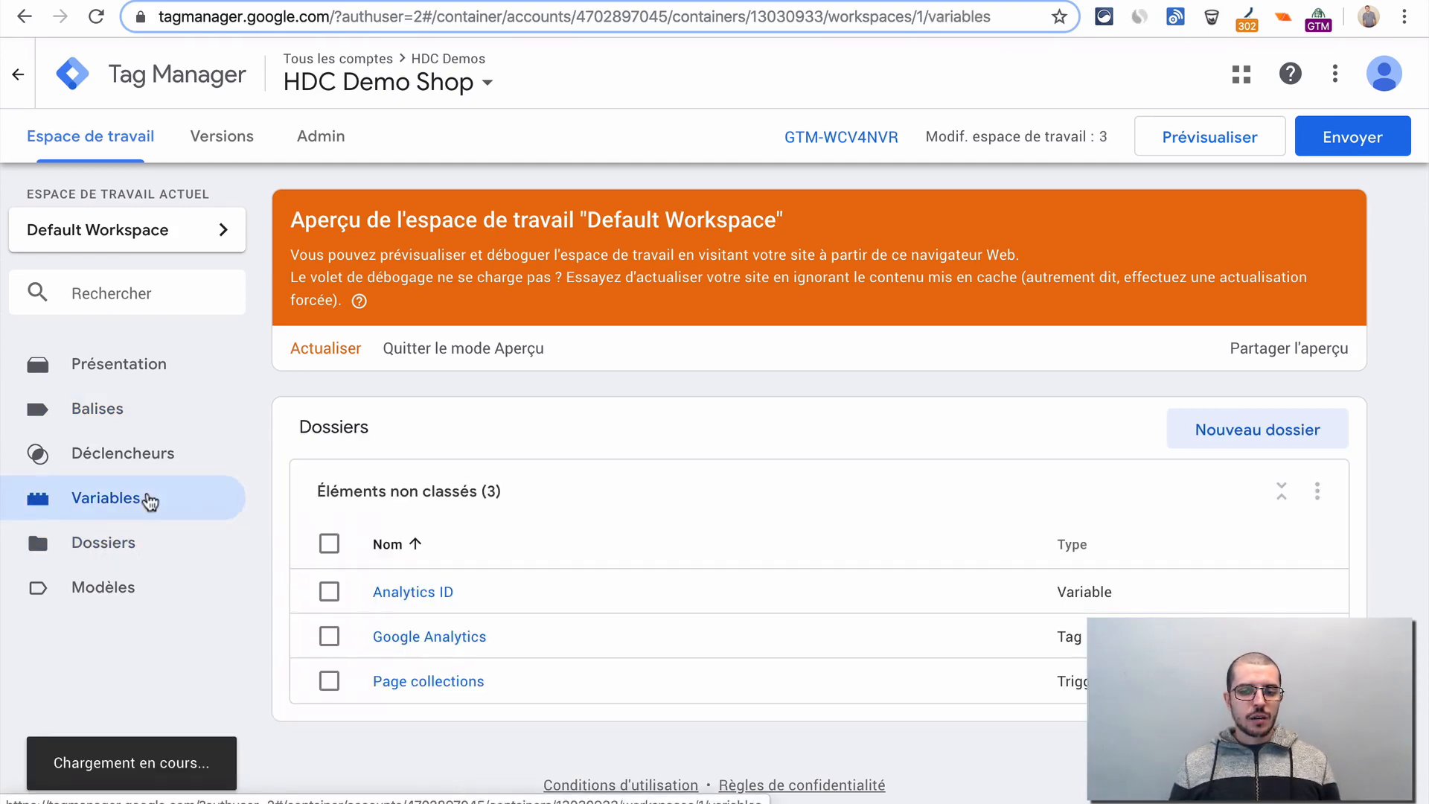
pyautogui.scroll(-3, 676, 558)
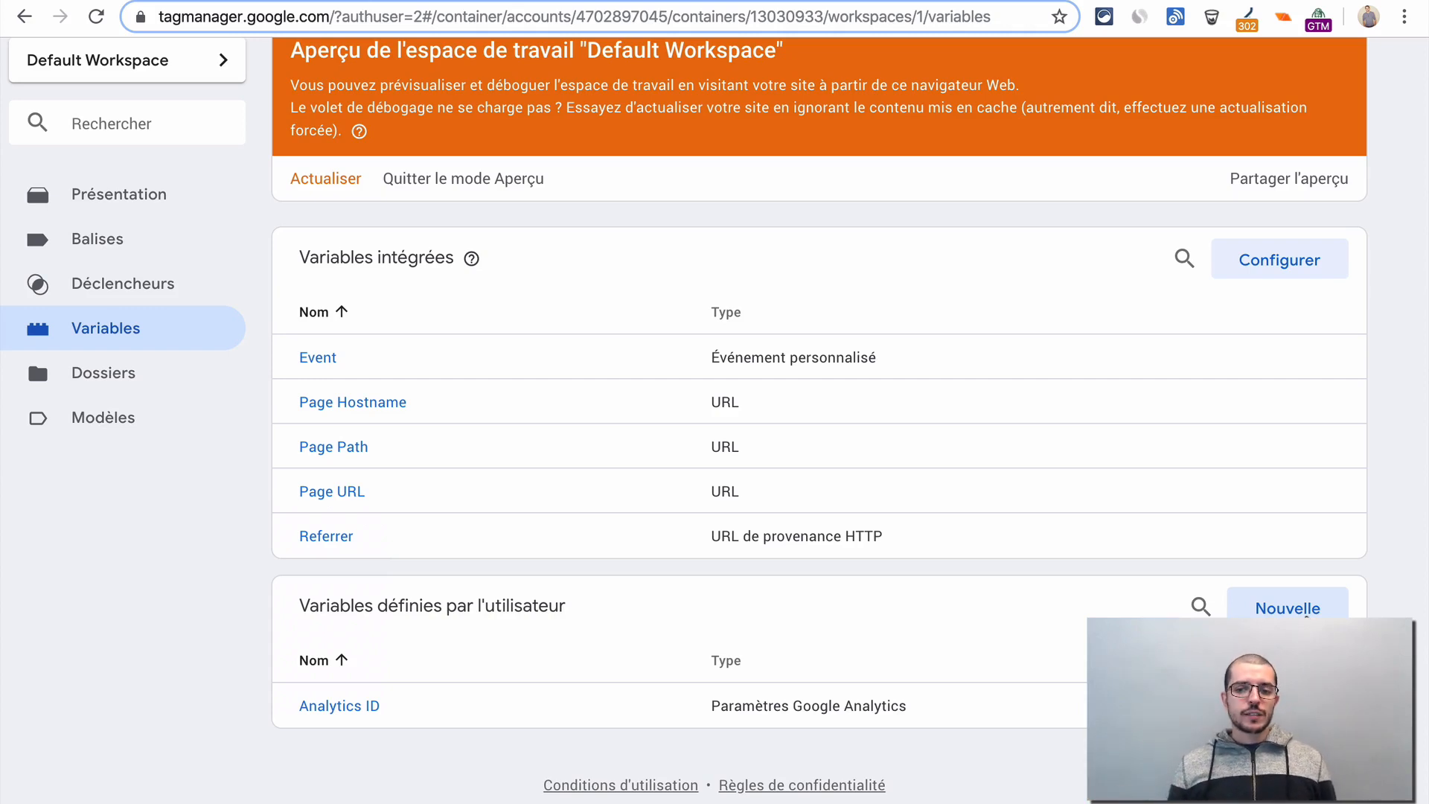
pyautogui.click(1306, 615)
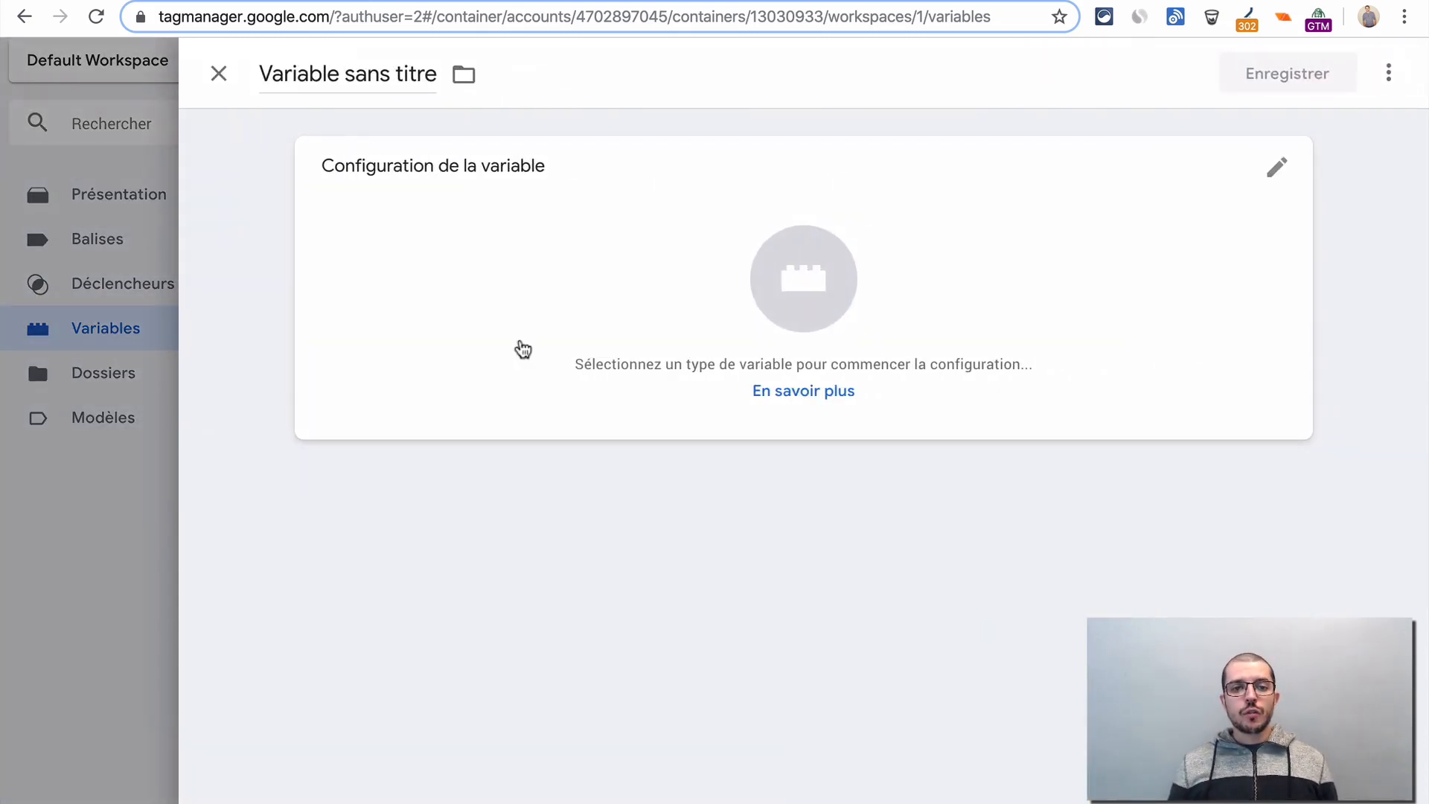
pyautogui.click(321, 78)
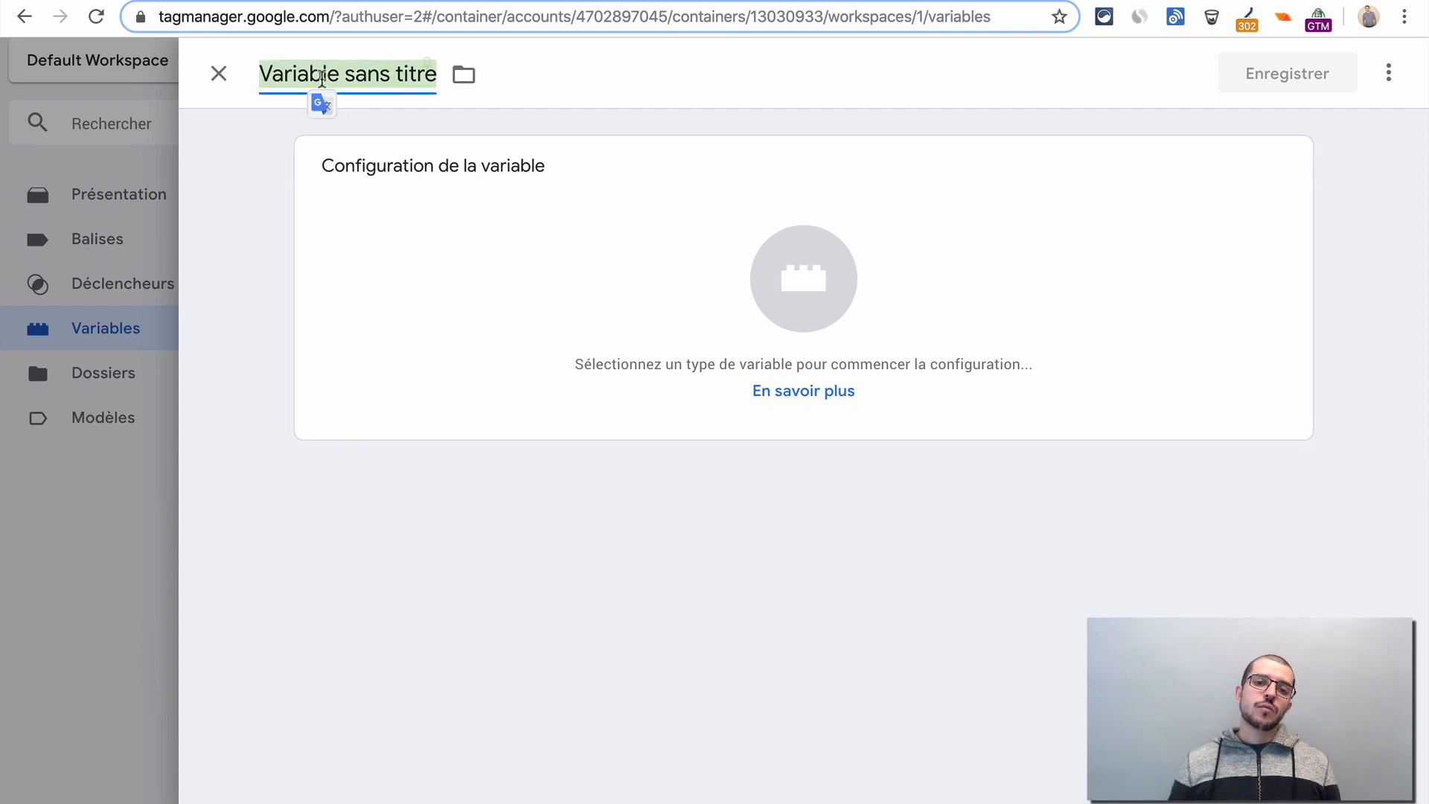
pyautogui.write('UTM')
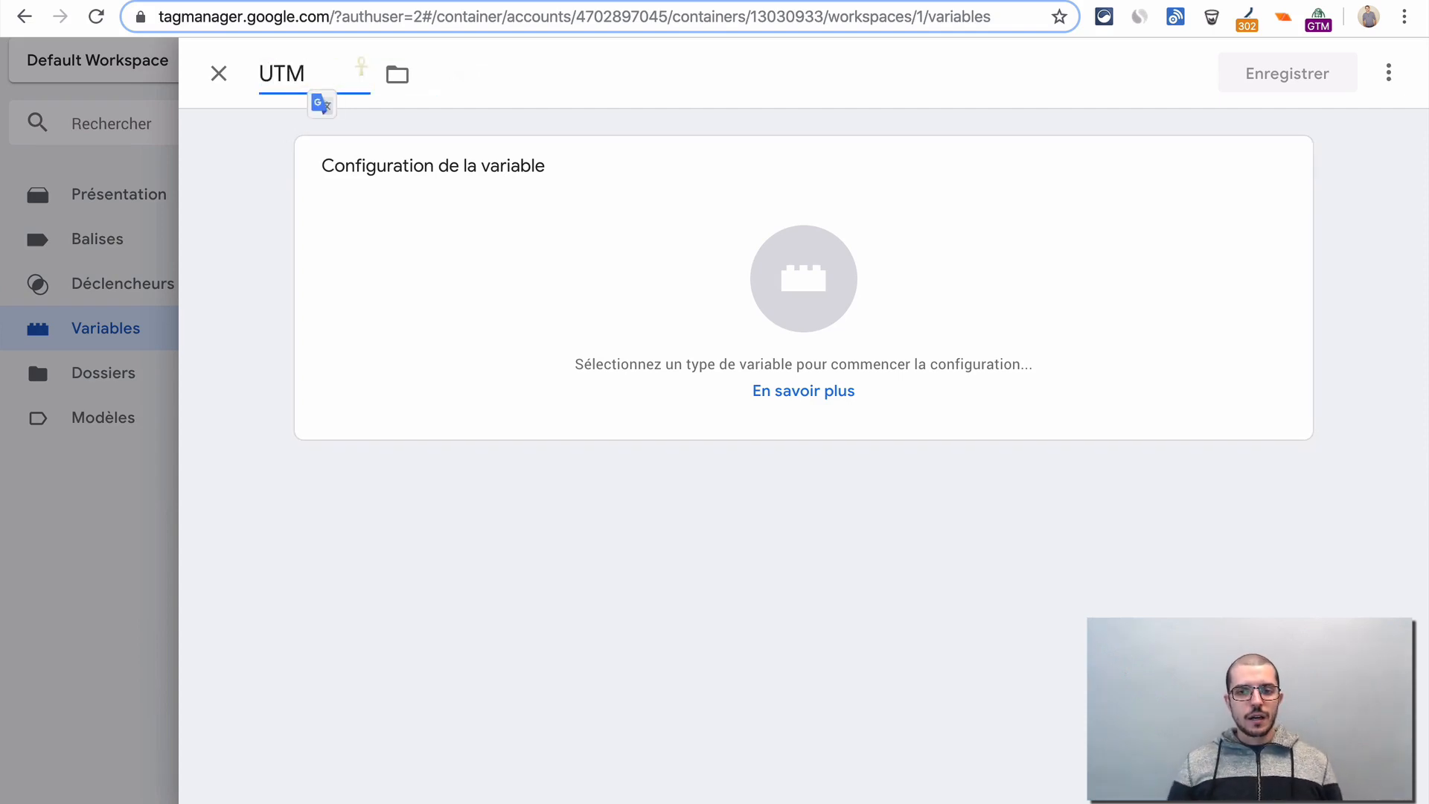
pyautogui.write(' source')
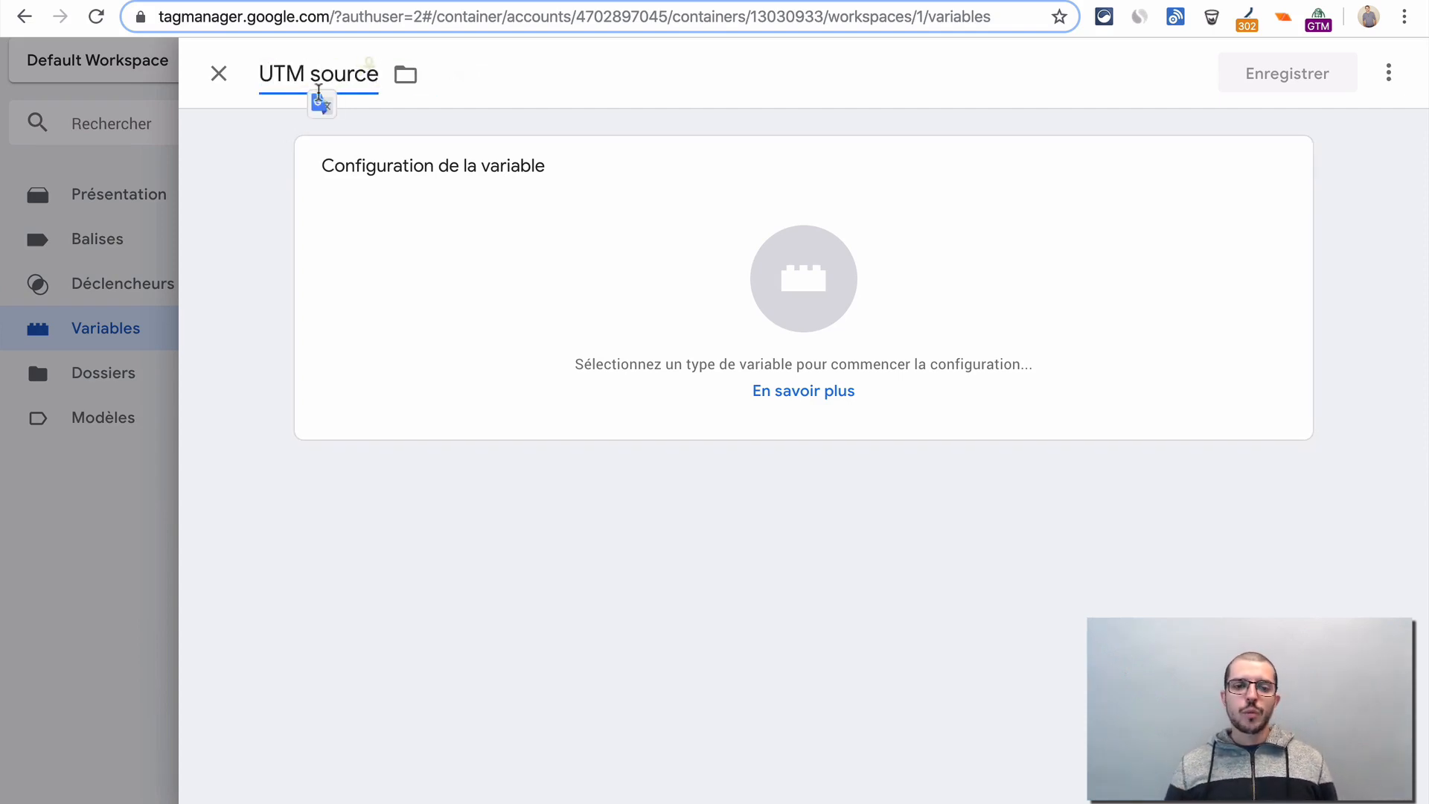
pyautogui.click(283, 183)
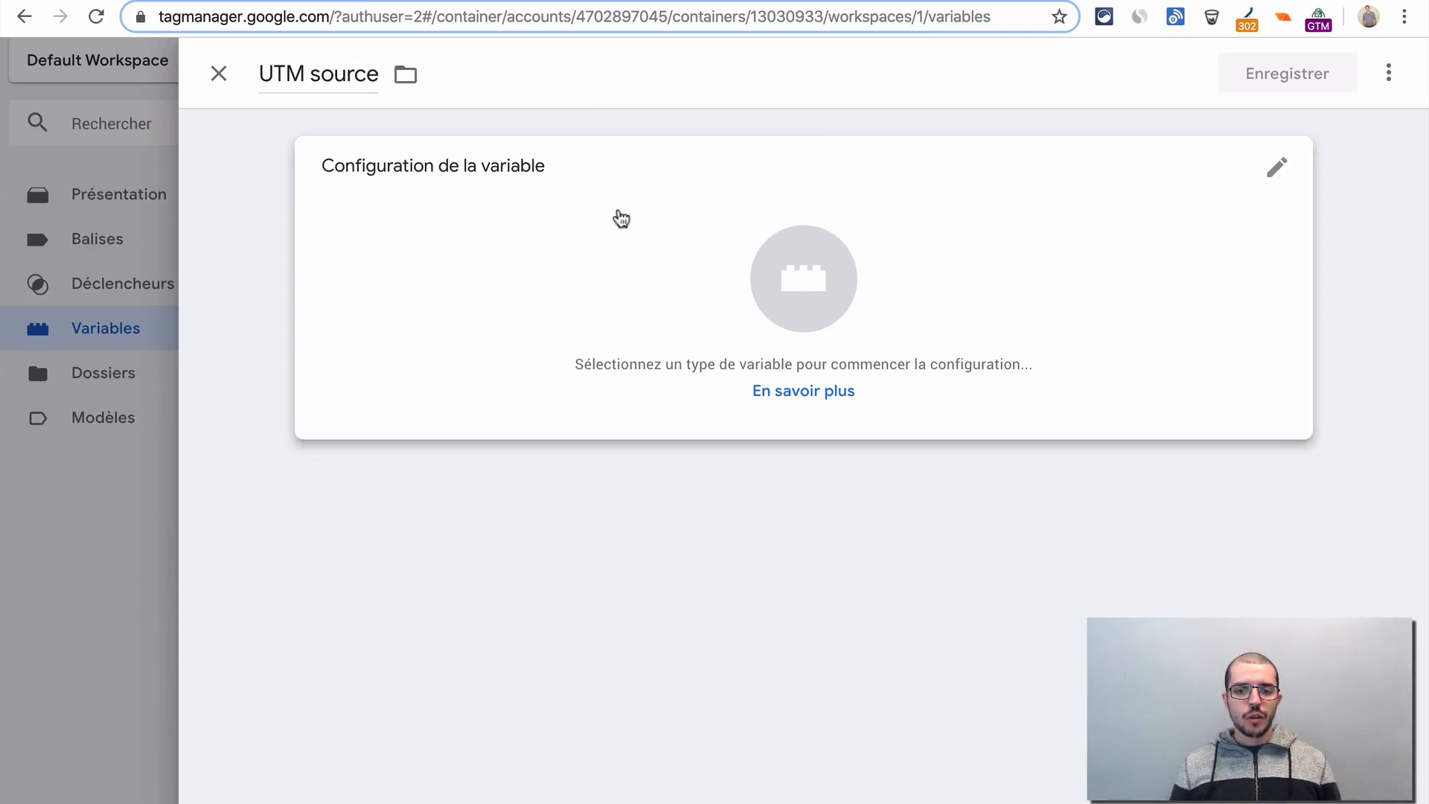
# - Look through the available variable types and set the UTM source variable's type to URL
pyautogui.click(619, 216)
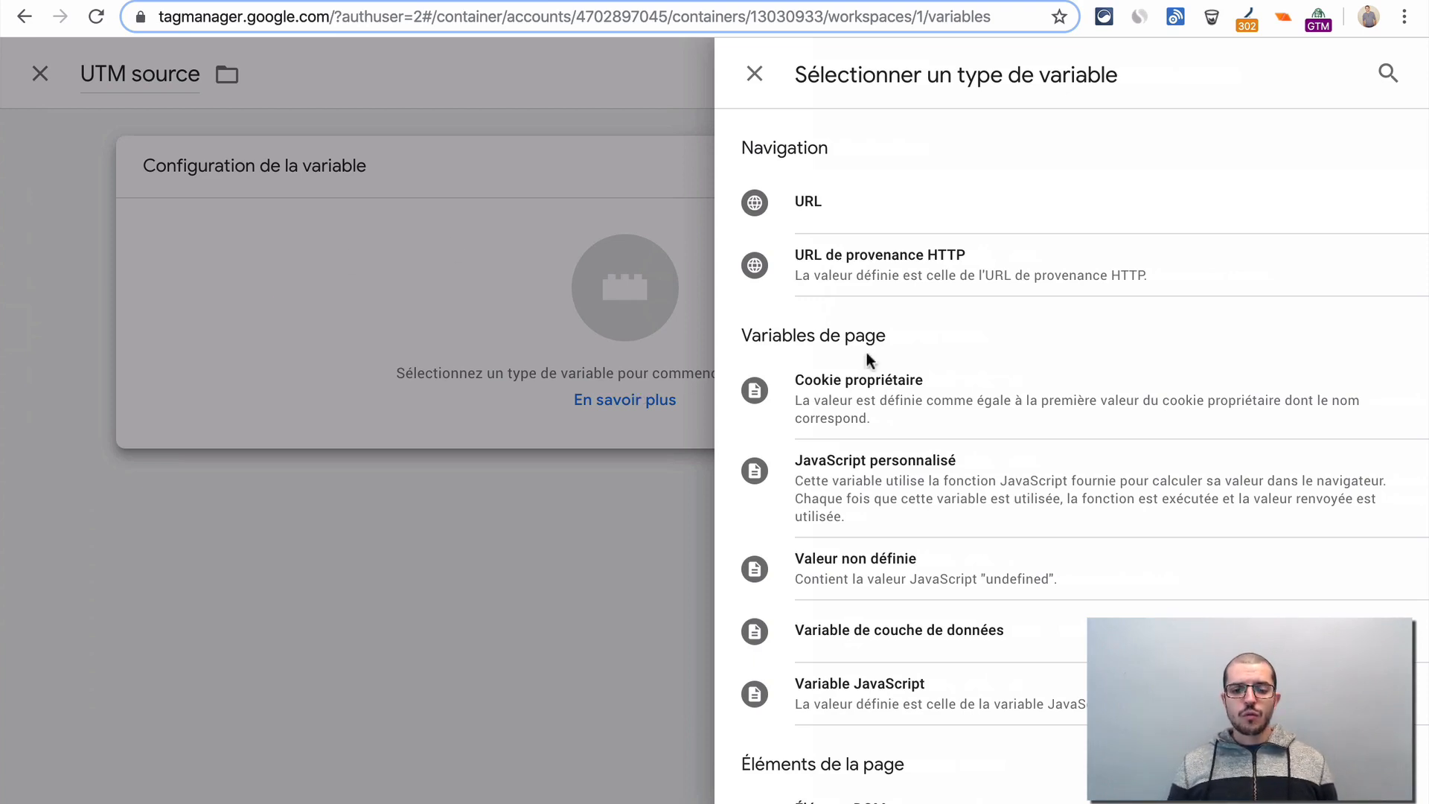
pyautogui.scroll(-2, 945, 488)
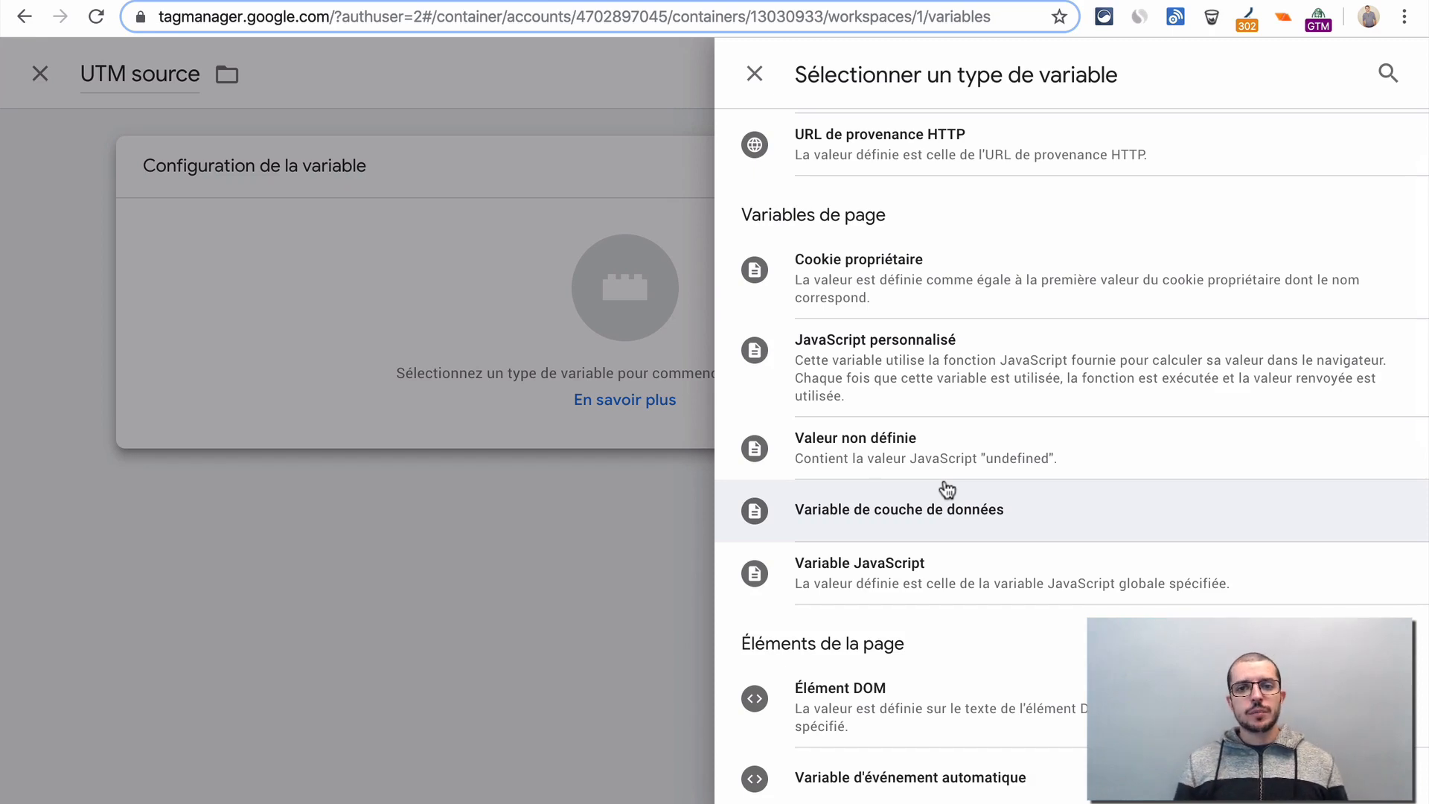
pyautogui.scroll(2, 947, 488)
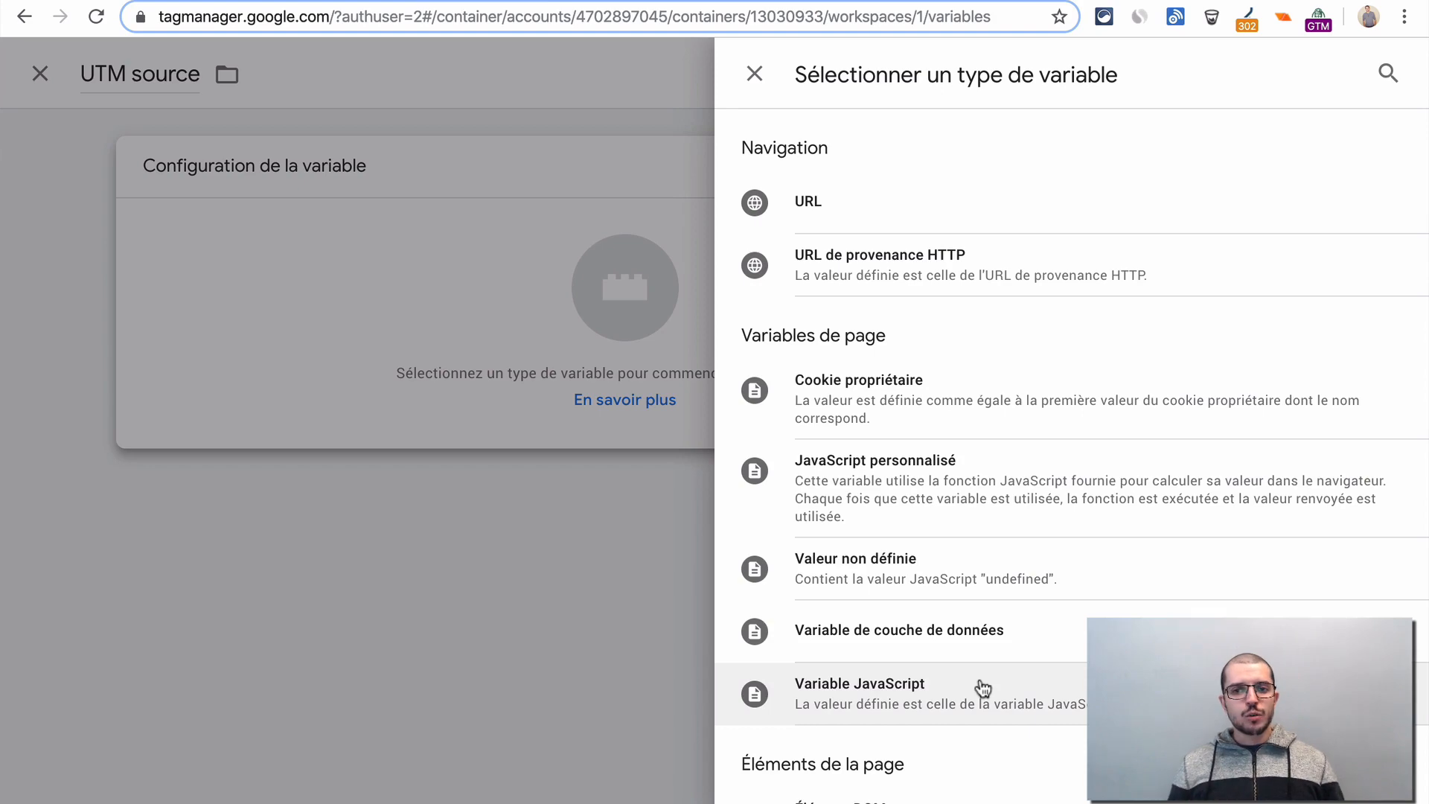
pyautogui.scroll(-7, 982, 688)
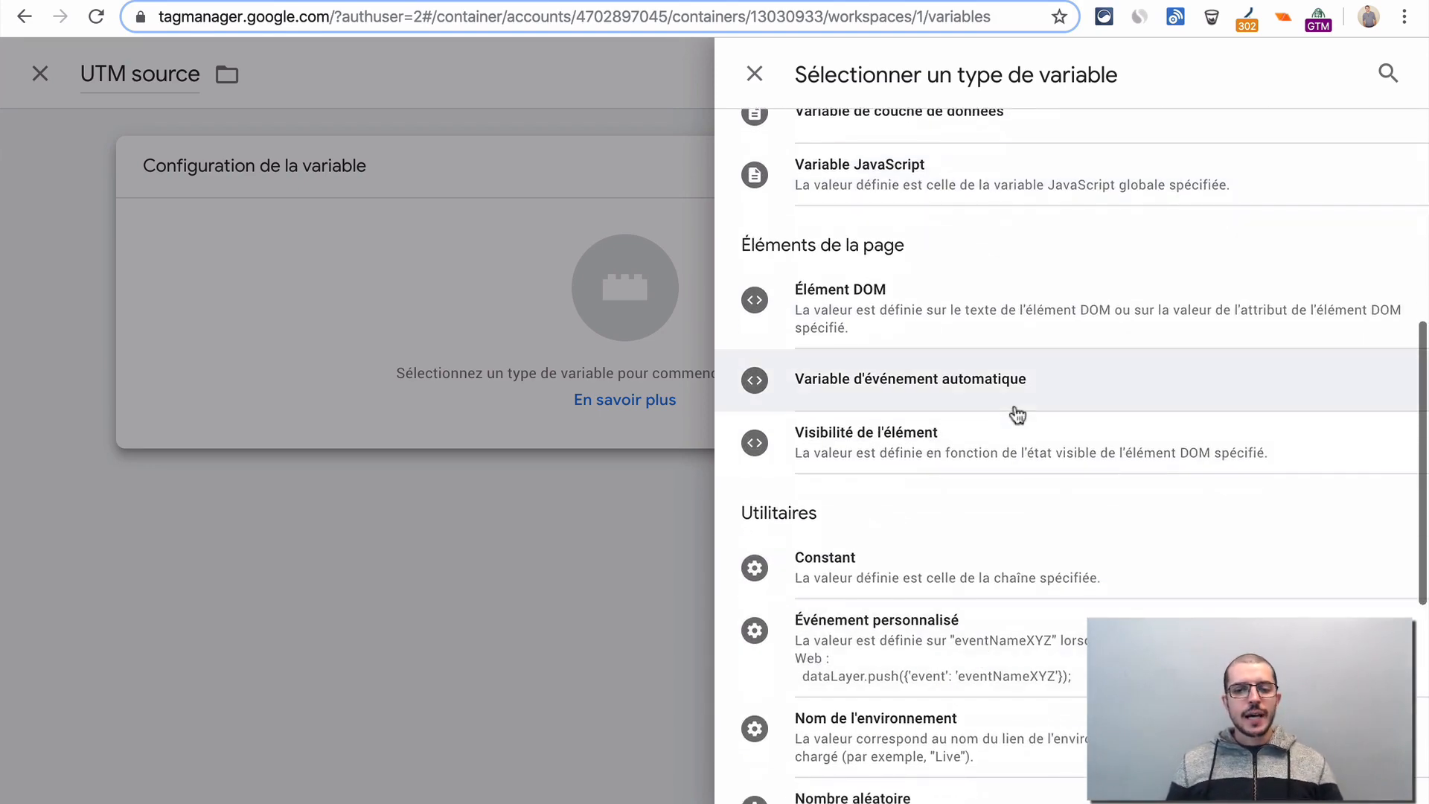
pyautogui.scroll(-7, 1017, 414)
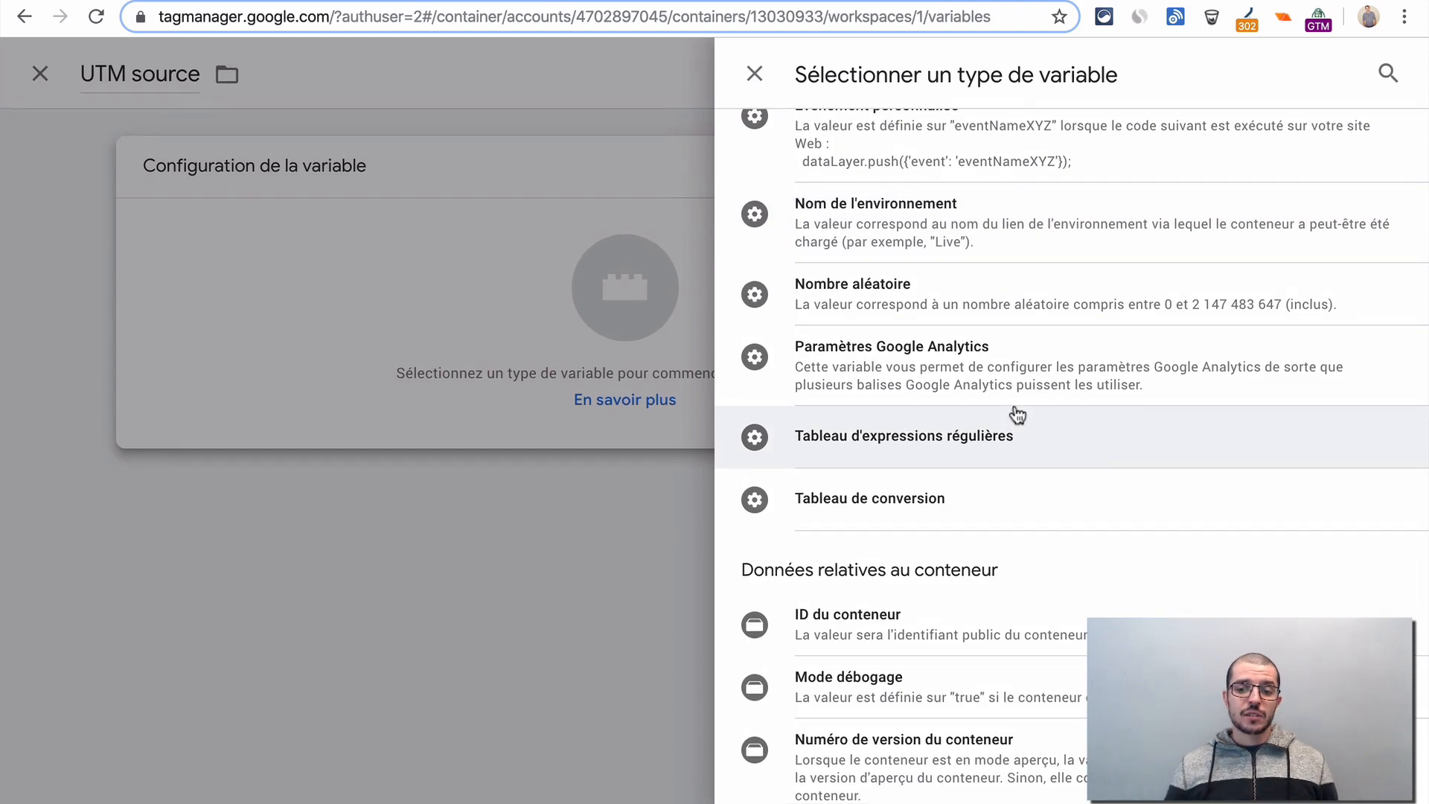
pyautogui.scroll(14, 1017, 415)
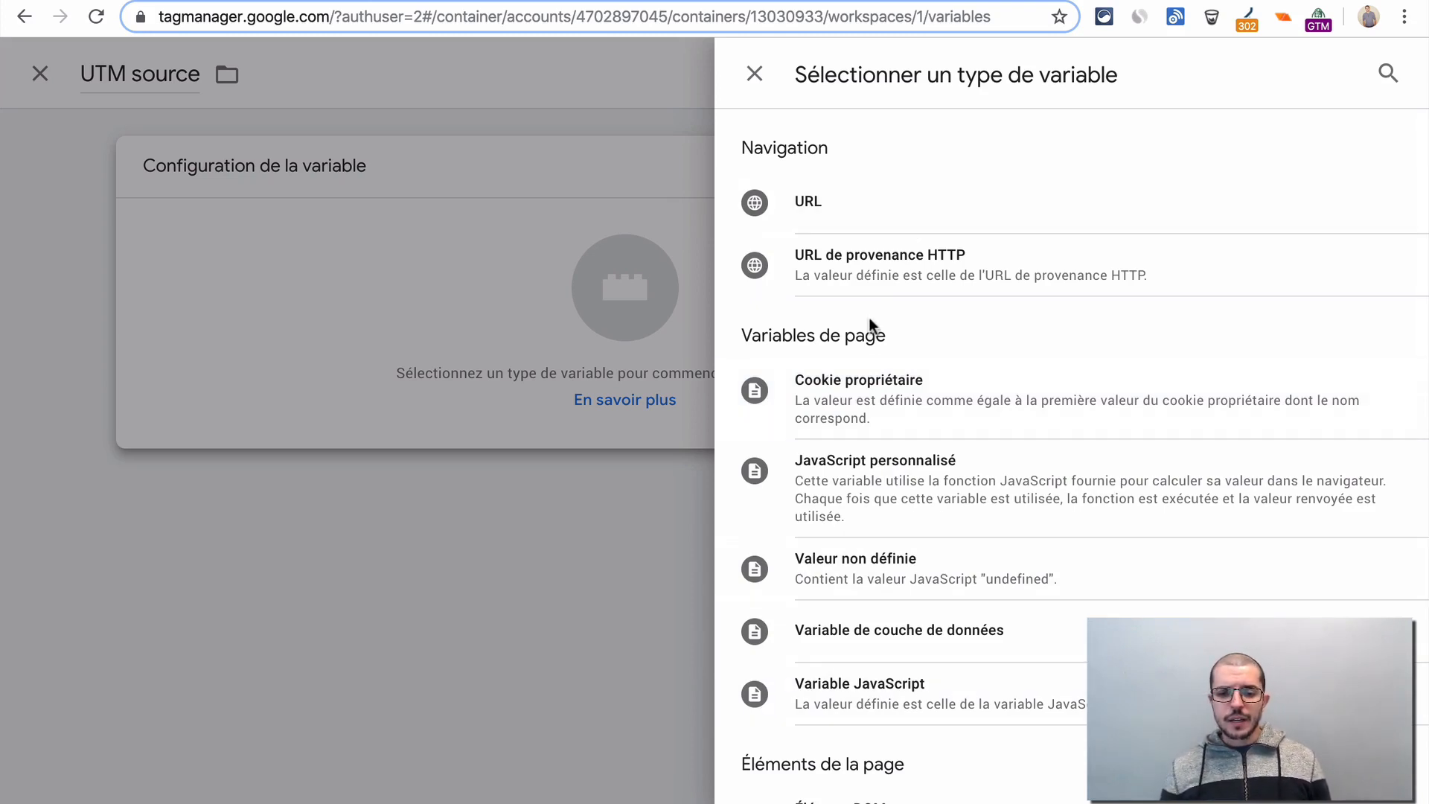
pyautogui.scroll(-5, 871, 325)
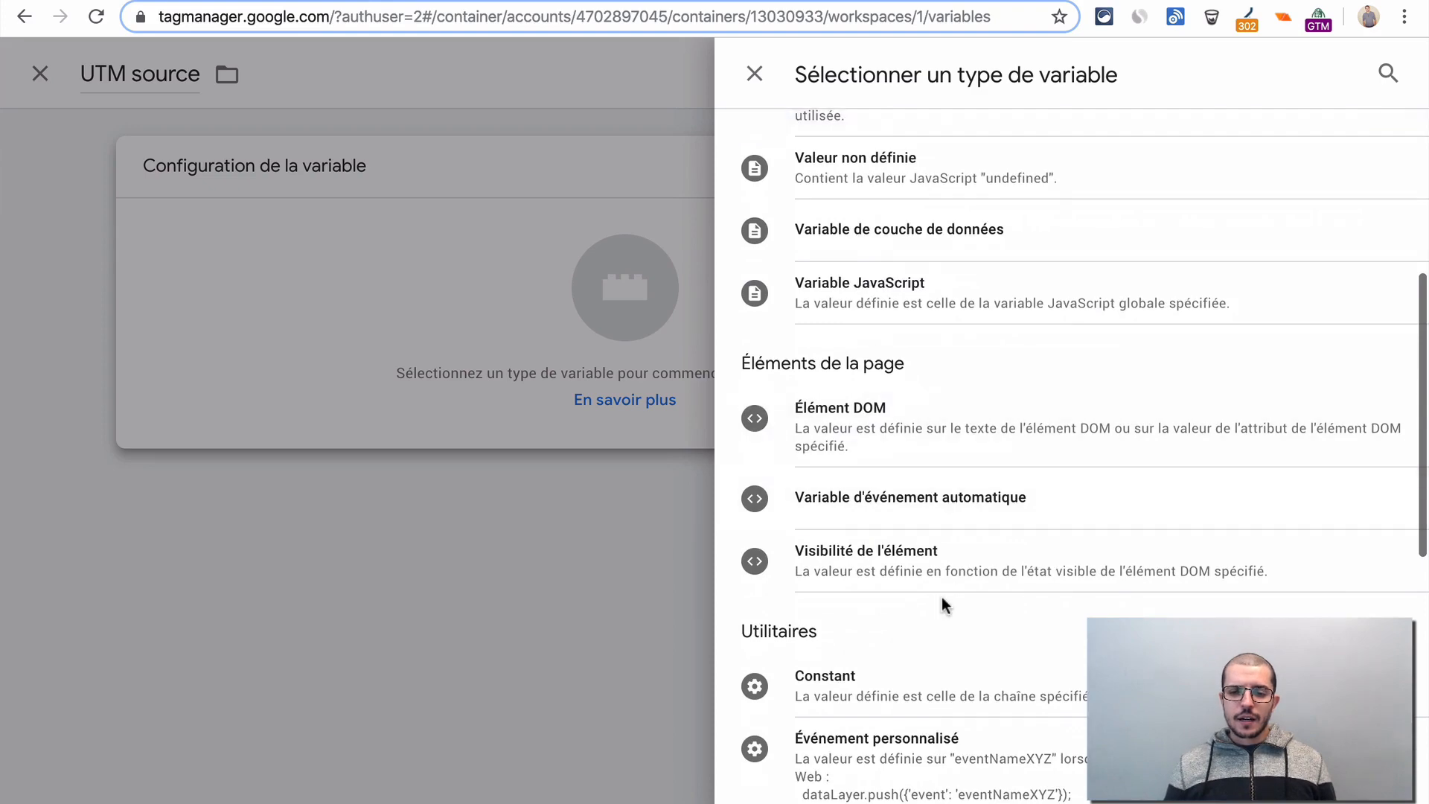
pyautogui.scroll(-4, 941, 603)
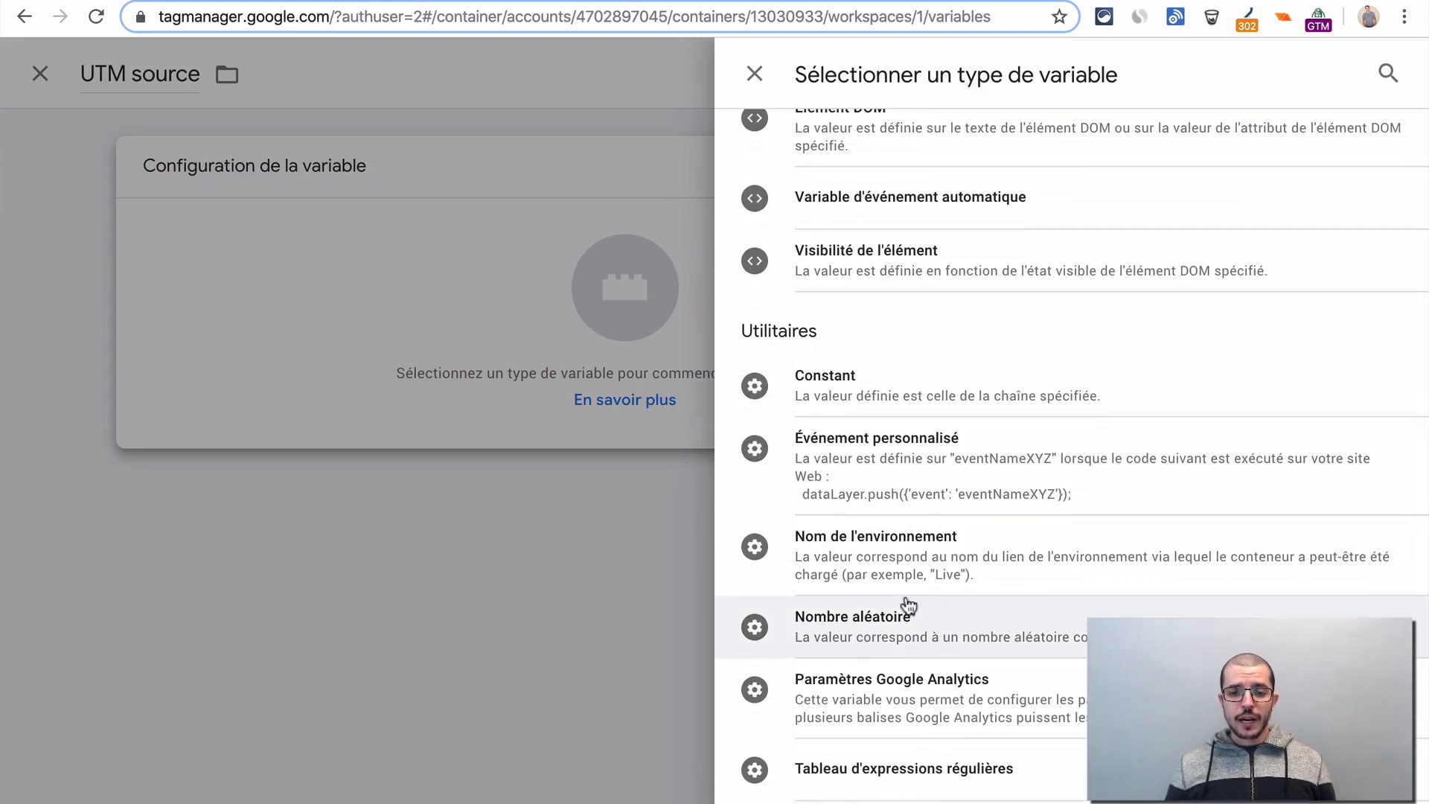
pyautogui.scroll(10, 957, 306)
pyautogui.click(925, 210)
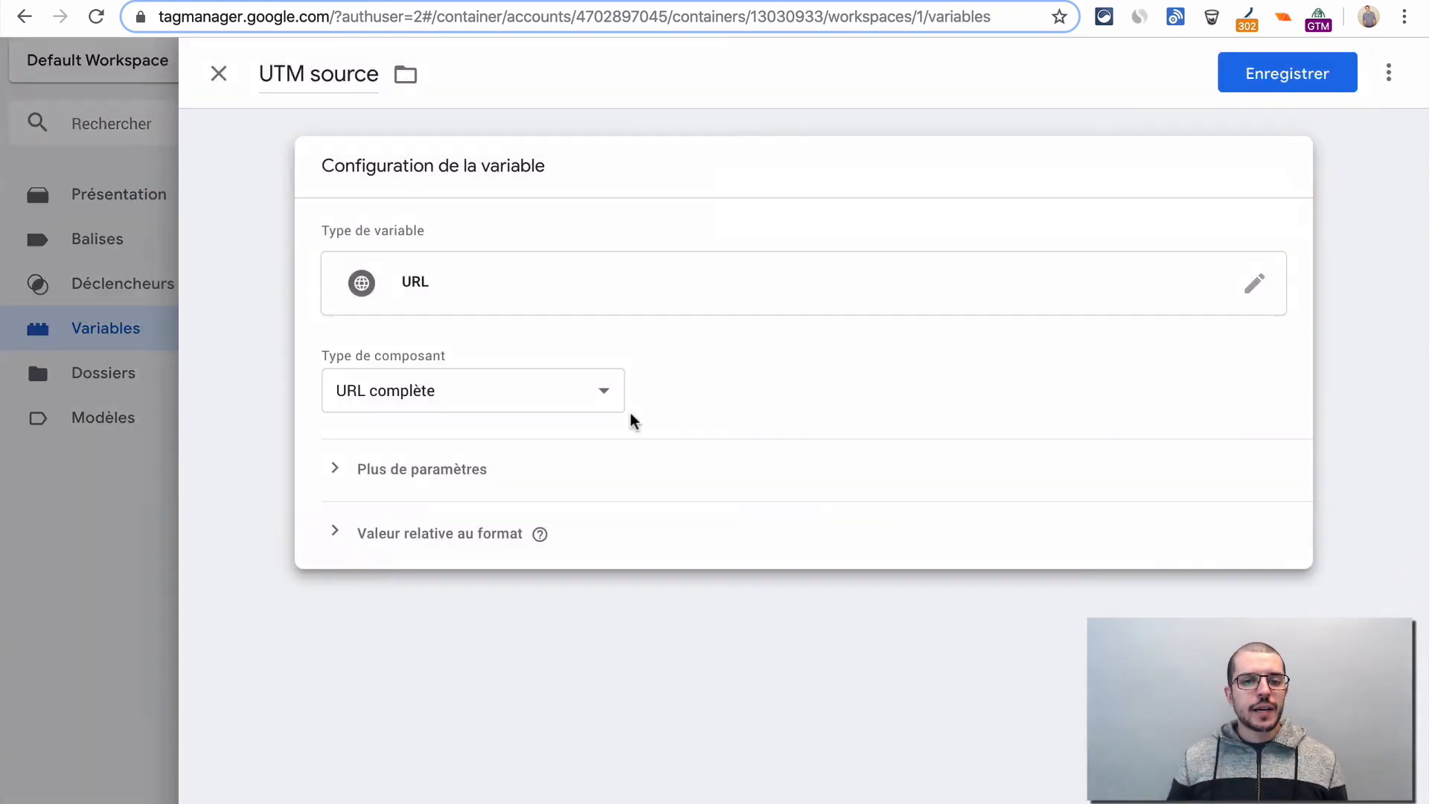
# - Set the variable's component type to Requête with the query key utm_source
pyautogui.click(545, 393)
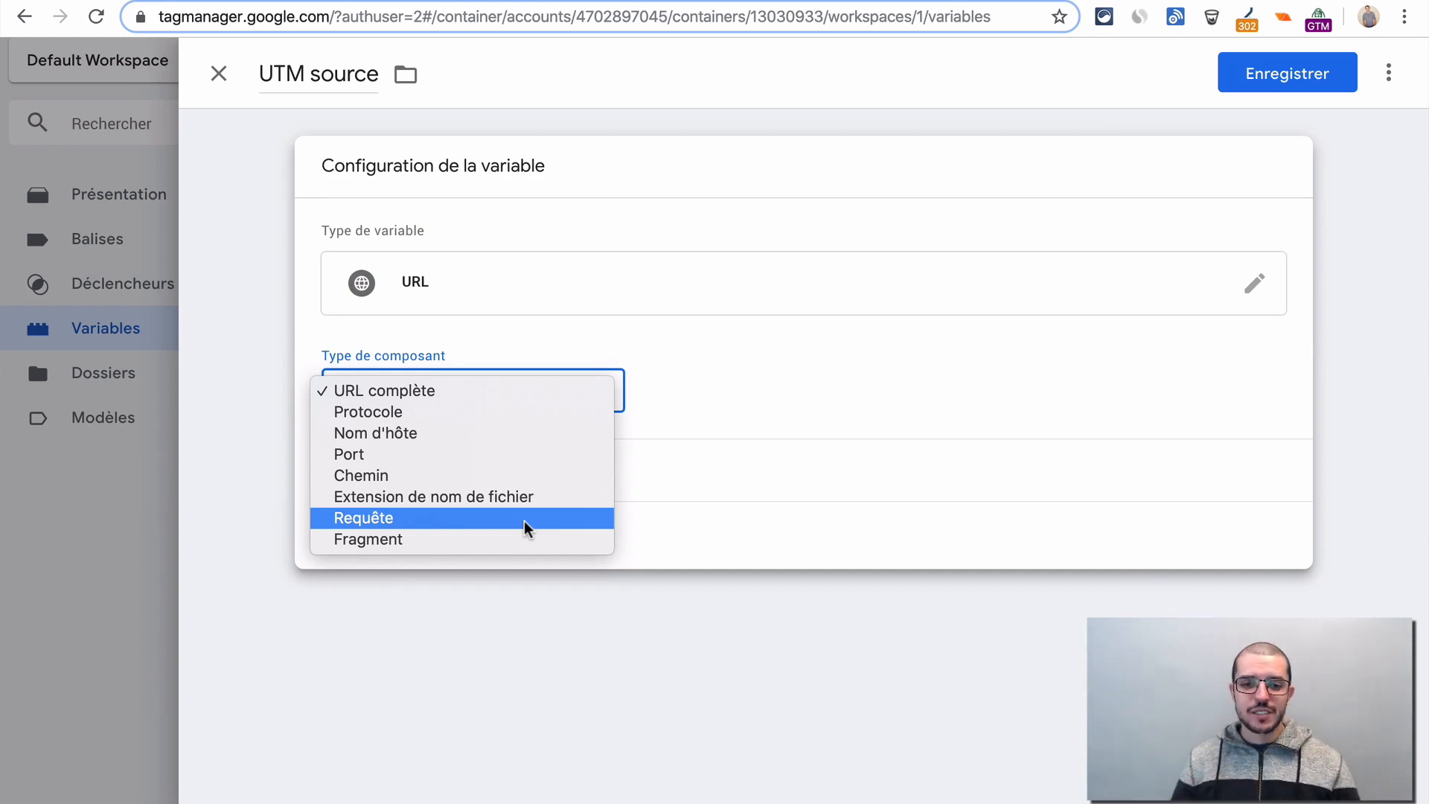
pyautogui.click(411, 521)
pyautogui.click(422, 472)
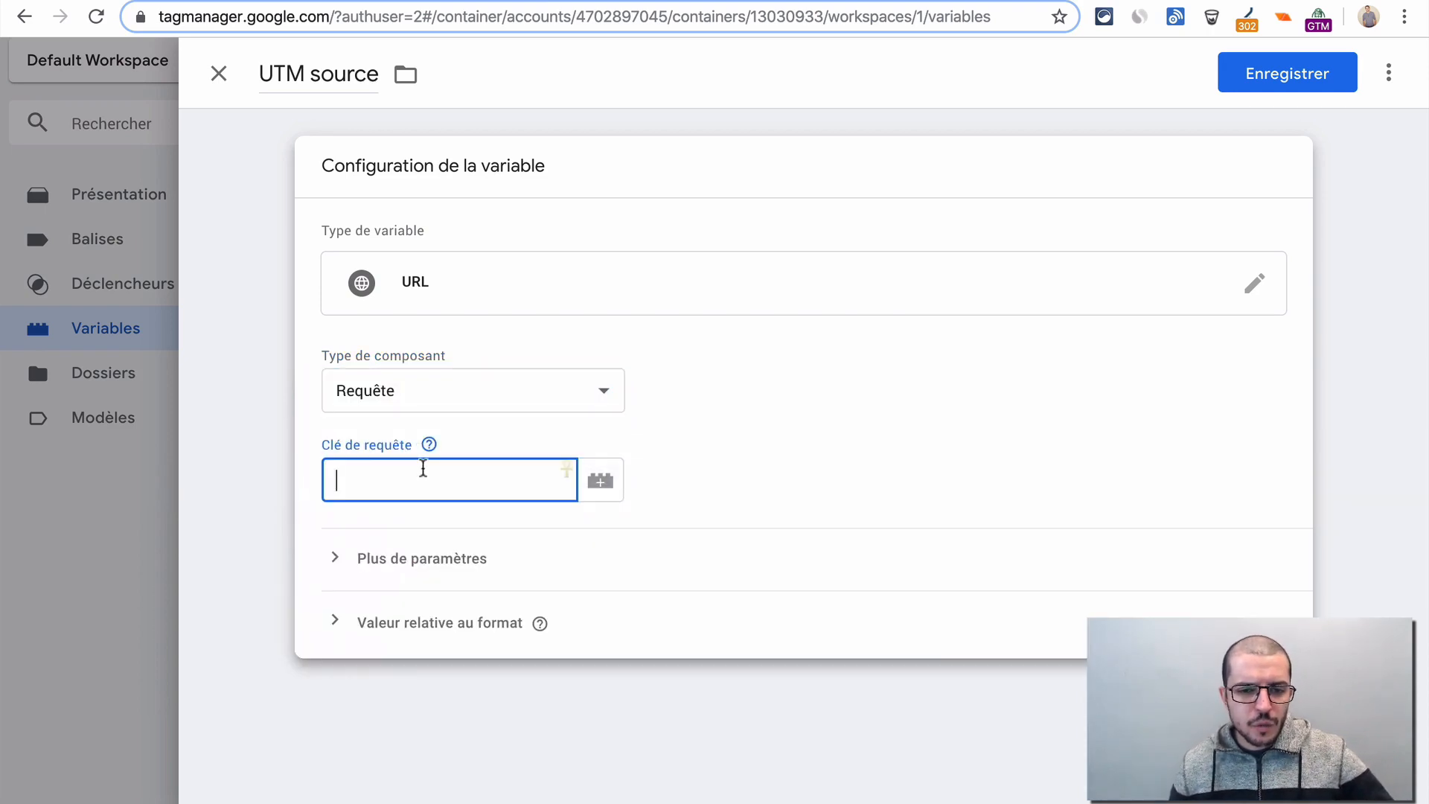
pyautogui.click(429, 444)
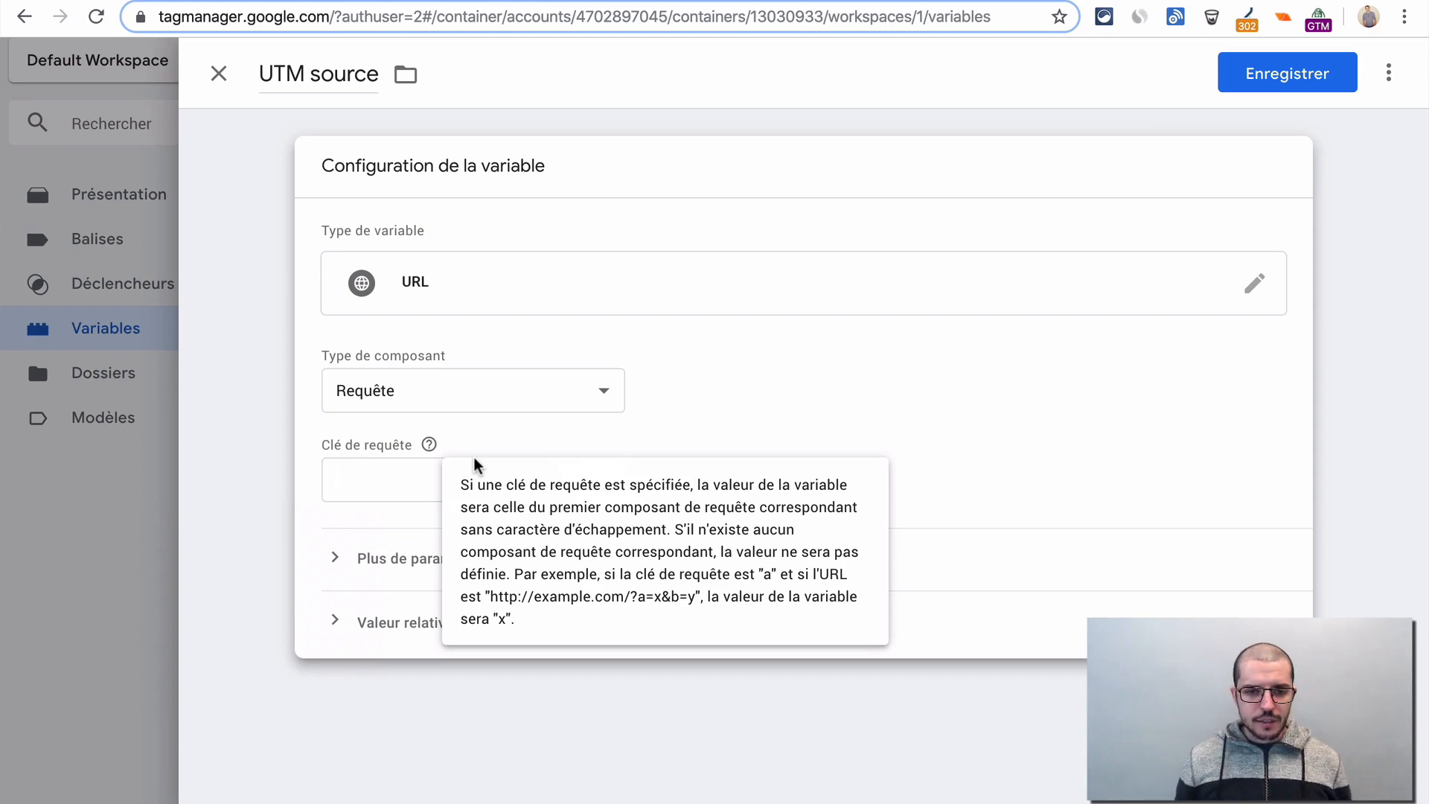
pyautogui.click(351, 480)
pyautogui.write('utm_source')
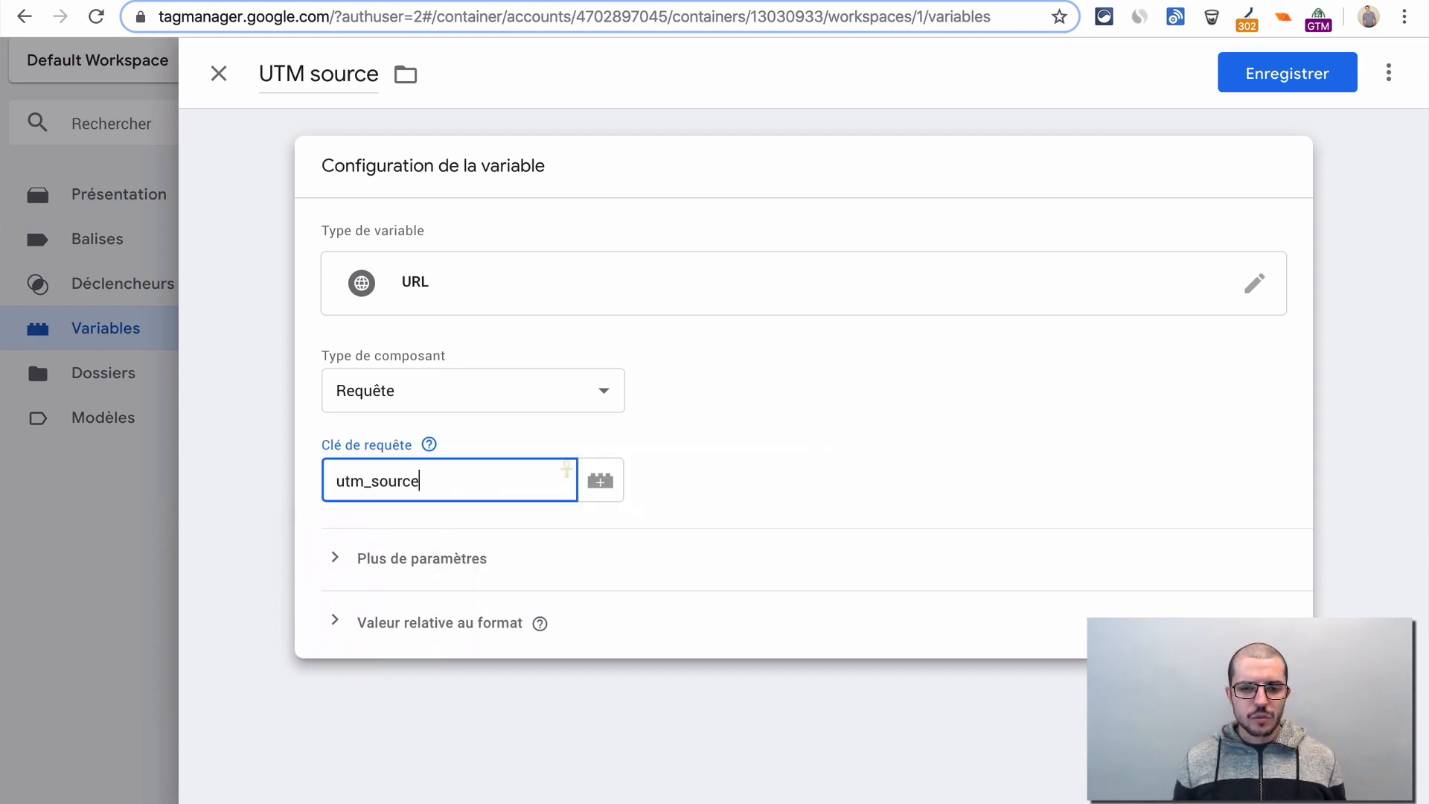
pyautogui.press('Tab')
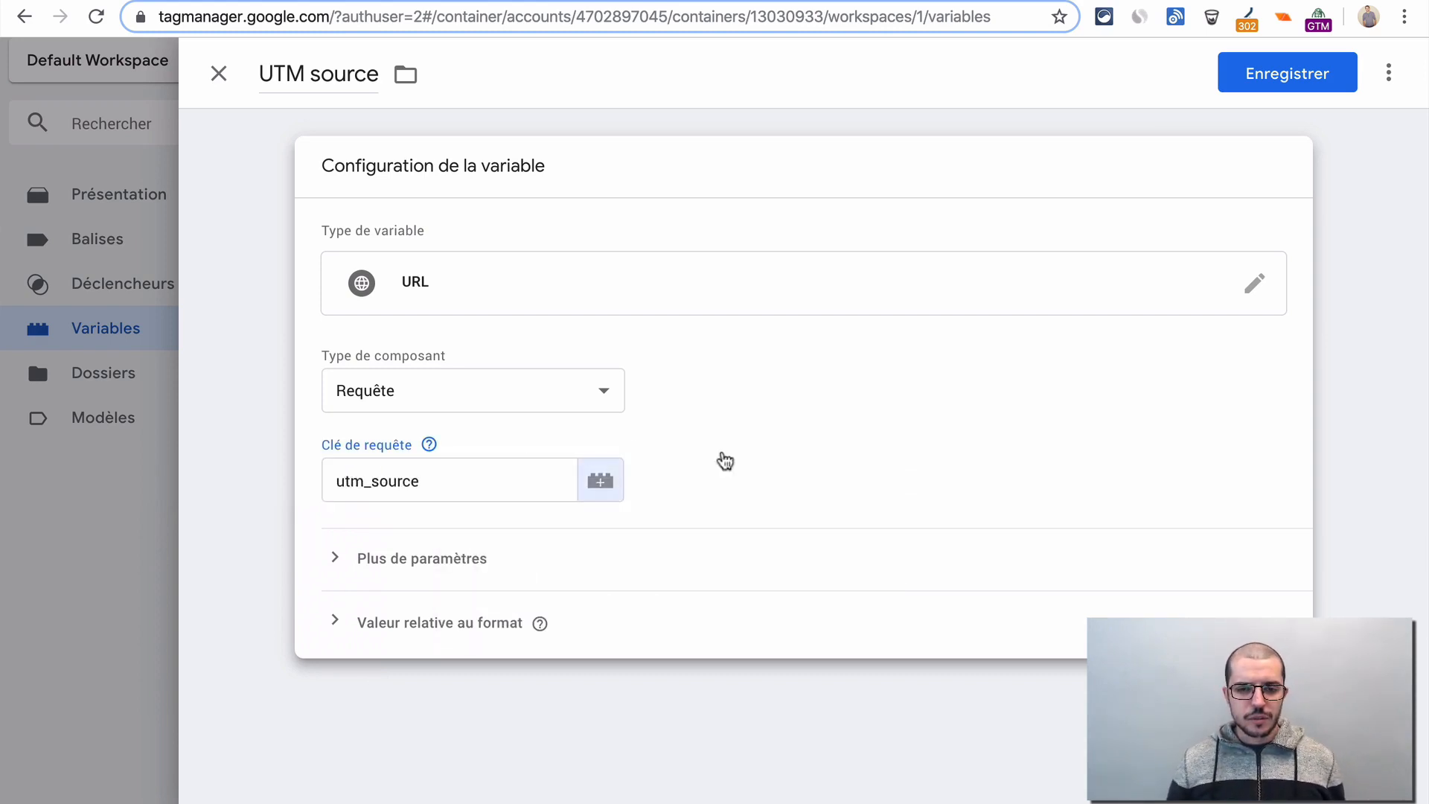
pyautogui.click(787, 448)
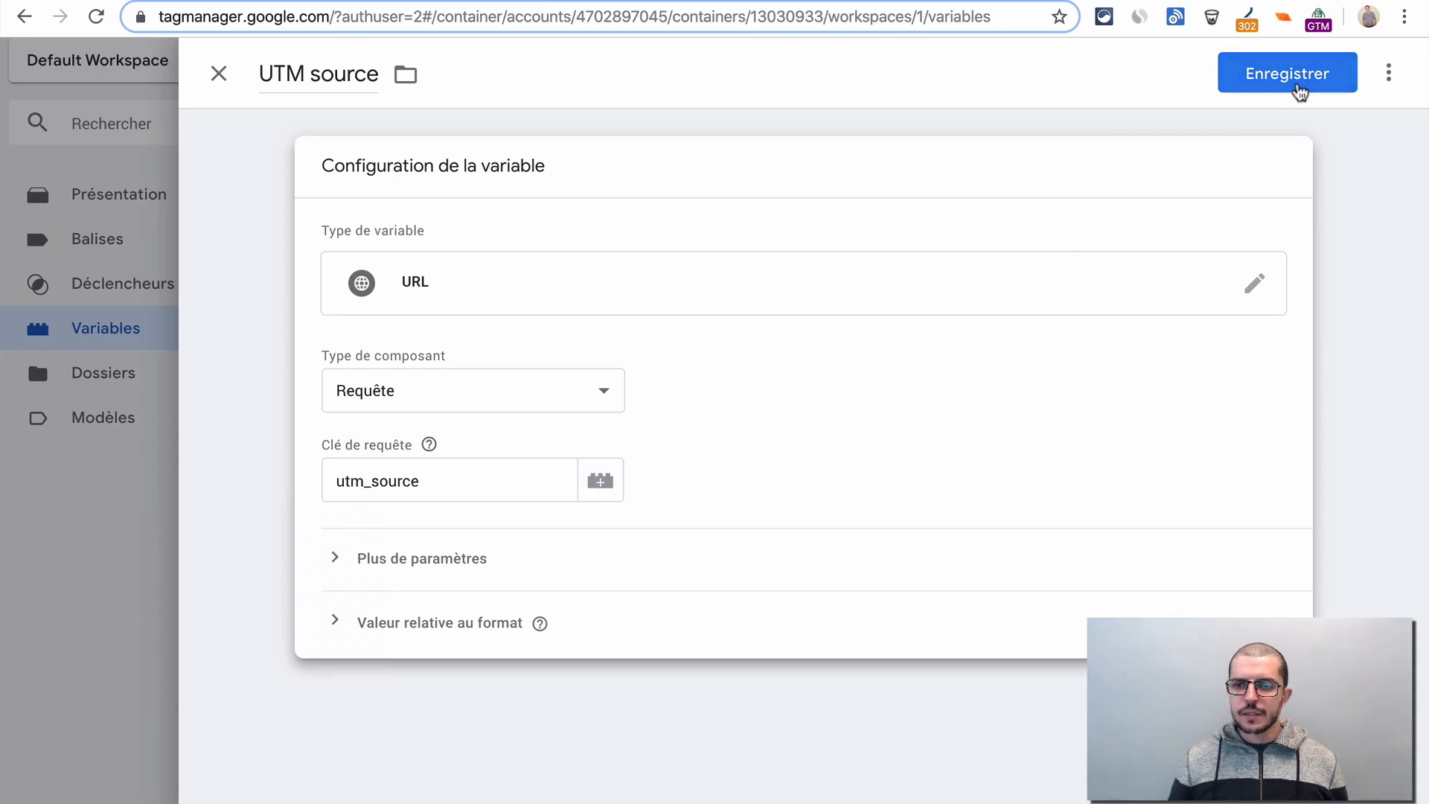
# - Save the UTM source variable and review the workspace's list of variables
pyautogui.click(1294, 86)
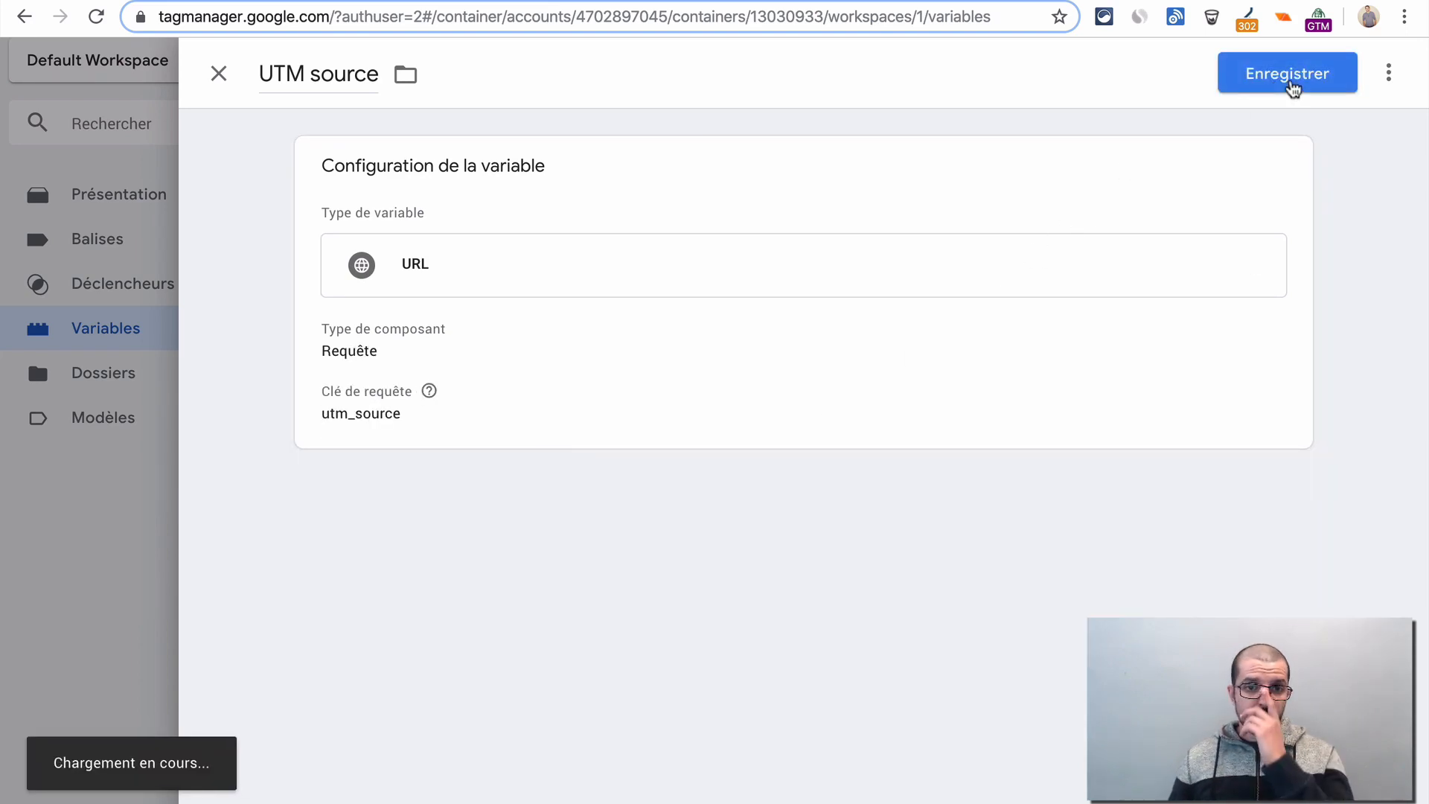
pyautogui.scroll(2, 679, 425)
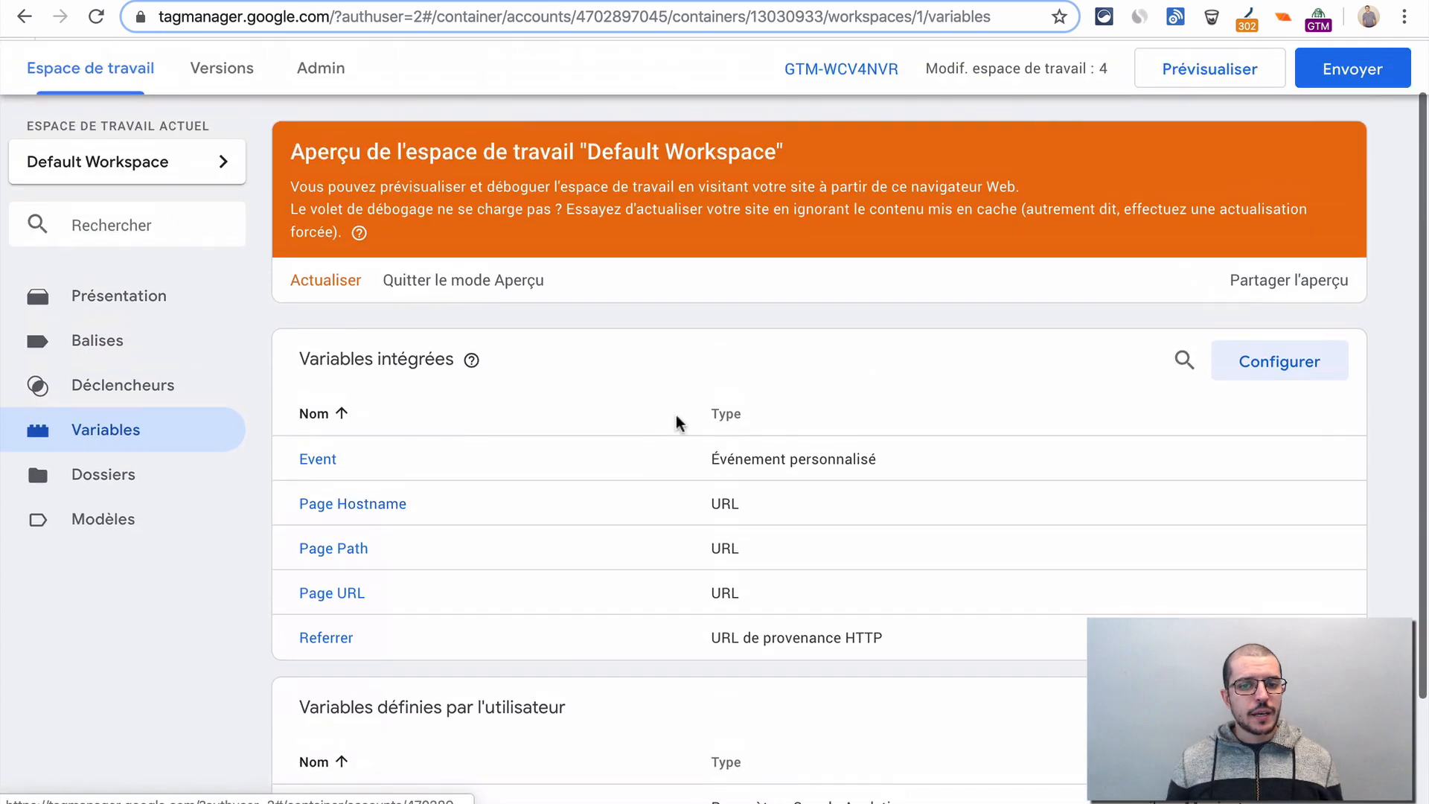
pyautogui.scroll(-2, 443, 551)
pyautogui.scroll(3, 444, 551)
pyautogui.scroll(-3, 439, 551)
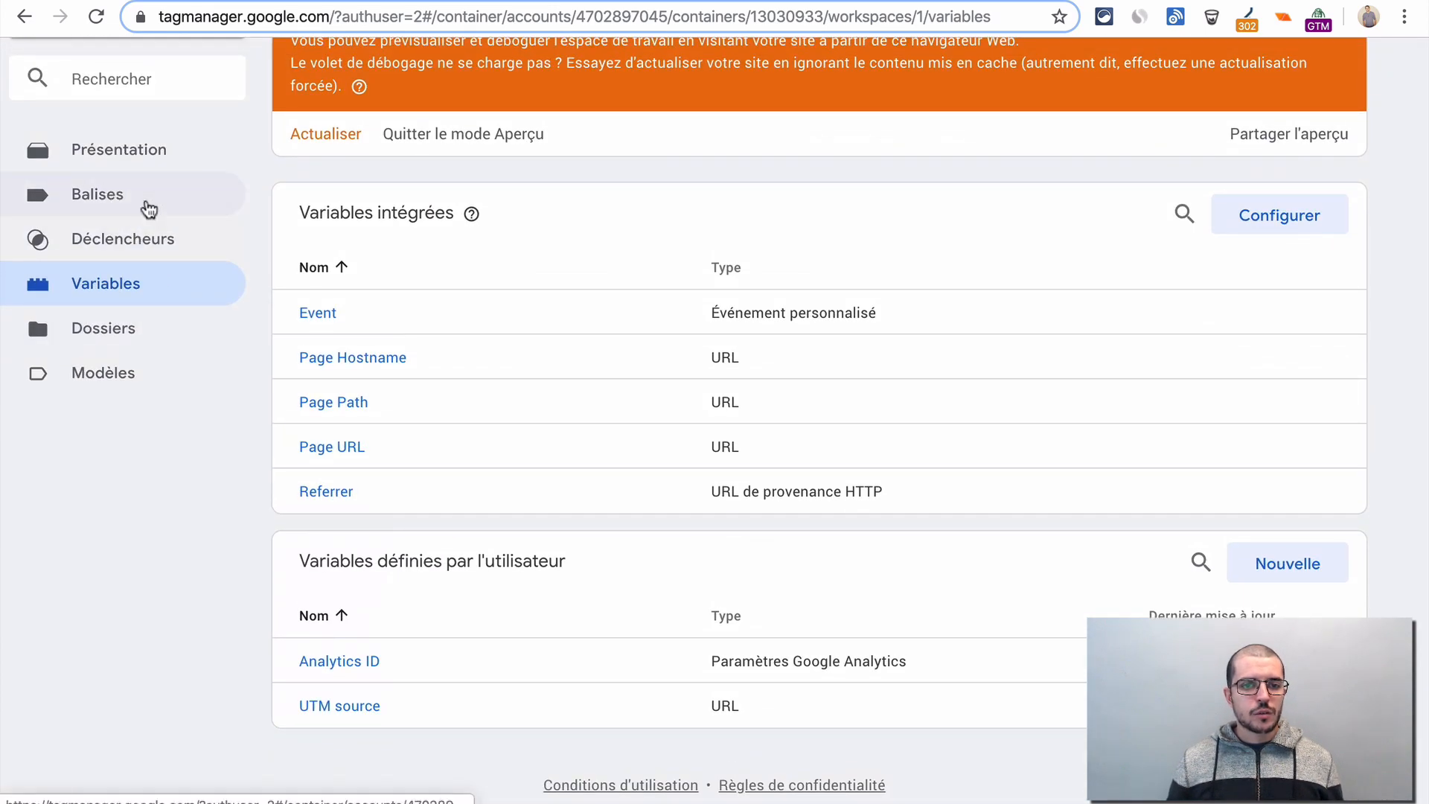
# - Open the Google Analytics tag and remove its Page collections trigger
pyautogui.click(143, 200)
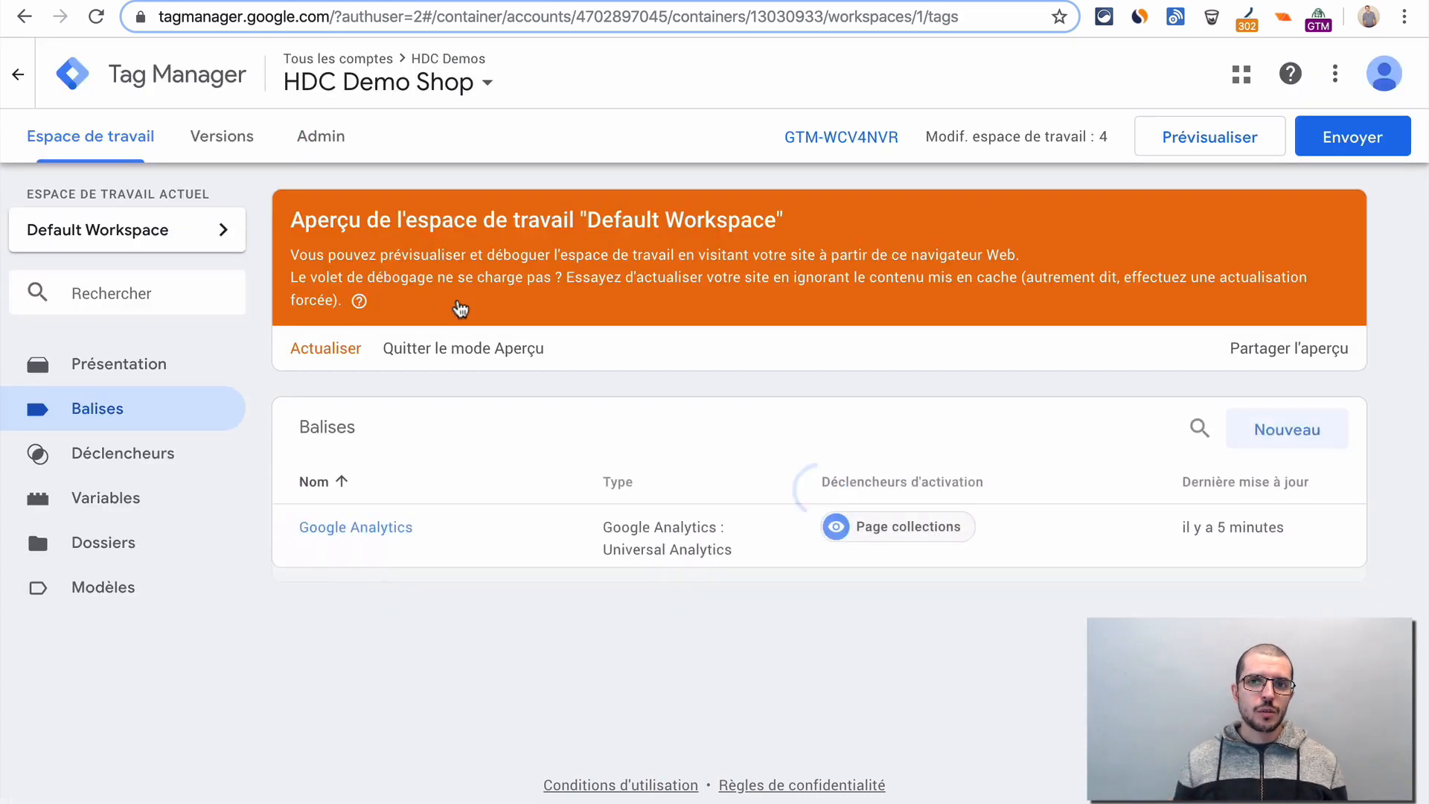
pyautogui.click(362, 525)
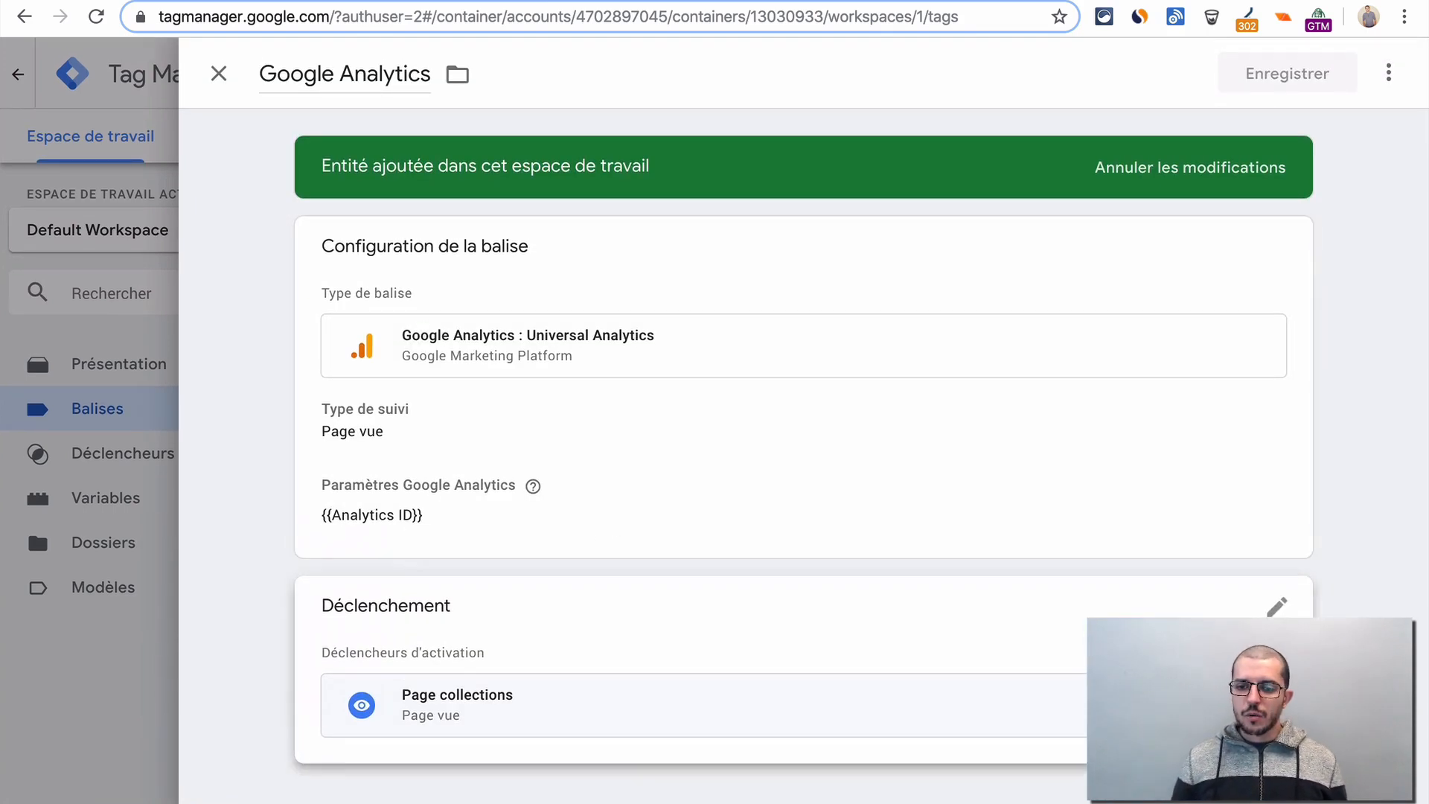
pyautogui.click(930, 693)
pyautogui.click(1255, 674)
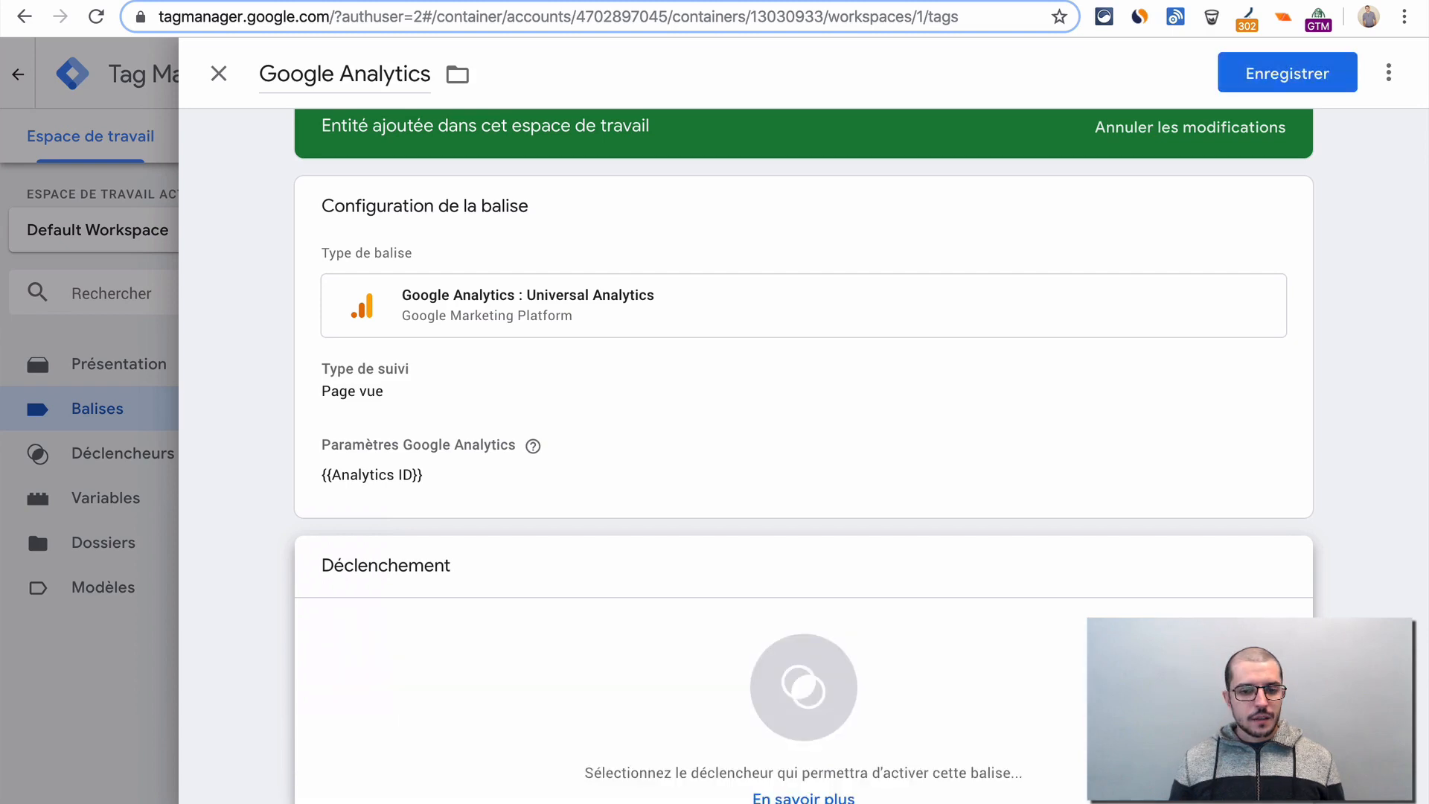
pyautogui.scroll(-1, 826, 658)
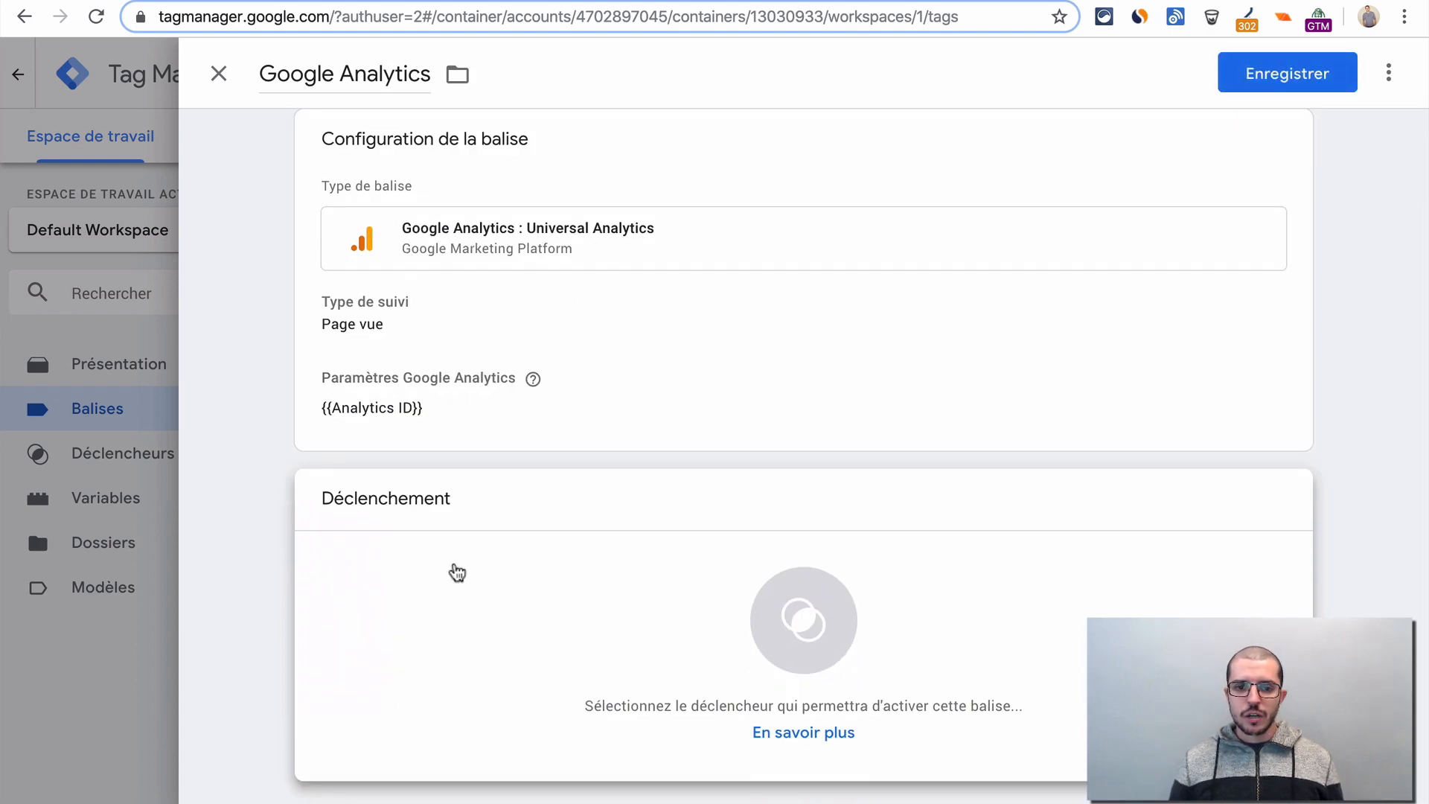
# - Start a new trigger for the Google Analytics tag and name it UTM Source Facebook
pyautogui.click(457, 573)
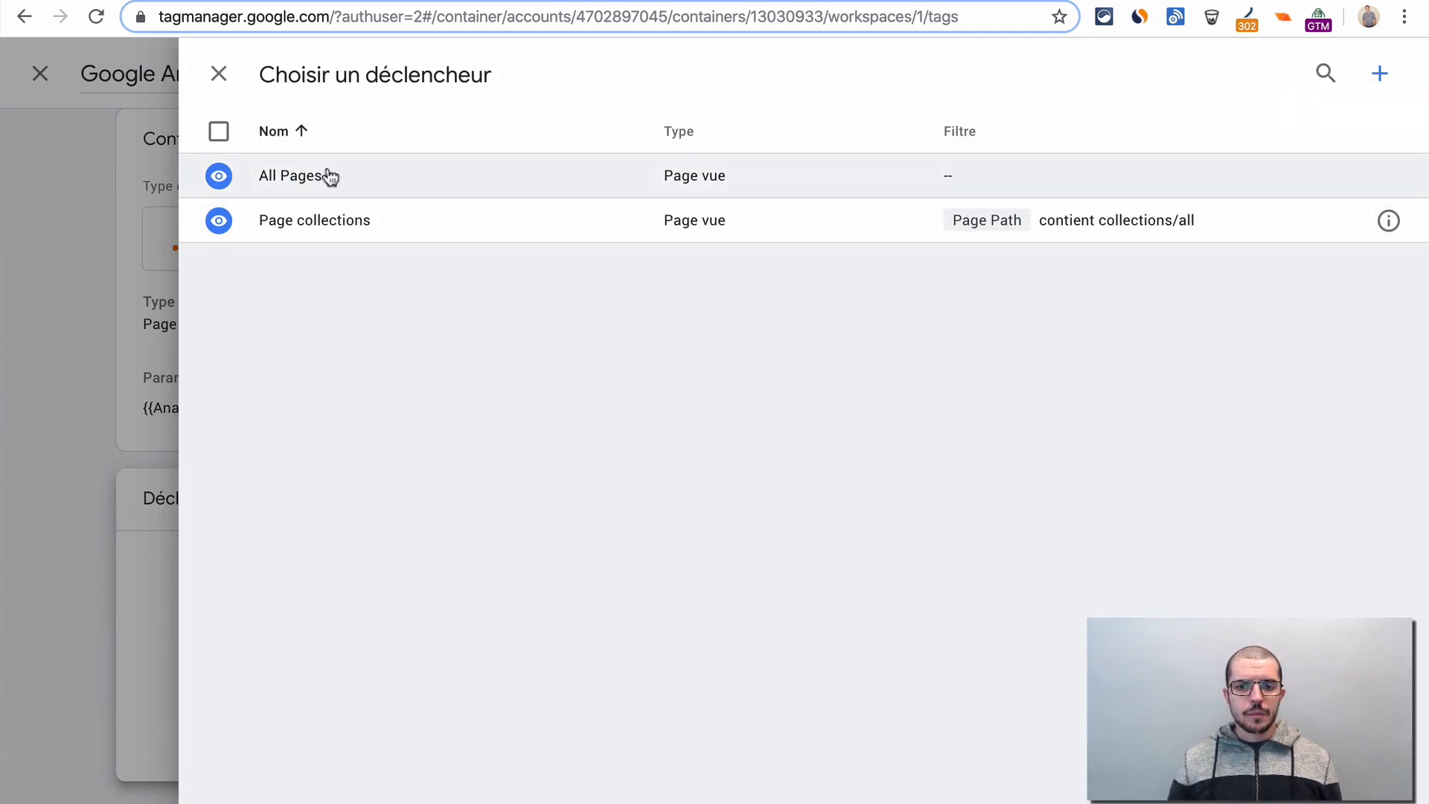
pyautogui.click(1380, 73)
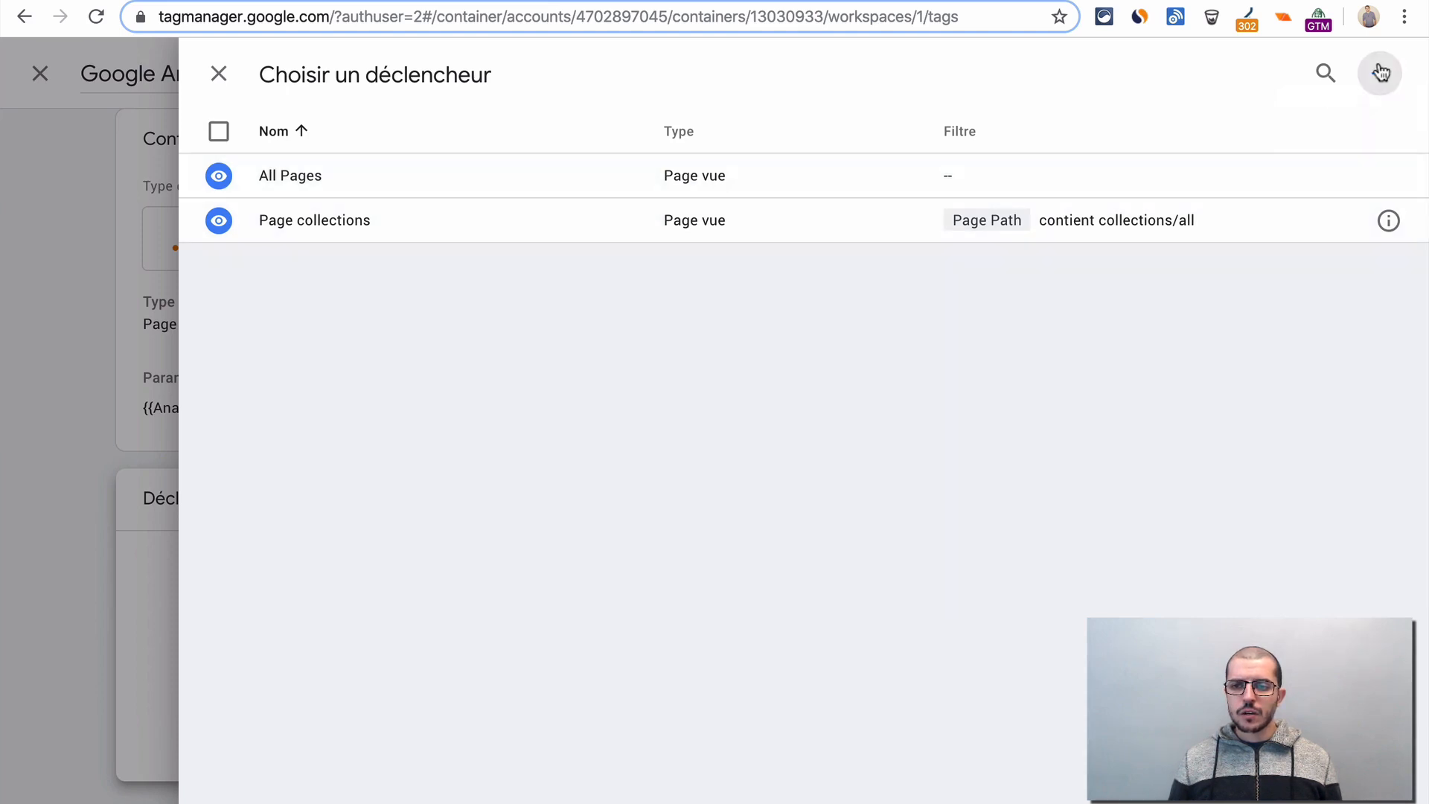
pyautogui.click(339, 71)
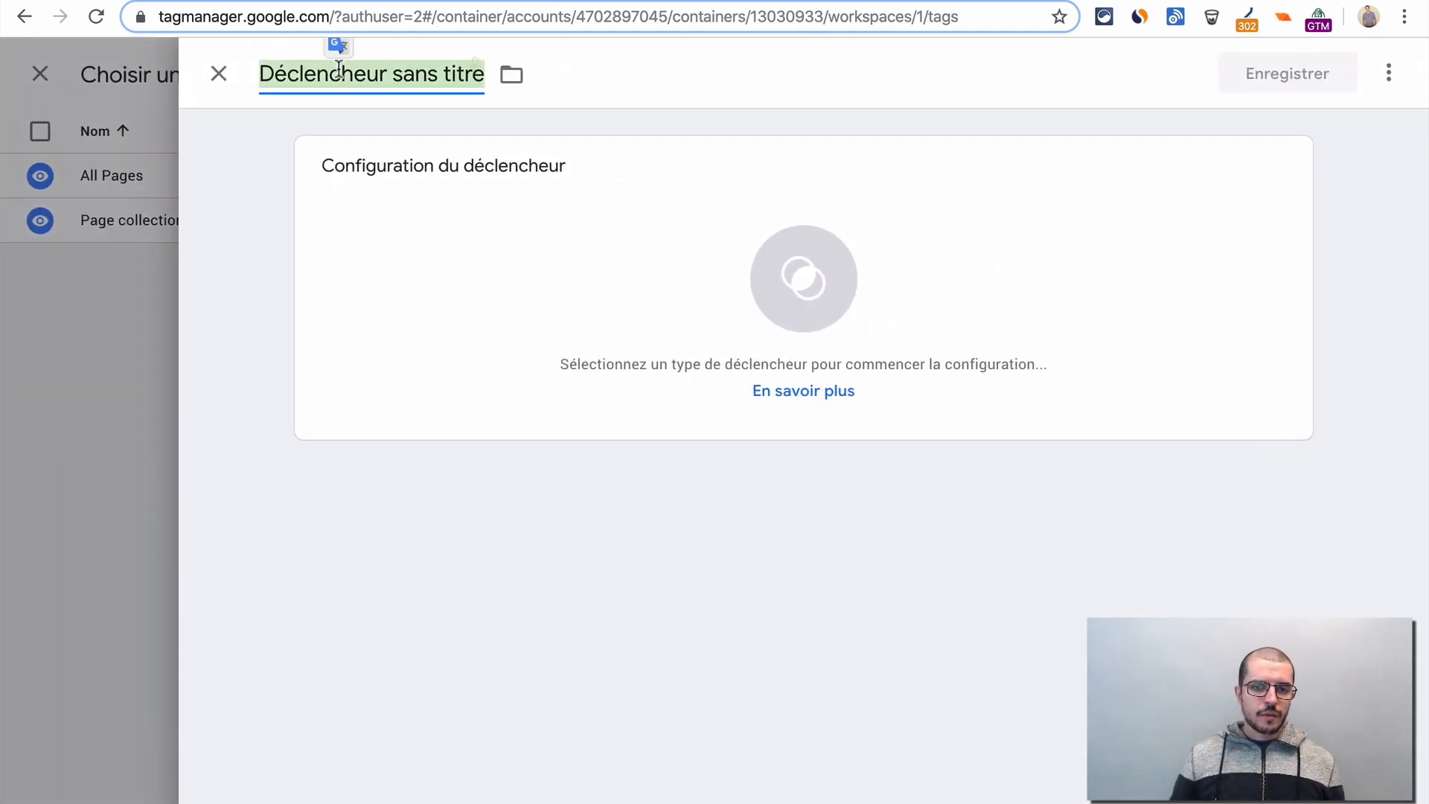
pyautogui.write('UT')
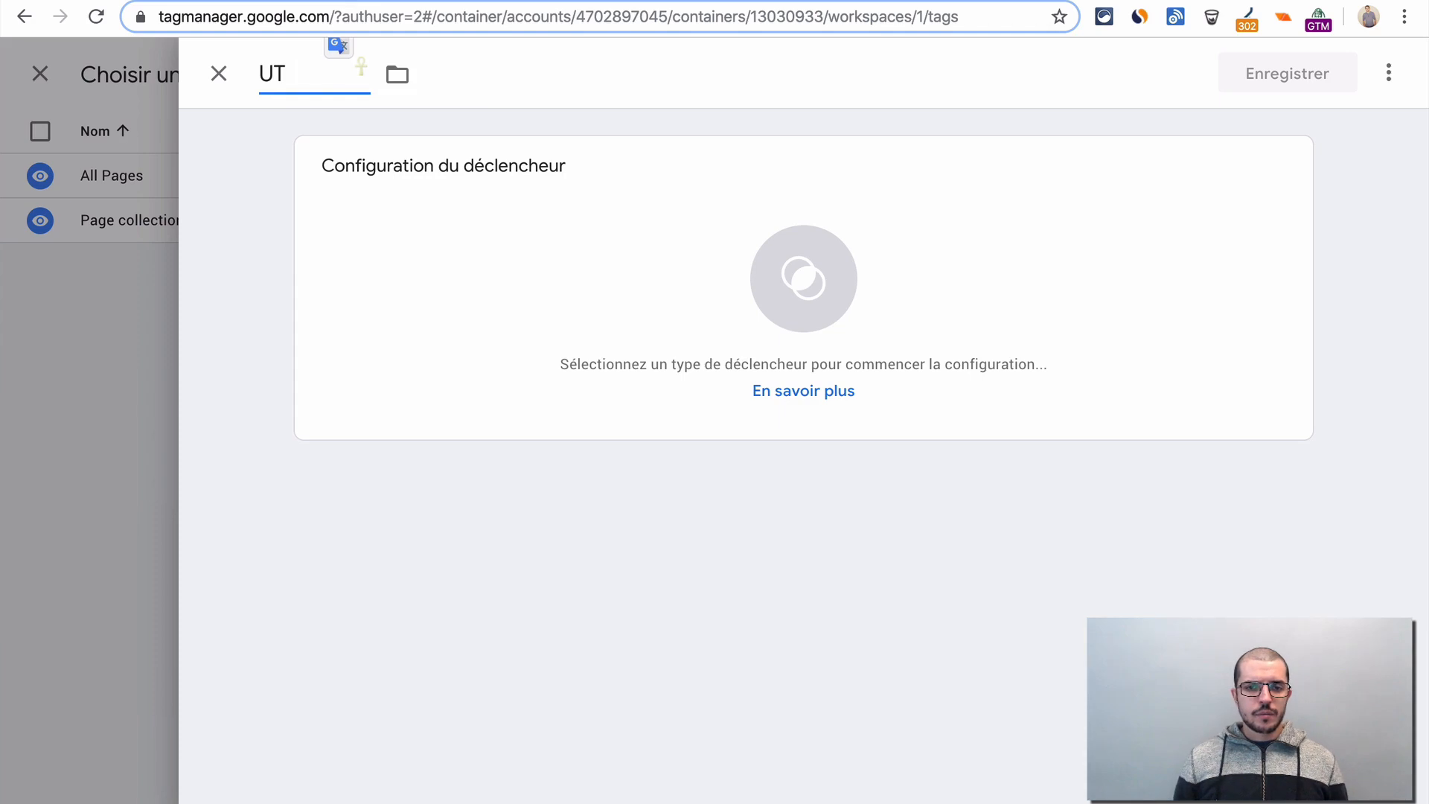
pyautogui.write('M Sourc')
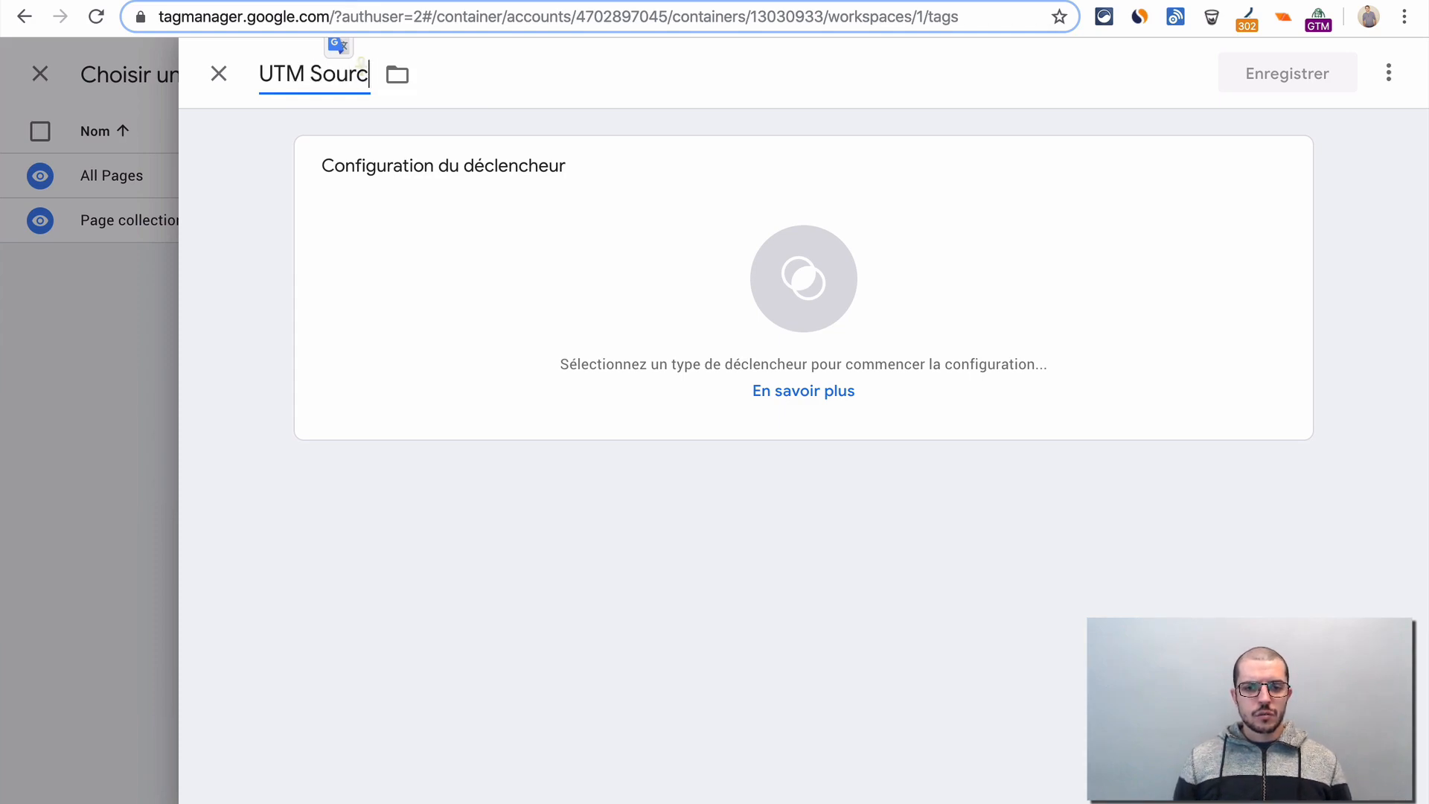
pyautogui.write('e Facebook')
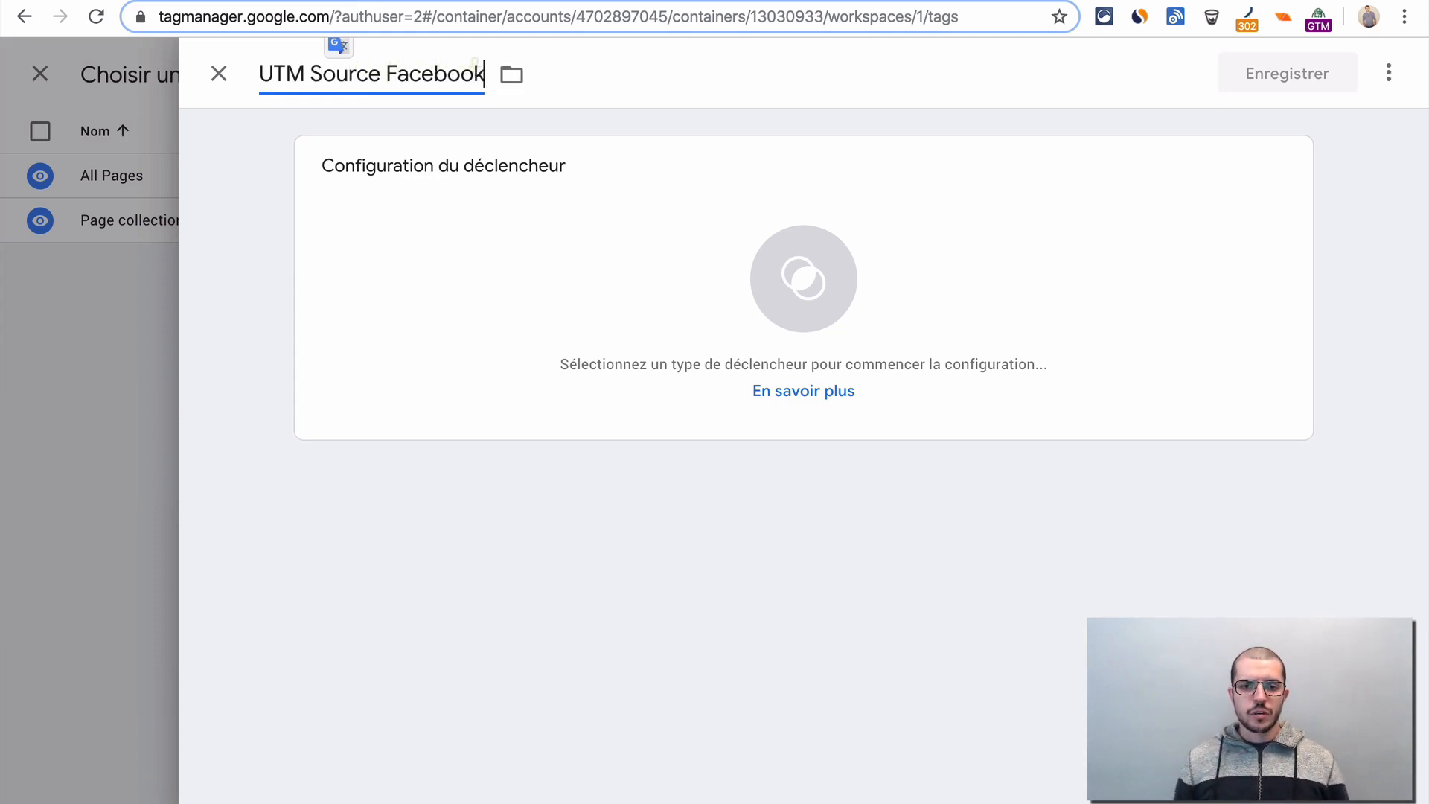
# - Set the trigger type to Page vue and restrict it to Certaines pages vues
pyautogui.click(510, 259)
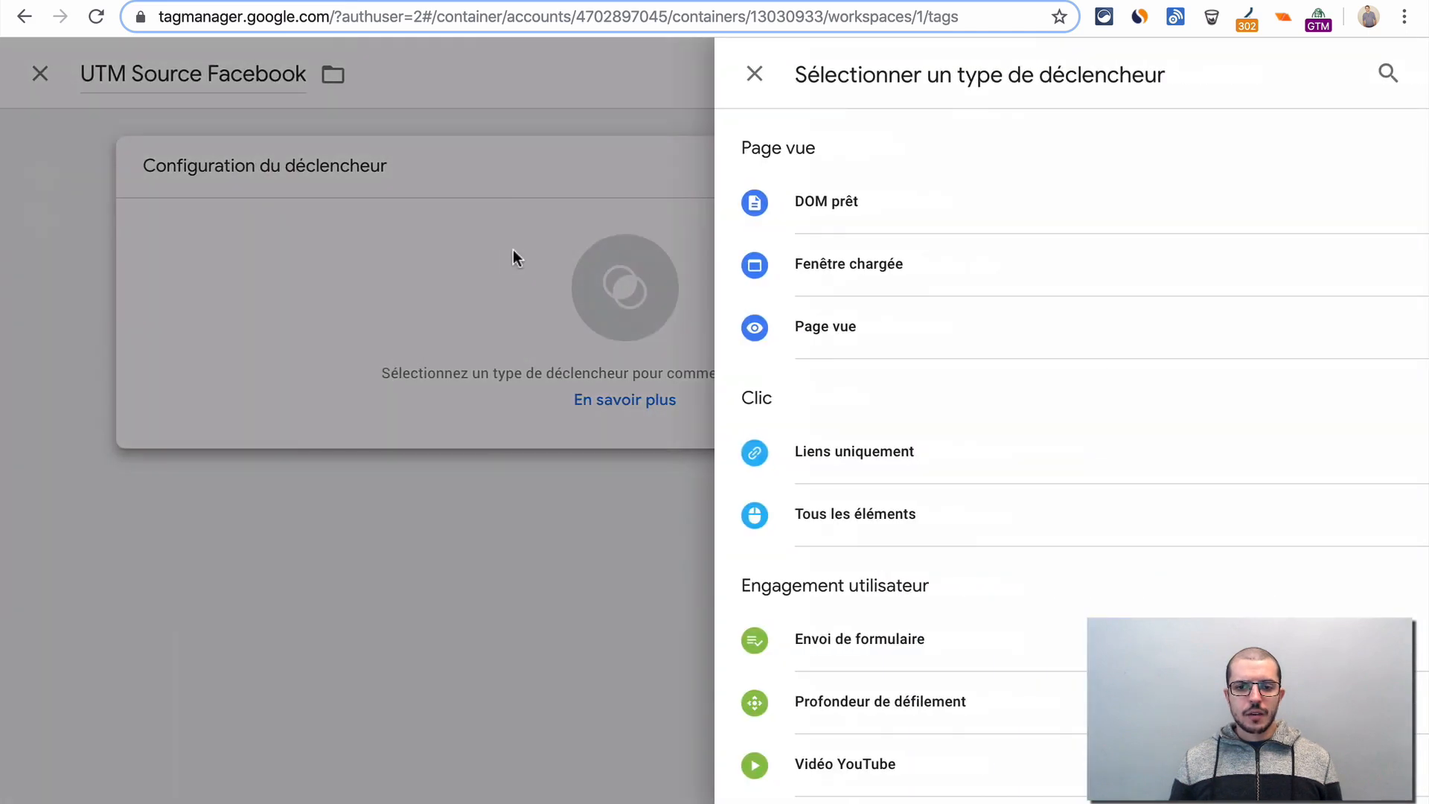
pyautogui.click(955, 312)
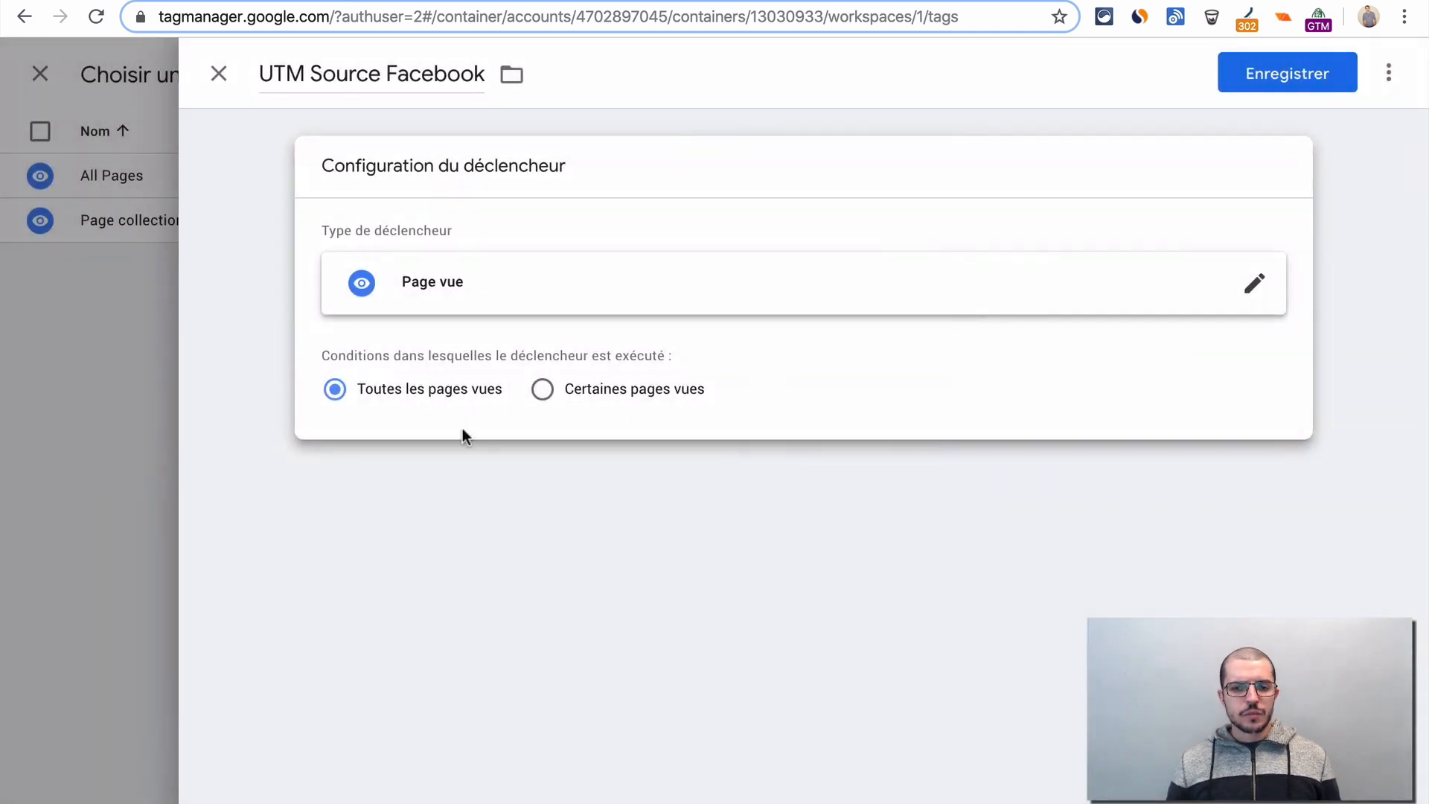
pyautogui.click(580, 389)
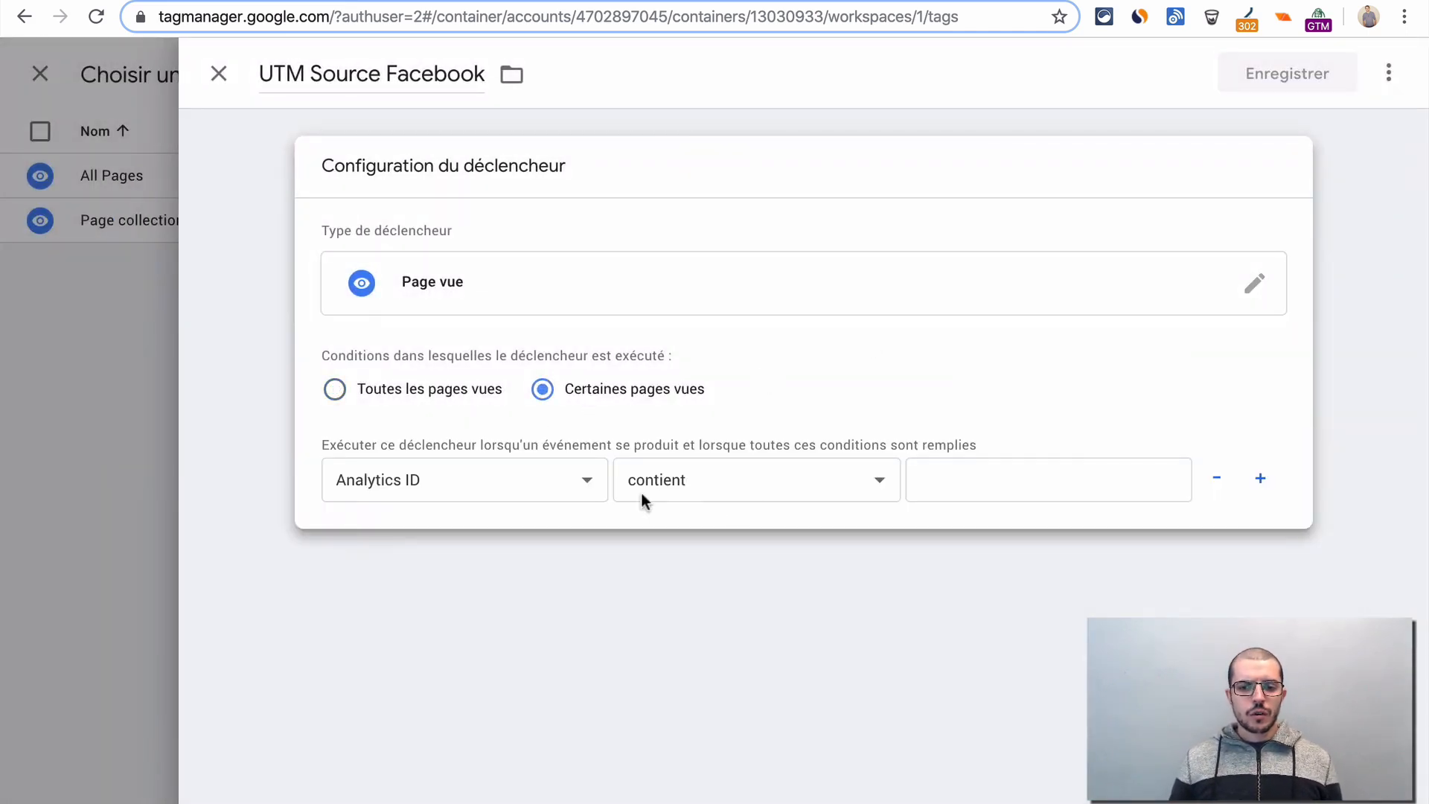
# - Set the trigger's firing condition to UTM source est égal(e) à facebook
pyautogui.click(532, 473)
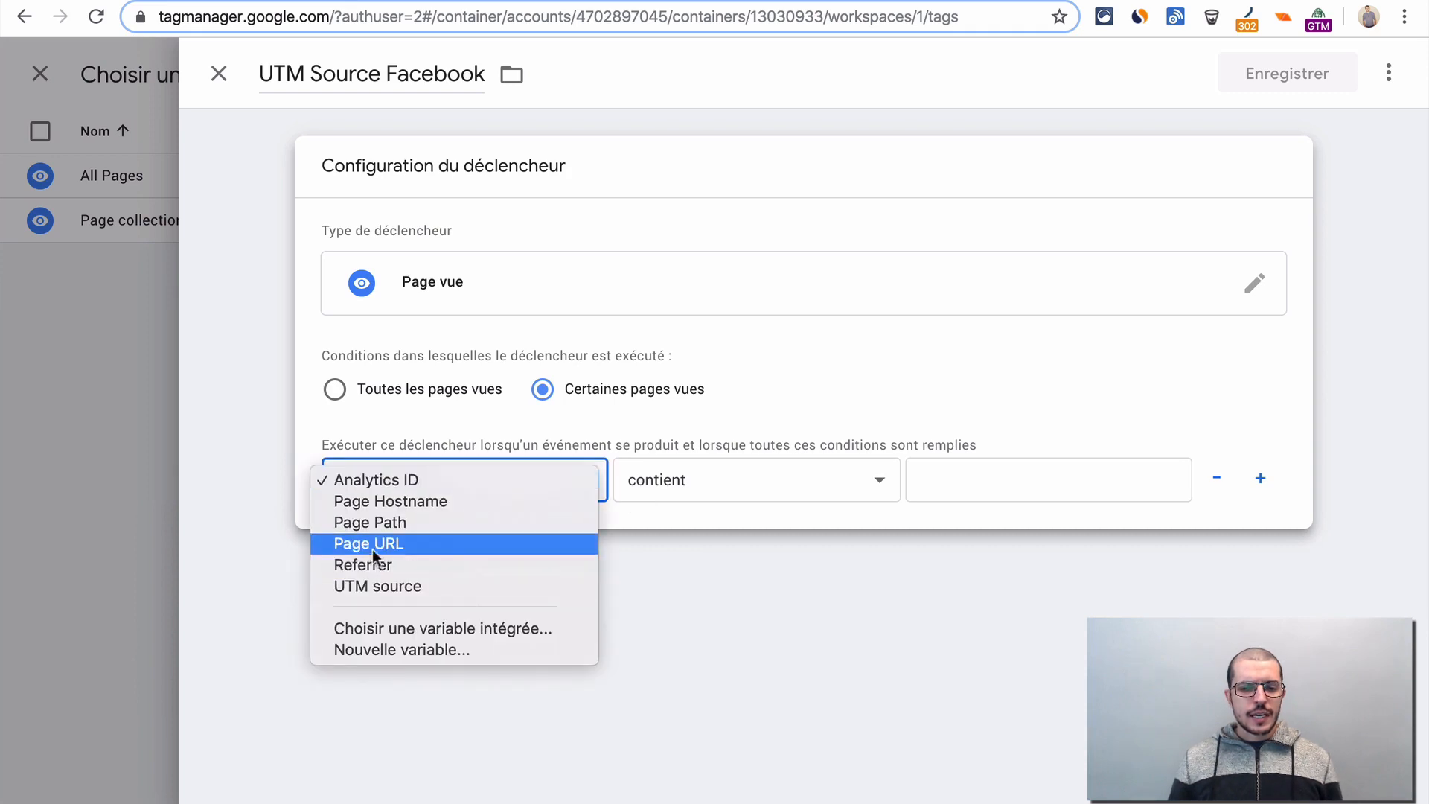
pyautogui.click(423, 590)
pyautogui.click(811, 476)
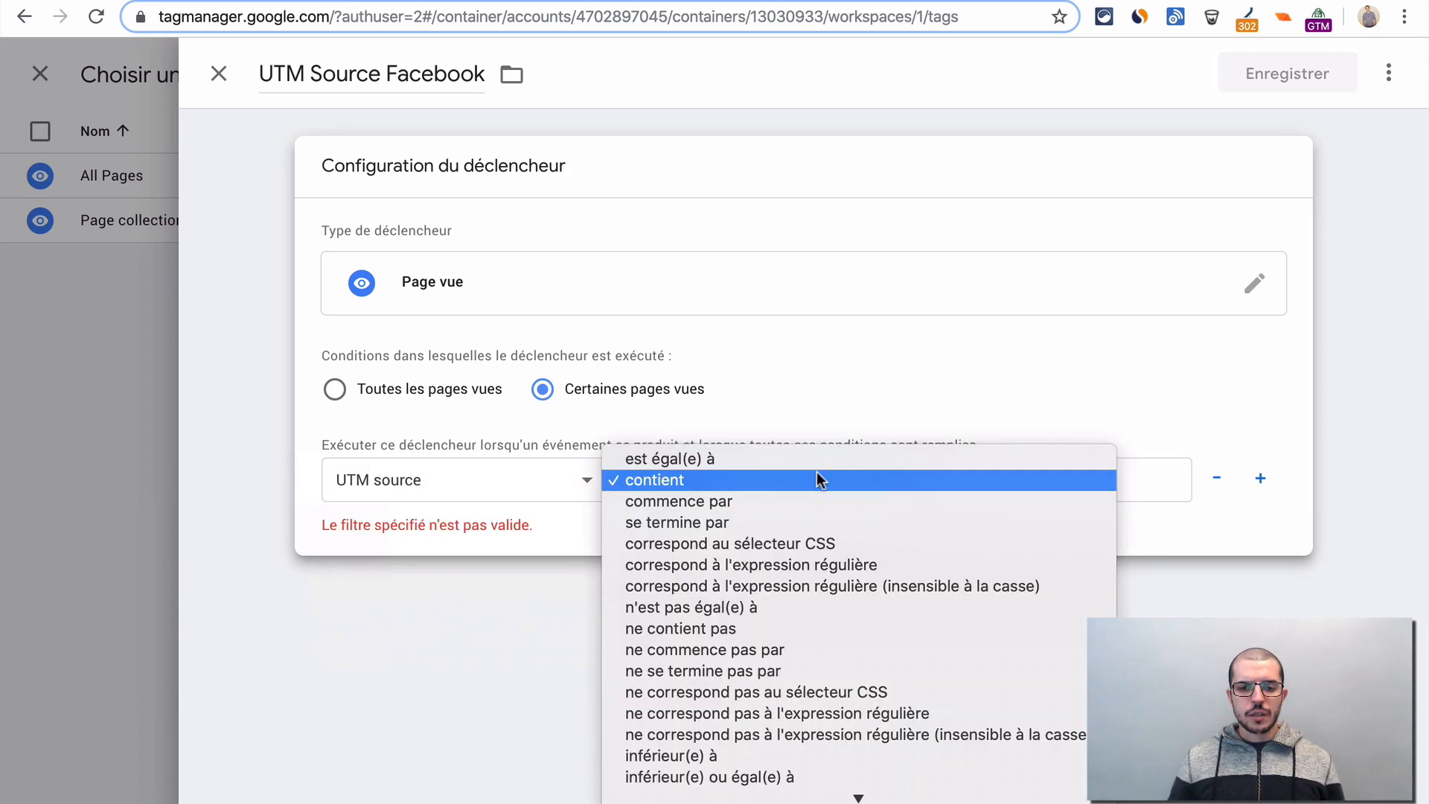
pyautogui.click(828, 458)
pyautogui.click(1017, 482)
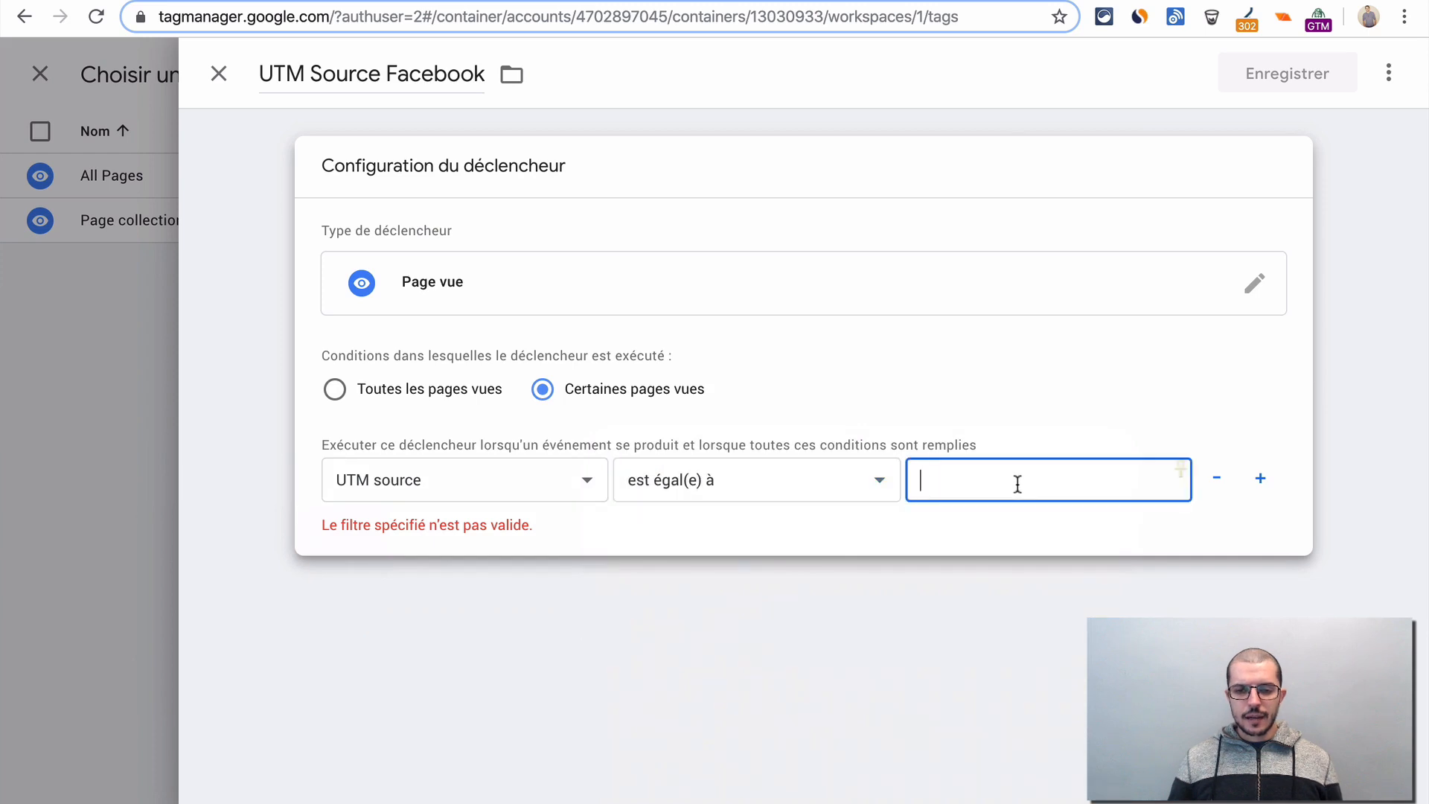
pyautogui.write('facebook')
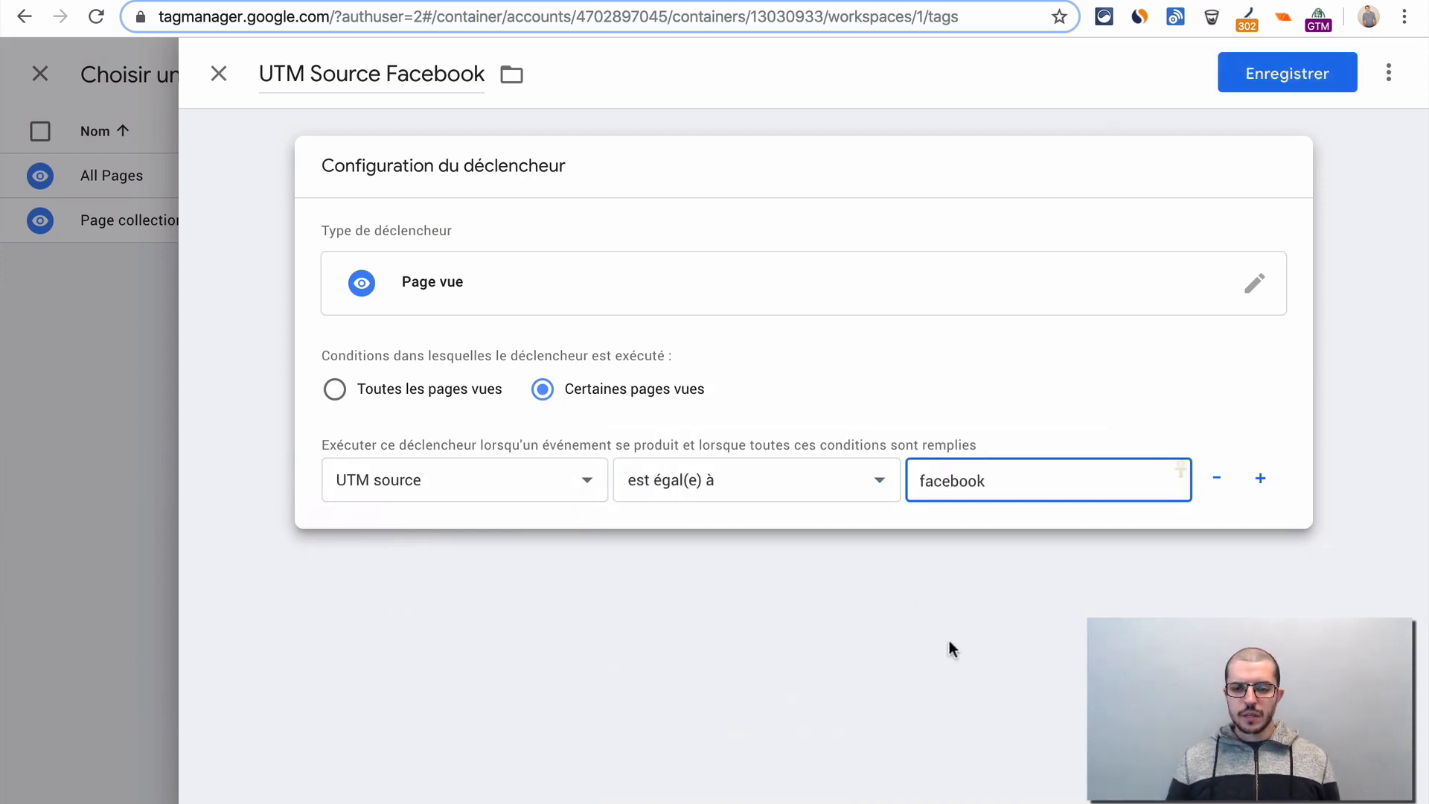
pyautogui.click(1006, 655)
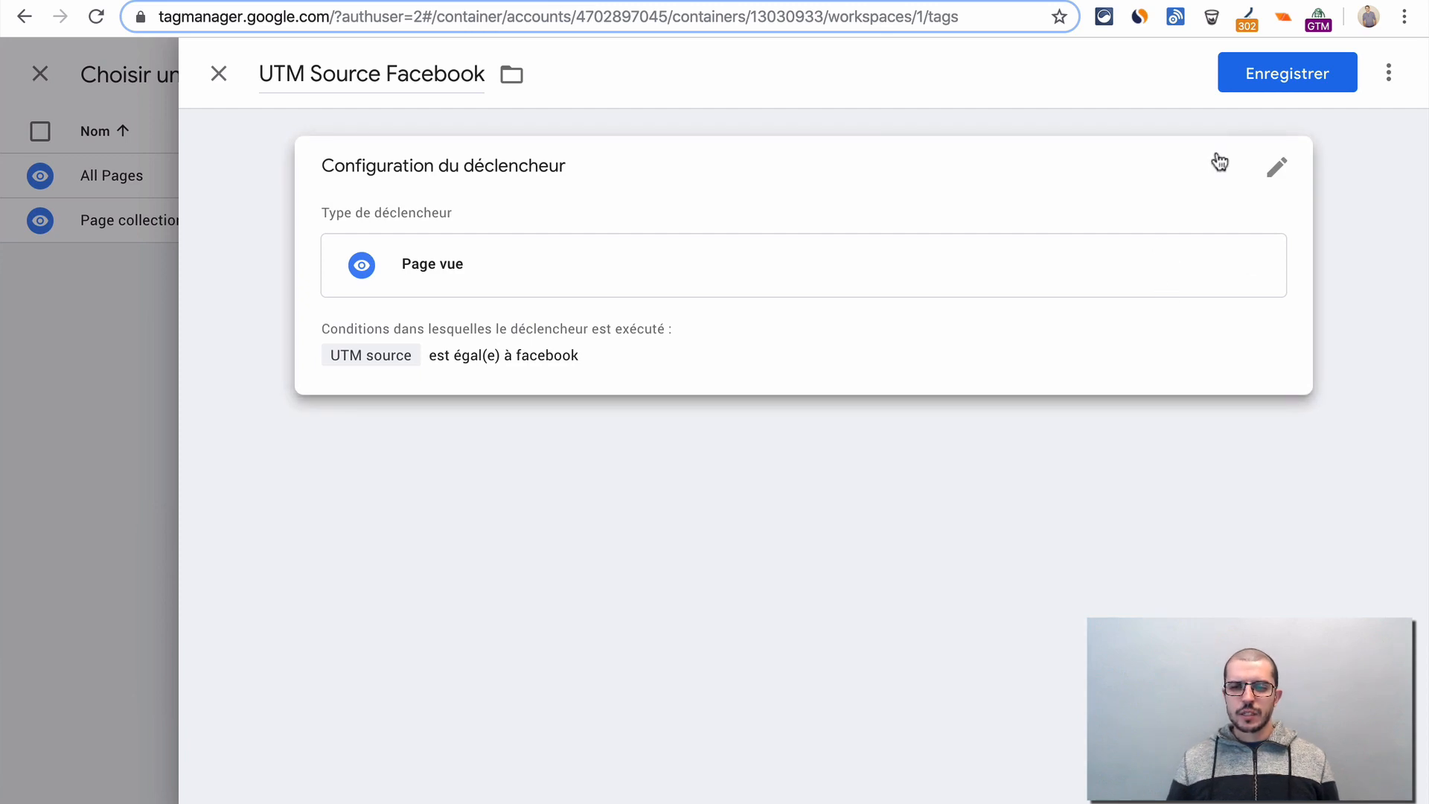
# - Save the new trigger and the Google Analytics tag, and refresh the workspace preview
pyautogui.click(1257, 88)
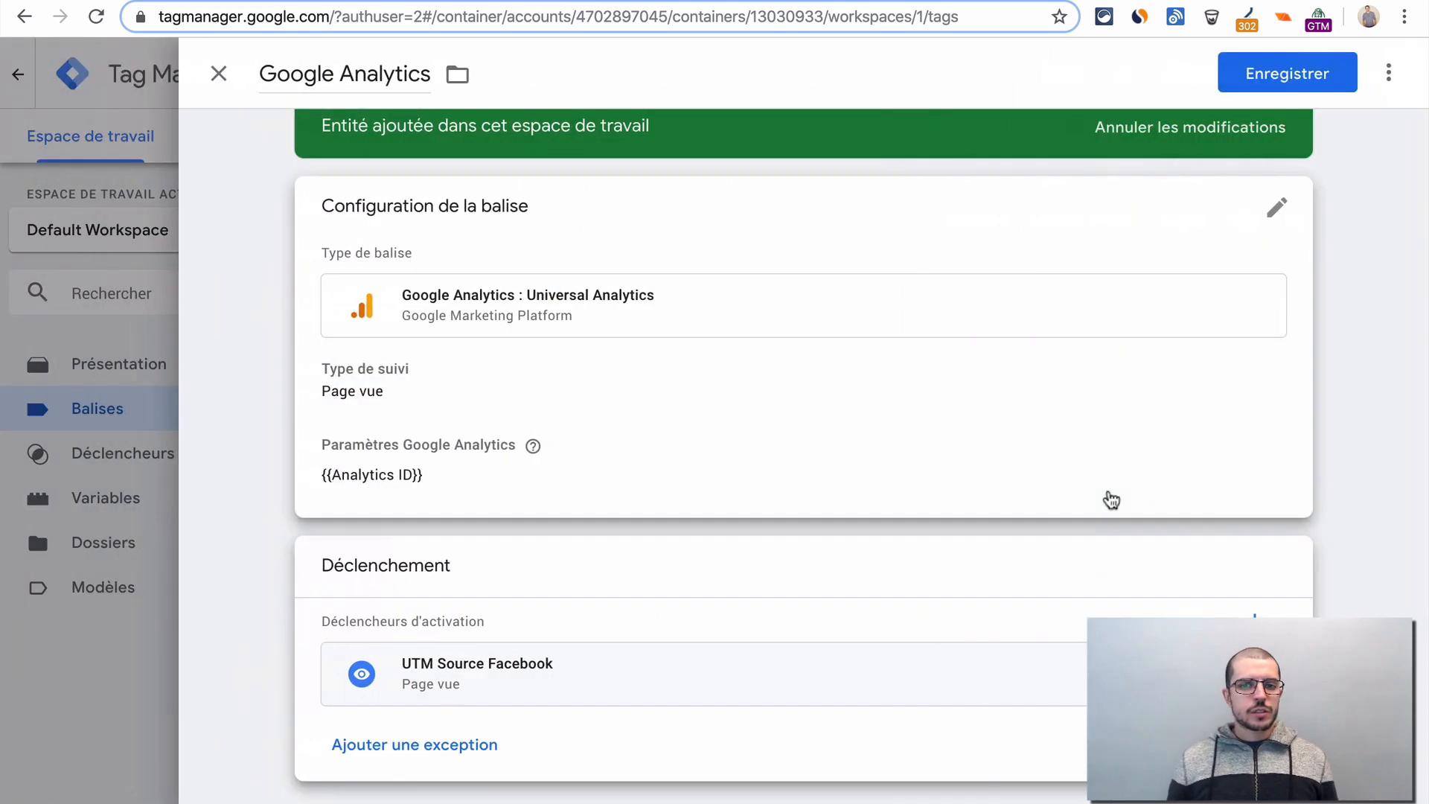
pyautogui.click(1285, 83)
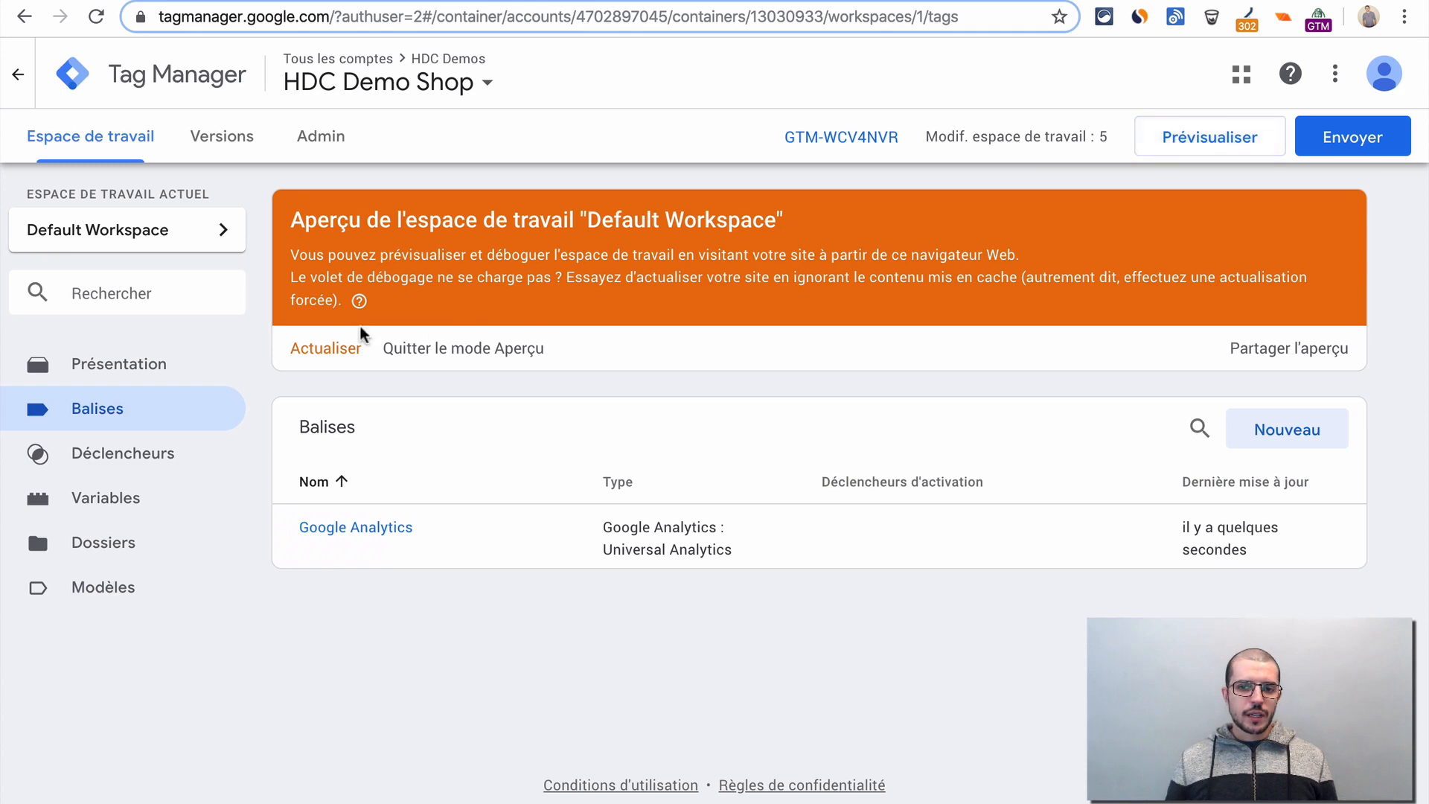
pyautogui.click(329, 351)
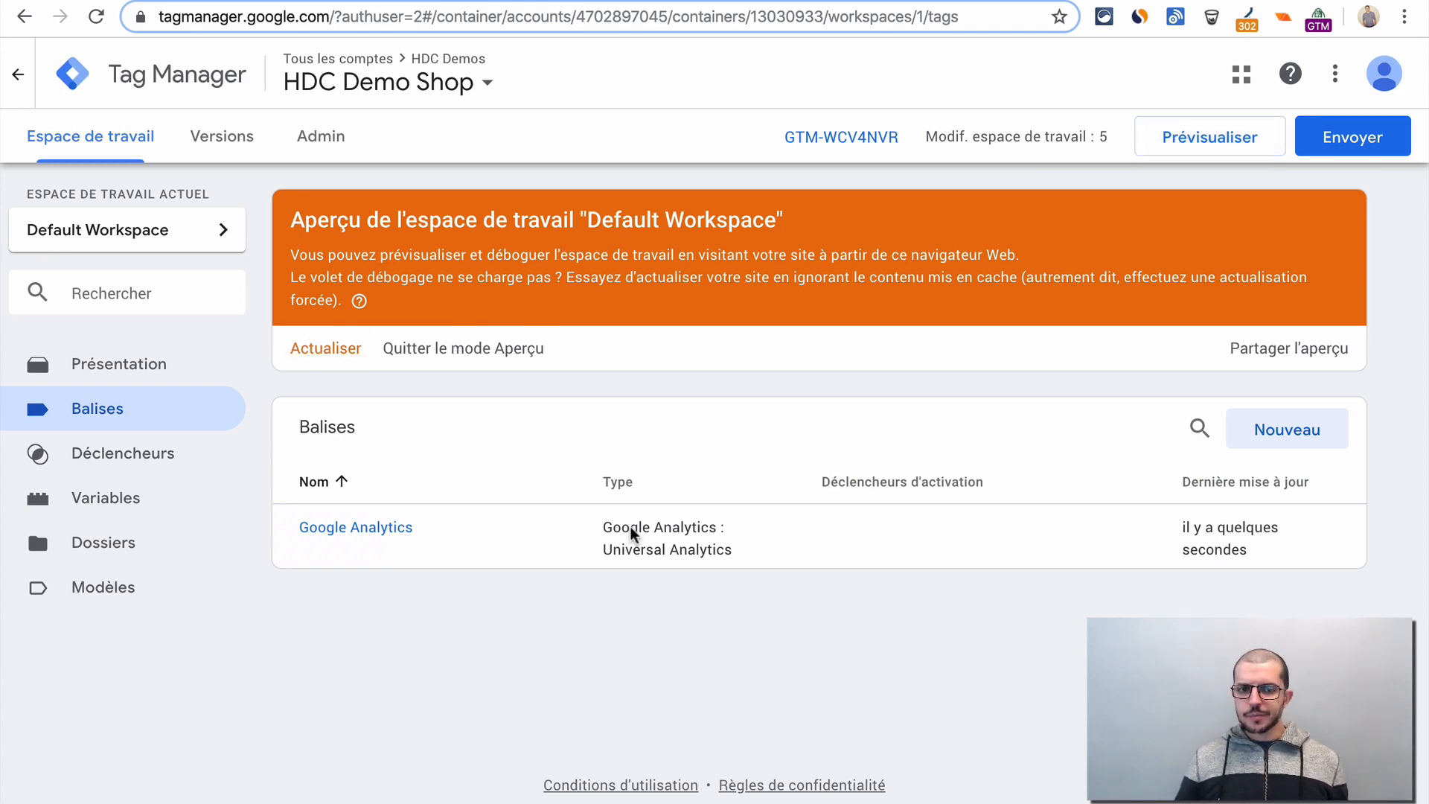
# - Reload the HDC Test Store and check on its Catalog page whether the Google Analytics tag fires without a UTM source
pyautogui.hotkey('ctrl', 'Tab')
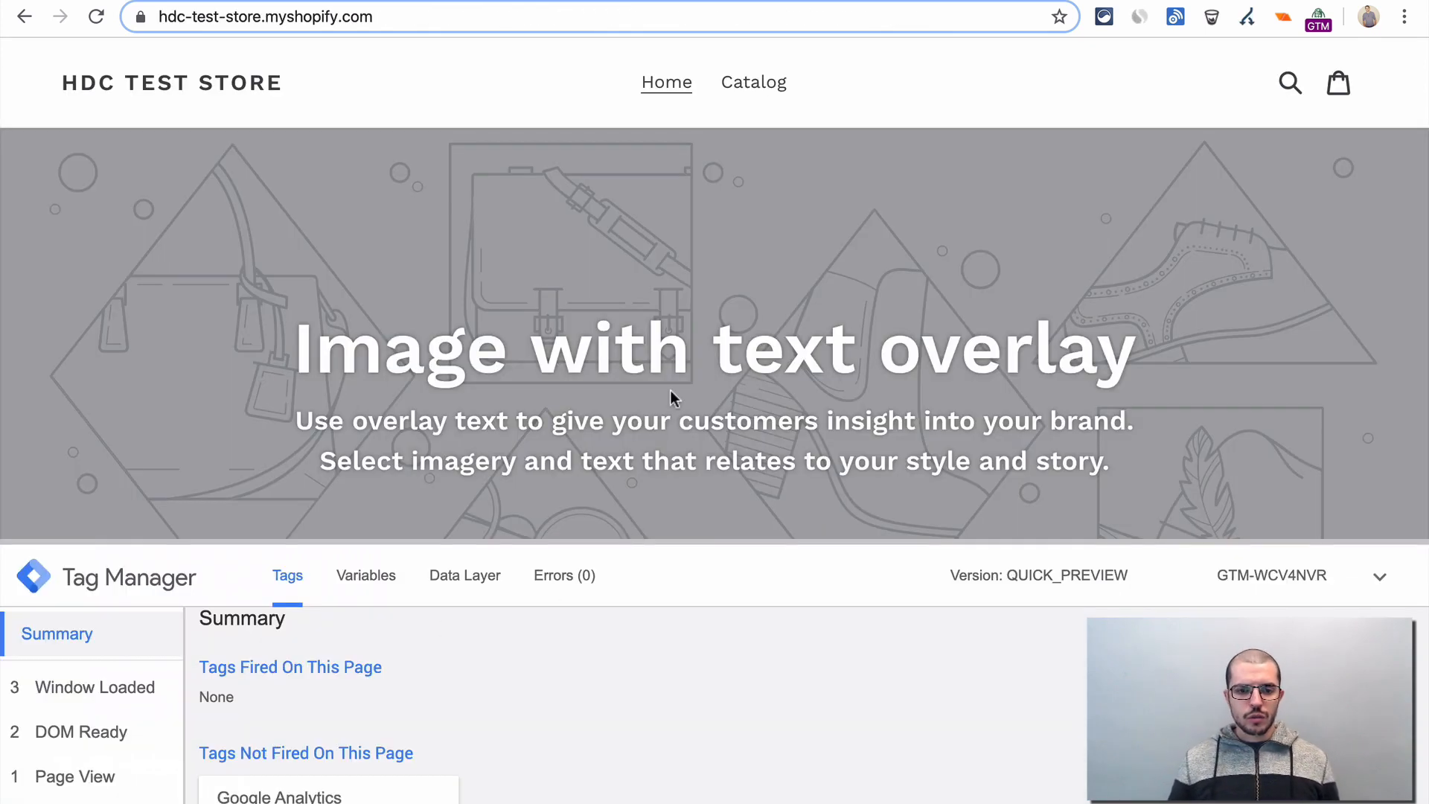
pyautogui.hotkey('ctrl', 'r')
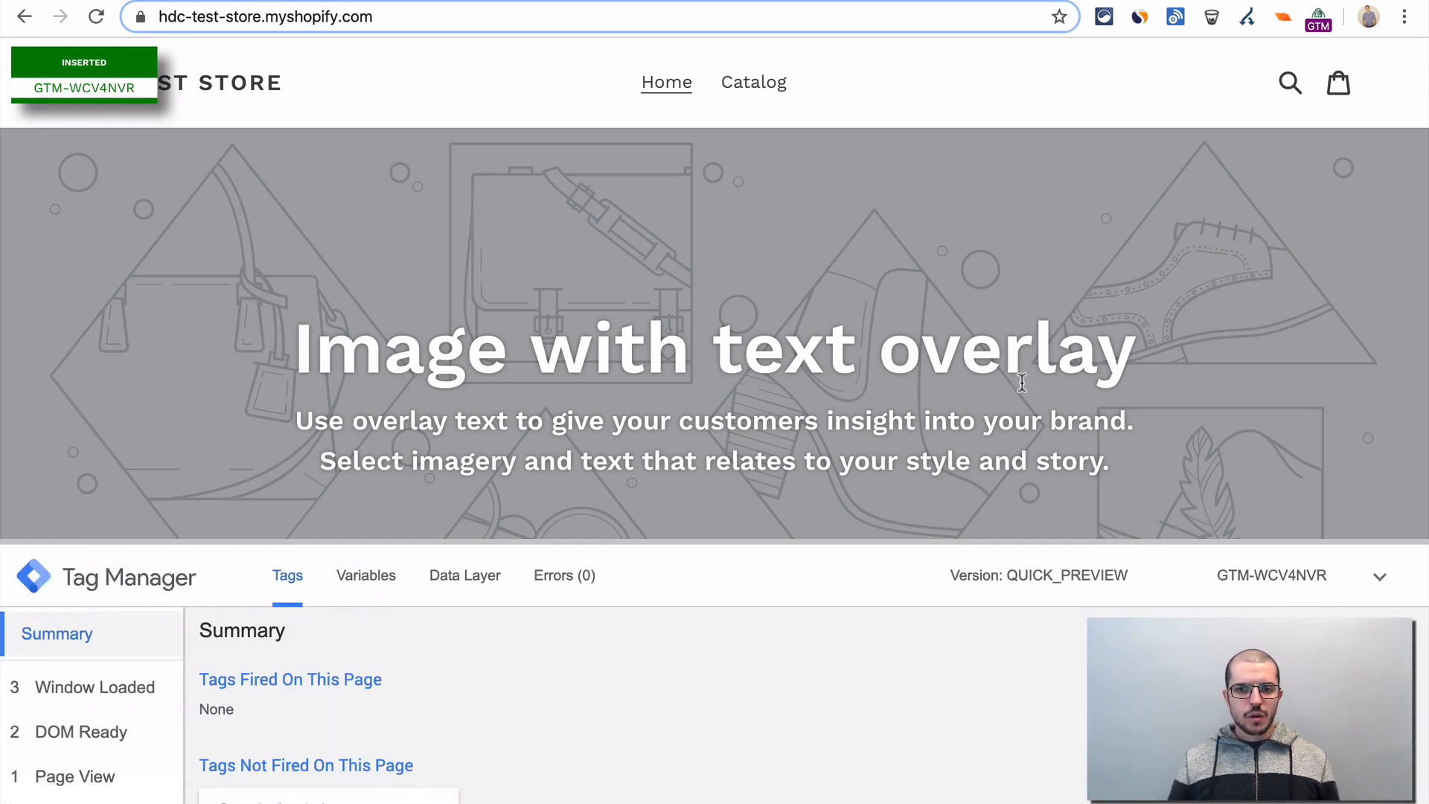
pyautogui.click(744, 87)
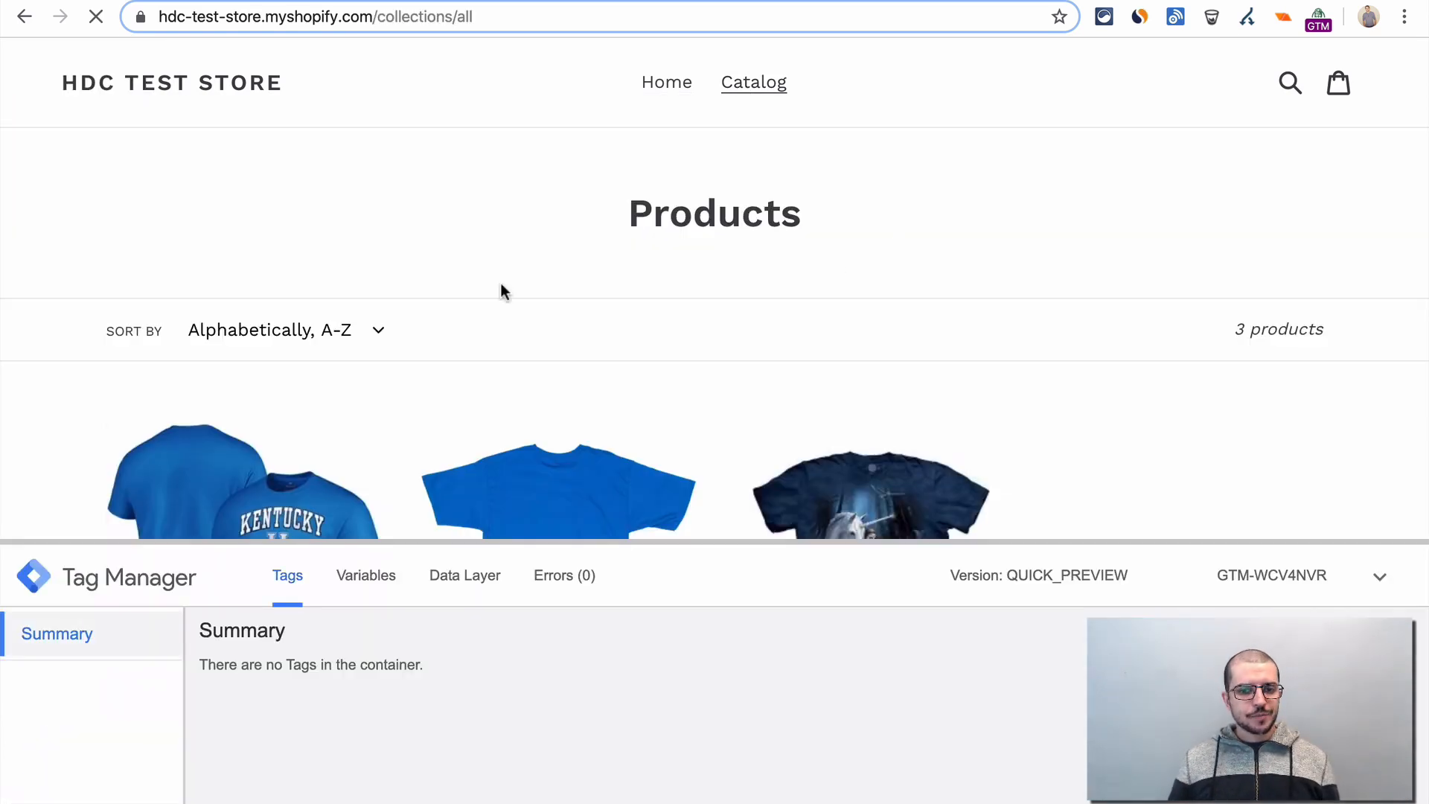
pyautogui.scroll(-1, 784, 714)
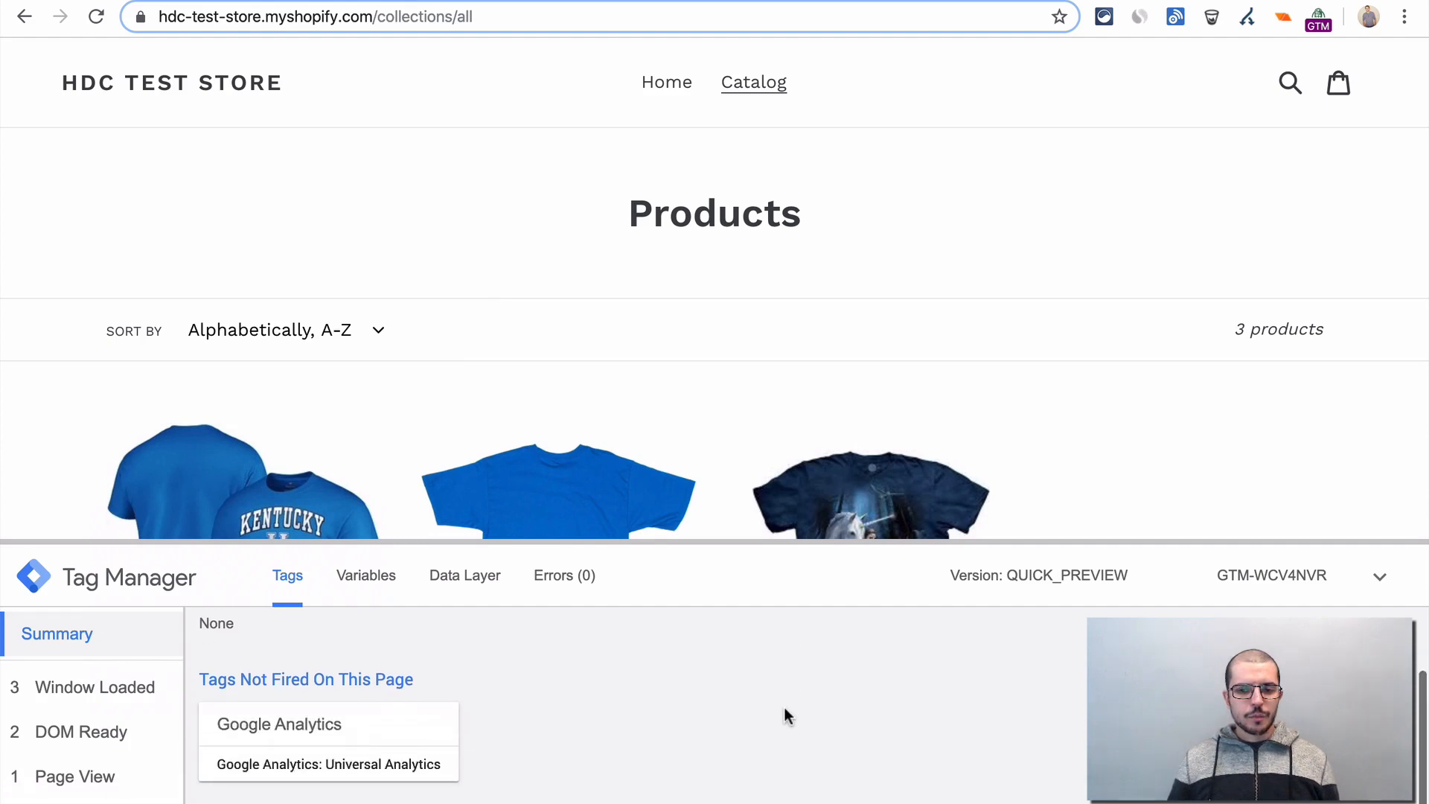
pyautogui.scroll(1, 783, 714)
# - Load the Catalog page with ?utm_source=facebook added to its URL and check which tags fire
pyautogui.click(545, 16)
pyautogui.click(551, 16)
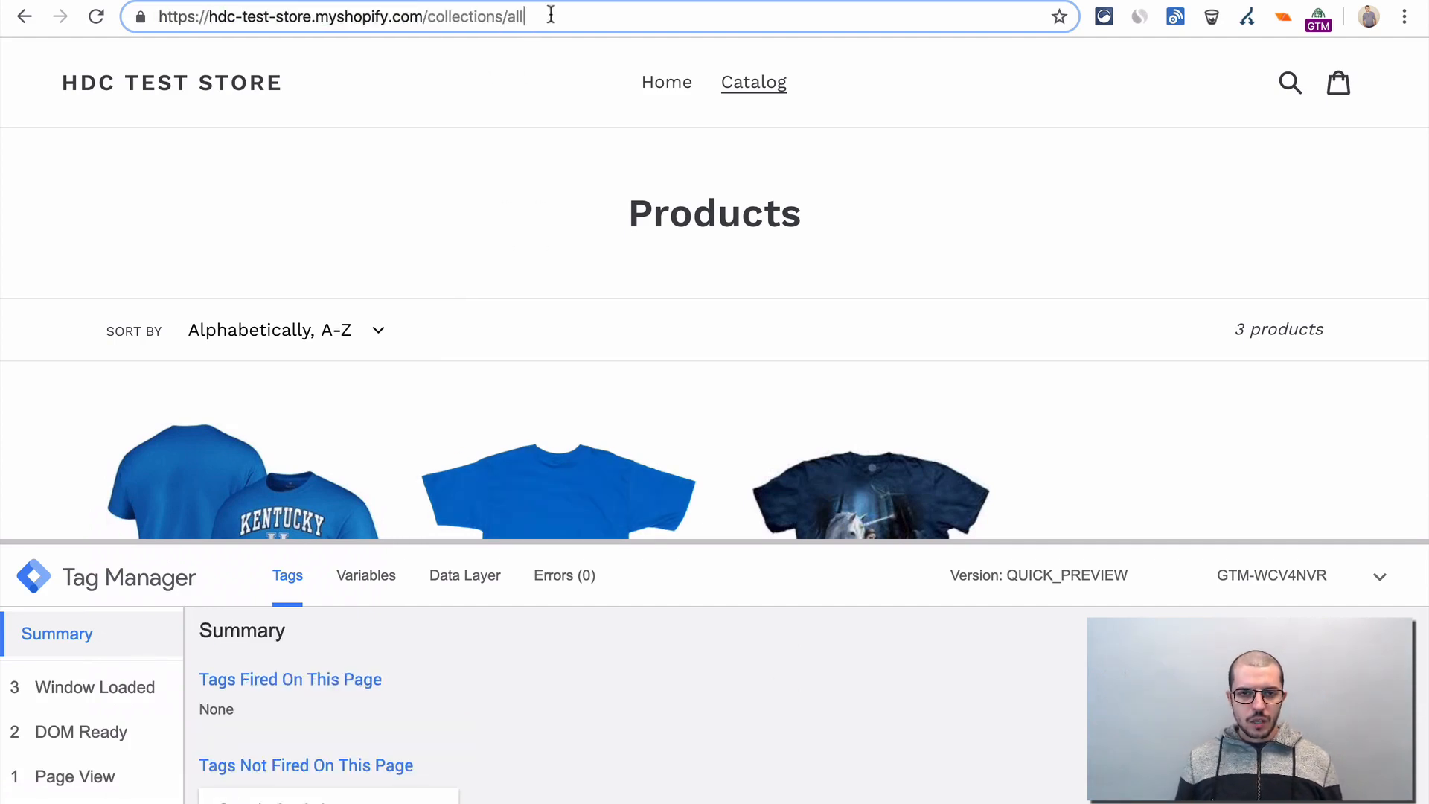
pyautogui.write('?utm_sour')
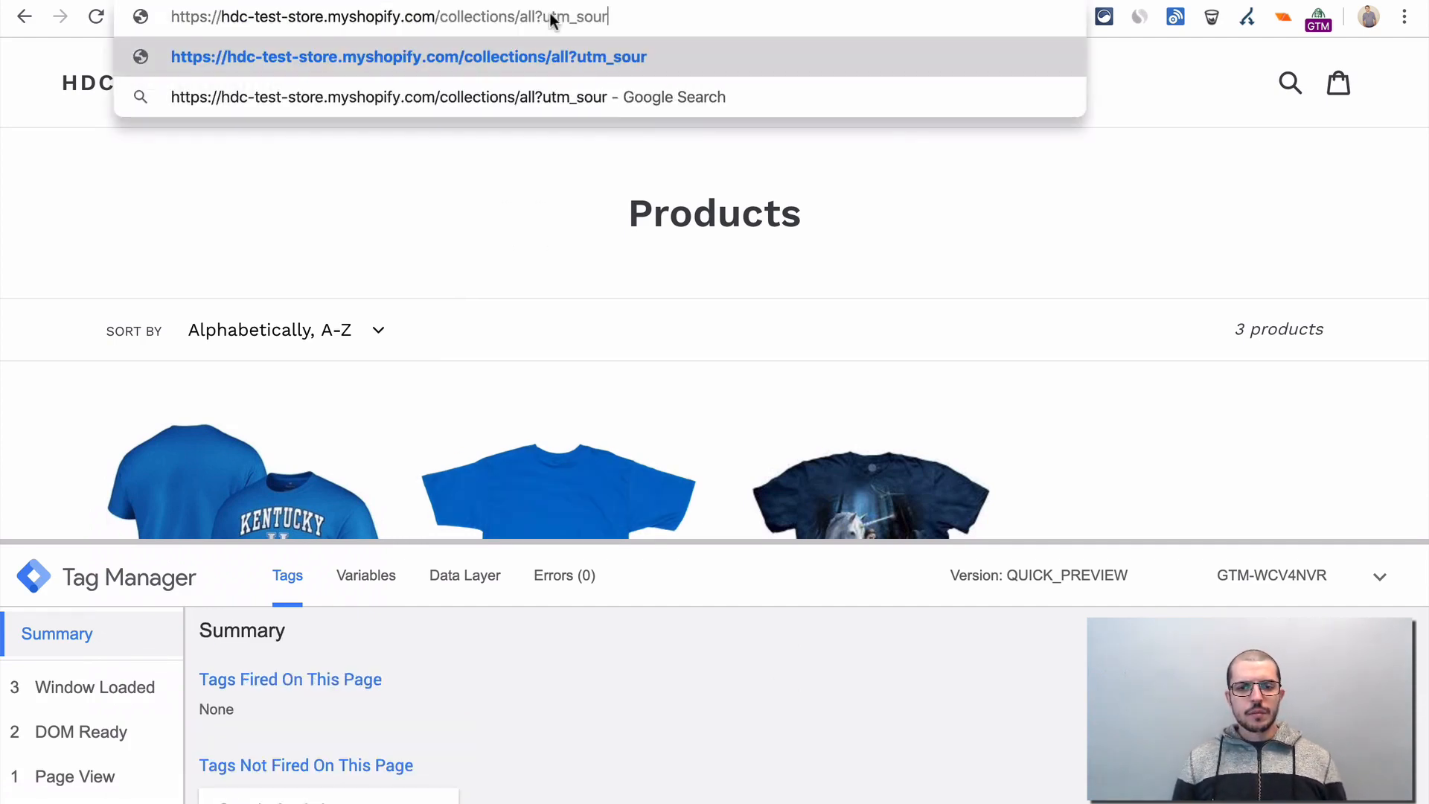
pyautogui.write('ce=facebook')
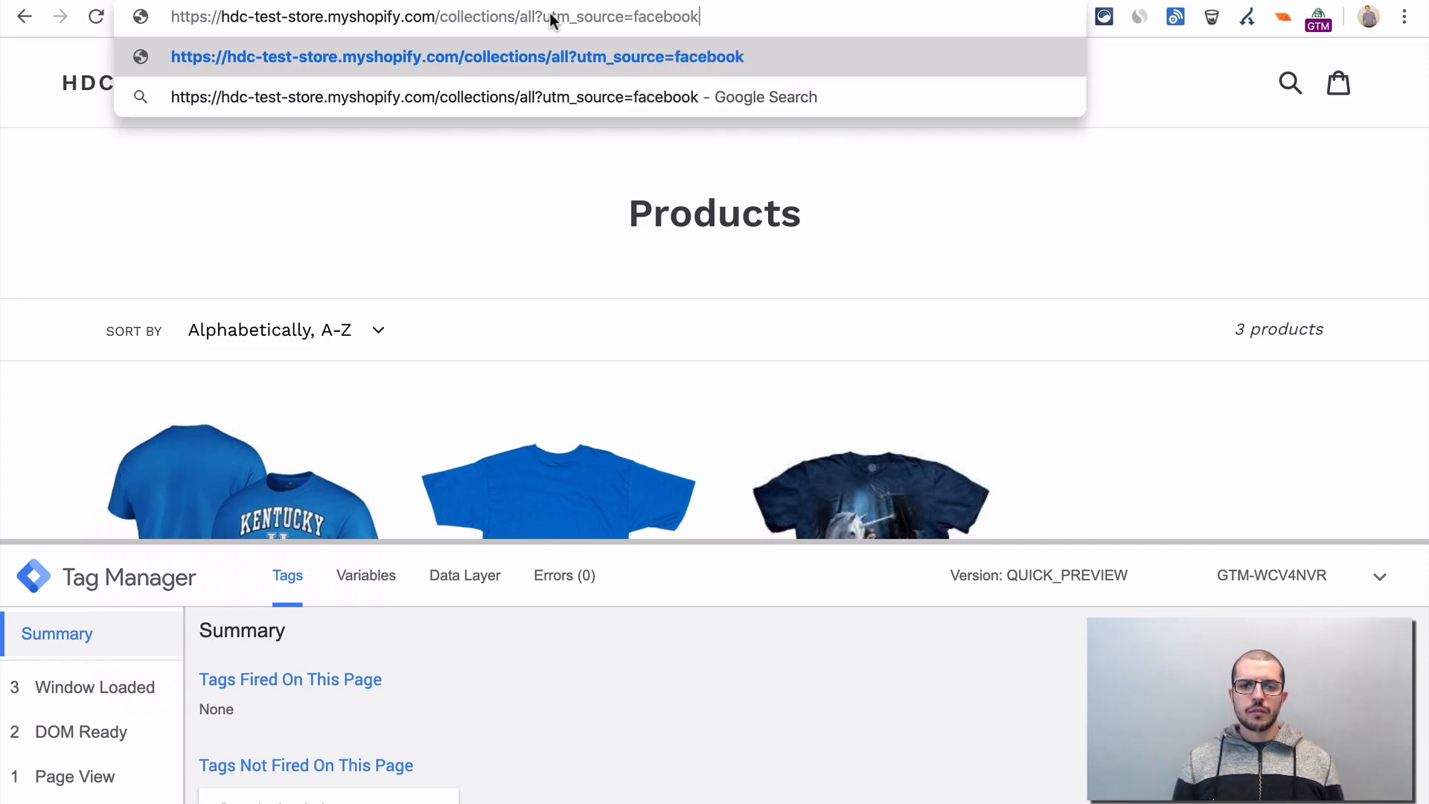
pyautogui.press('Return')
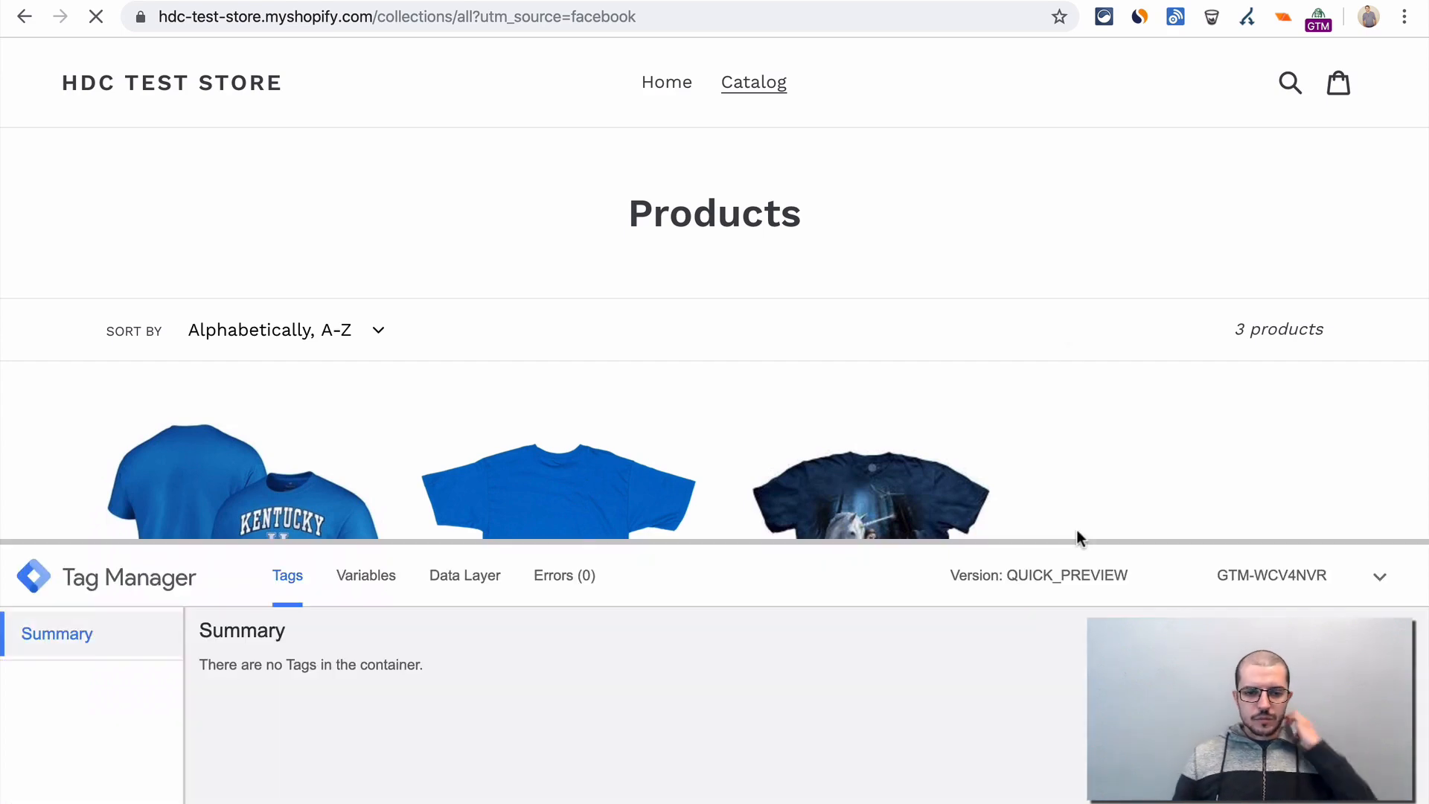
pyautogui.scroll(-1, 896, 668)
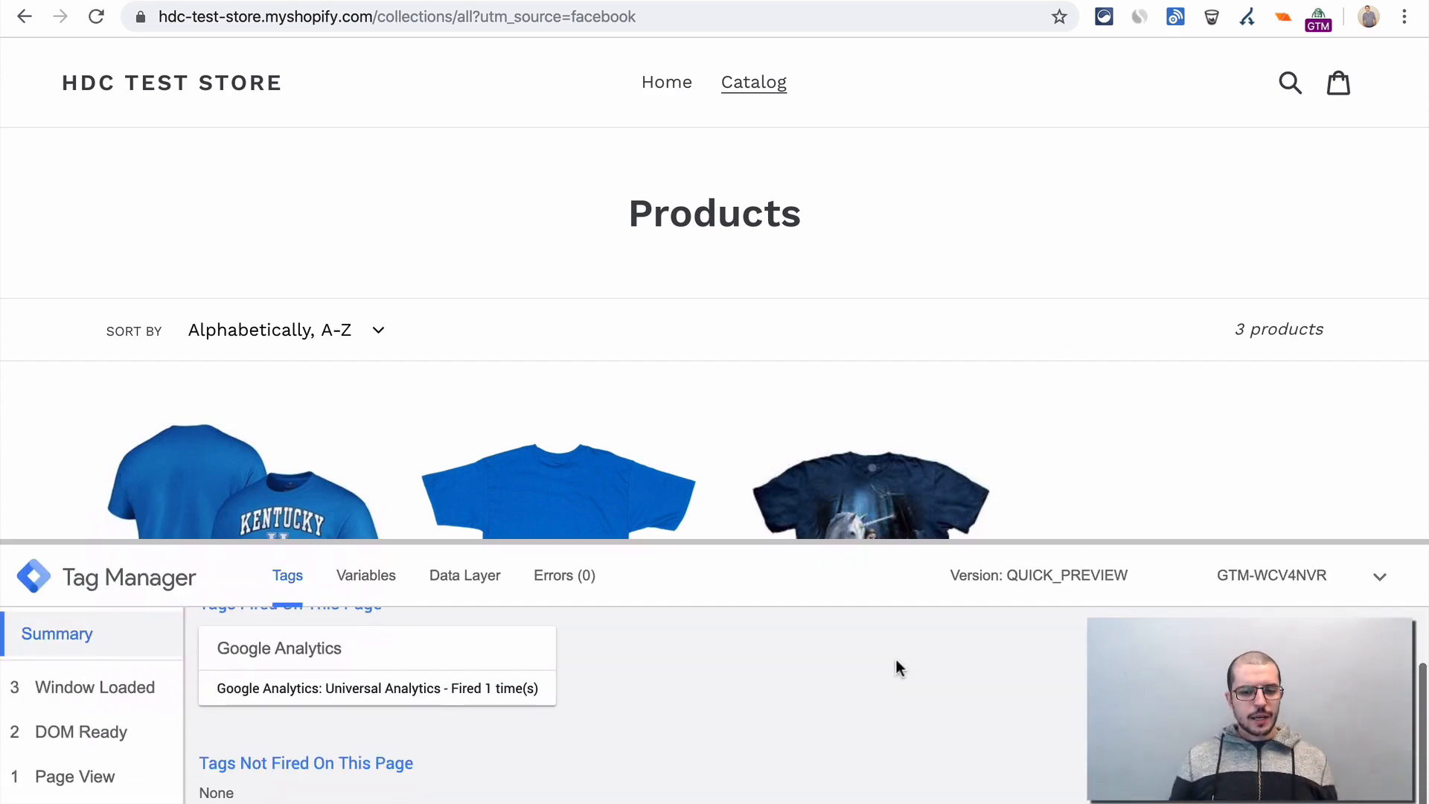
pyautogui.scroll(1, 321, 674)
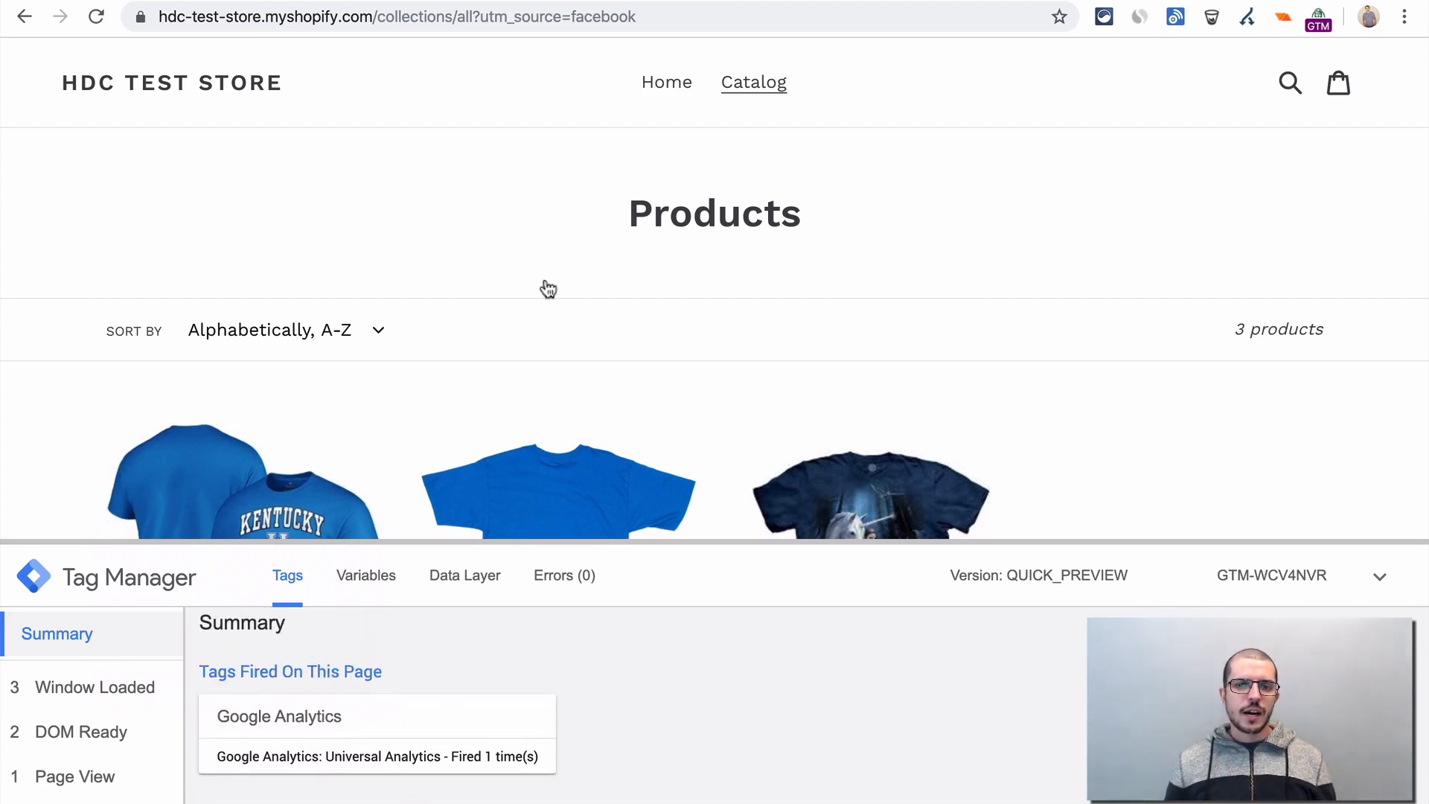
# - Reload the Catalog page with the utm_source value shortened to facebo and check which tags fire
pyautogui.click(725, 14)
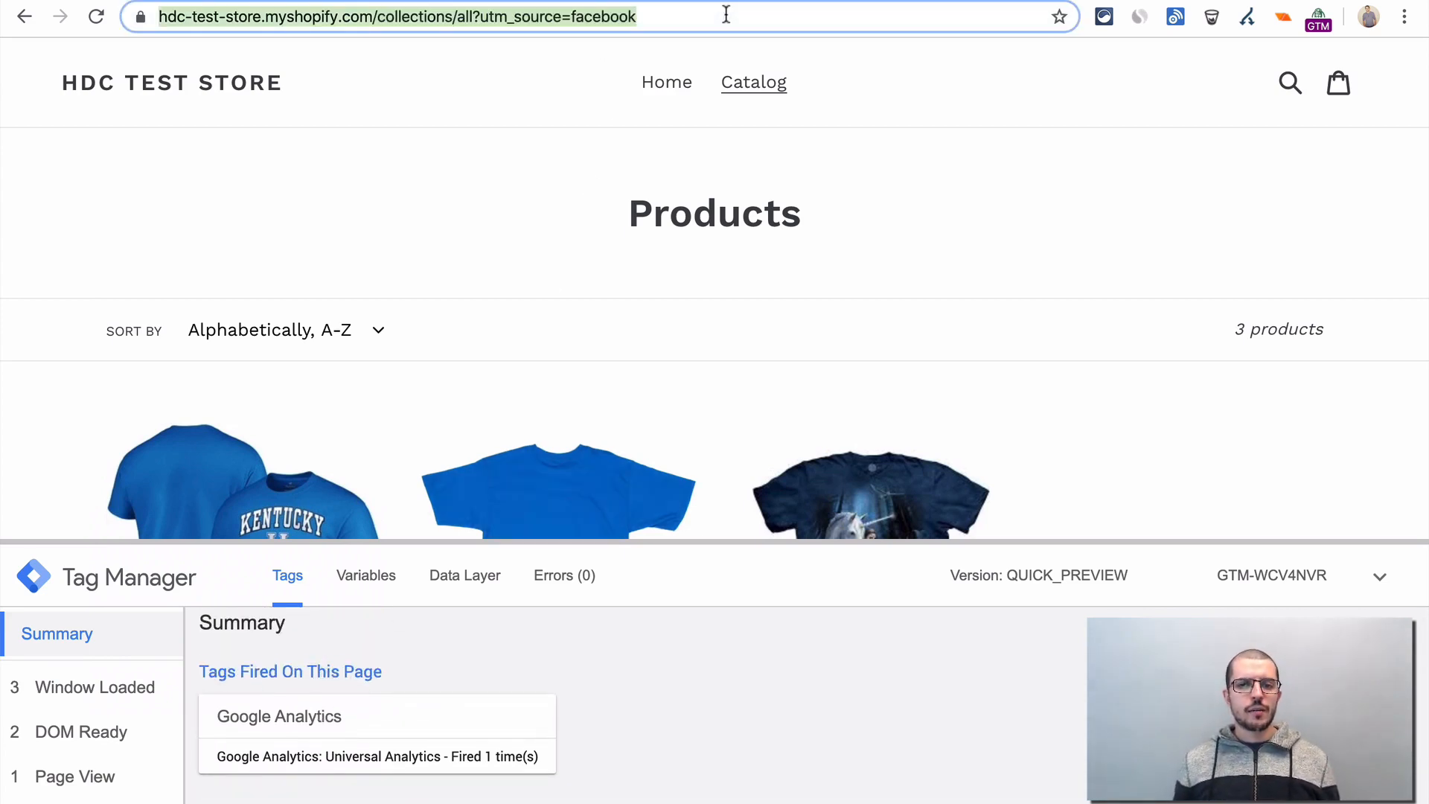
pyautogui.click(725, 14)
pyautogui.press('BackSpace')
pyautogui.press('BackSpace')
pyautogui.press('Return')
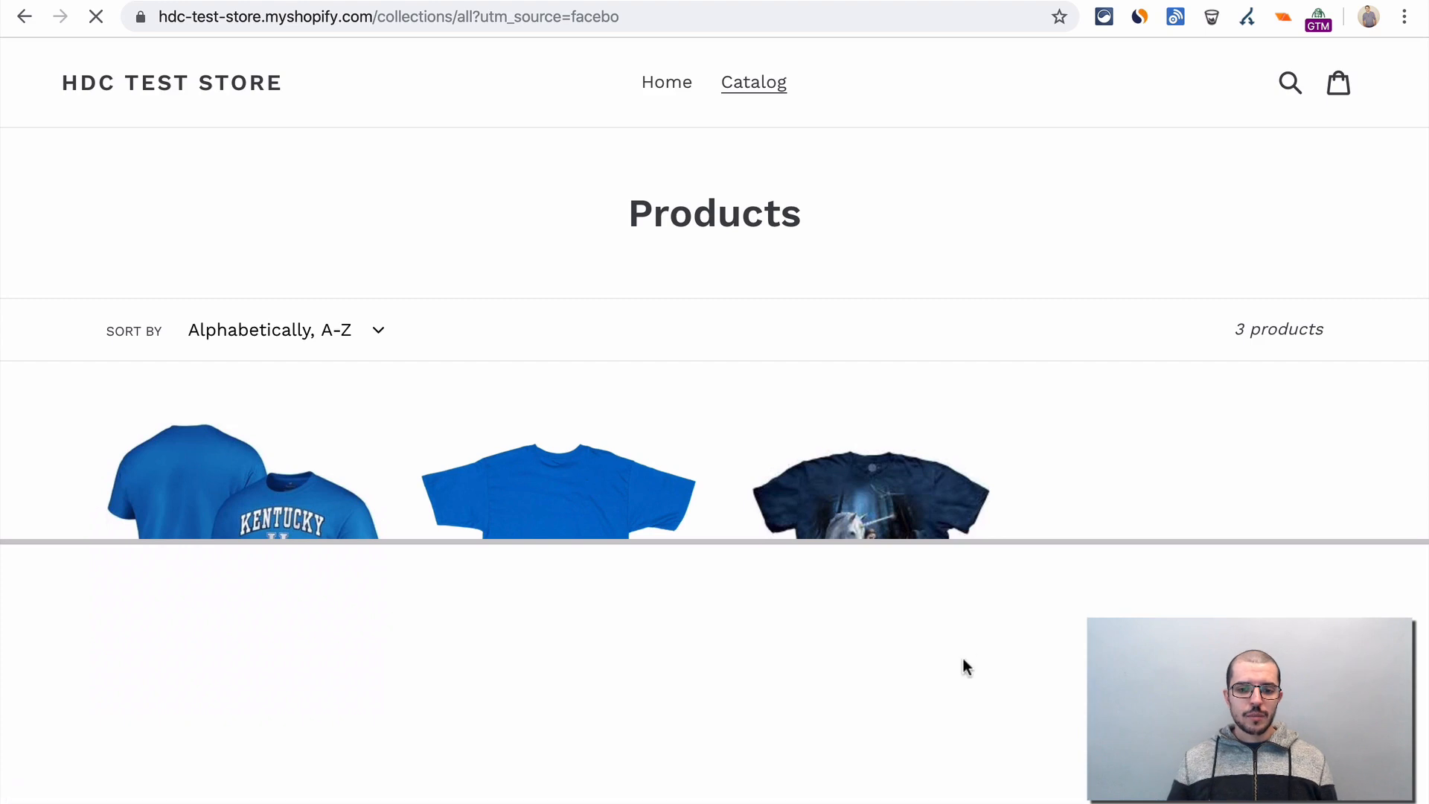
pyautogui.scroll(-1, 476, 626)
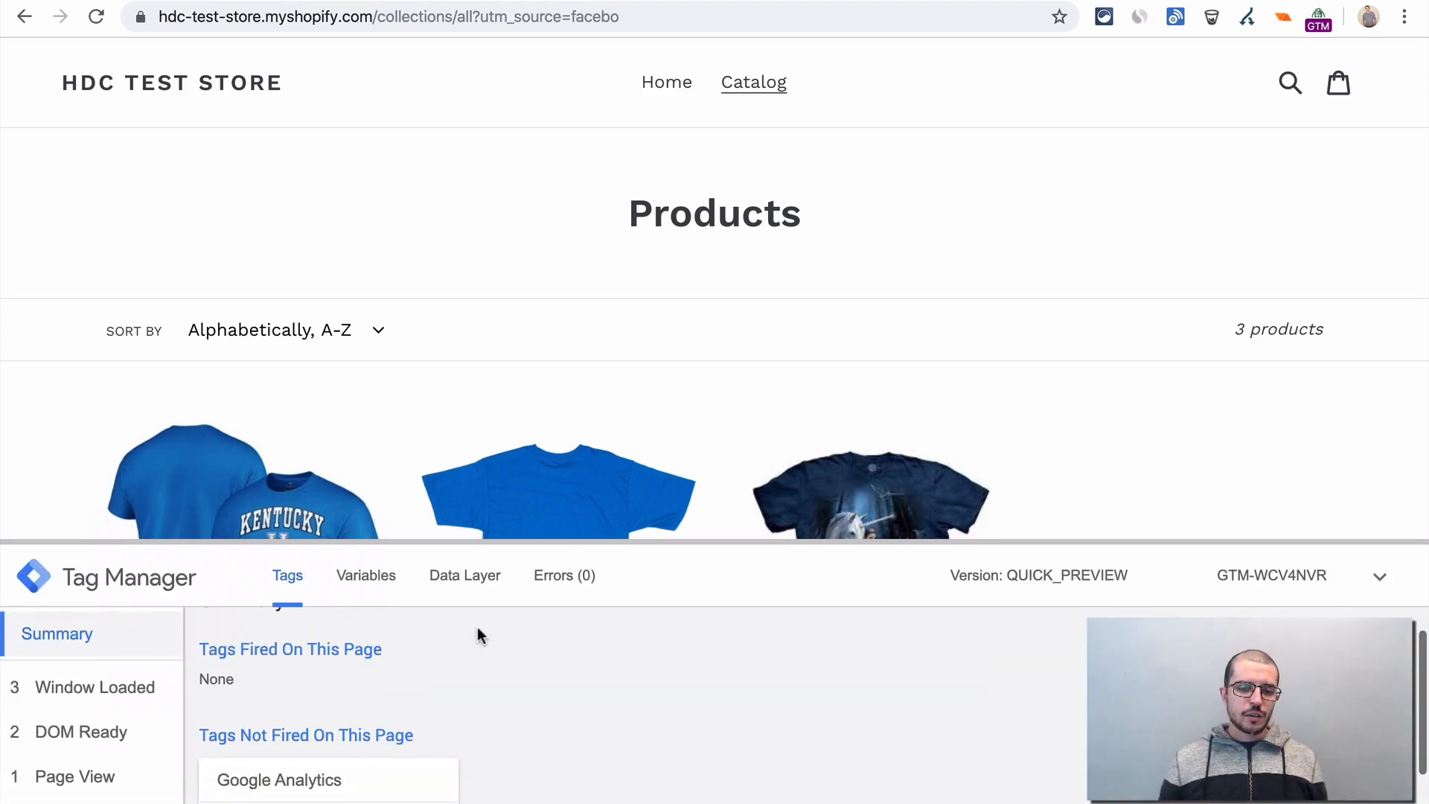
pyautogui.scroll(-1, 506, 647)
pyautogui.scroll(2, 463, 729)
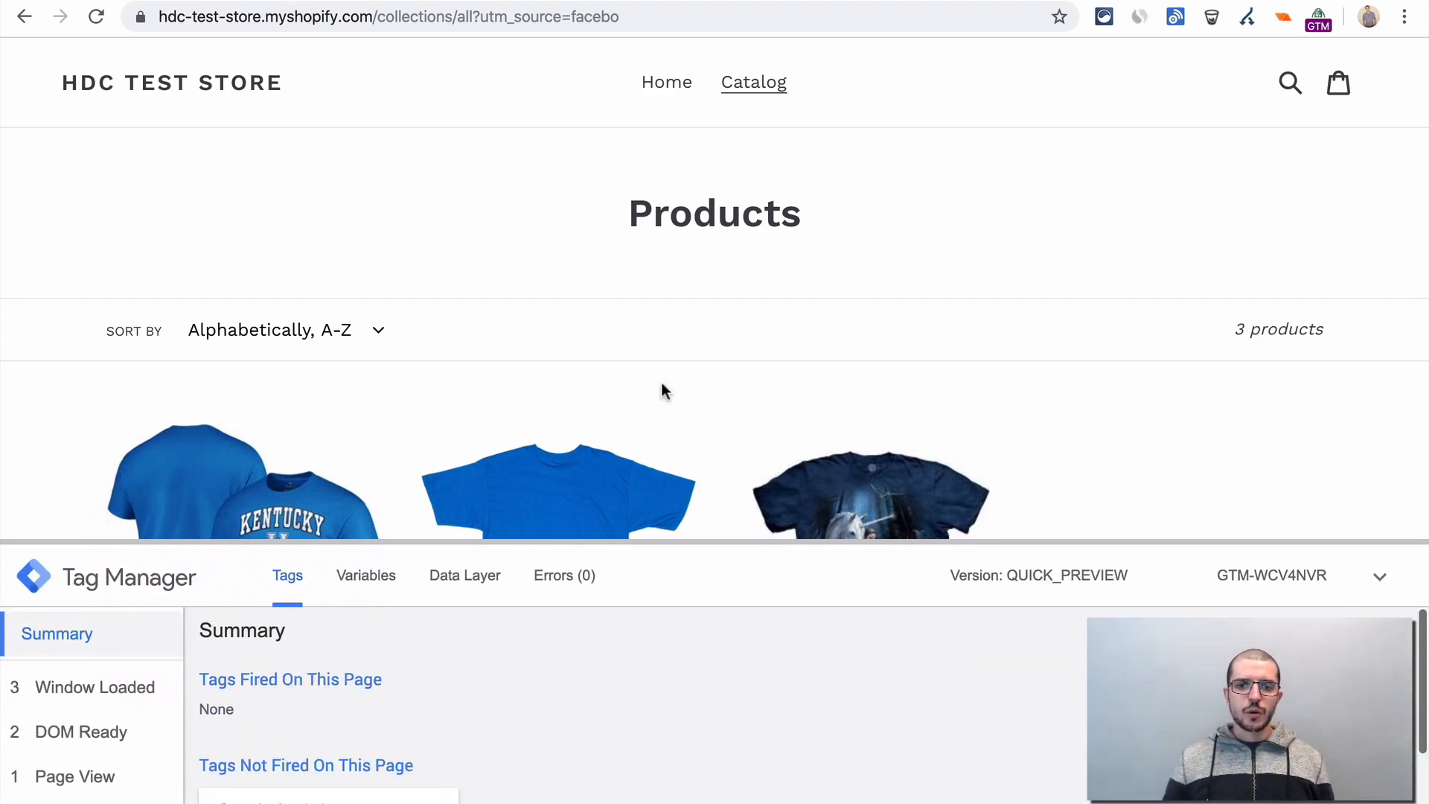
# - Reload the Catalog page with utm_source=facebook and examine the Google Analytics tag's properties in the debug pane
pyautogui.click(695, 11)
pyautogui.click(695, 11)
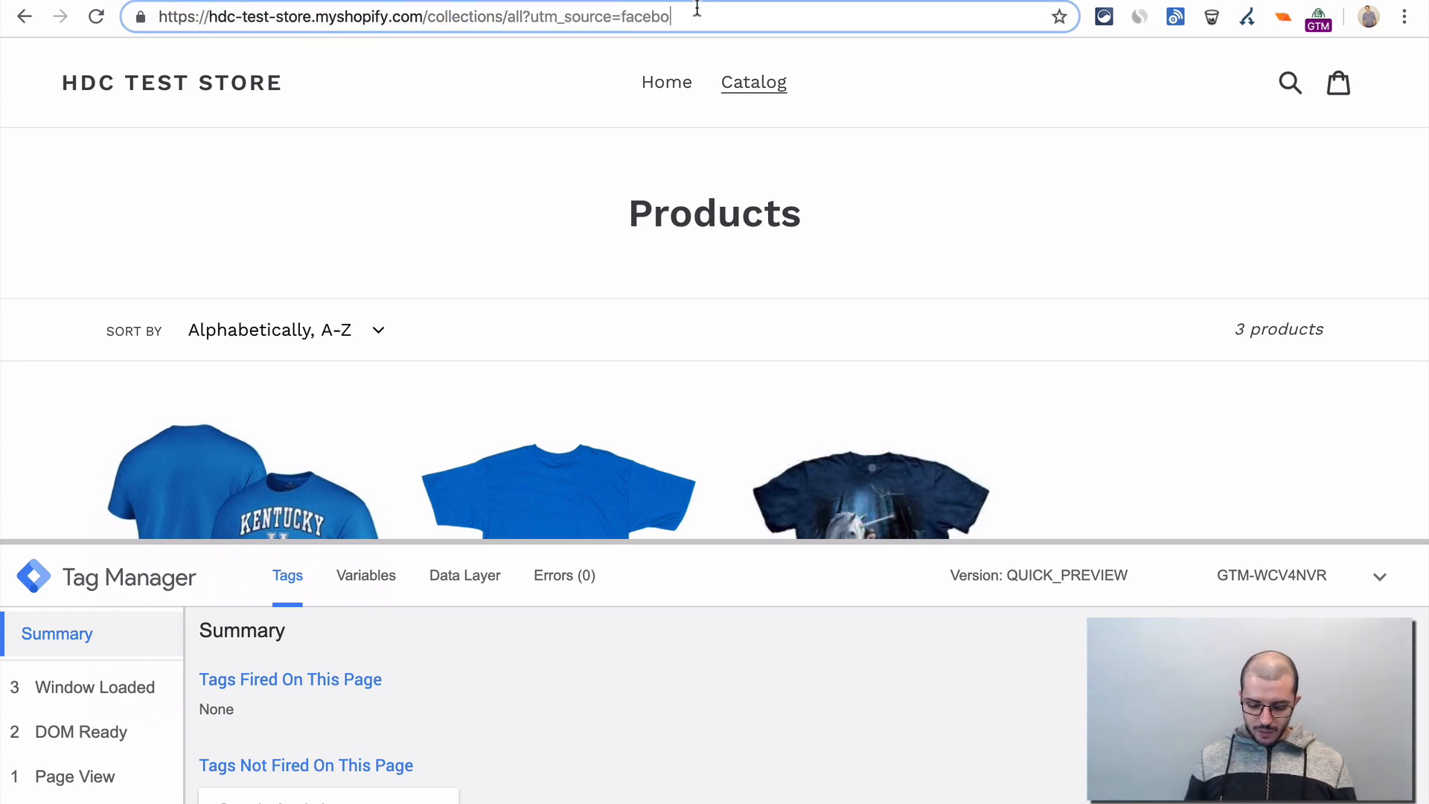
pyautogui.write('k')
pyautogui.press('Return')
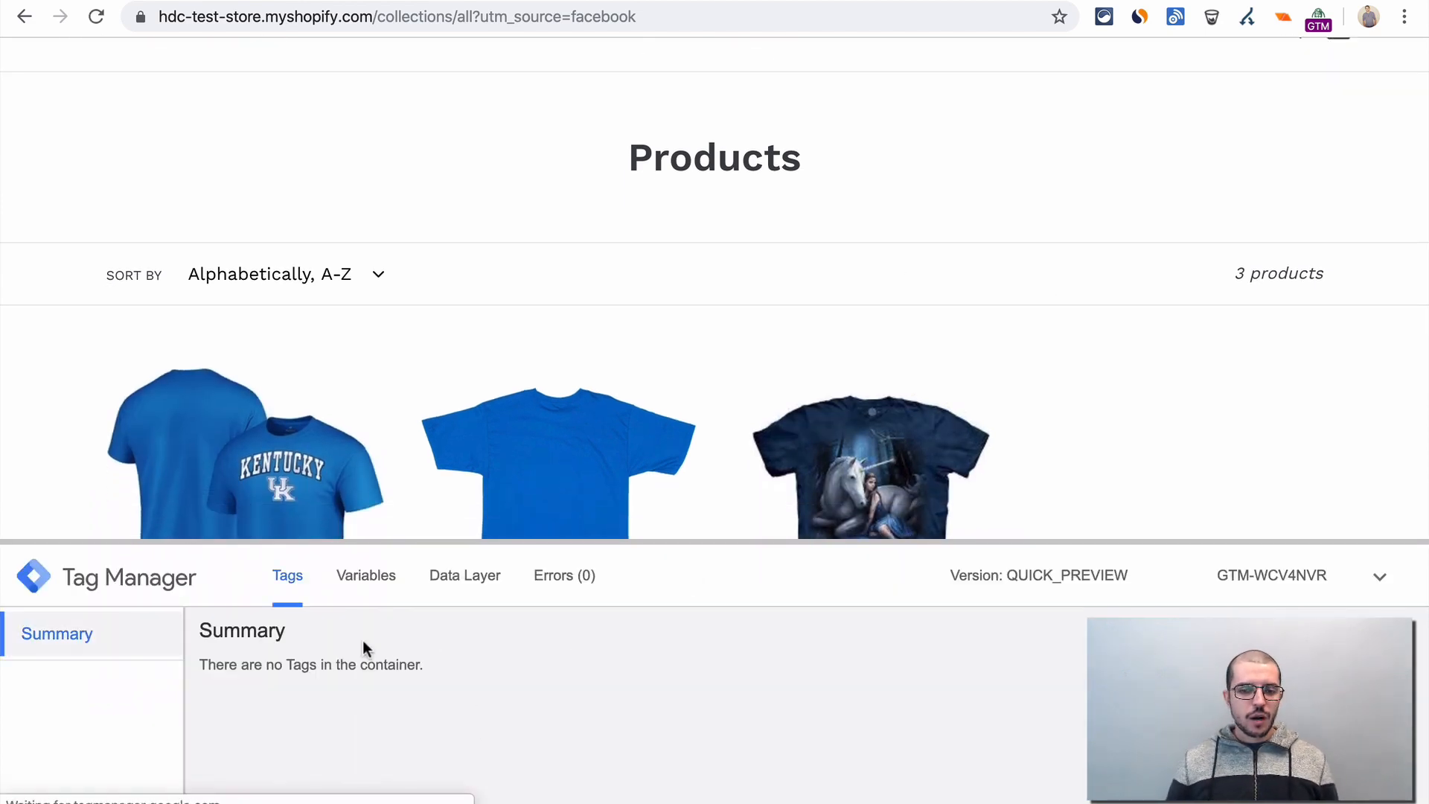
pyautogui.click(343, 737)
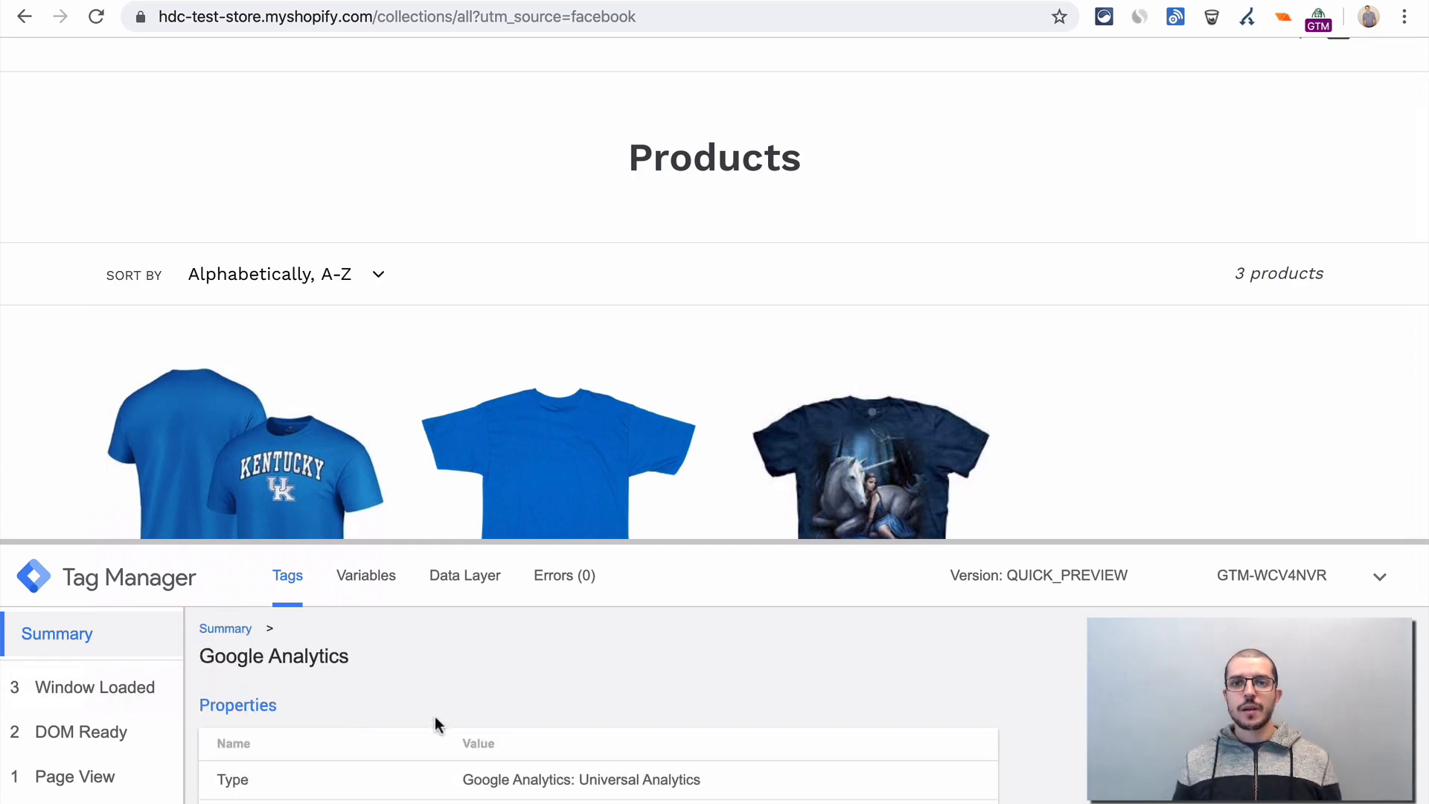
pyautogui.scroll(-3, 359, 698)
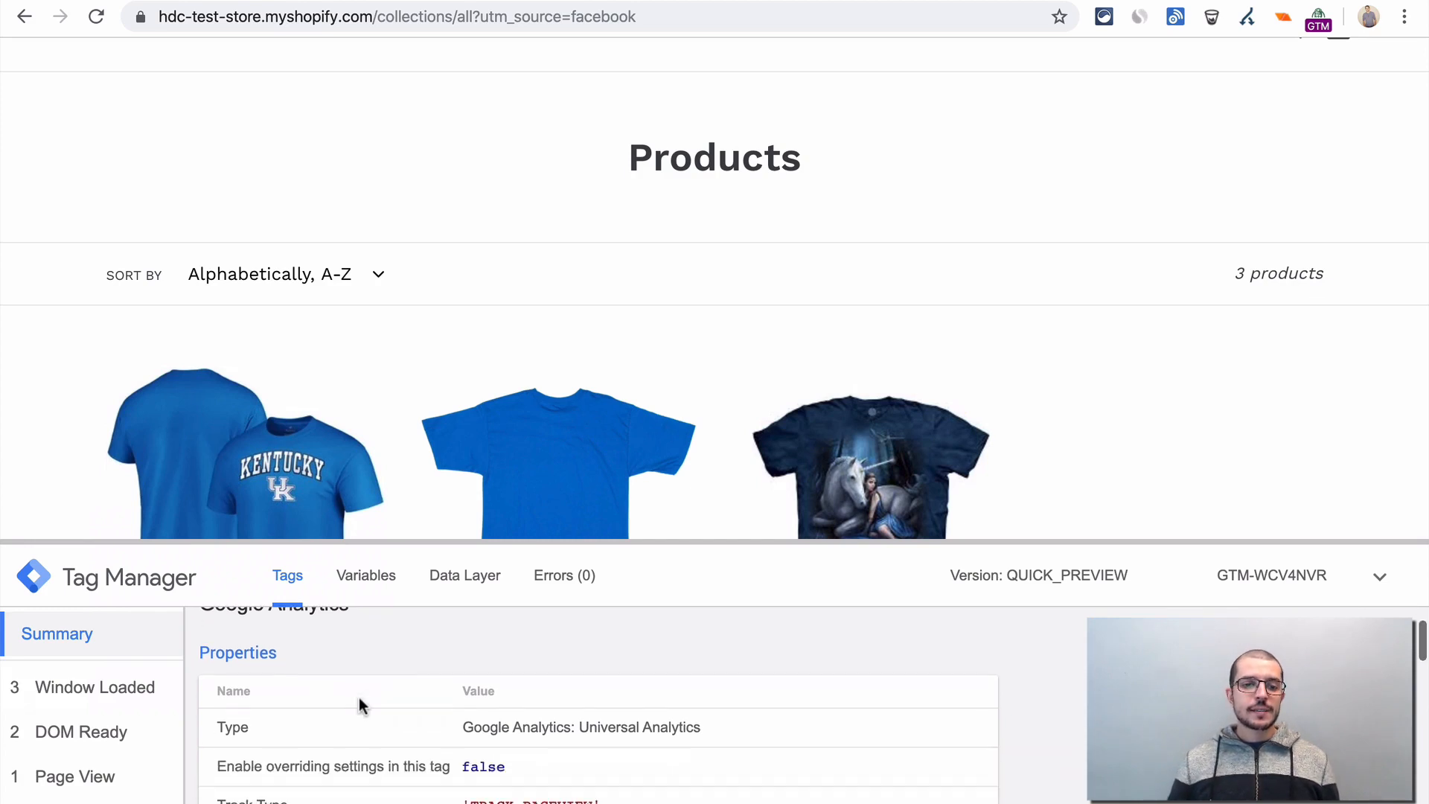
# - Examine the Google Analytics tag's firing message, firing trigger filters and settings in the debug pane
pyautogui.scroll(3, 358, 698)
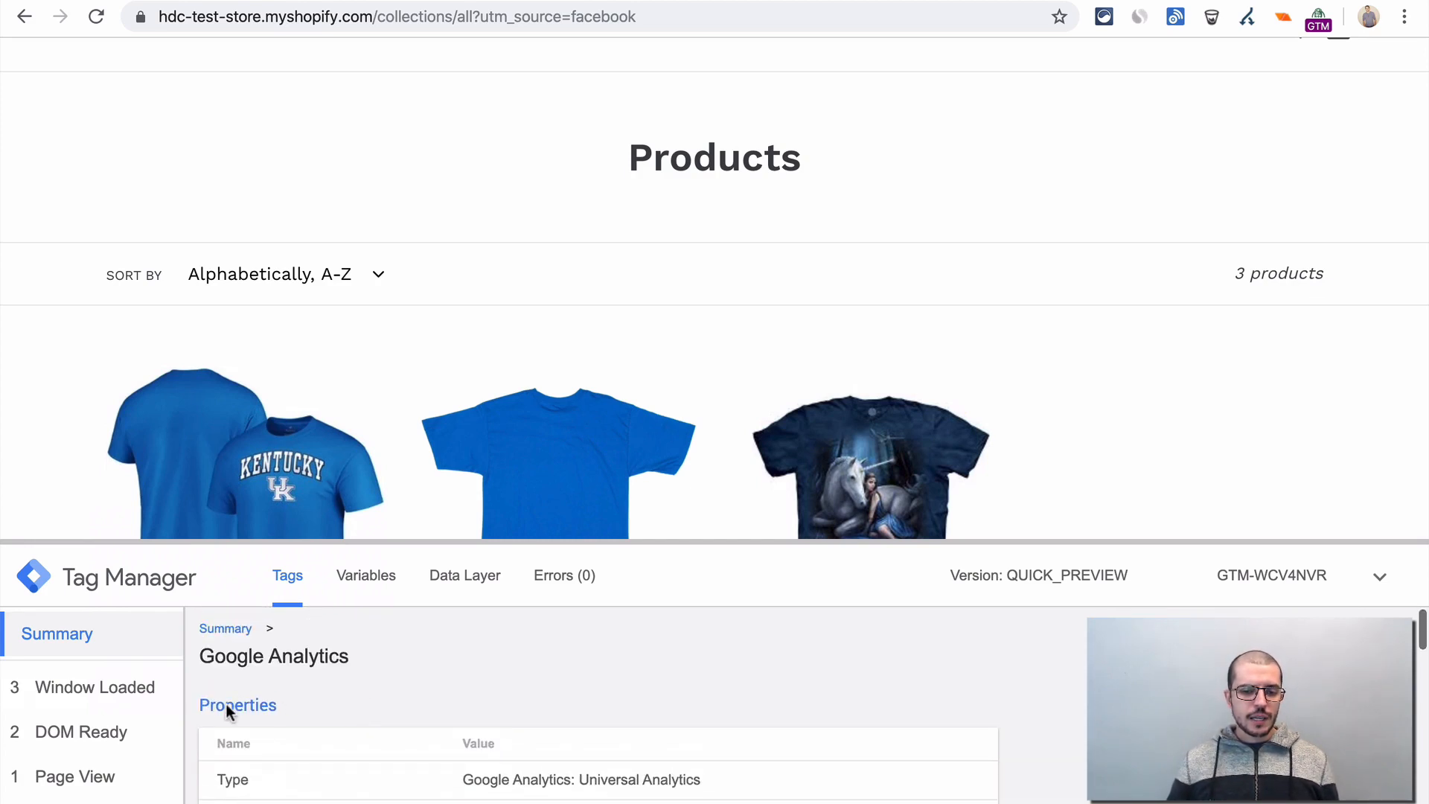
pyautogui.scroll(-6, 226, 704)
pyautogui.scroll(-1, 226, 710)
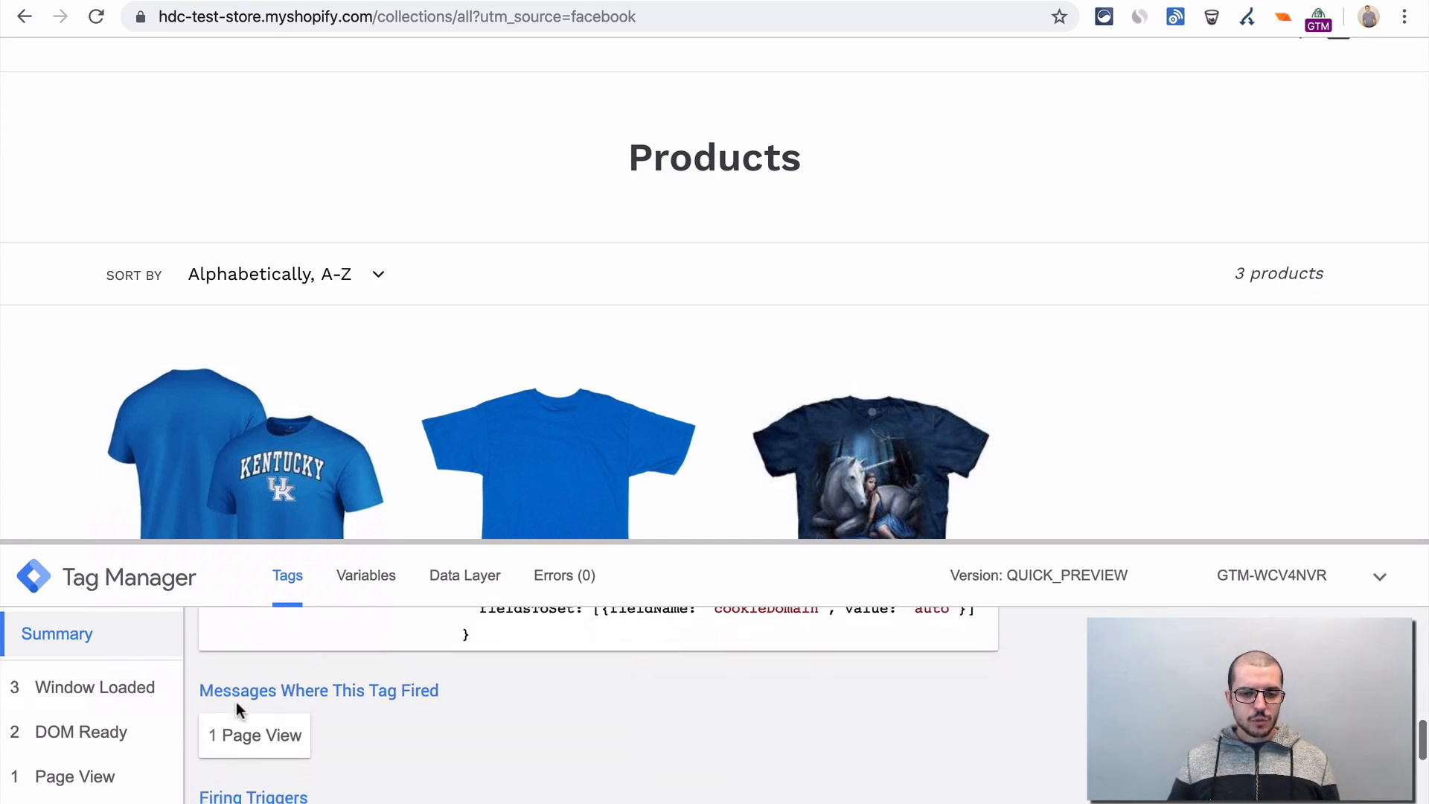
pyautogui.scroll(-3, 283, 692)
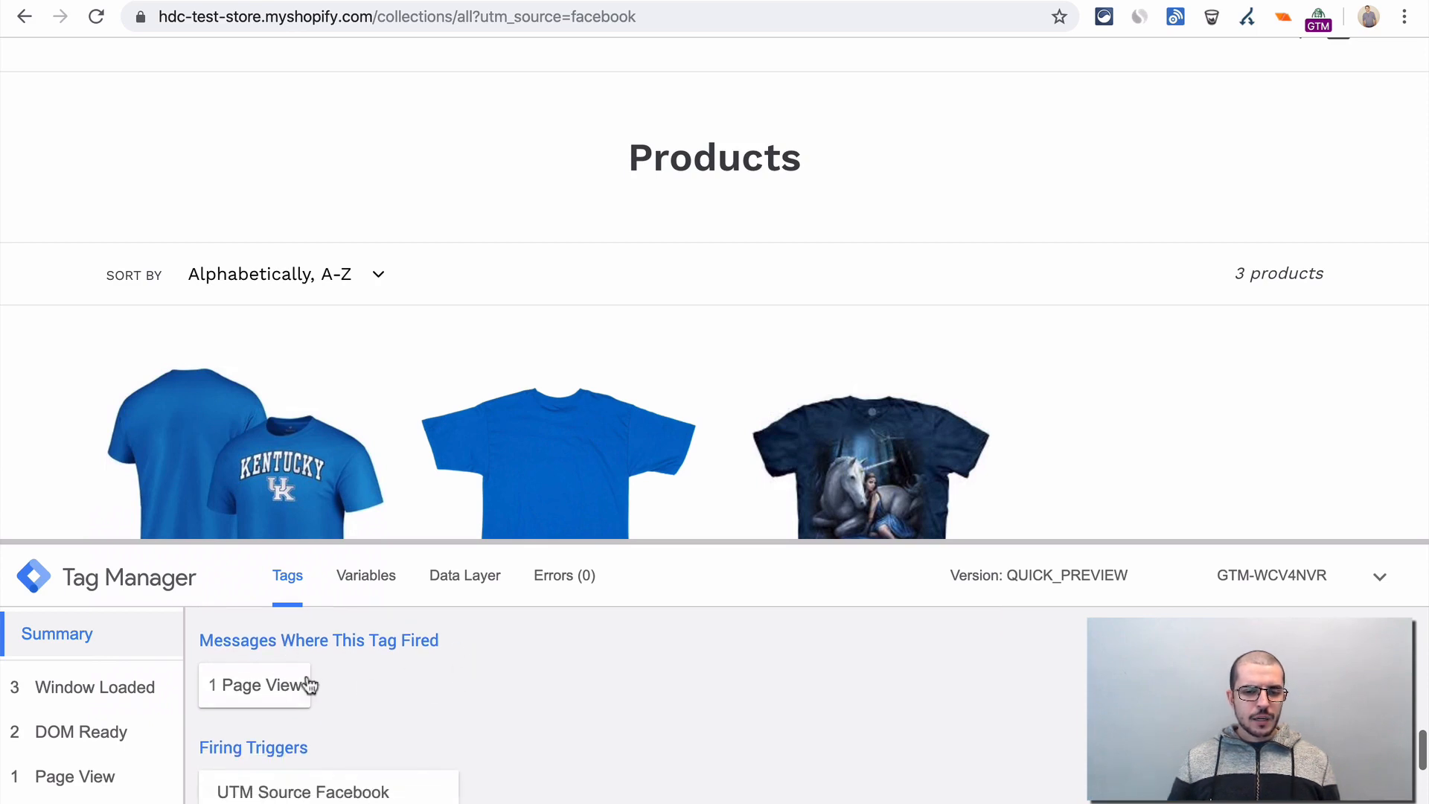
pyautogui.scroll(-3, 521, 740)
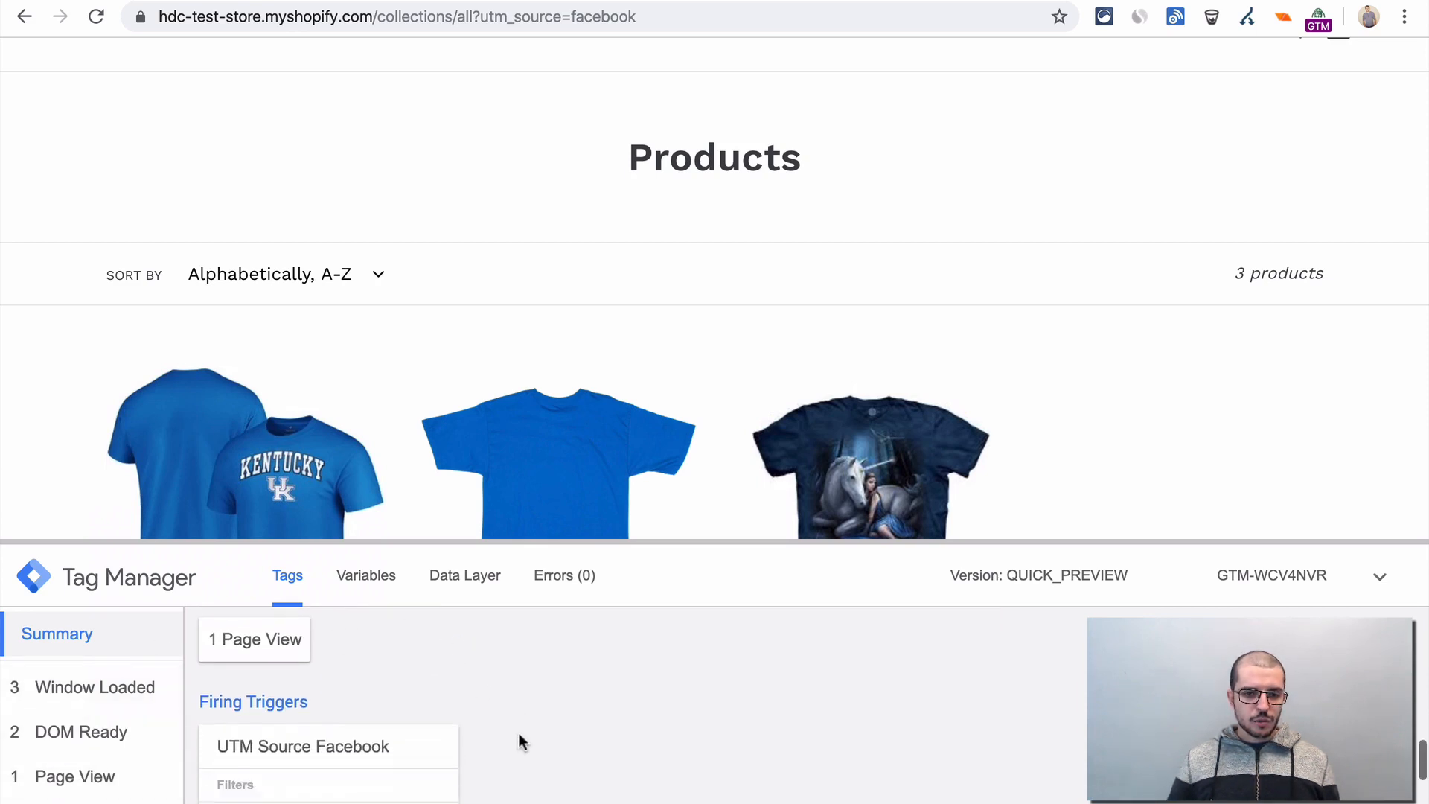
pyautogui.scroll(-3, 289, 681)
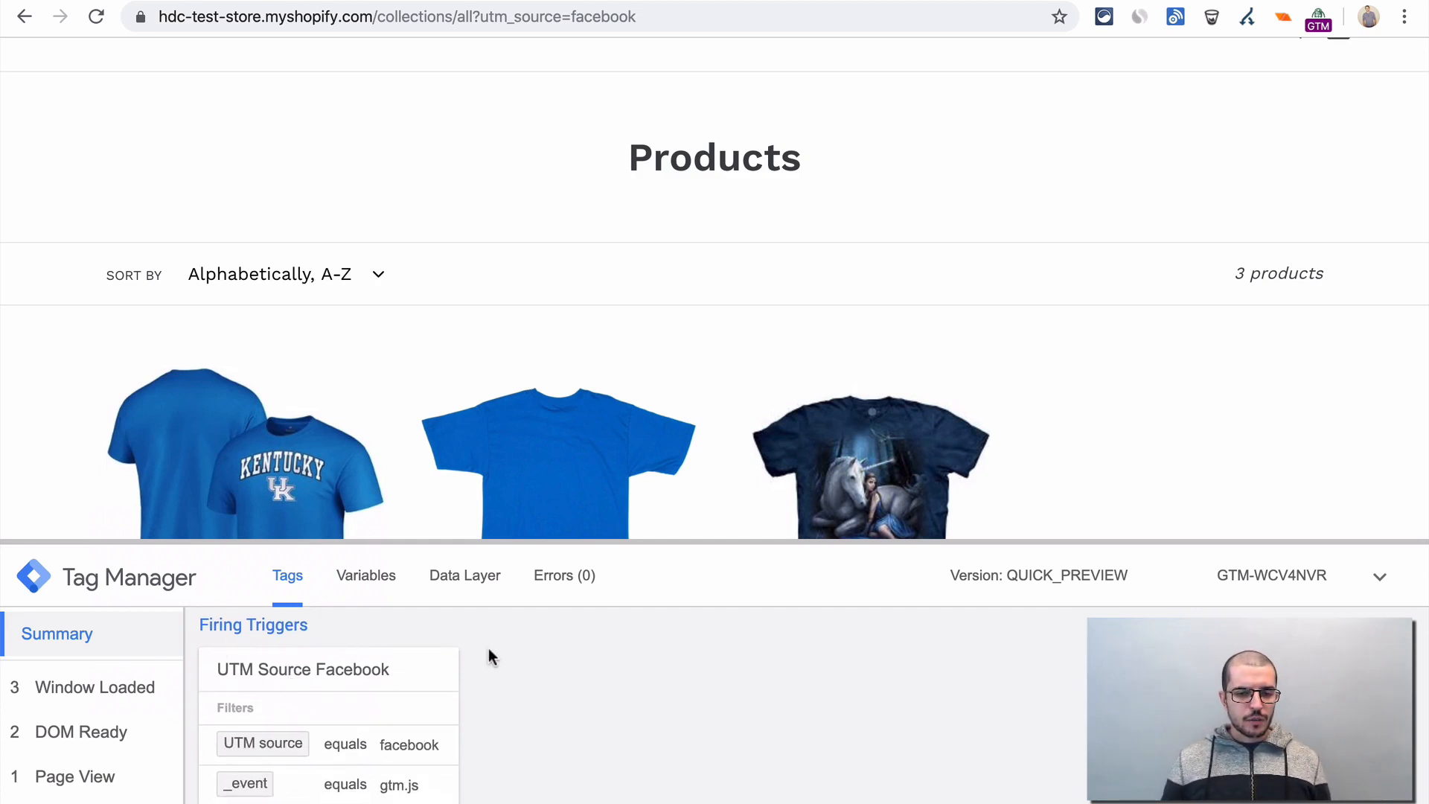
pyautogui.scroll(-1, 488, 654)
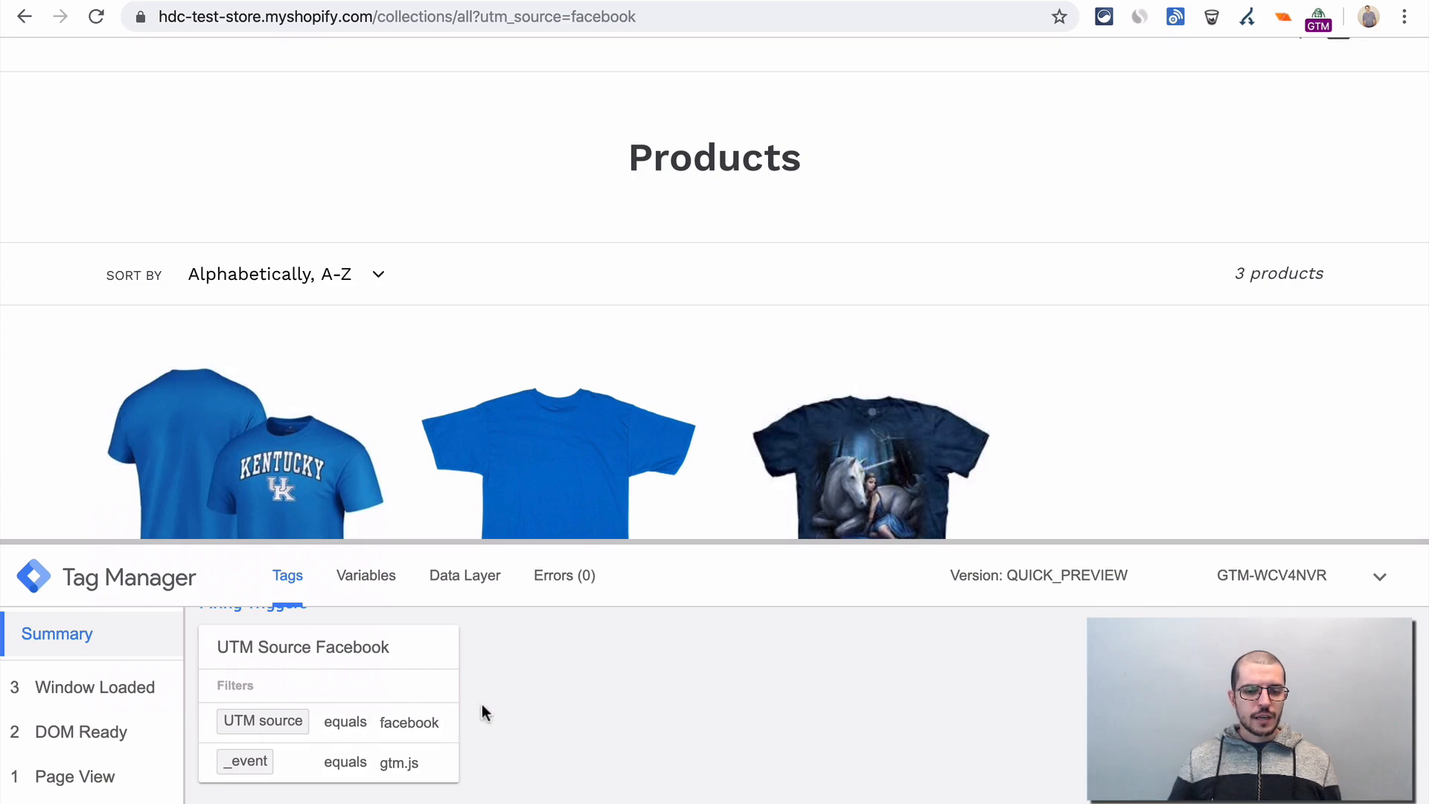
pyautogui.scroll(-2, 483, 712)
pyautogui.scroll(4, 348, 692)
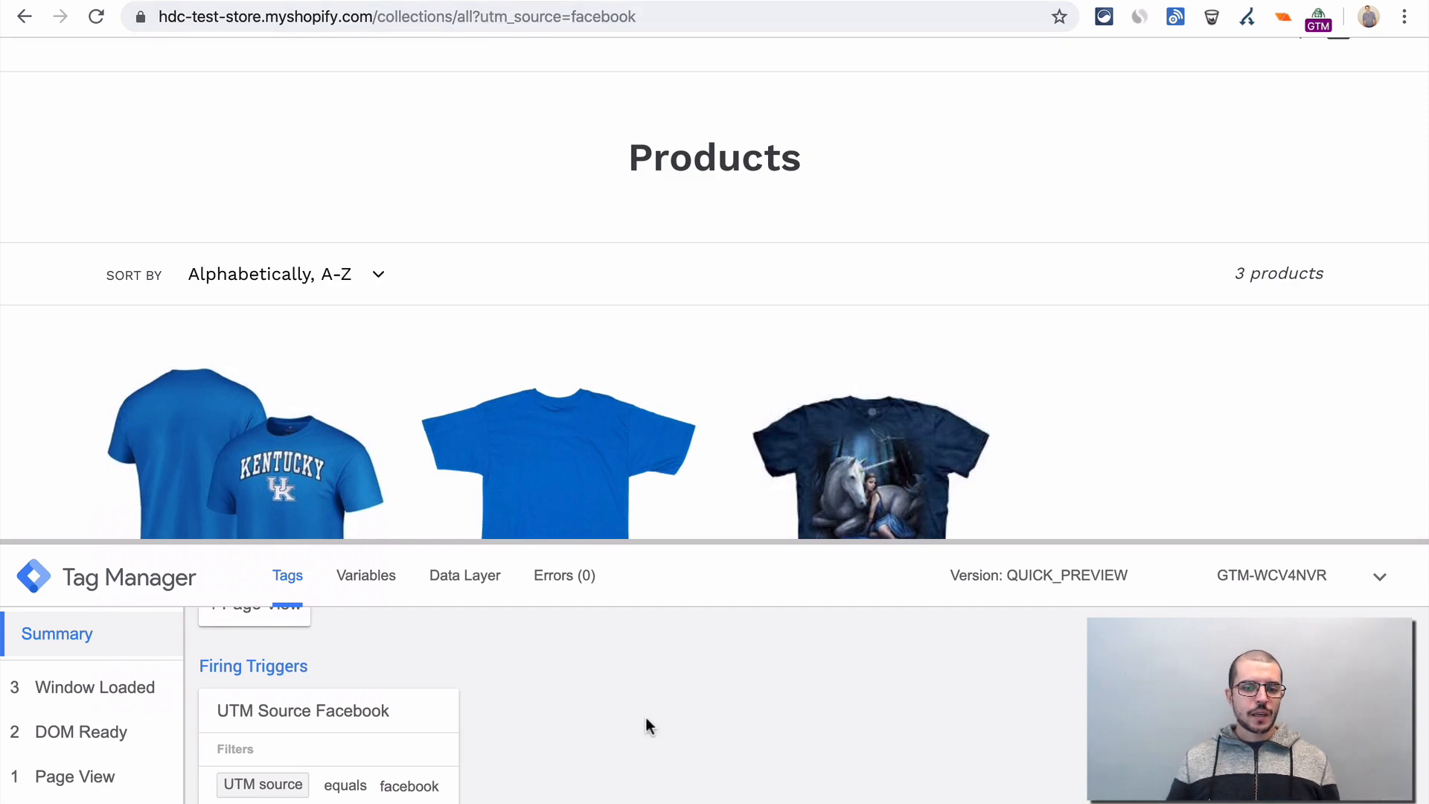
pyautogui.scroll(6, 646, 725)
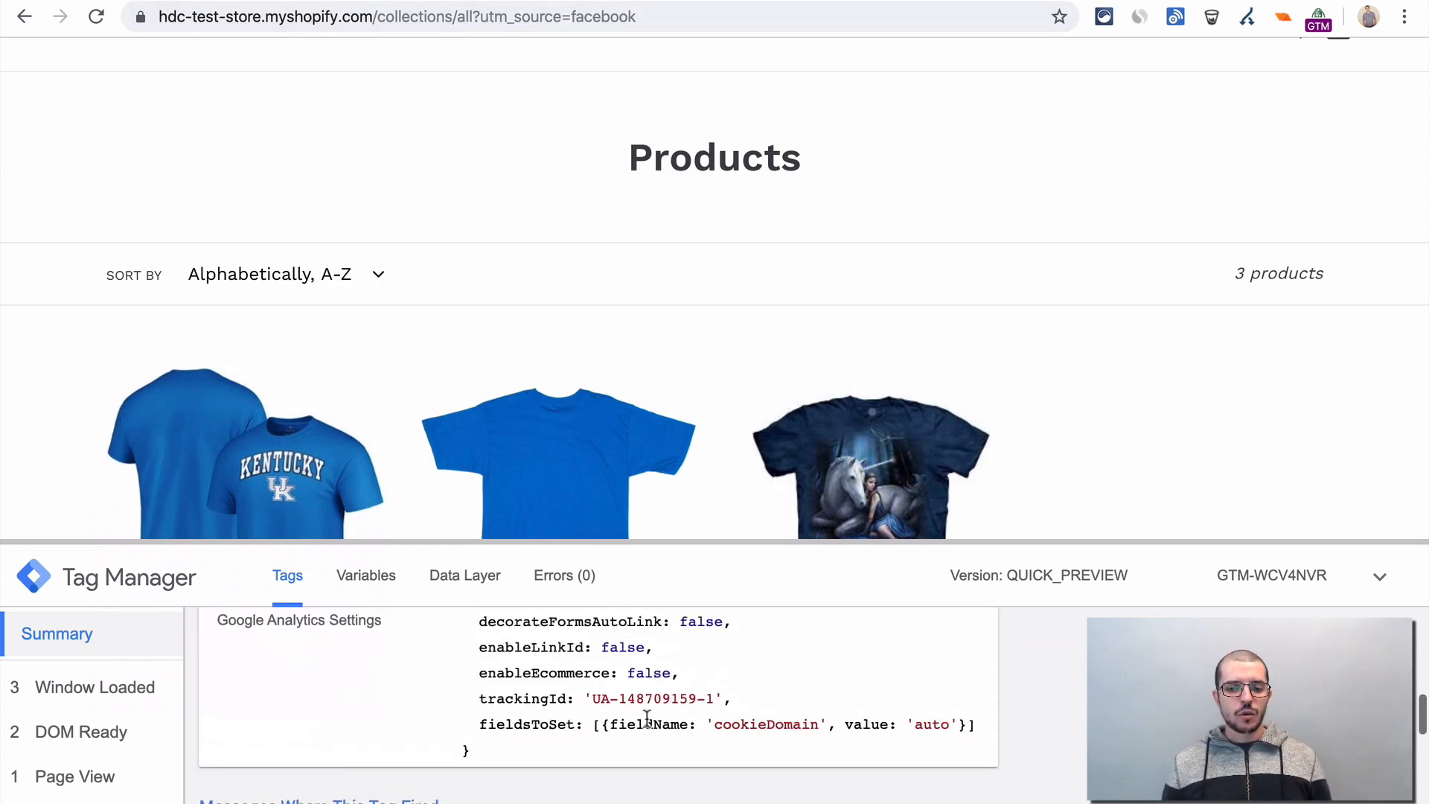
pyautogui.scroll(2, 646, 718)
pyautogui.scroll(3, 877, 731)
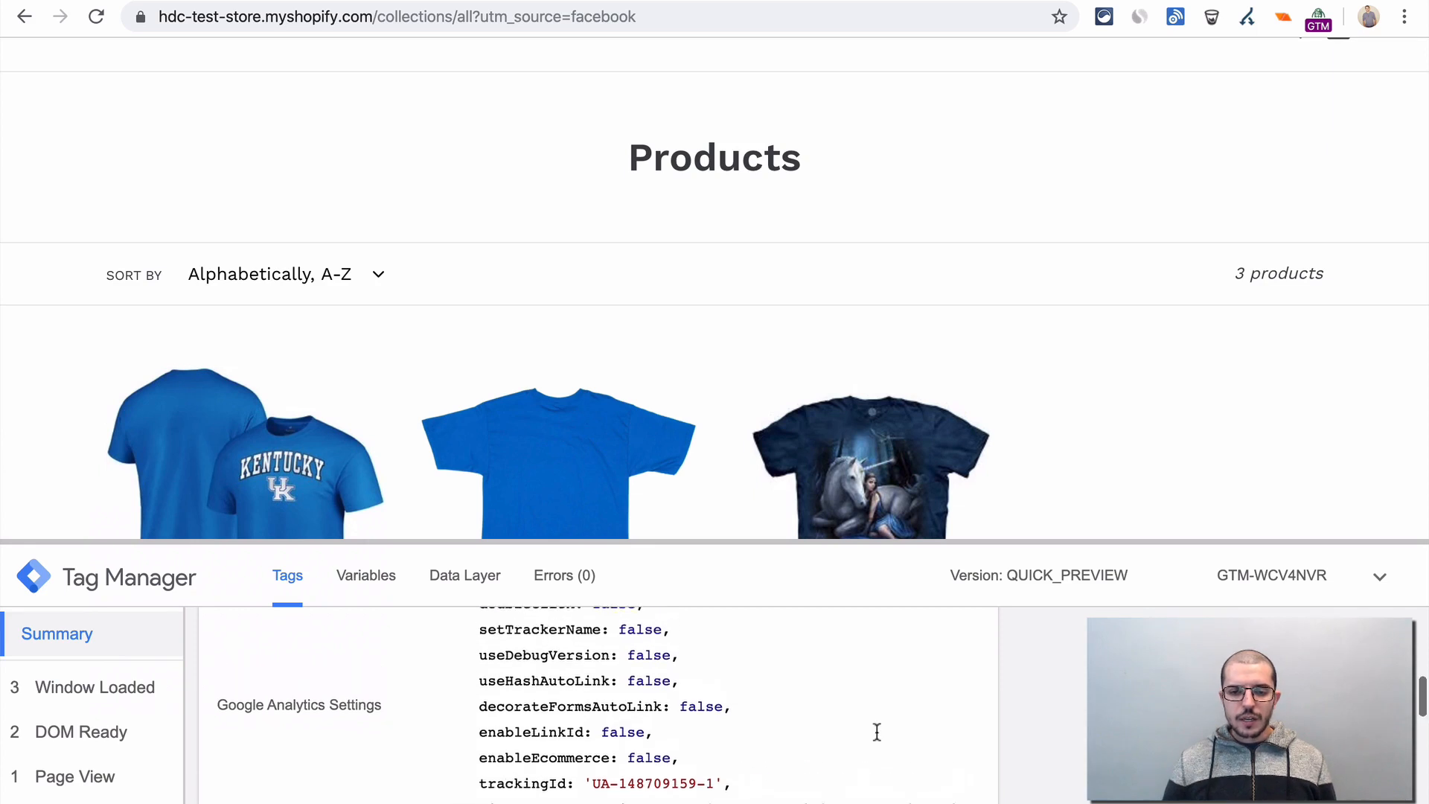
pyautogui.scroll(5, 876, 731)
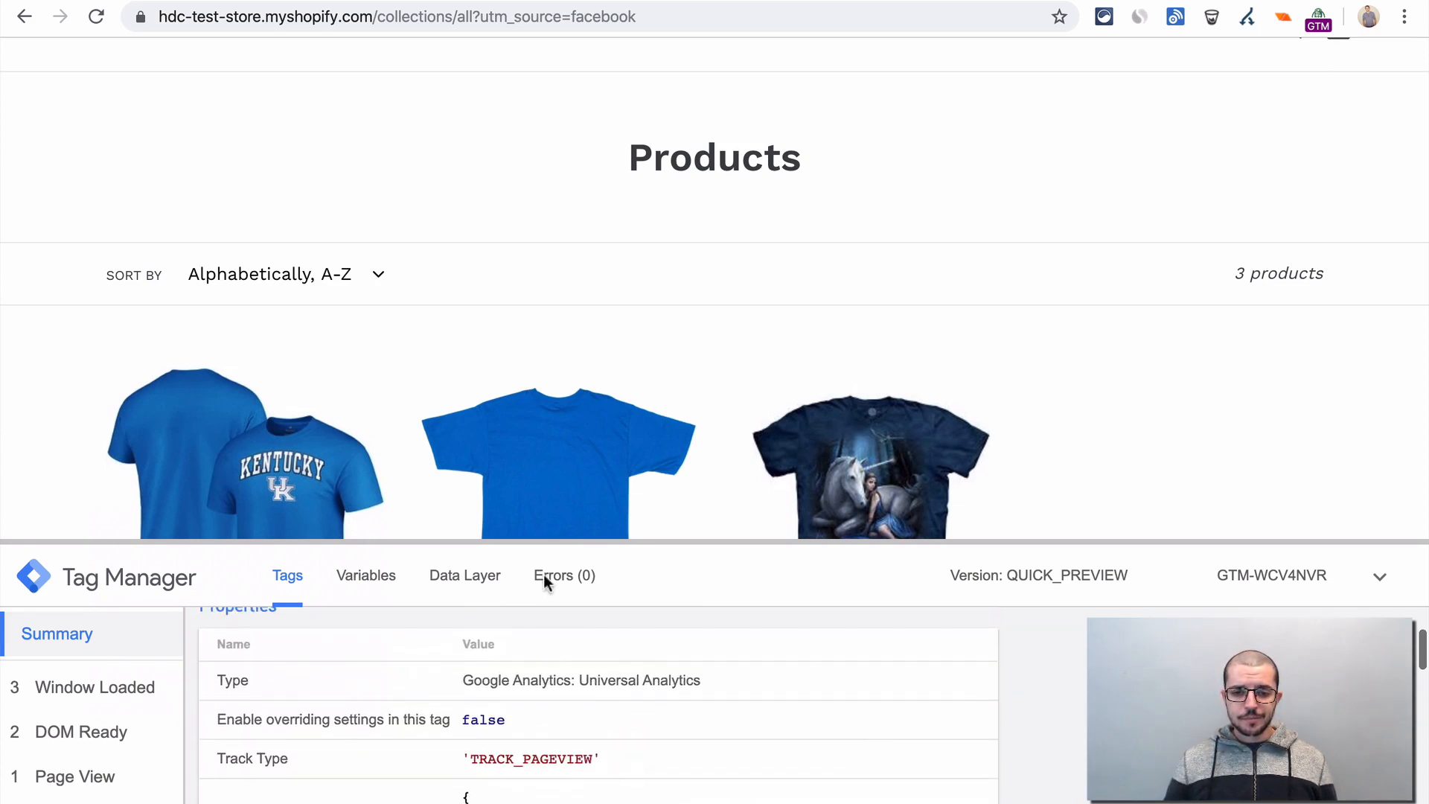
pyautogui.scroll(2, 640, 622)
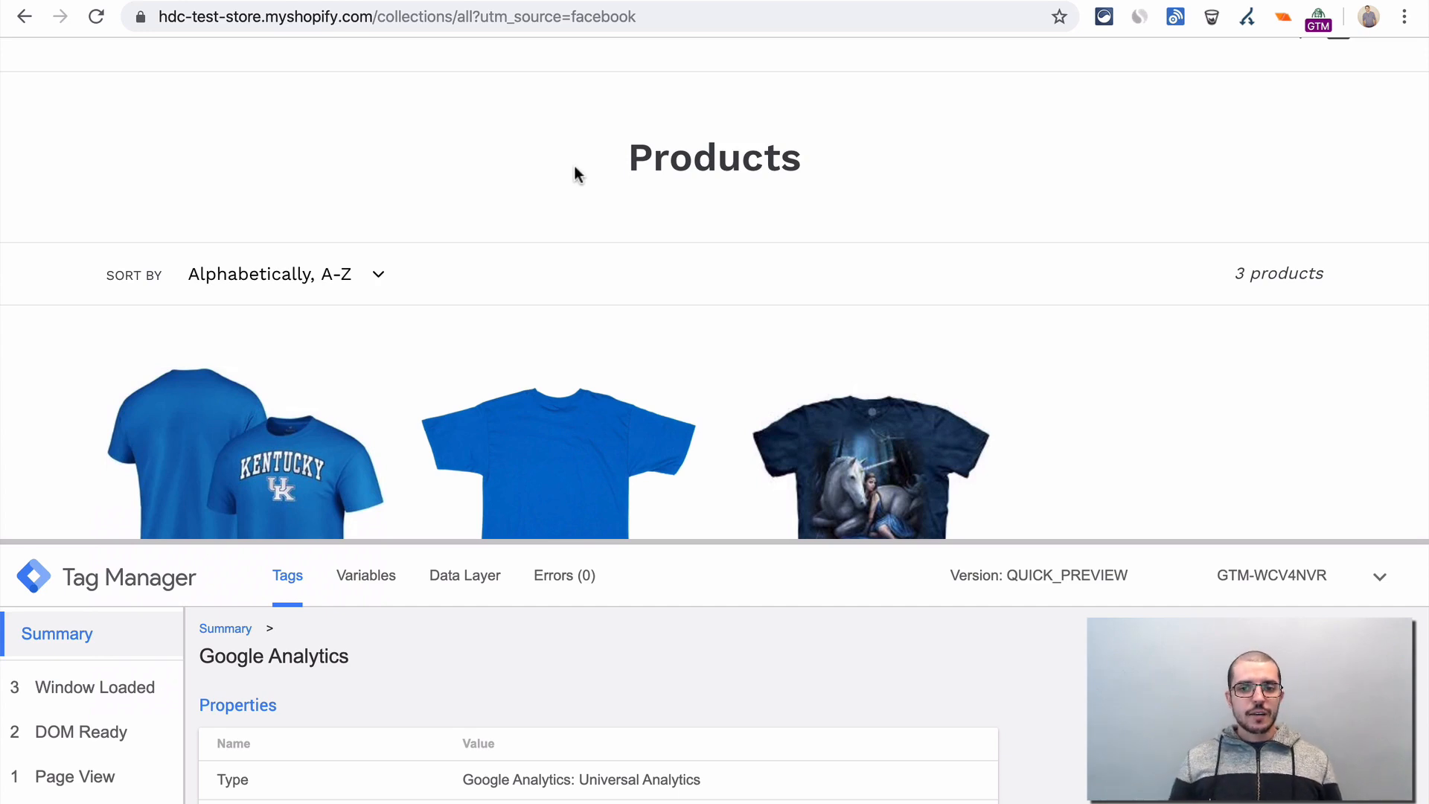
pyautogui.scroll(2, 574, 172)
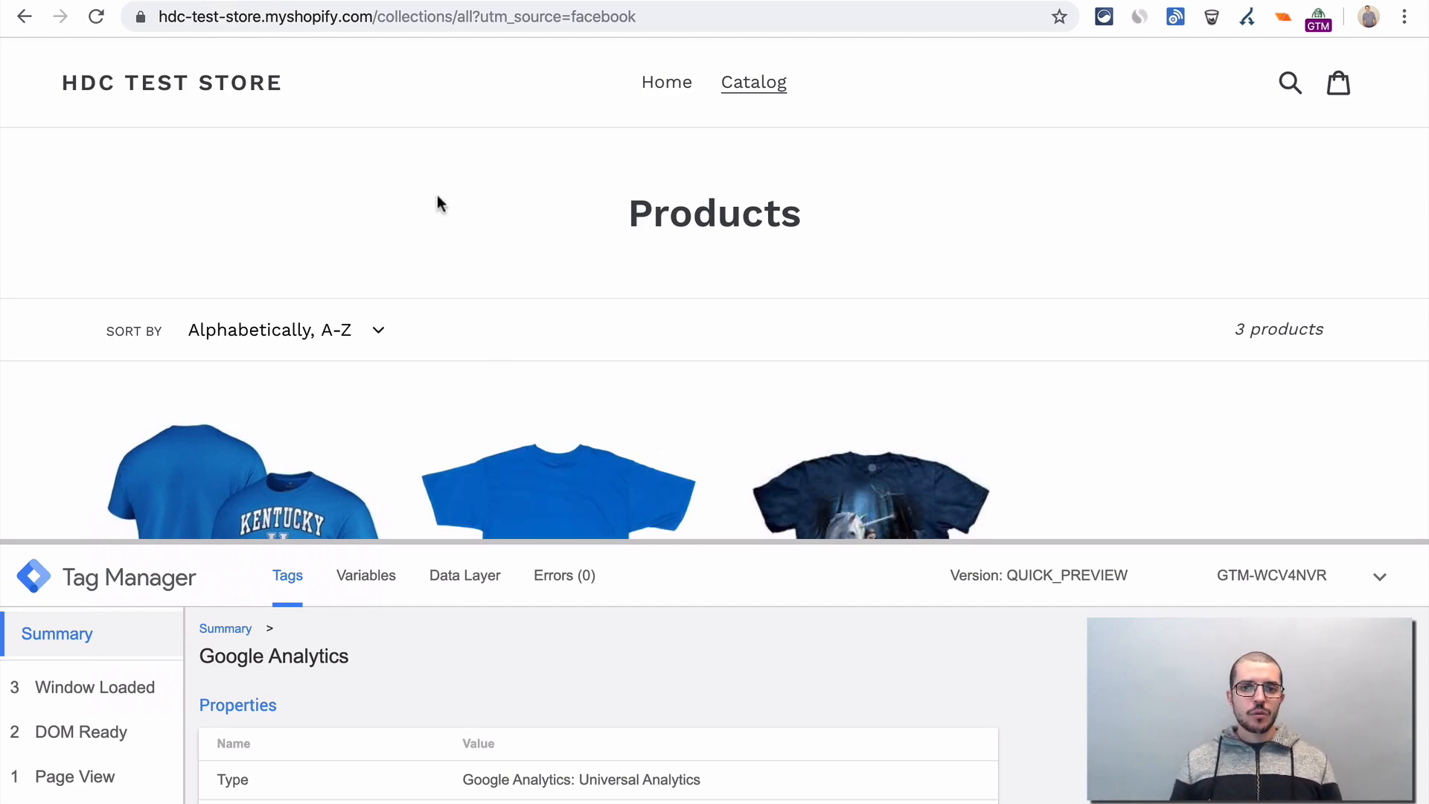
# - Switch to the HDC Demo Shop container in Tag Manager and start a new user-defined variable named JS Resolution Ecran
pyautogui.click(432, 0)
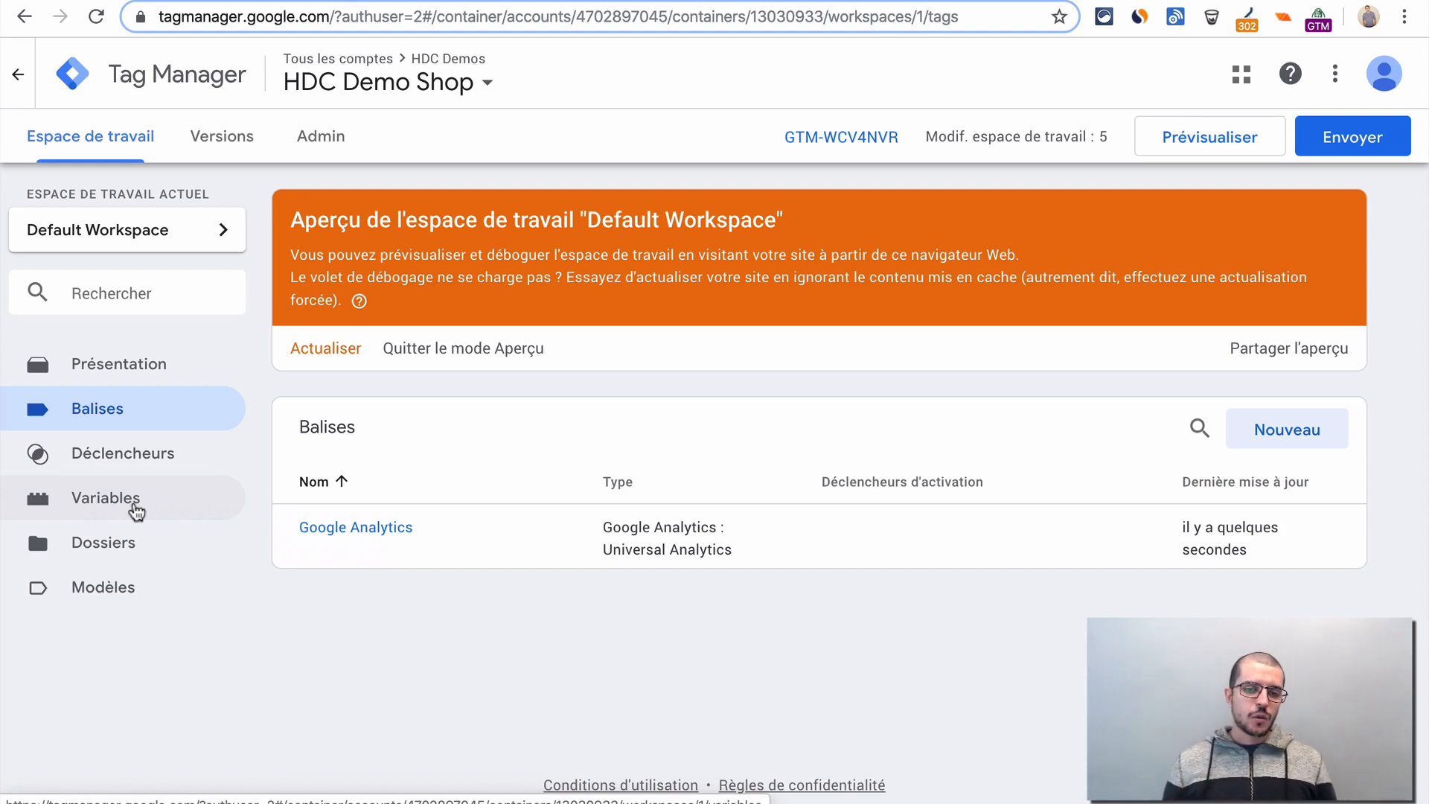
pyautogui.click(136, 511)
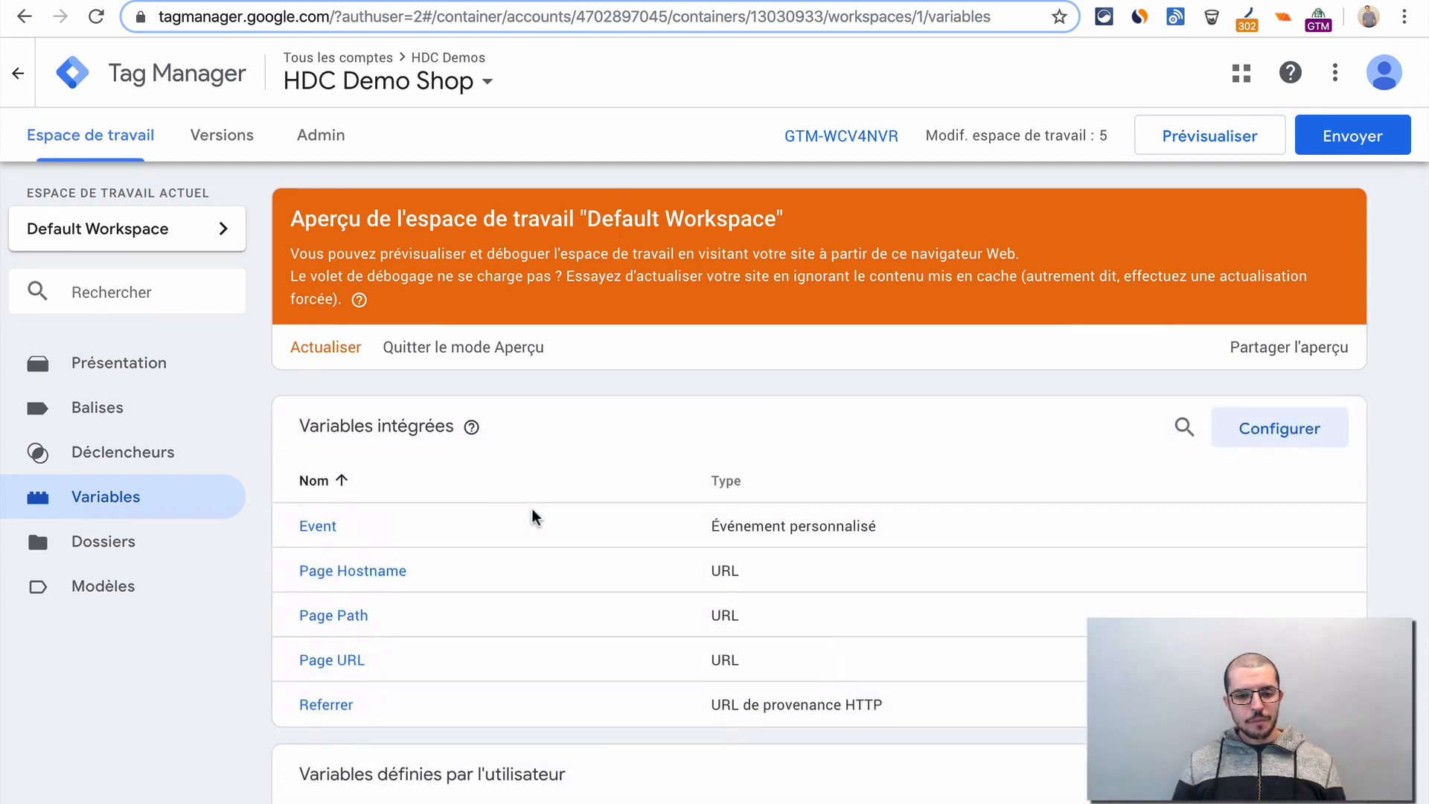
pyautogui.scroll(-3, 533, 517)
pyautogui.click(1279, 560)
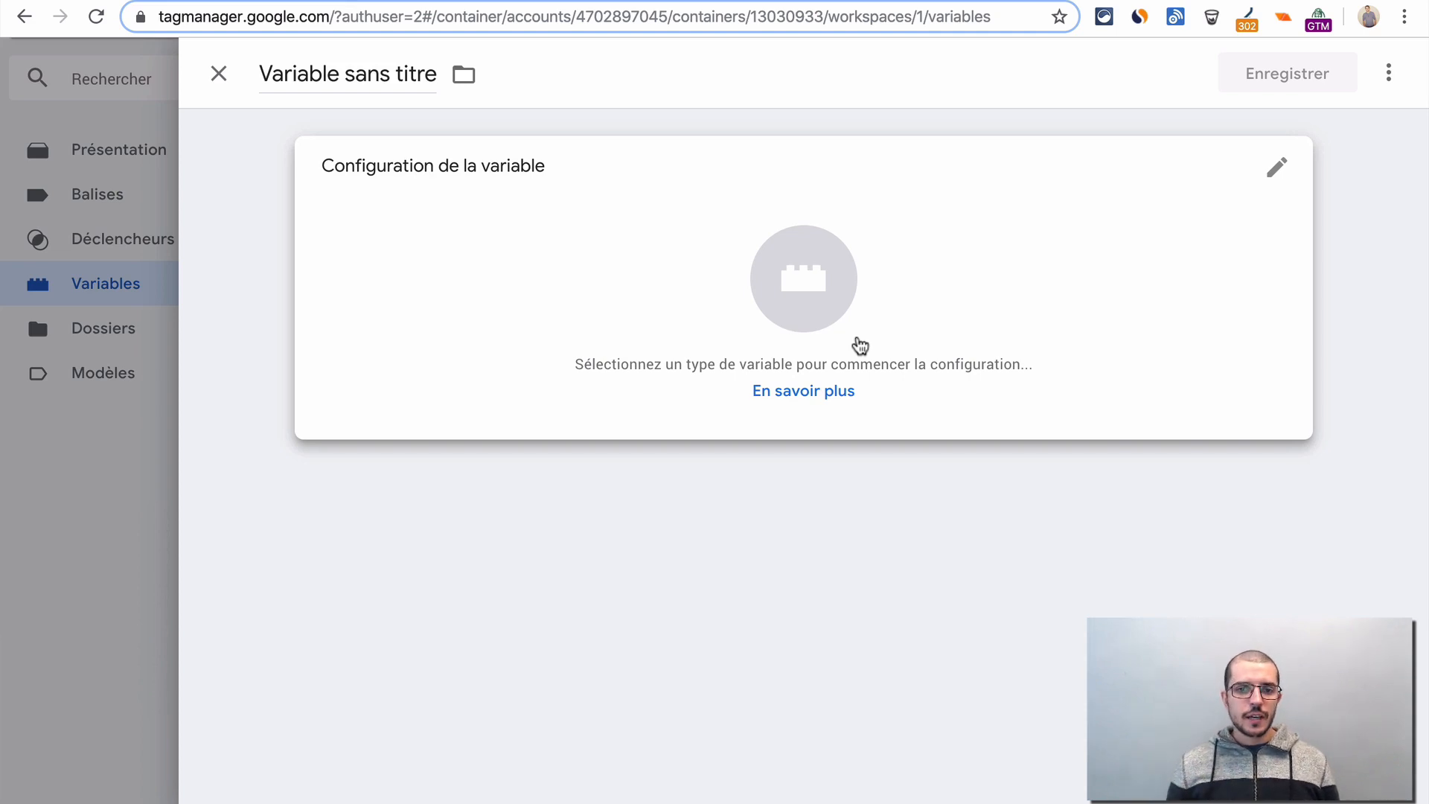
pyautogui.click(337, 74)
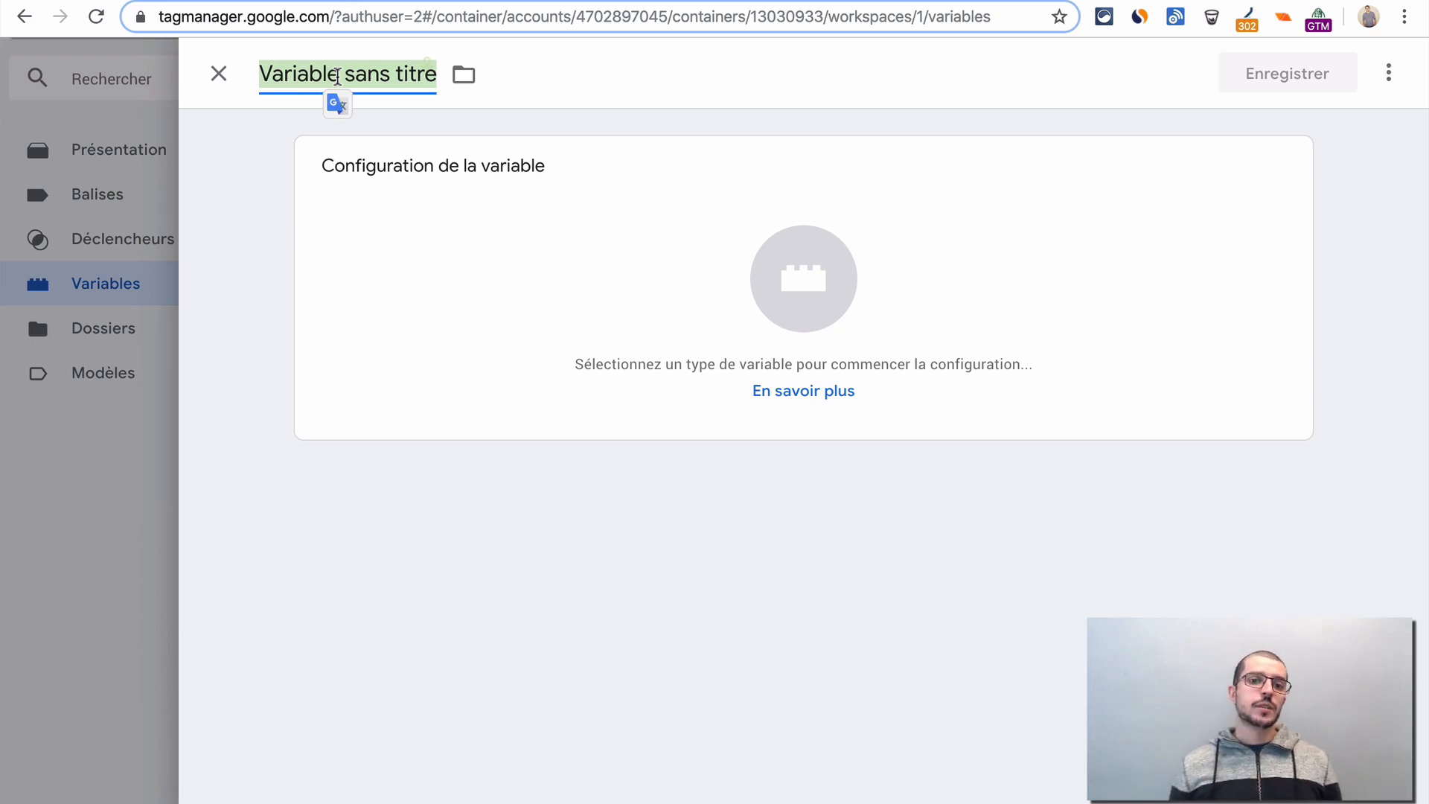
pyautogui.click(277, 147)
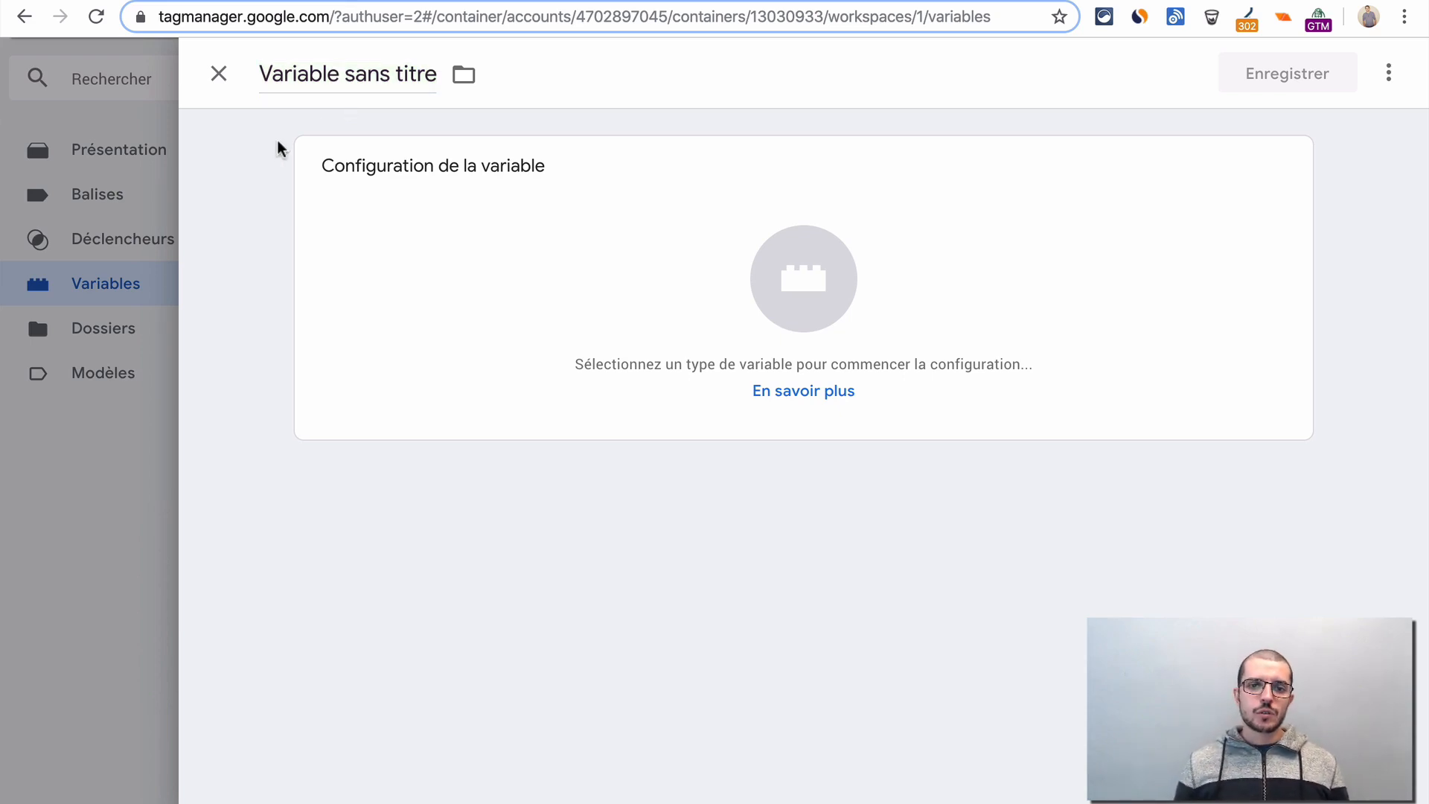
pyautogui.click(347, 73)
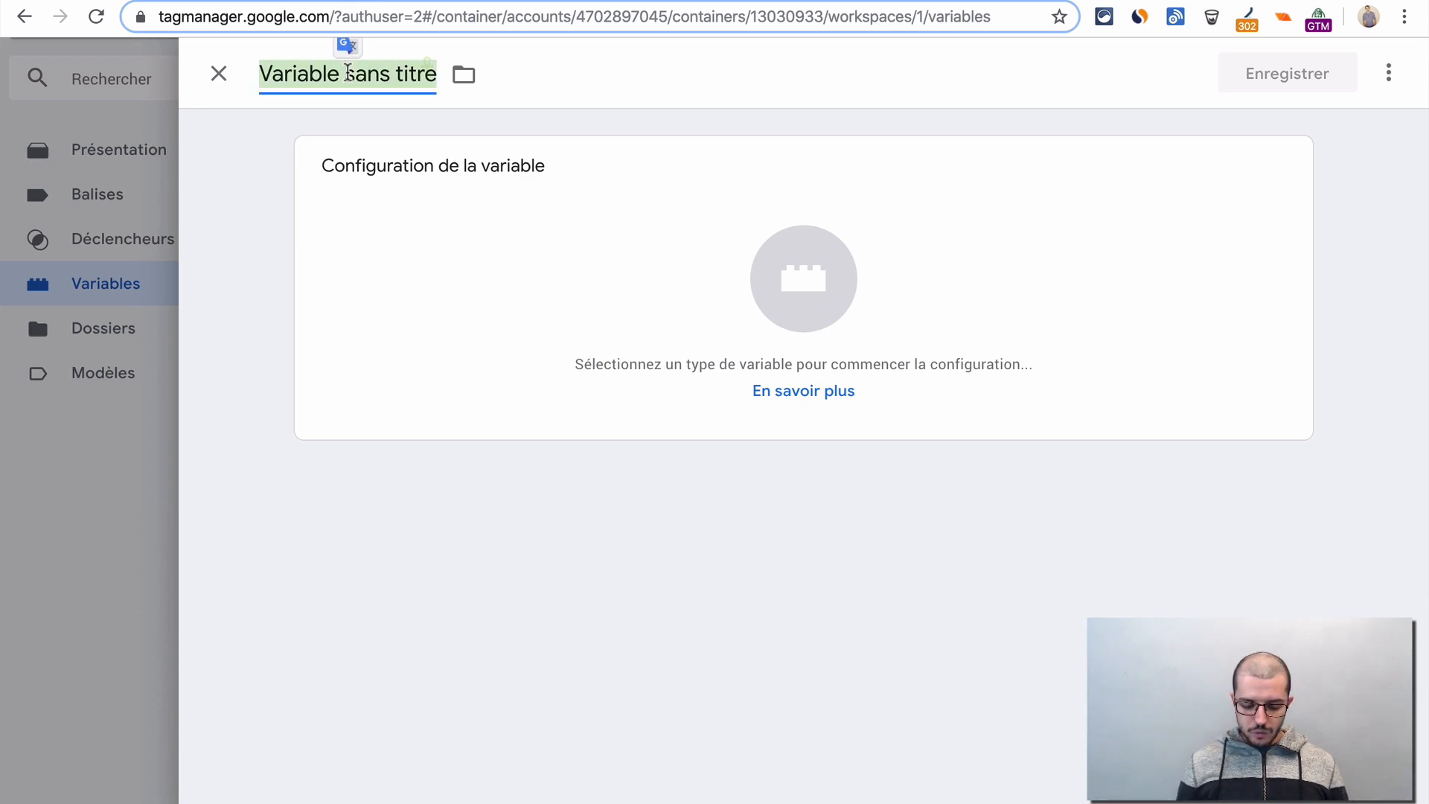
pyautogui.write('JS')
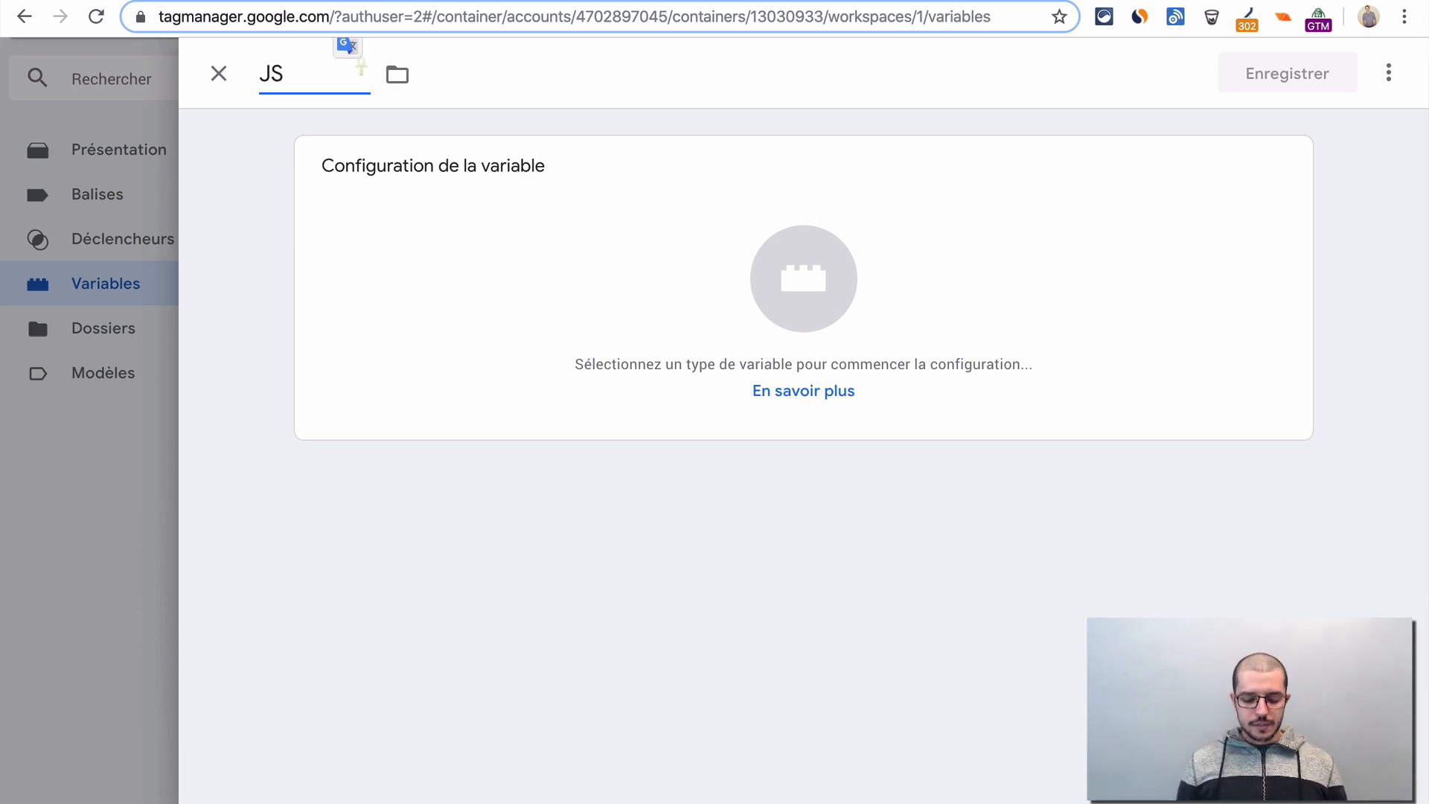
pyautogui.write(' Resolutio')
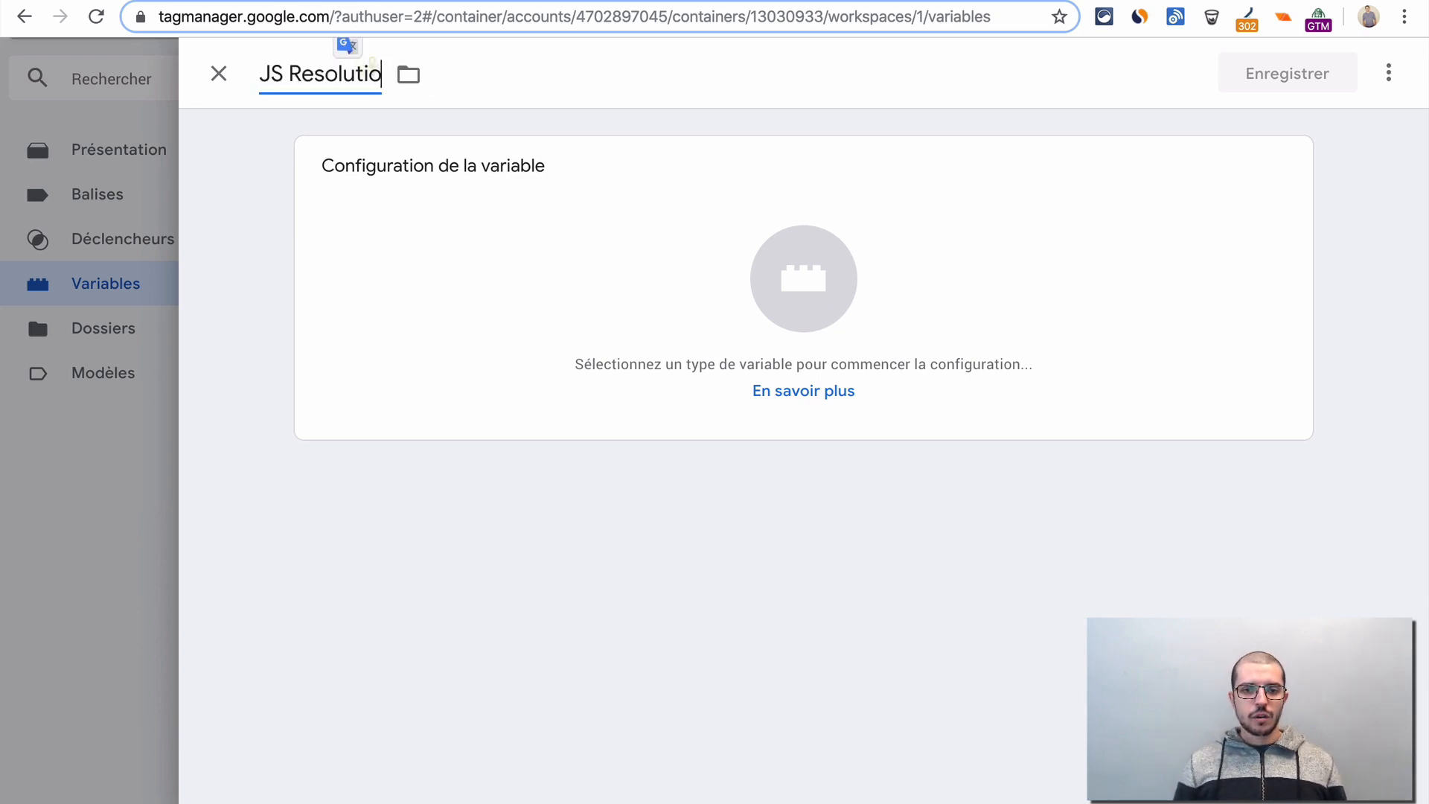
pyautogui.write('n Ecran')
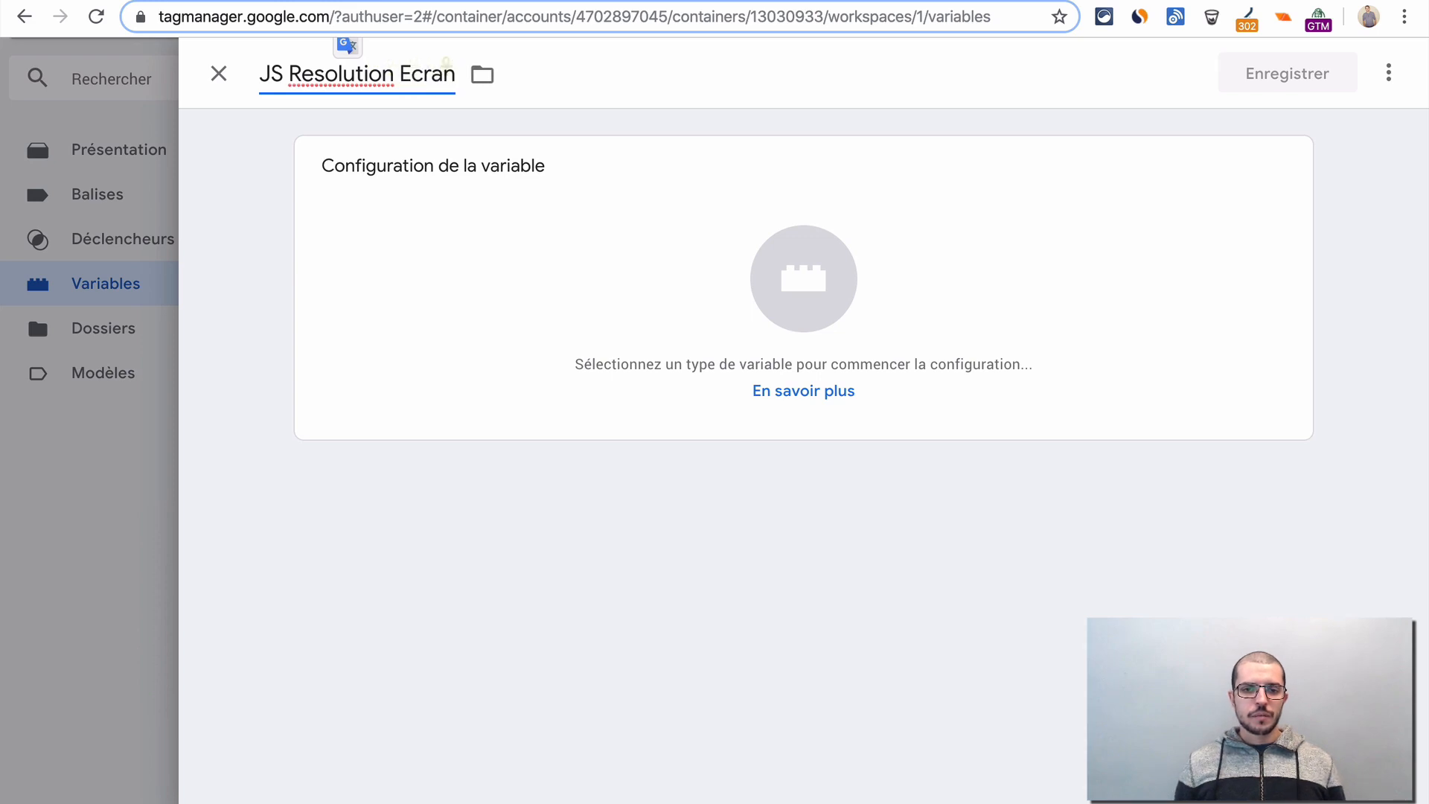
# - Set the variable's type to custom JavaScript (JavaScript personnalisé)
pyautogui.click(539, 285)
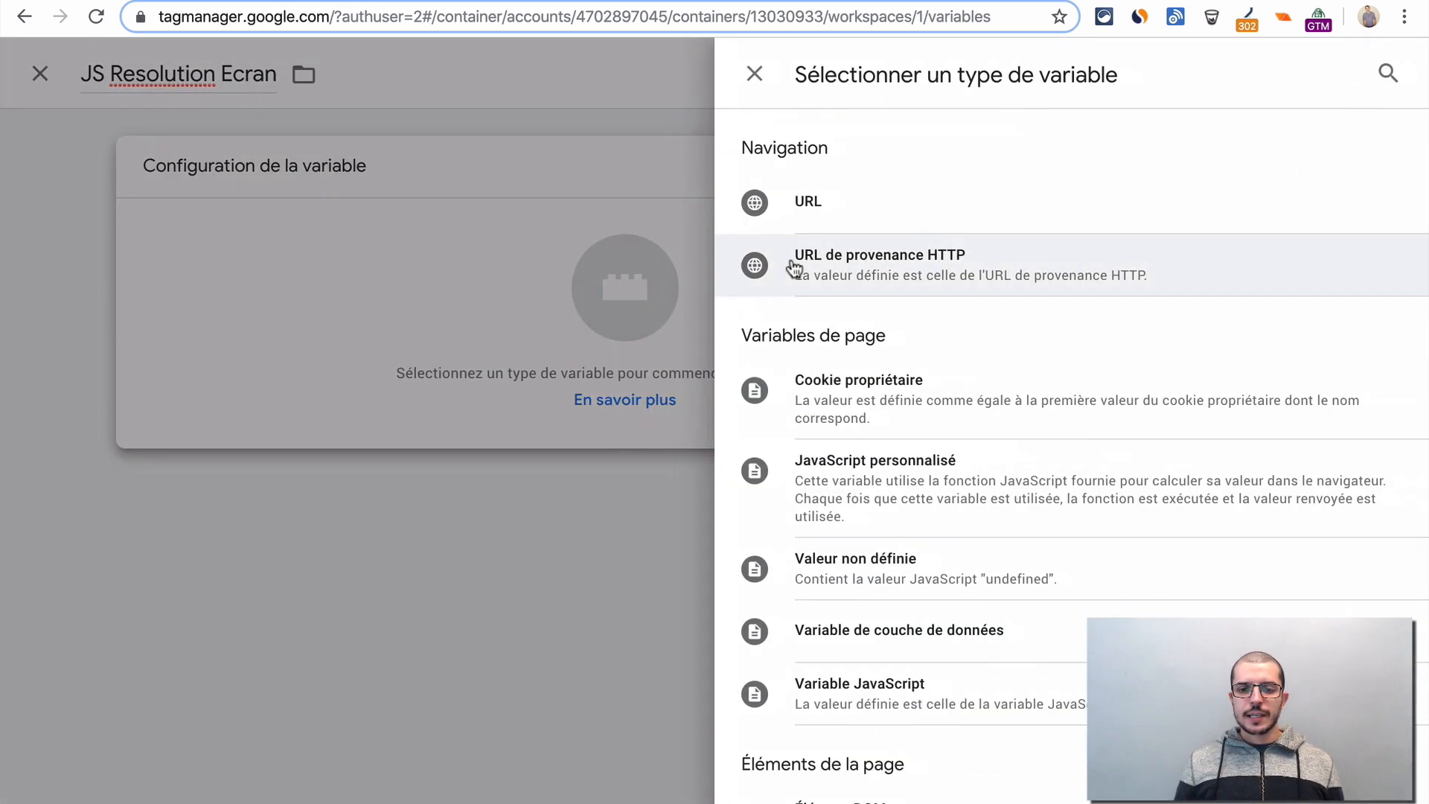
pyautogui.scroll(-2, 915, 397)
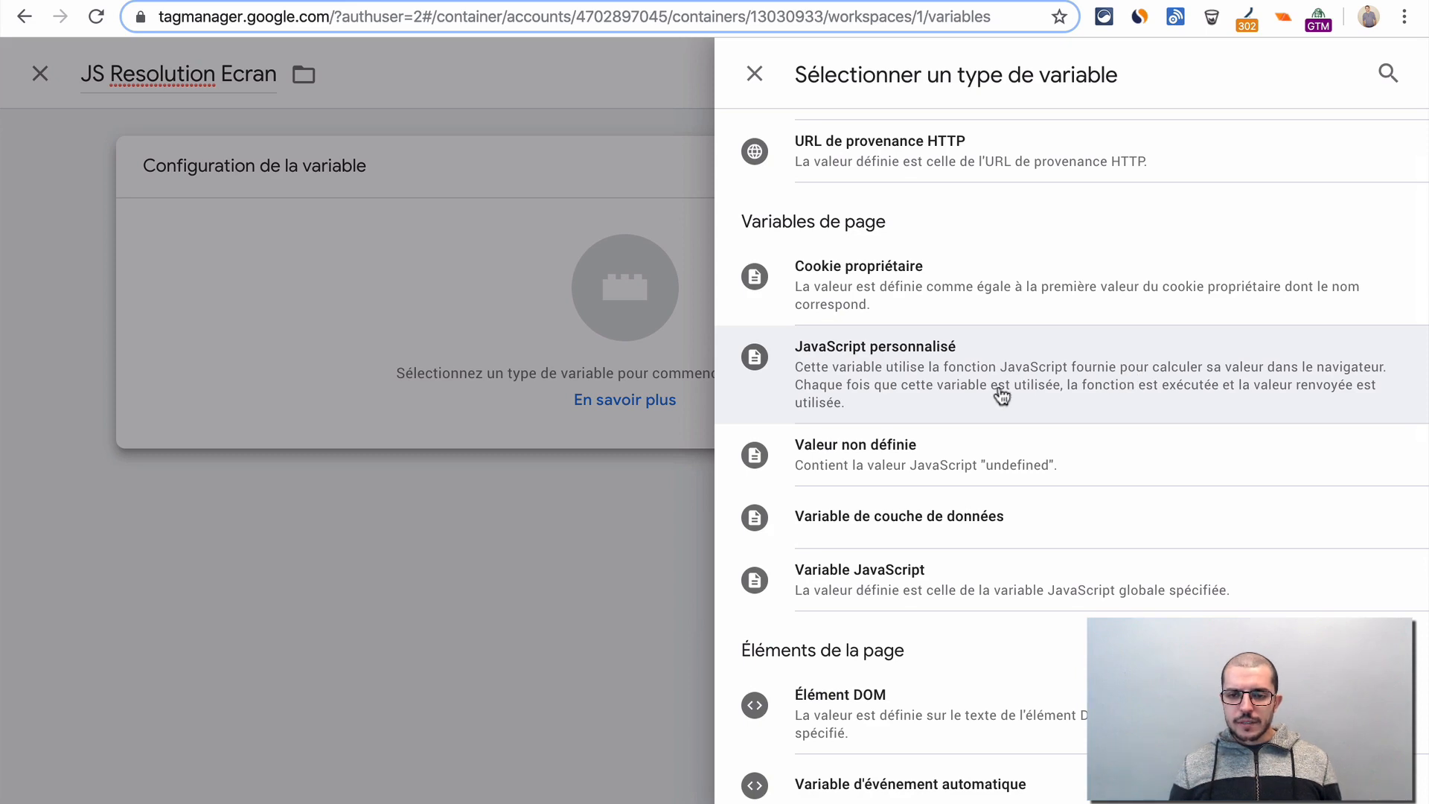
pyautogui.scroll(-1, 1115, 400)
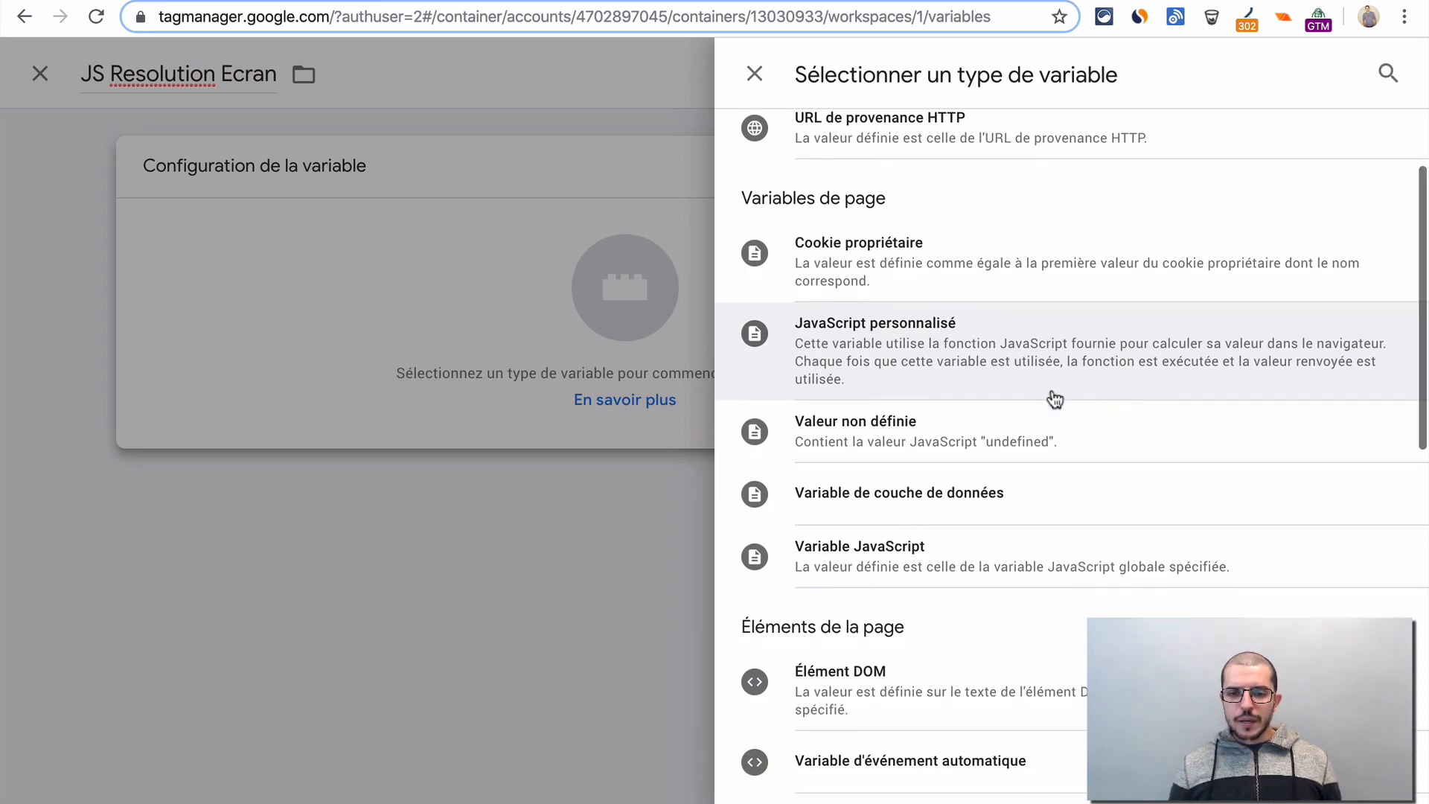
pyautogui.scroll(-2, 1114, 379)
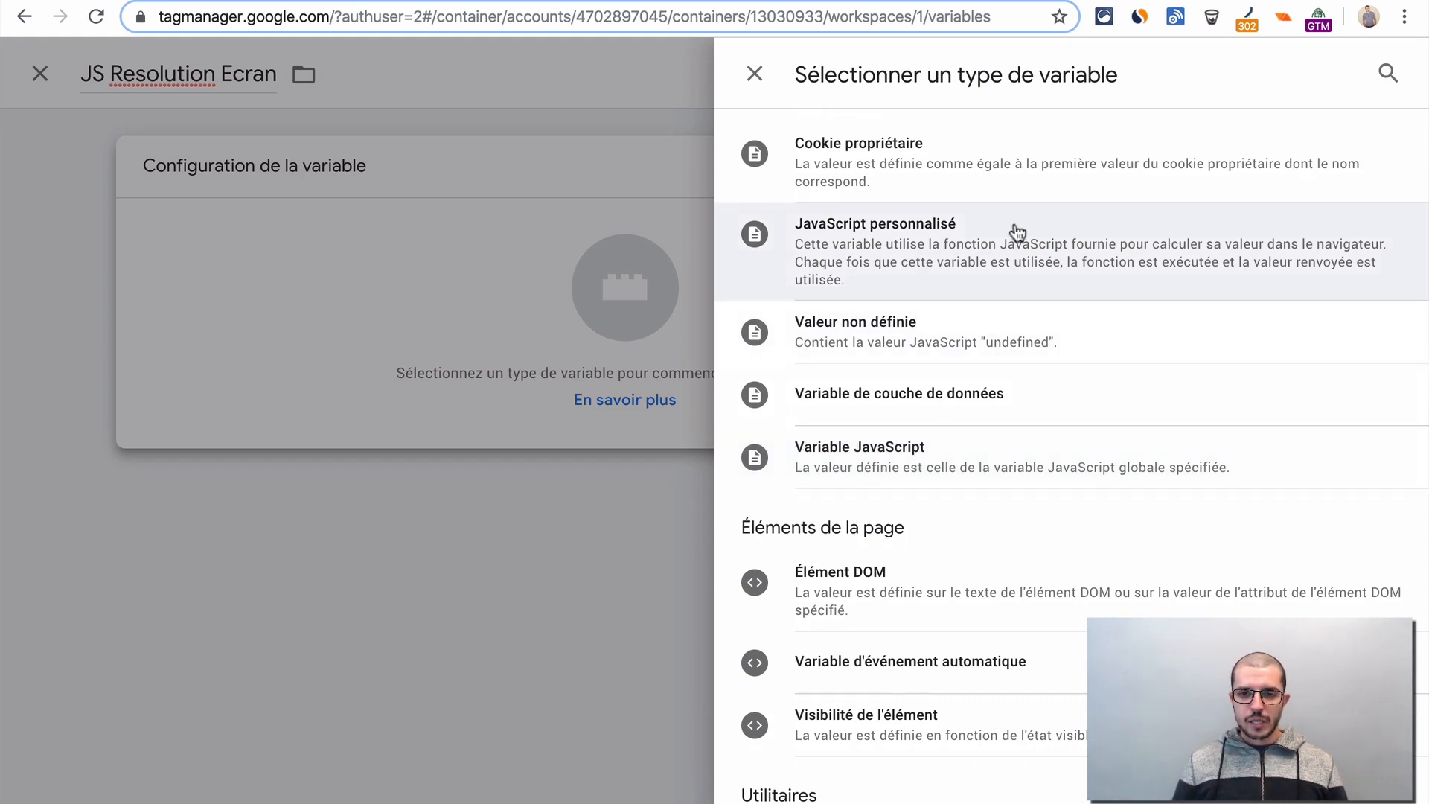
pyautogui.click(1008, 246)
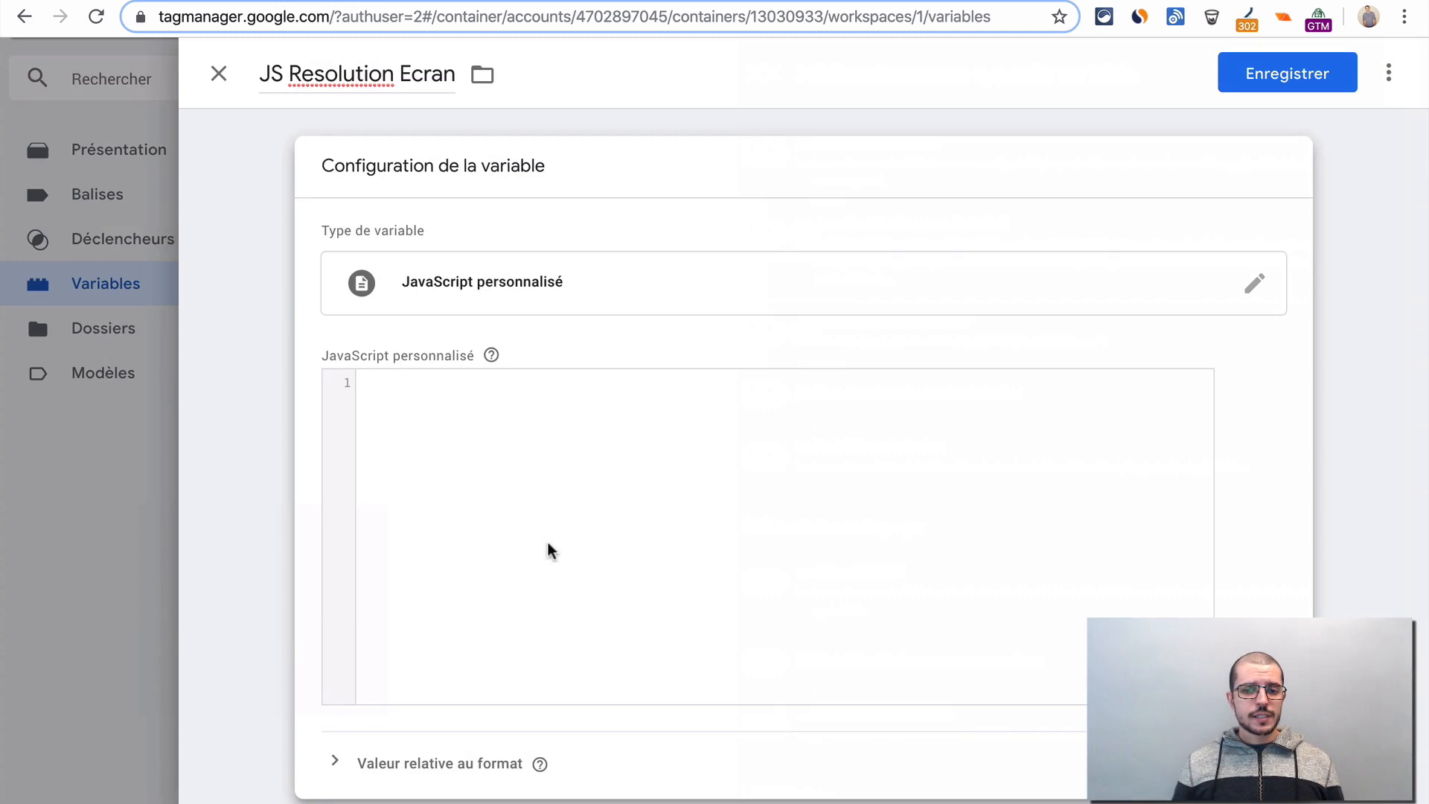
# - Paste a function returning width as Math.max(document.documentElement.clientWidth, window.innerWidth || 0) into the variable's code, and save the variable
pyautogui.click(610, 488)
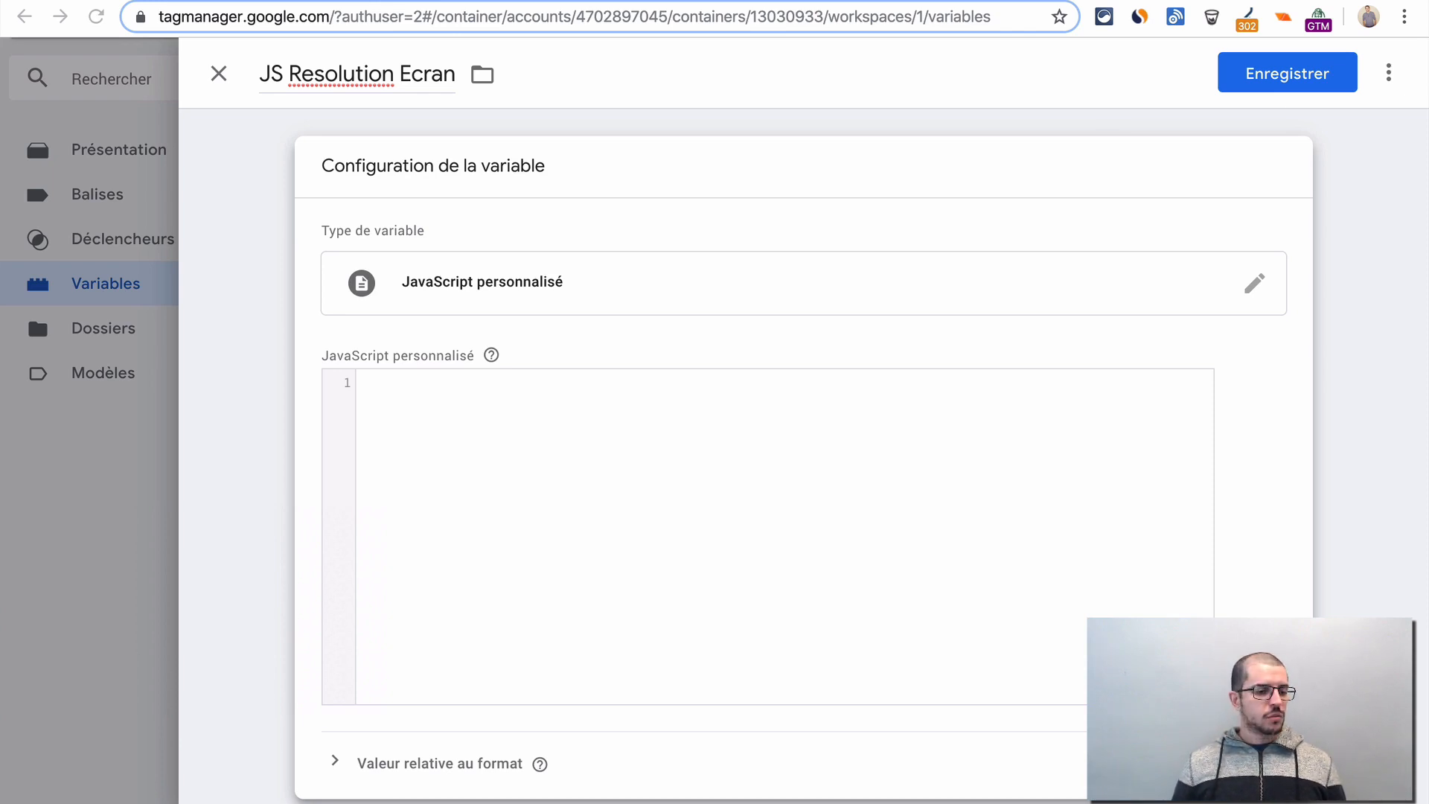
pyautogui.click(529, 569)
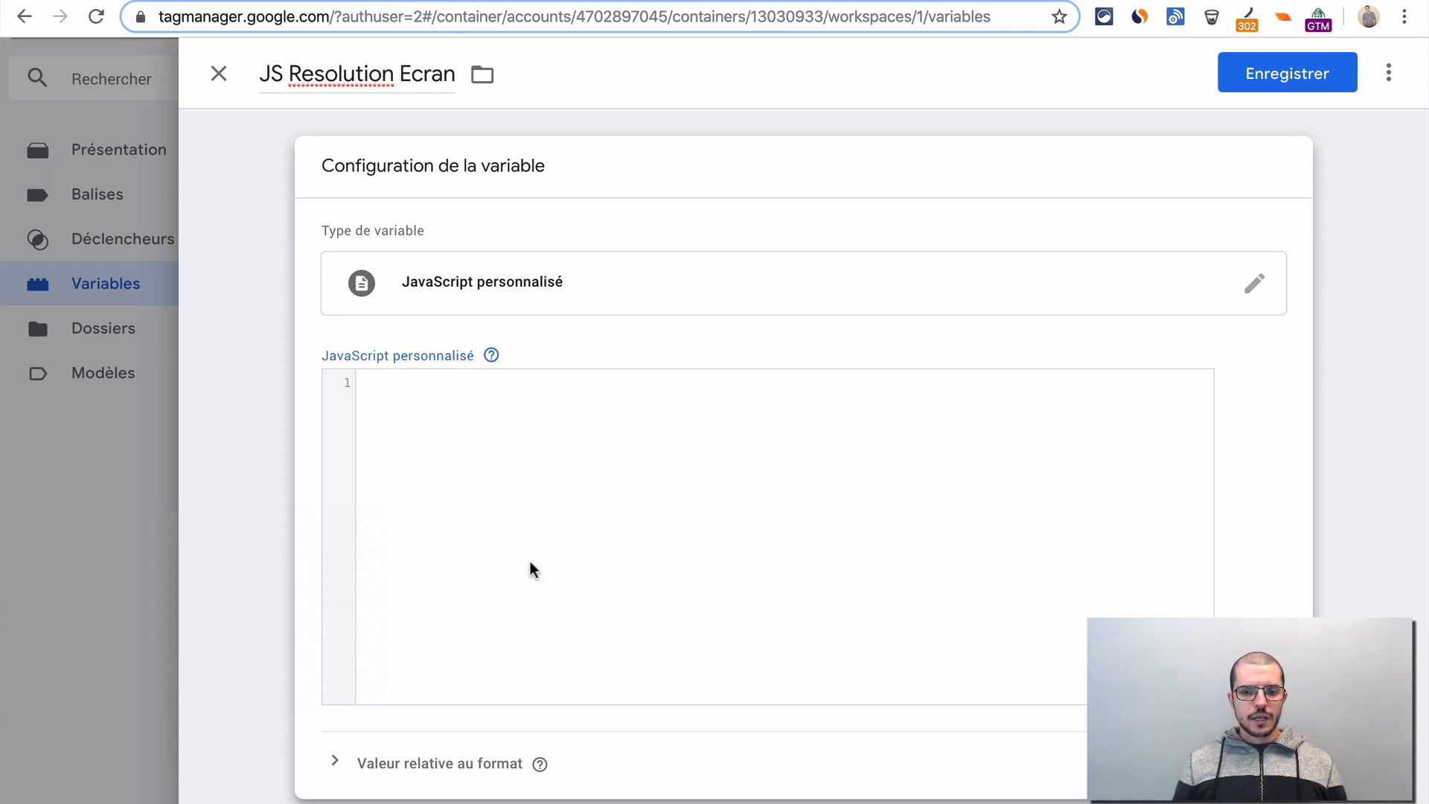
pyautogui.write('function() {     var width = Math.max(document.documentElement.clientWidth, window.innerWidth || 0);     return width; }')
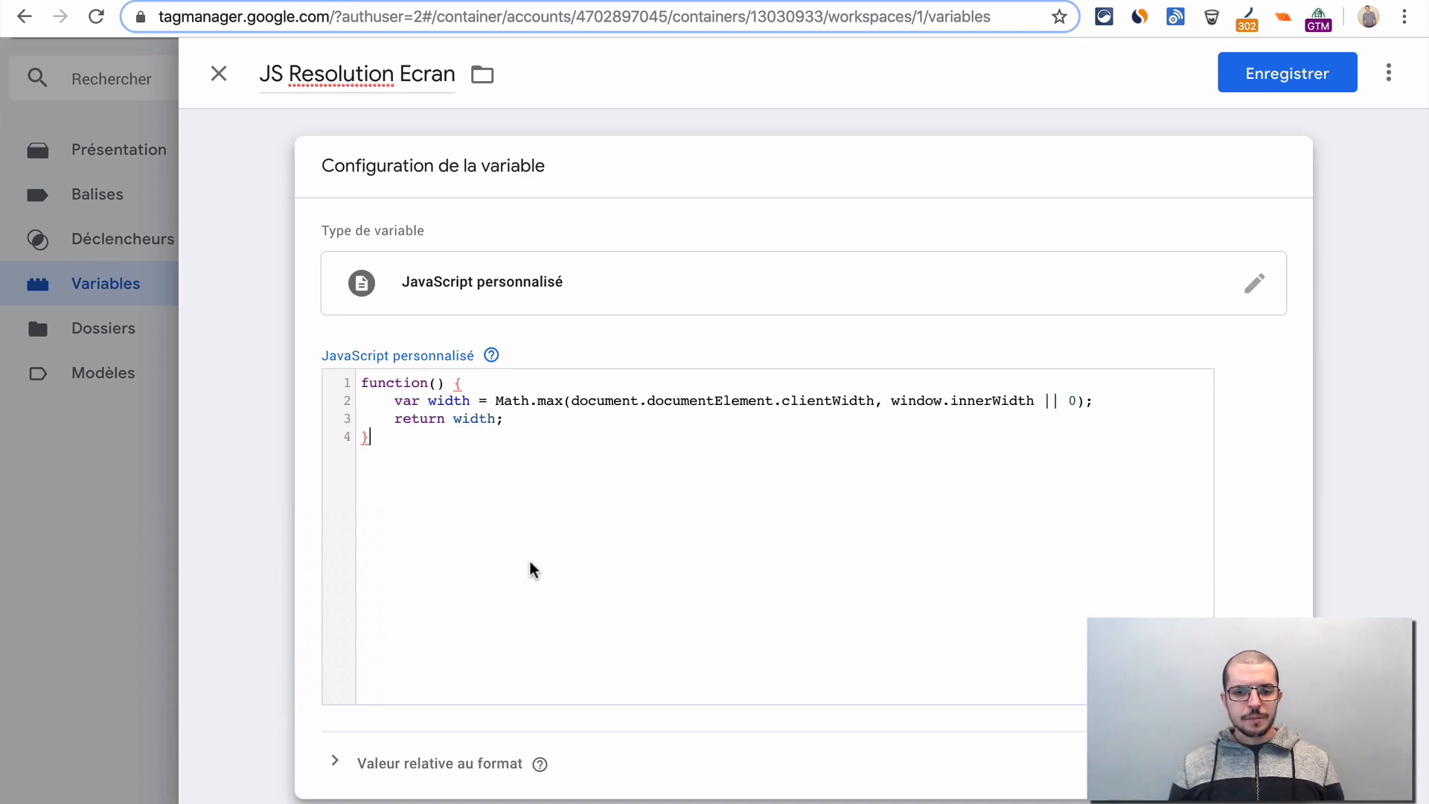
pyautogui.scroll(-1, 530, 569)
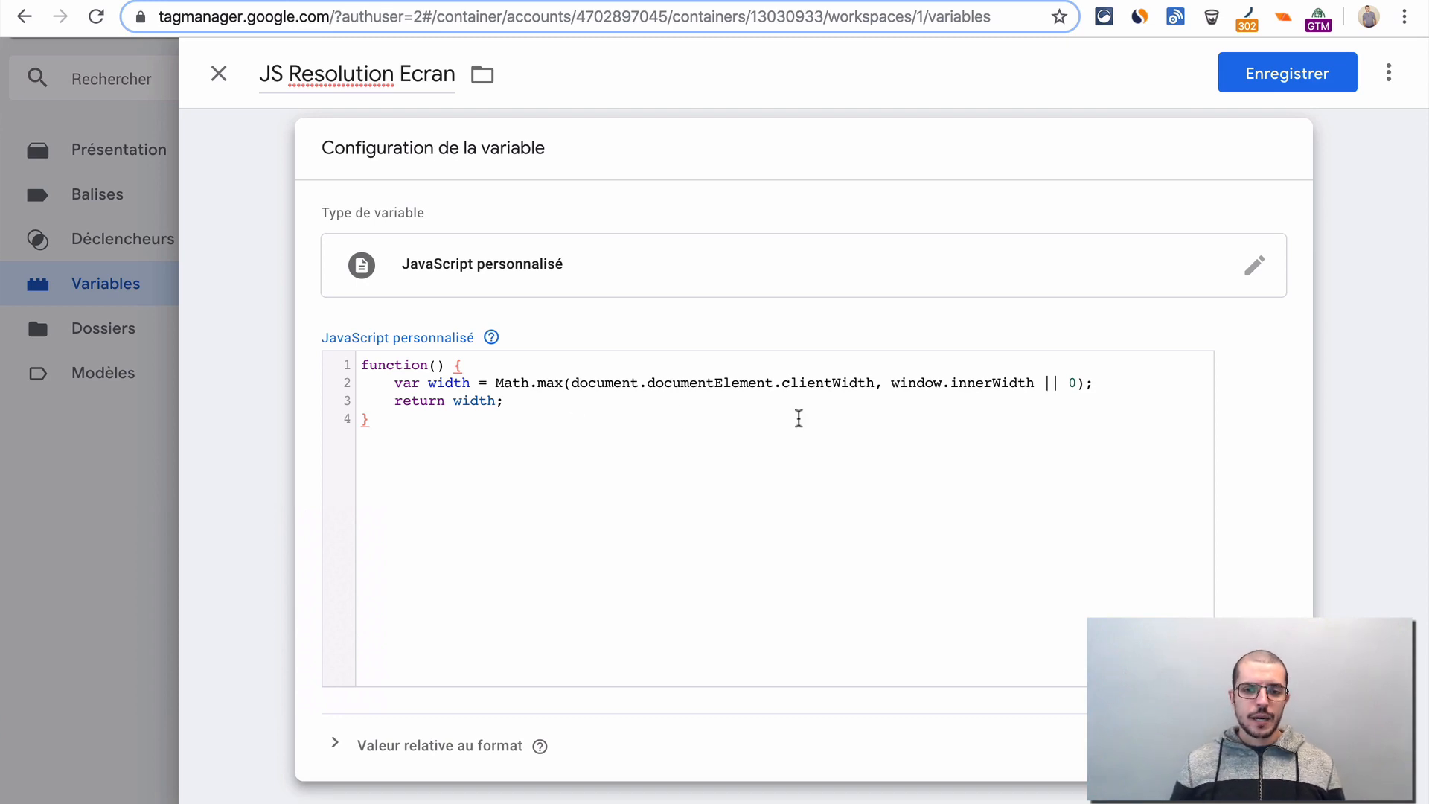
pyautogui.click(1275, 85)
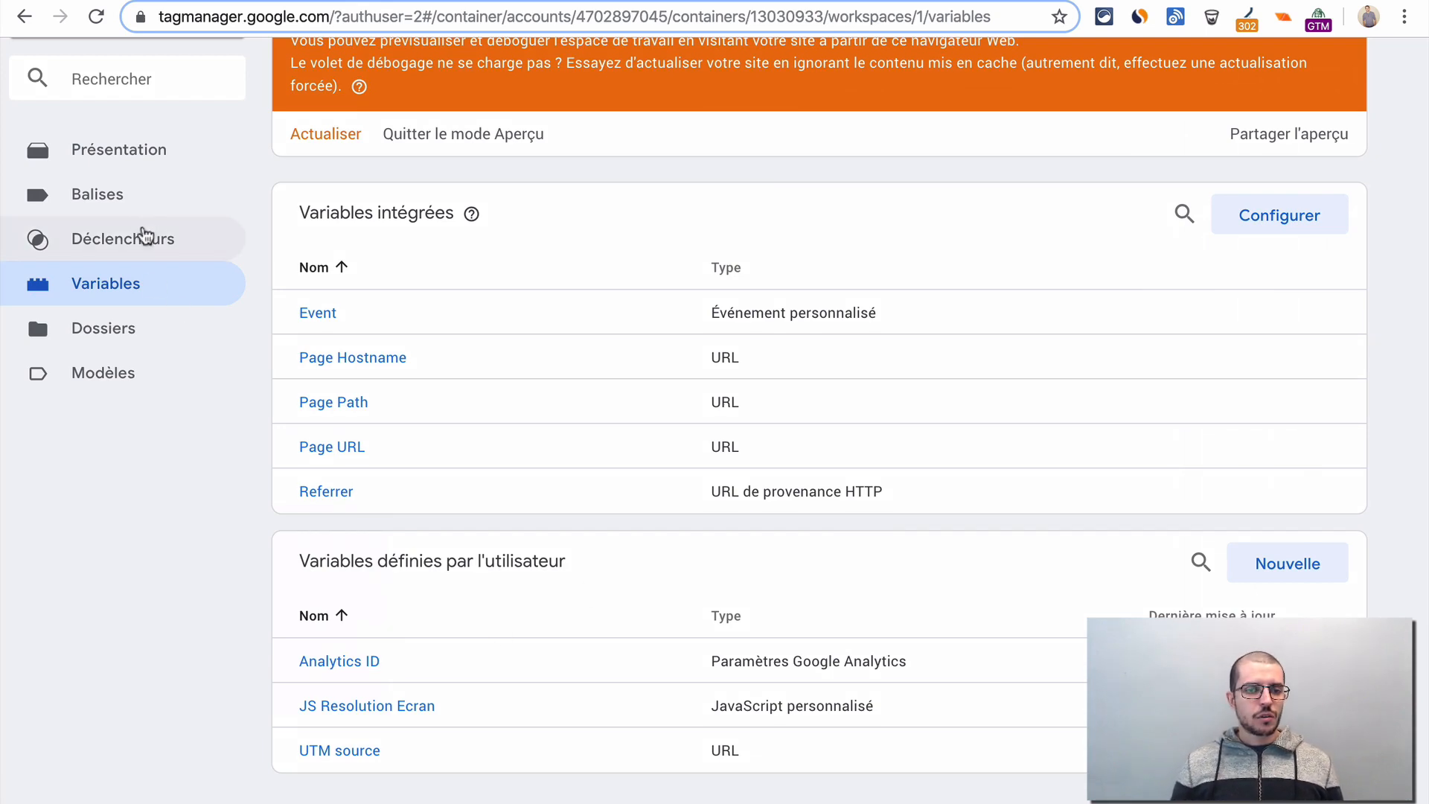
# - Open the Google Analytics tag for editing and remove its UTM Source Facebook firing trigger
pyautogui.click(97, 210)
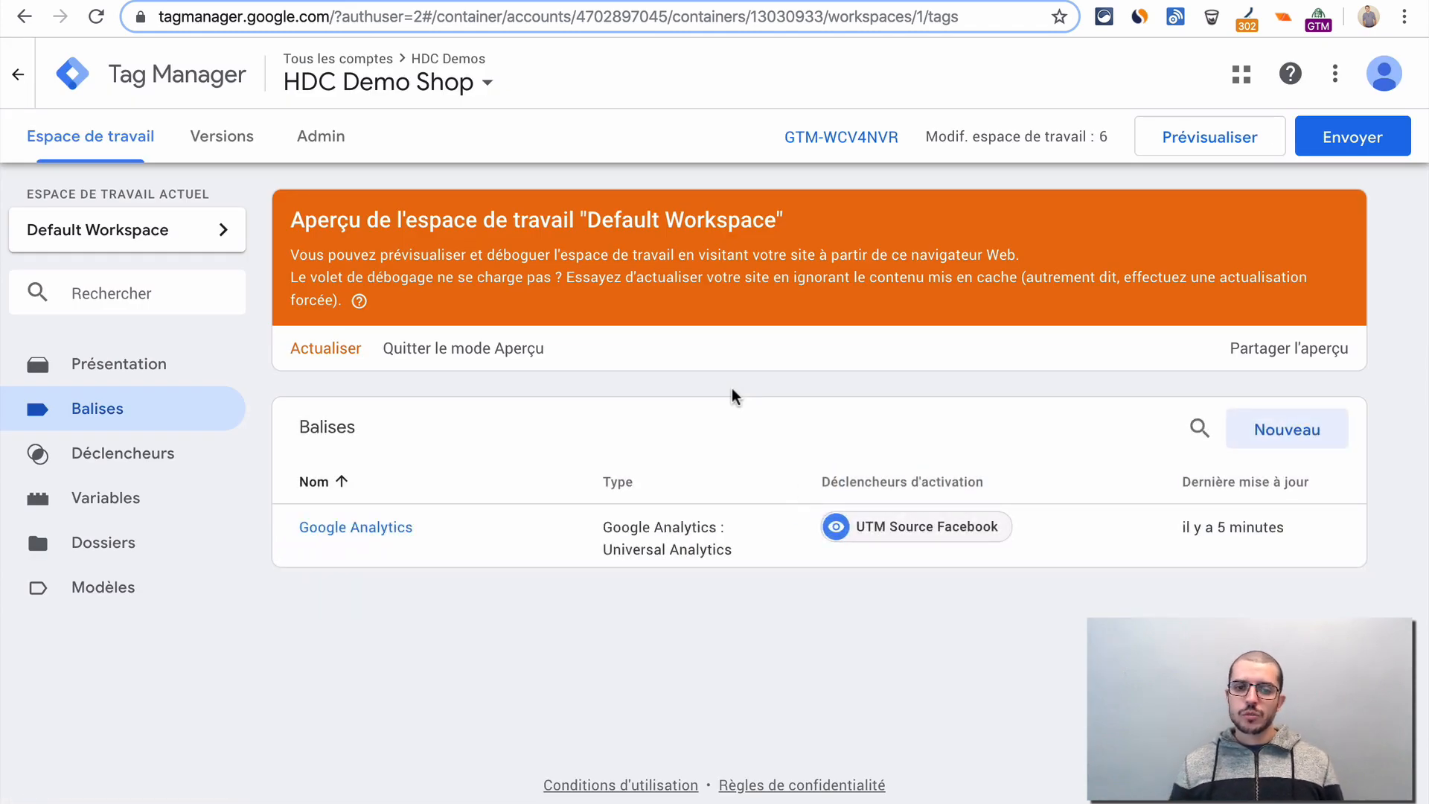
pyautogui.click(392, 530)
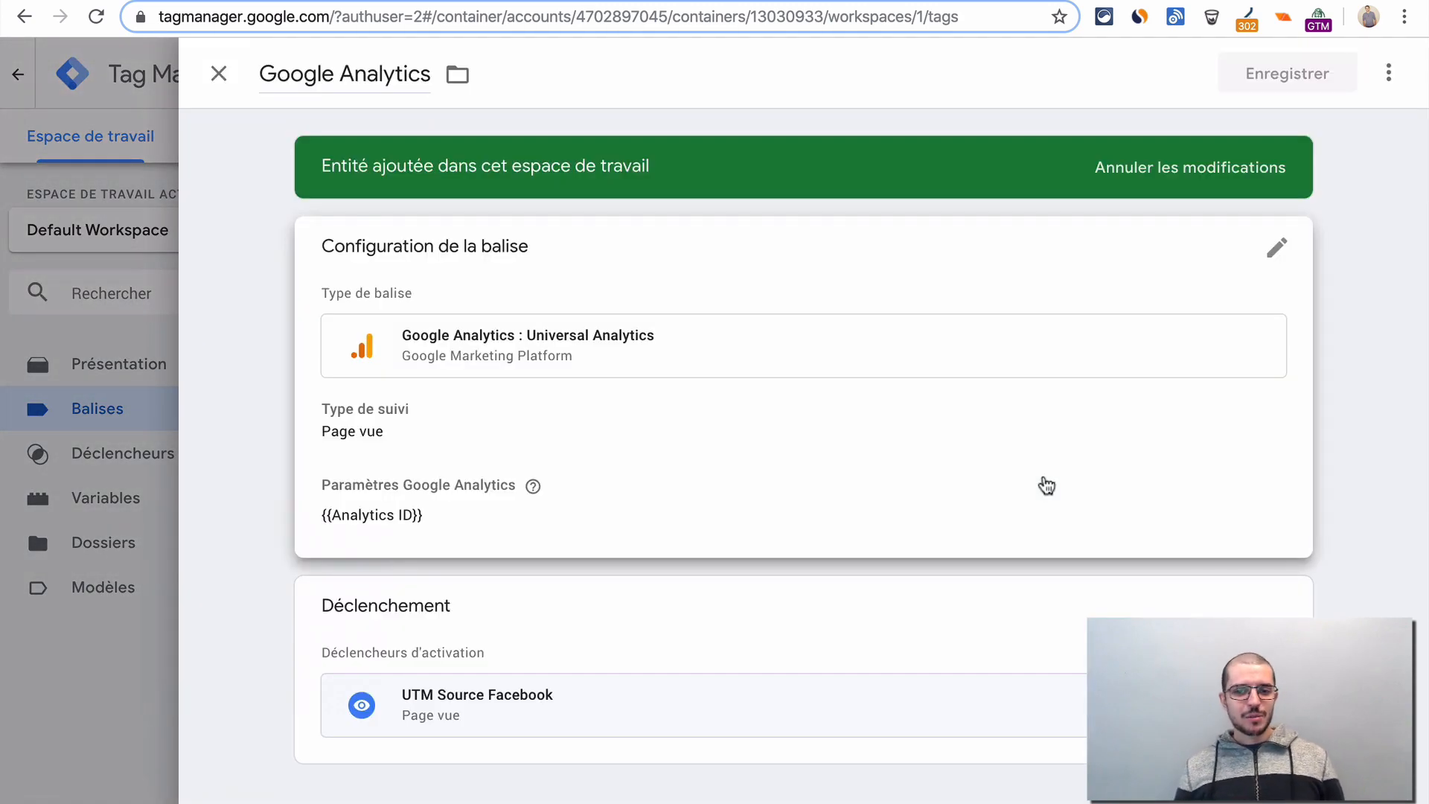
pyautogui.click(631, 634)
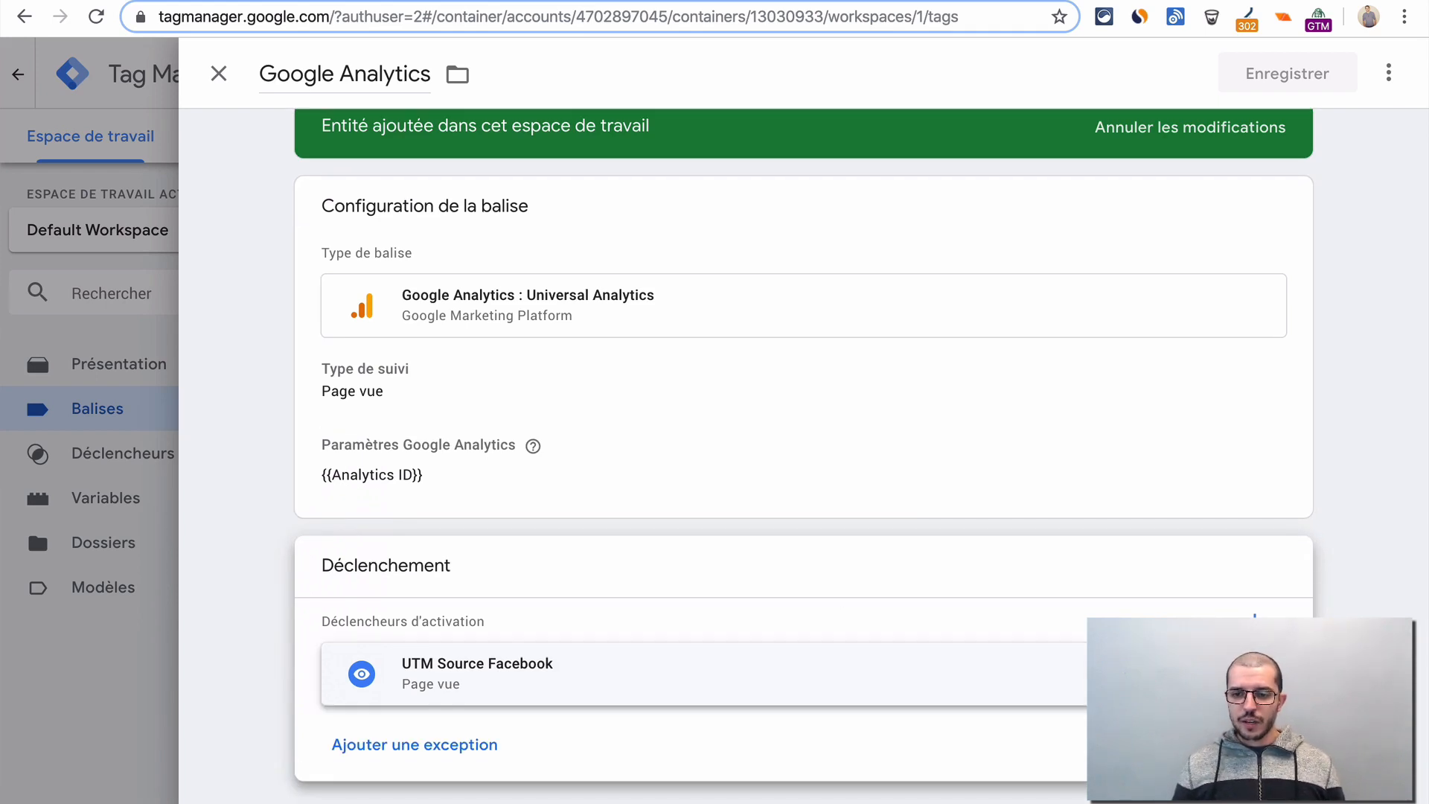
pyautogui.click(1255, 673)
pyautogui.scroll(-1, 821, 586)
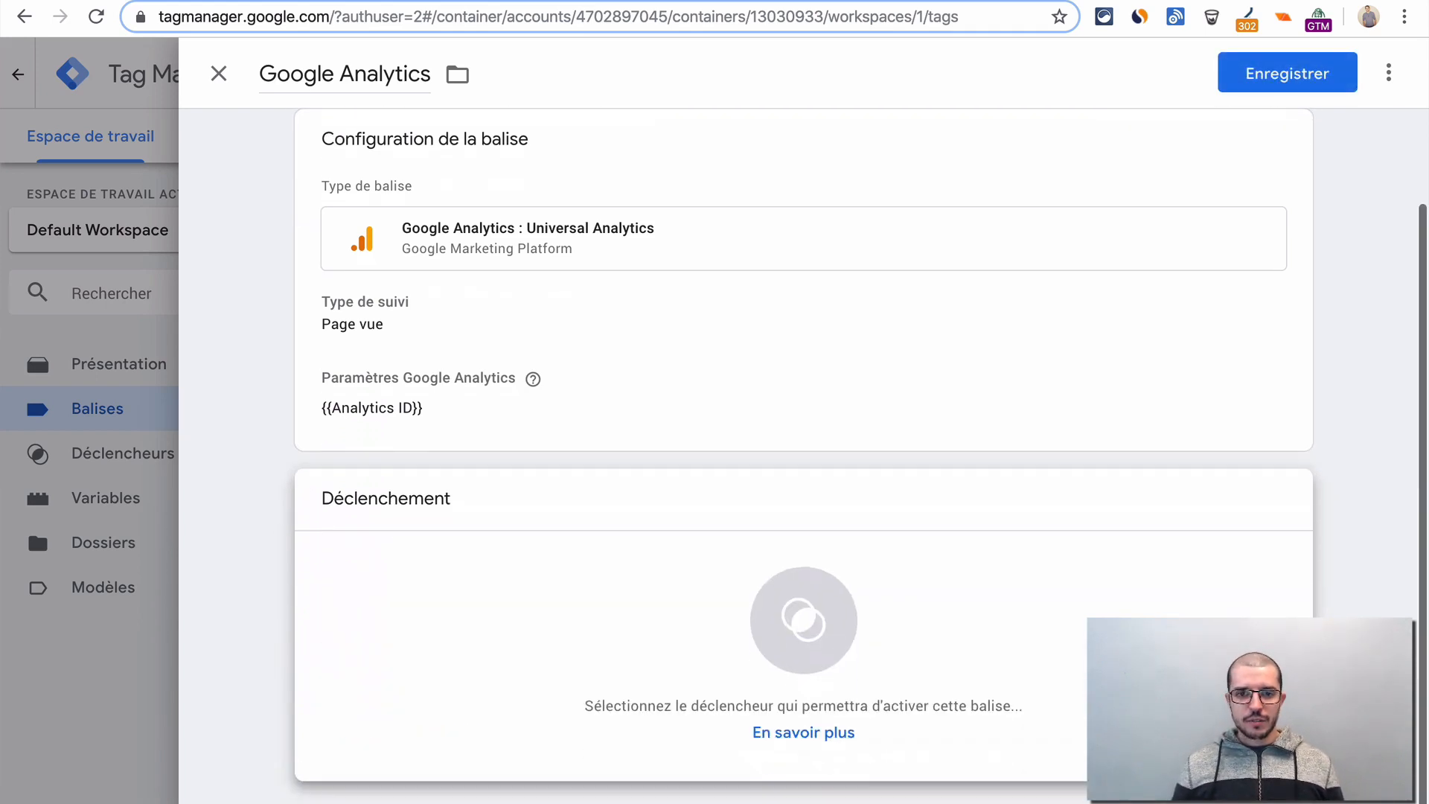
# - Create a new trigger for the Google Analytics tag and name it Résolution moins de 500 px
pyautogui.click(909, 601)
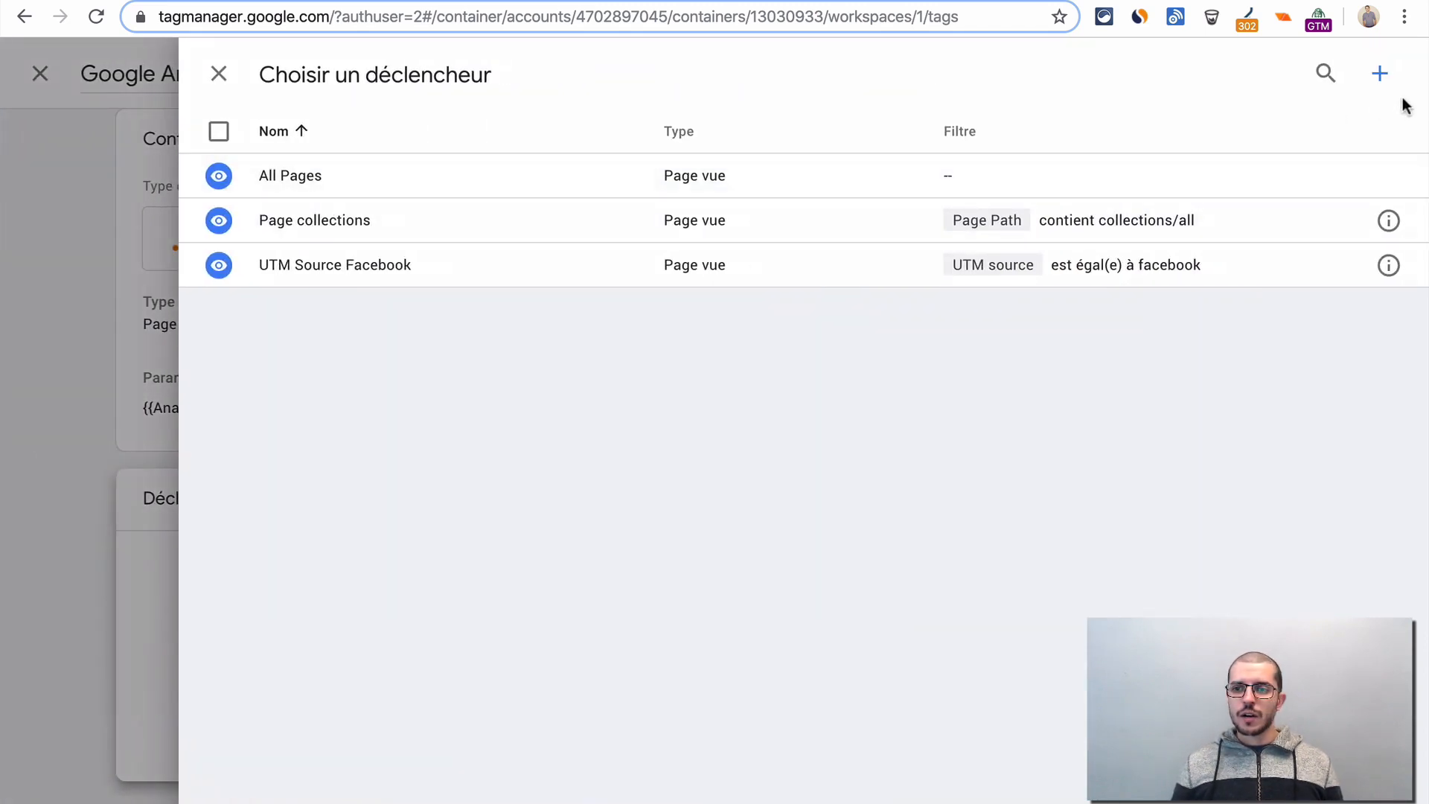
pyautogui.click(1379, 74)
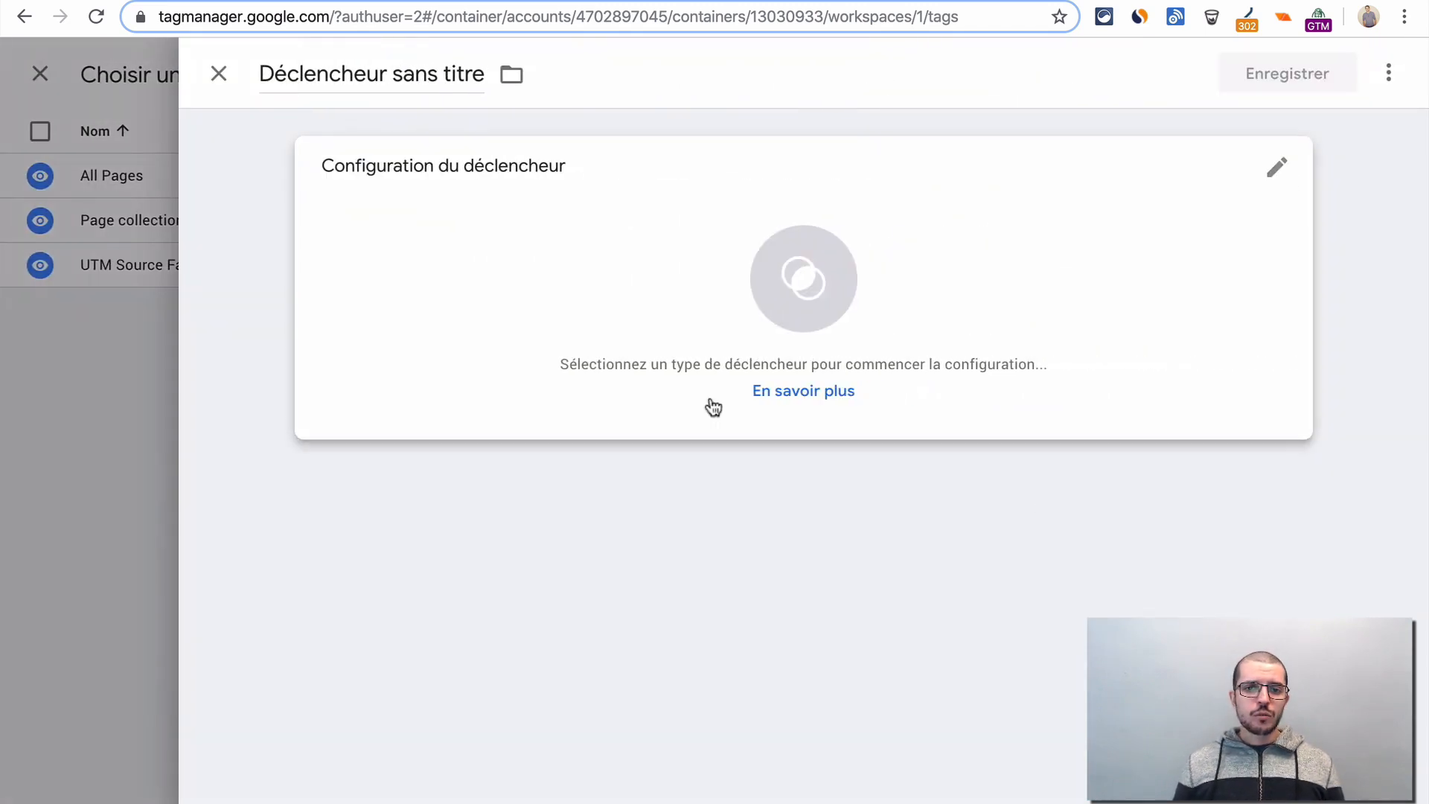
pyautogui.click(343, 75)
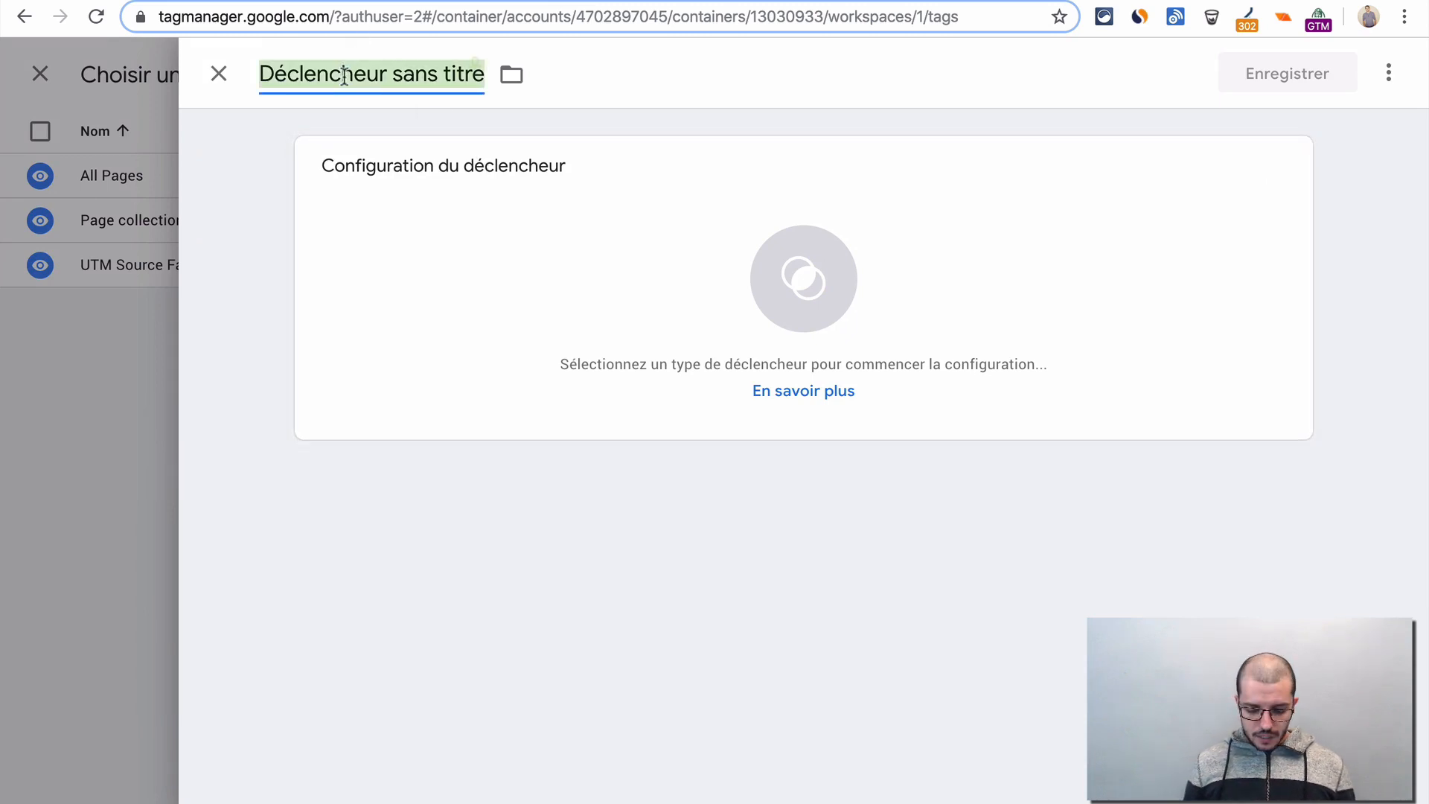
pyautogui.write('Résolution')
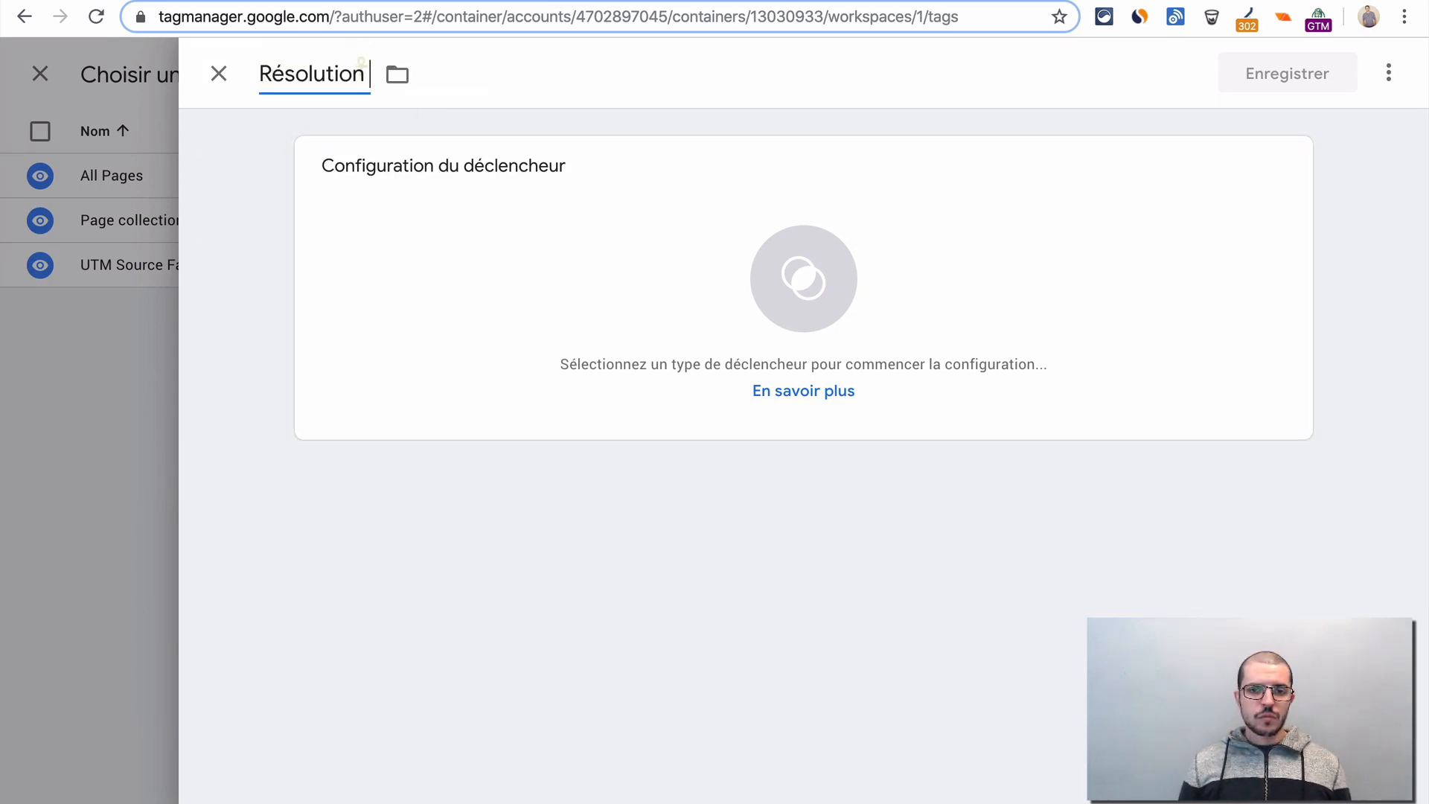
pyautogui.write(' < 500 x')
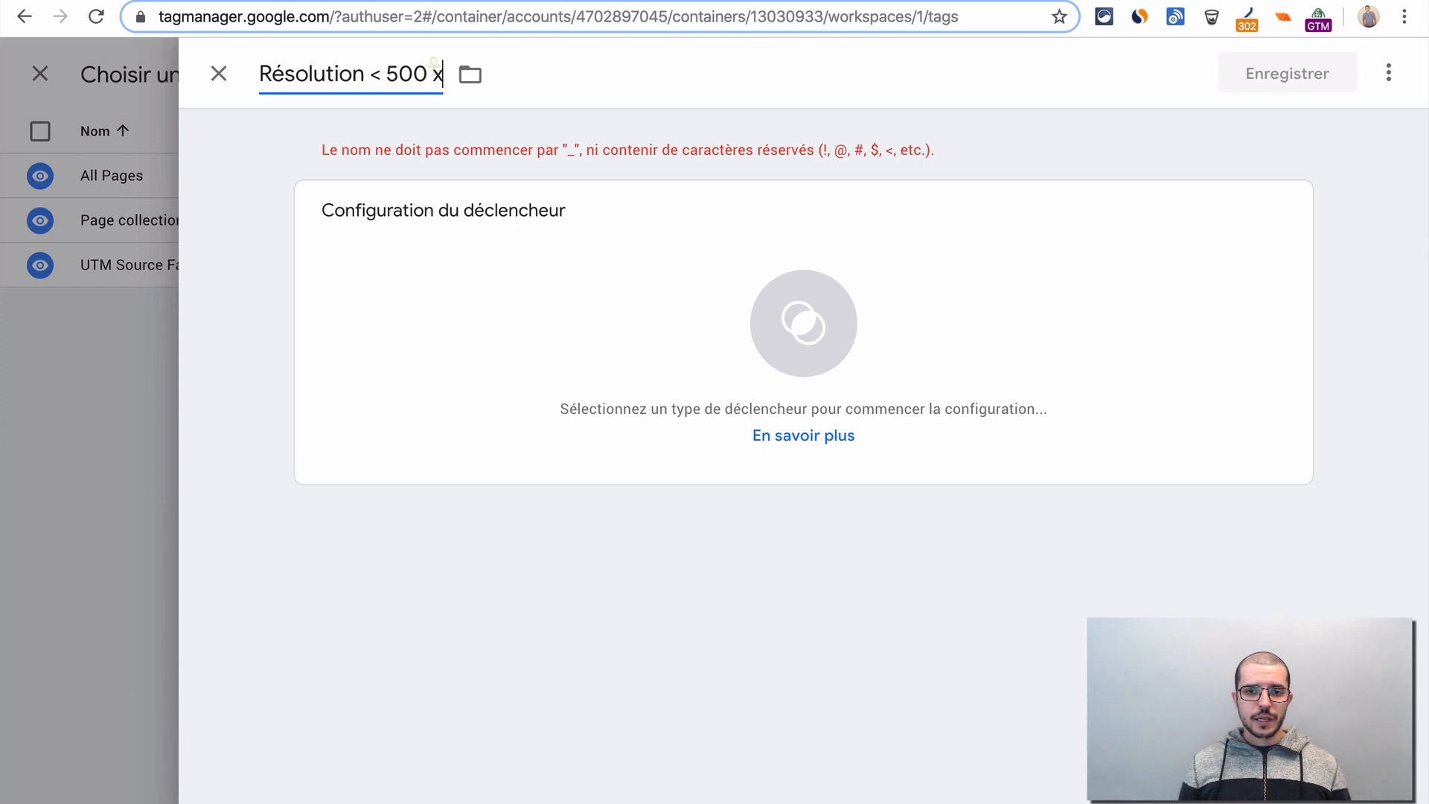
pyautogui.press('BackSpace')
pyautogui.write('px')
pyautogui.hotkey('alt', 'Left')
pyautogui.hotkey('alt', 'Left')
pyautogui.press('Left')
pyautogui.press('BackSpace')
pyautogui.write('m')
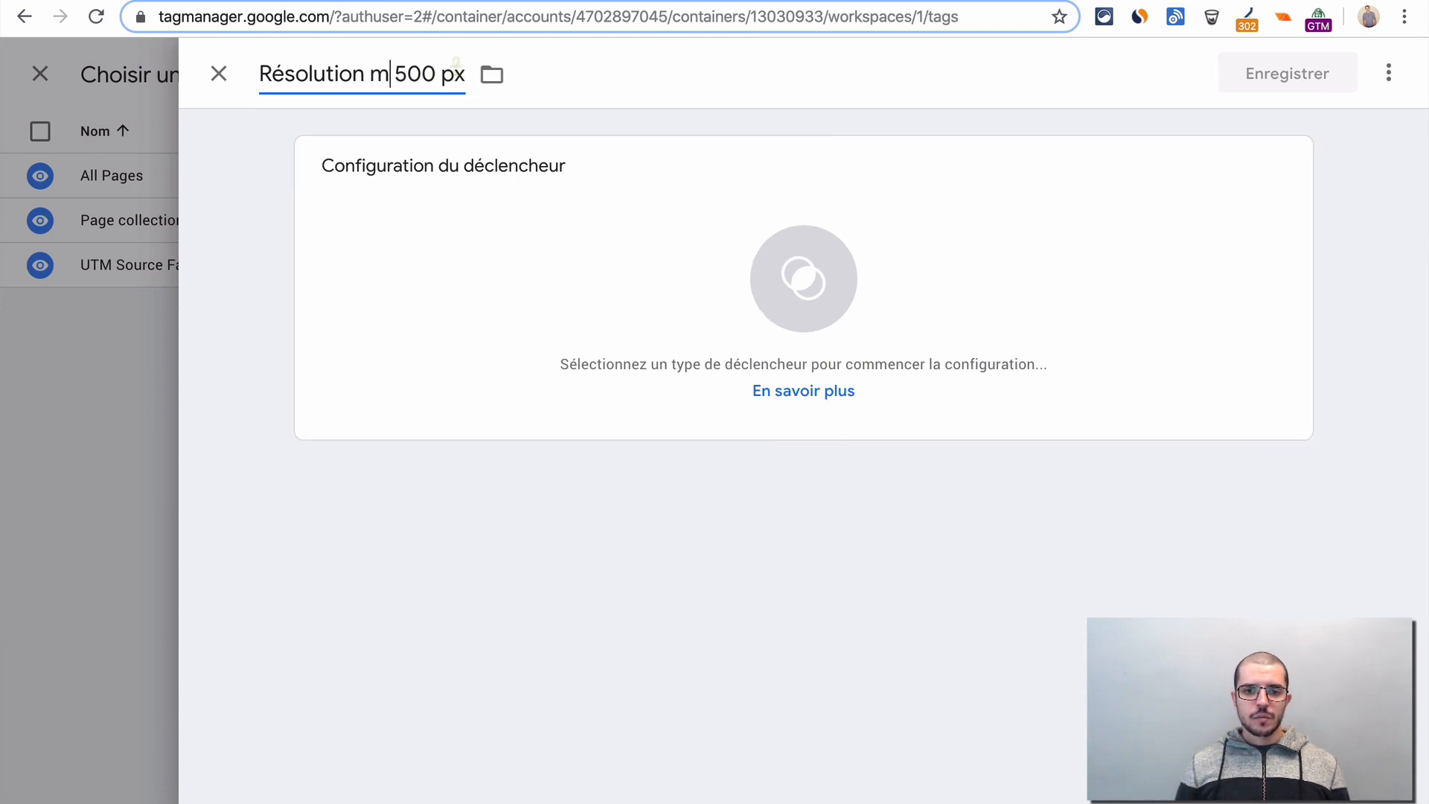
pyautogui.write('oins de')
# - Set the trigger type to Page vue and limit it to certain page views (Certaines pages vues)
pyautogui.click(596, 288)
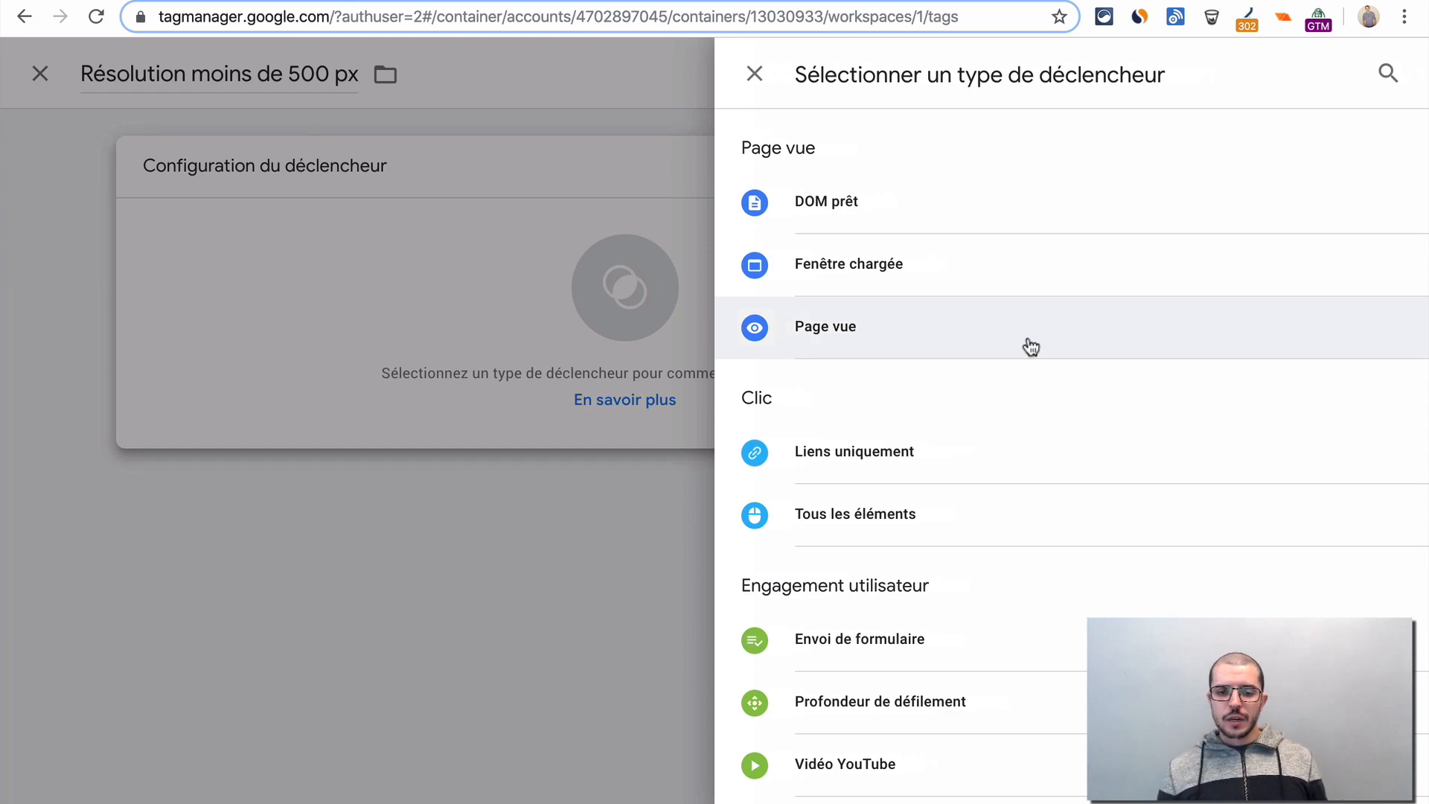
pyautogui.click(1030, 347)
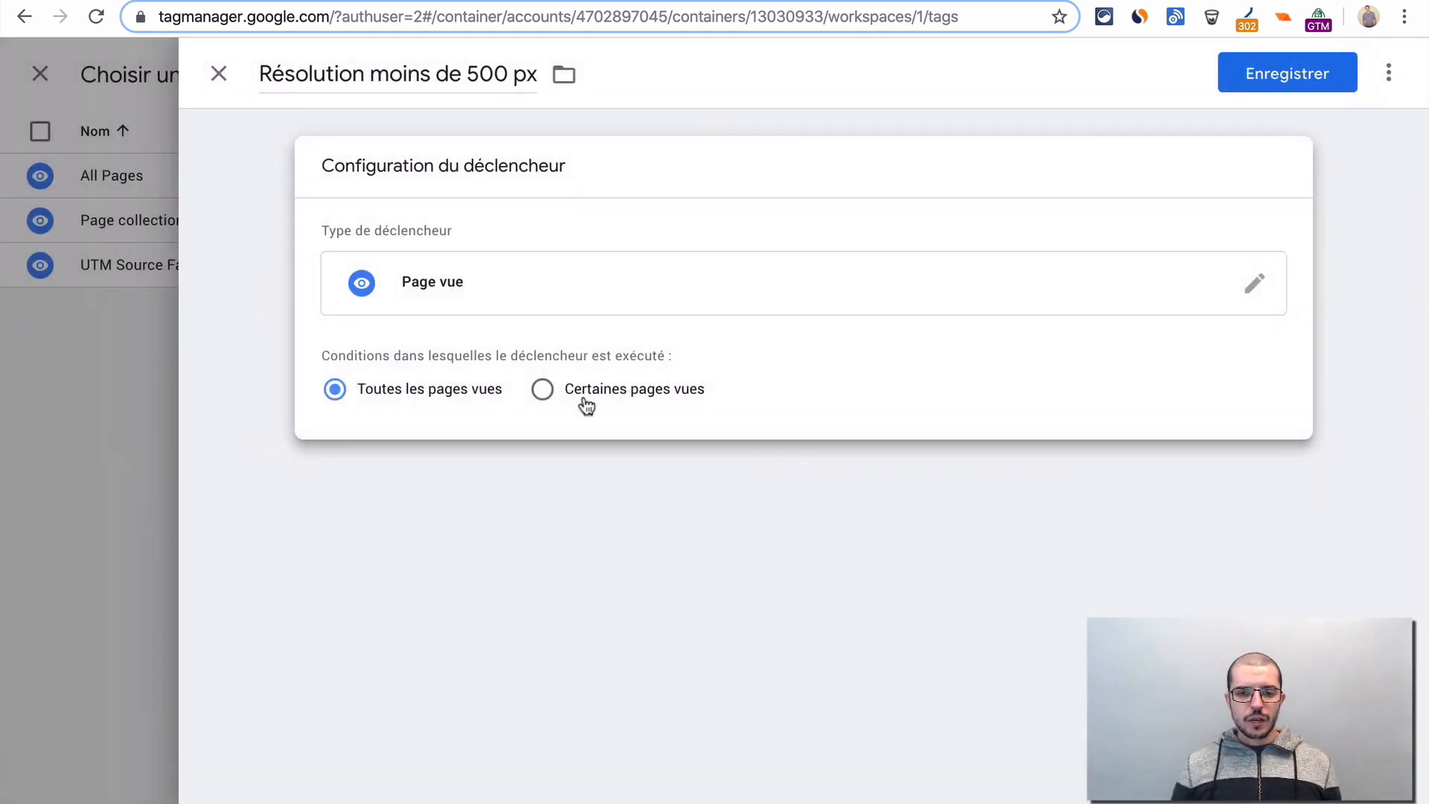
pyautogui.click(586, 405)
# - Set the trigger condition to JS Resolution Ecran inférieur(e) à 500, and save both the trigger and the Google Analytics tag
pyautogui.click(453, 479)
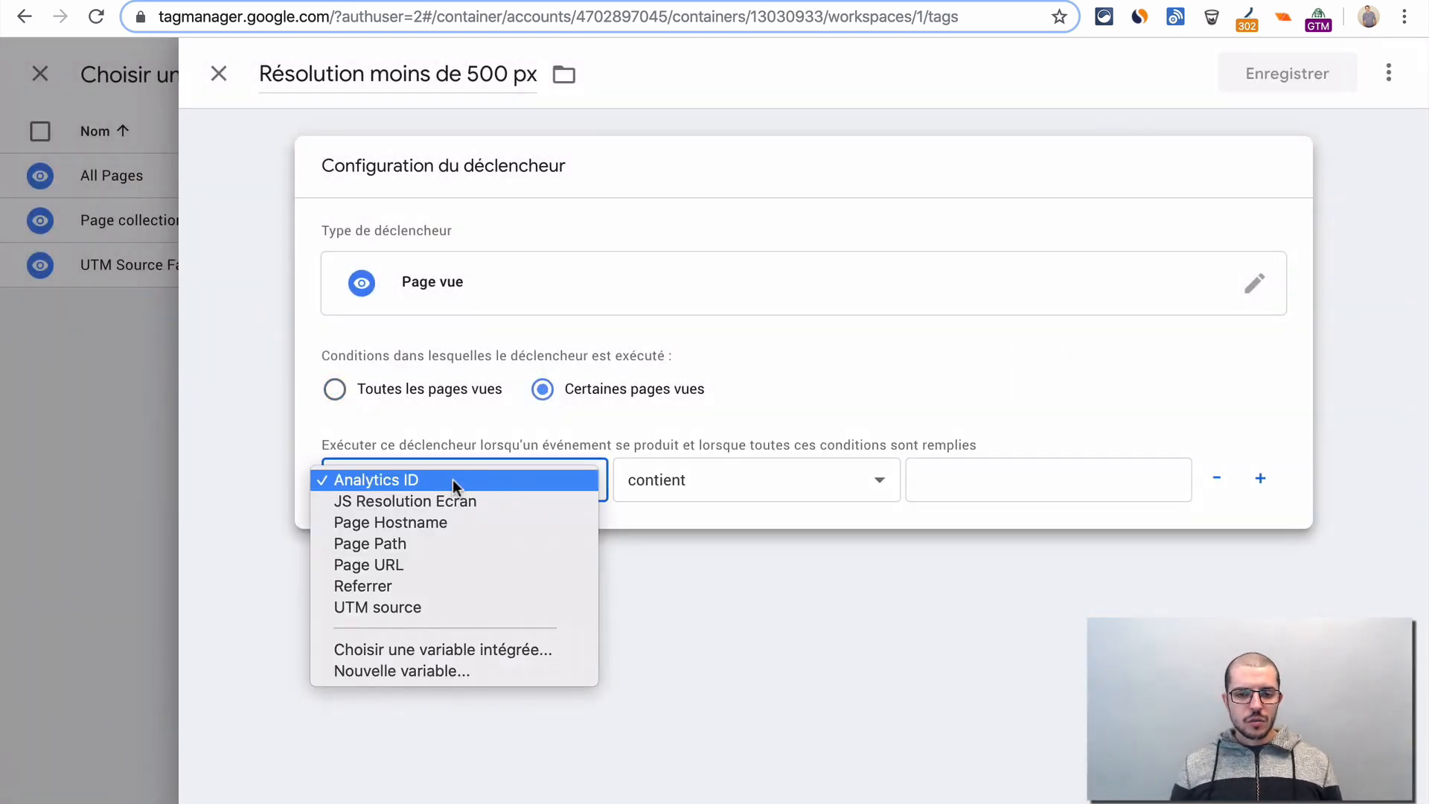
pyautogui.click(494, 504)
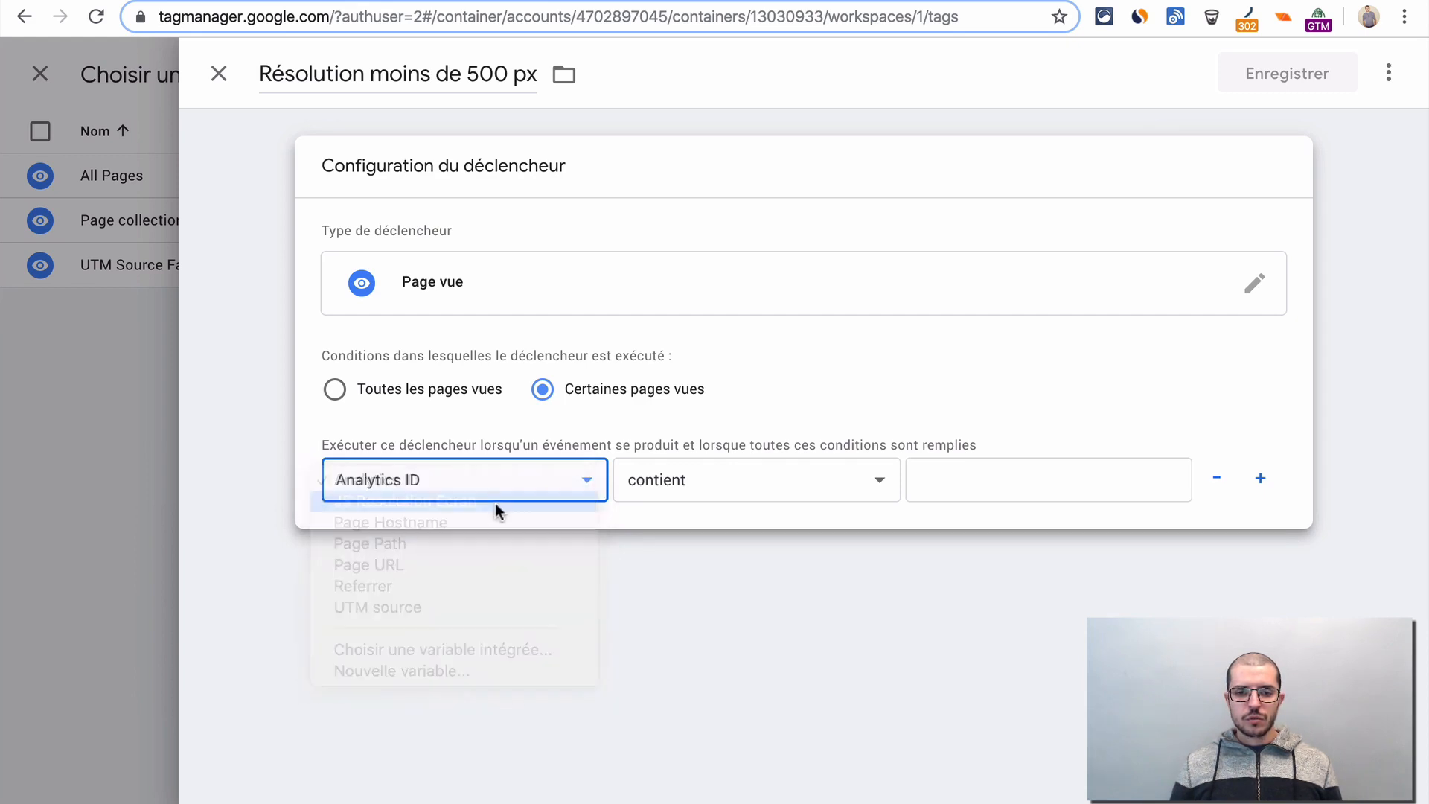
pyautogui.click(770, 475)
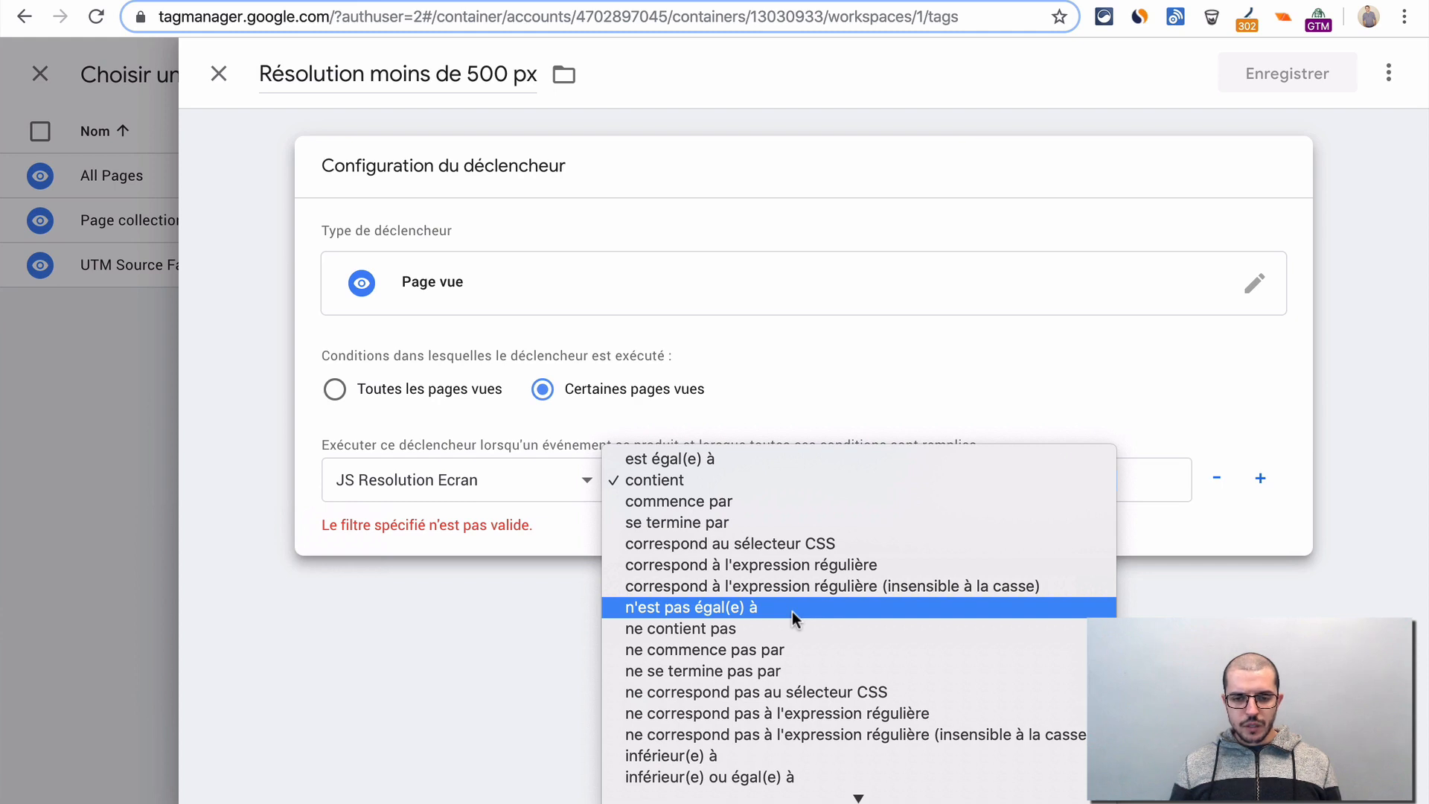
pyautogui.click(802, 752)
pyautogui.click(989, 480)
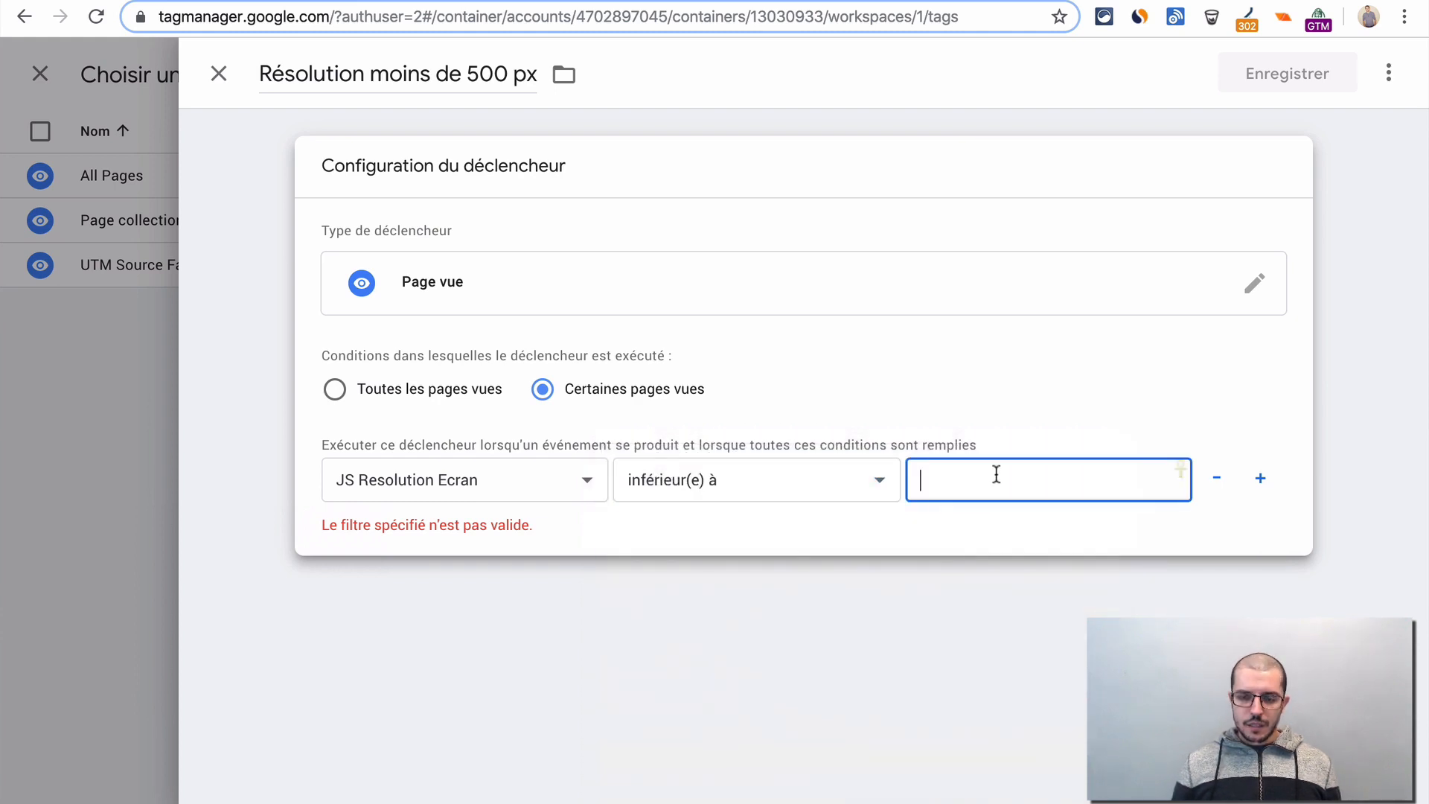
pyautogui.write('500px')
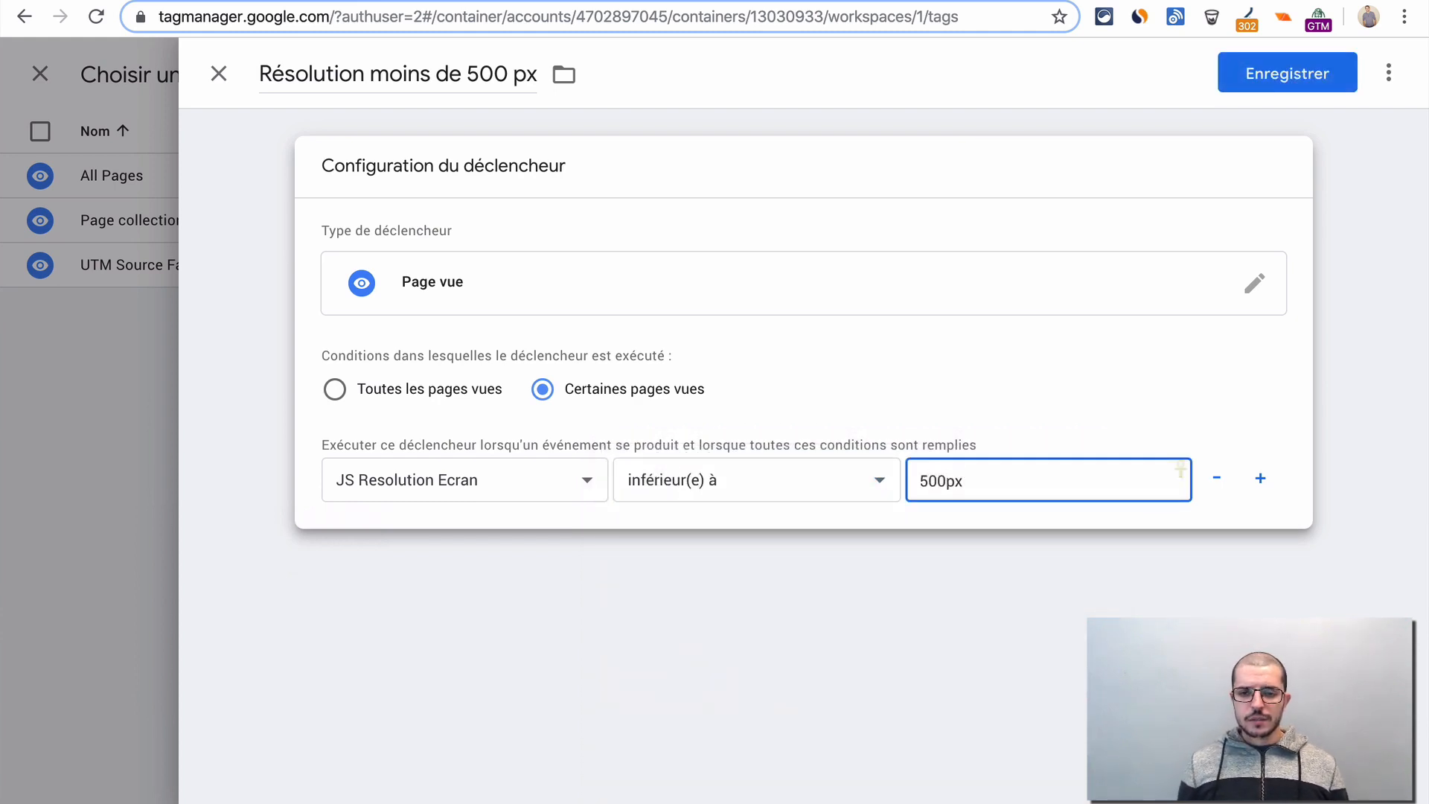
pyautogui.press('BackSpace')
pyautogui.press('BackSpace')
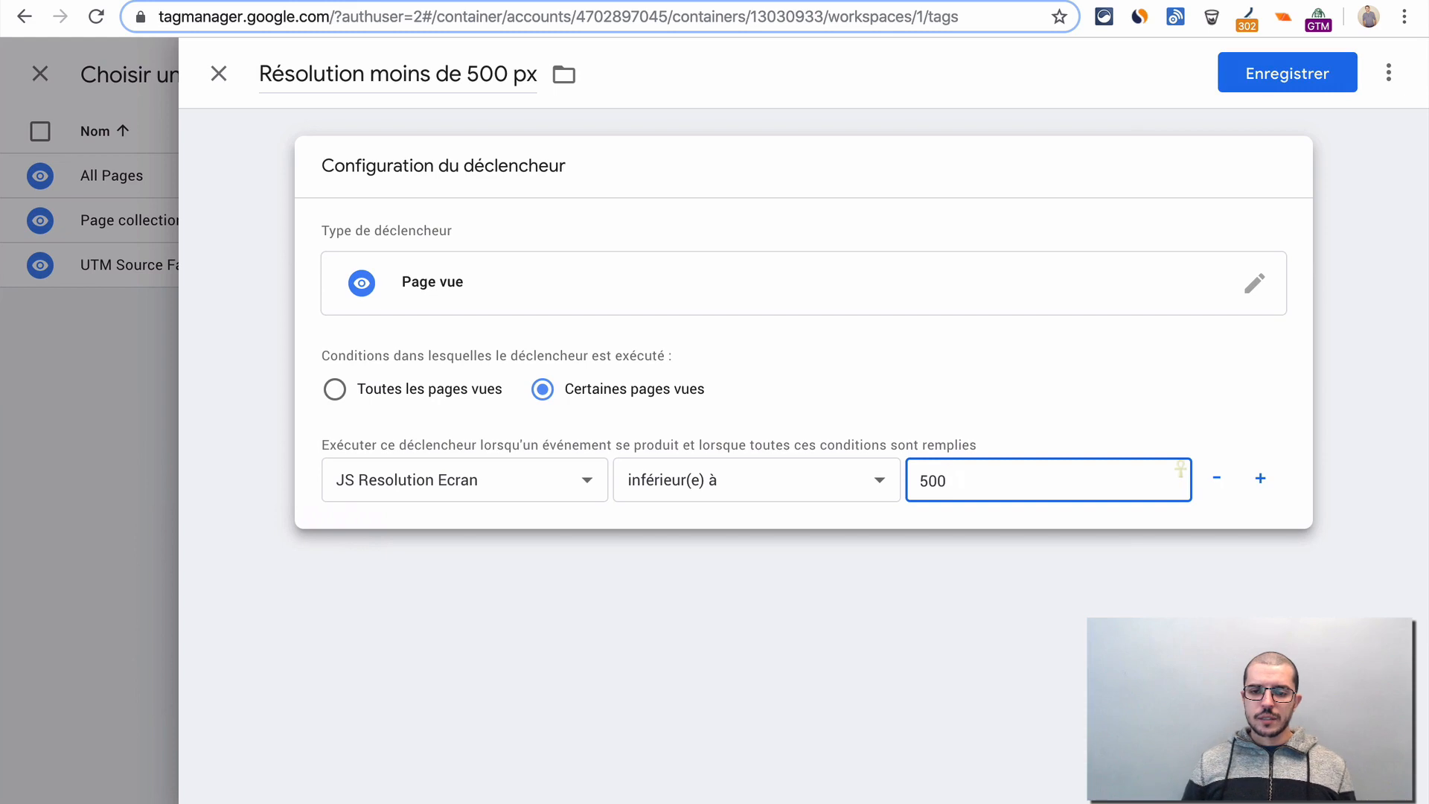
pyautogui.click(890, 682)
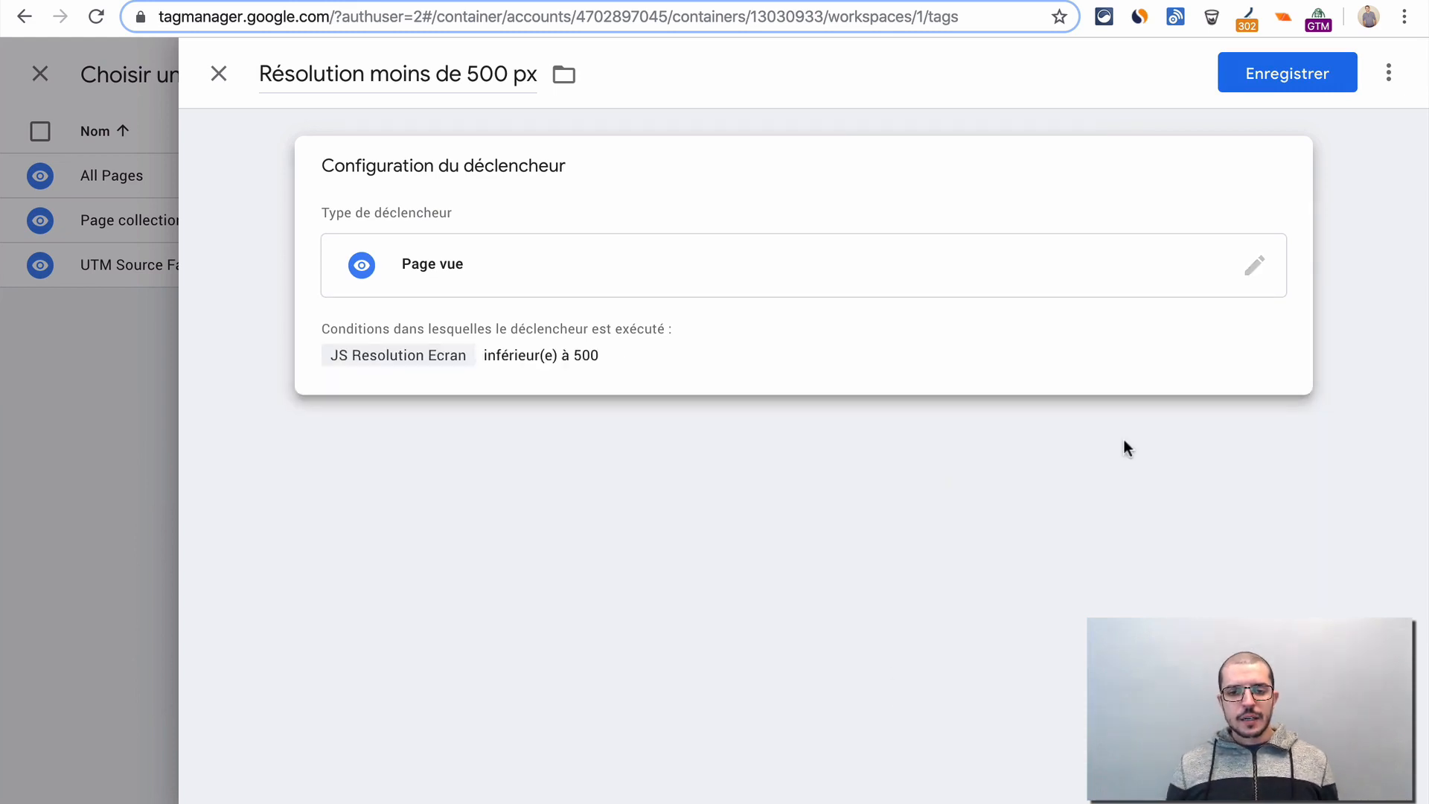
pyautogui.click(1287, 74)
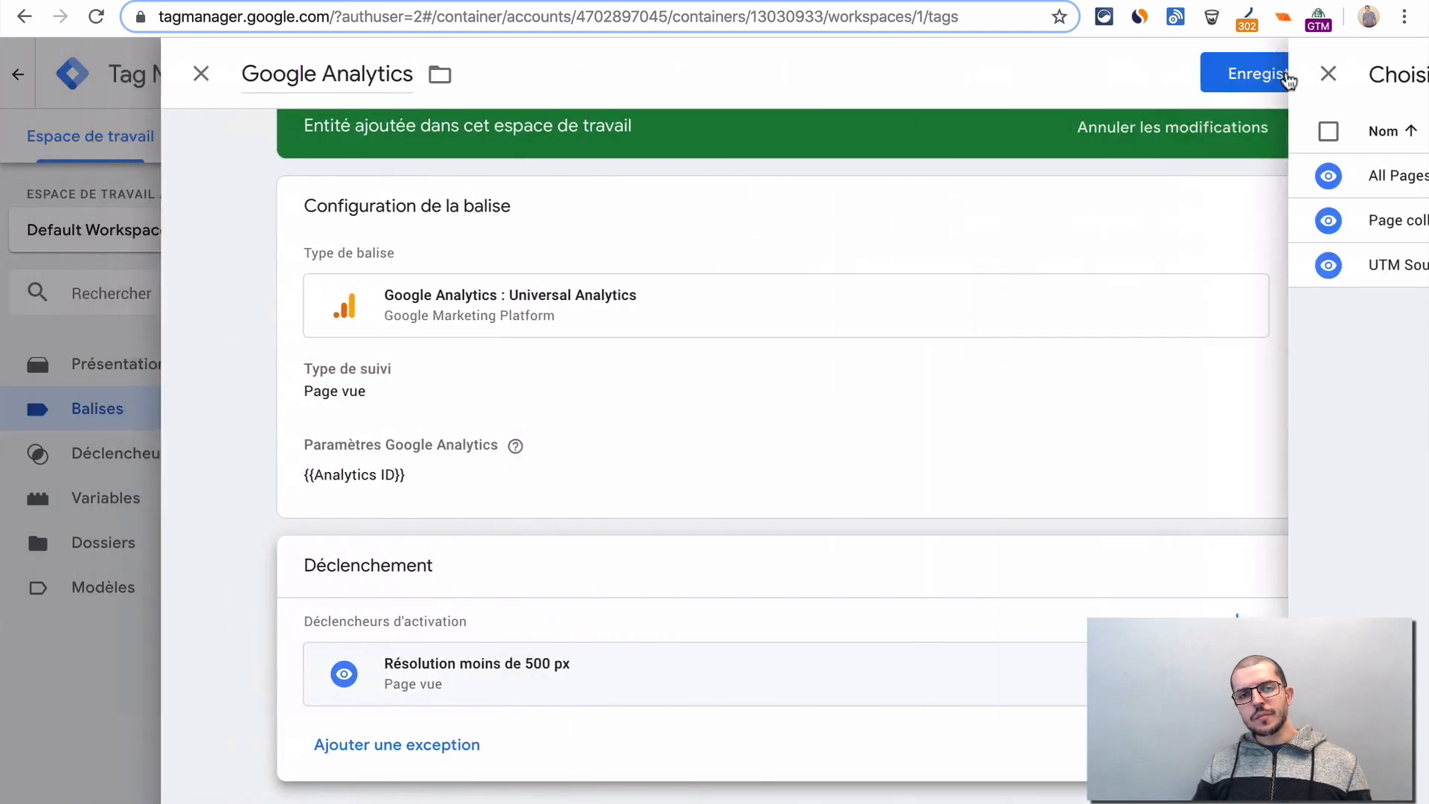
pyautogui.click(1288, 75)
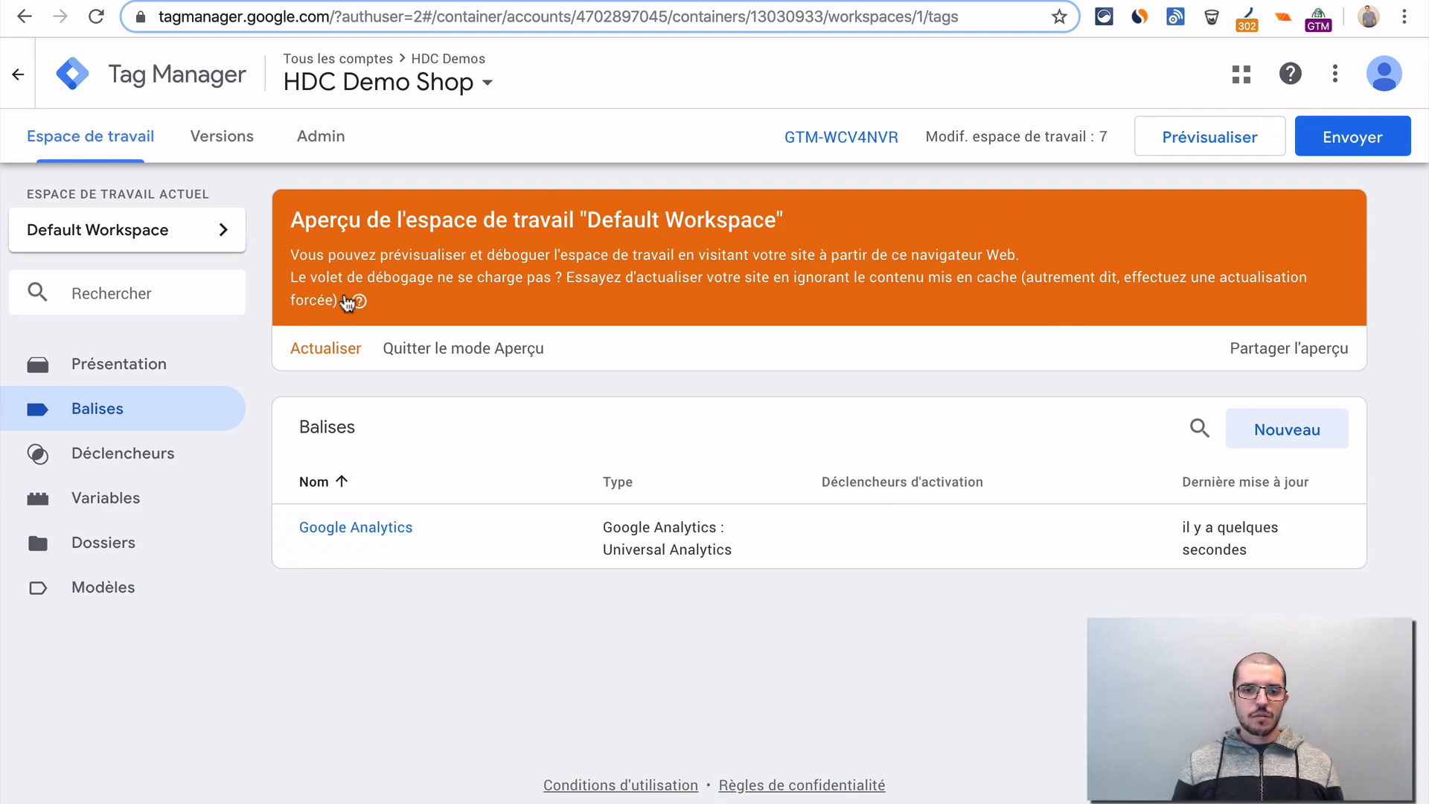
# - Refresh the workspace preview and check the firing trigger assigned to the Google Analytics tag
pyautogui.click(305, 353)
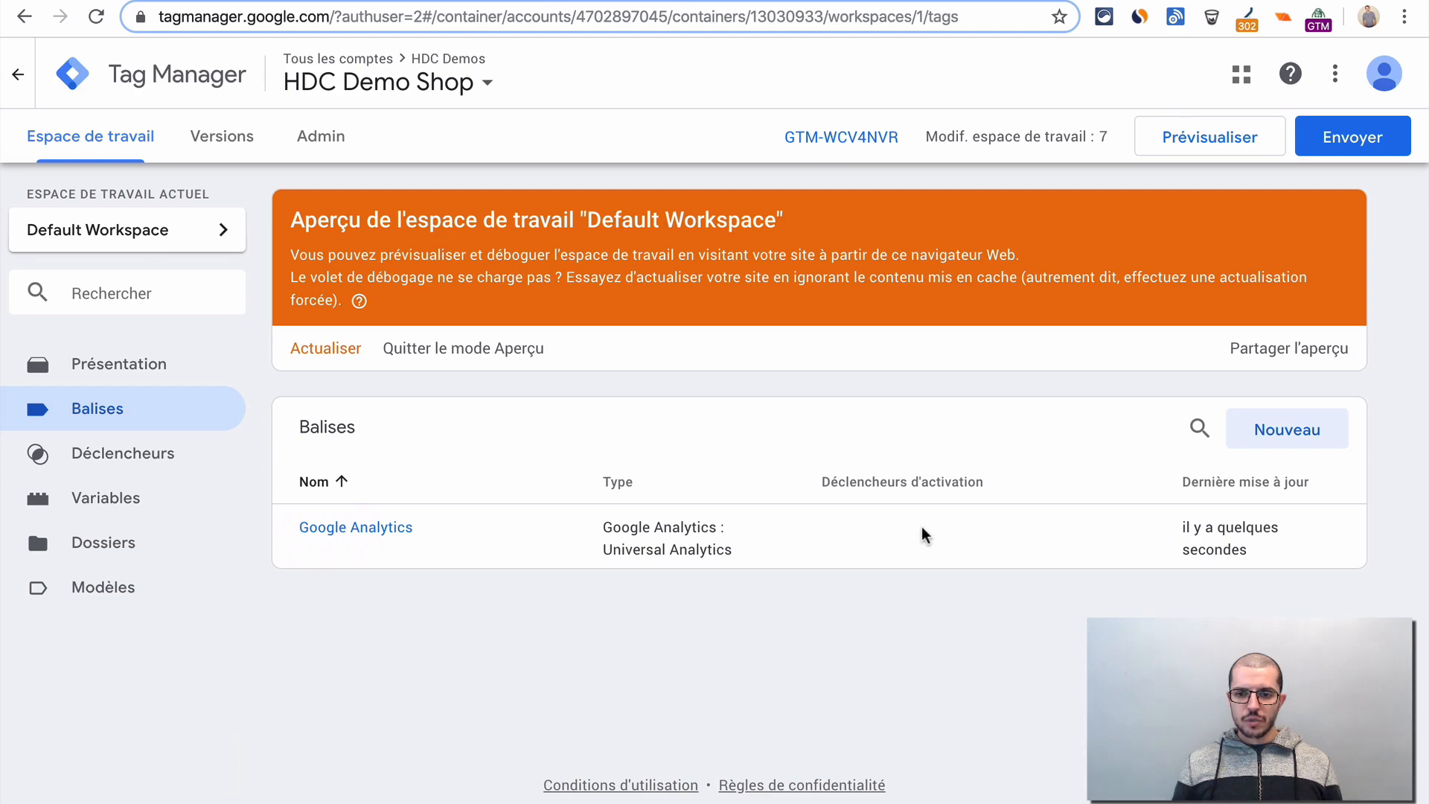
pyautogui.click(383, 529)
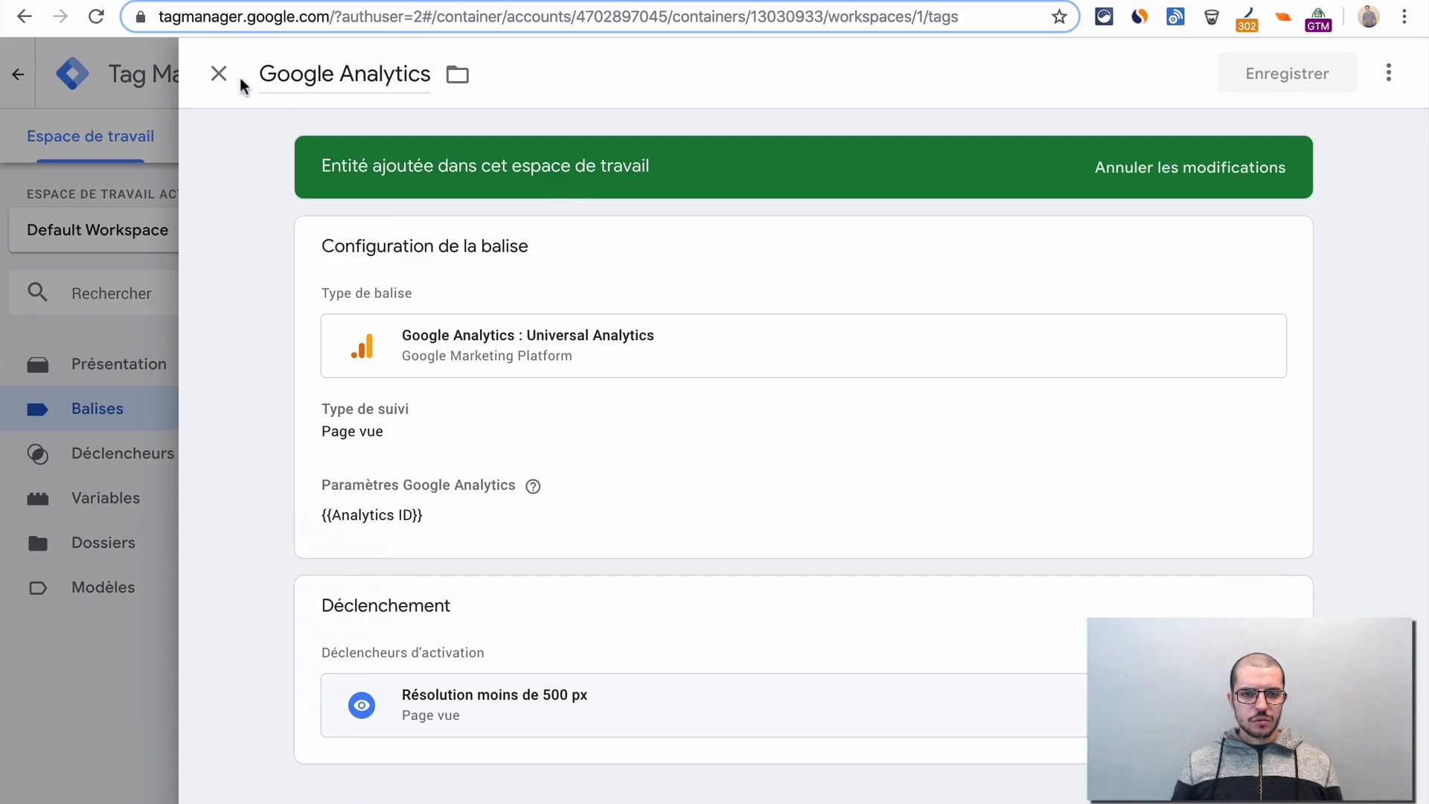
pyautogui.click(219, 73)
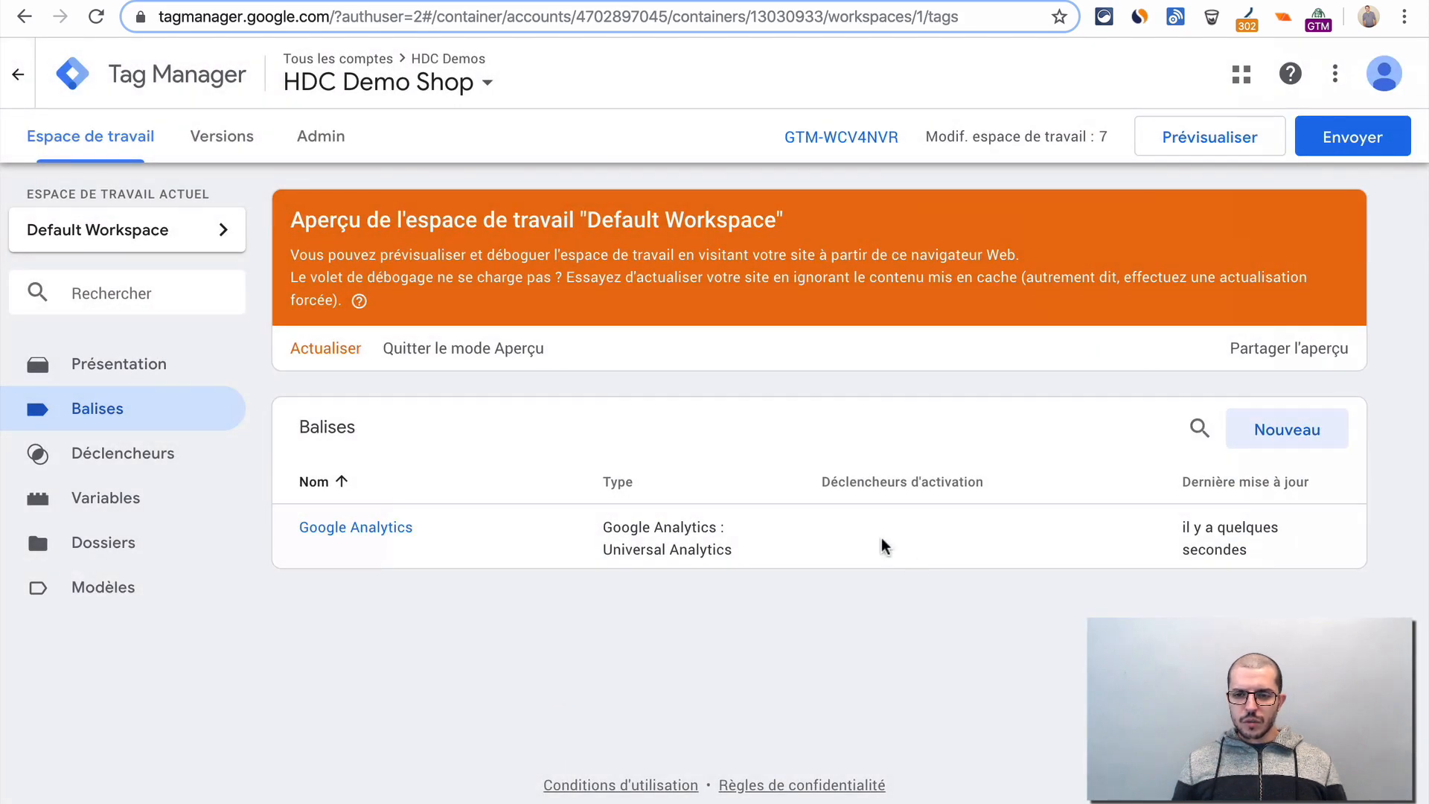
# - Switch to the test store's products page, reload it, and examine the JS Resolution Ecran value at Window Loaded
pyautogui.hotkey('ctrl', 'r')
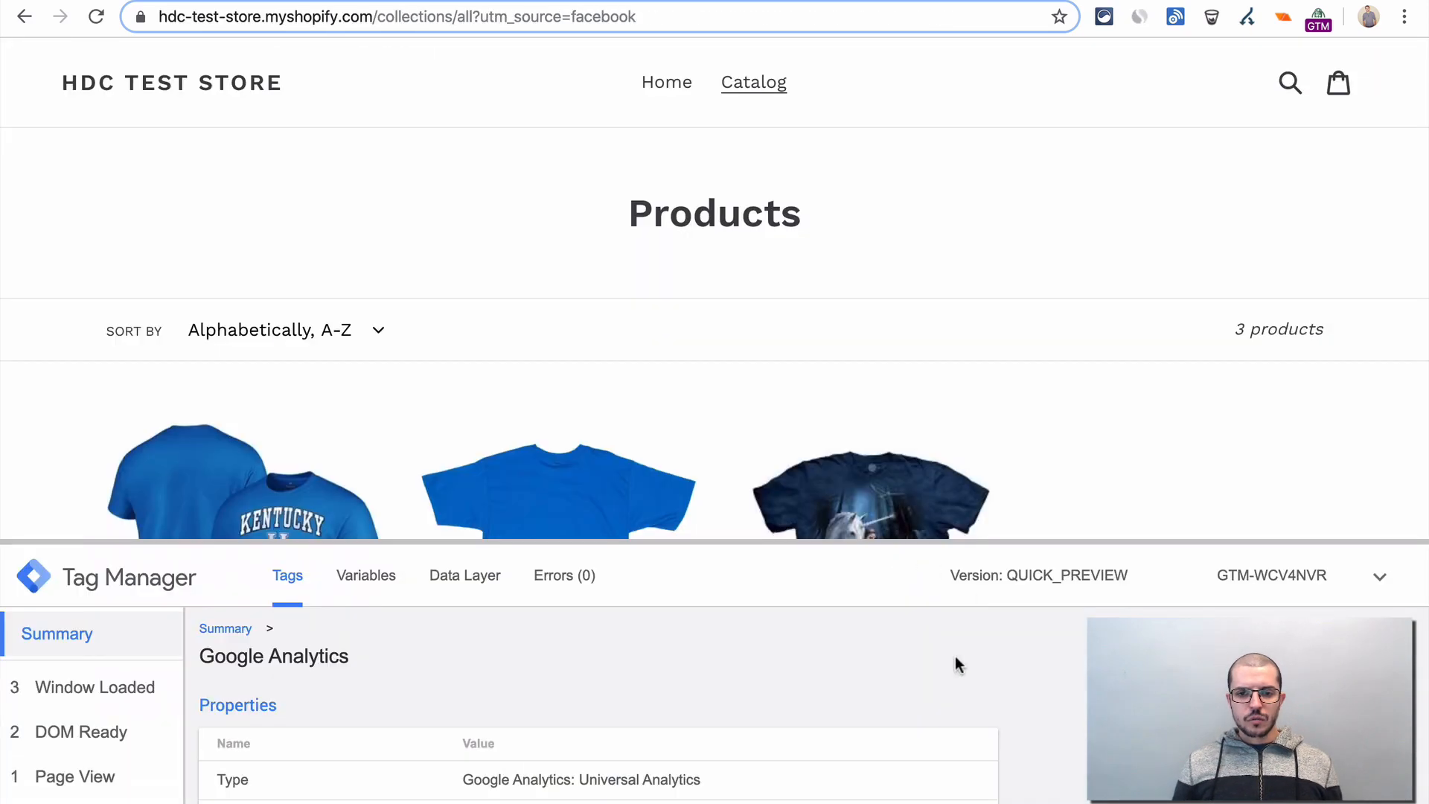
pyautogui.hotkey('ctrl', 'r')
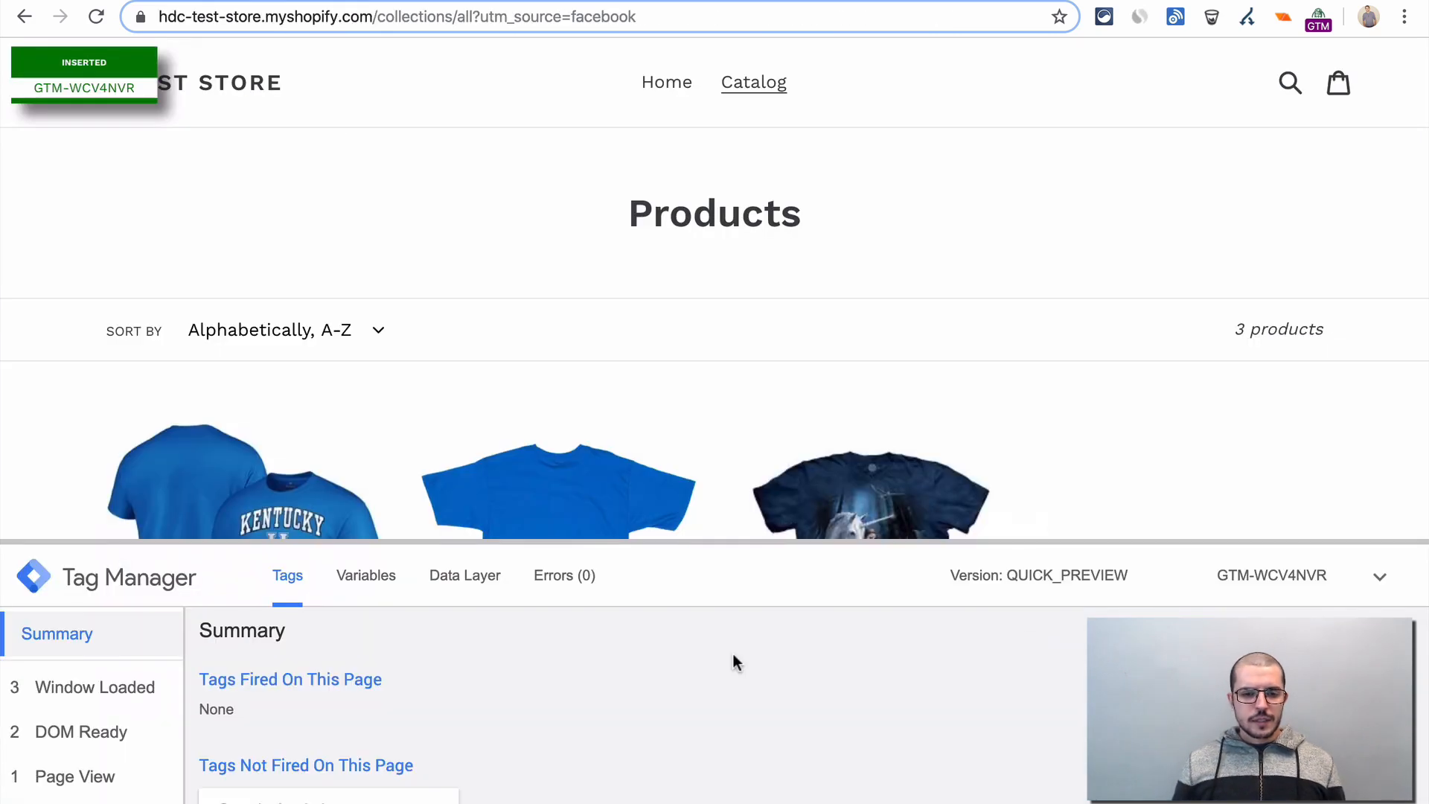
pyautogui.click(388, 584)
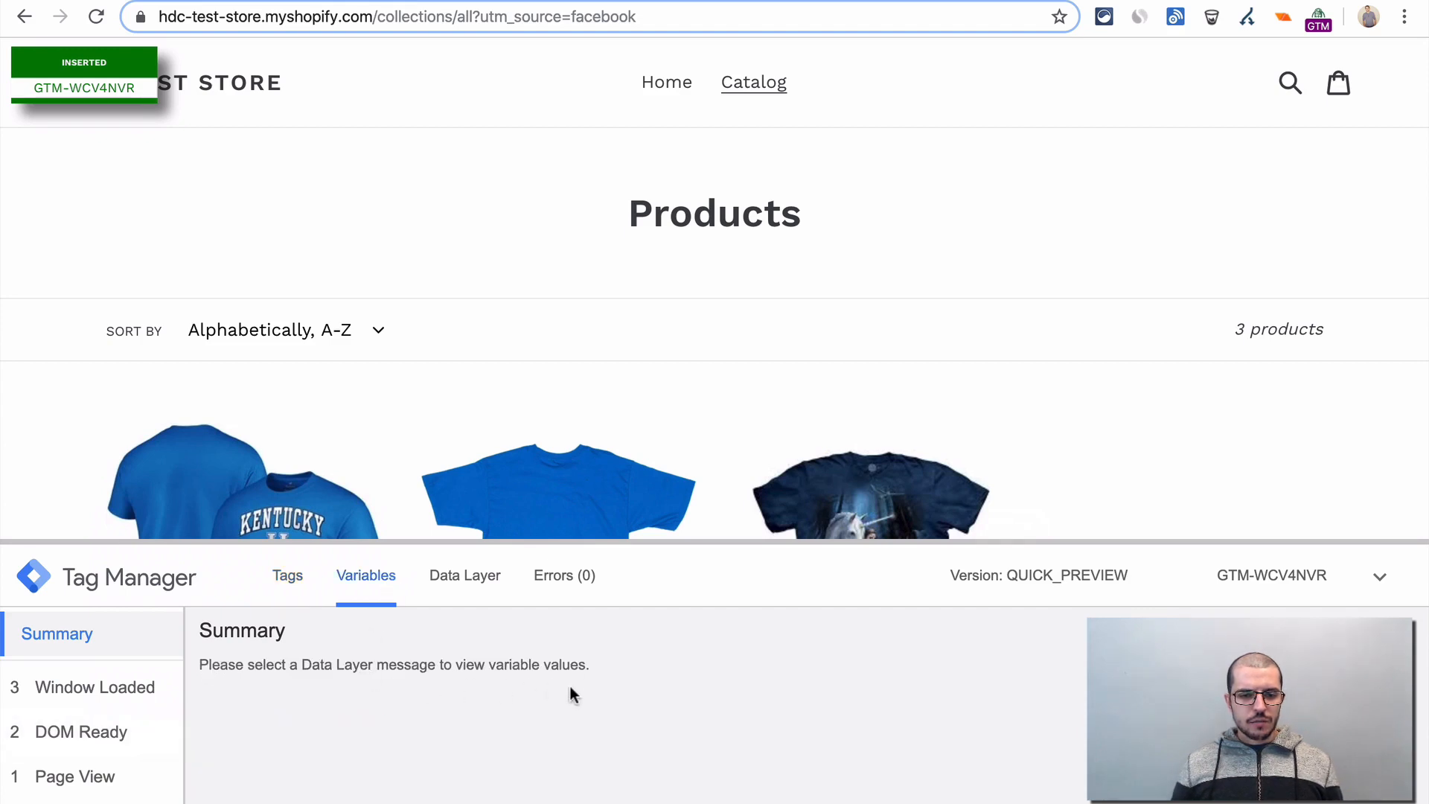
pyautogui.click(66, 686)
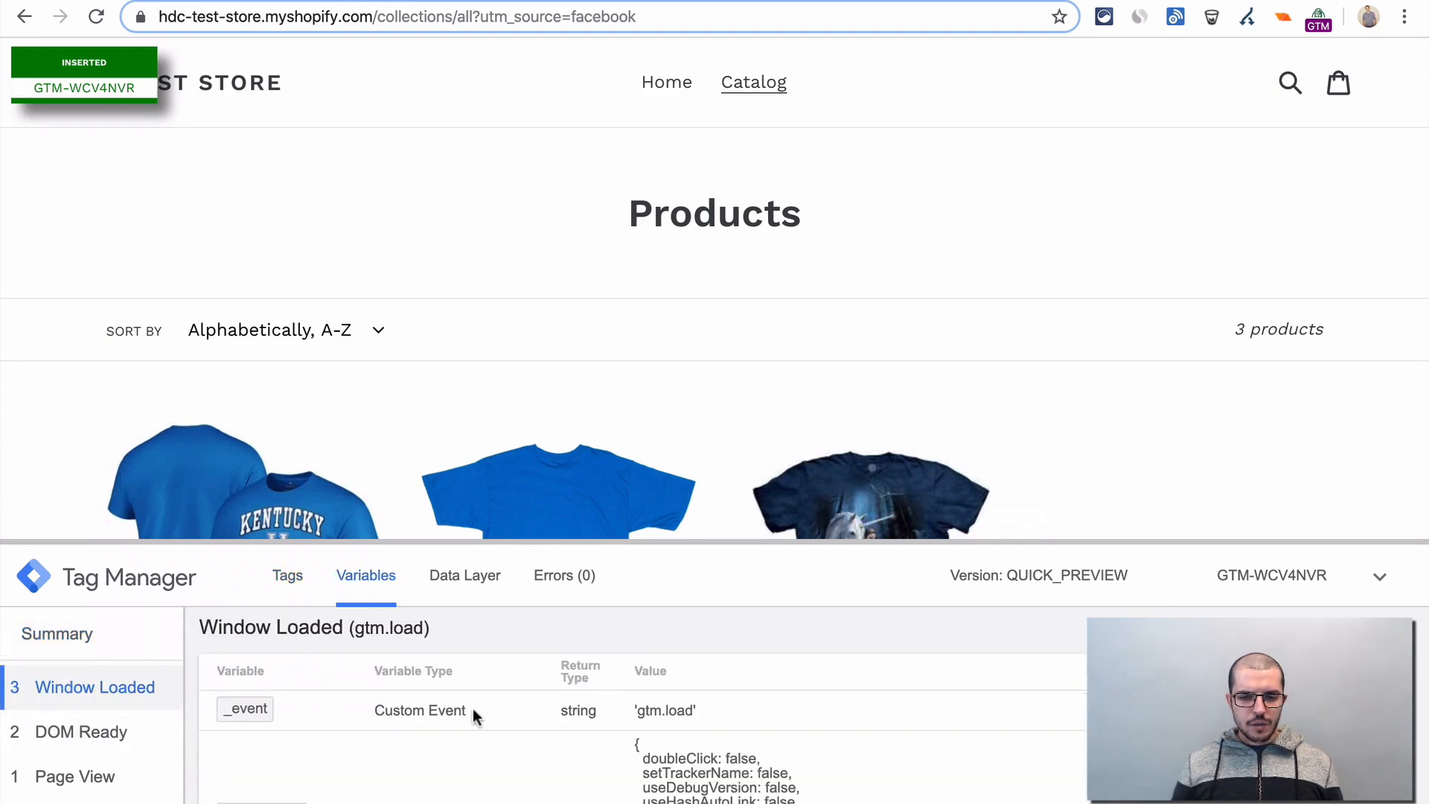
pyautogui.scroll(-6, 471, 708)
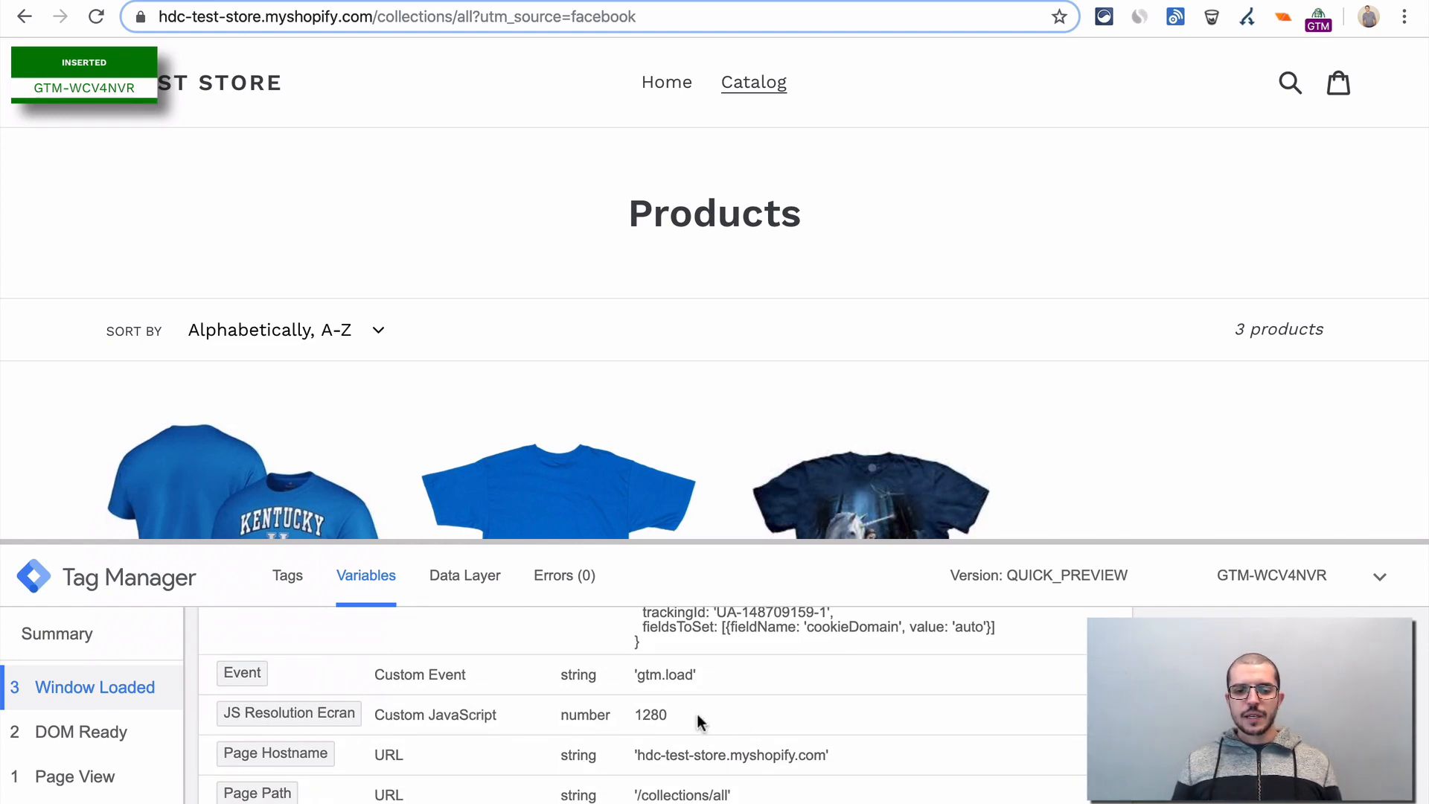
pyautogui.scroll(8, 699, 713)
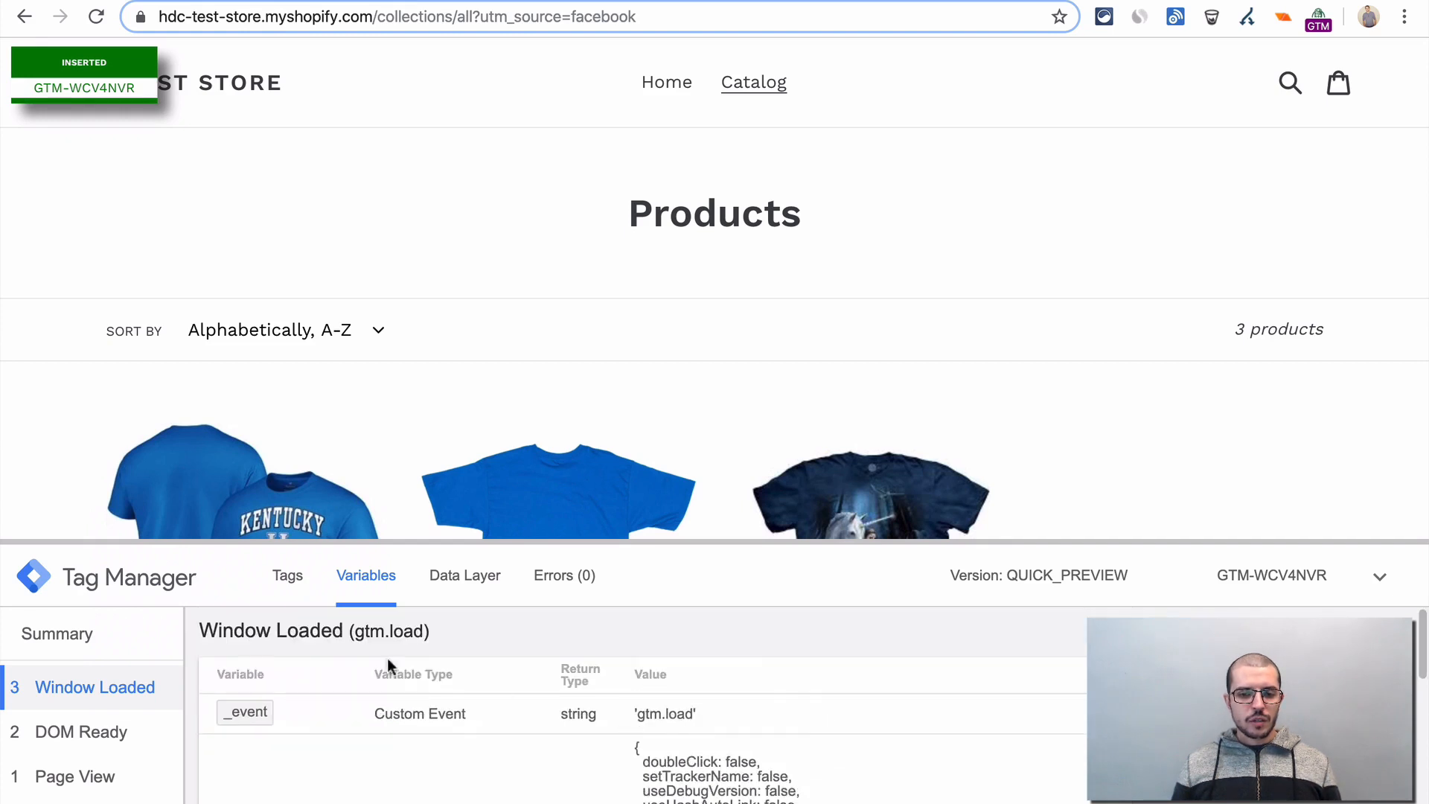
# - Check which tags fired in the preview summary, and open the store's home page
pyautogui.click(107, 631)
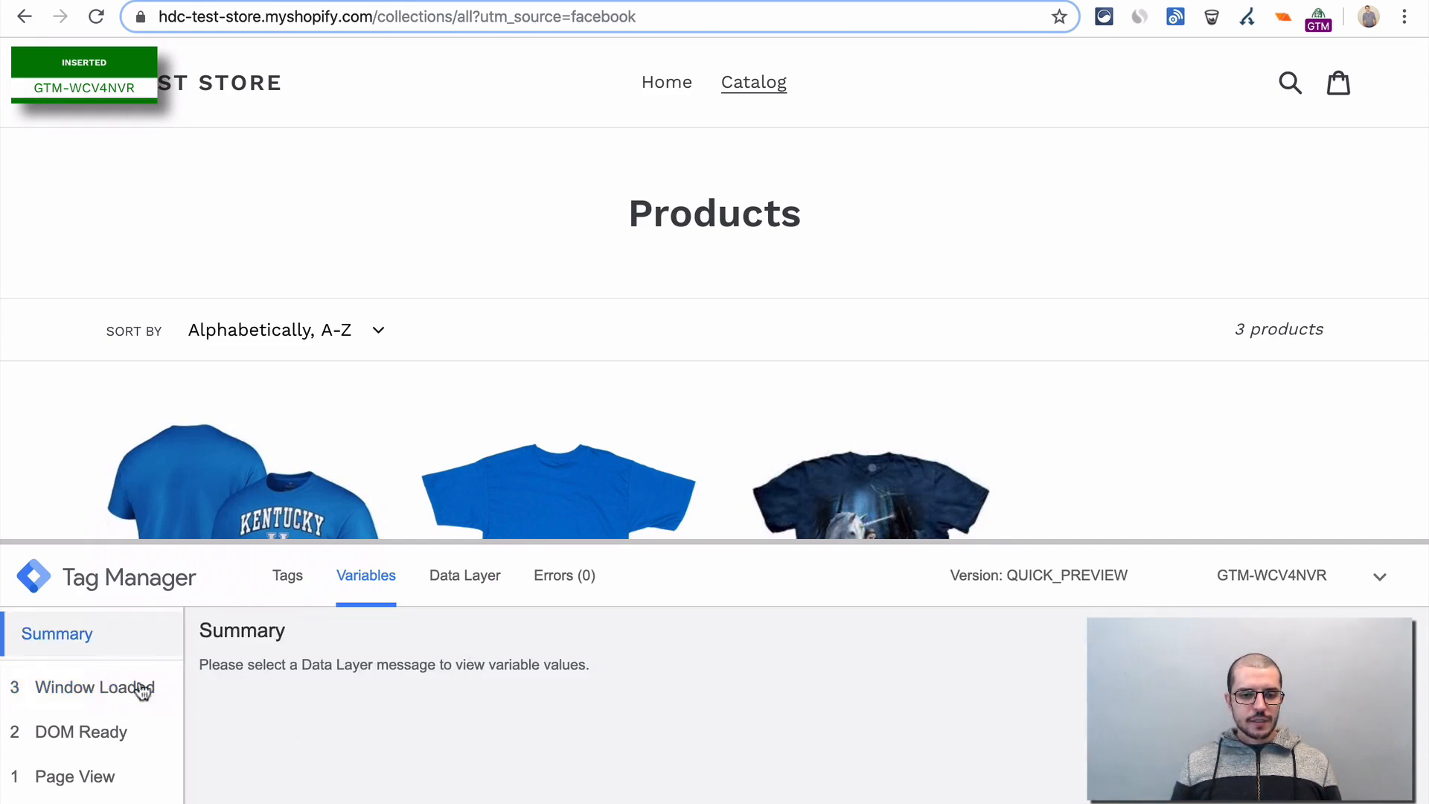
pyautogui.click(294, 582)
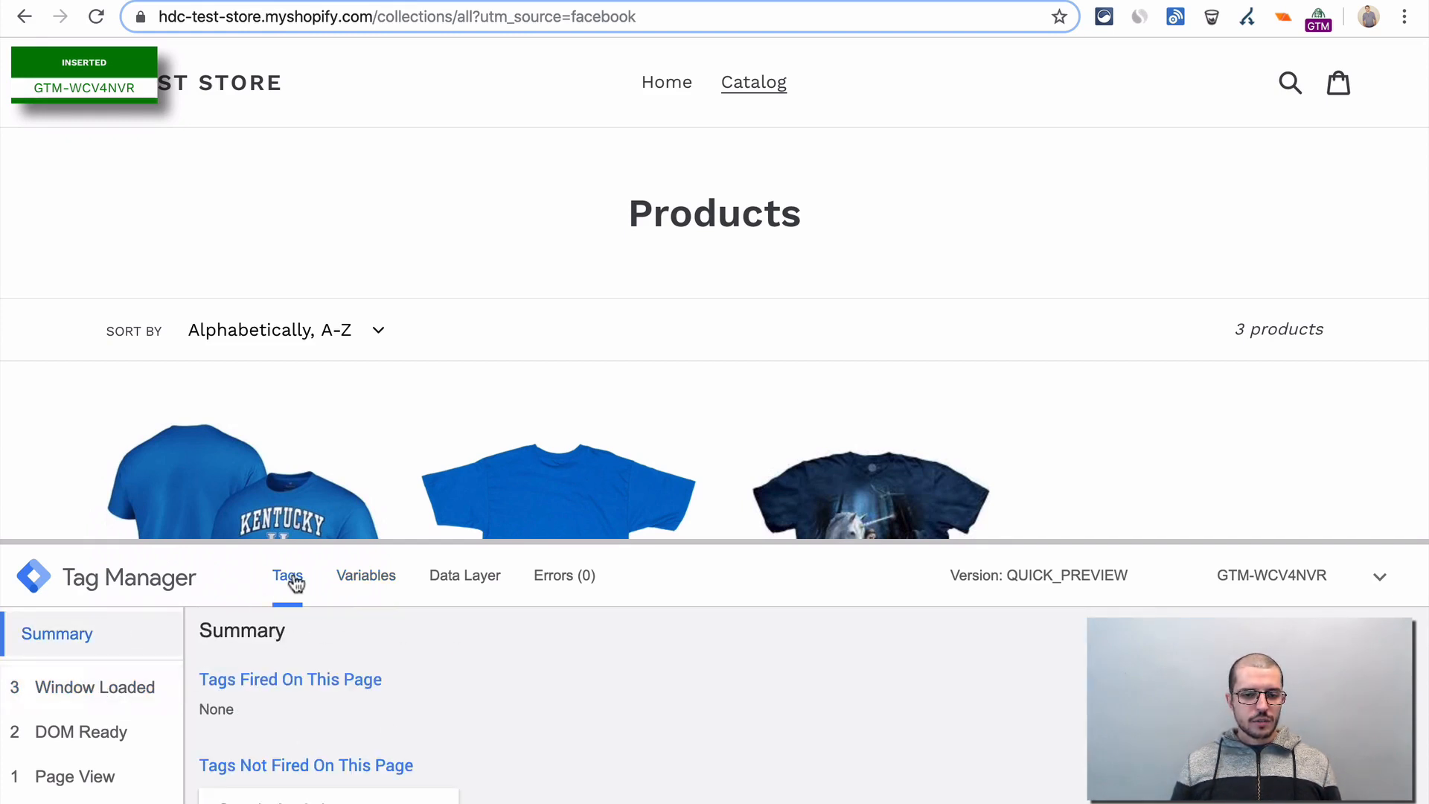
pyautogui.click(665, 87)
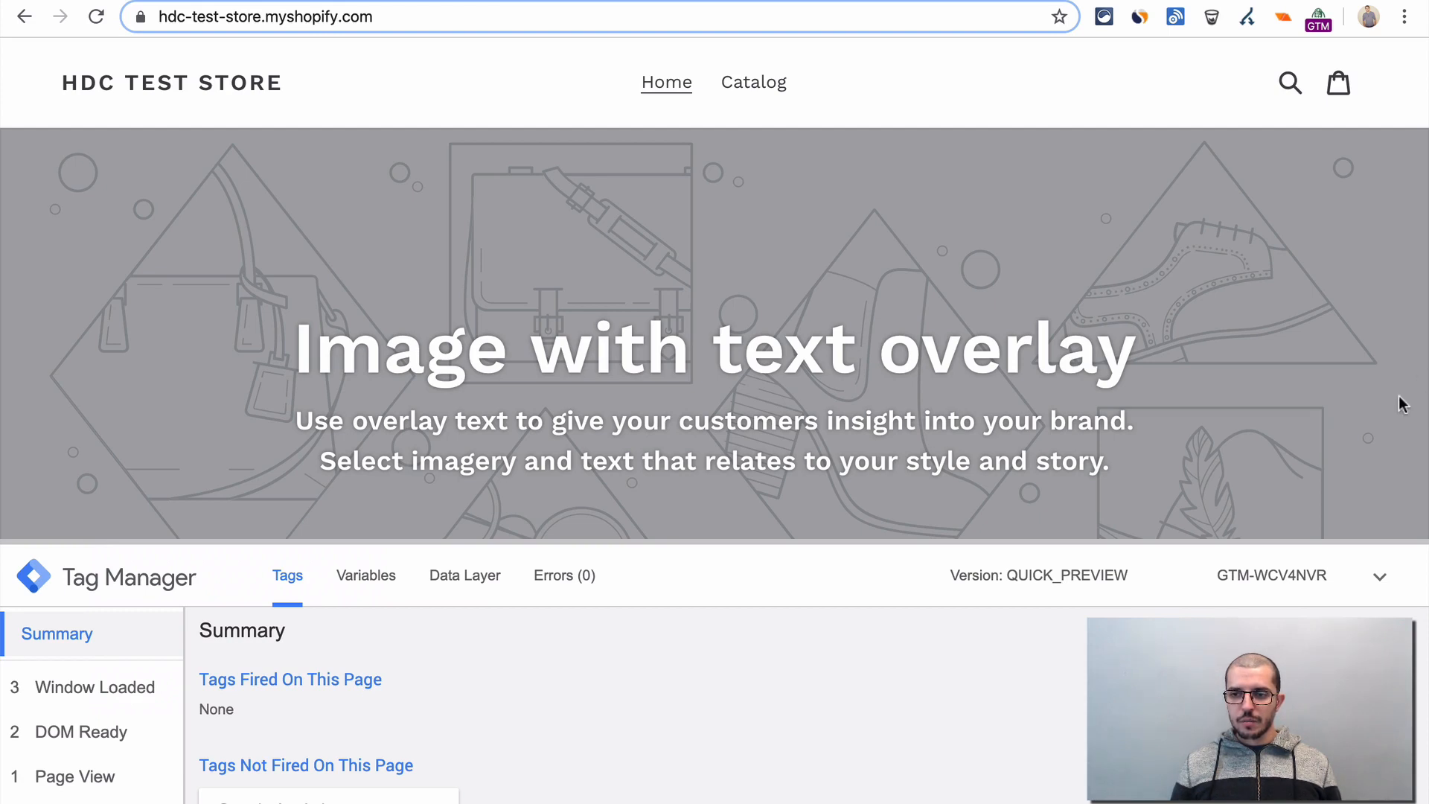
# - Narrow the browser window to a mobile-like width and reload the store's home page
pyautogui.moveTo(1421, 387); pyautogui.dragTo(349, 404)
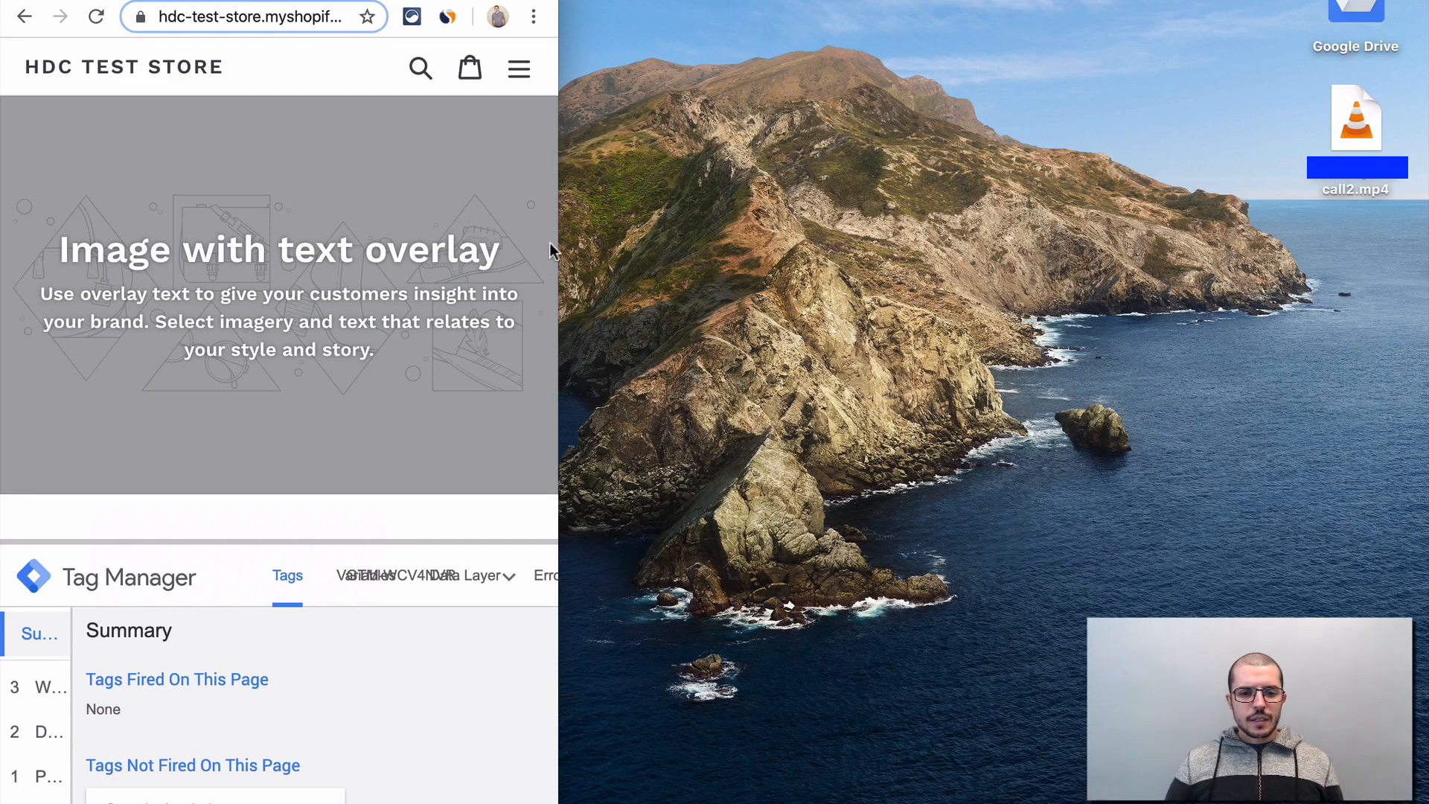
pyautogui.moveTo(558, 241); pyautogui.dragTo(244, 238)
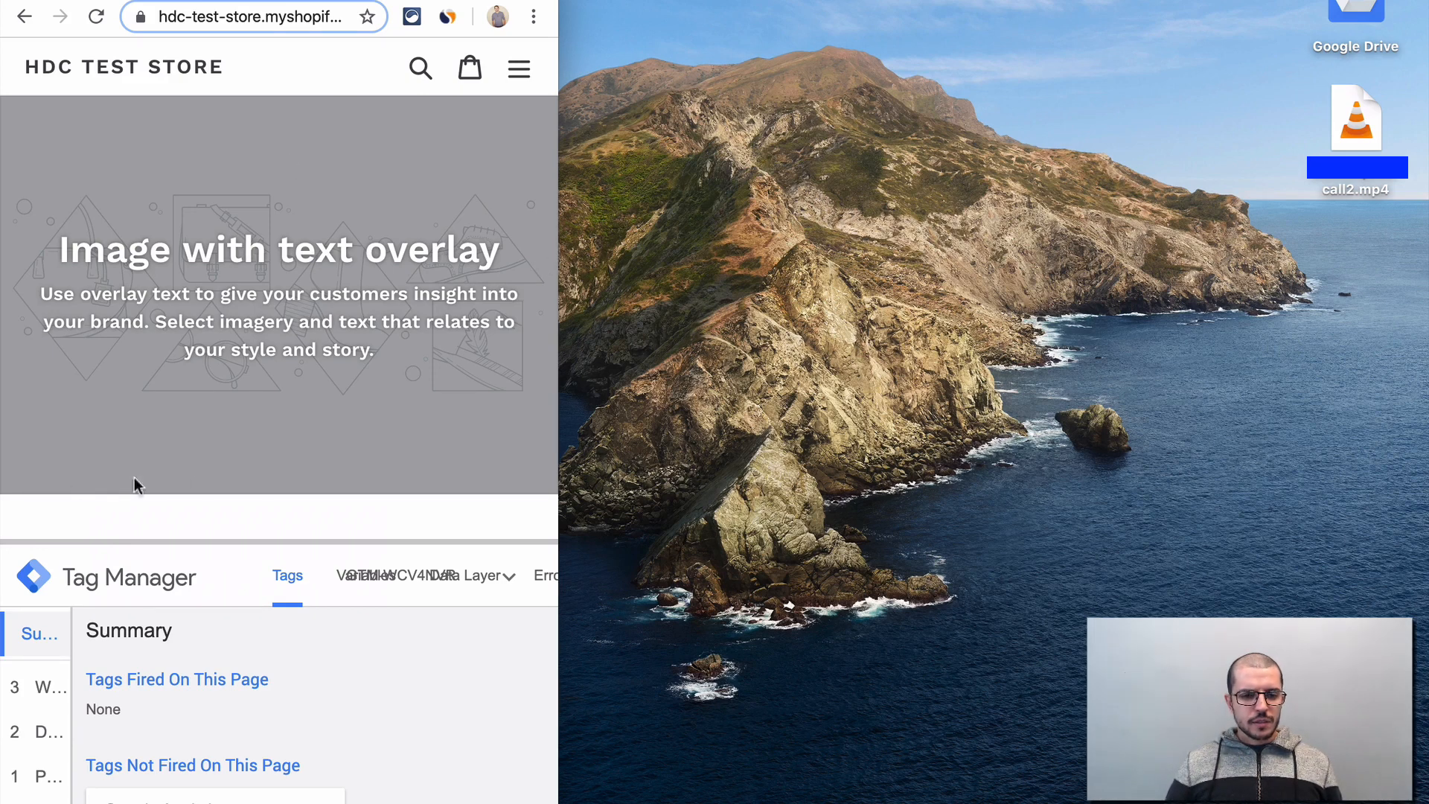
pyautogui.scroll(-2, 262, 698)
pyautogui.scroll(2, 262, 698)
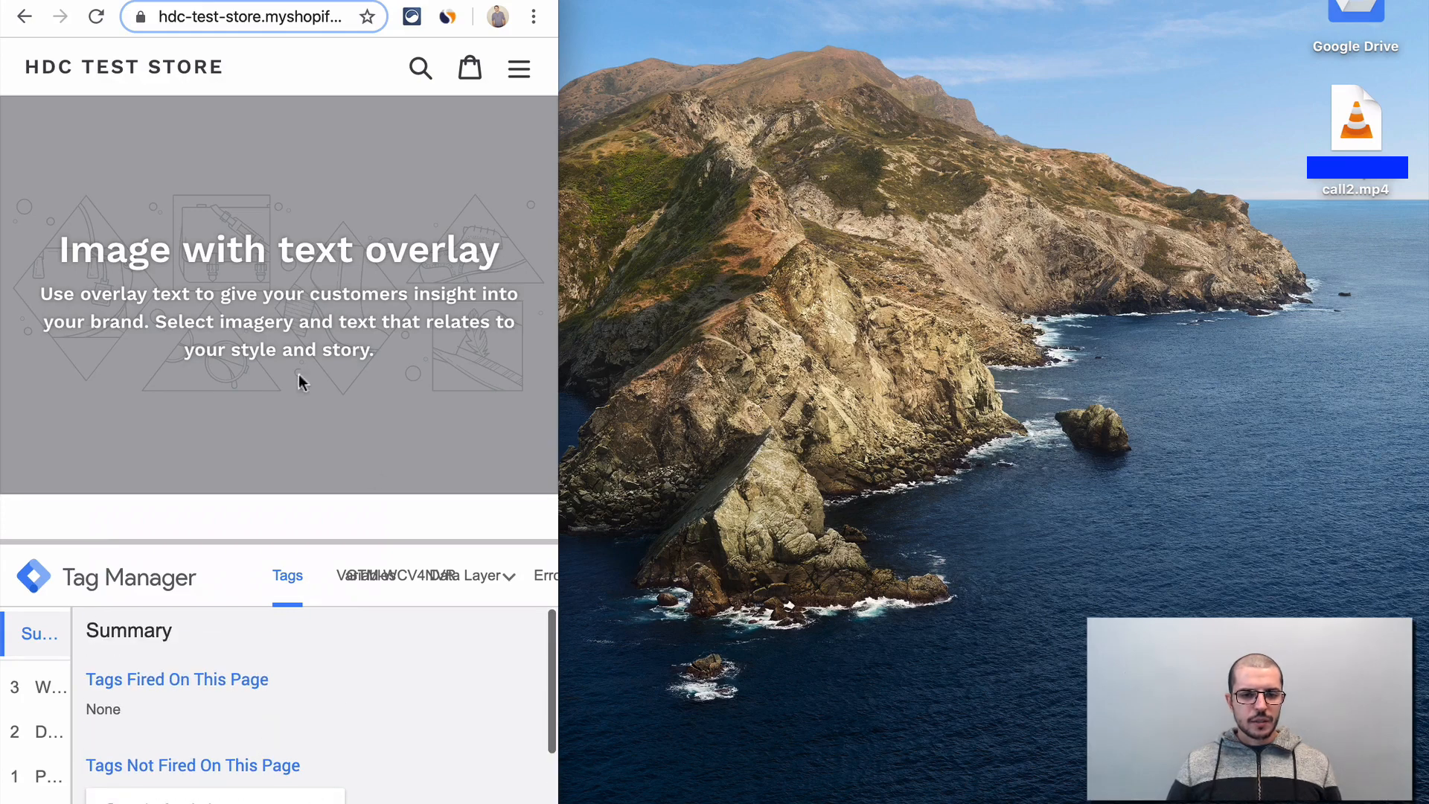
pyautogui.press('super+r')
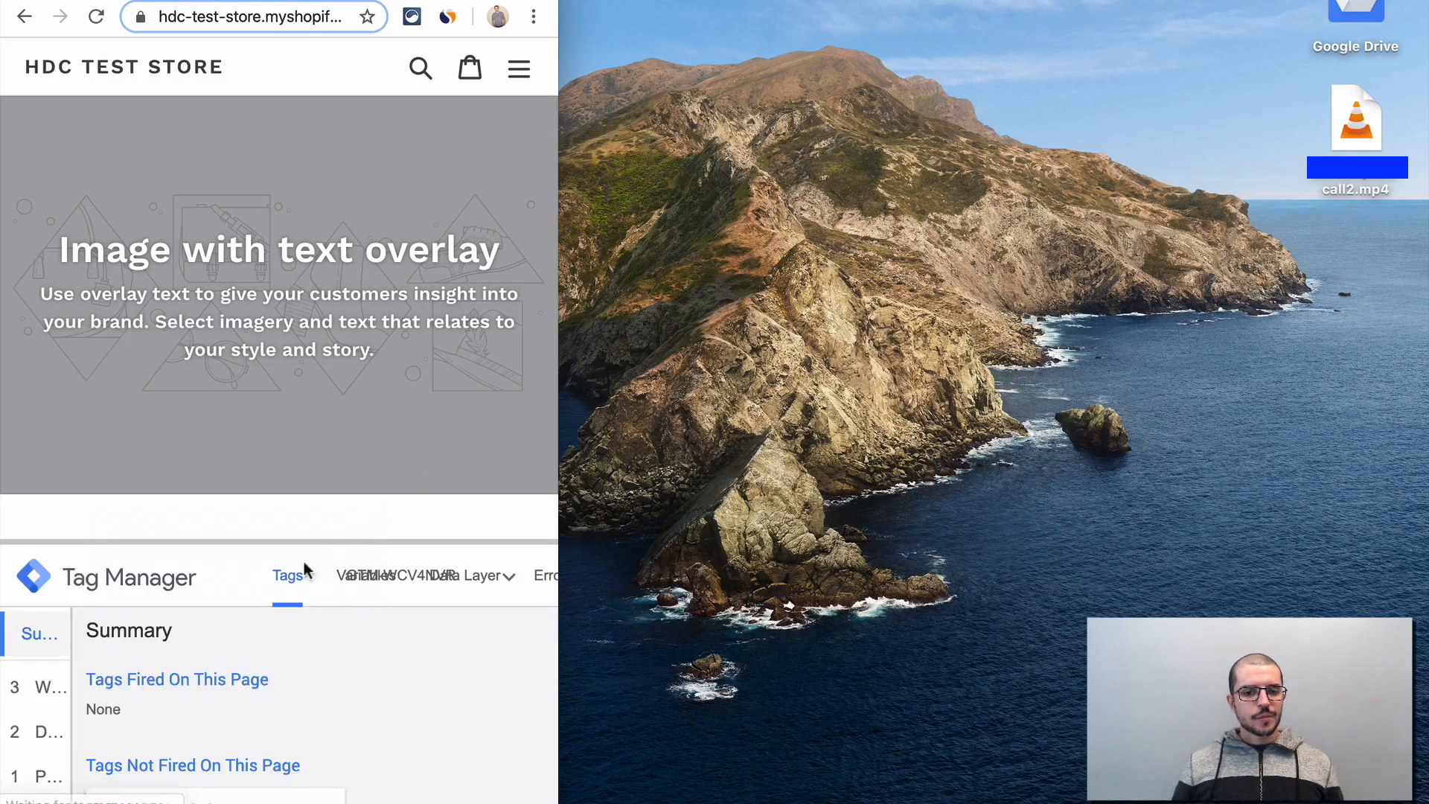
# - Examine the JS Resolution Ecran value at Window Loaded in the preview variables, and try to narrow the browser window further
pyautogui.click(351, 592)
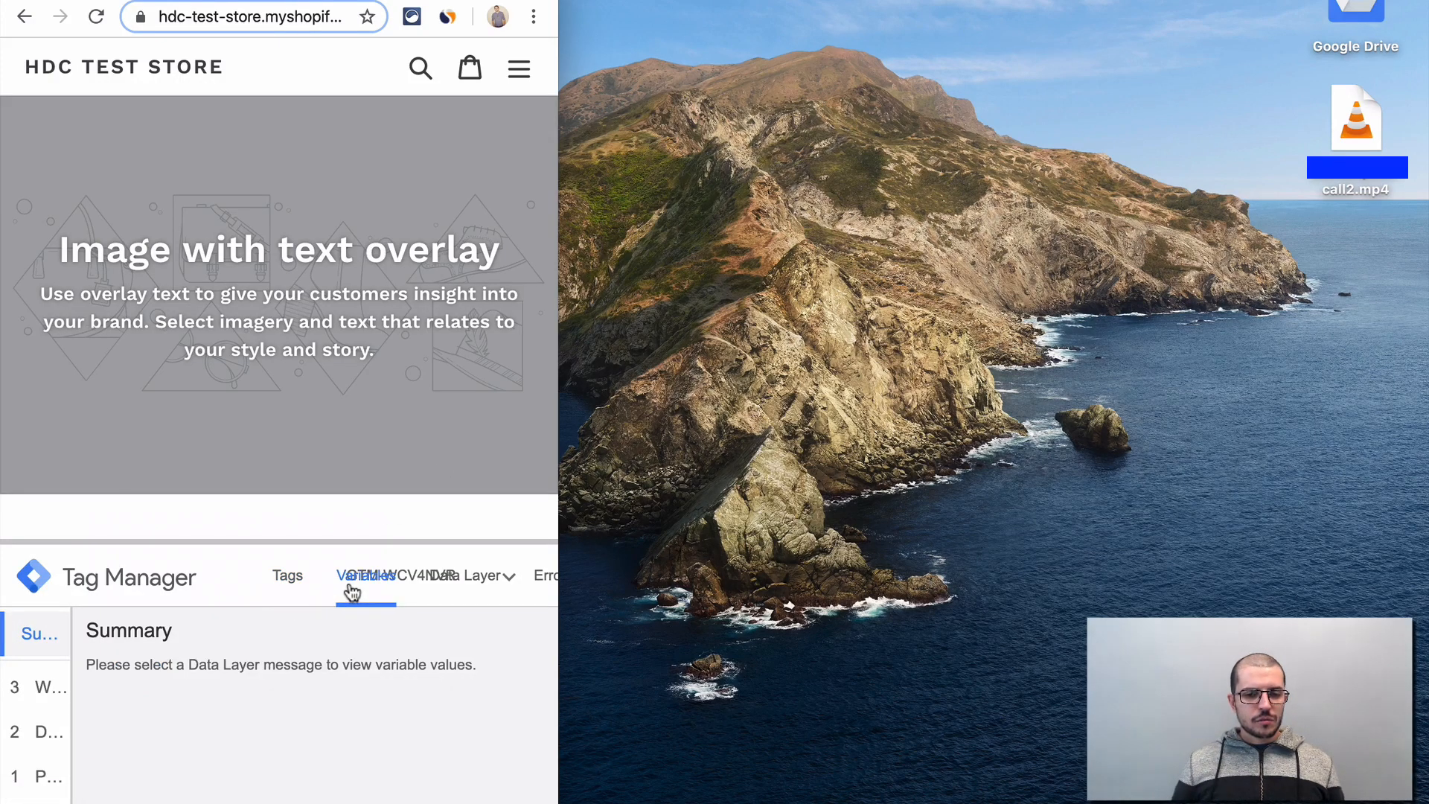
pyautogui.click(52, 698)
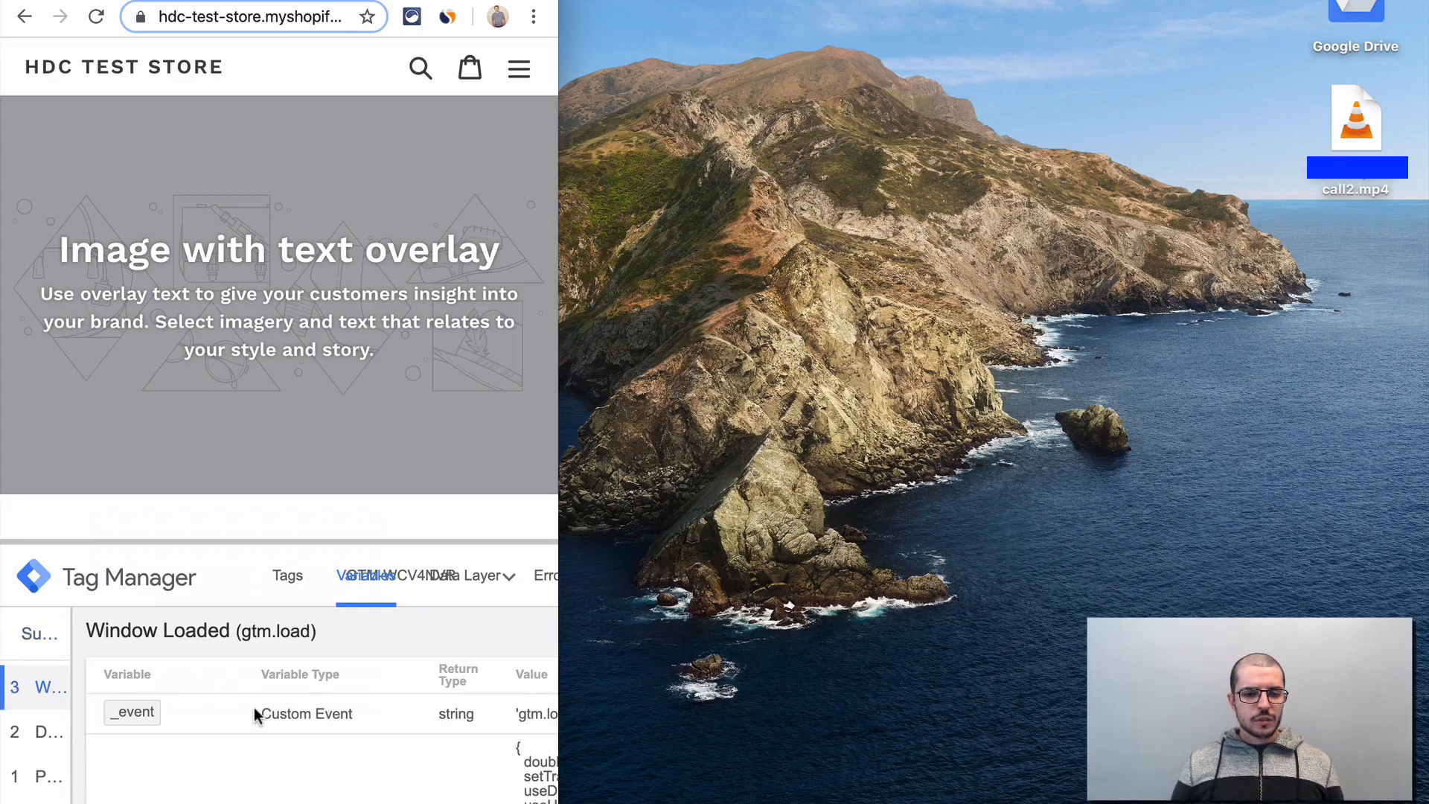
pyautogui.scroll(-5, 253, 707)
pyautogui.hscroll(1, 253, 707)
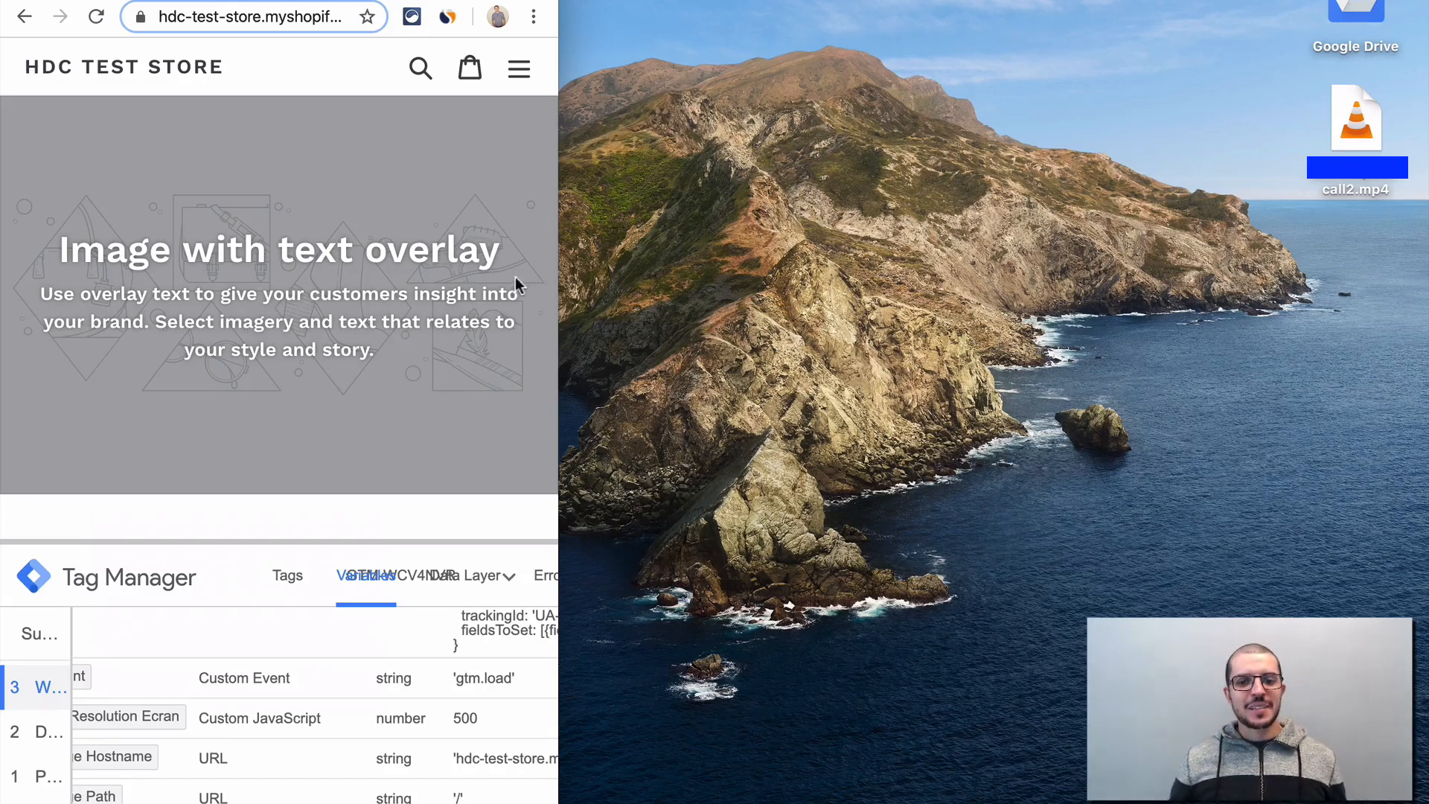
pyautogui.moveTo(558, 235); pyautogui.dragTo(405, 235)
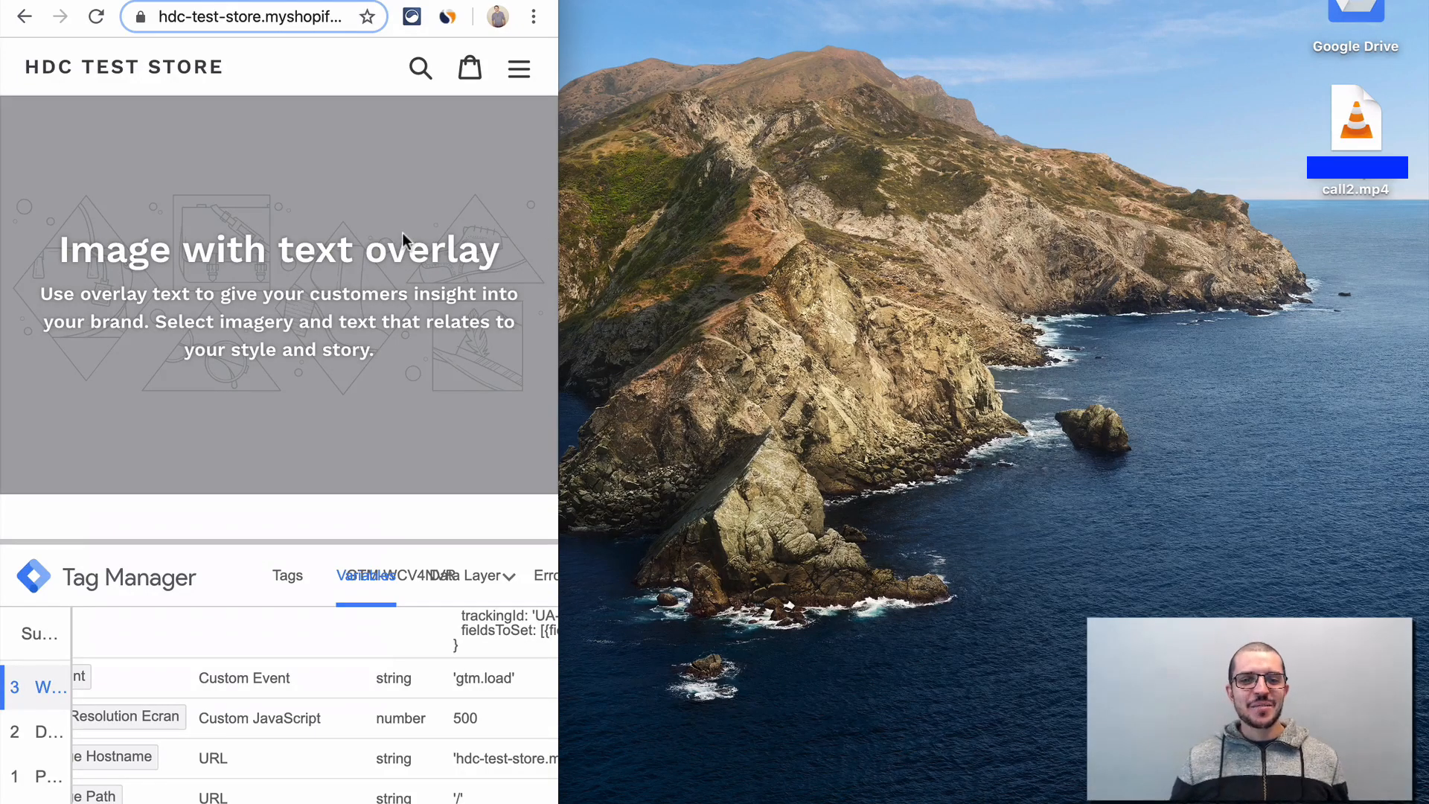
# - Switch to the Tag Manager workspace, widen the window, set the "Résolution moins de 500 px" trigger's JS Resolution Ecran limit to 600, and save it
pyautogui.hotkey('ctrl', 'Tab')
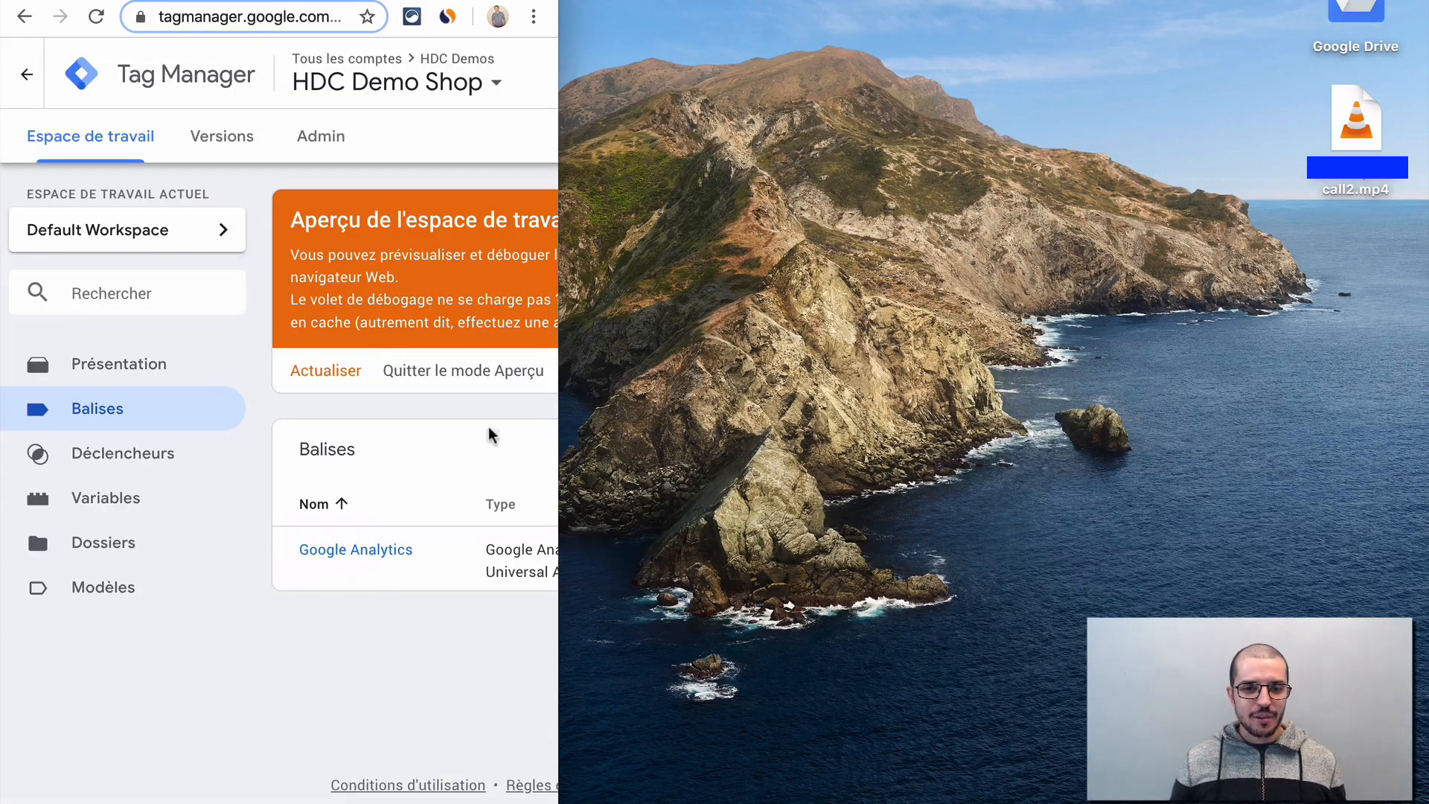
pyautogui.moveTo(558, 365); pyautogui.dragTo(1078, 373)
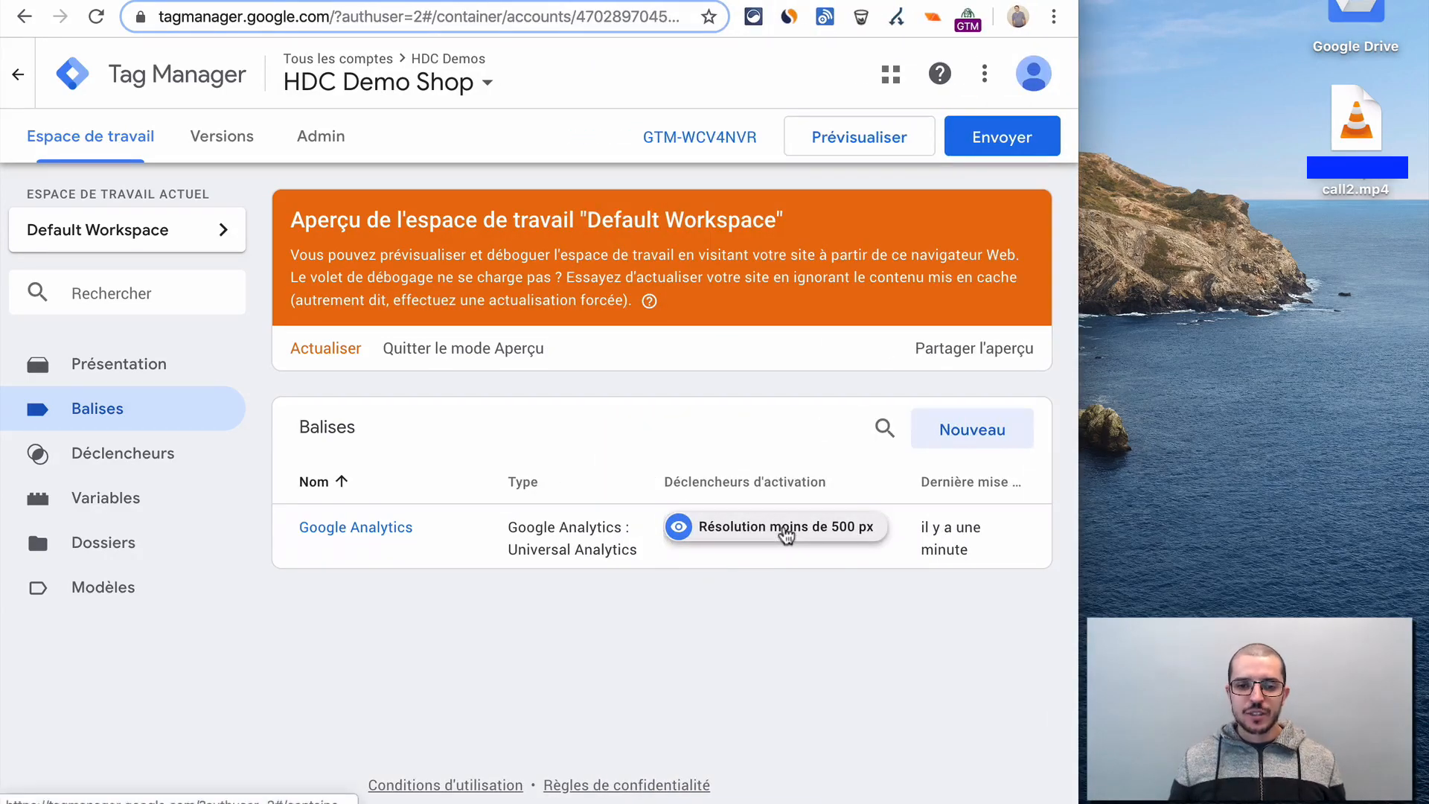
pyautogui.click(785, 536)
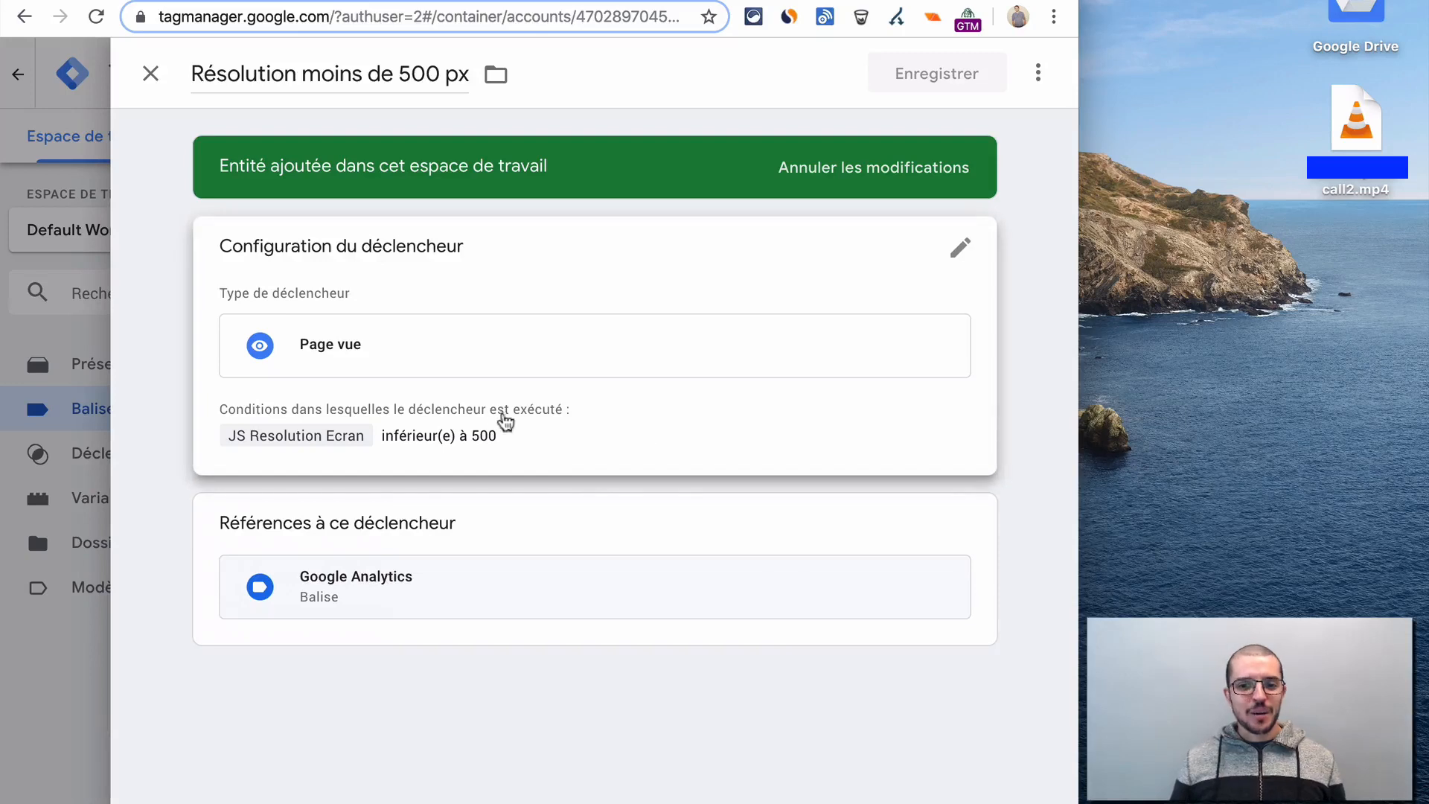
pyautogui.click(740, 541)
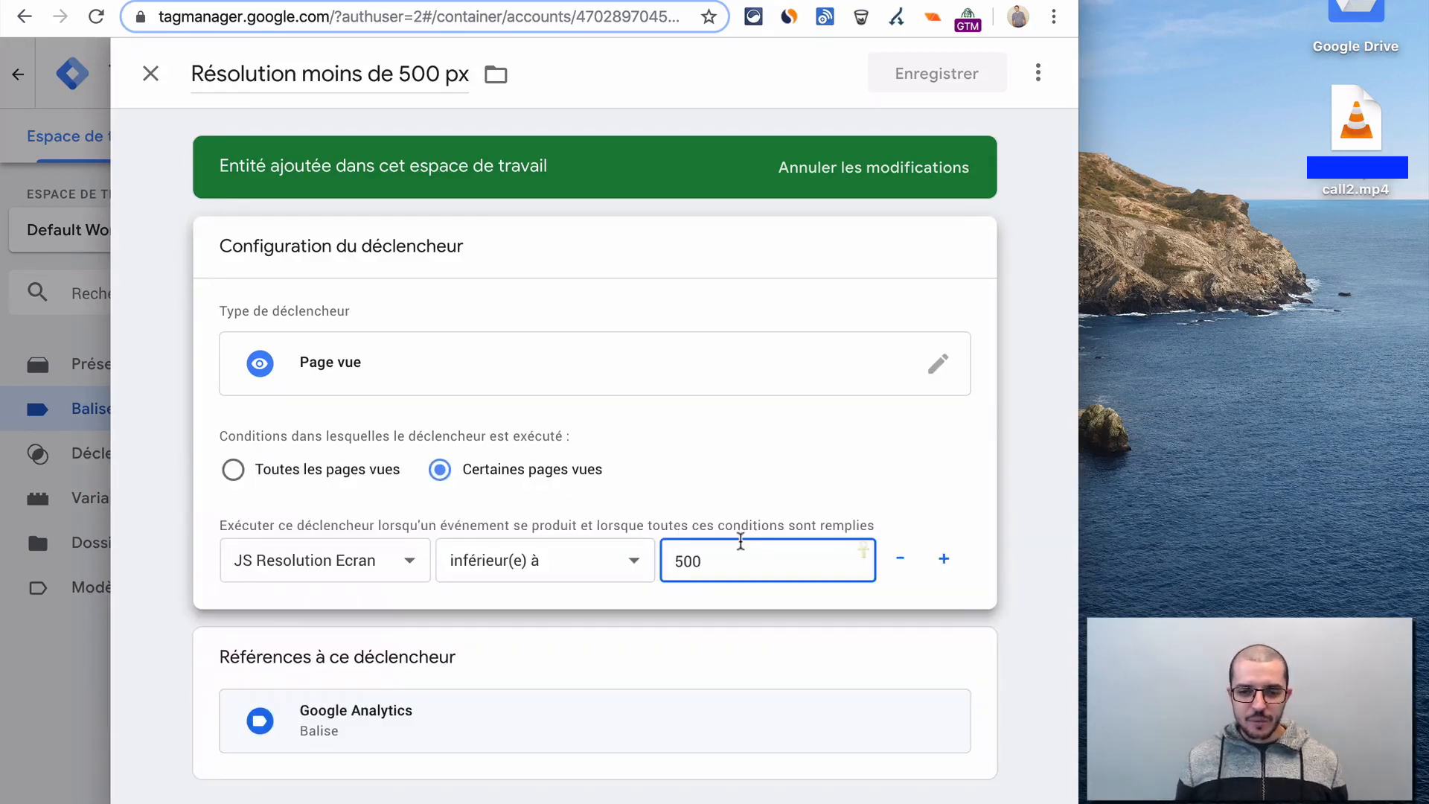
pyautogui.press('Left')
pyautogui.press('Left')
pyautogui.press('BackSpace')
pyautogui.write('6')
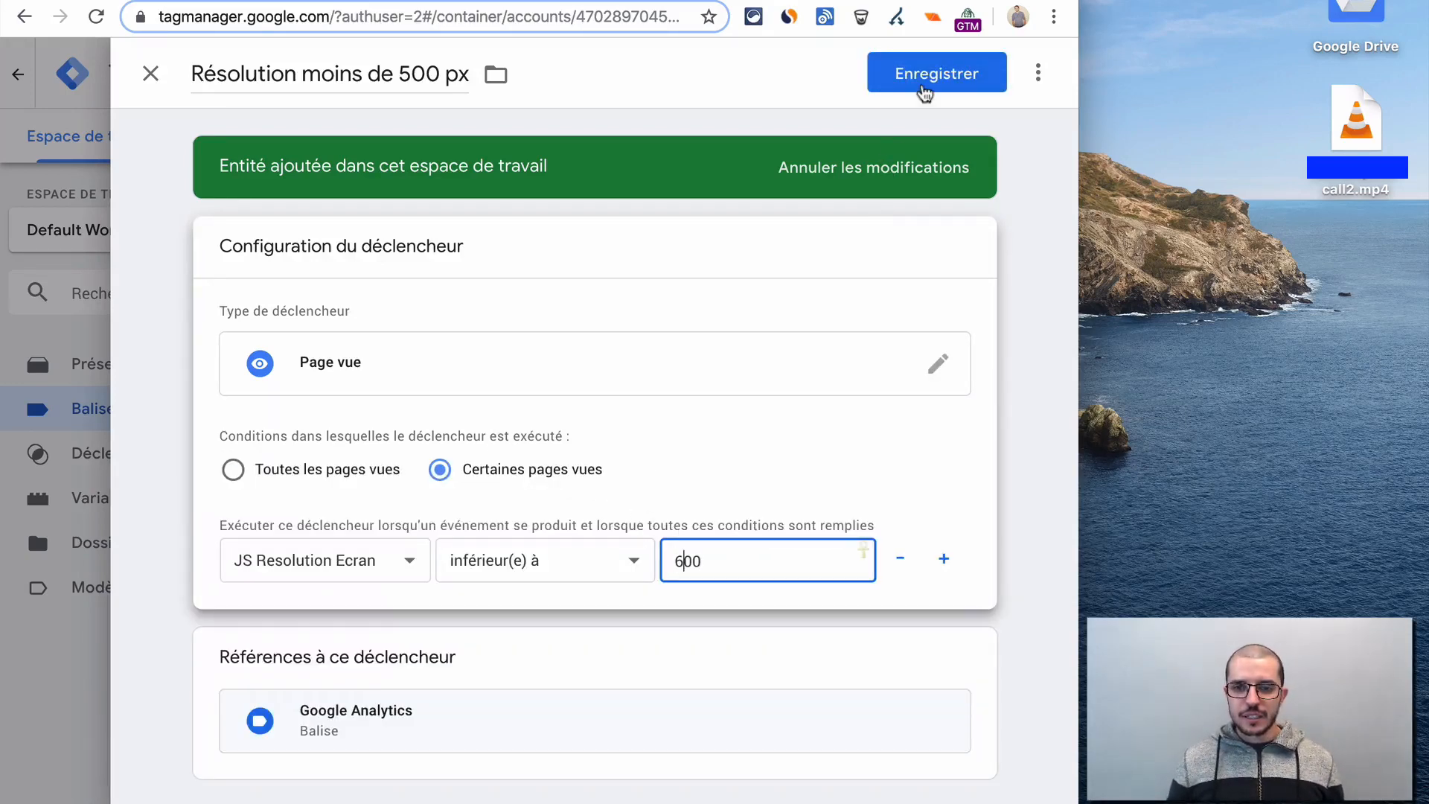
pyautogui.click(924, 90)
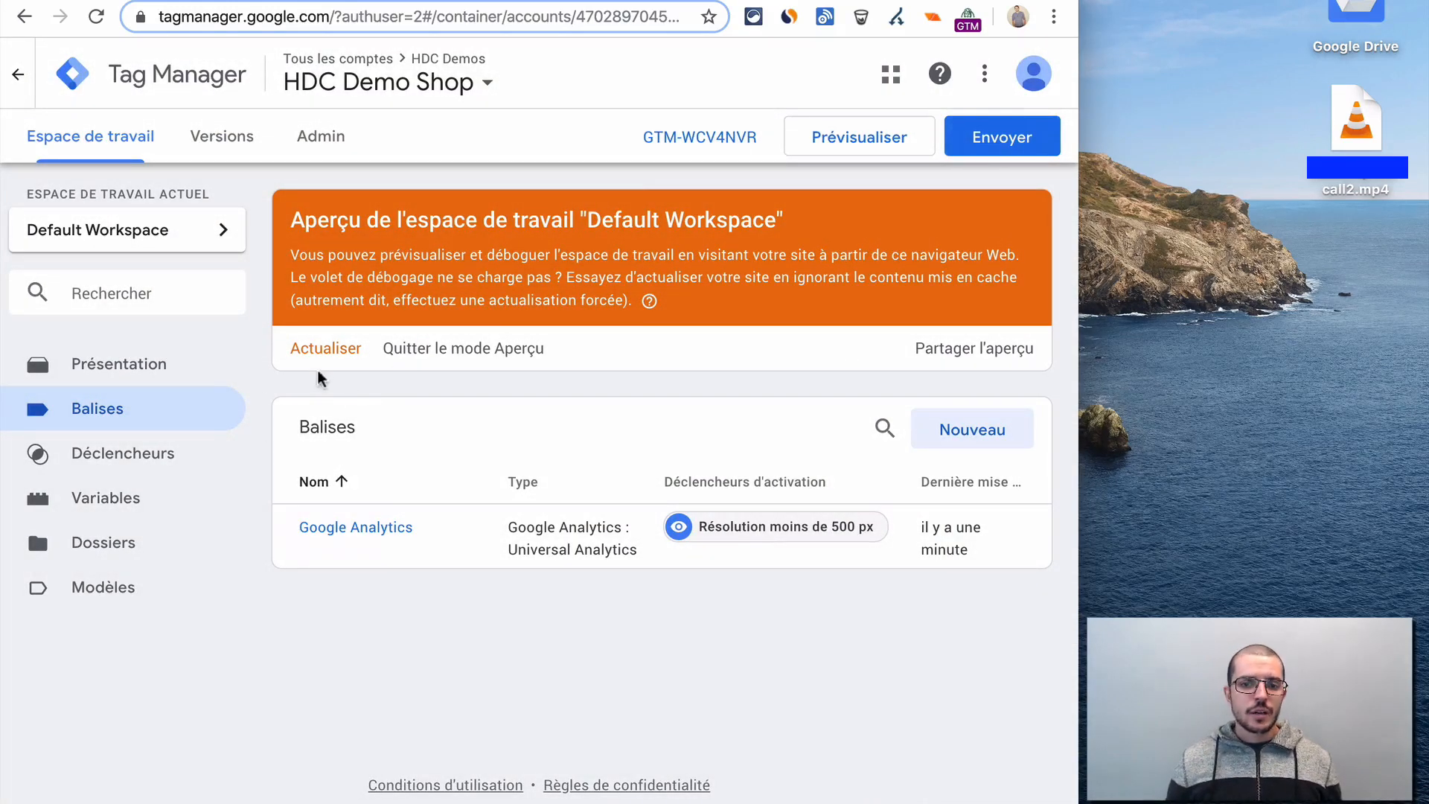
# - Refresh the workspace preview, switch to the store's home page, show the fired tags in the preview summary, and reload the page at desktop width
pyautogui.click(330, 353)
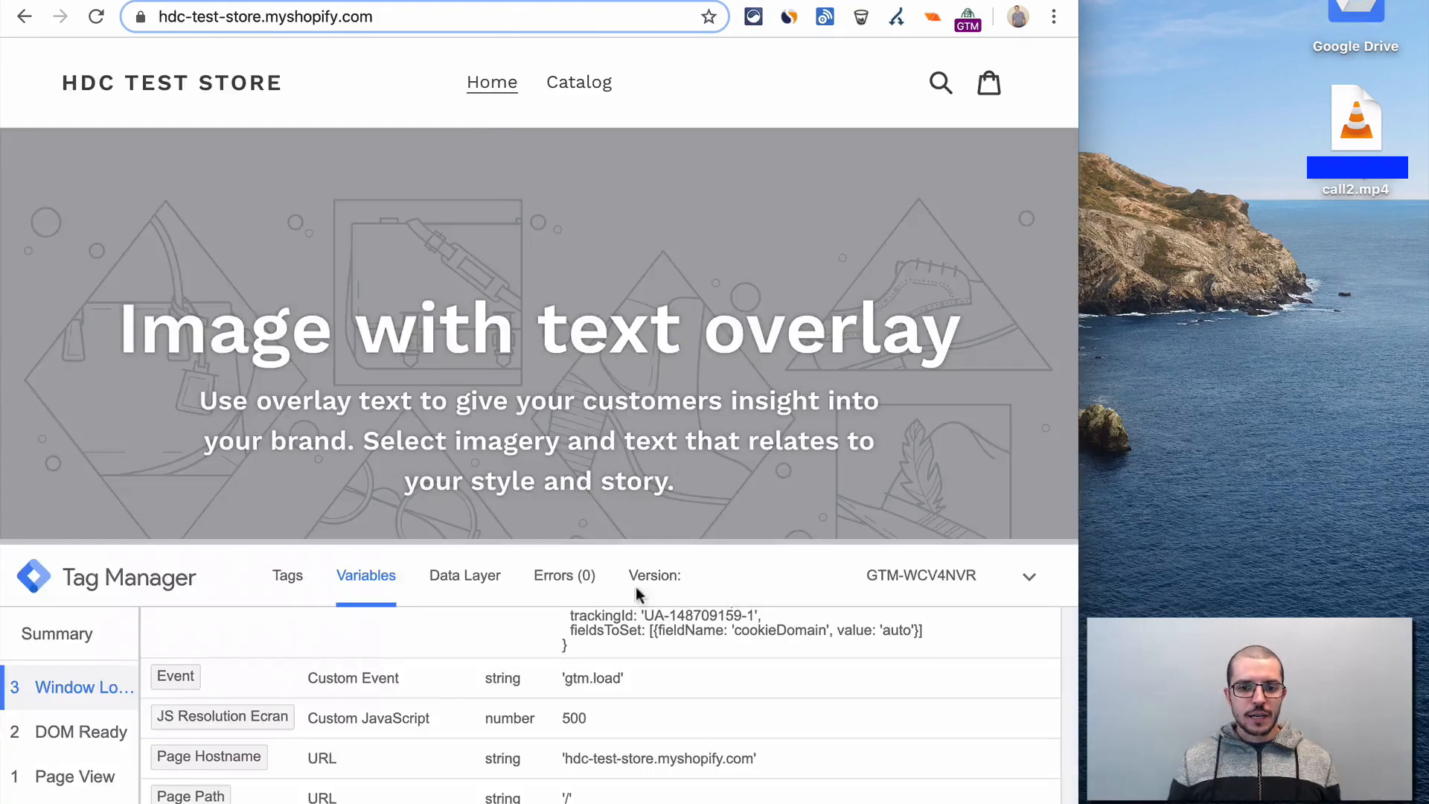
pyautogui.scroll(5, 461, 725)
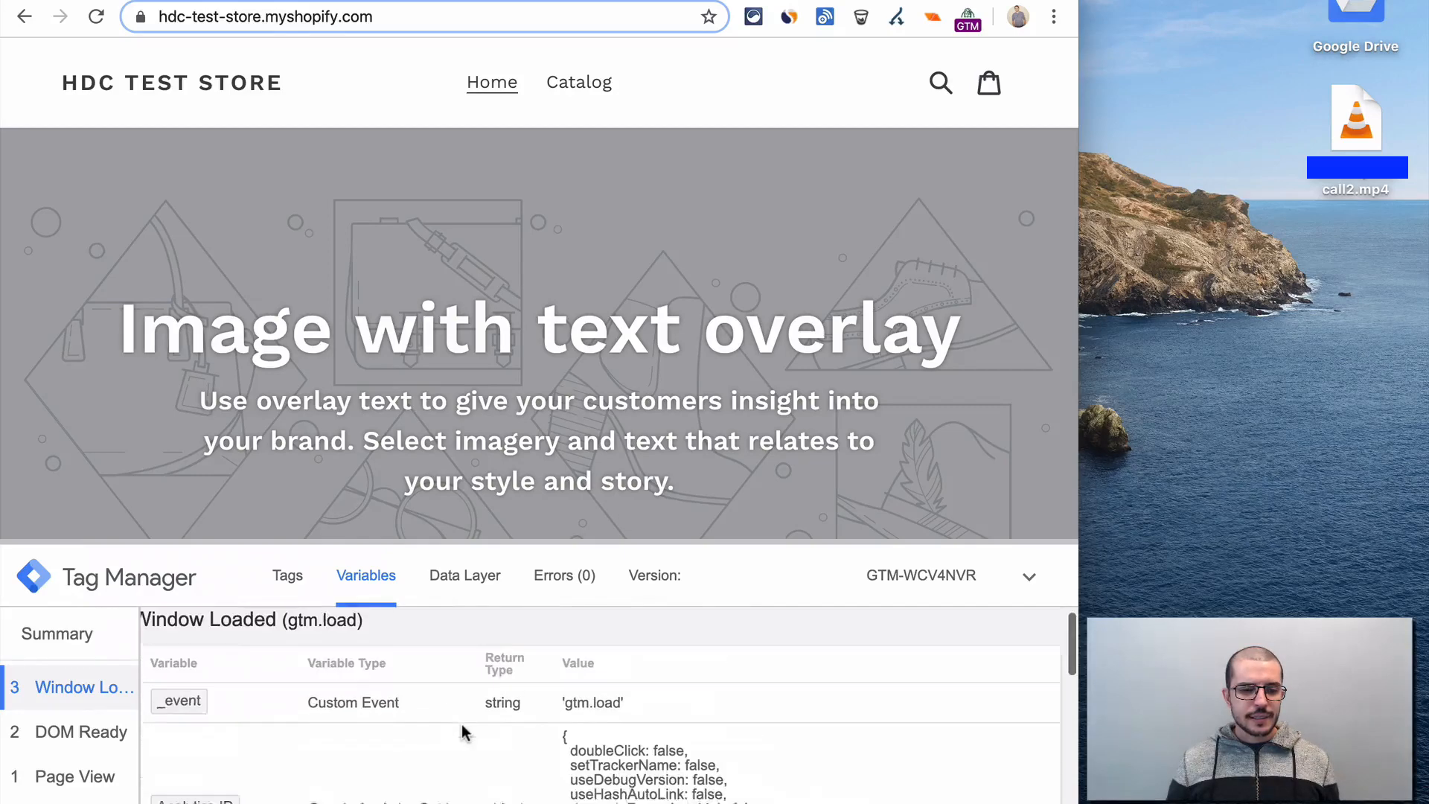
pyautogui.click(60, 635)
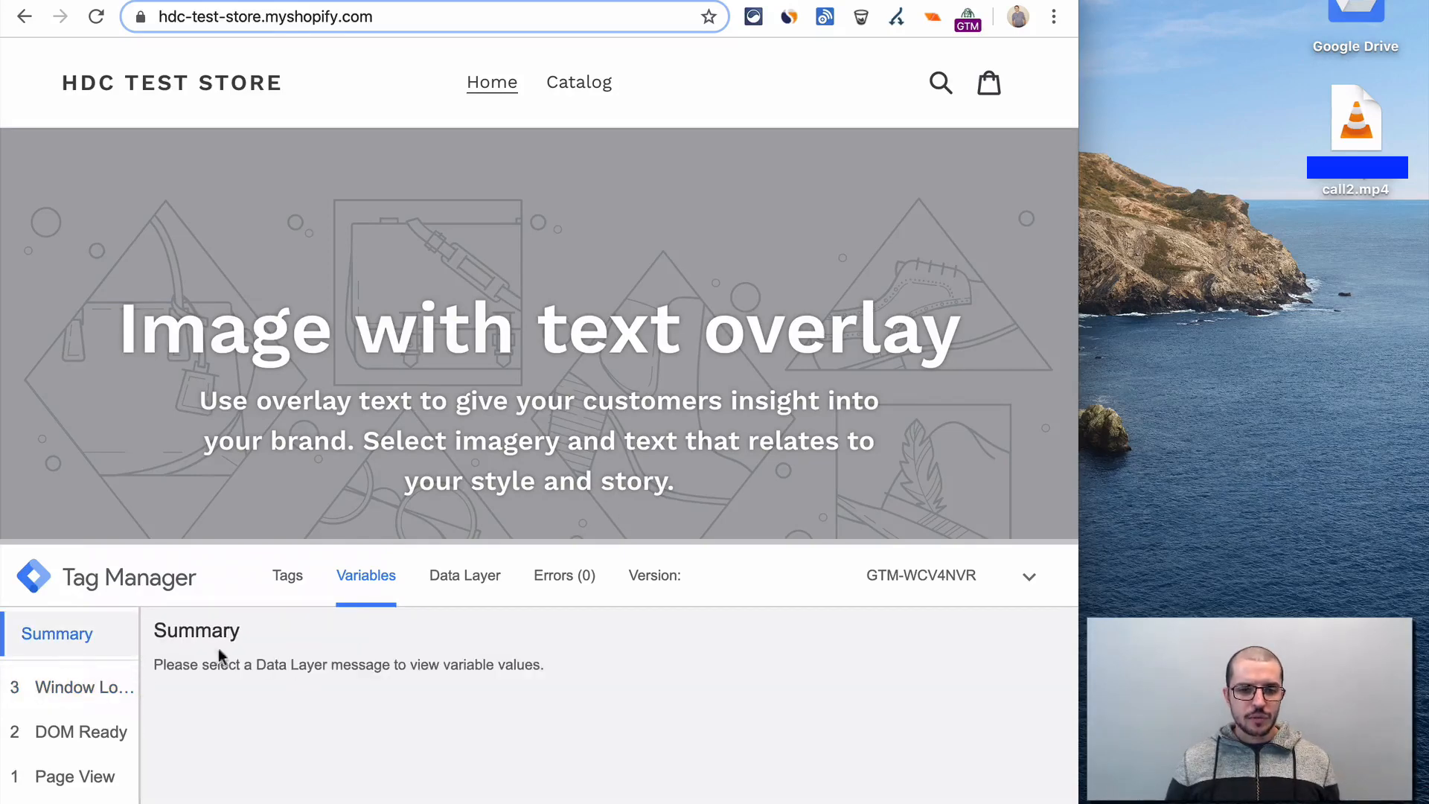
pyautogui.click(281, 580)
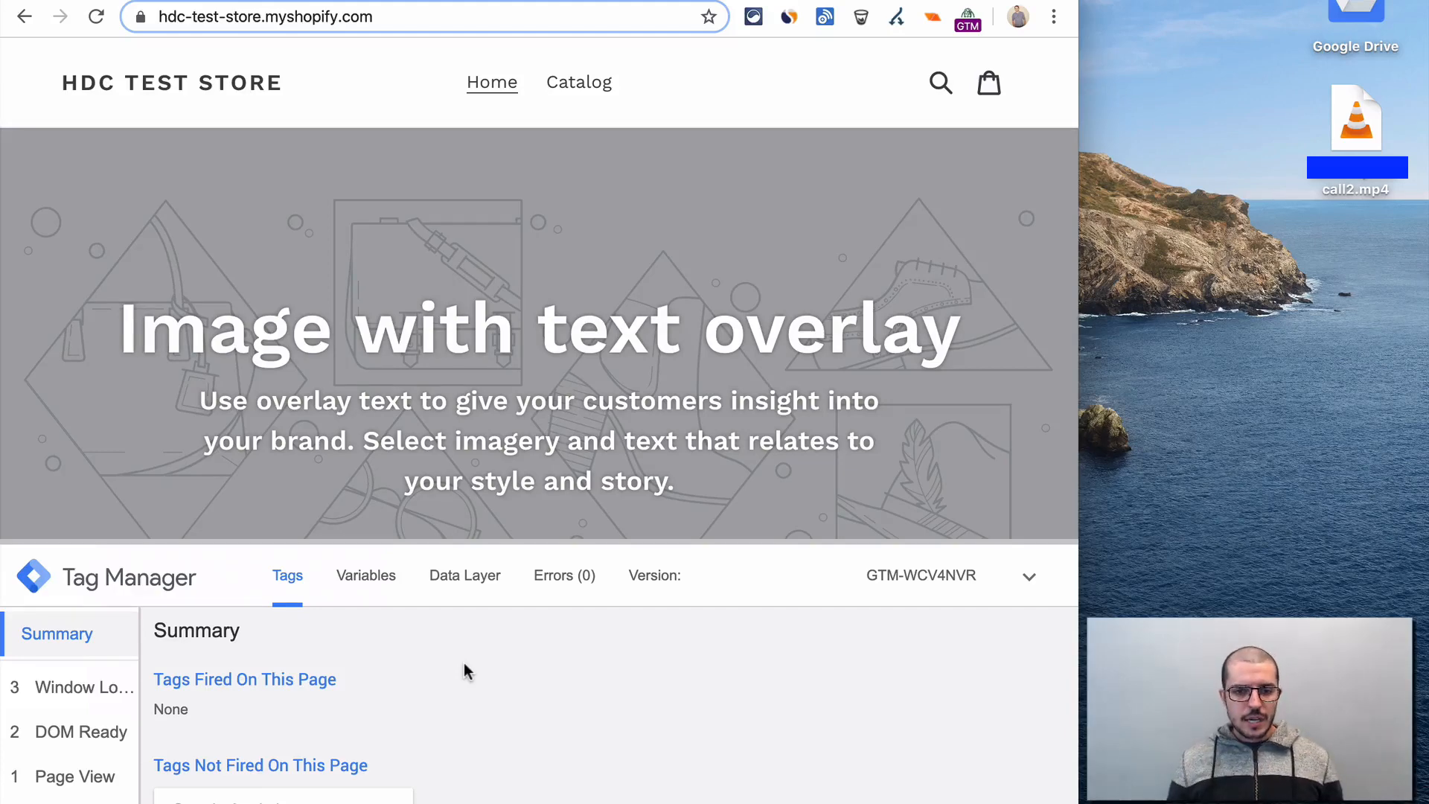
pyautogui.press('super+r')
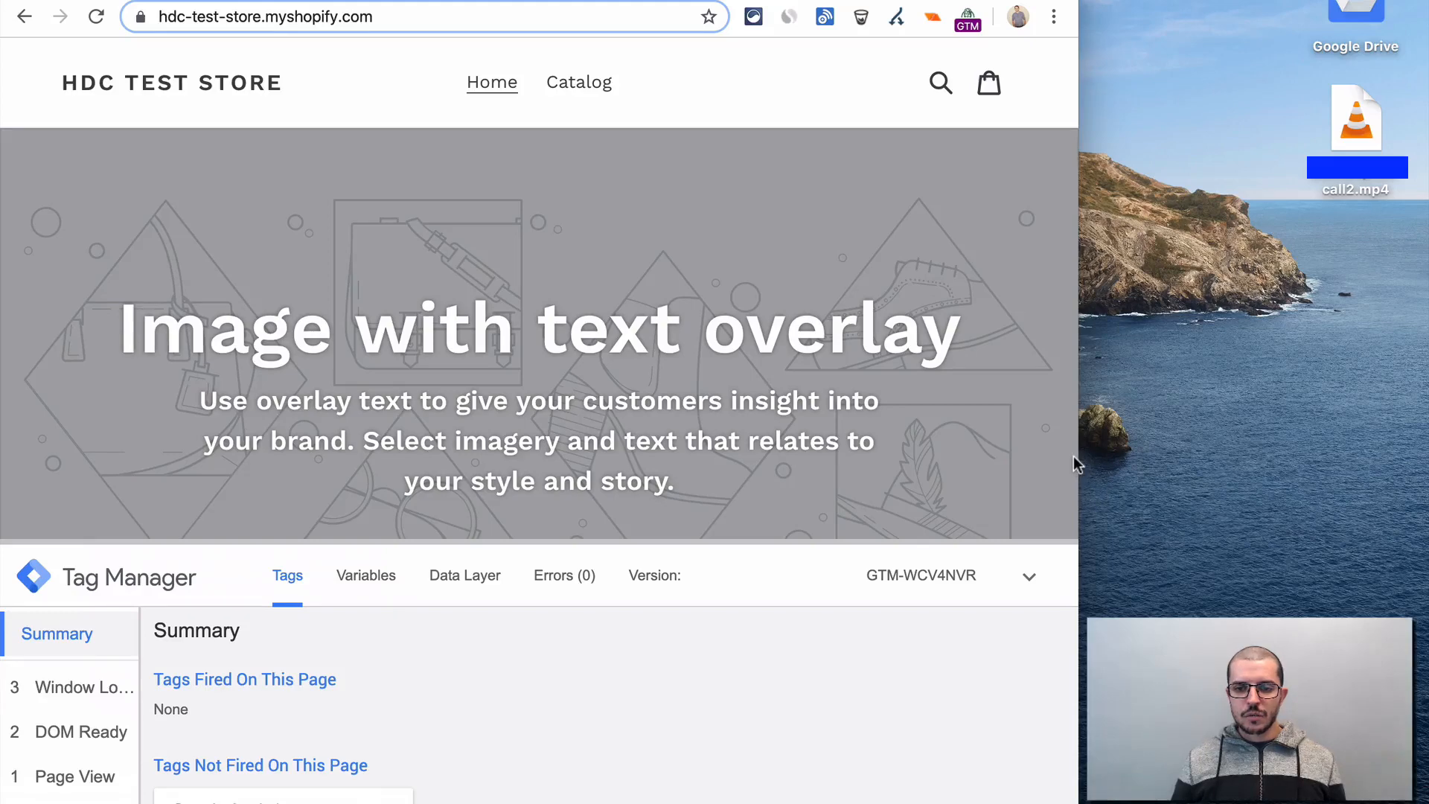
# - Narrow the browser window to mobile width, reload the store's home page, and check which tags fired in the preview summary
pyautogui.moveTo(1082, 456); pyautogui.dragTo(114, 477)
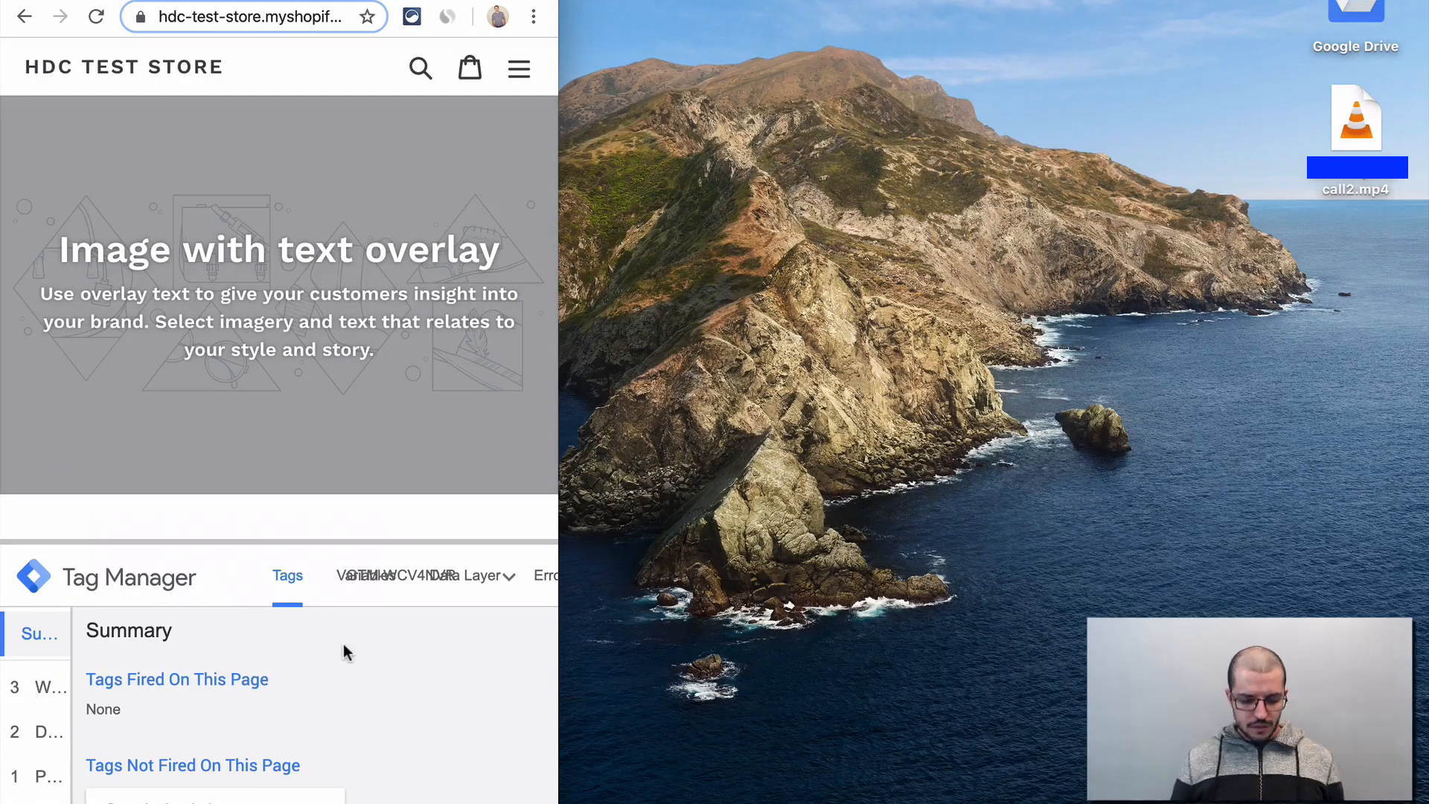
pyautogui.press('super+r')
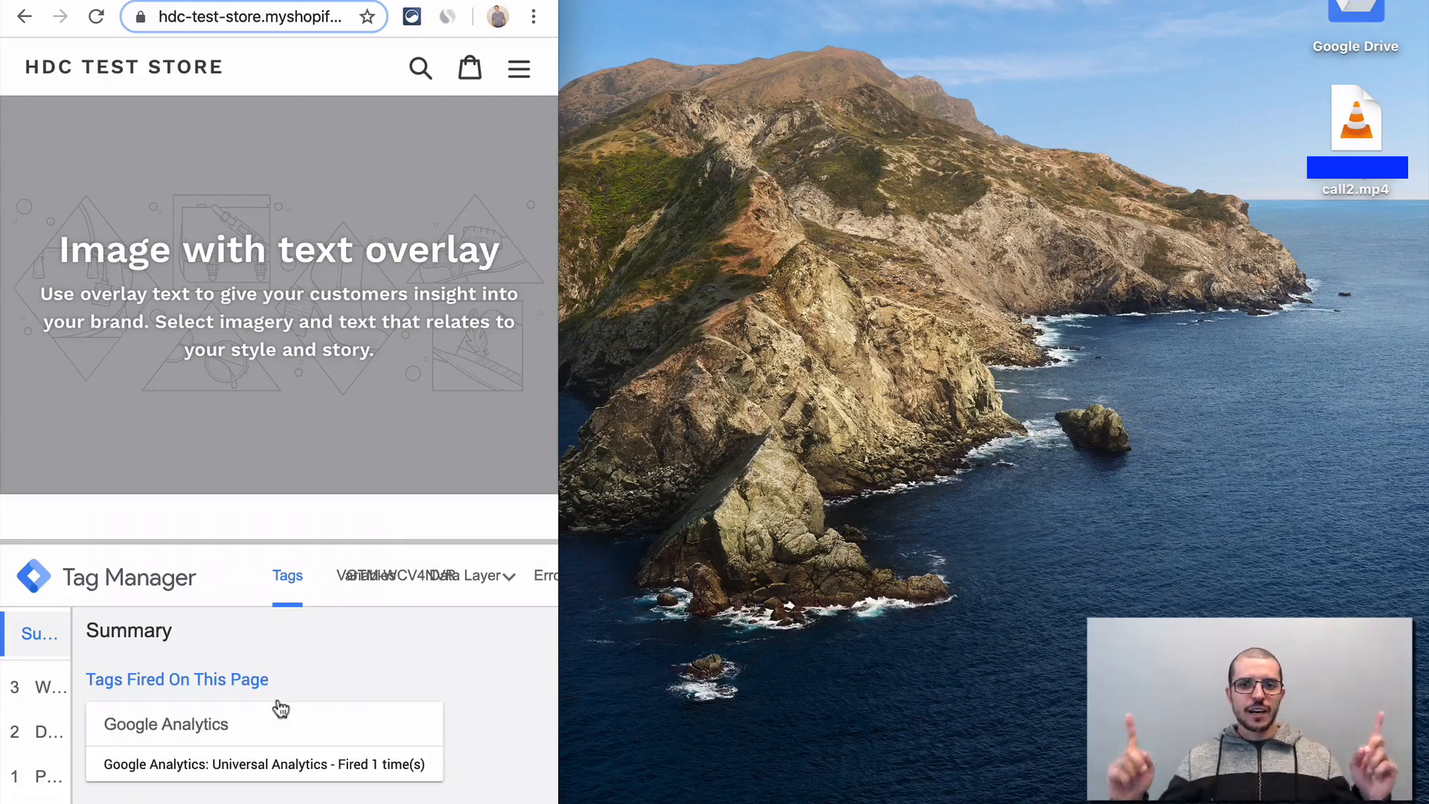
pyautogui.scroll(-2, 431, 756)
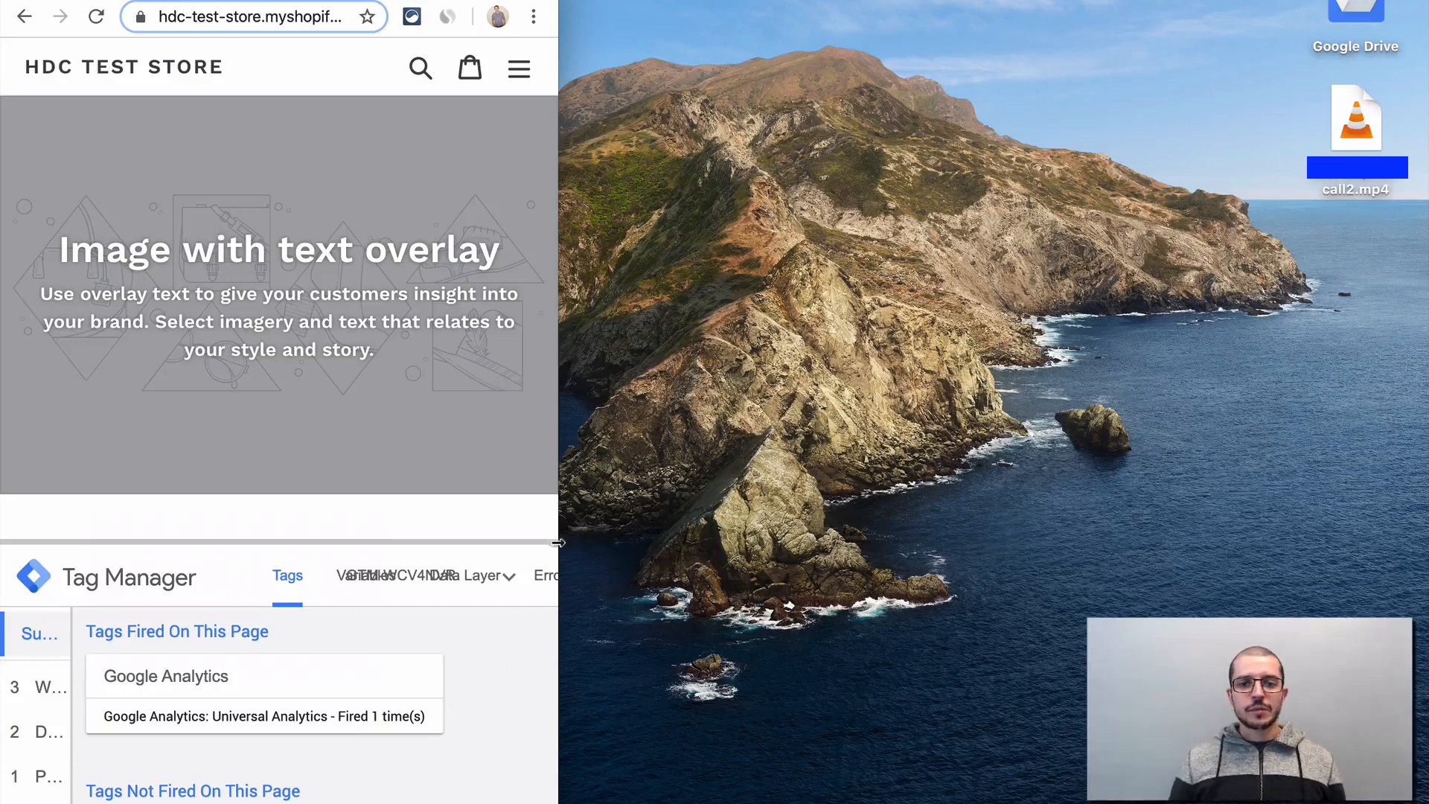
# - Widen the browser window to full screen width, open the Unicorn T-shirt from the store's catalog, and add it to the cart
pyautogui.moveTo(558, 180); pyautogui.dragTo(1428, 181)
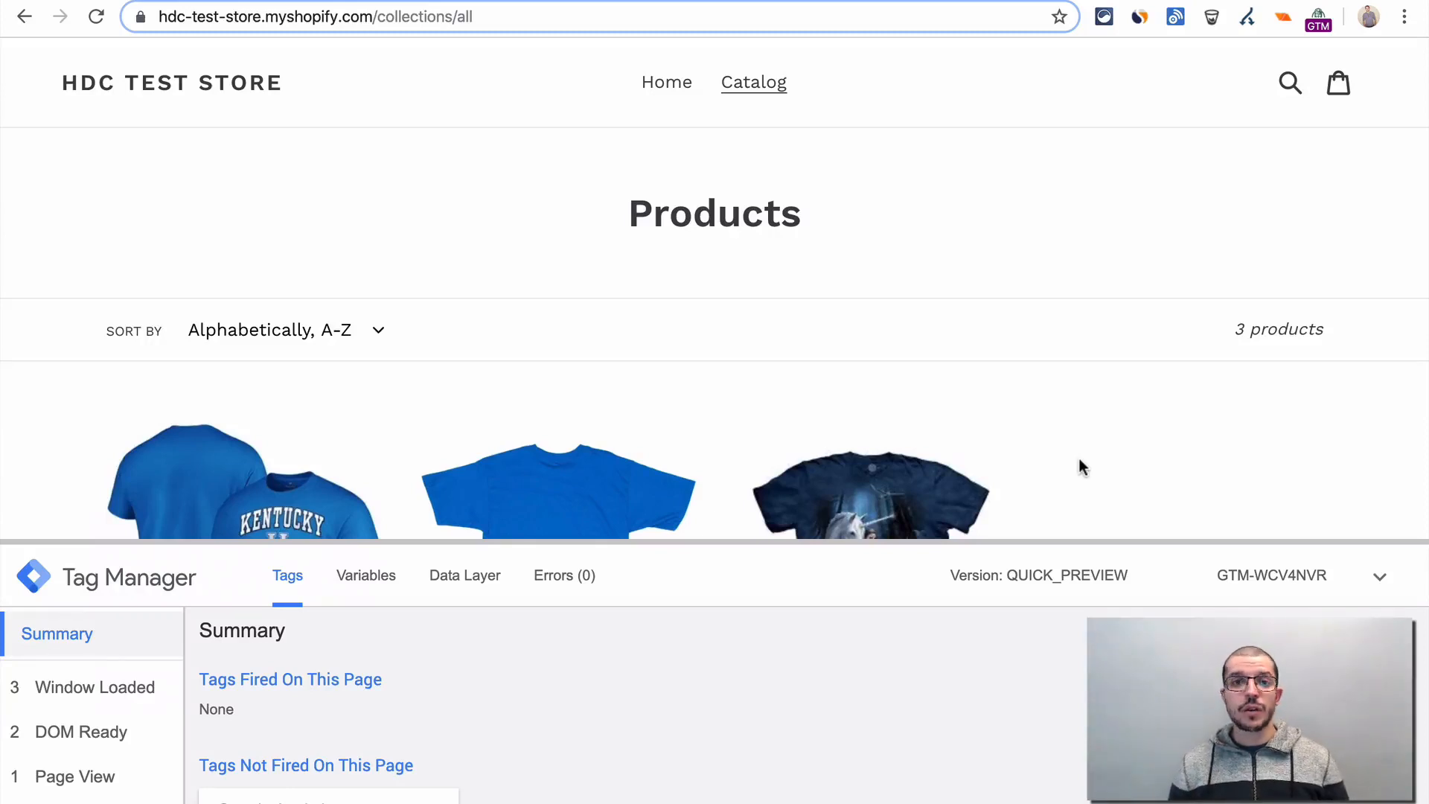
pyautogui.scroll(-5, 1078, 458)
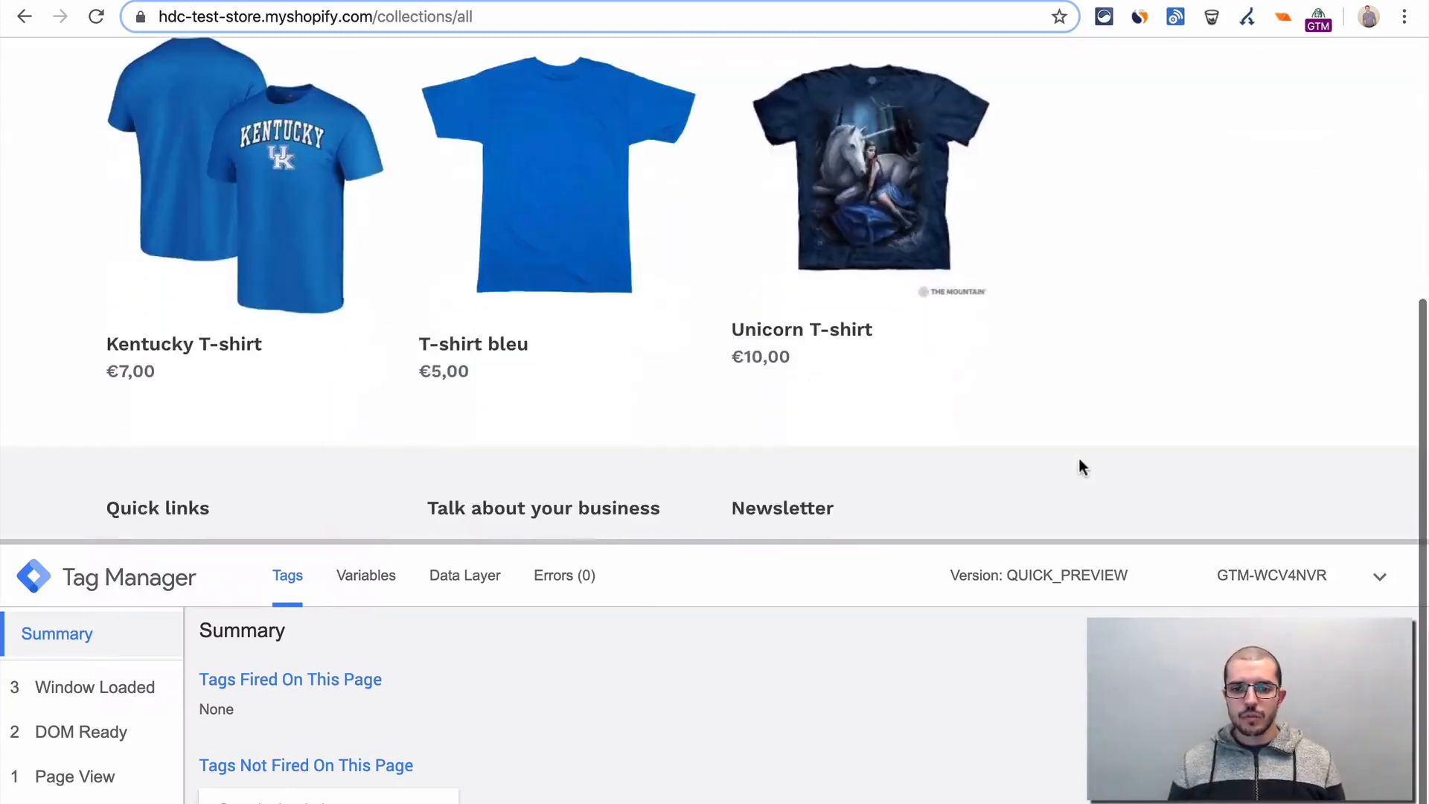
pyautogui.click(856, 144)
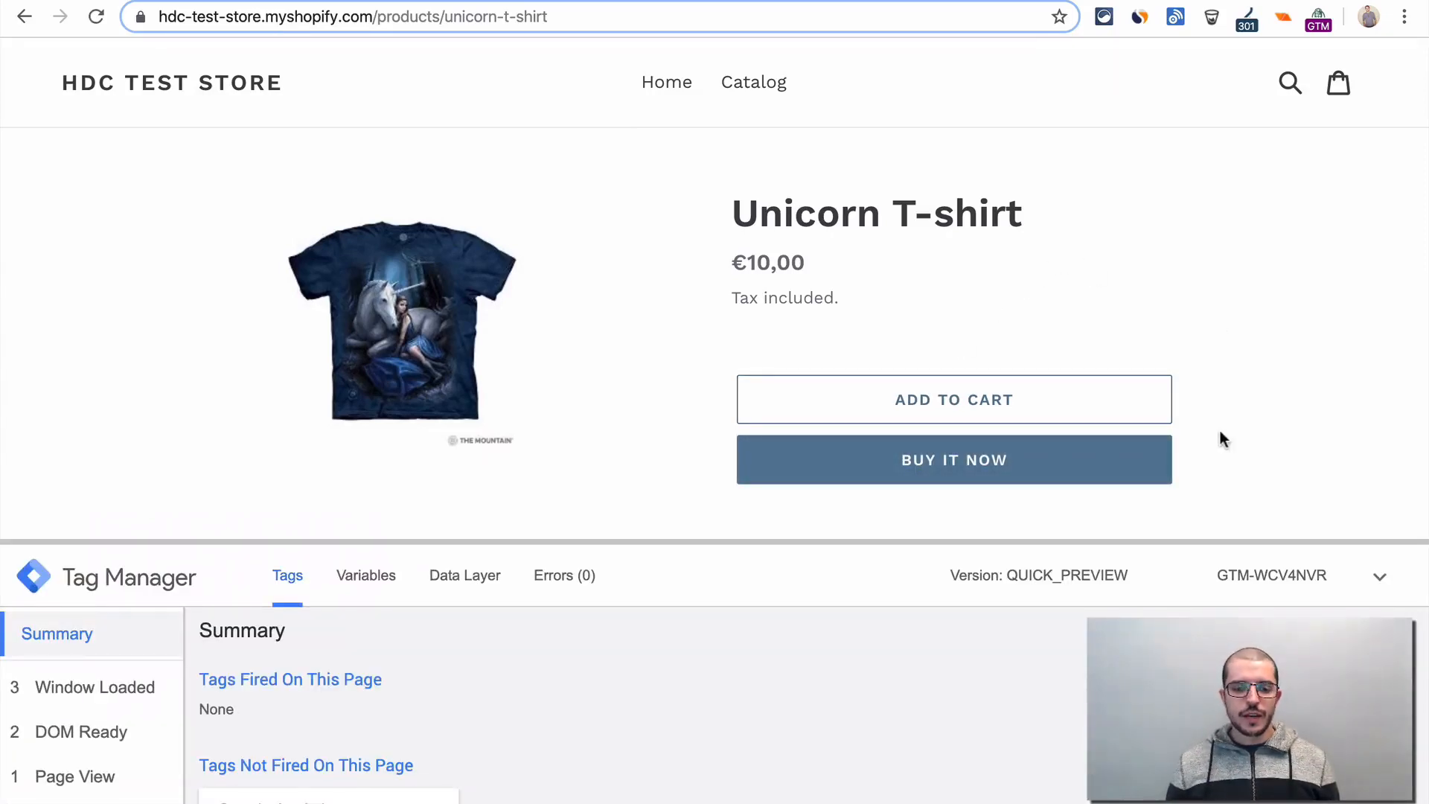
pyautogui.click(929, 399)
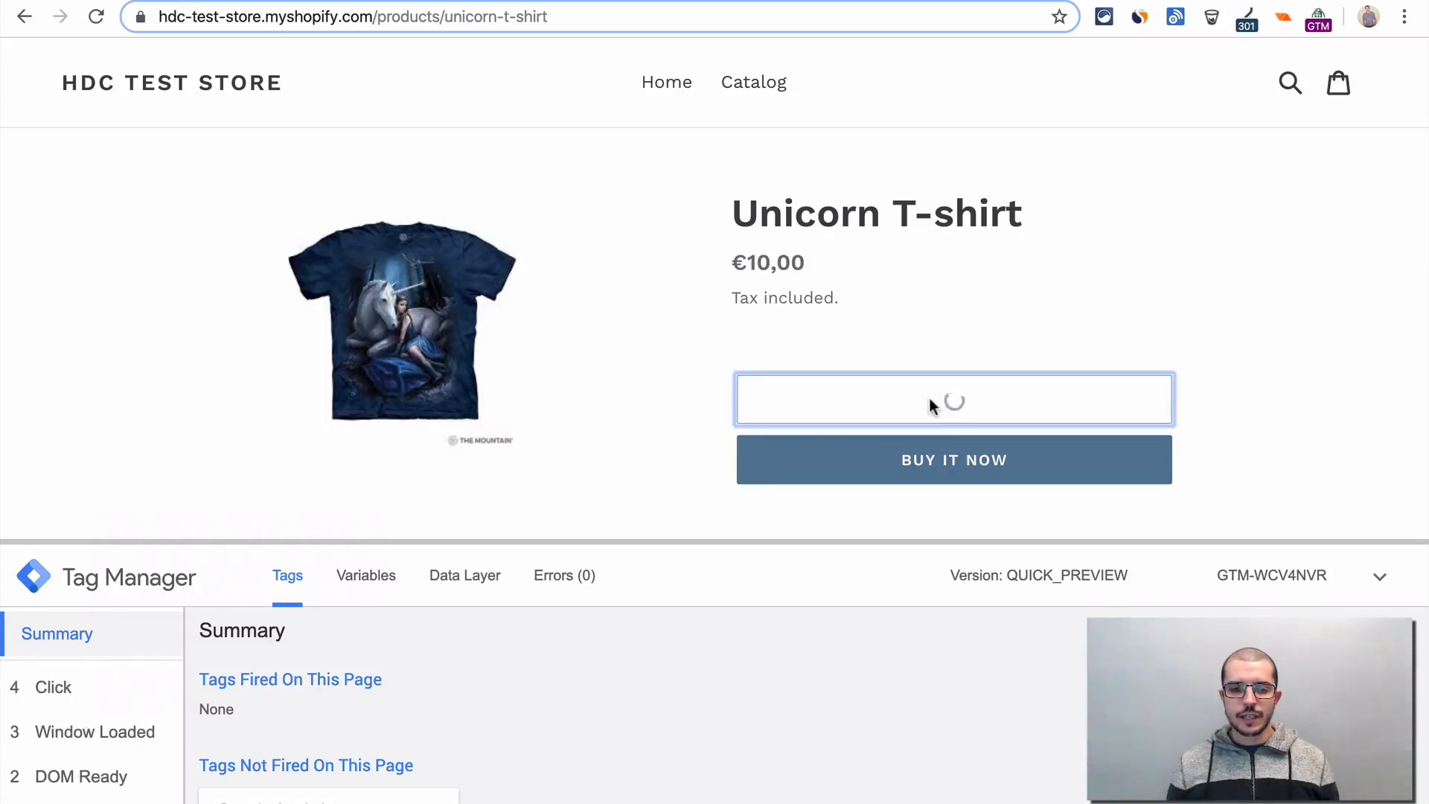
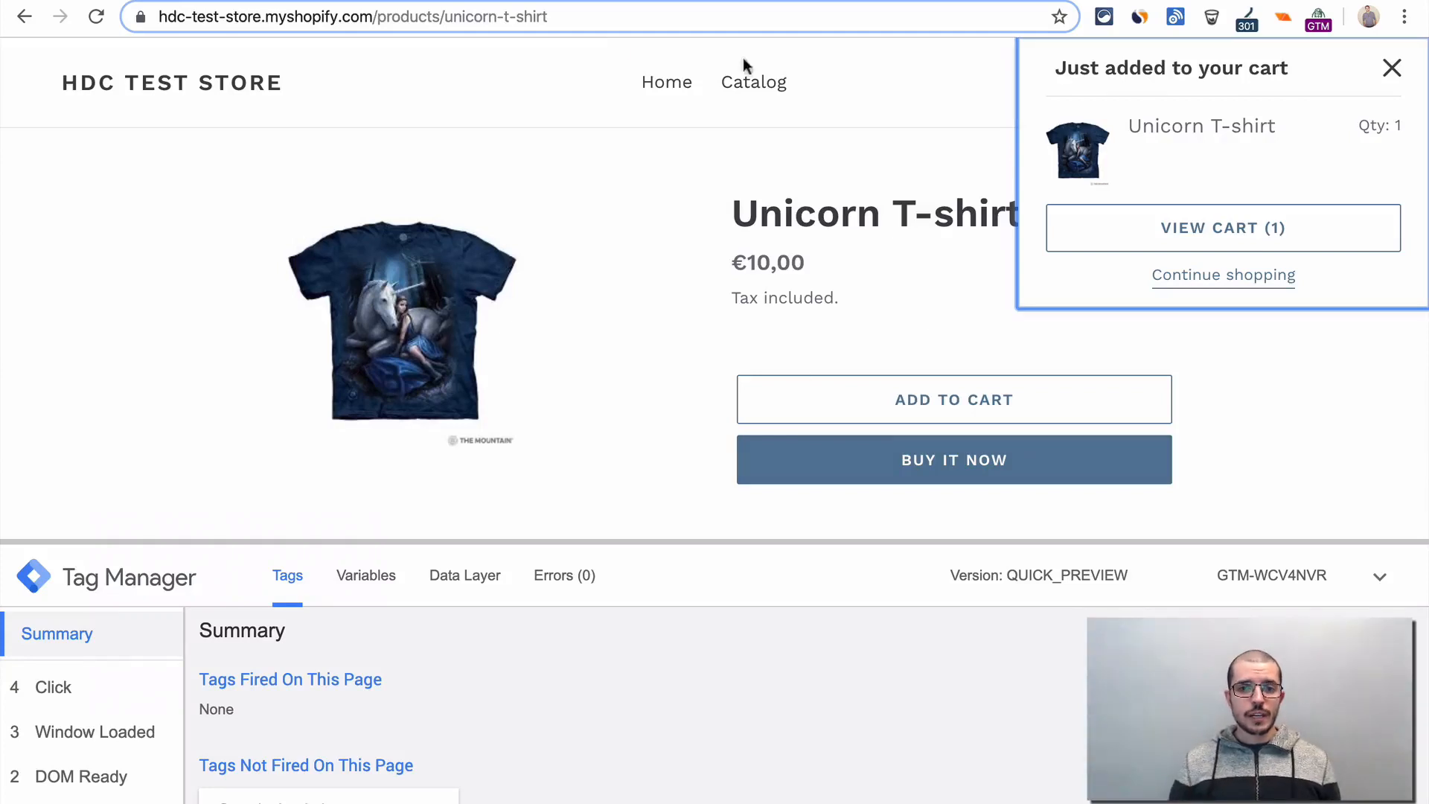
# - Switch to the Tag Manager workspace and create a new trigger named "Ajout au panier"
pyautogui.click(452, 2)
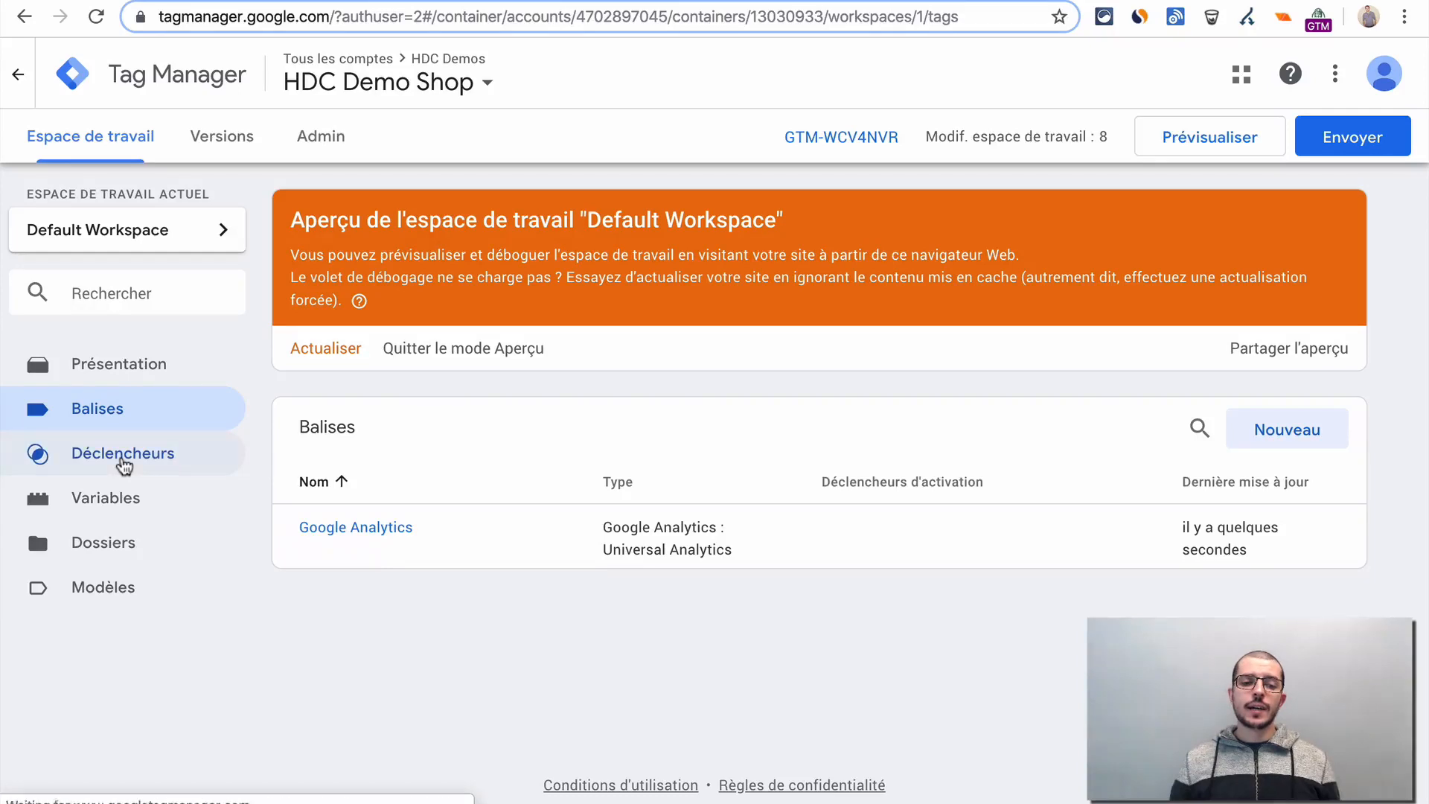
pyautogui.click(122, 463)
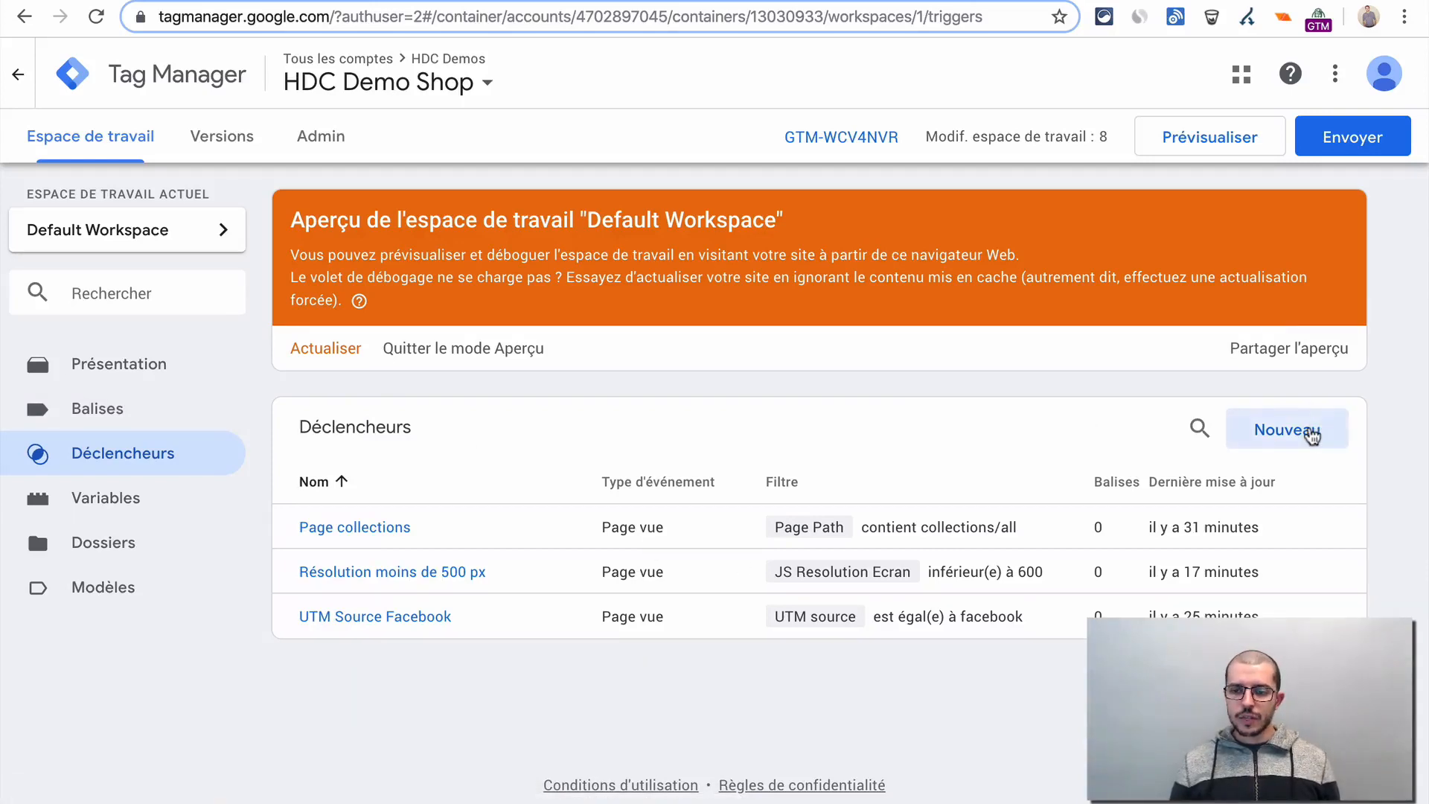
pyautogui.click(1310, 435)
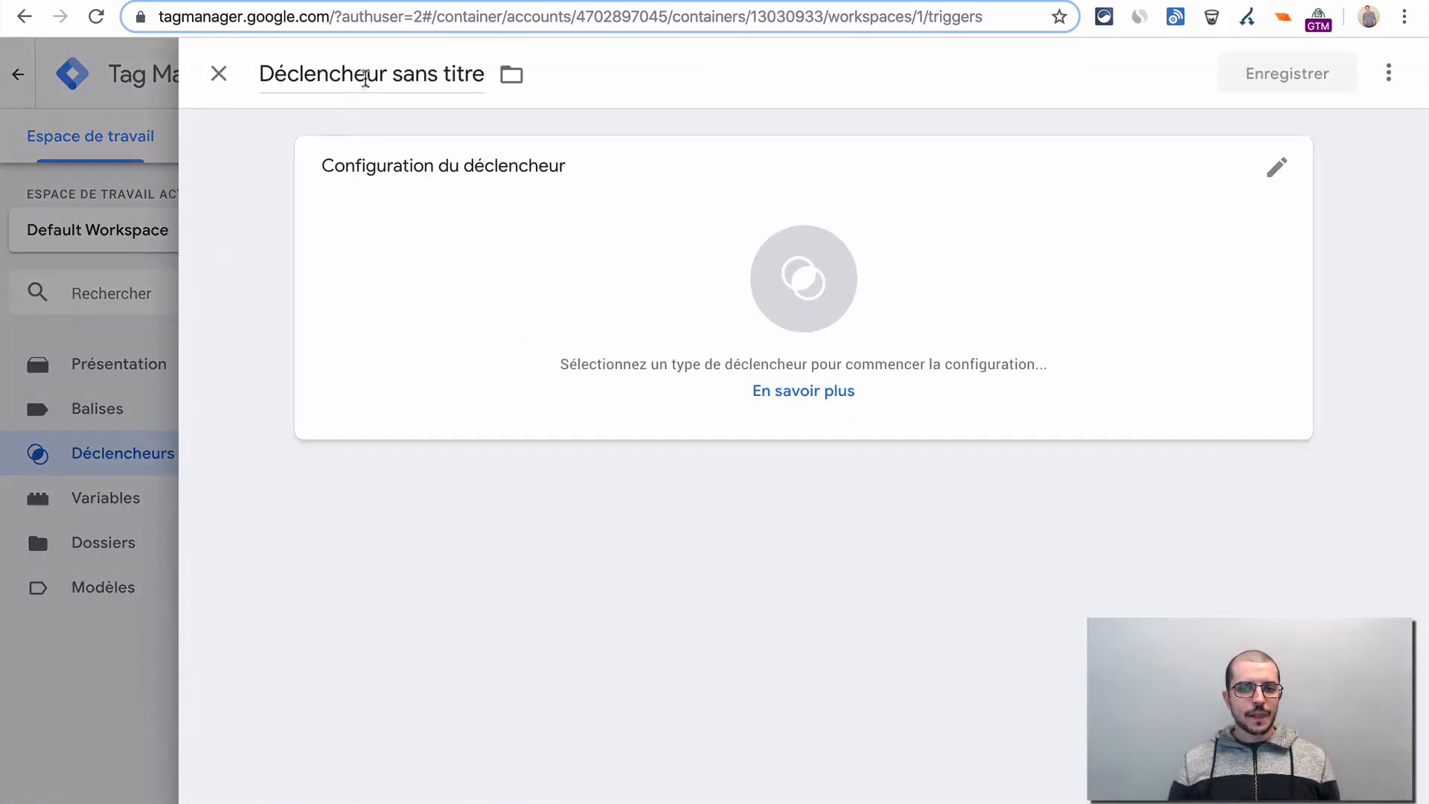
pyautogui.click(410, 67)
pyautogui.tripleClick(409, 67)
pyautogui.write('Aj')
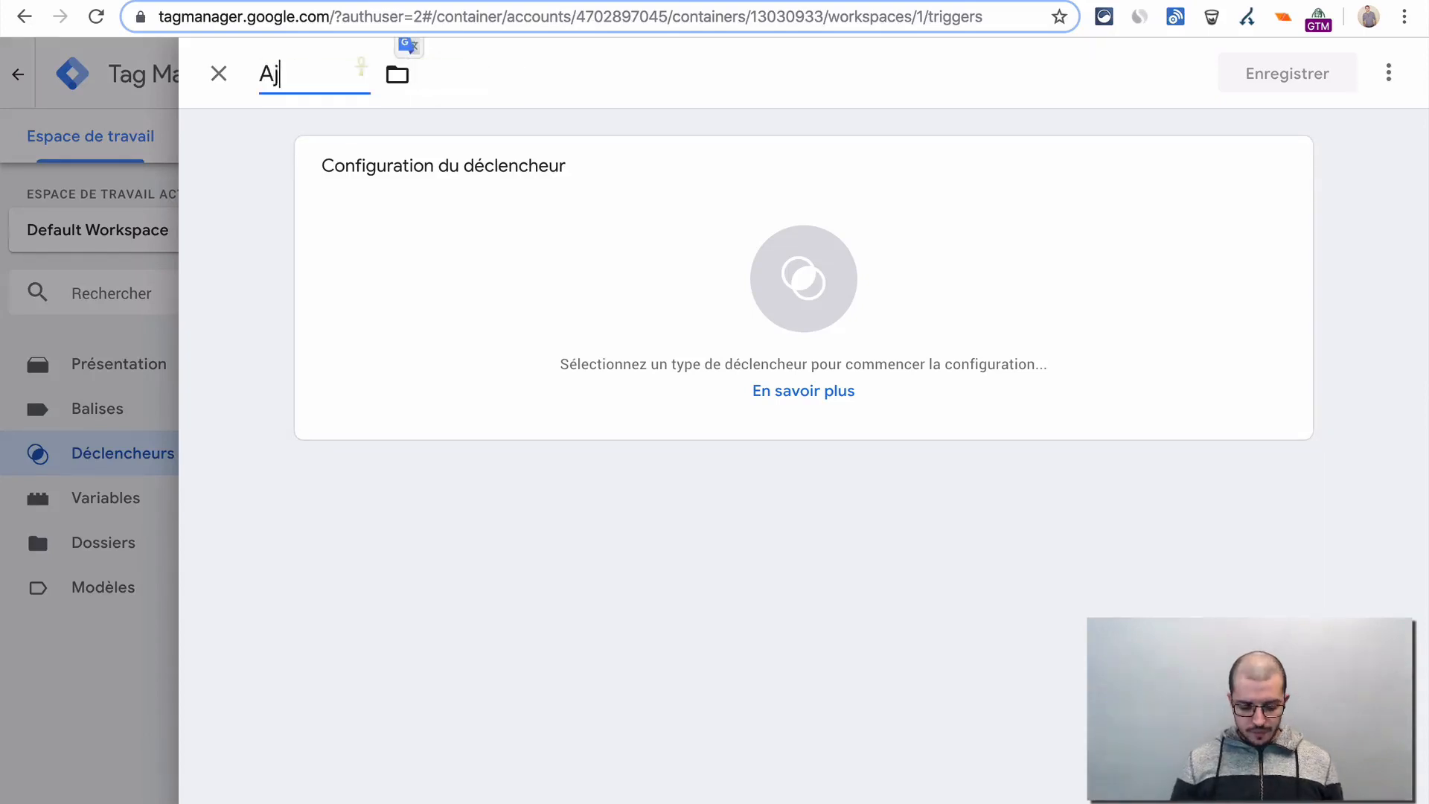
pyautogui.write('out au panier')
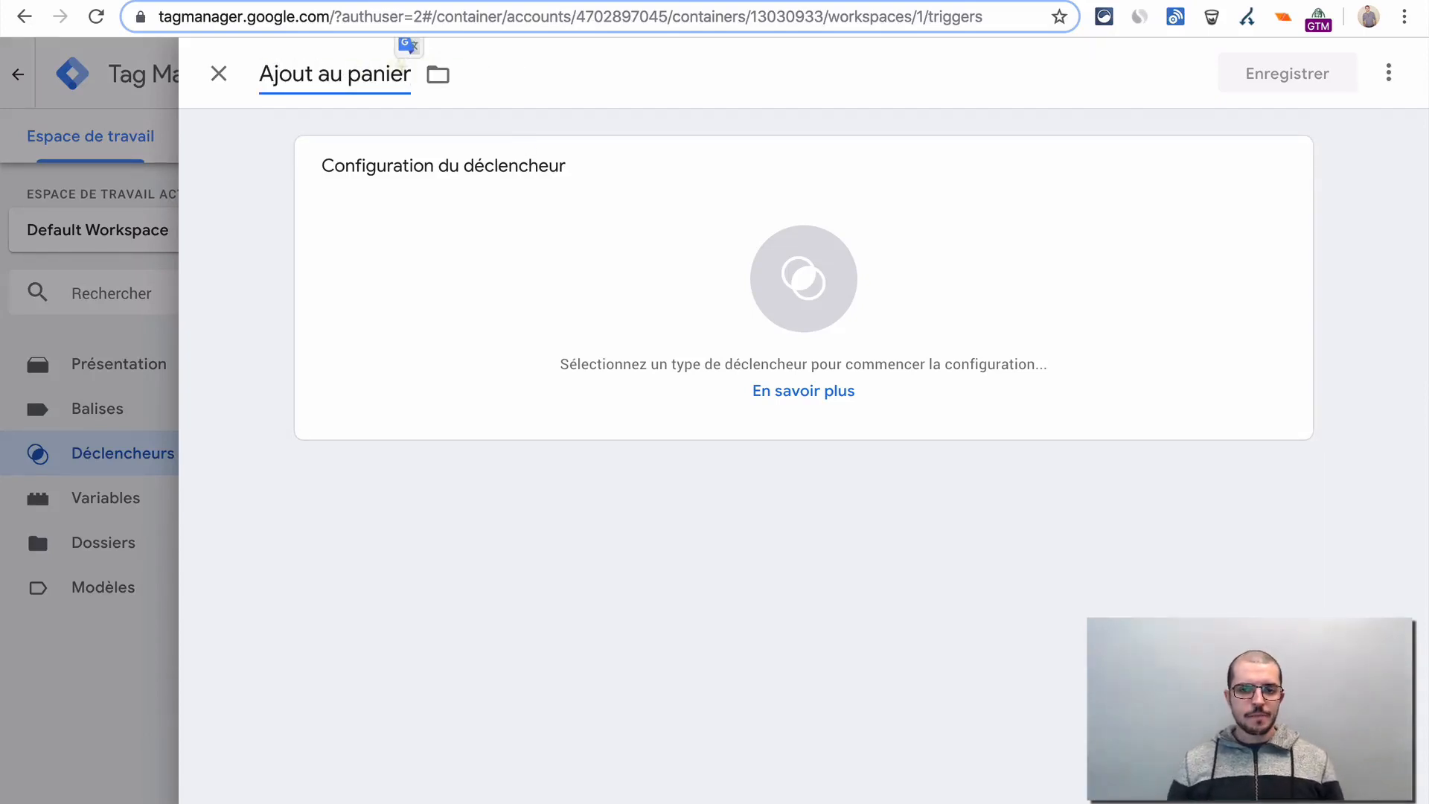
# - Set the new trigger's type to "Clic - Tous les éléments"
pyautogui.click(541, 301)
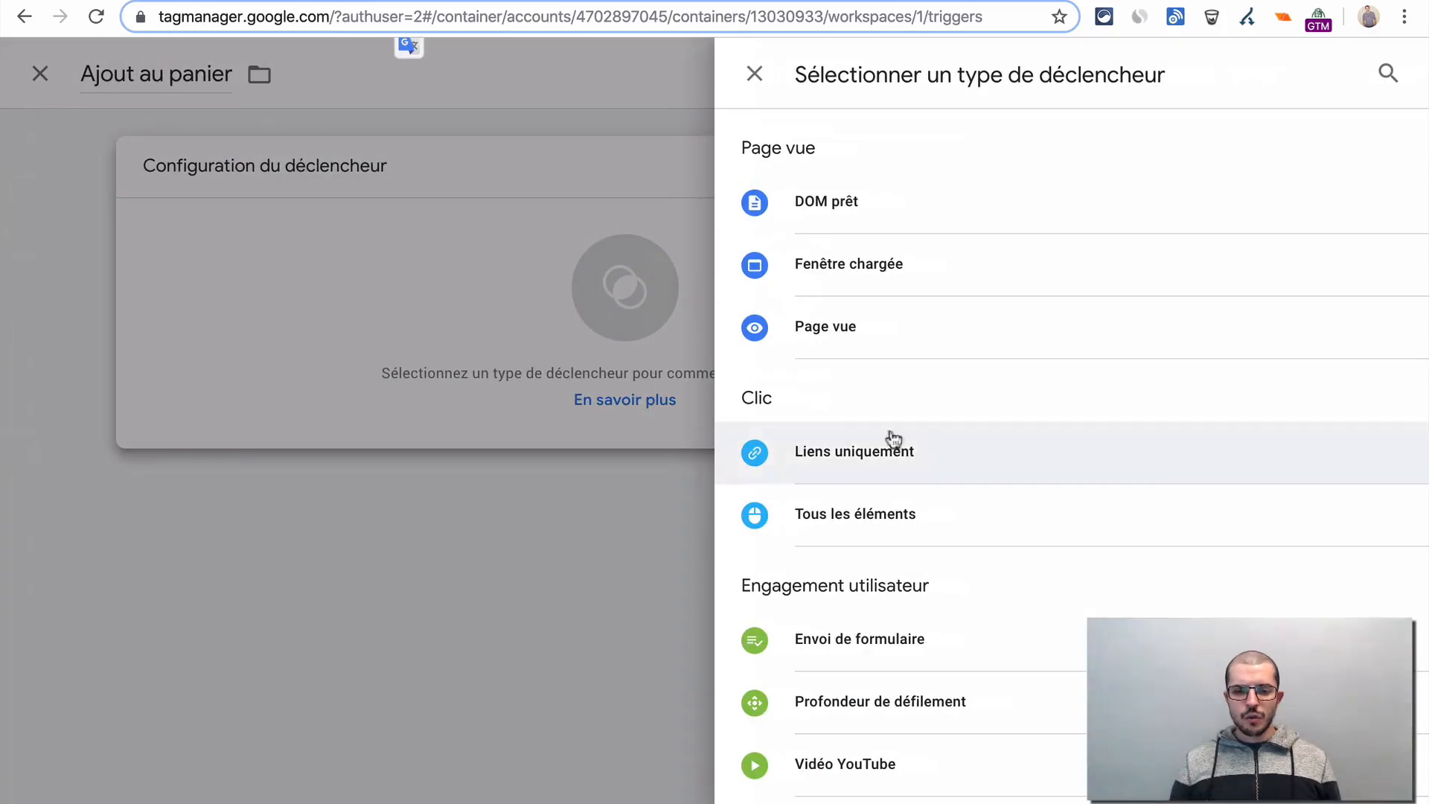
pyautogui.click(914, 503)
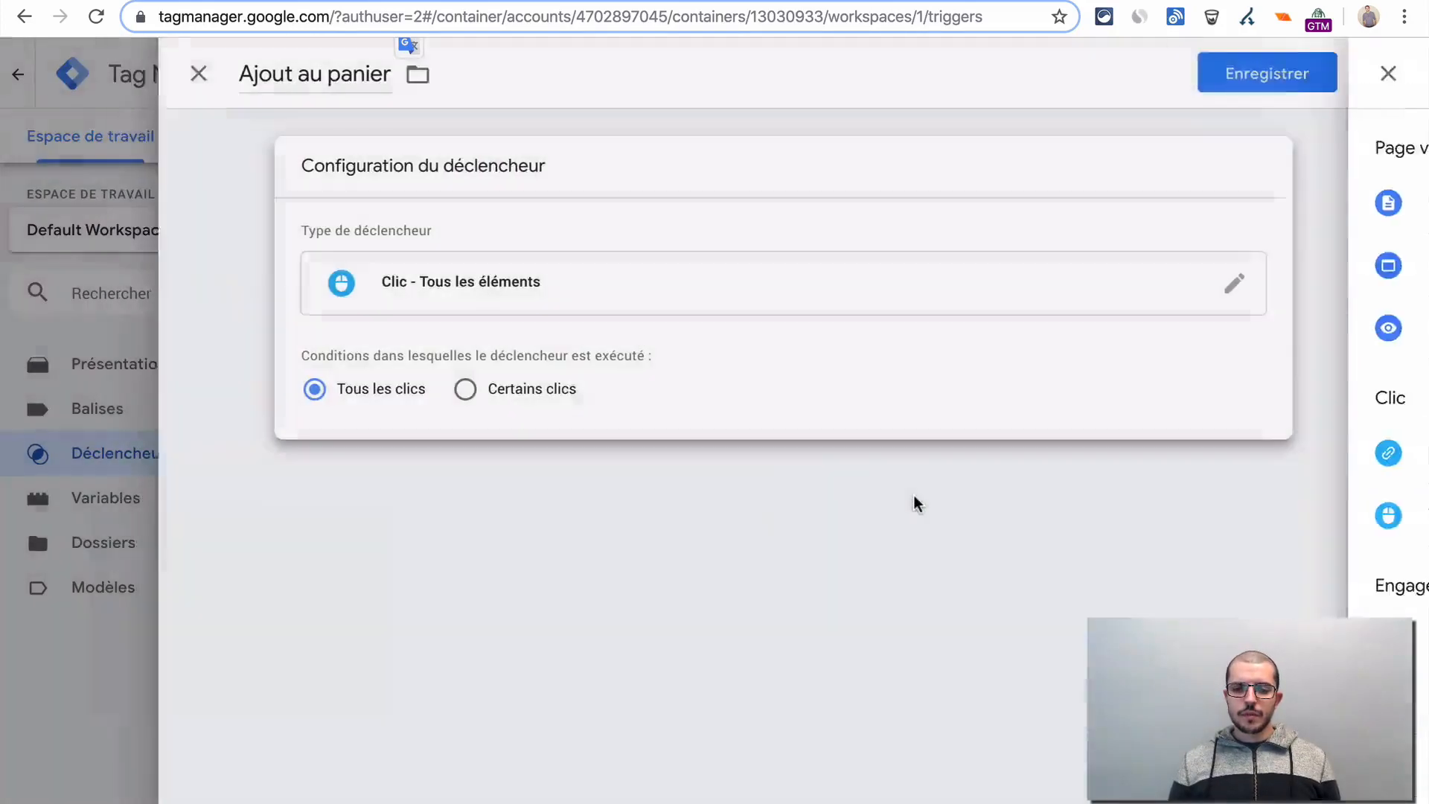
pyautogui.click(491, 279)
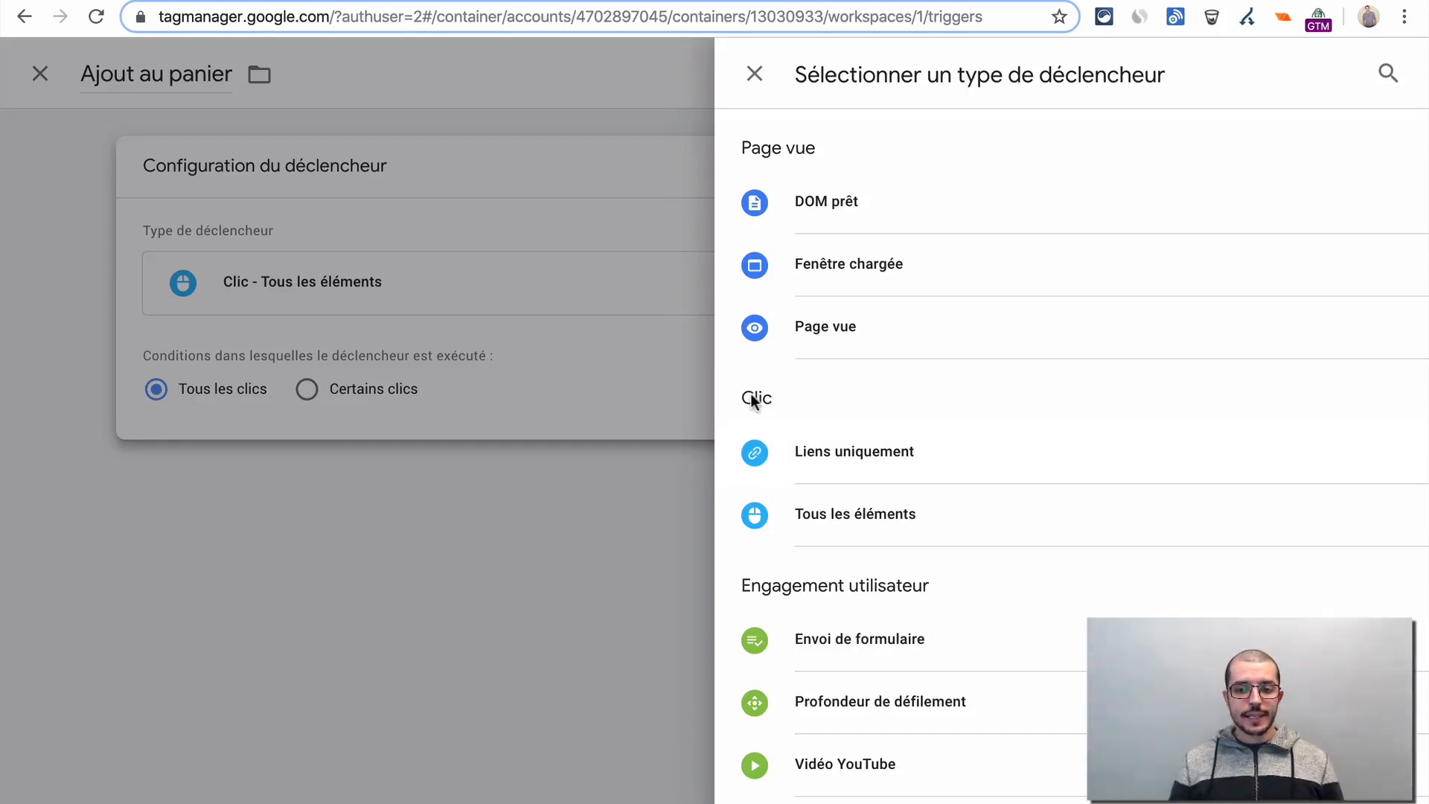
pyautogui.click(943, 521)
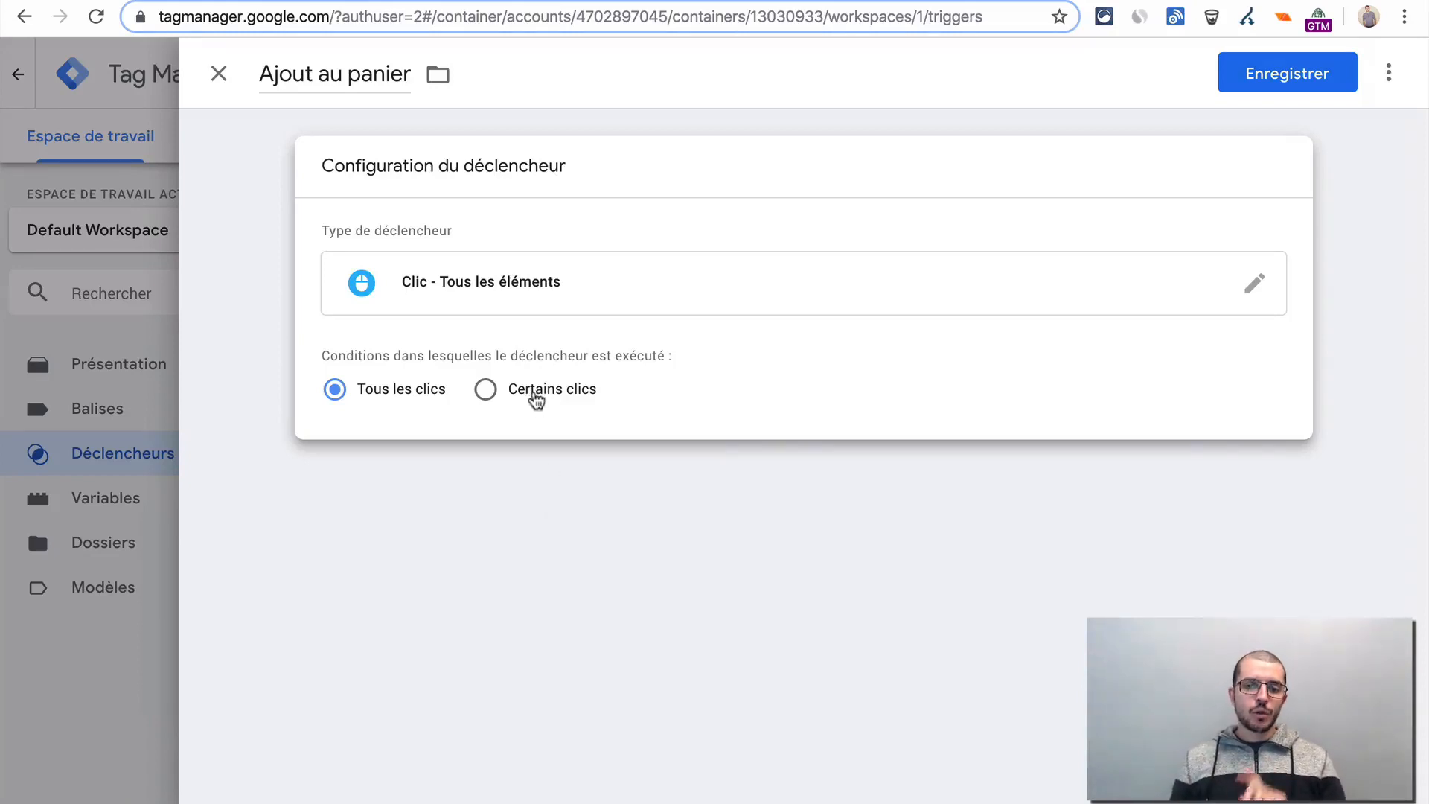
# - Limit the trigger to certain clicks where the built-in Click Text variable contains "add to cart", and save it
pyautogui.click(537, 402)
pyautogui.click(543, 486)
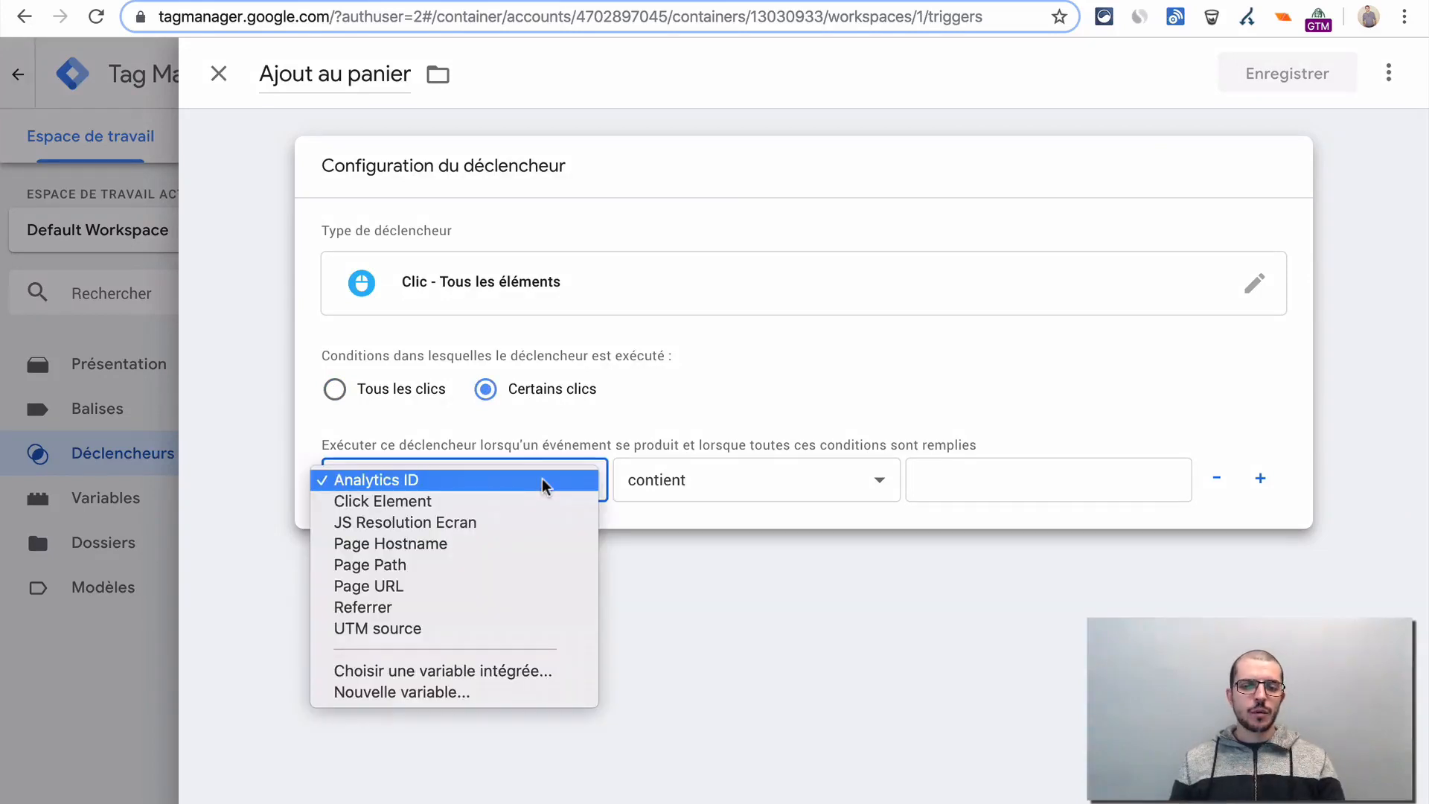
pyautogui.click(485, 671)
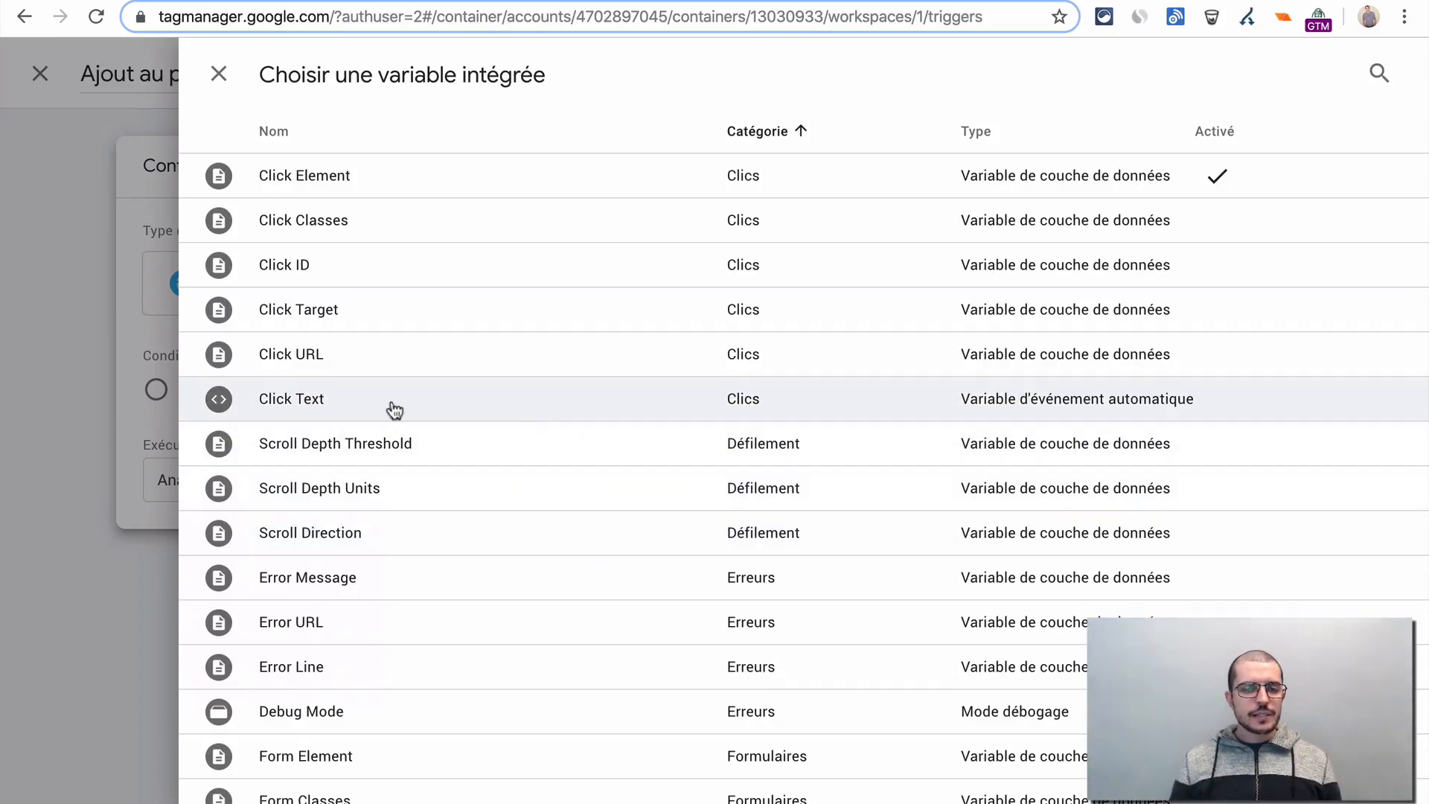
pyautogui.click(520, 403)
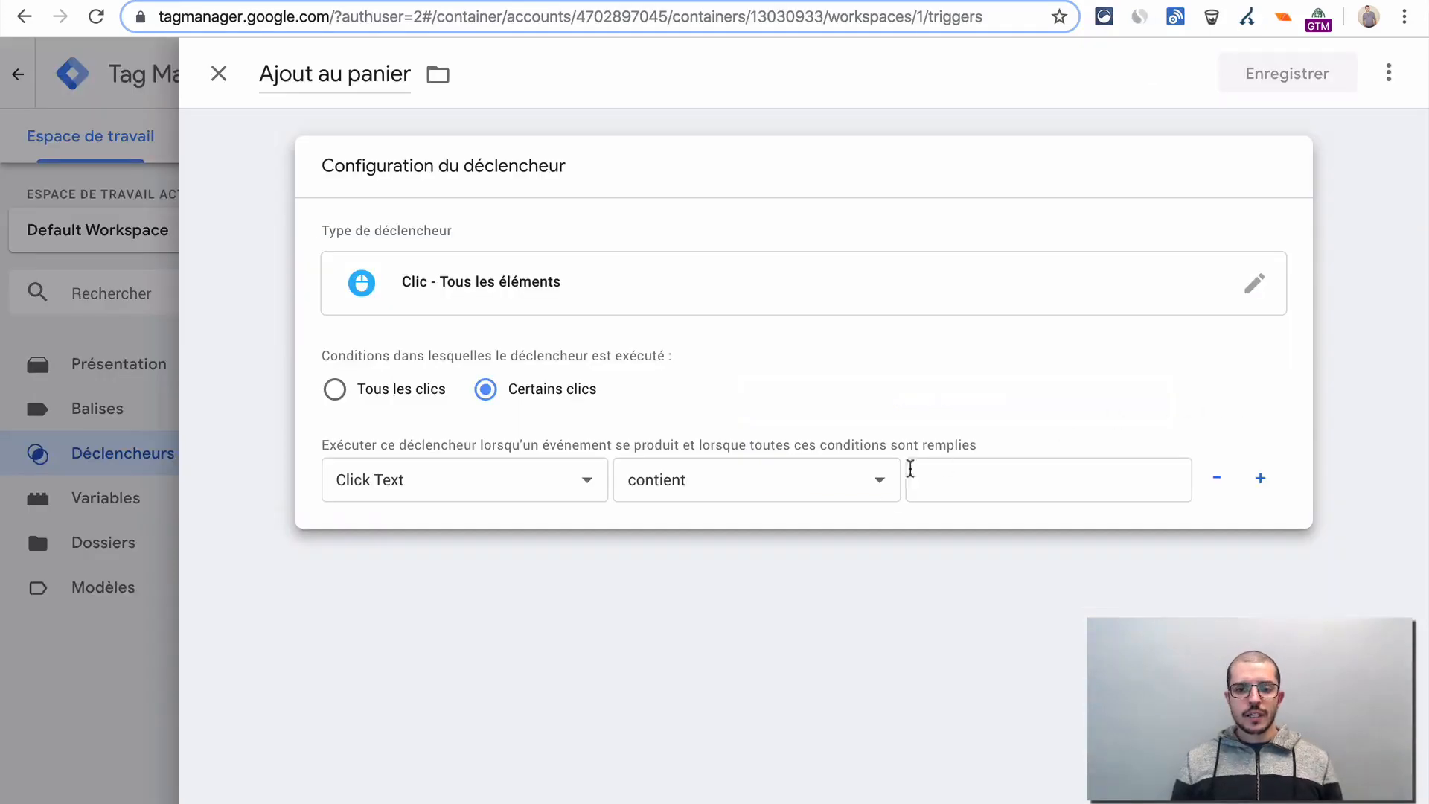
pyautogui.click(1040, 465)
pyautogui.write('add to cart')
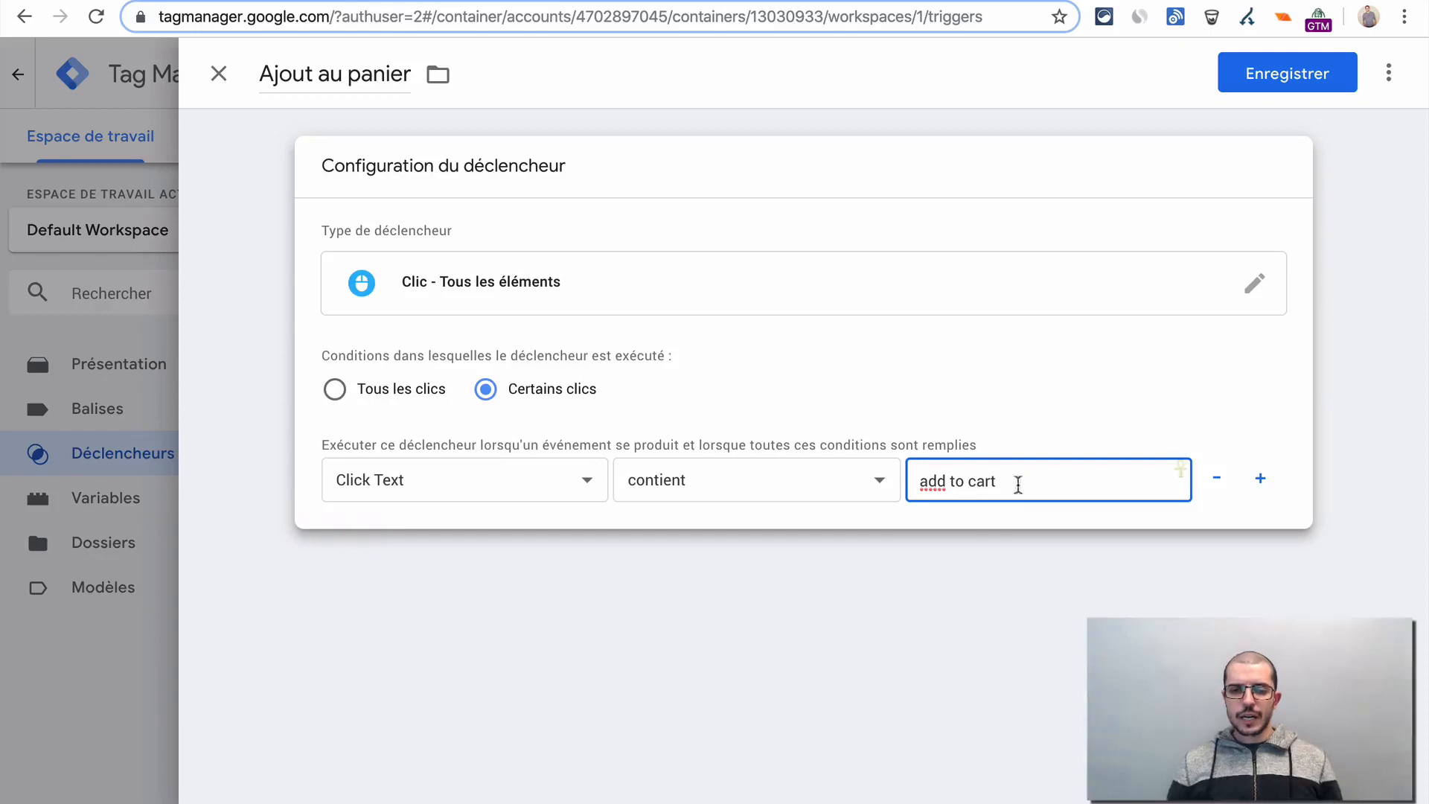
pyautogui.press('Tab')
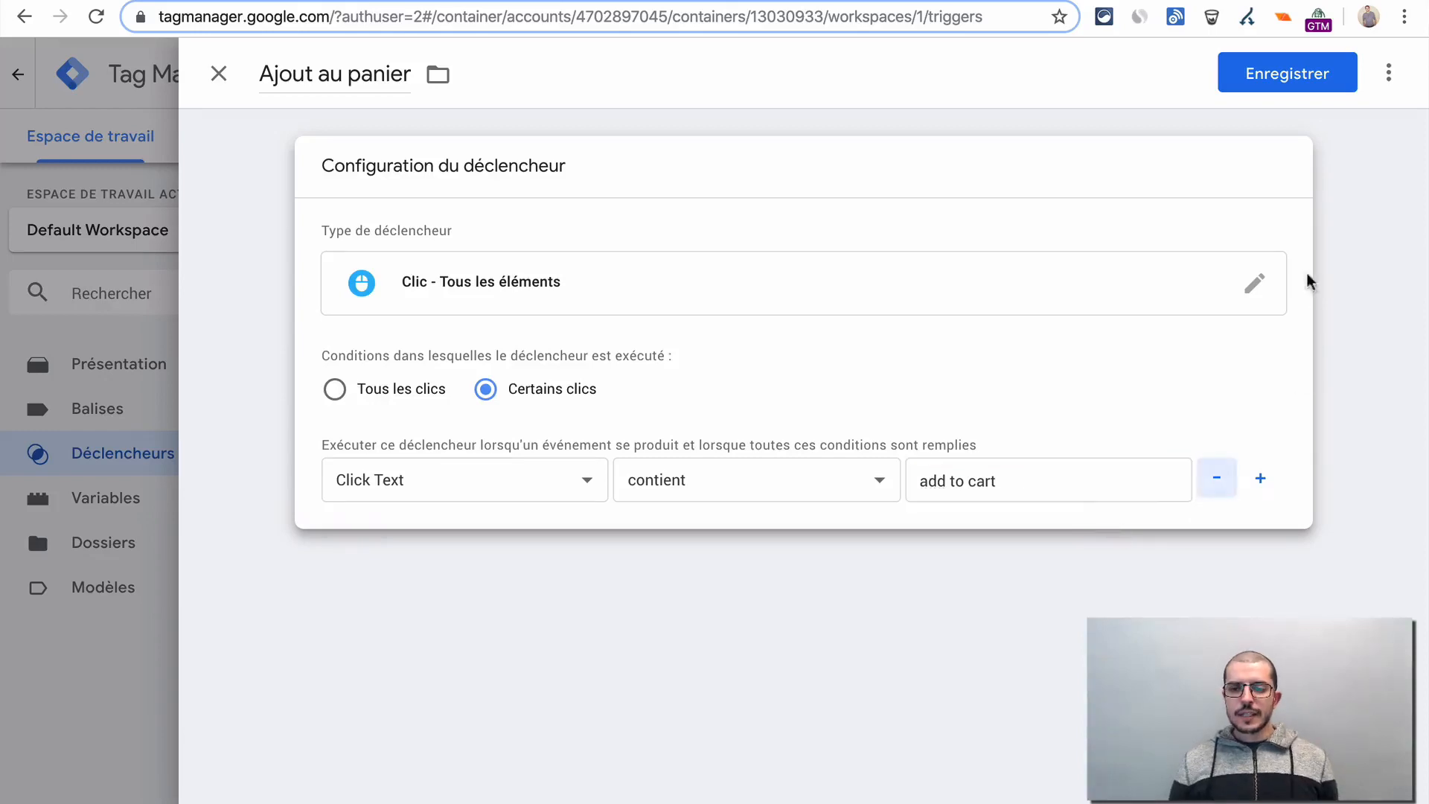
pyautogui.click(1313, 78)
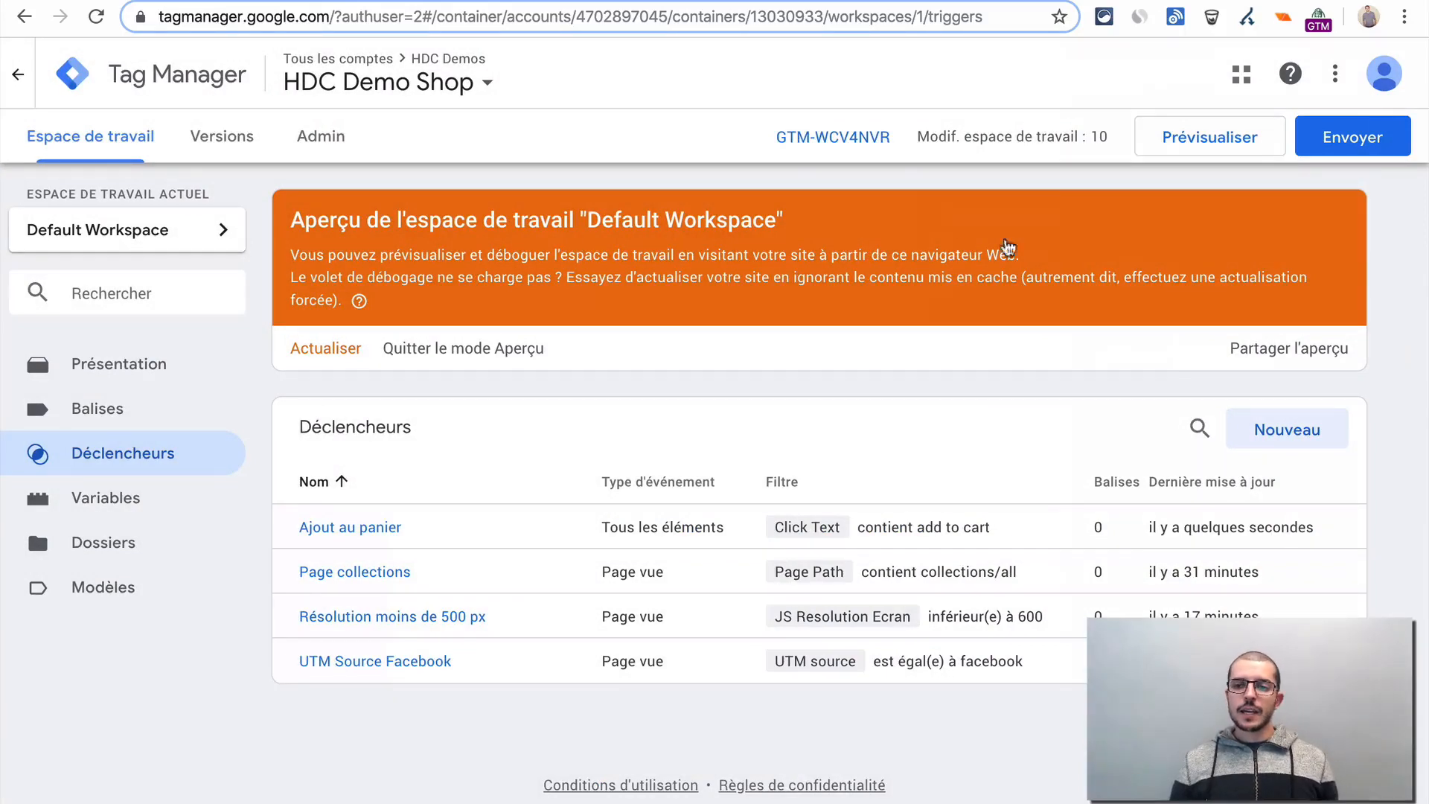
# - Refresh the workspace preview, reload the store's Unicorn T-shirt page to check its tag summary, and return to the Tag Manager workspace
pyautogui.click(333, 356)
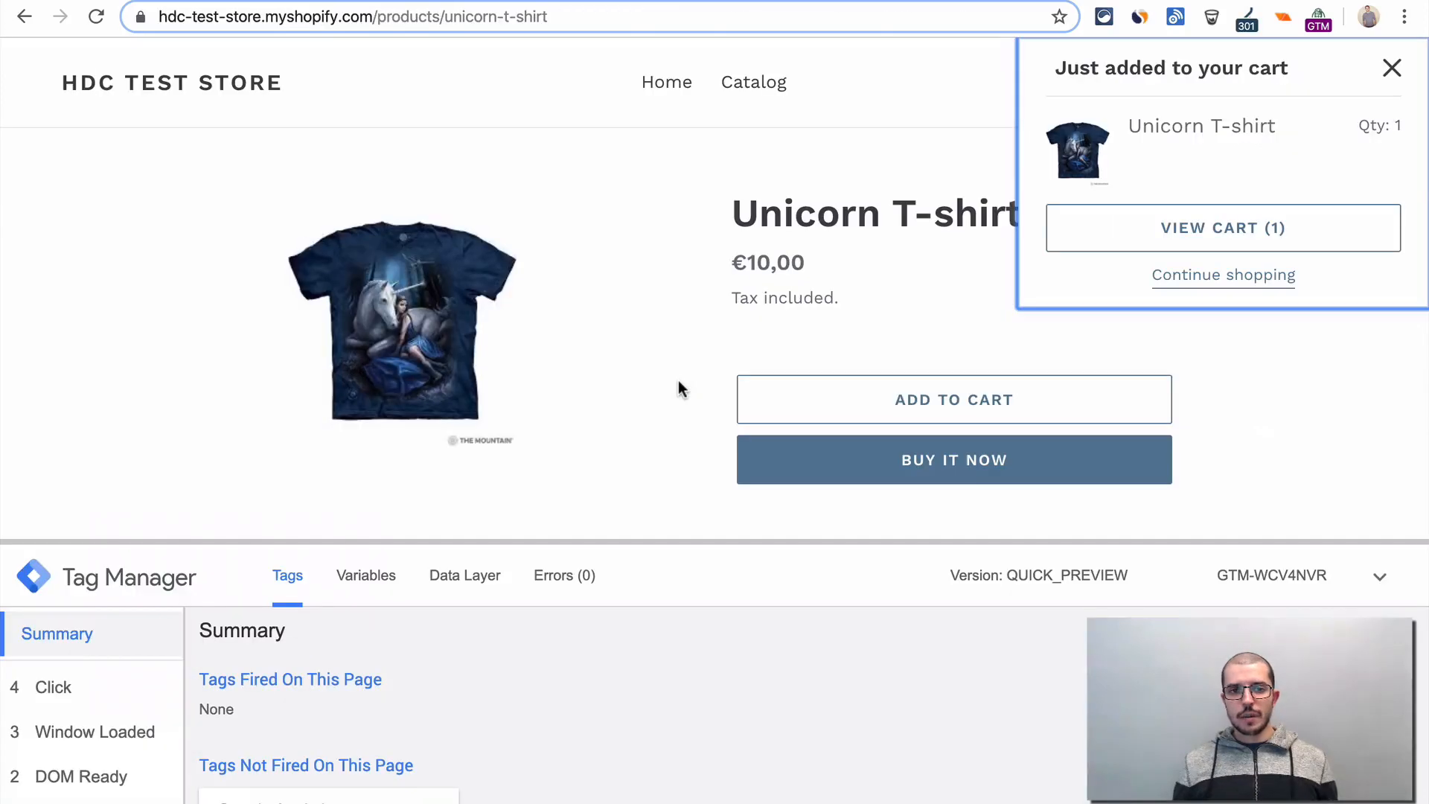
pyautogui.hotkey('ctrl', 'r')
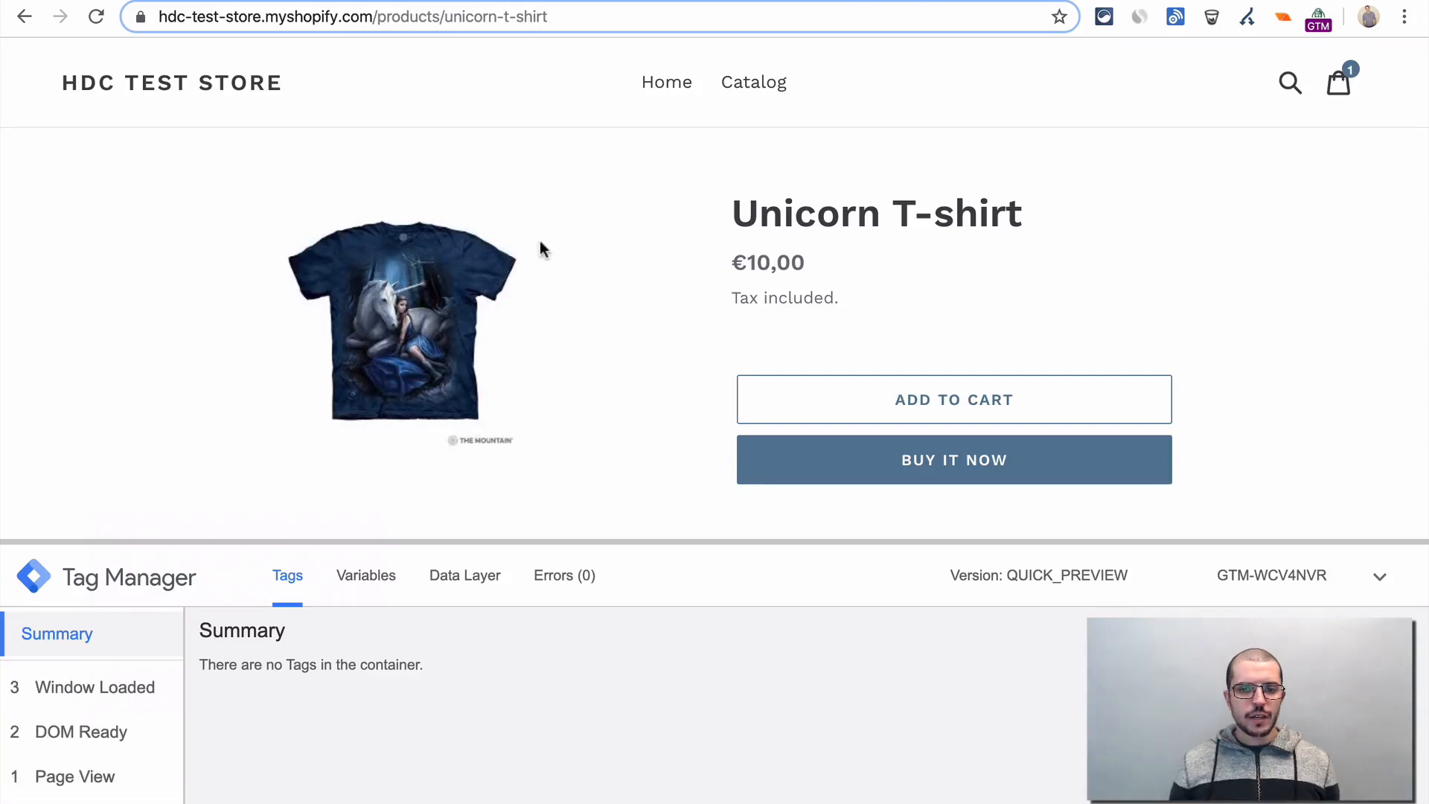
pyautogui.hotkey('ctrl', 'shift', 'Tab')
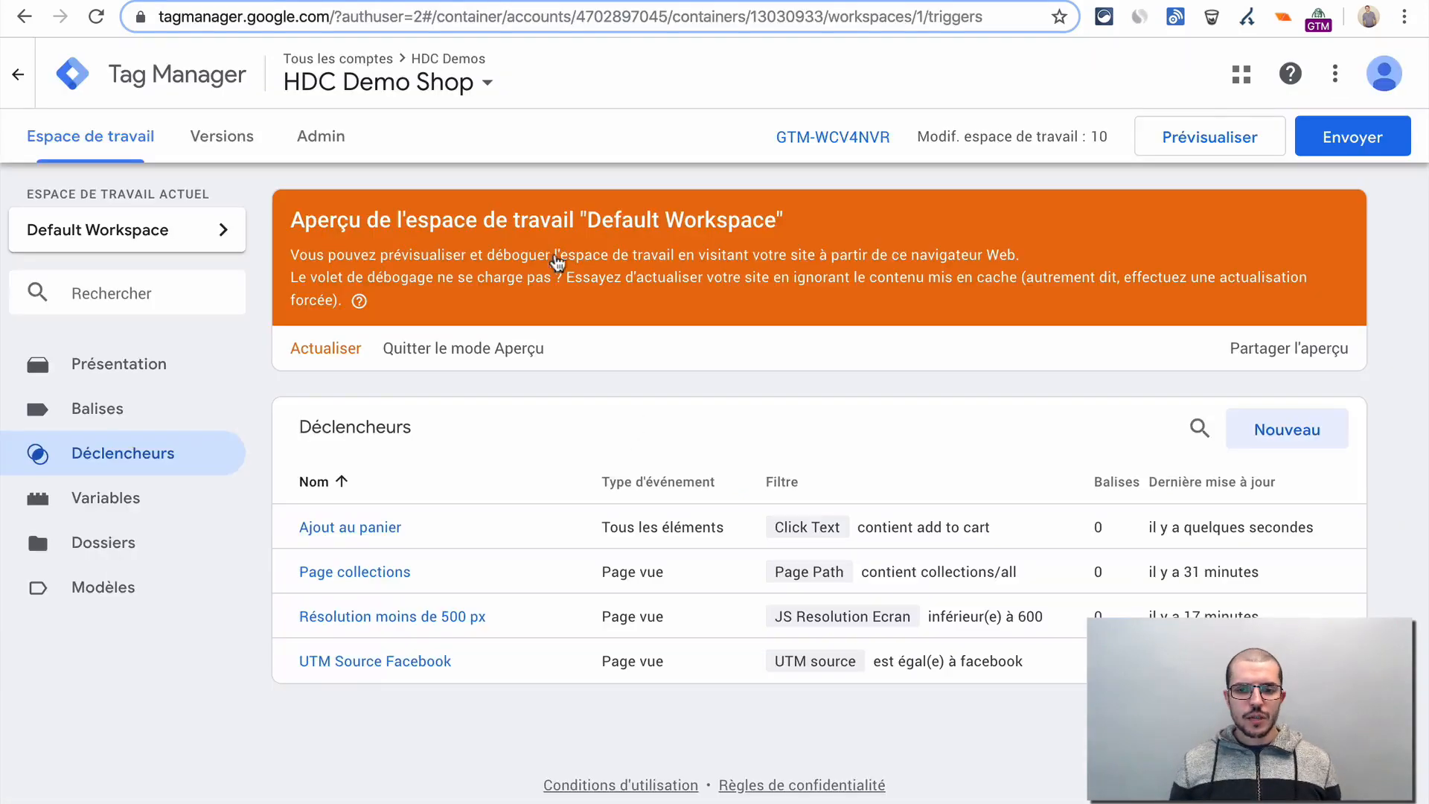
# - Assign the "Ajout au panier" trigger to the Google Analytics tag and save the tag
pyautogui.click(75, 416)
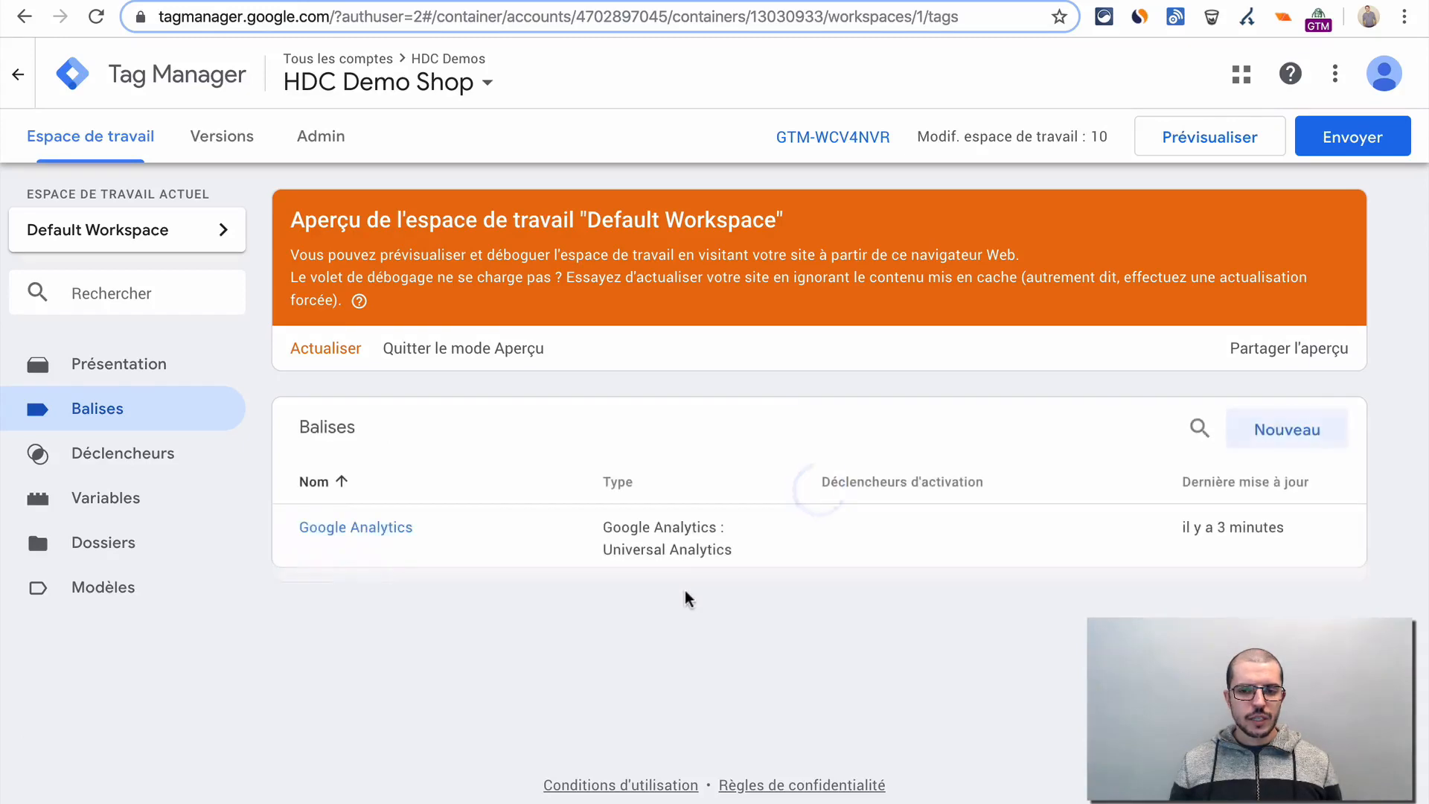
pyautogui.click(329, 528)
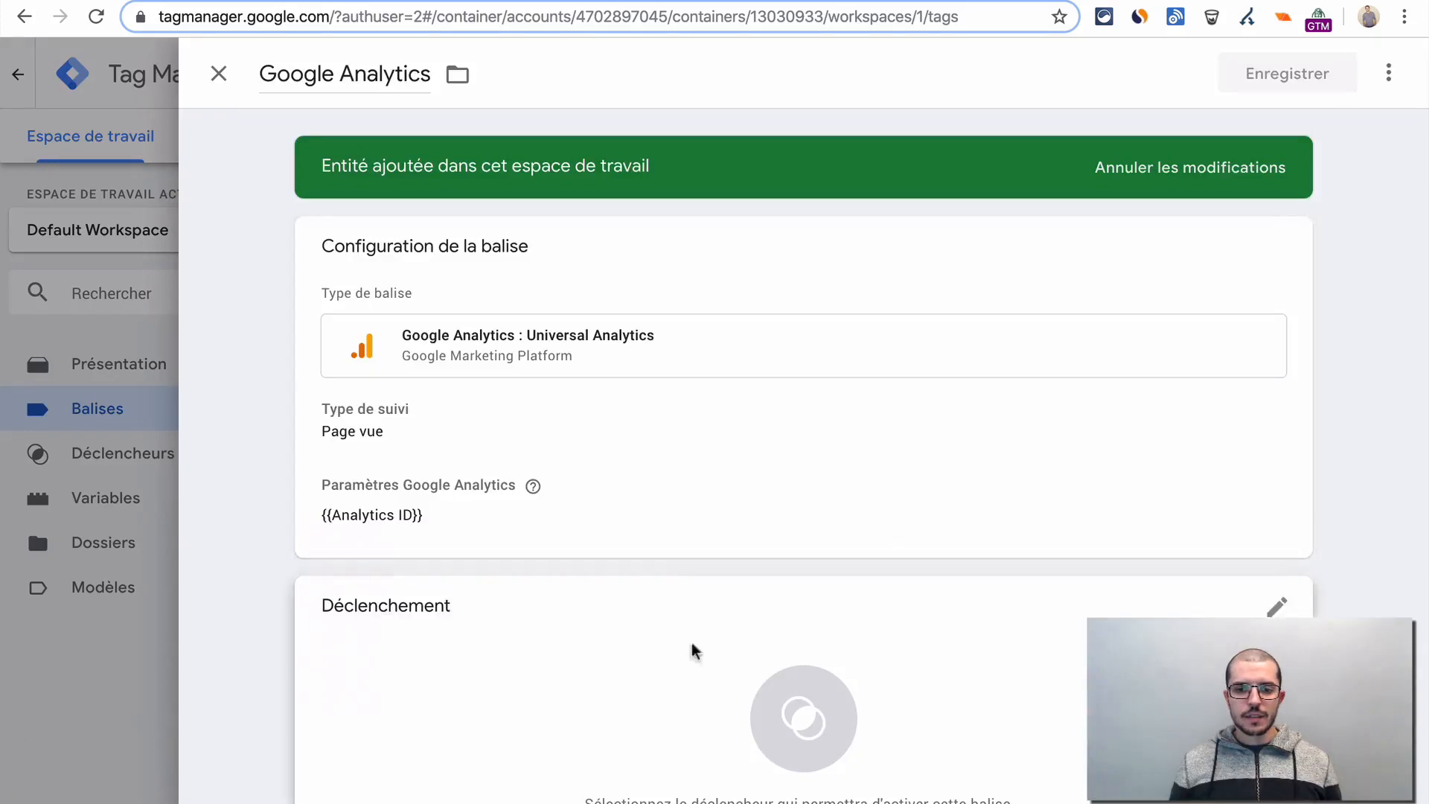
pyautogui.click(692, 650)
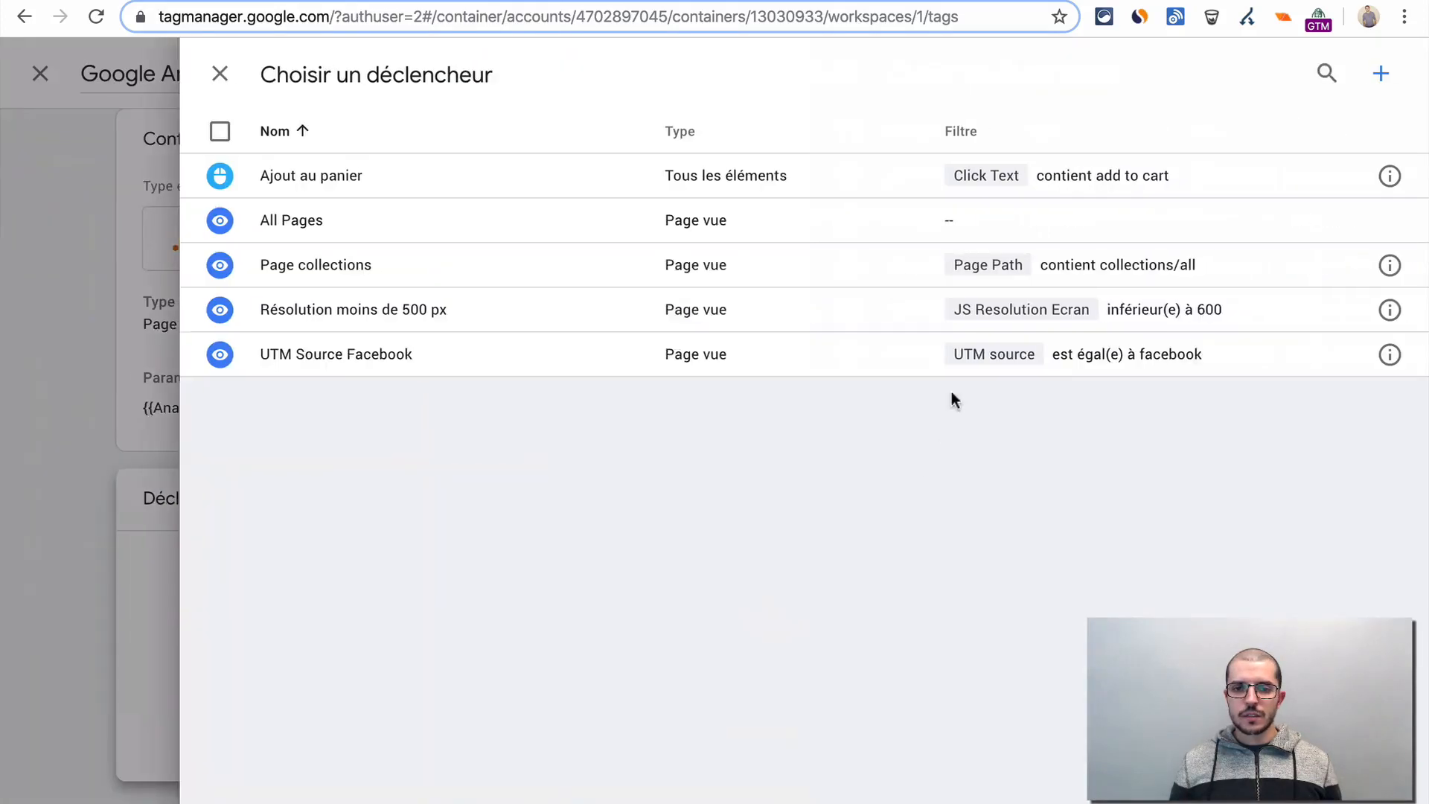
pyautogui.click(441, 182)
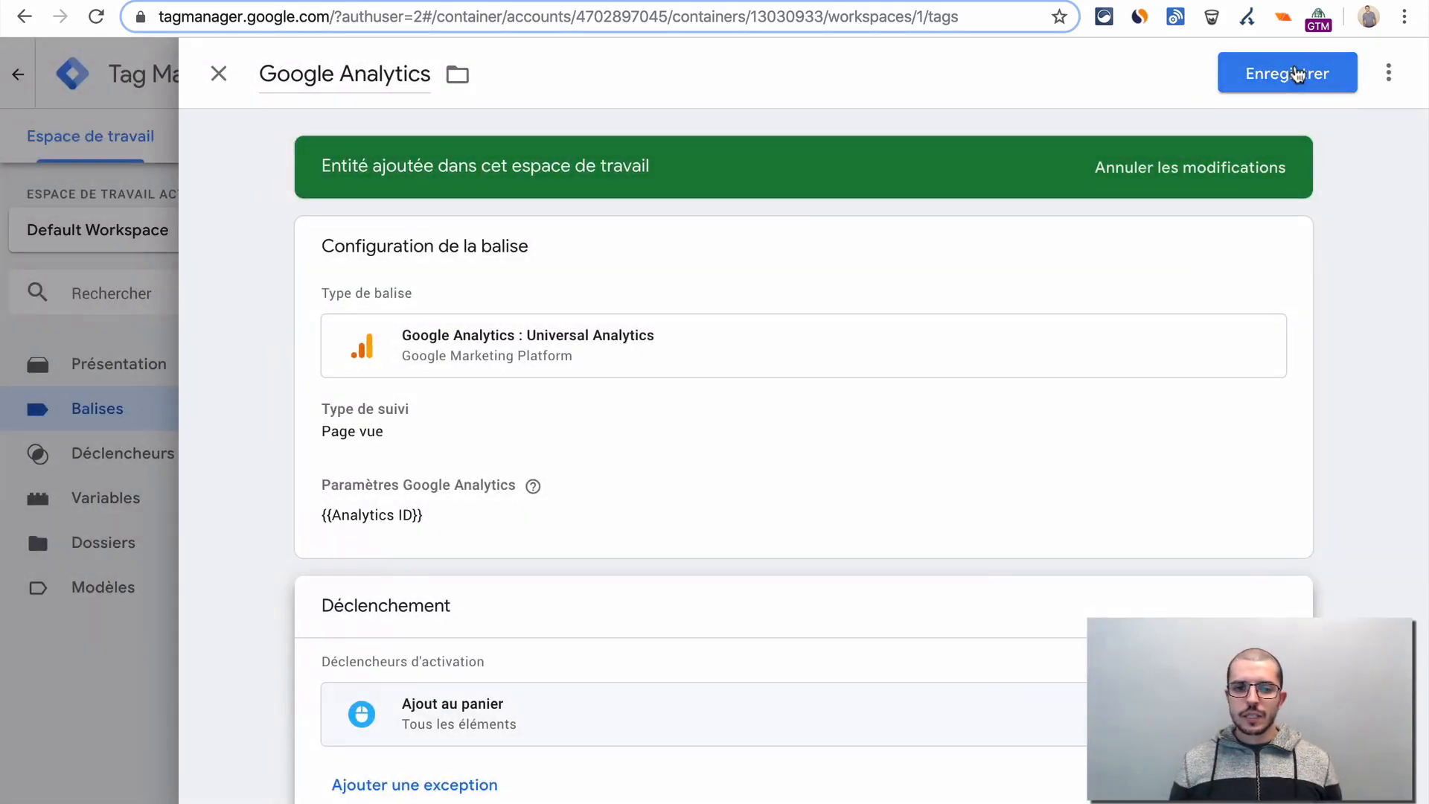
pyautogui.click(1295, 73)
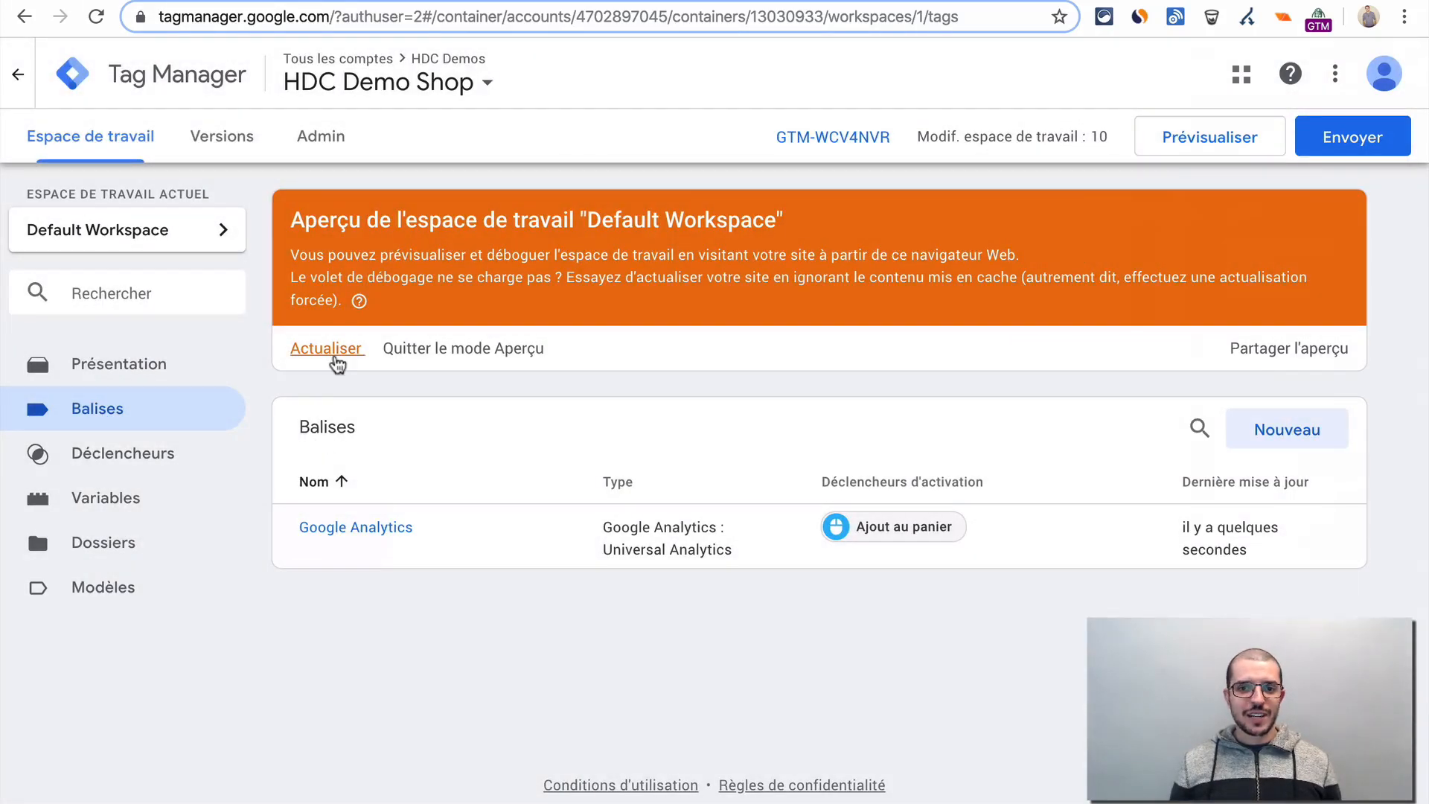
# - Refresh the workspace preview again, reload the Unicorn T-shirt page in the store, and check the tags in the preview summary
pyautogui.click(334, 356)
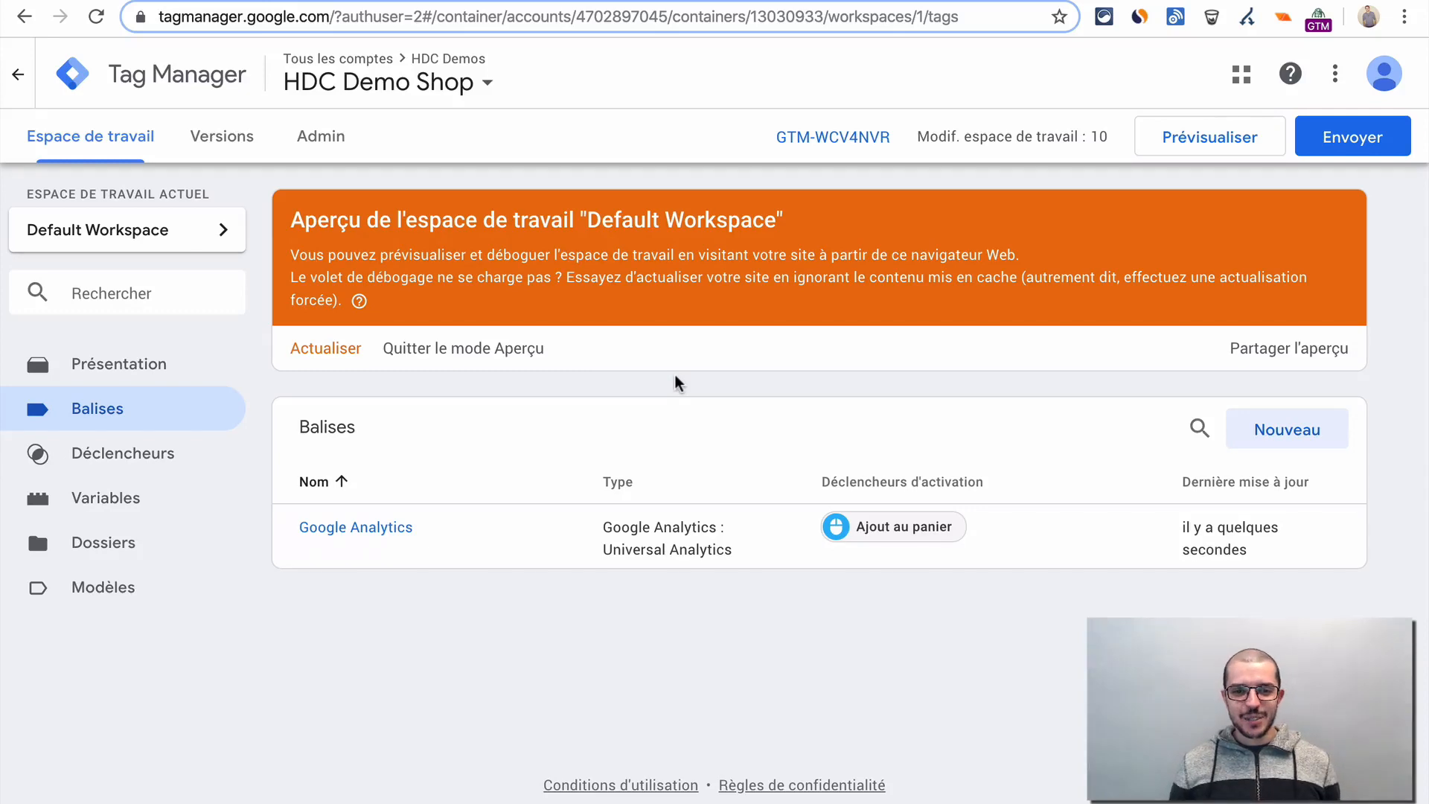
pyautogui.hotkey('ctrl', 'Tab')
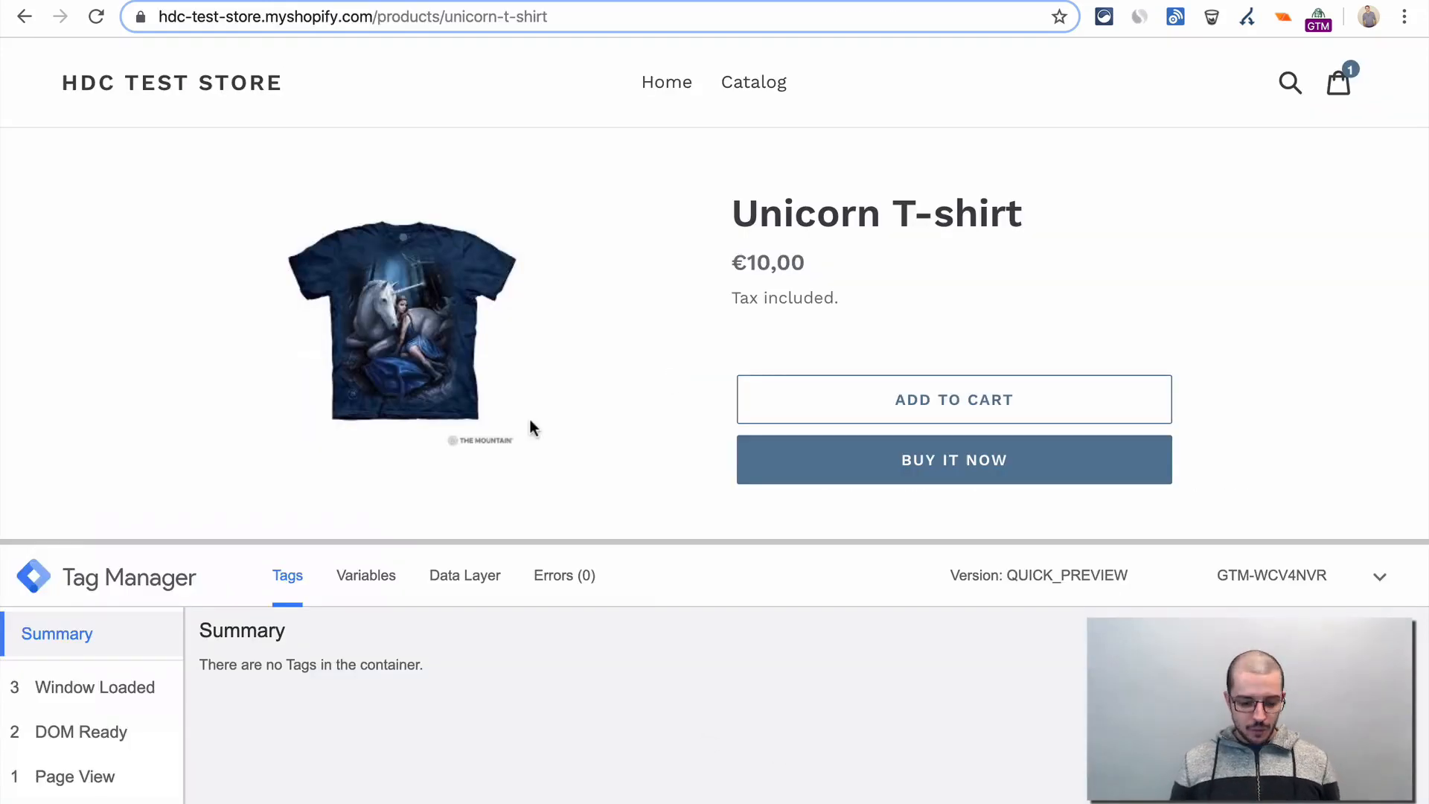
pyautogui.hotkey('ctrl', 'r')
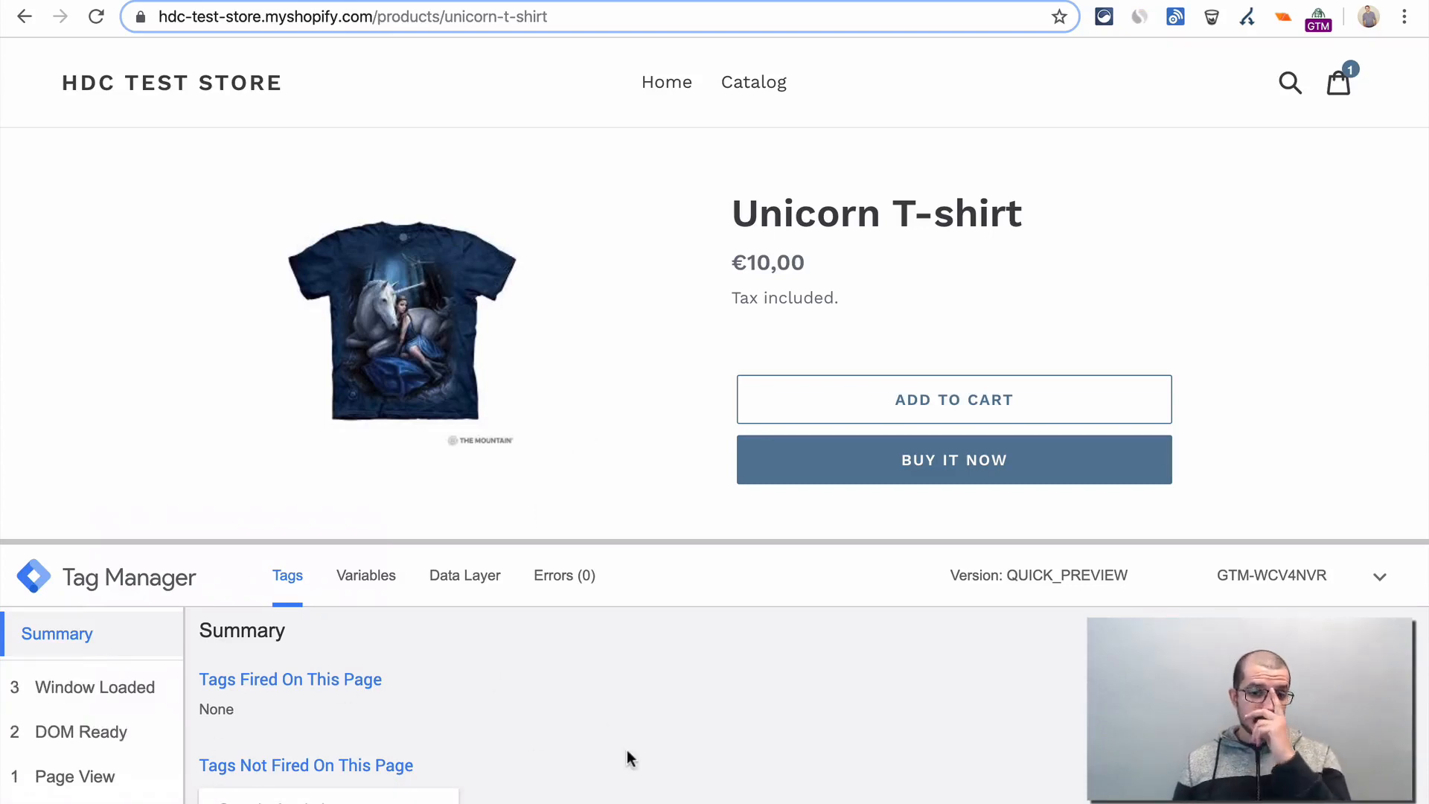
pyautogui.scroll(-2, 627, 752)
pyautogui.scroll(2, 627, 751)
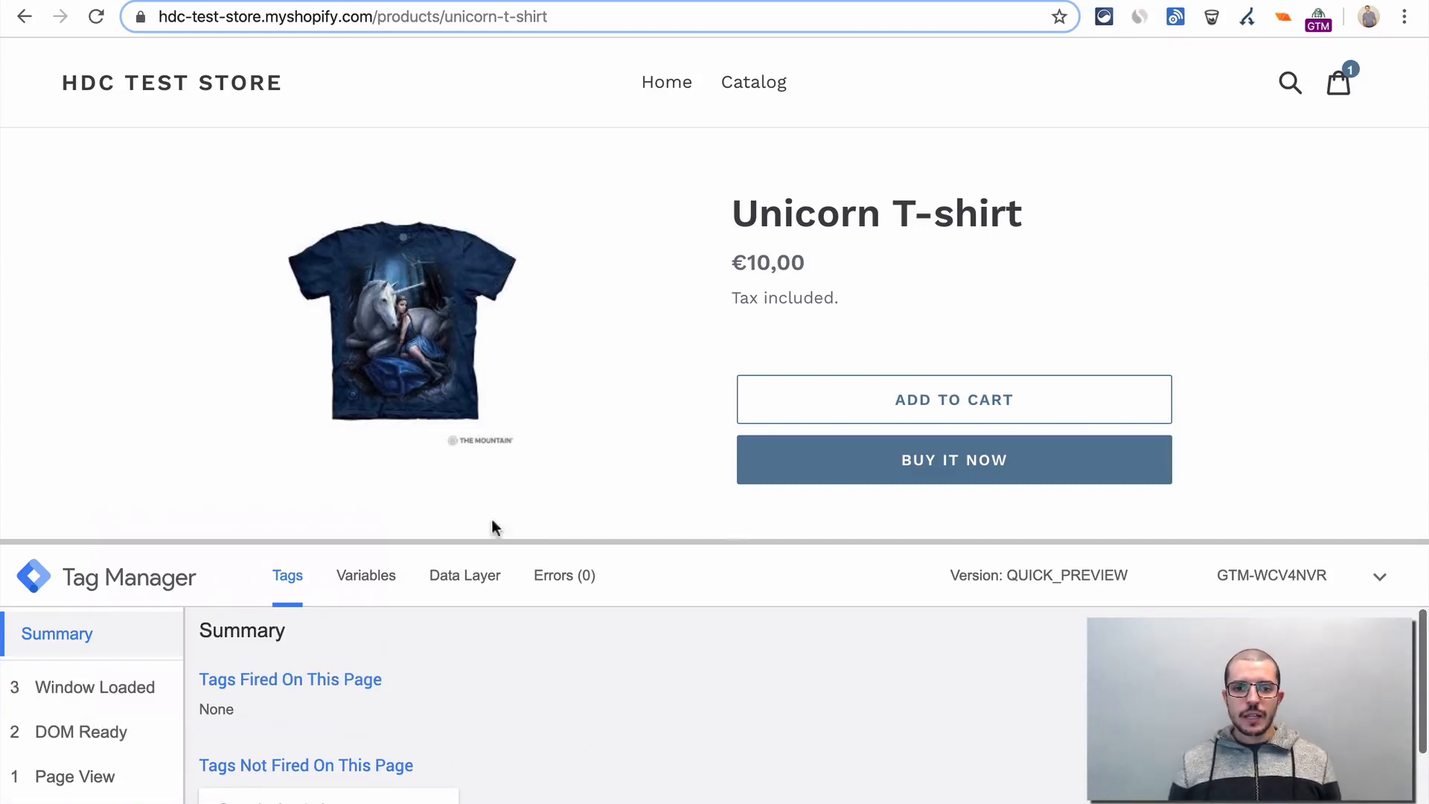
# - Add the Unicorn T-shirt to the cart and examine the Google Analytics tag's firing trigger filters for the resulting Click event
pyautogui.click(975, 399)
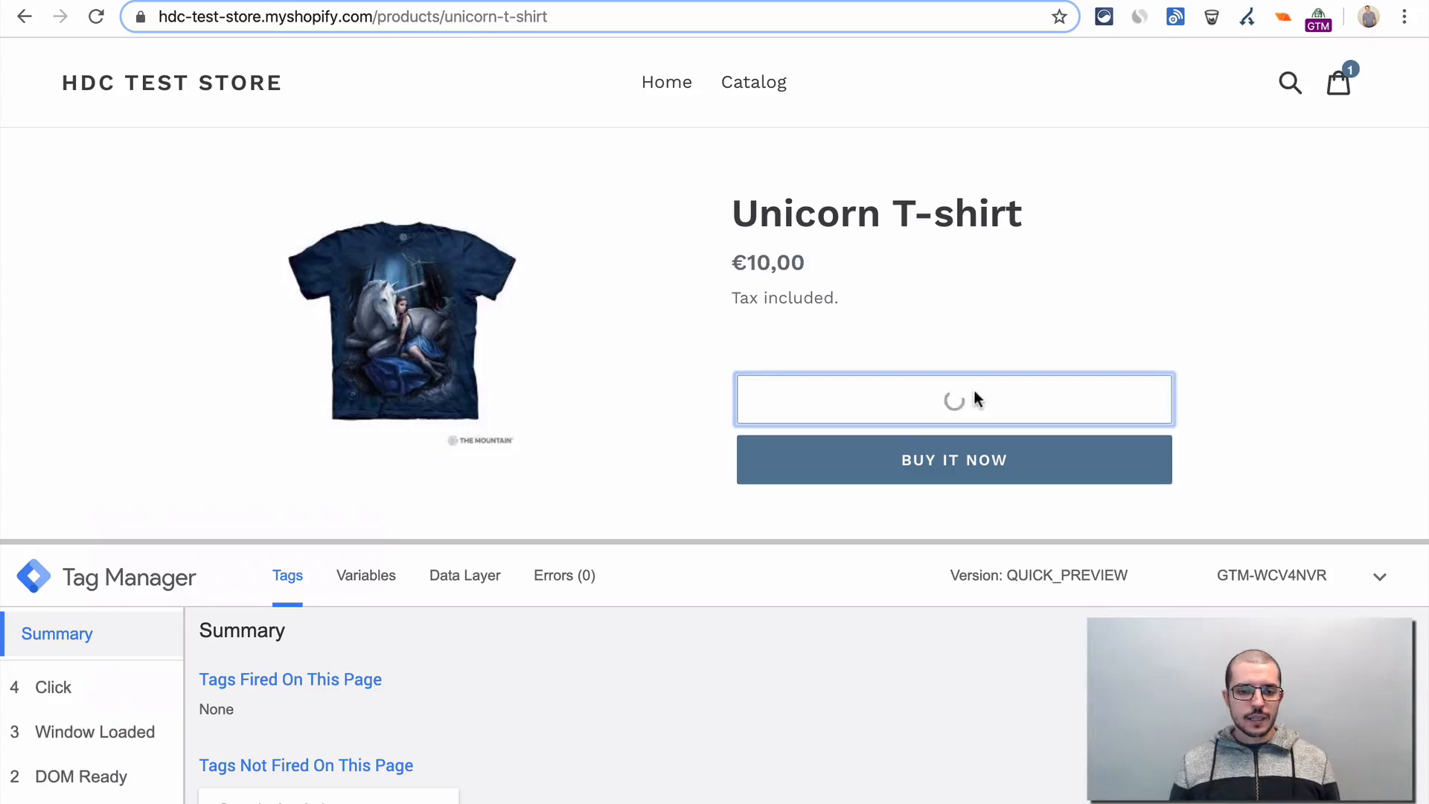
pyautogui.click(68, 689)
pyautogui.scroll(-1, 443, 687)
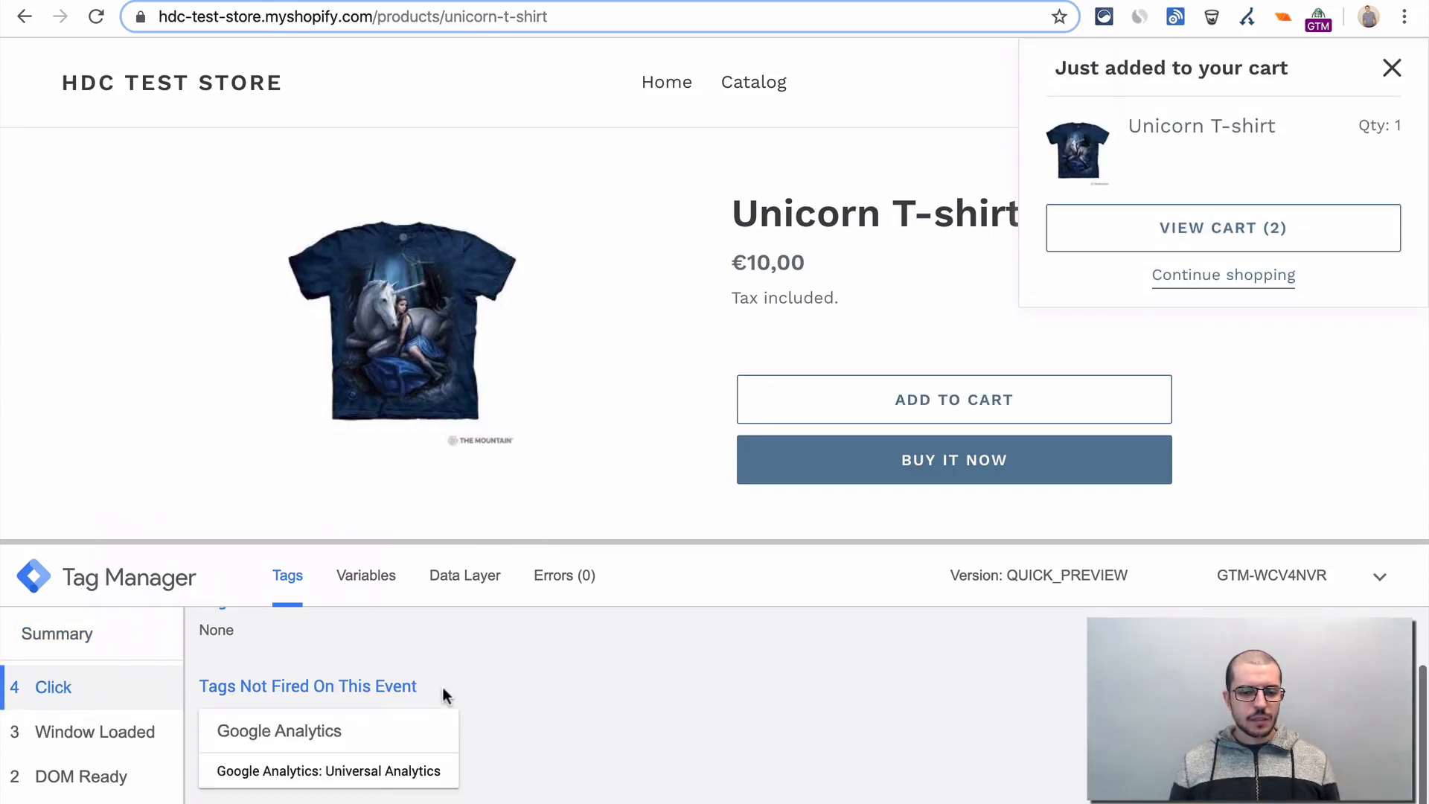
pyautogui.click(352, 742)
pyautogui.scroll(-5, 621, 730)
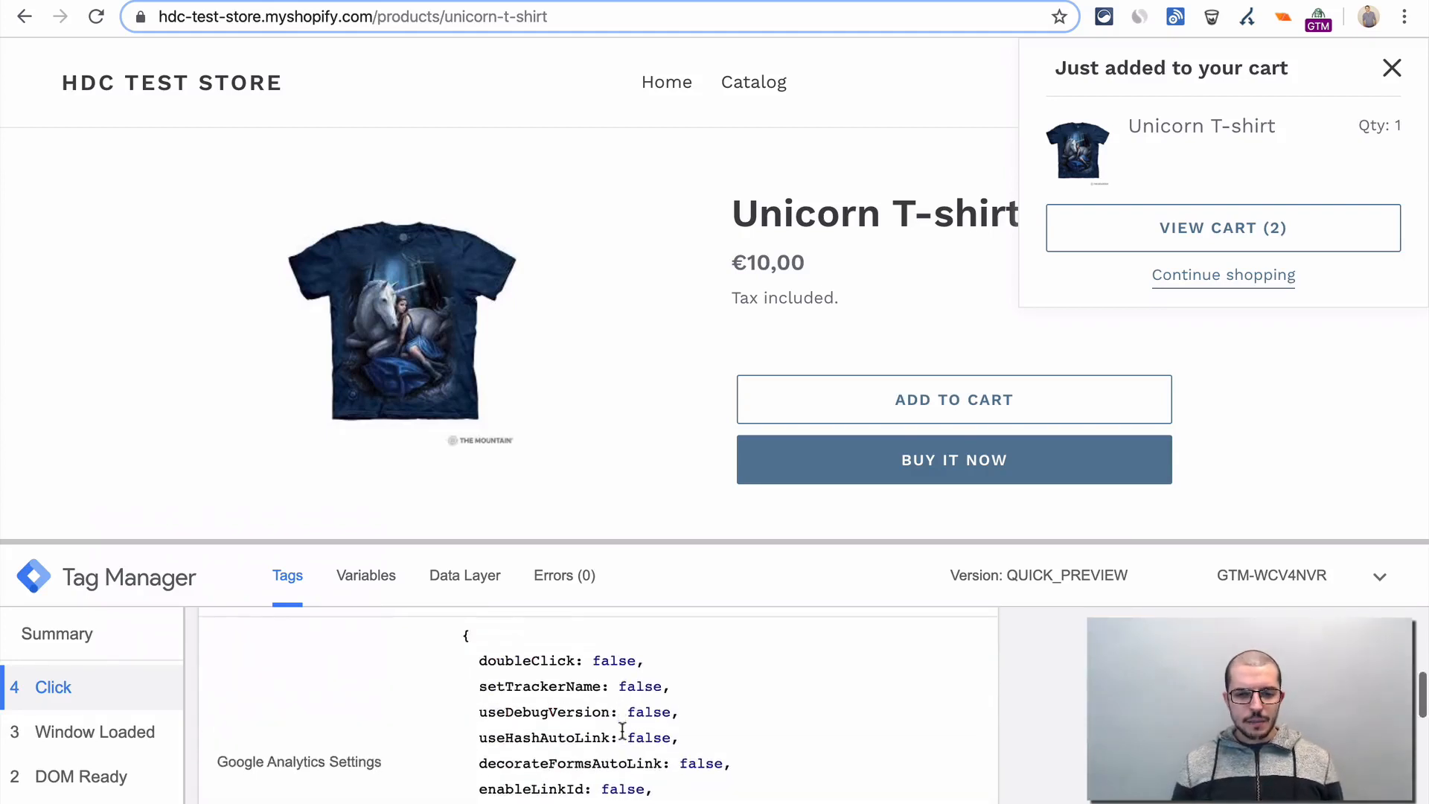
pyautogui.scroll(-3, 620, 729)
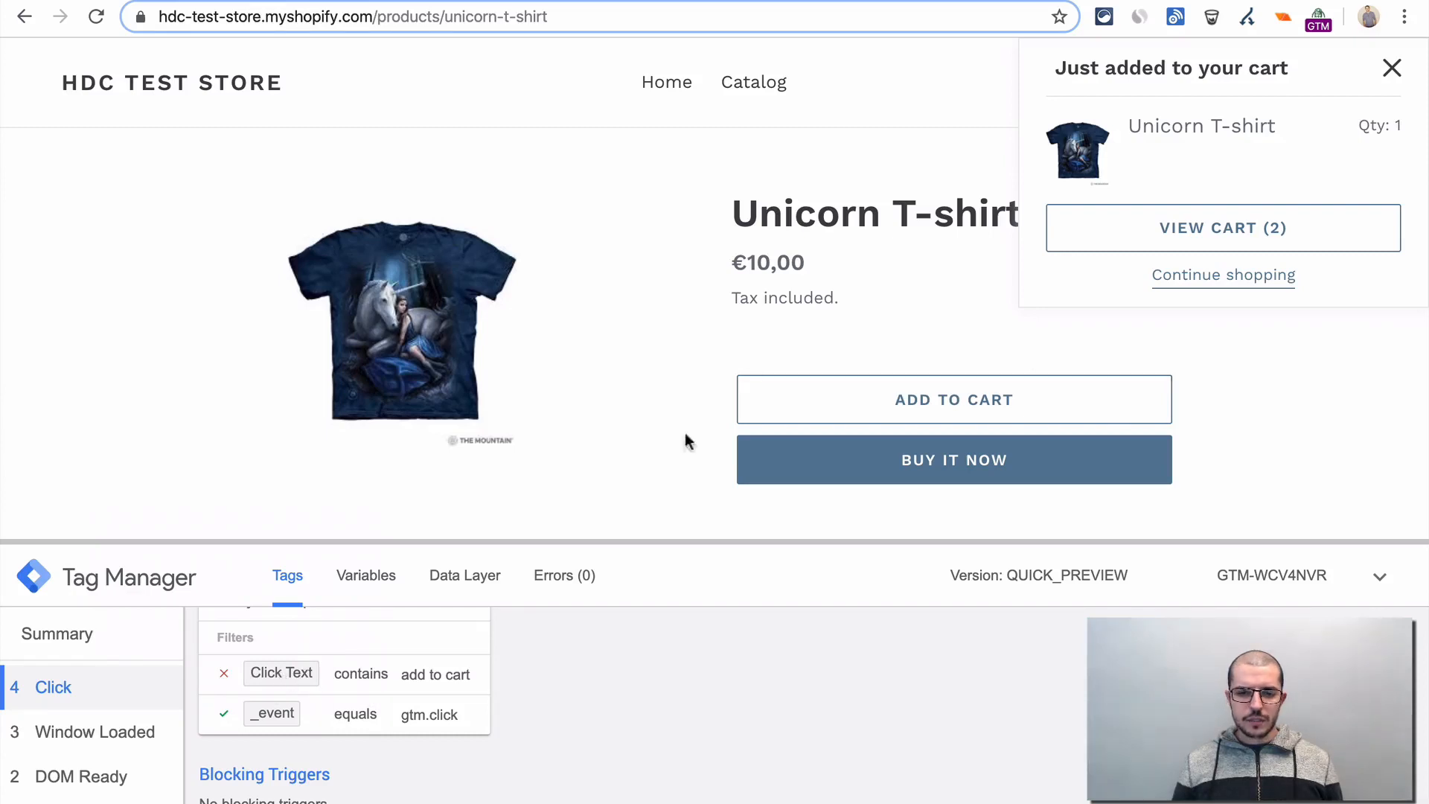
pyautogui.scroll(5, 410, 666)
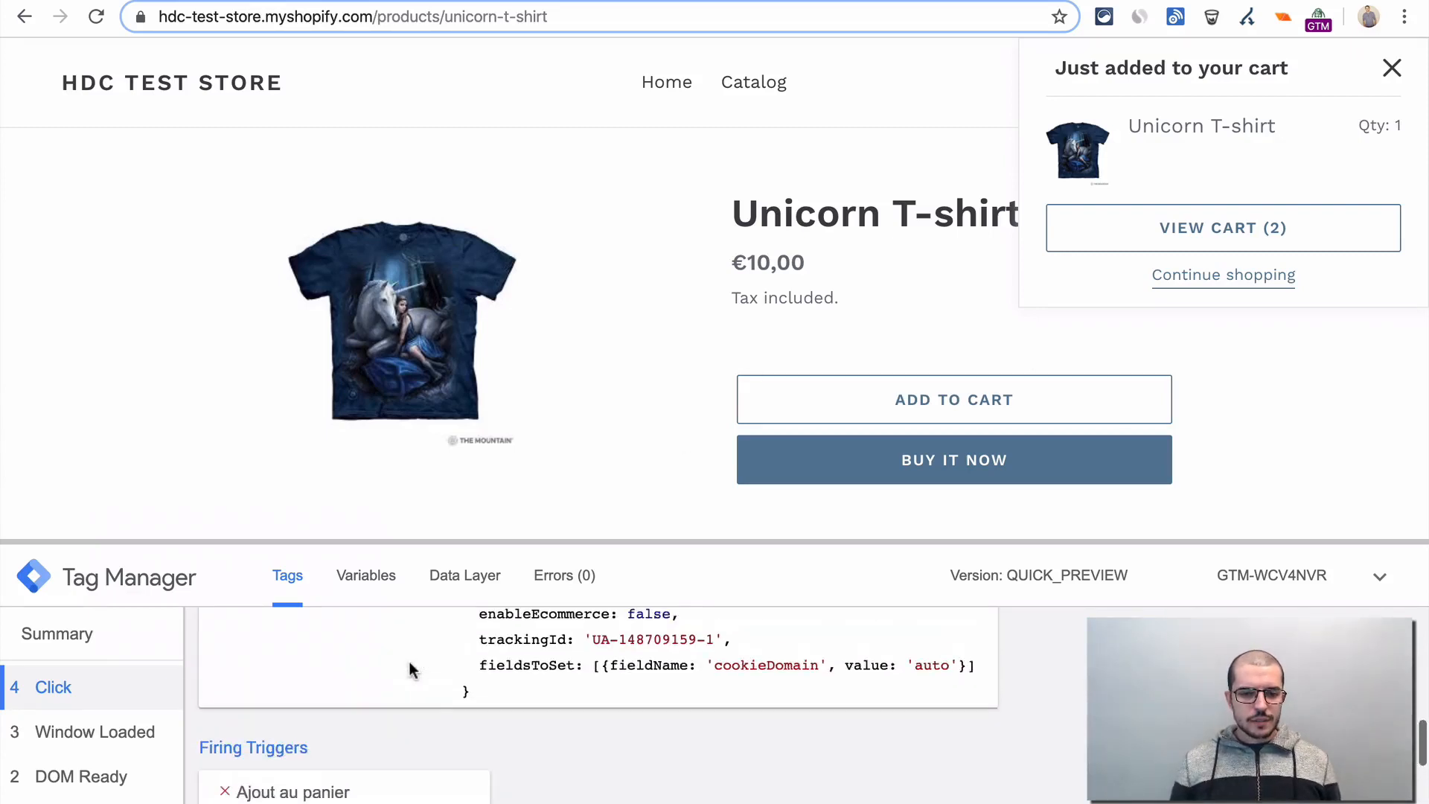
# - Show the Click event's variables in the preview and check the Click Text value
pyautogui.click(384, 583)
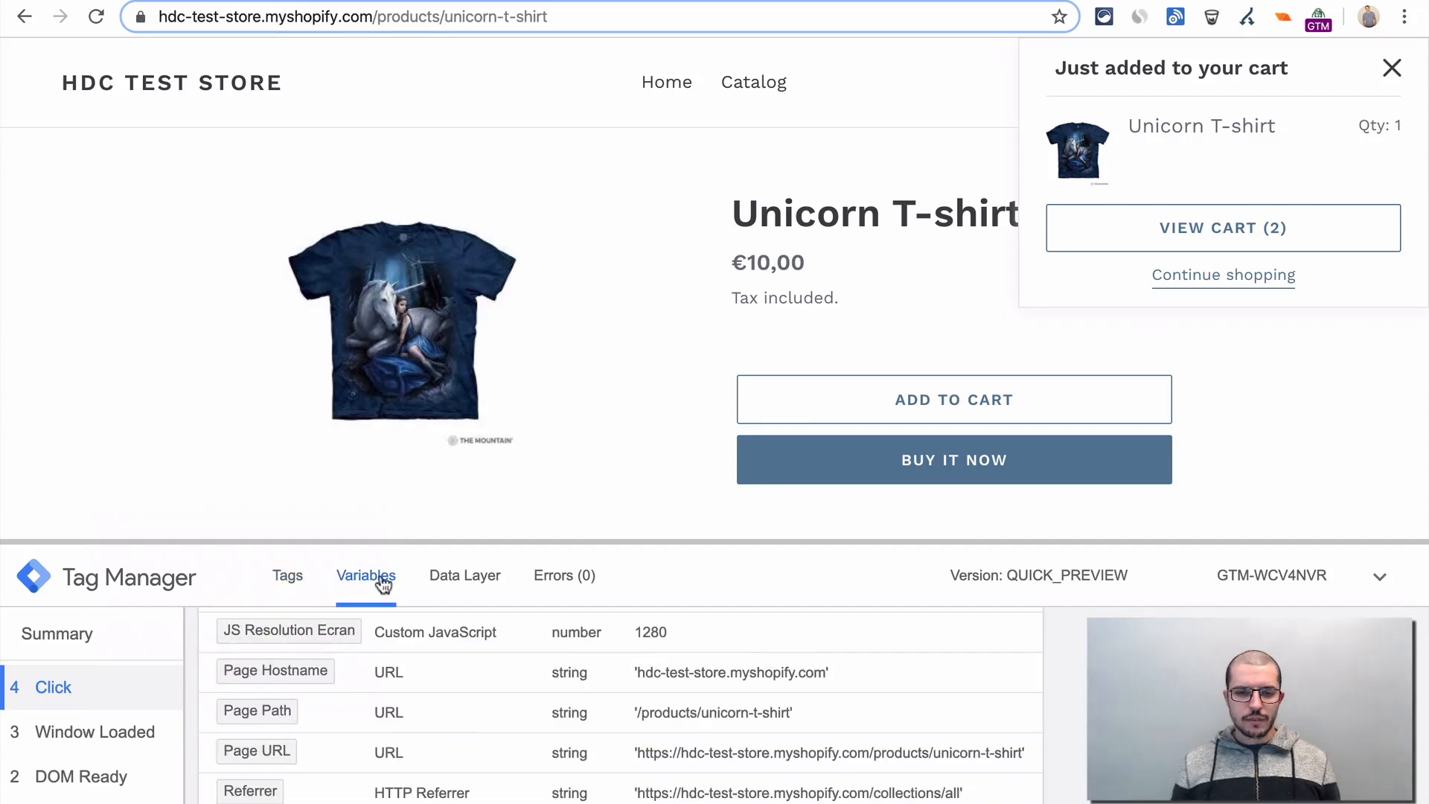
pyautogui.scroll(-2, 646, 716)
pyautogui.scroll(-2, 646, 716)
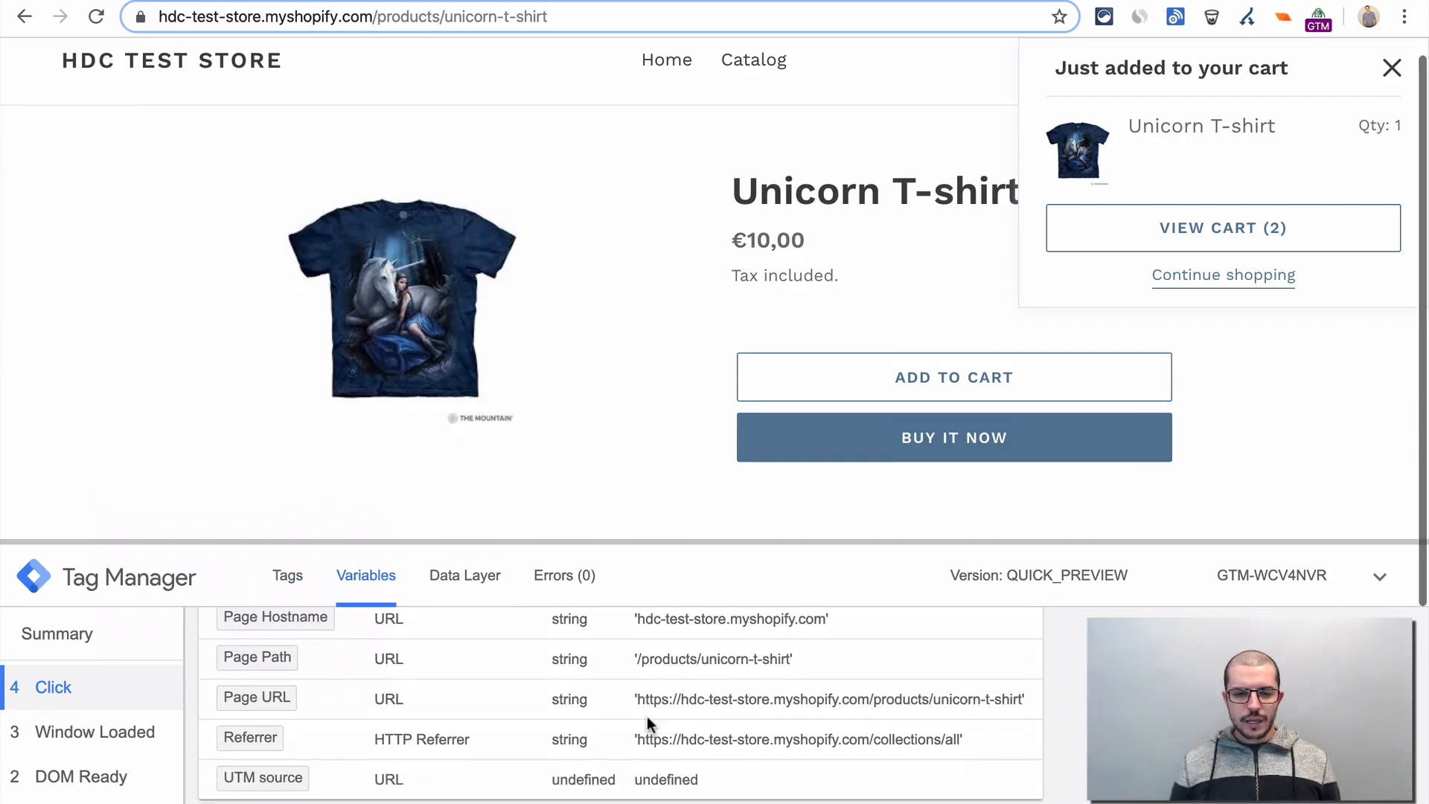
pyautogui.scroll(3, 680, 734)
pyautogui.scroll(1, 679, 732)
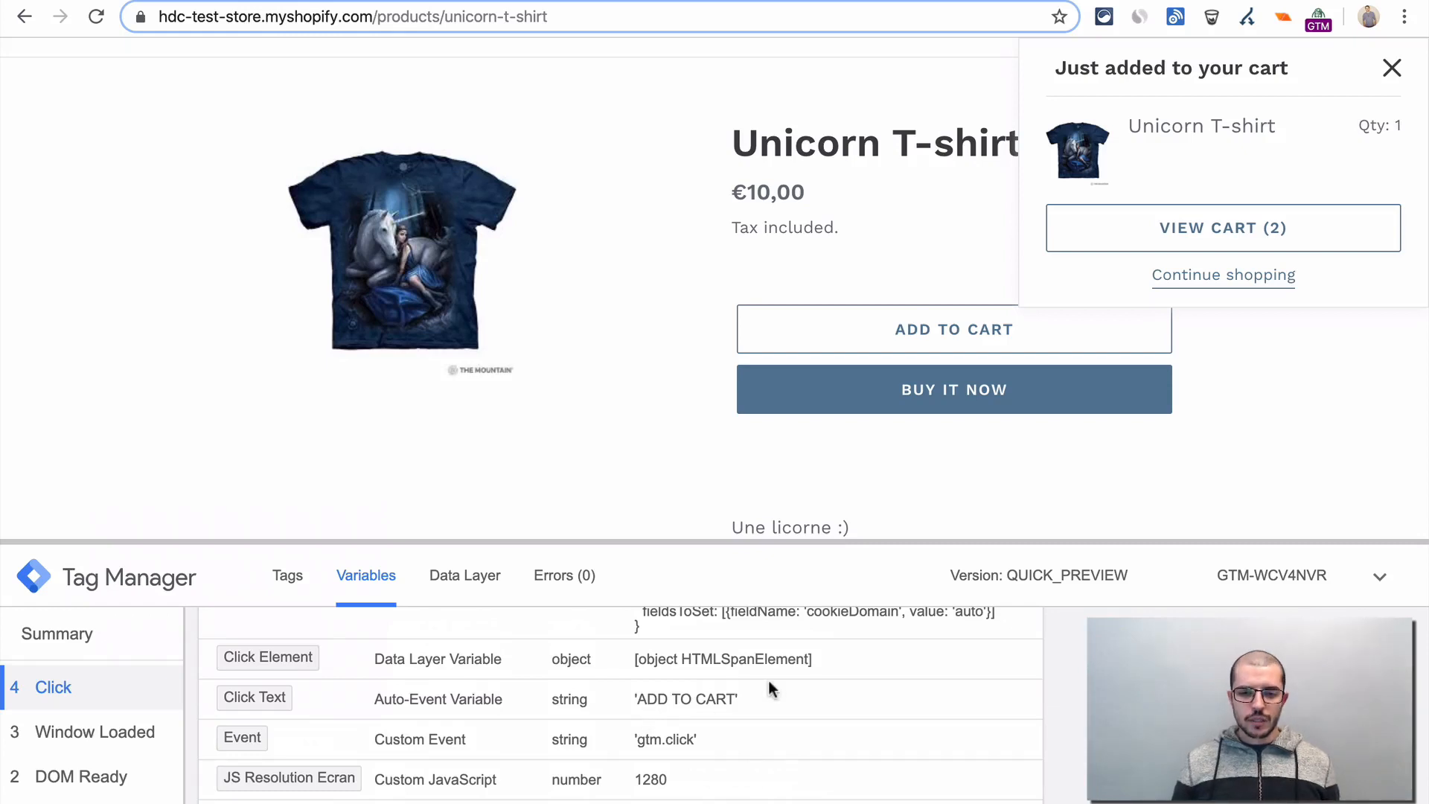
# - Set the "Ajout au panier" trigger's Click Text condition to contain "ADD TO CART" and save the trigger
pyautogui.hotkey('ctrl', 'Tab')
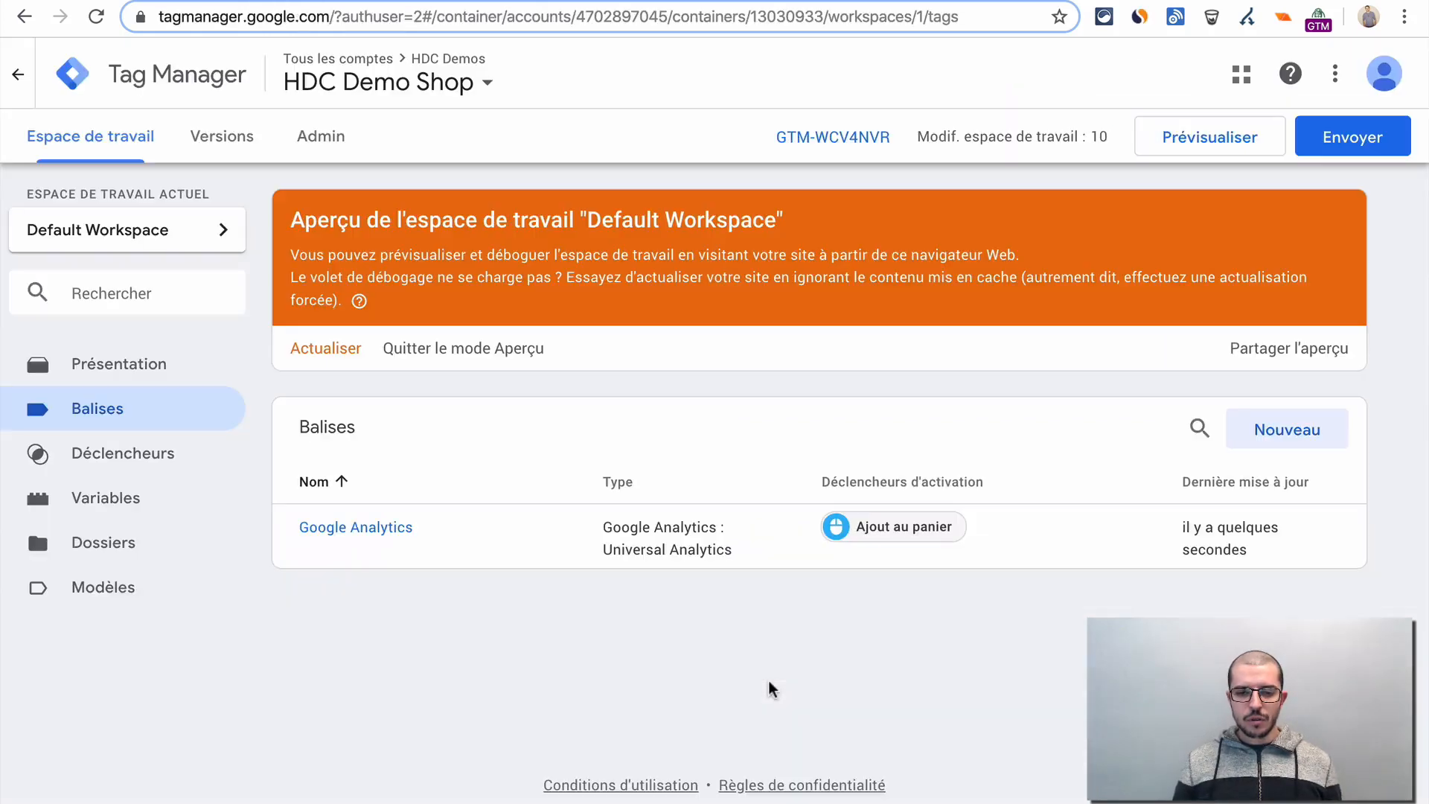
pyautogui.click(894, 542)
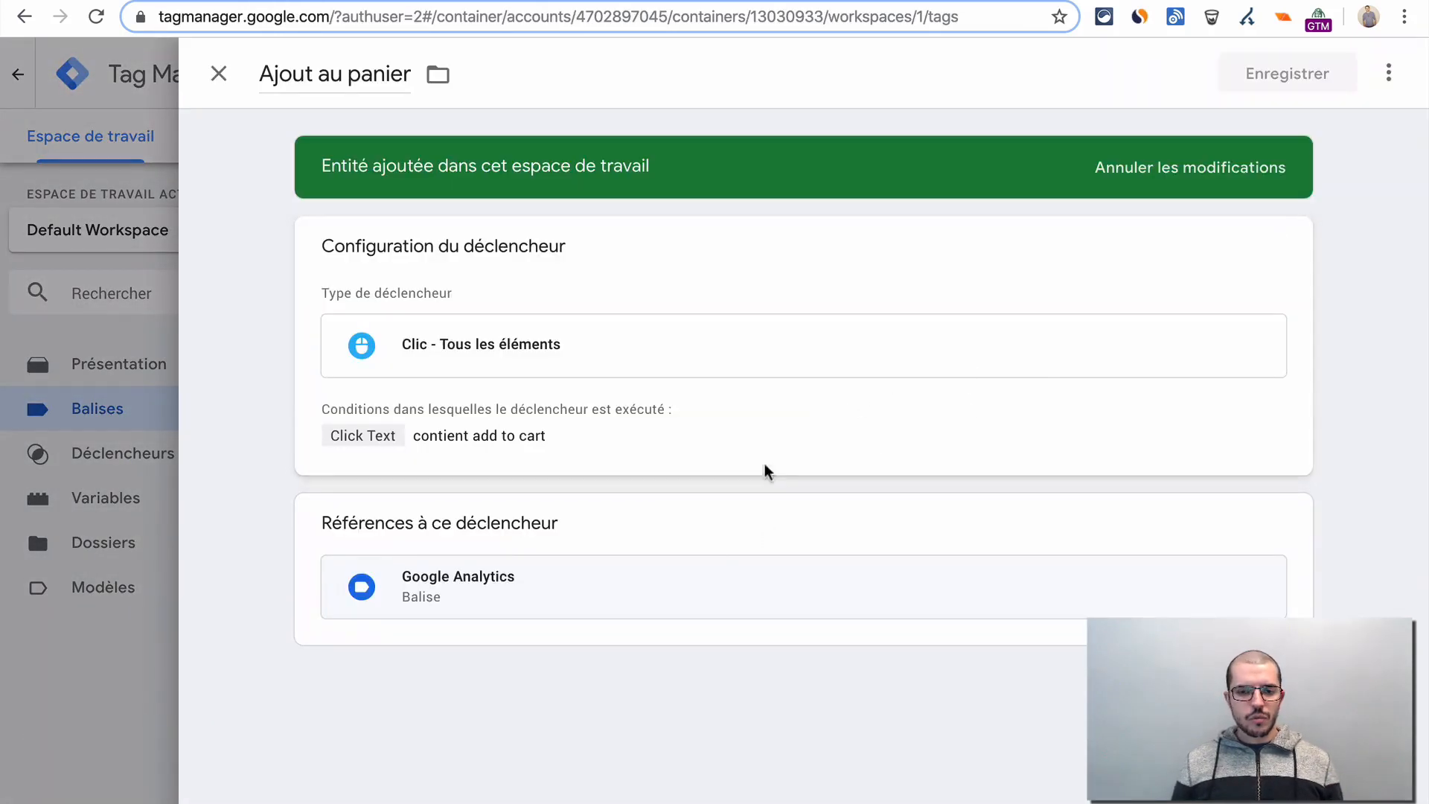
pyautogui.click(506, 439)
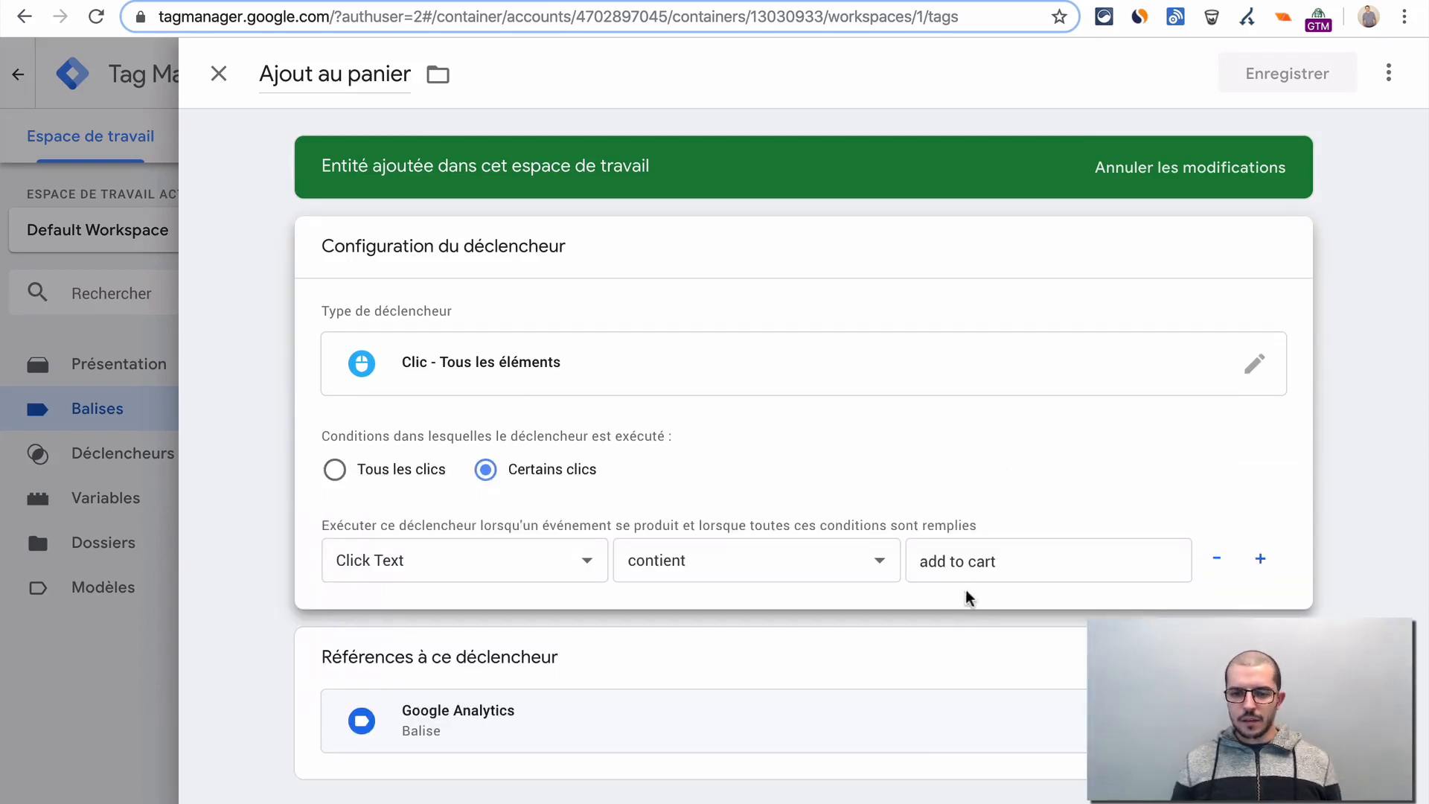
pyautogui.tripleClick(1006, 564)
pyautogui.write('ADD TO CART')
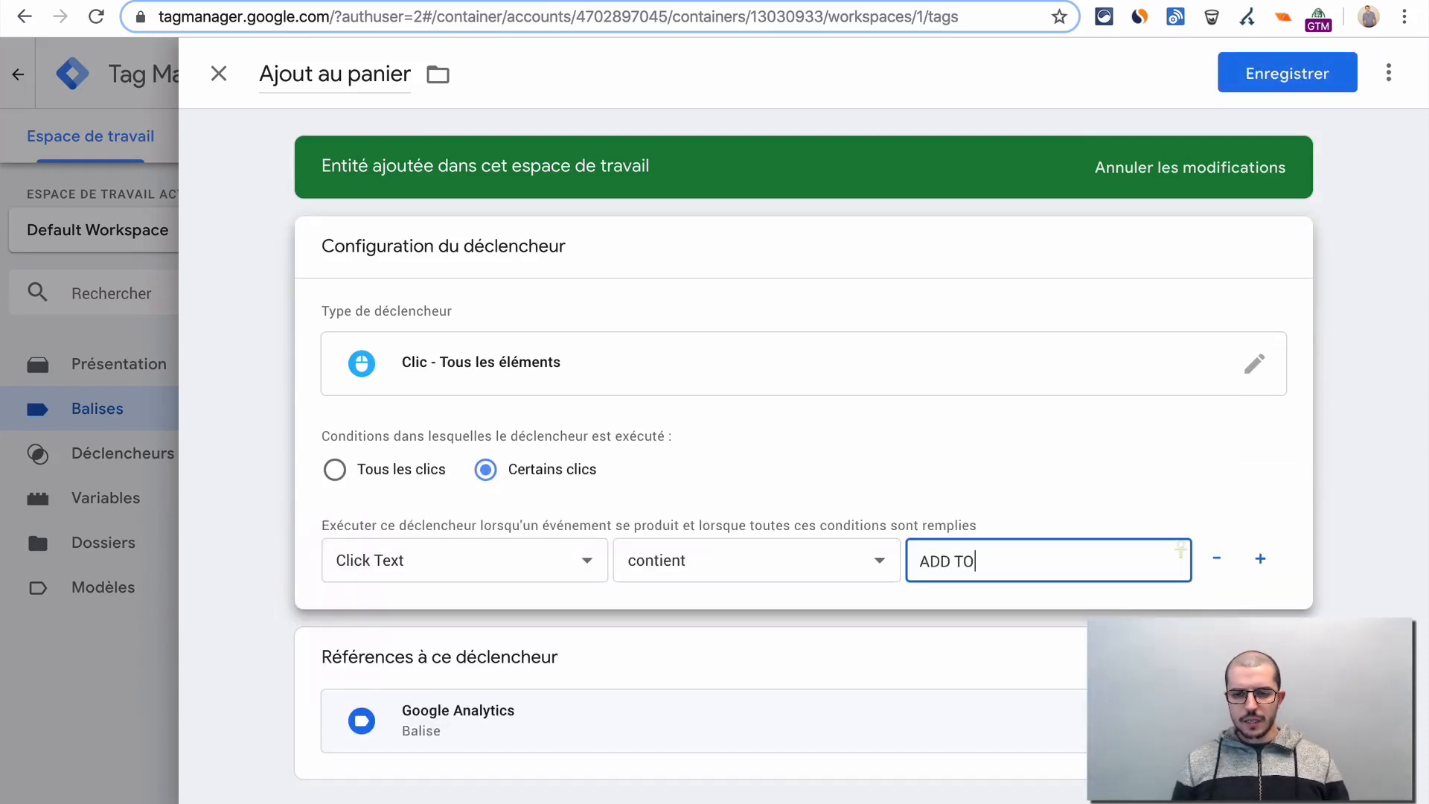
pyautogui.click(1302, 65)
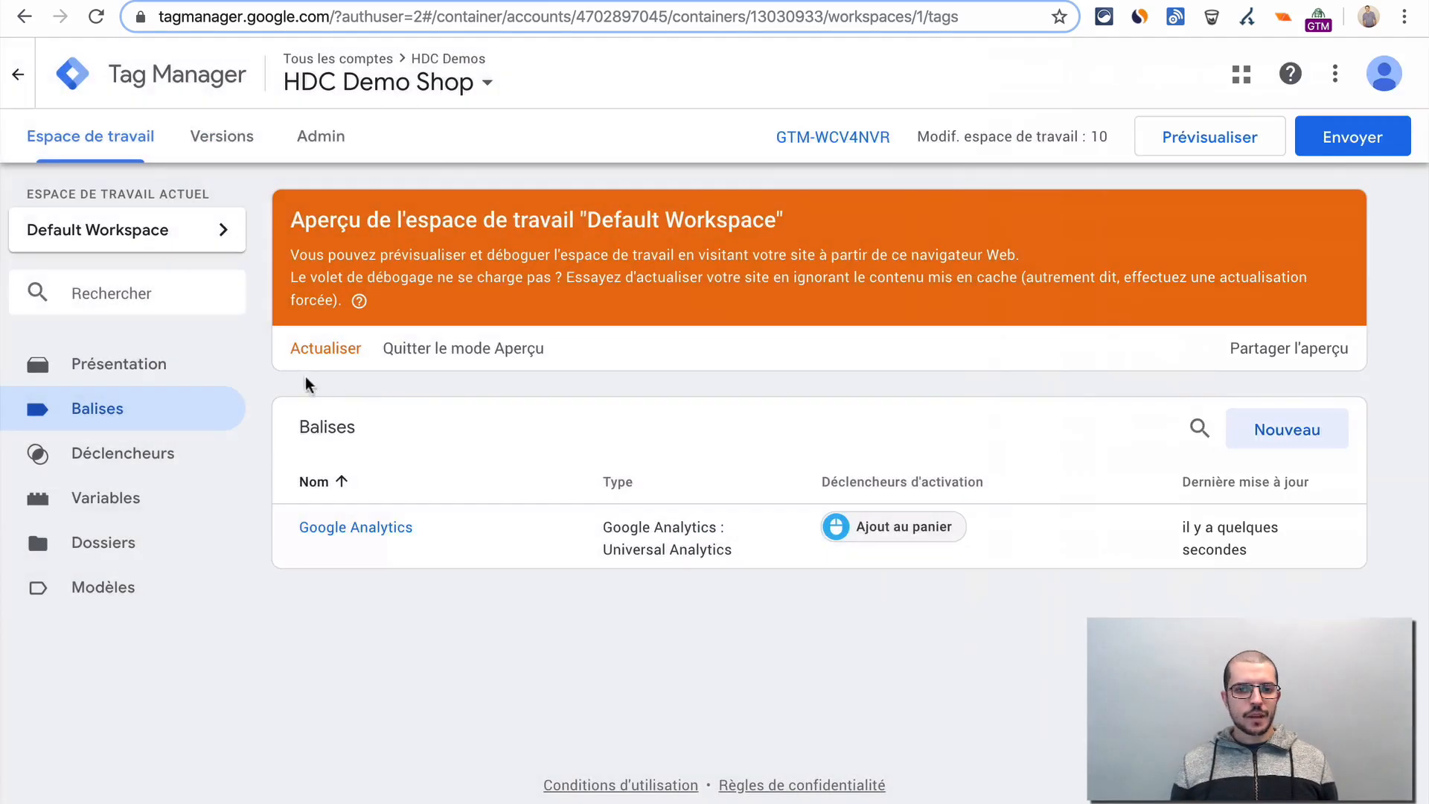
# - Refresh the workspace preview, test adding the Unicorn T-shirt to the cart on the reloaded store page, and check the Google Analytics home report
pyautogui.click(320, 350)
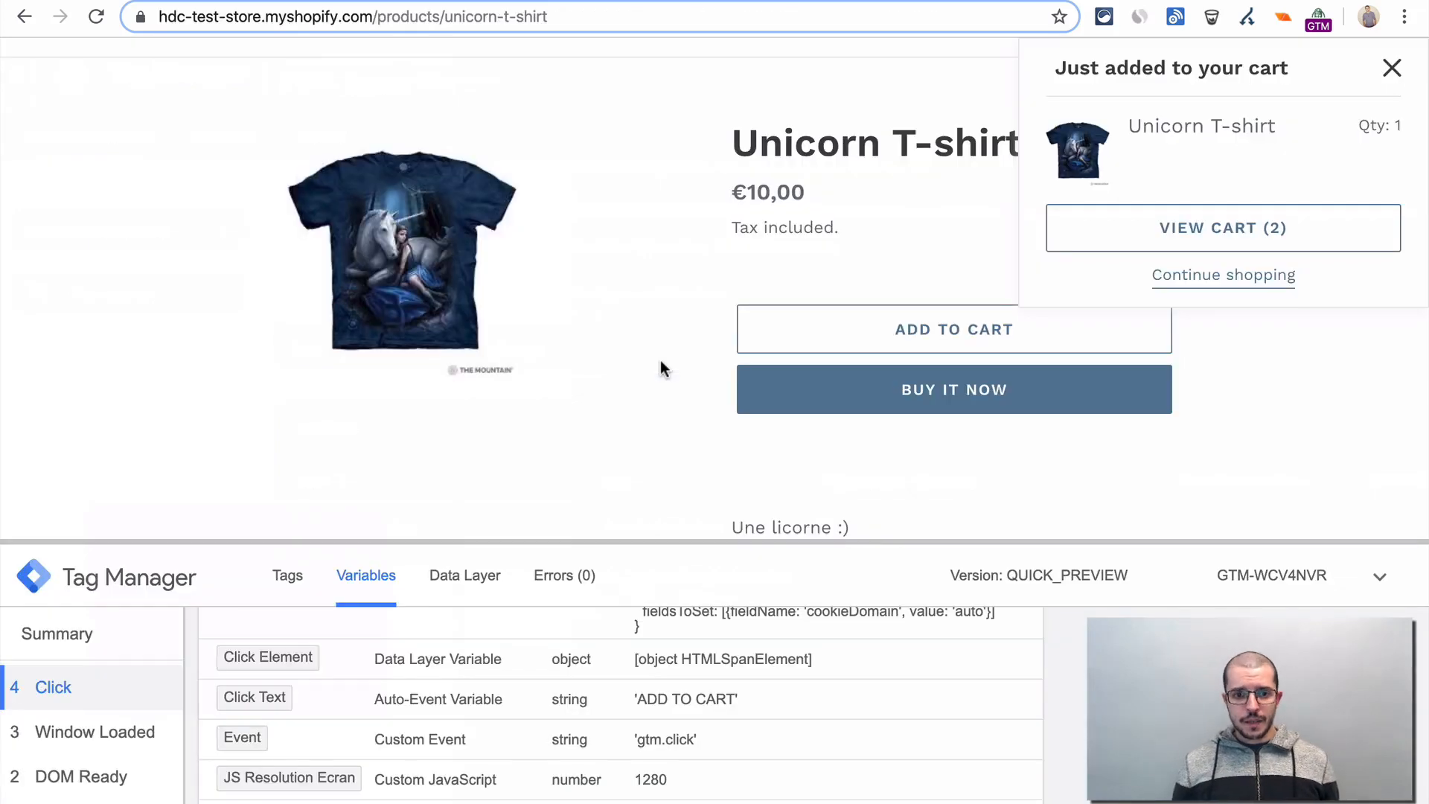
pyautogui.press('super+r')
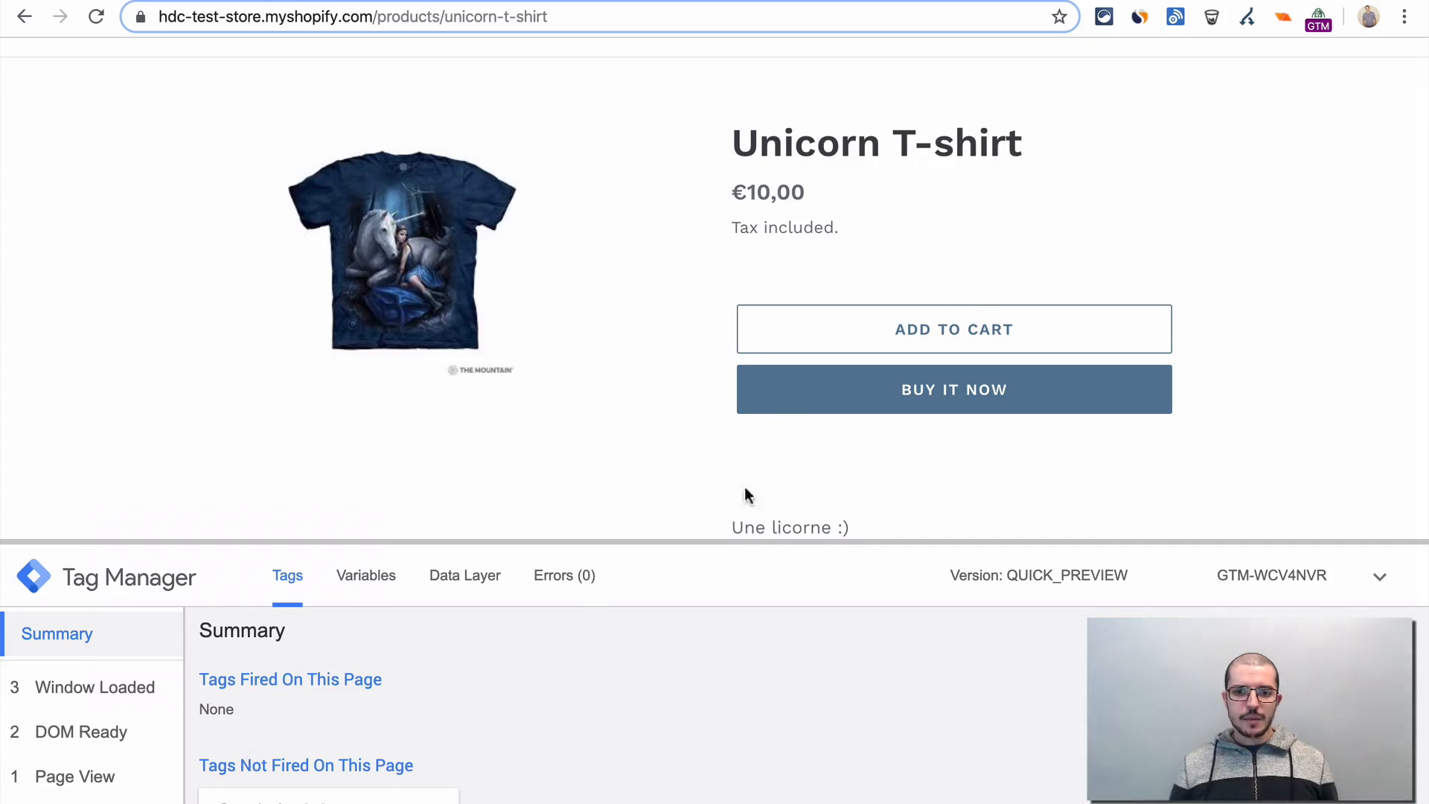
pyautogui.click(1009, 330)
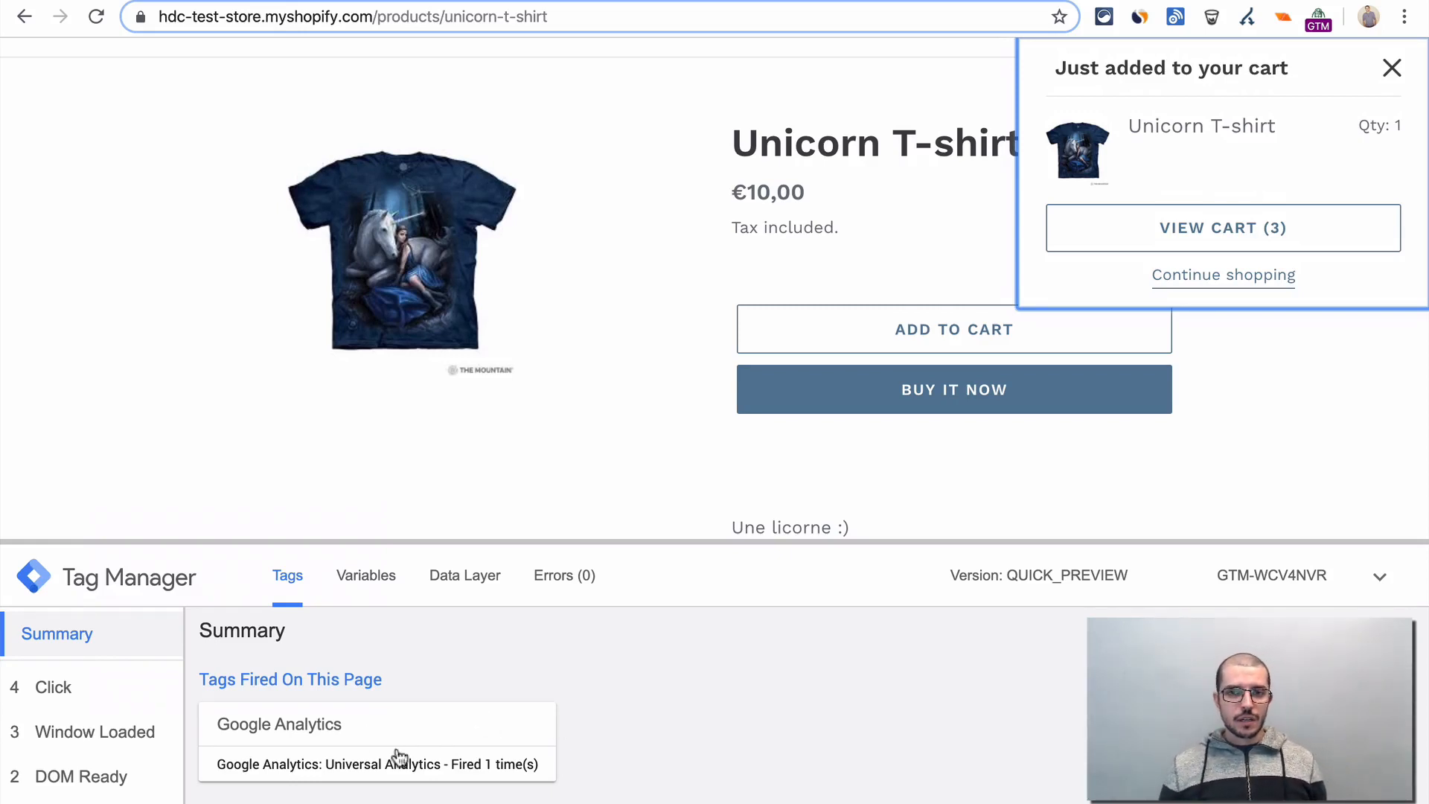
pyautogui.click(191, 0)
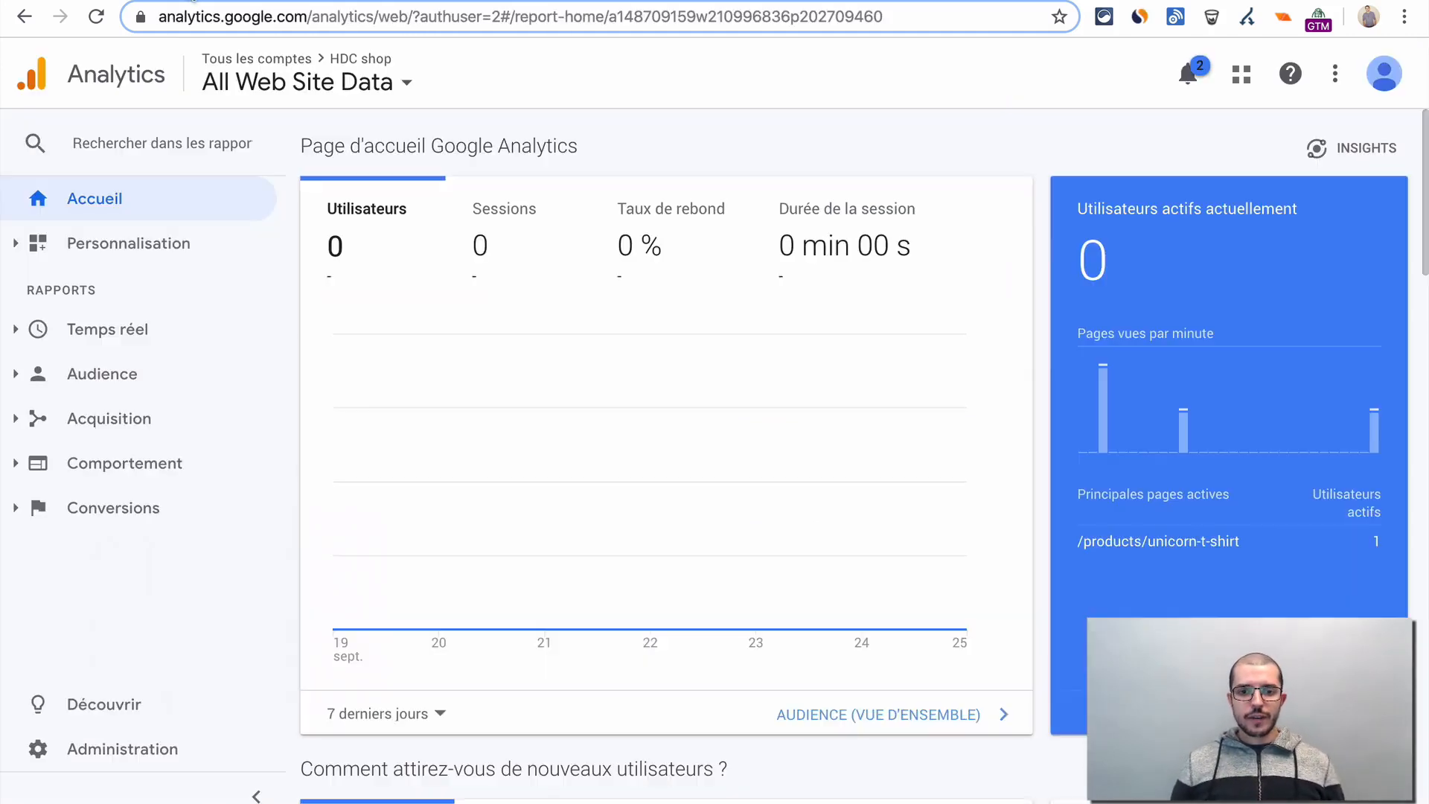
# - Back in Tag Manager, replace the Google Analytics tag's "Ajout au panier" trigger with "All Pages" and save the tag
pyautogui.hotkey('ctrl', 'Tab')
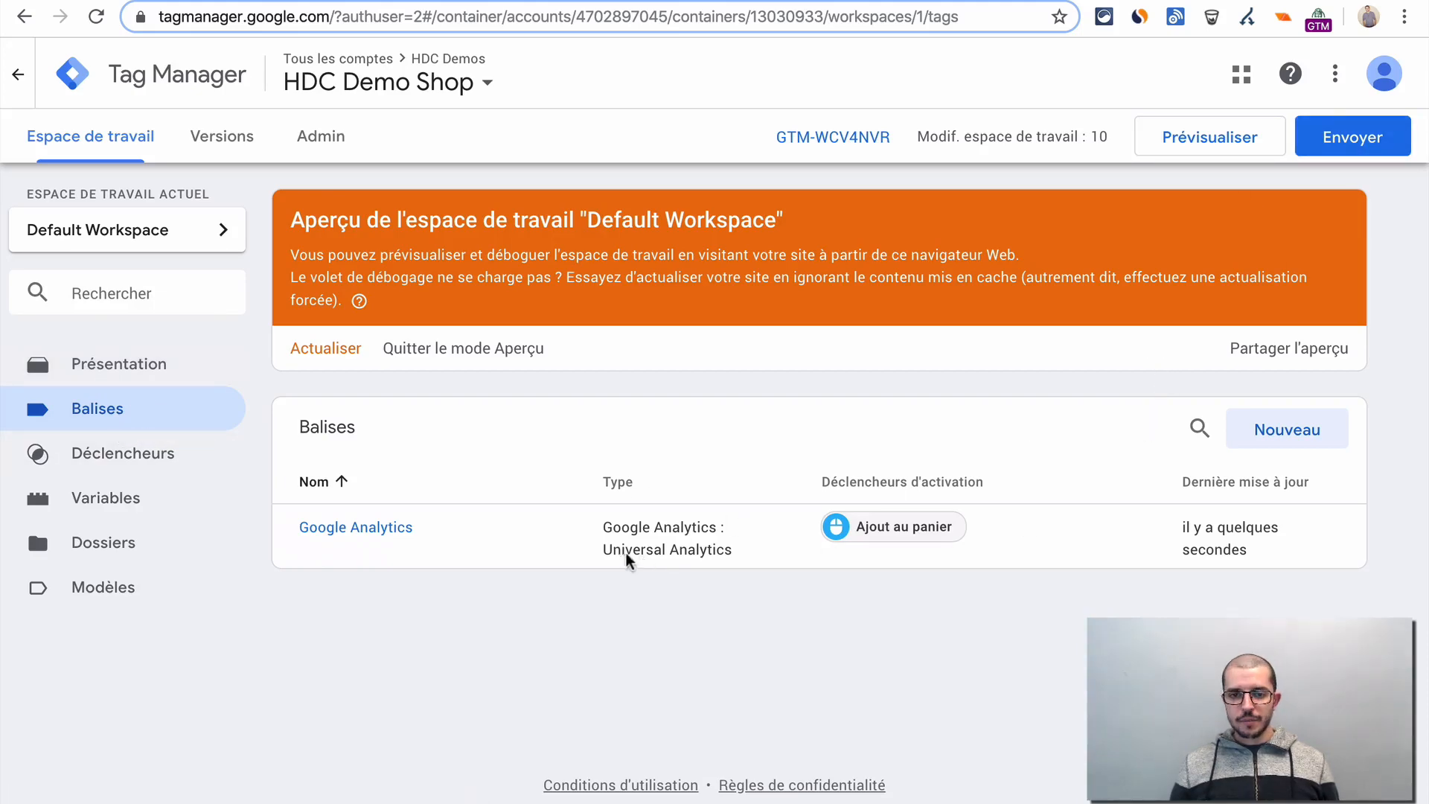
pyautogui.click(378, 533)
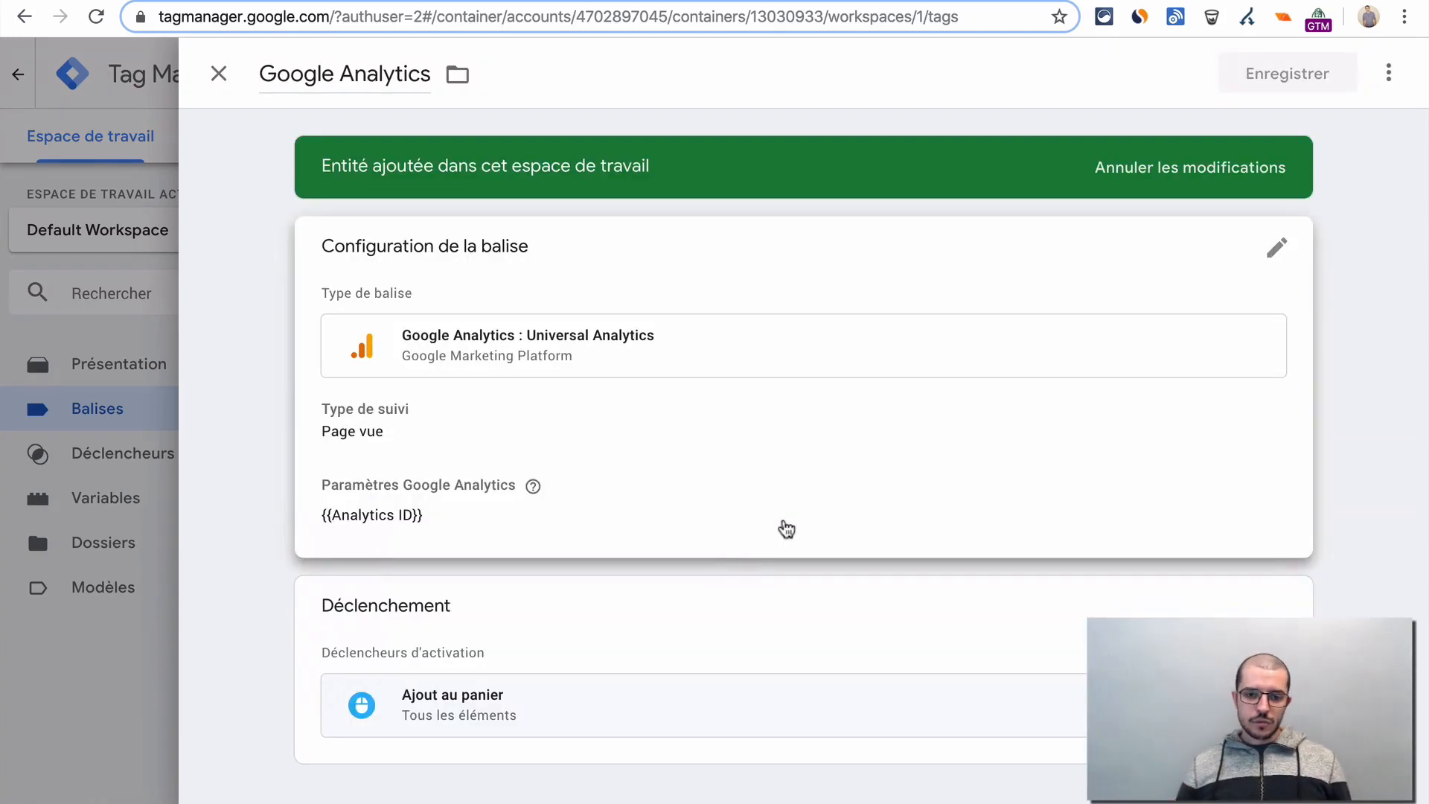
pyautogui.click(676, 592)
pyautogui.click(1265, 673)
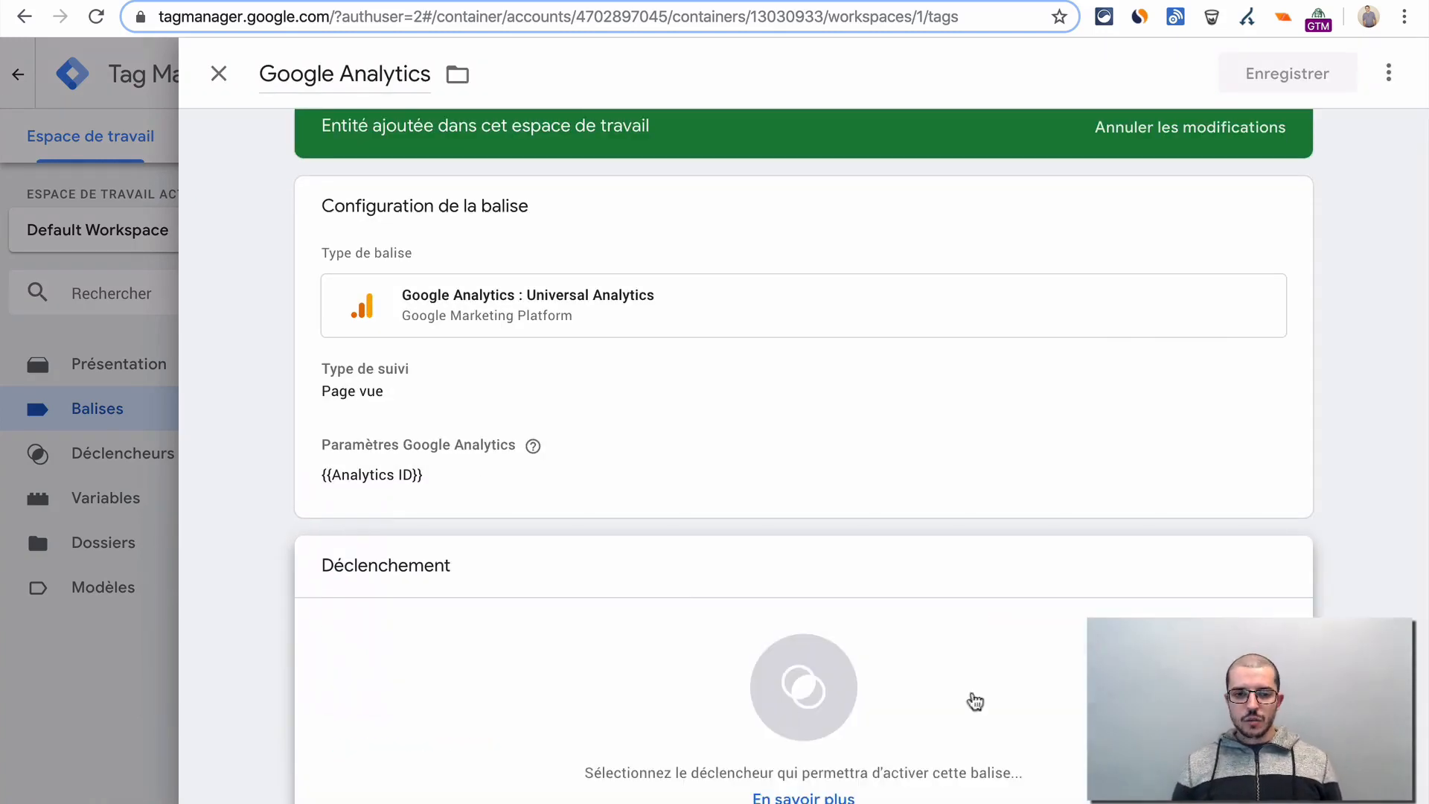
pyautogui.click(603, 689)
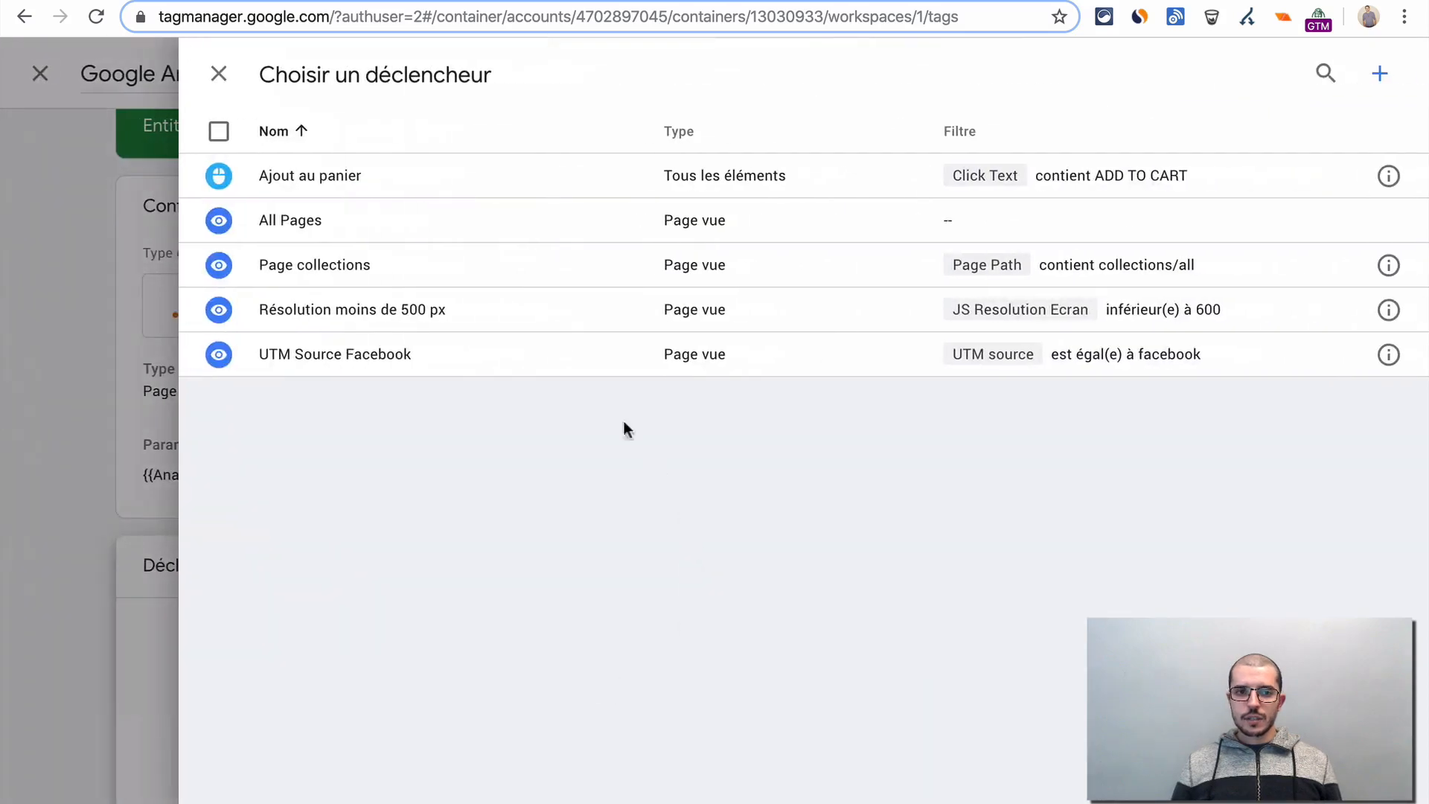
pyautogui.click(377, 221)
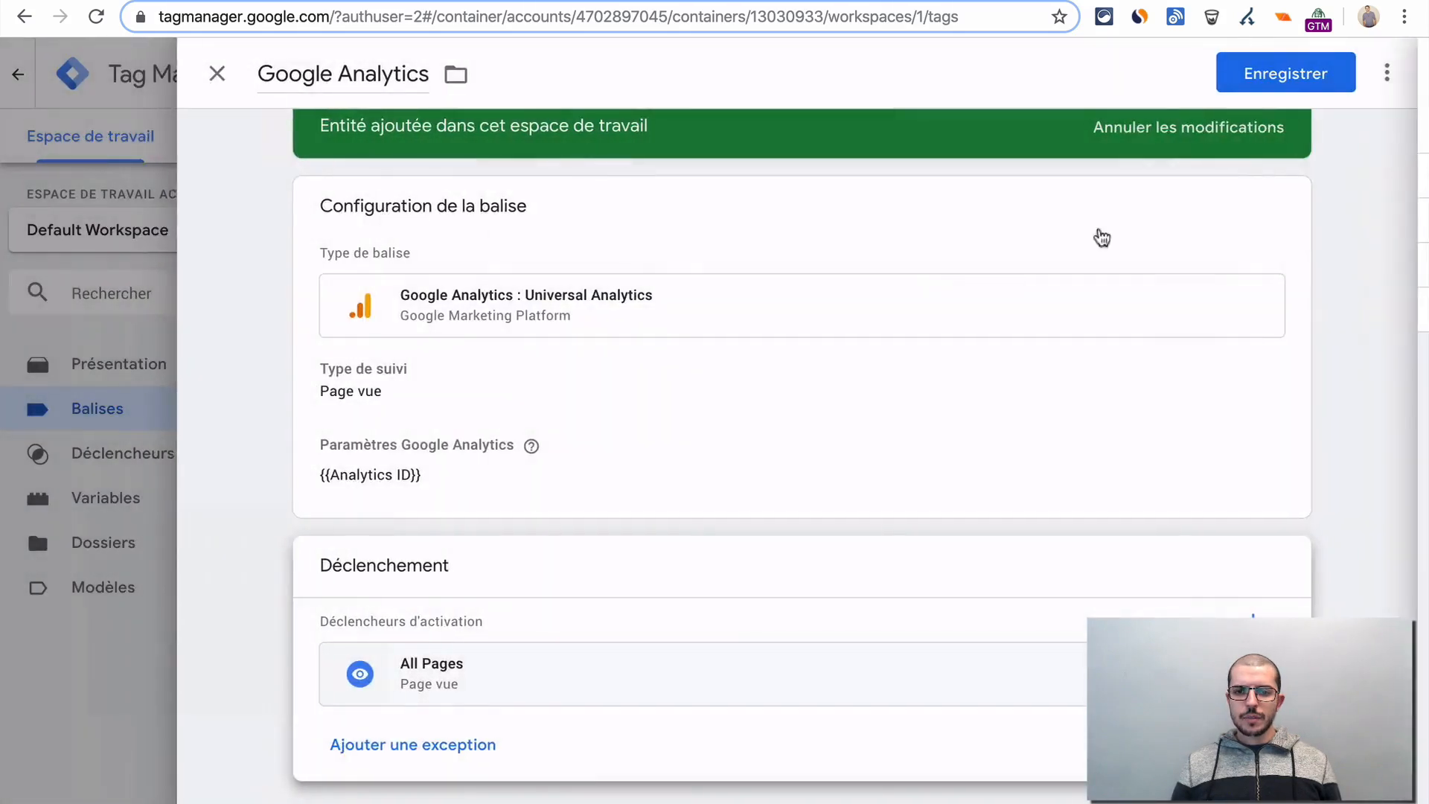
pyautogui.click(1299, 69)
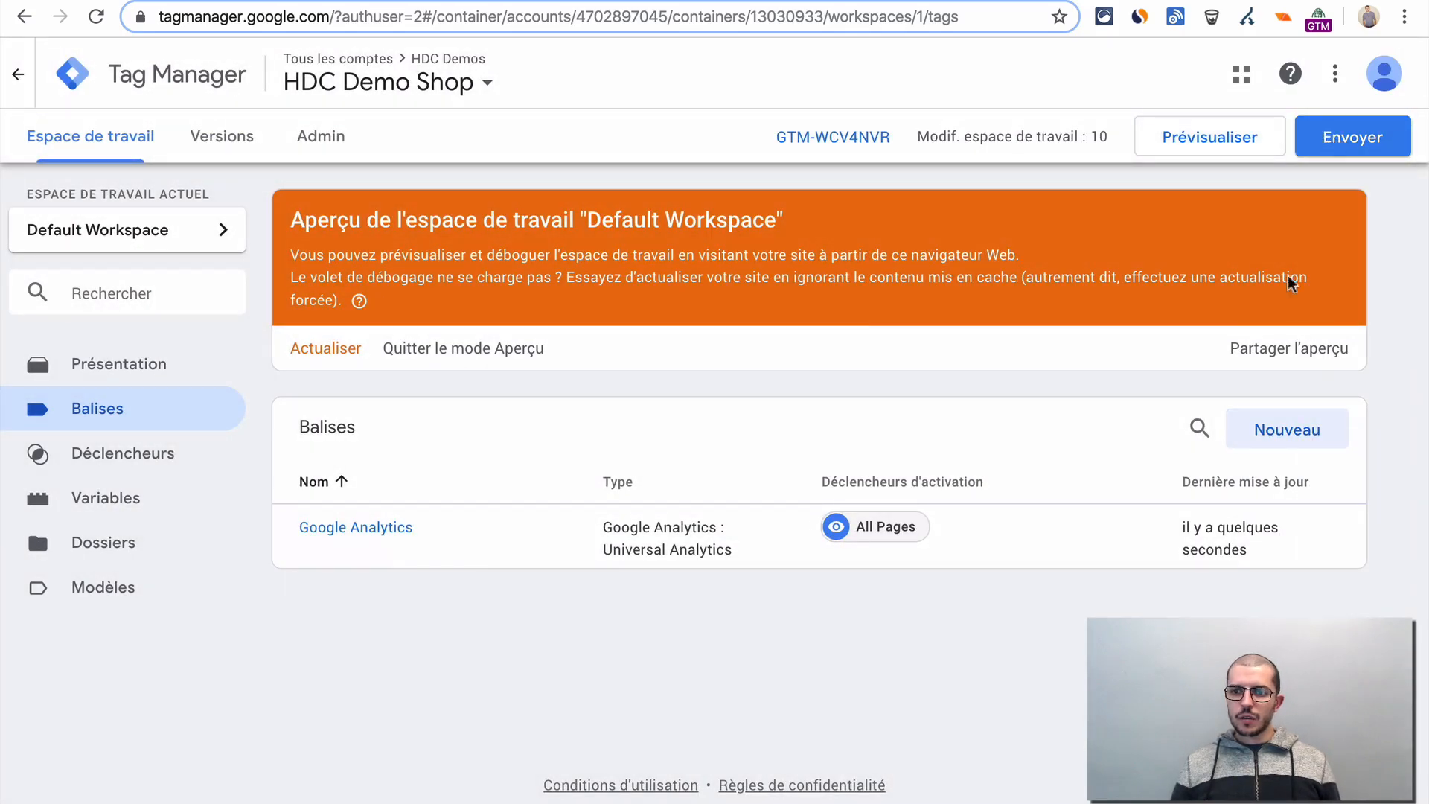
# - Create a new tag and name it "Ajout au panier"
pyautogui.click(1276, 439)
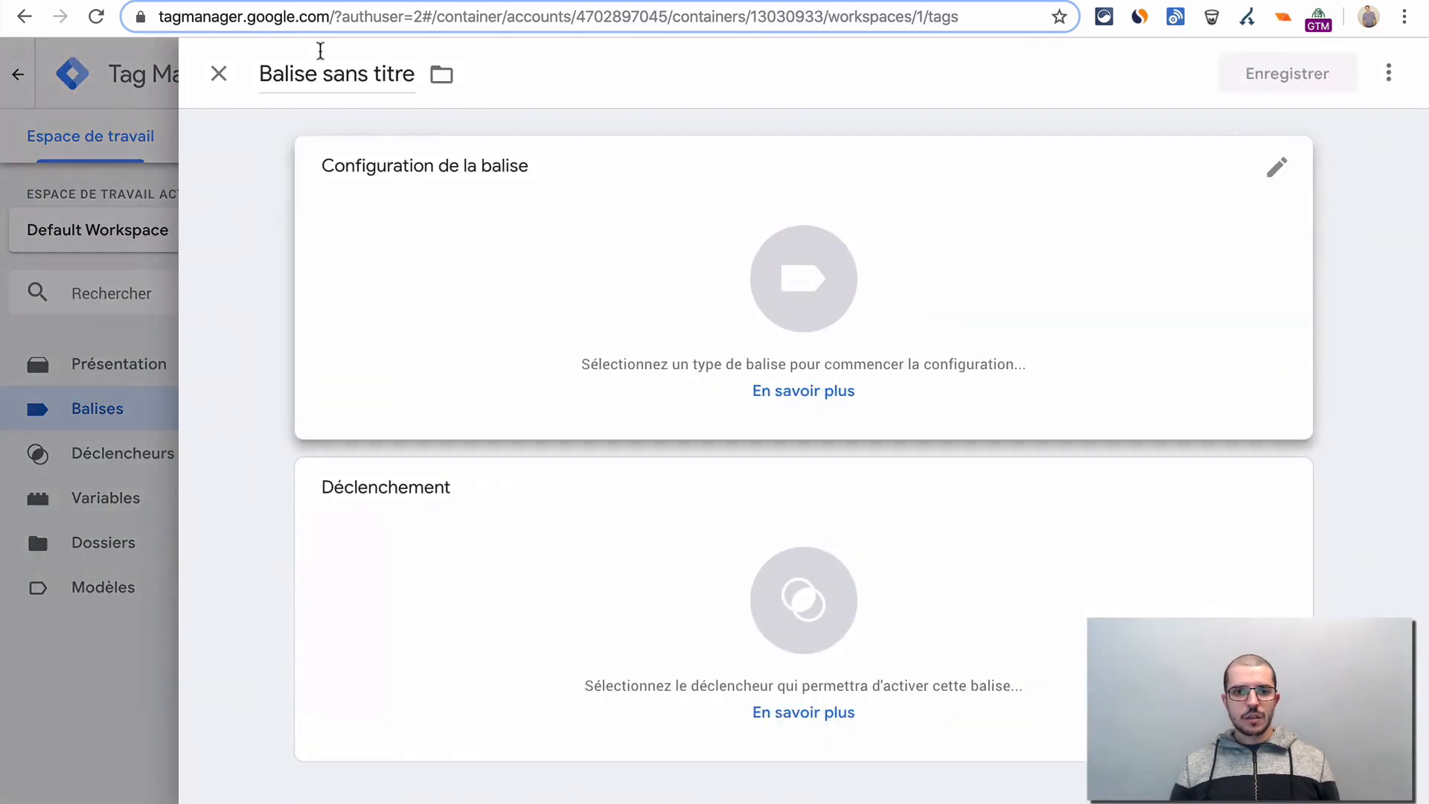
pyautogui.click(288, 75)
pyautogui.tripleClick(288, 74)
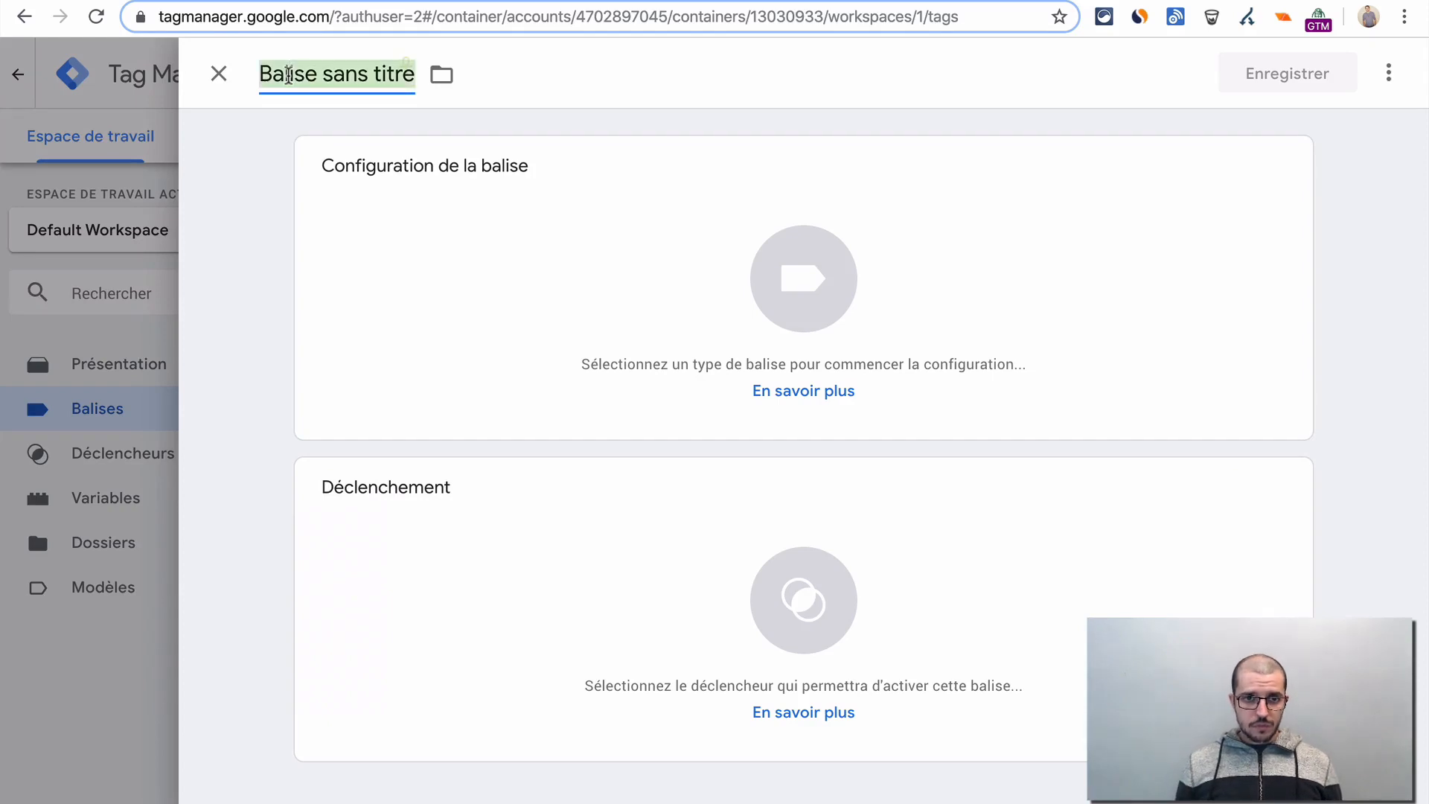
pyautogui.write('Ajout au panier')
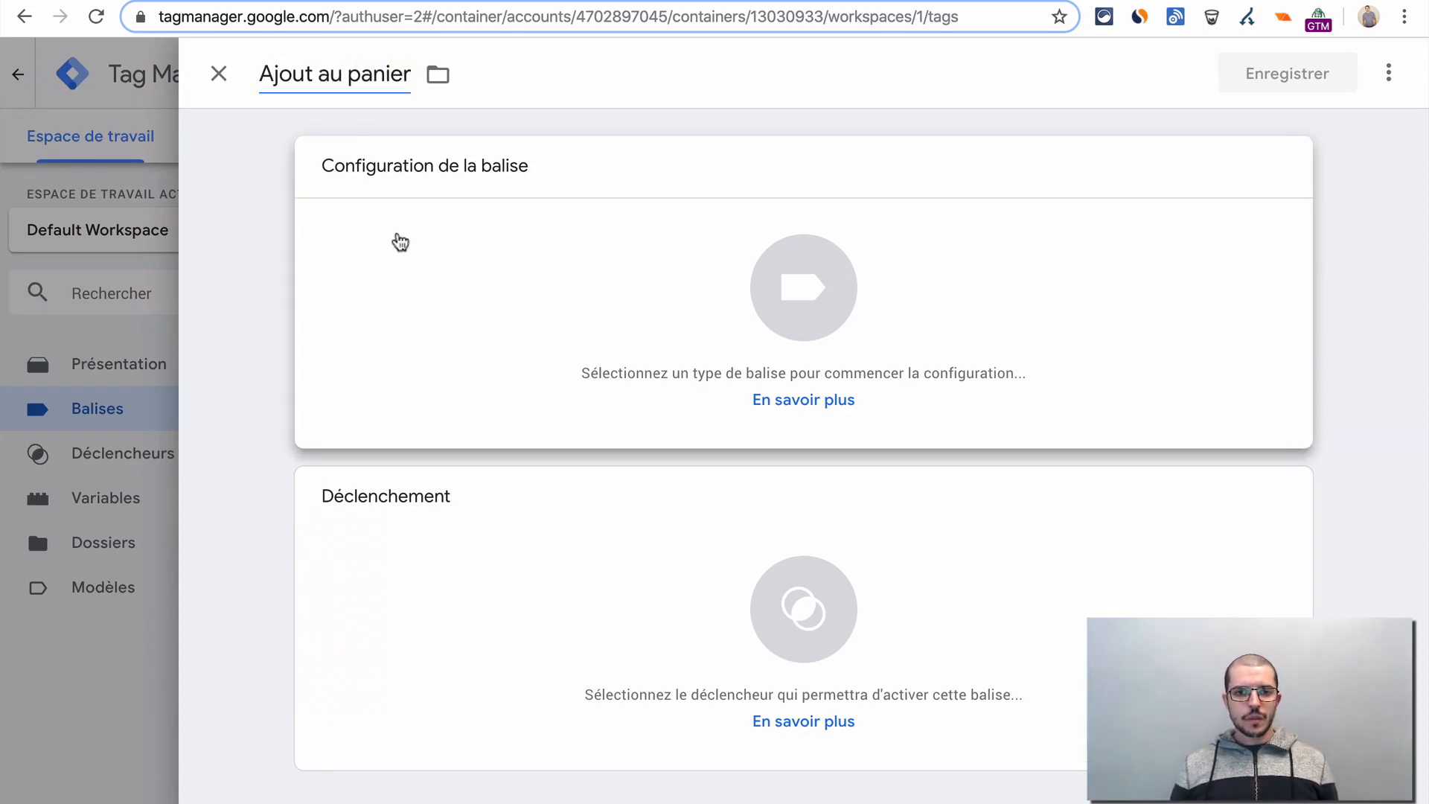
# - Set the new tag's type to Google Analytics : Universal Analytics with Événement as its tracking type
pyautogui.click(421, 239)
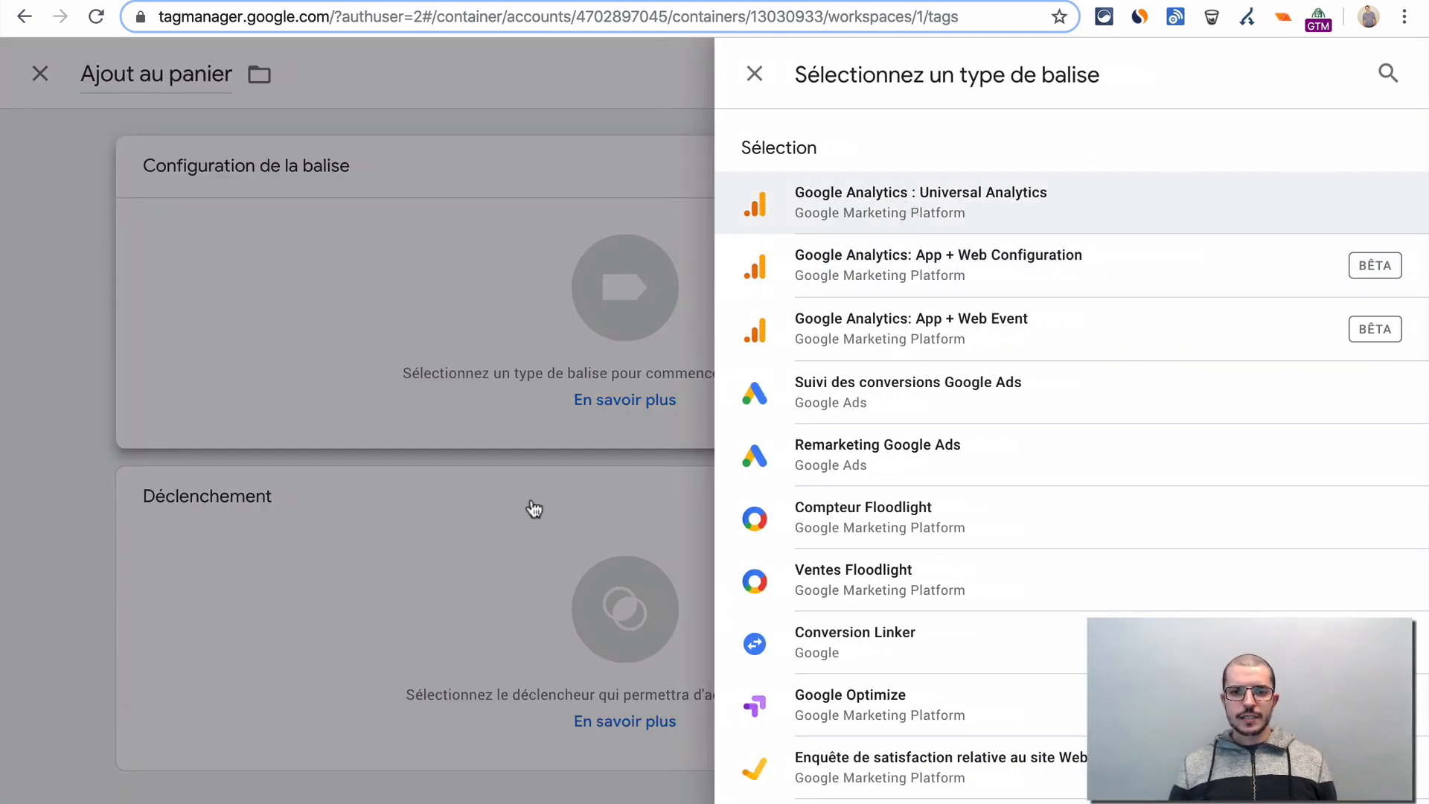
pyautogui.click(878, 205)
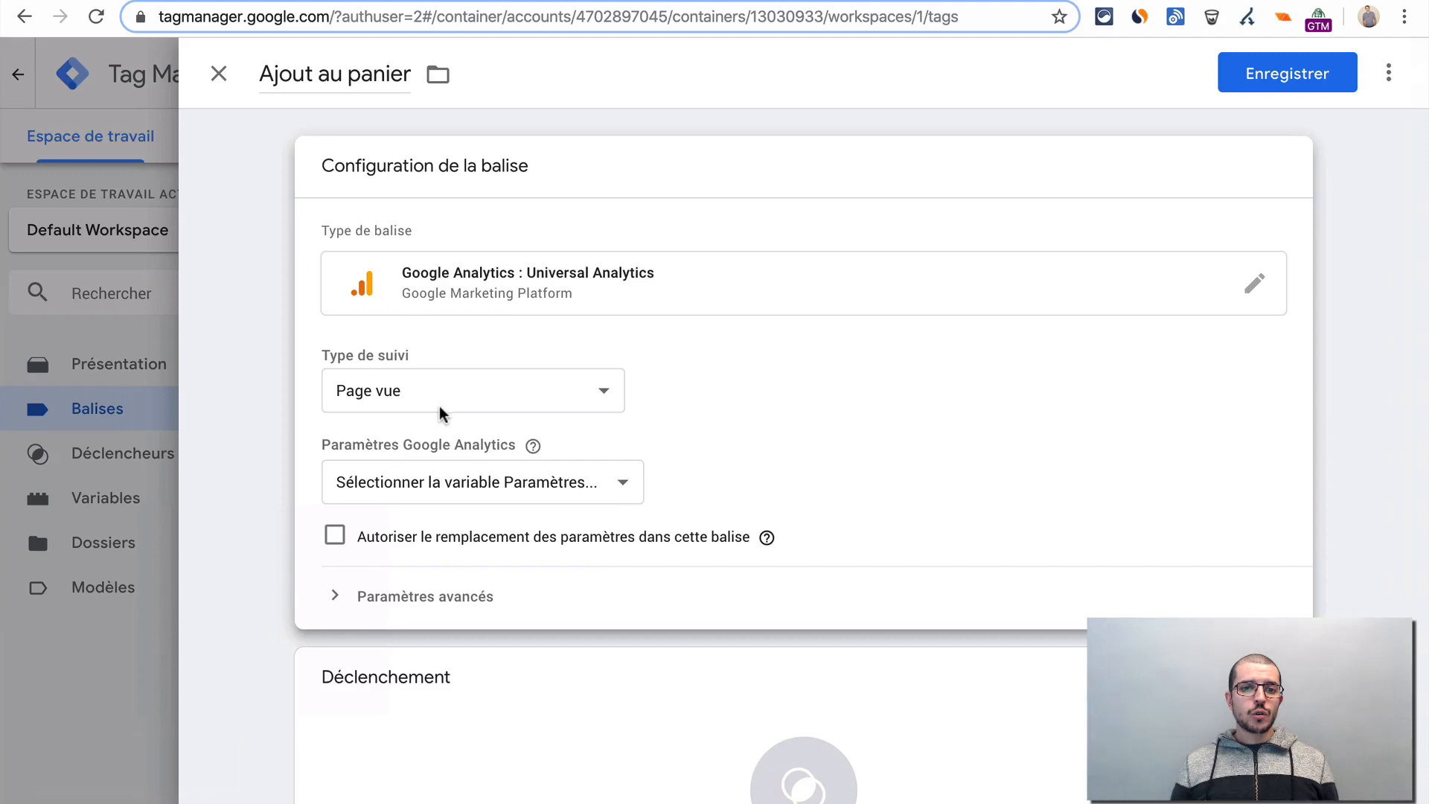
pyautogui.click(448, 394)
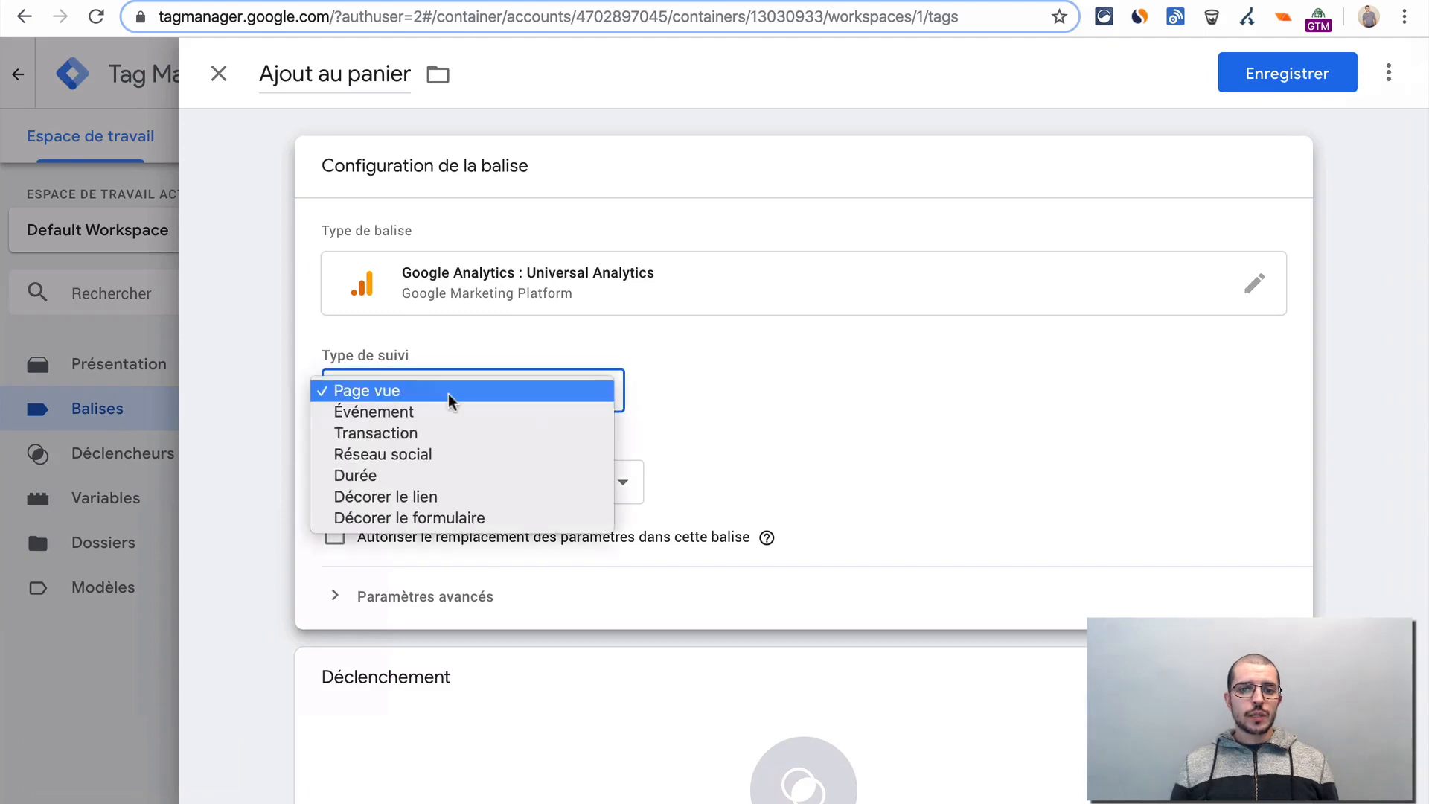
pyautogui.click(481, 411)
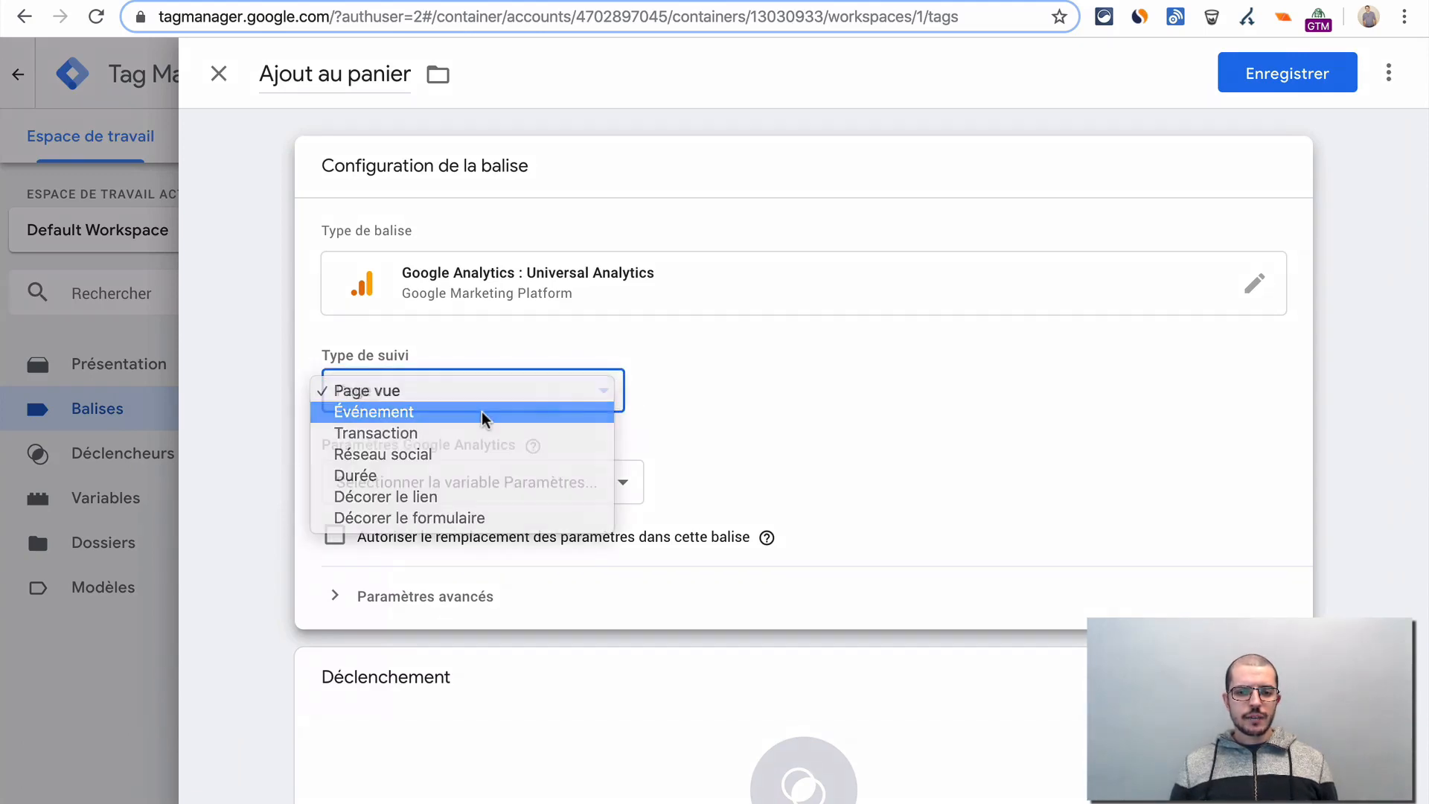
pyautogui.click(780, 408)
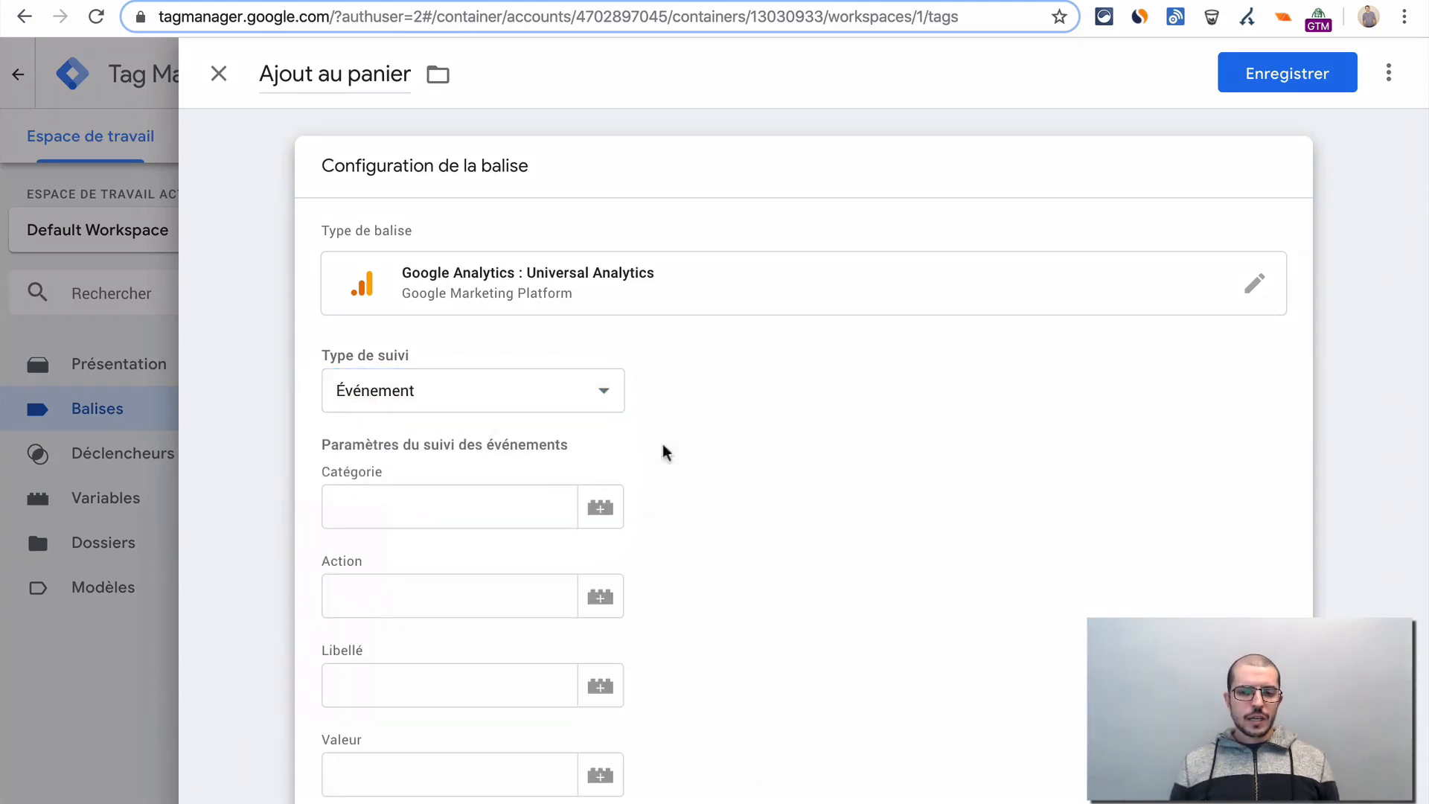
# - Set the event's category to "eCommerce" and its action to "Ajout au panier"
pyautogui.click(462, 521)
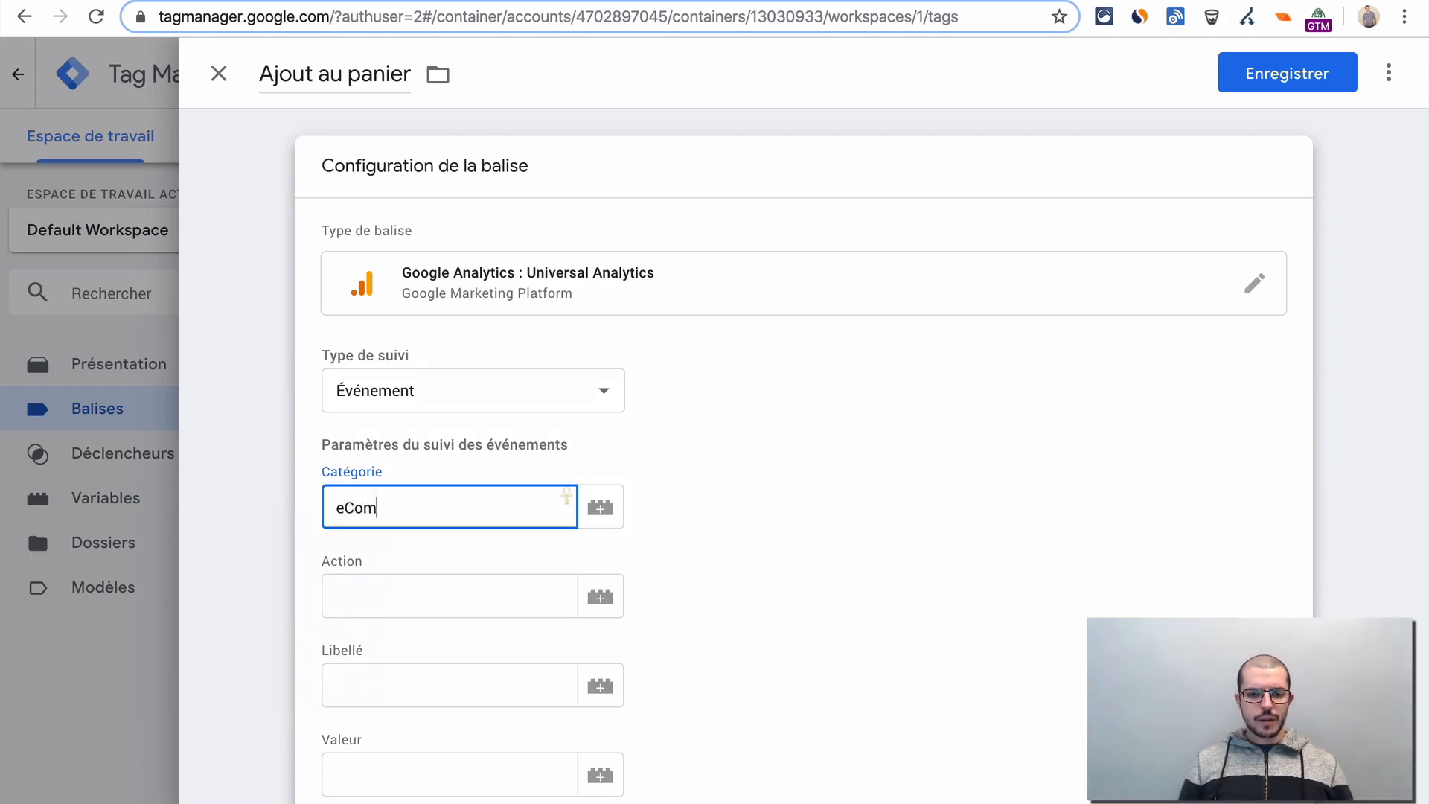
pyautogui.press('Tab')
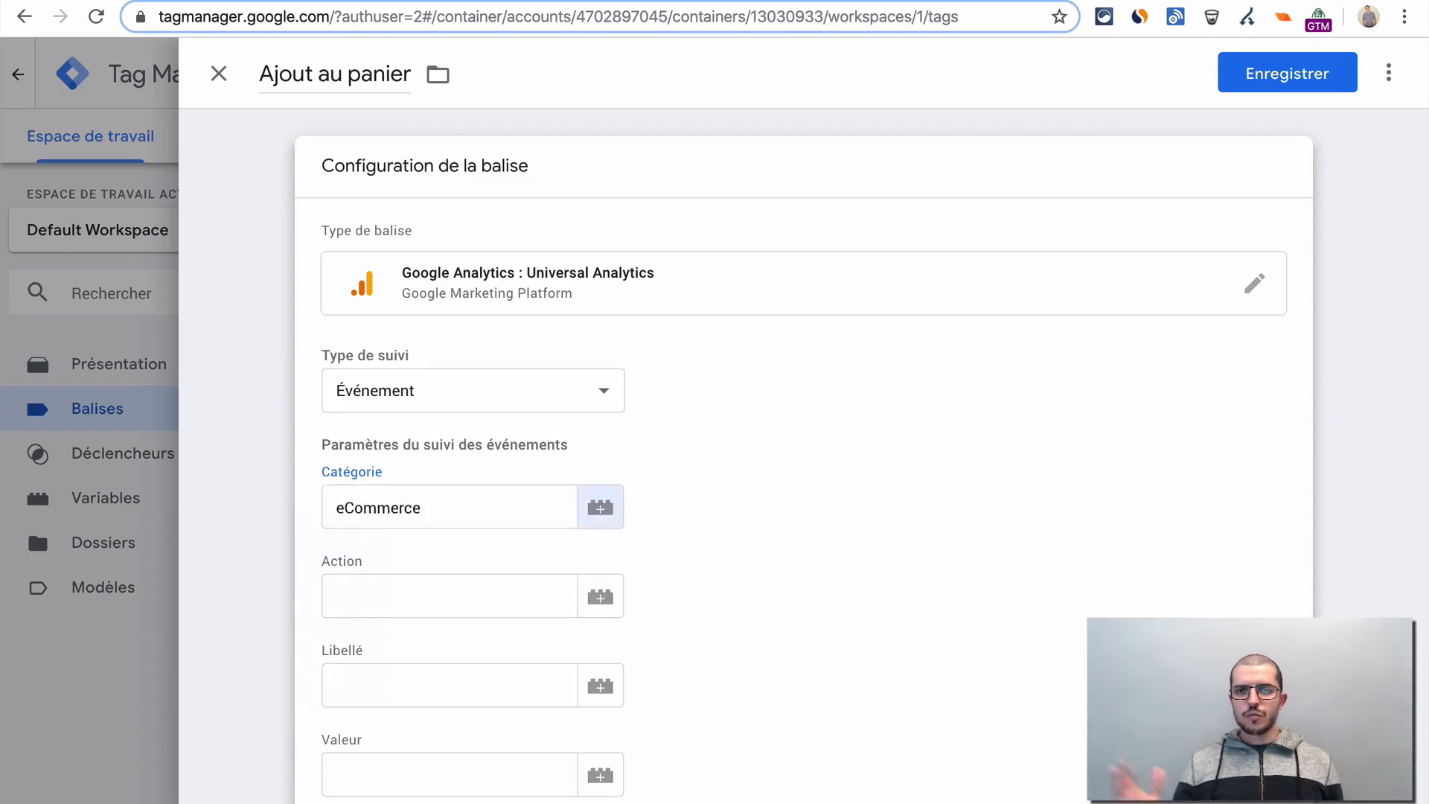
pyautogui.click(567, 585)
pyautogui.scroll(-1, 804, 446)
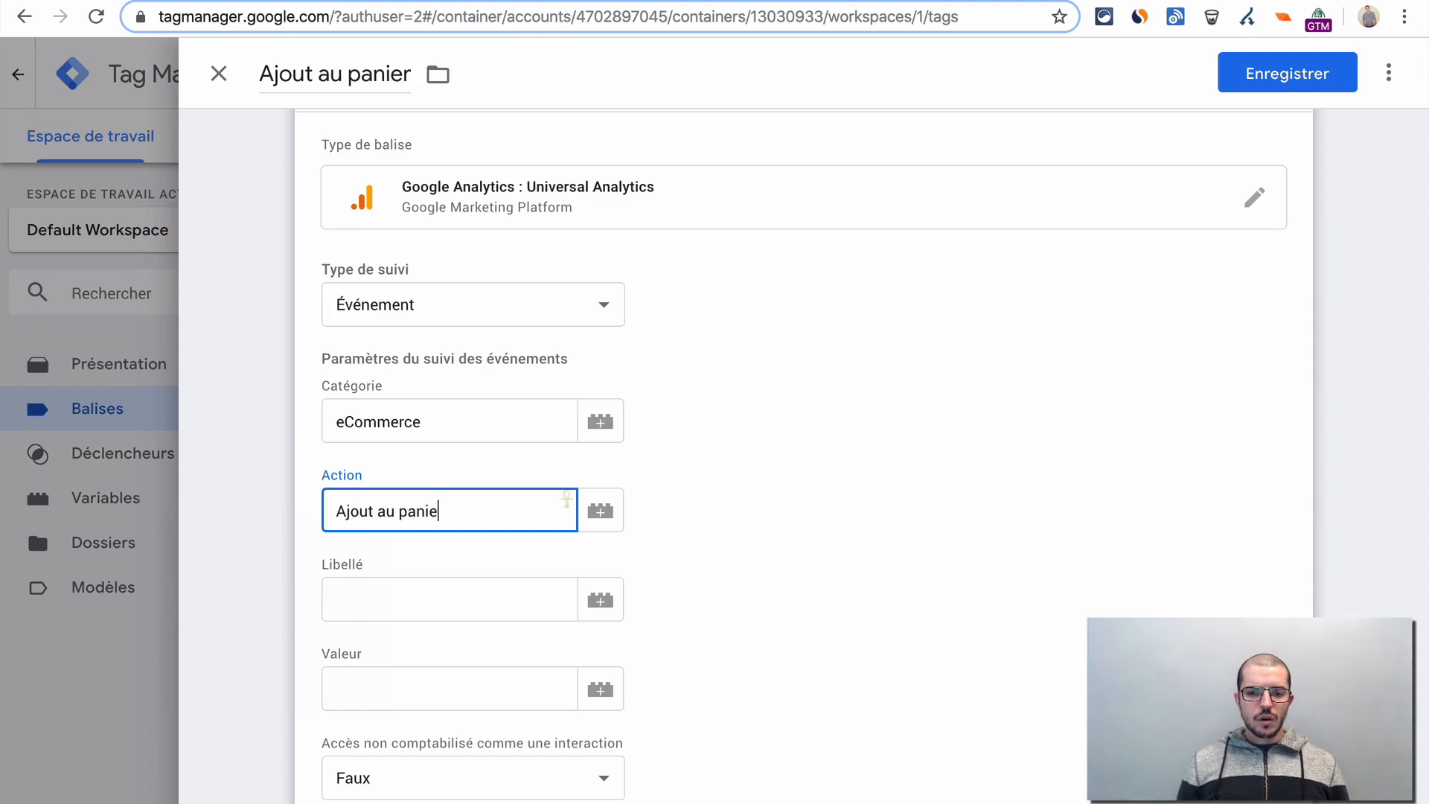
pyautogui.press('Tab')
pyautogui.press('Tab')
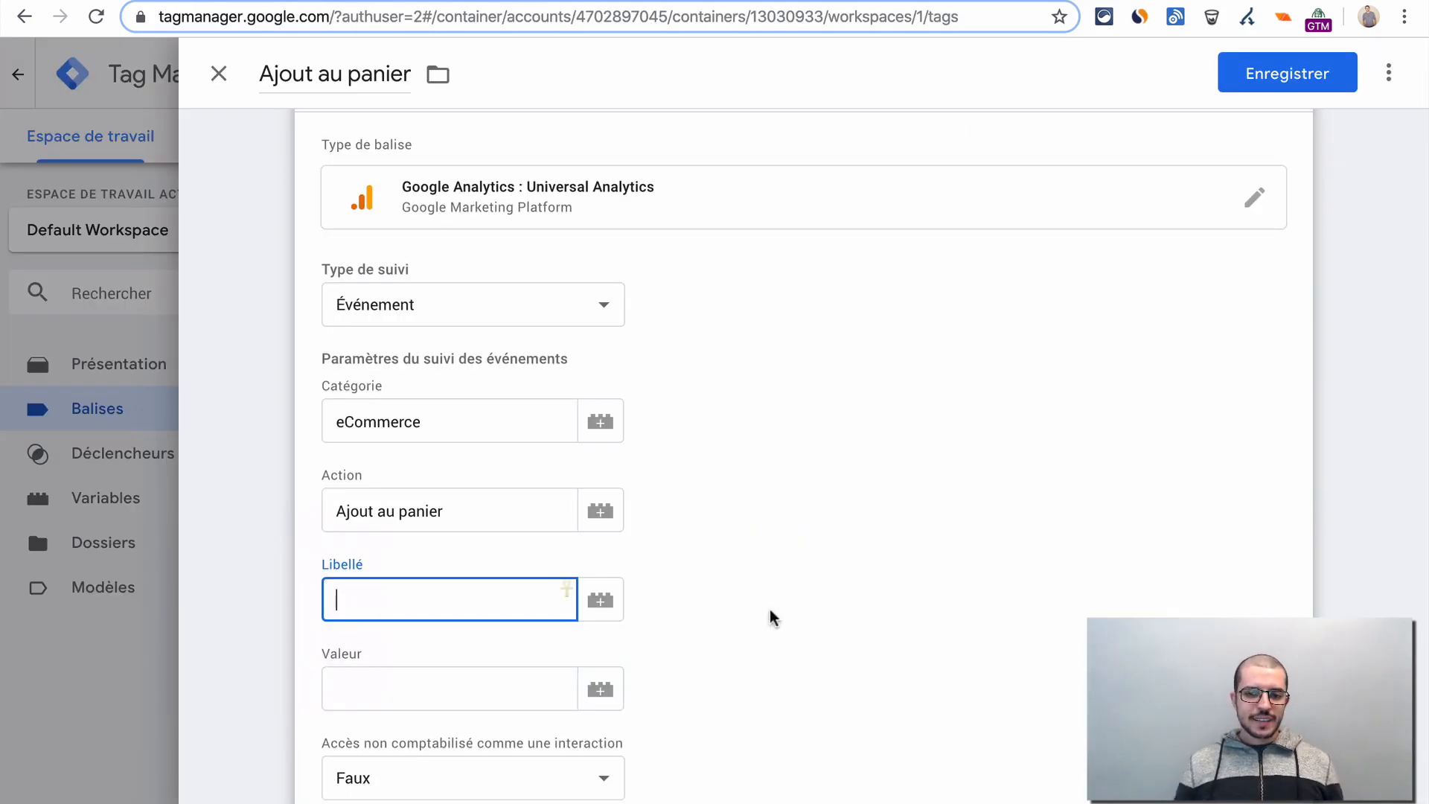
pyautogui.click(770, 610)
pyautogui.scroll(-2, 770, 610)
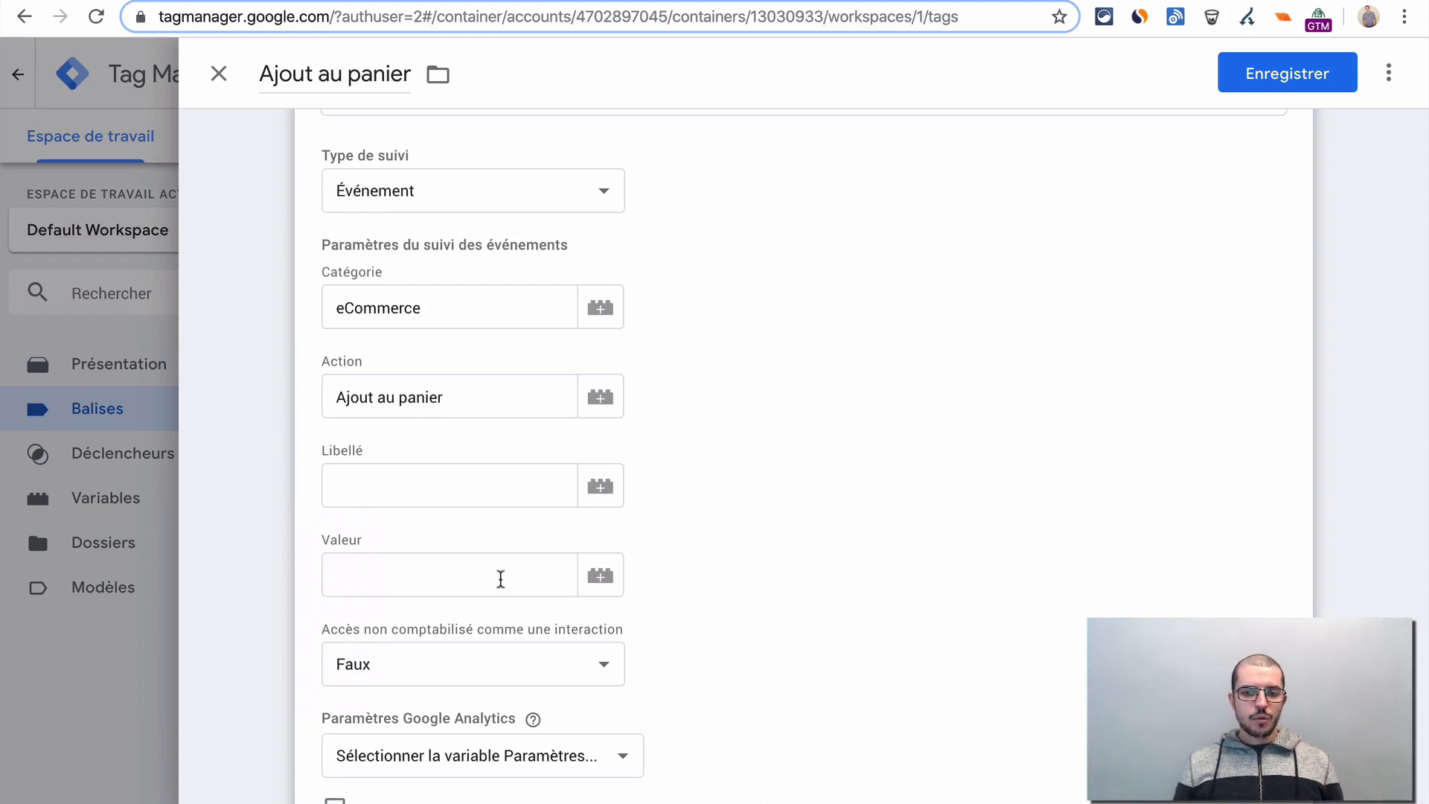
pyautogui.scroll(3, 872, 398)
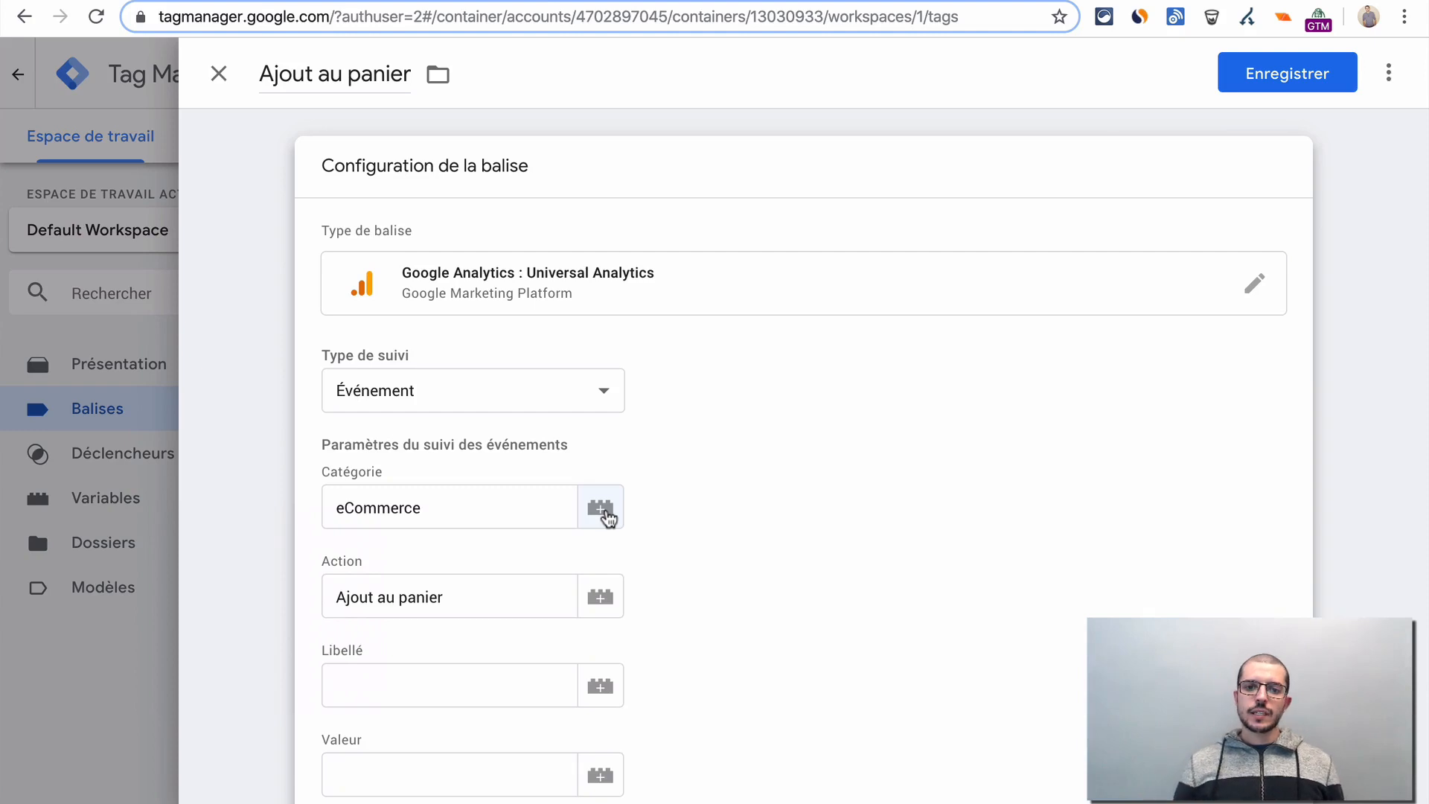
# - Try to save the tag without a trigger, and assign the "Ajout au panier" click trigger to it
pyautogui.click(1280, 89)
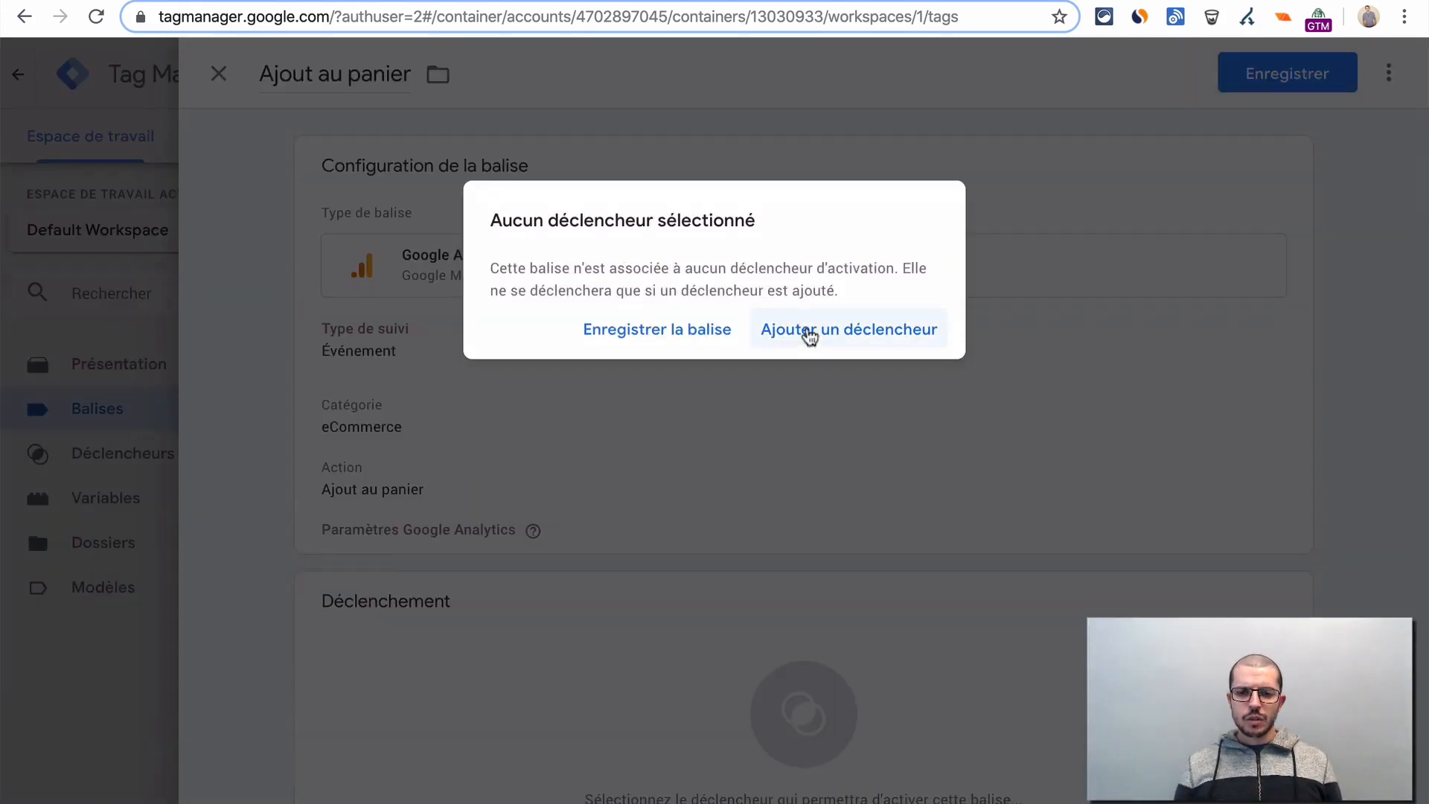
pyautogui.click(614, 340)
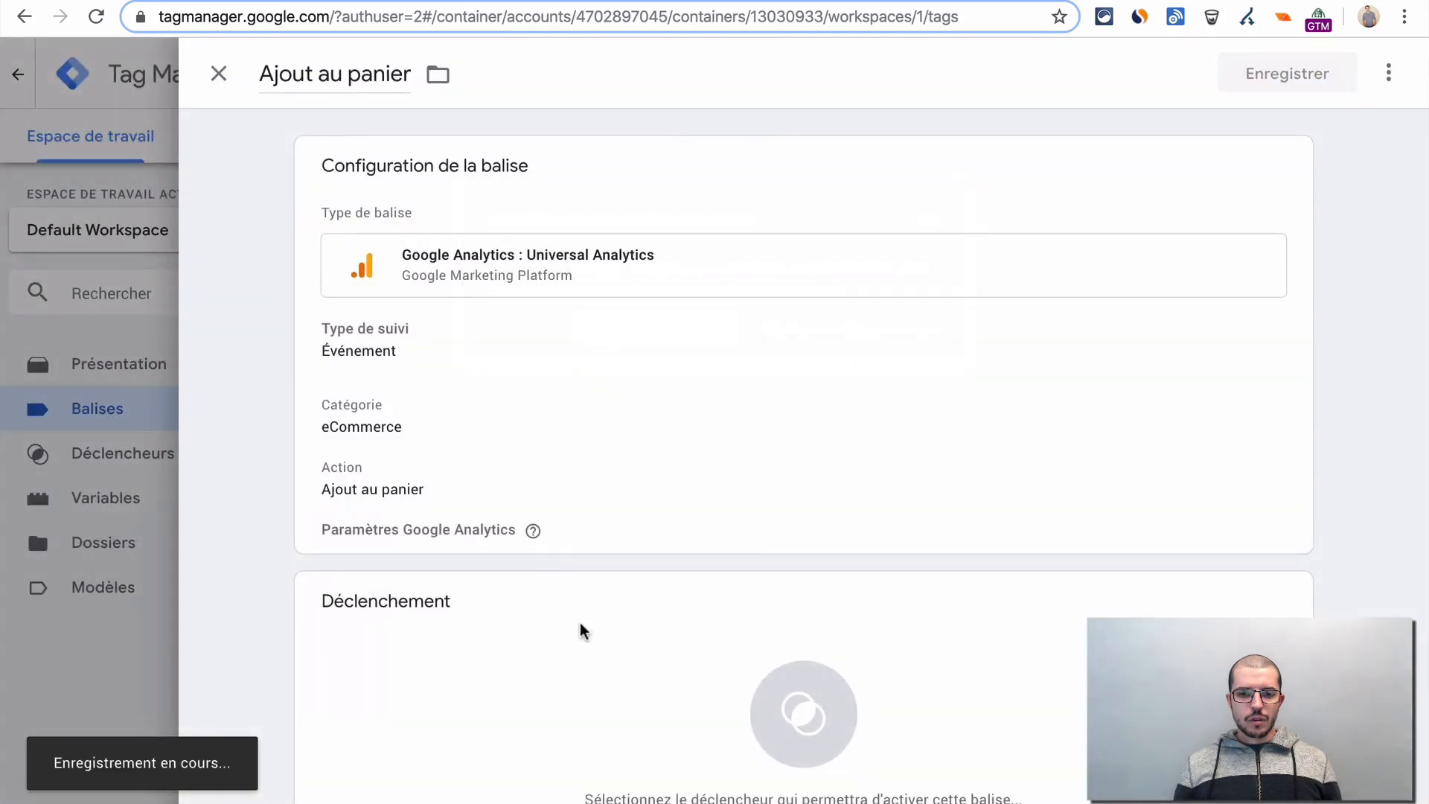
pyautogui.scroll(-10, 825, 647)
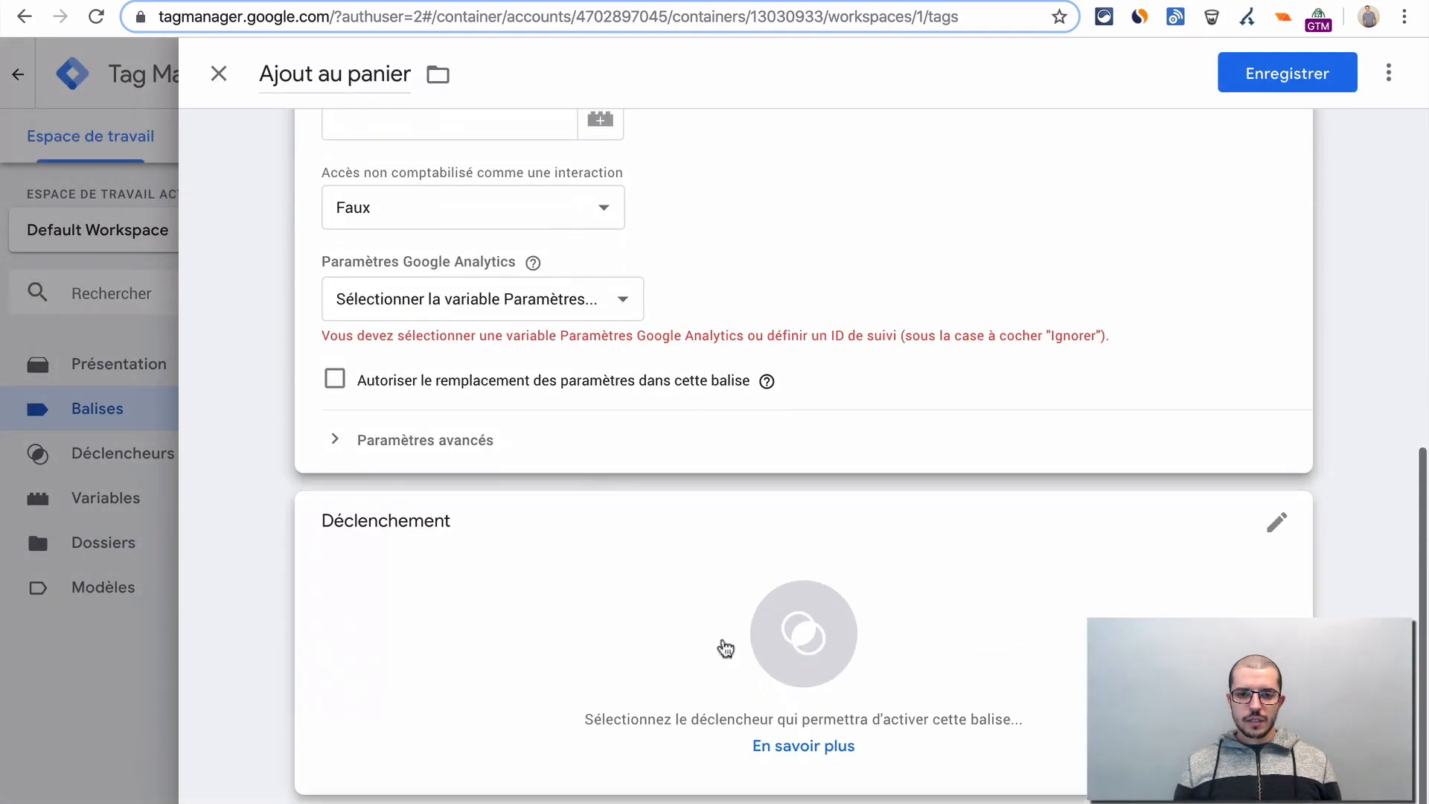
pyautogui.click(578, 651)
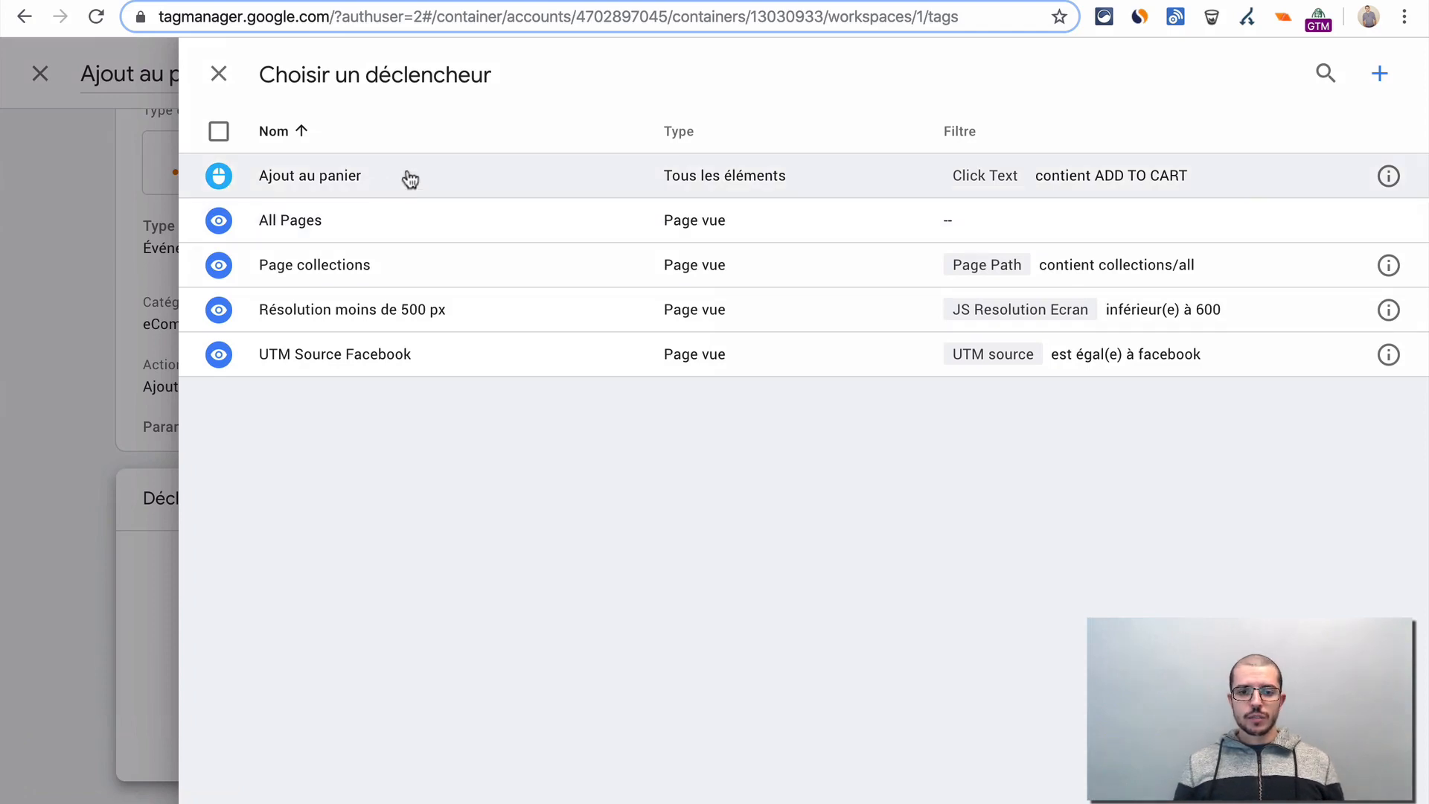
pyautogui.click(410, 179)
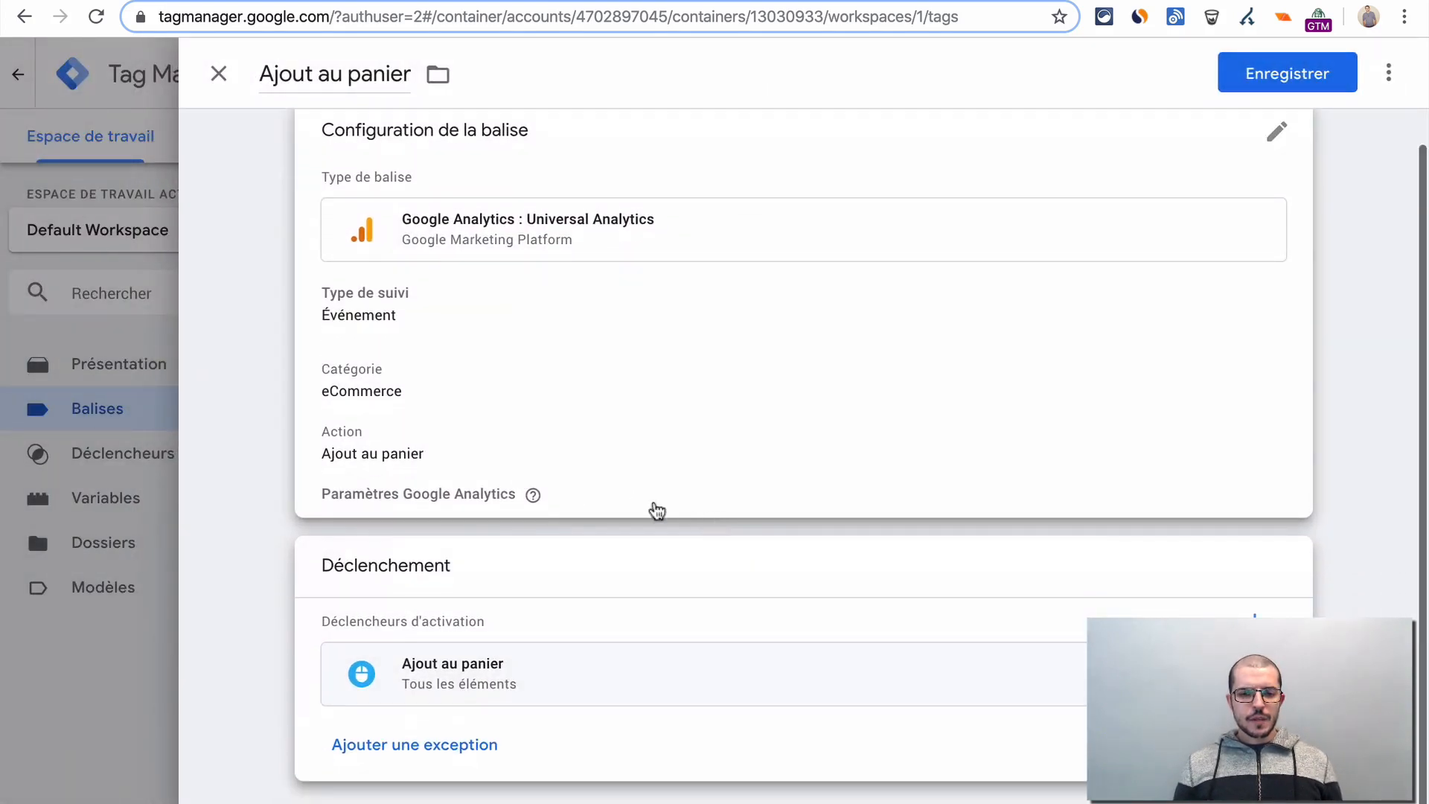
# - Set the "Ajout au panier" tag's Google Analytics settings variable to {{Analytics ID}} and save the tag
pyautogui.click(753, 425)
pyautogui.scroll(-6, 742, 579)
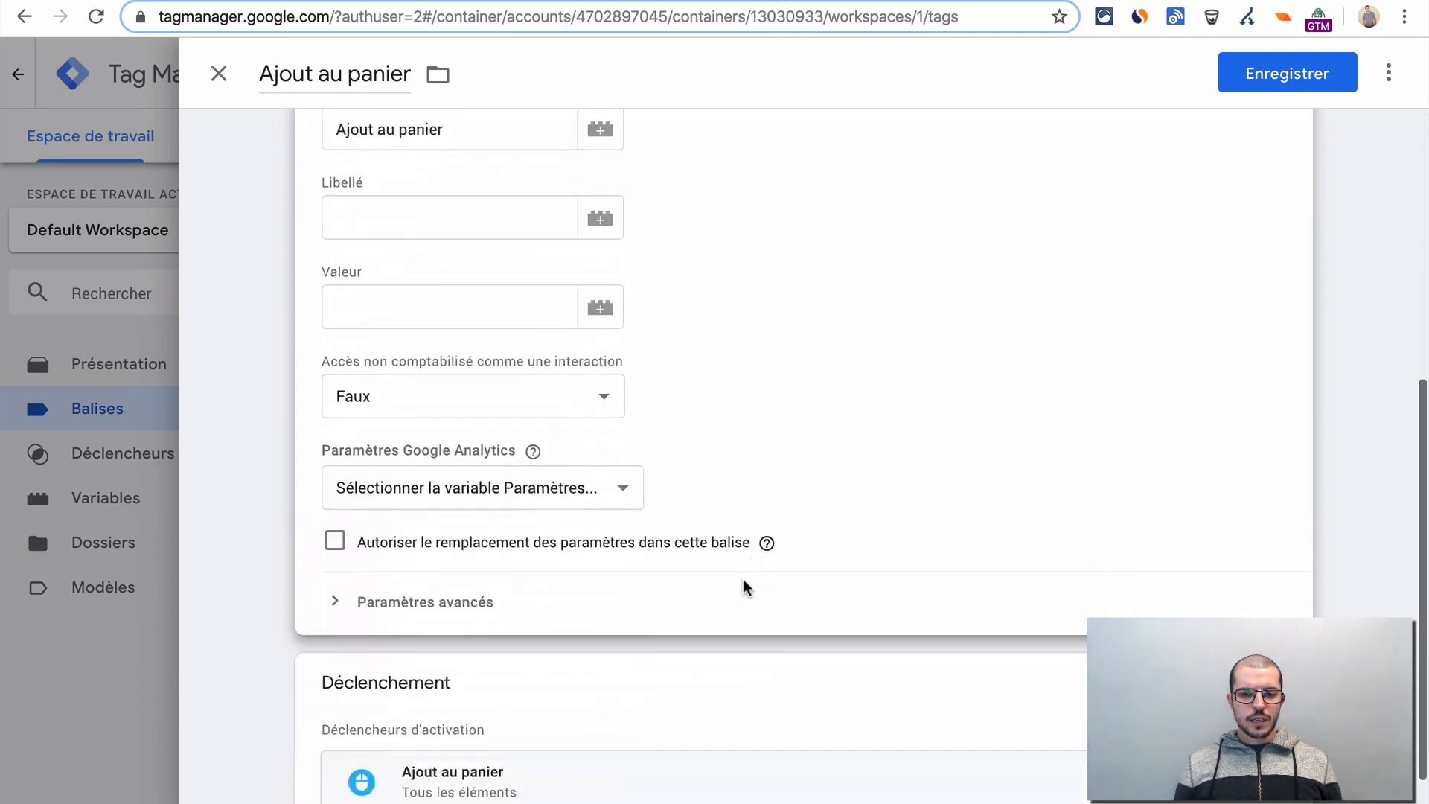
pyautogui.scroll(-2, 742, 578)
pyautogui.click(451, 414)
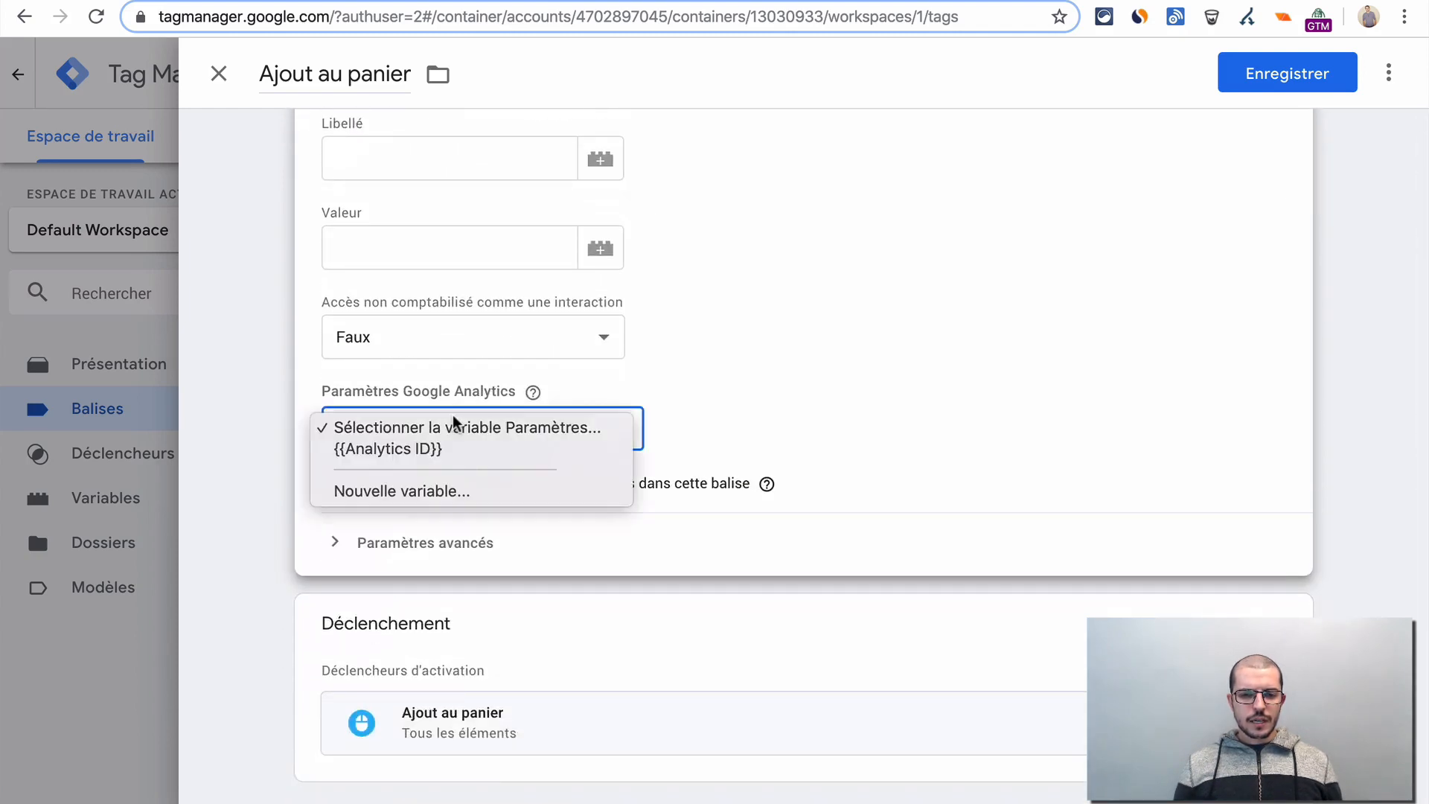
pyautogui.click(405, 450)
pyautogui.scroll(2, 908, 608)
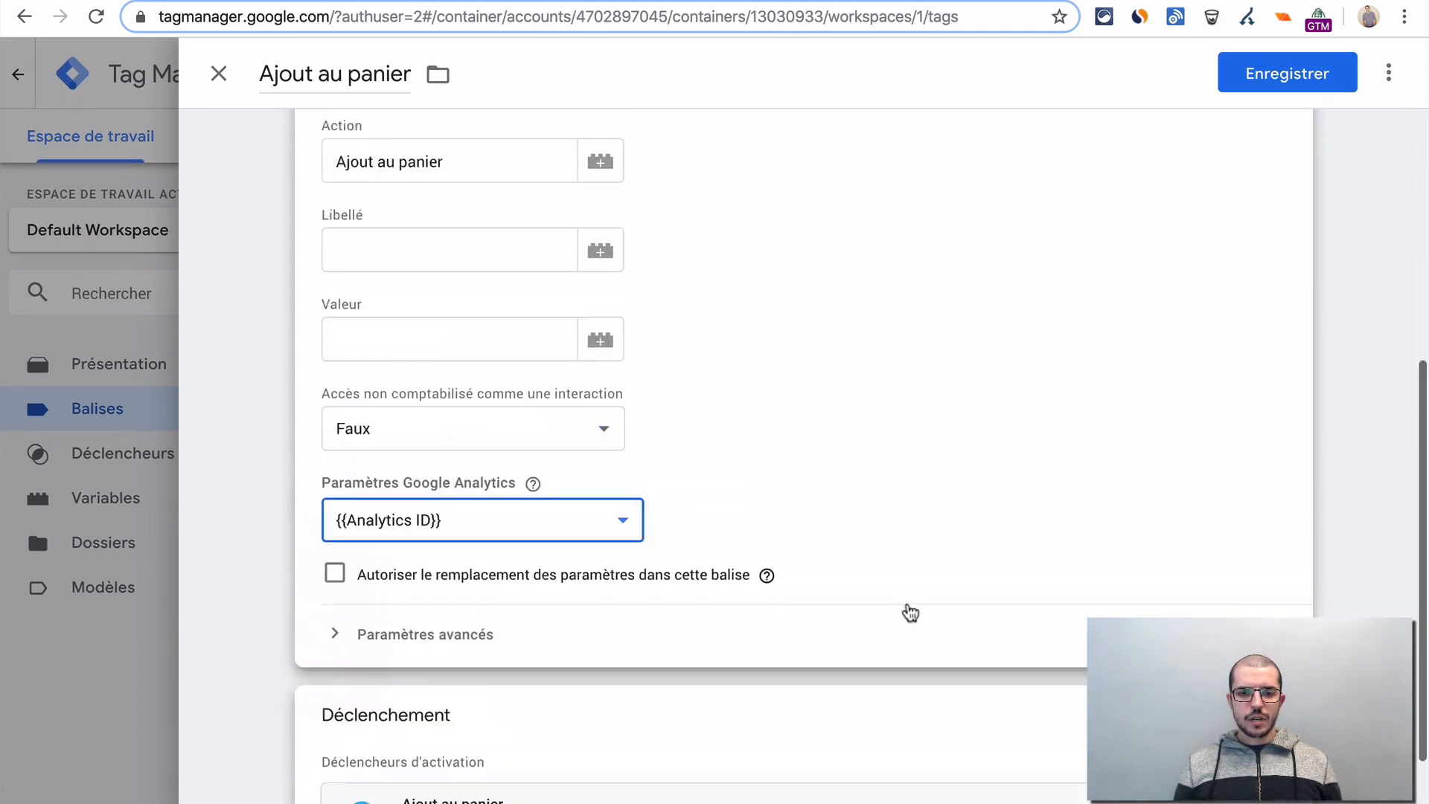
pyautogui.scroll(5, 908, 611)
pyautogui.click(1298, 79)
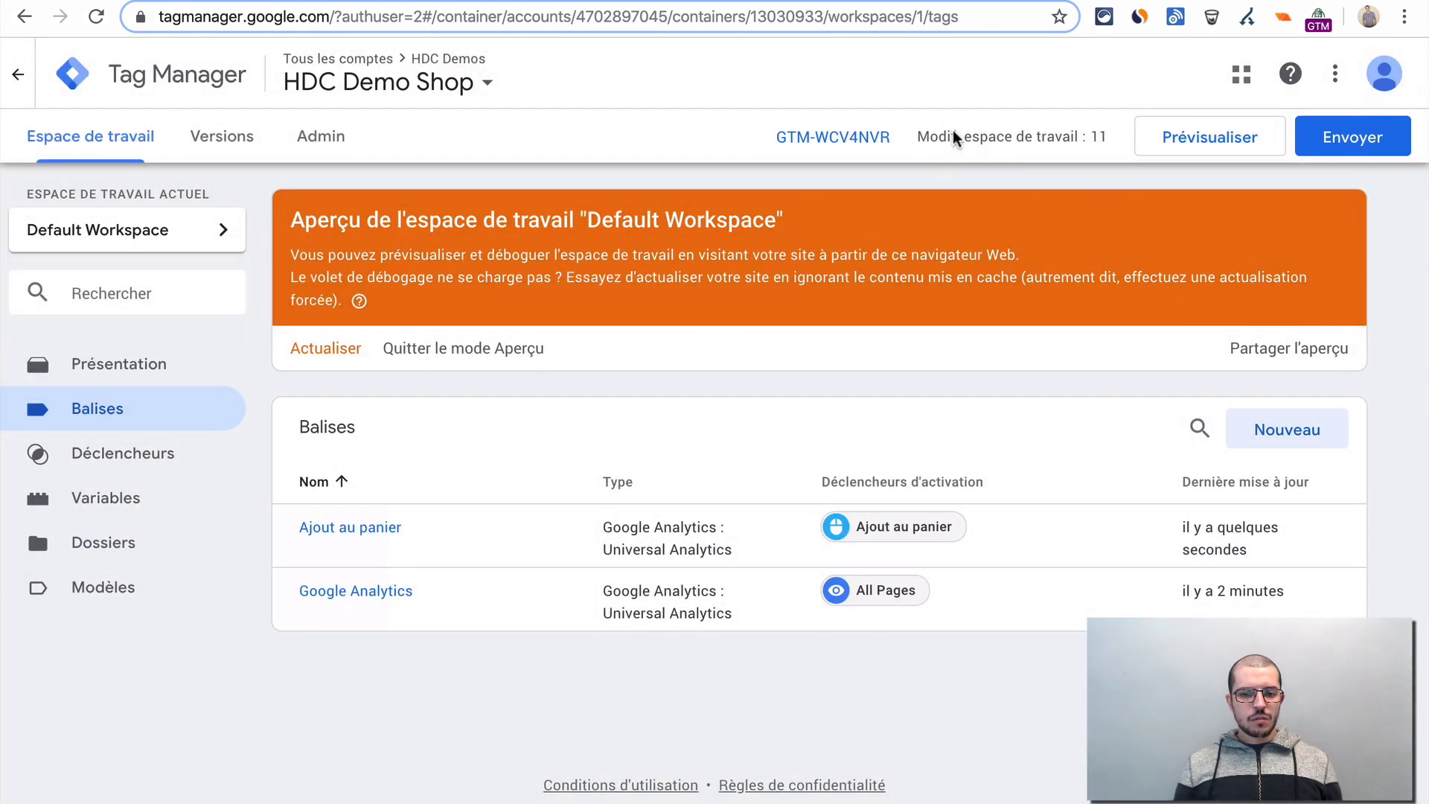
# - Refresh the workspace preview, and test adding the Unicorn T-shirt to the cart on the reloaded store page, checking the fired tags
pyautogui.click(316, 347)
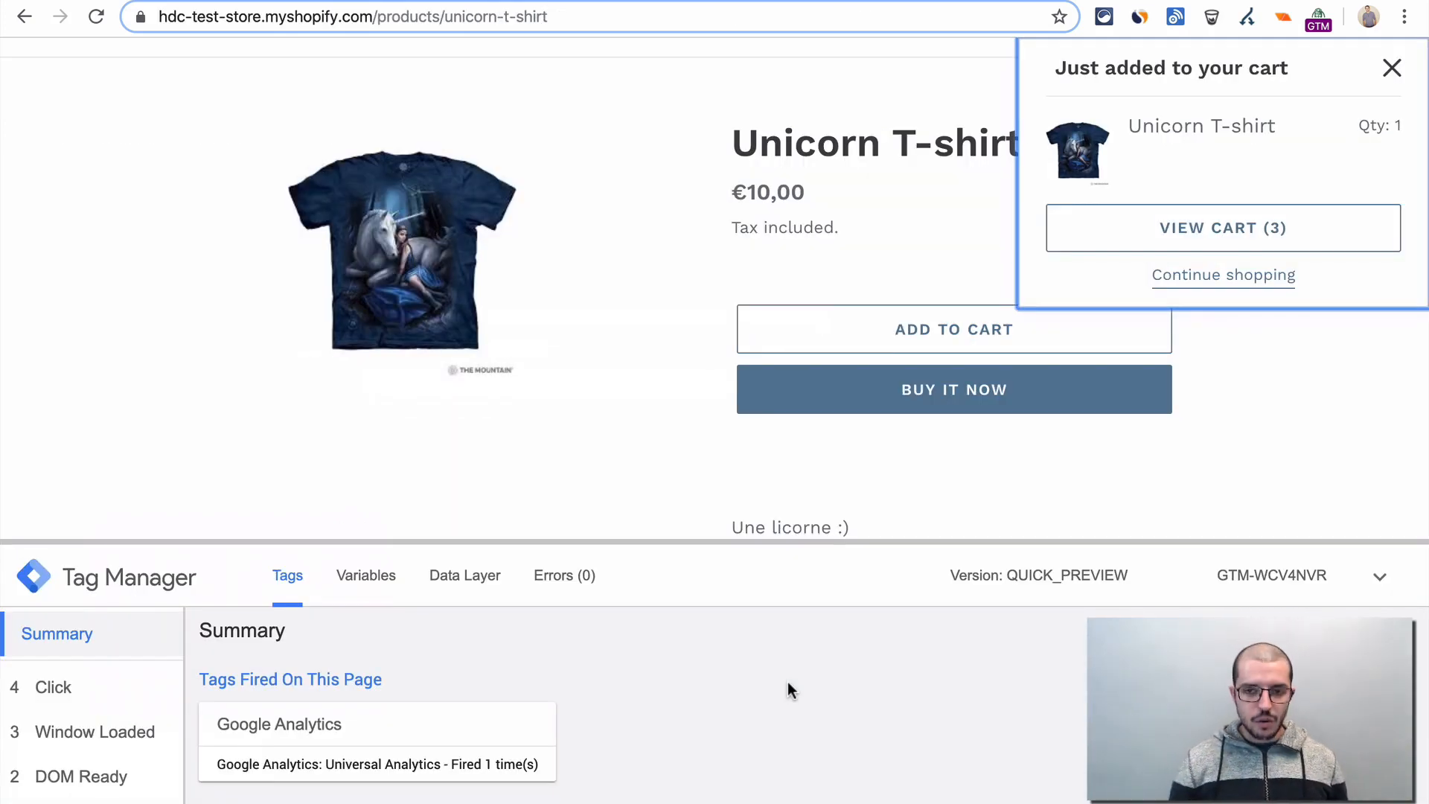
pyautogui.press('super+r')
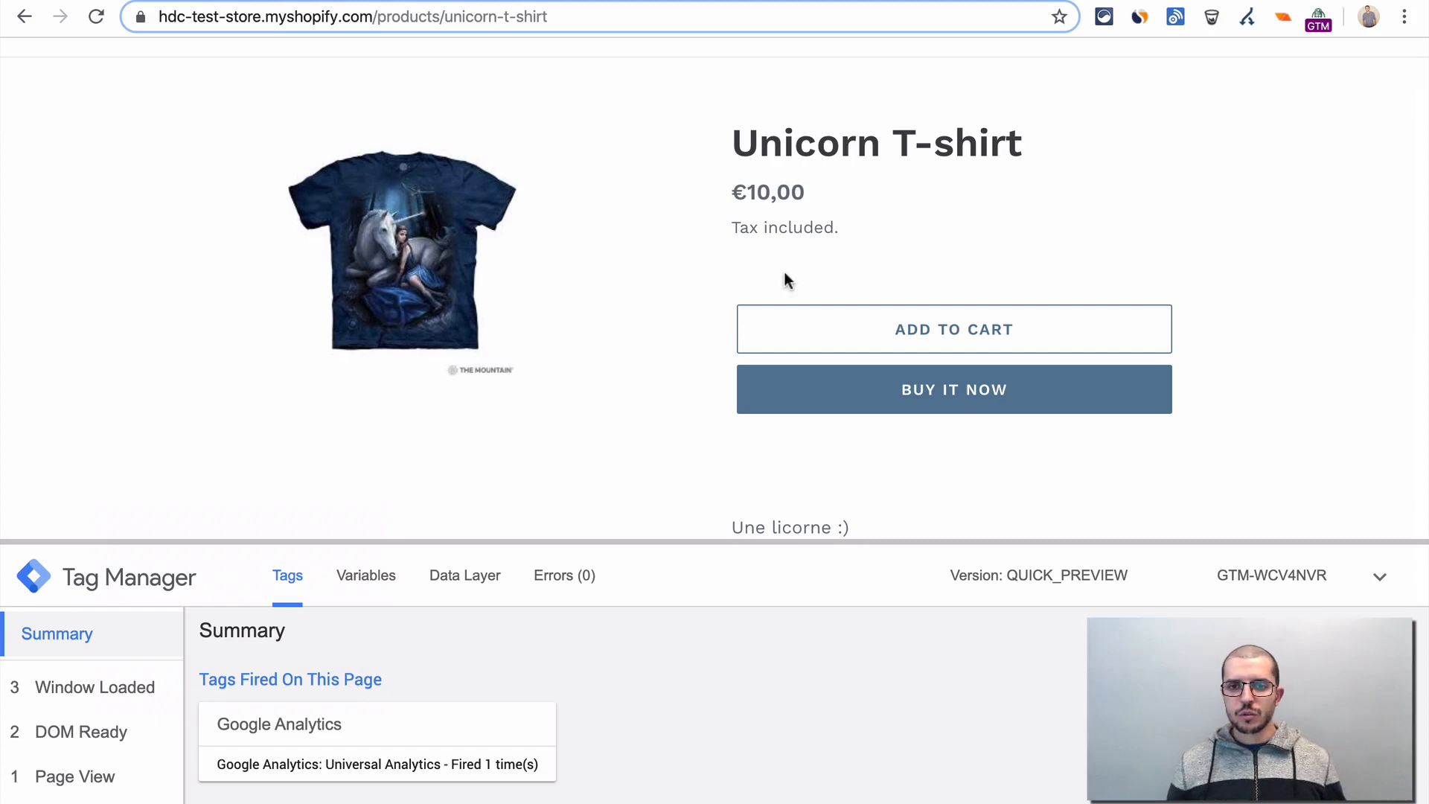
pyautogui.click(952, 341)
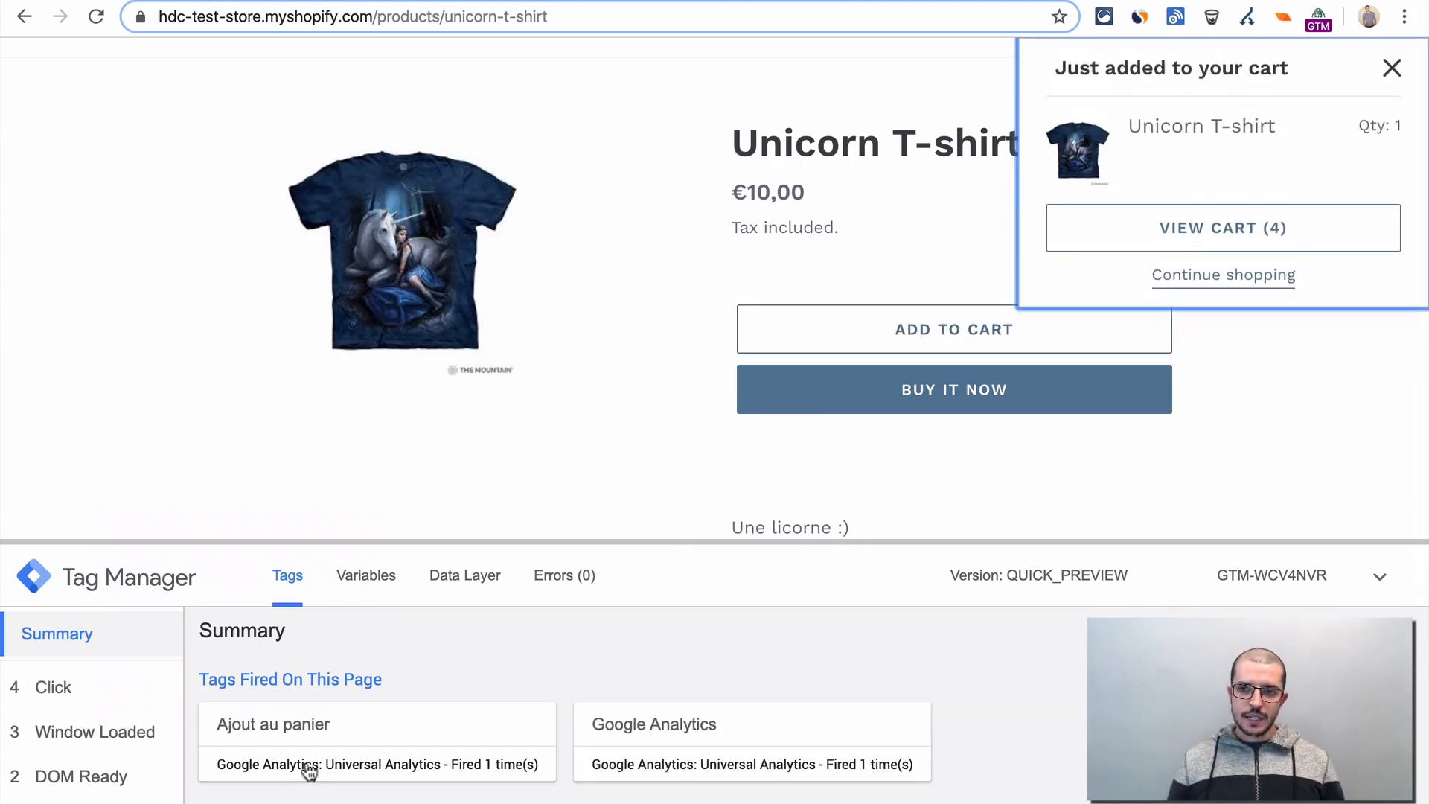
pyautogui.scroll(-2, 544, 684)
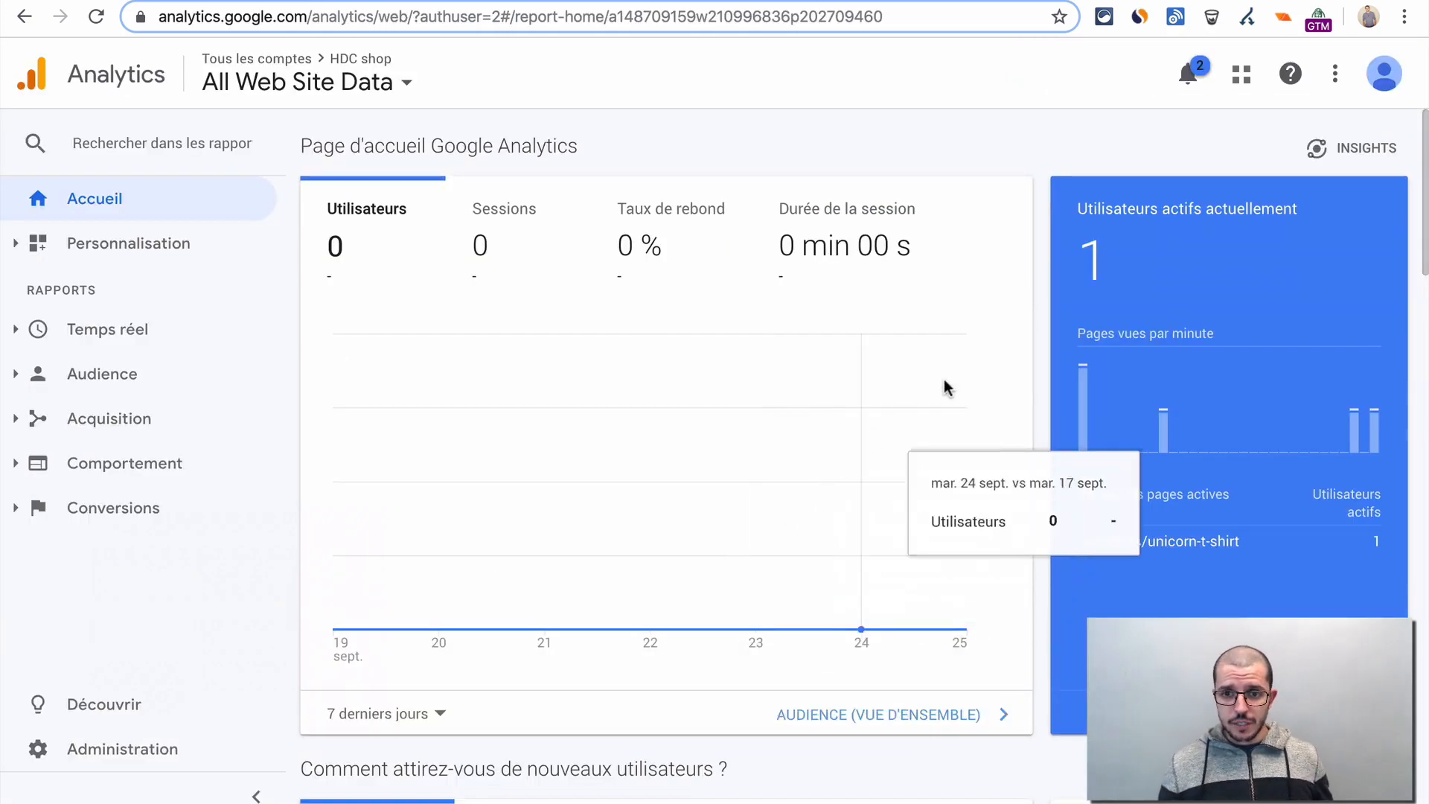
# - In Google Analytics, view the real-time events report and narrow it to the eCommerce event category
pyautogui.click(21, 341)
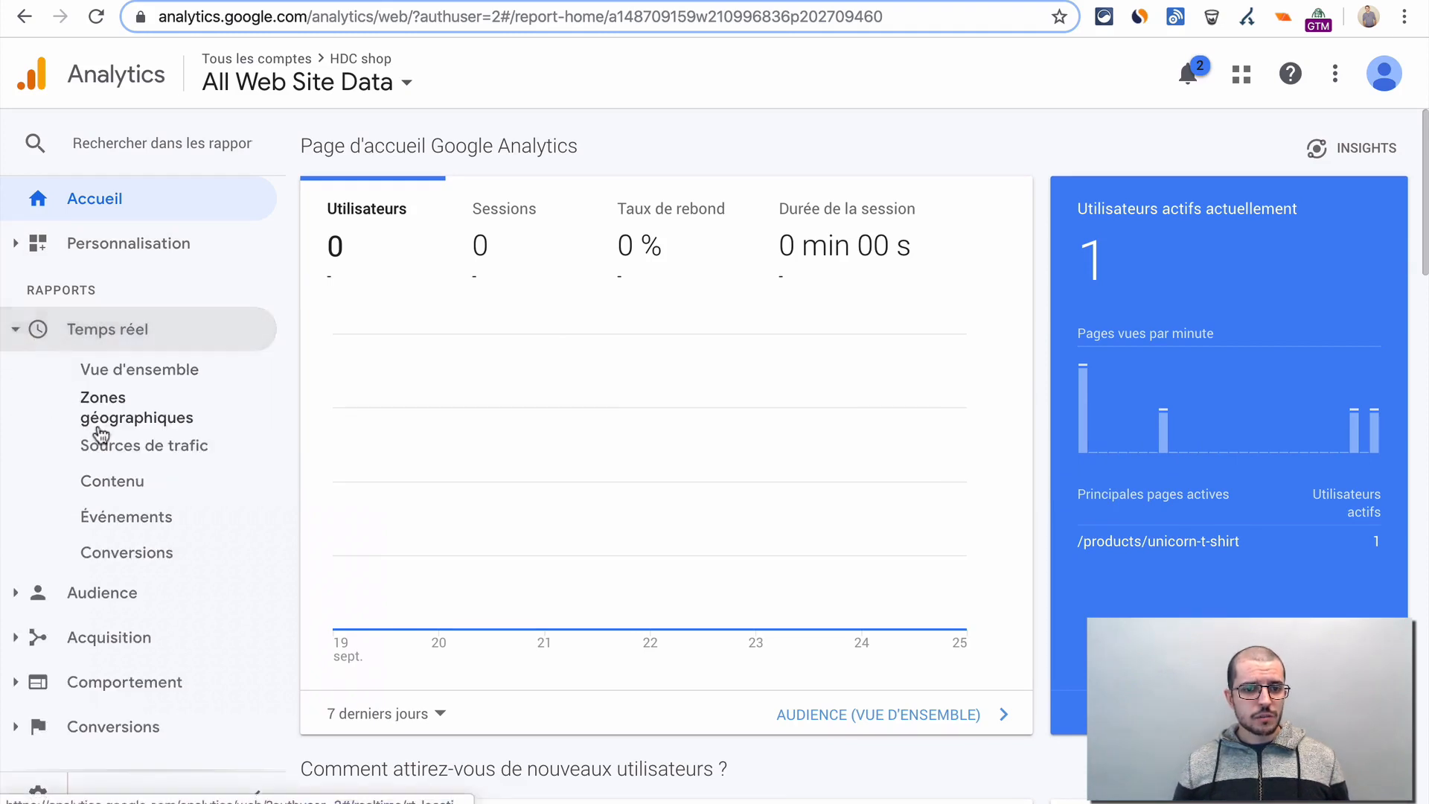
pyautogui.click(145, 521)
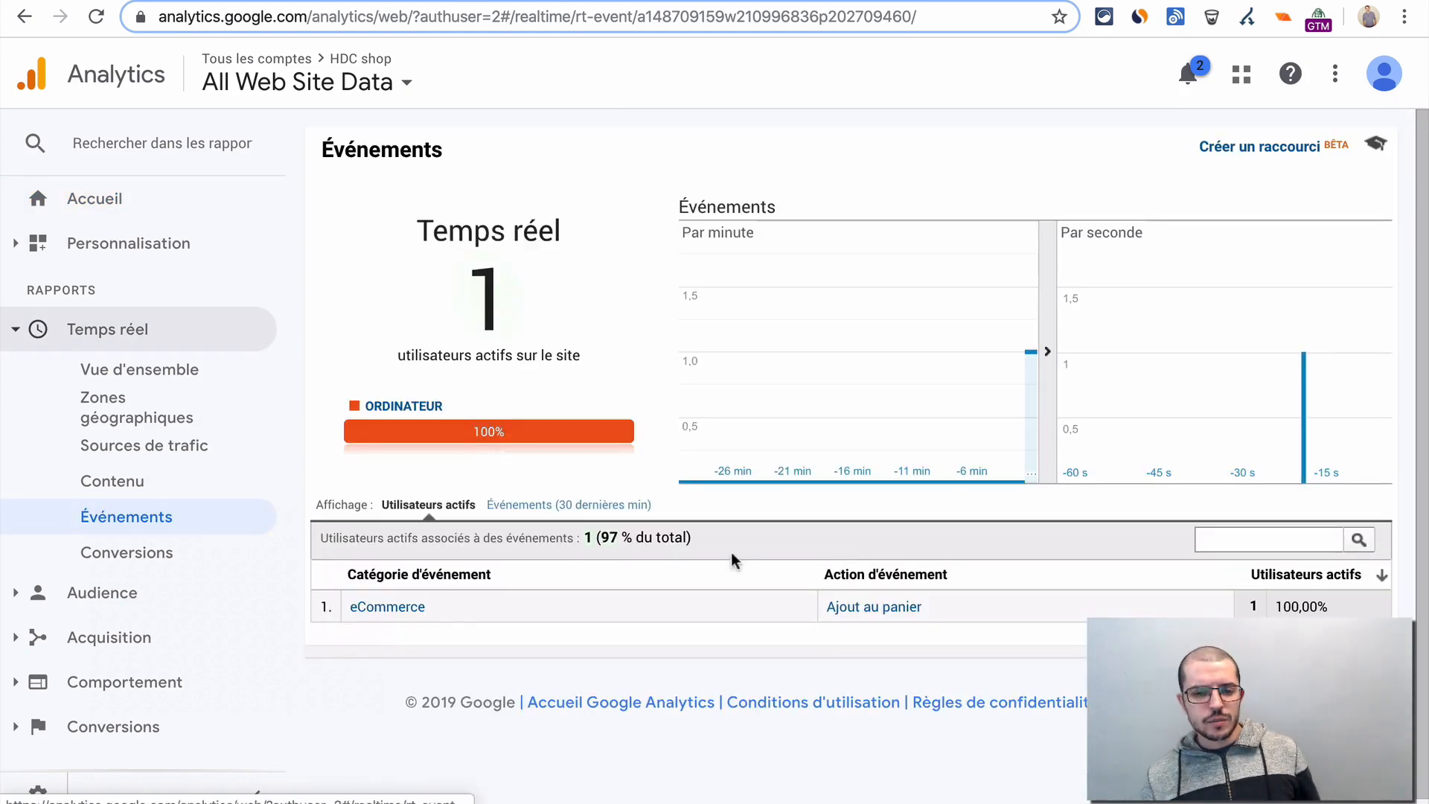
pyautogui.click(391, 610)
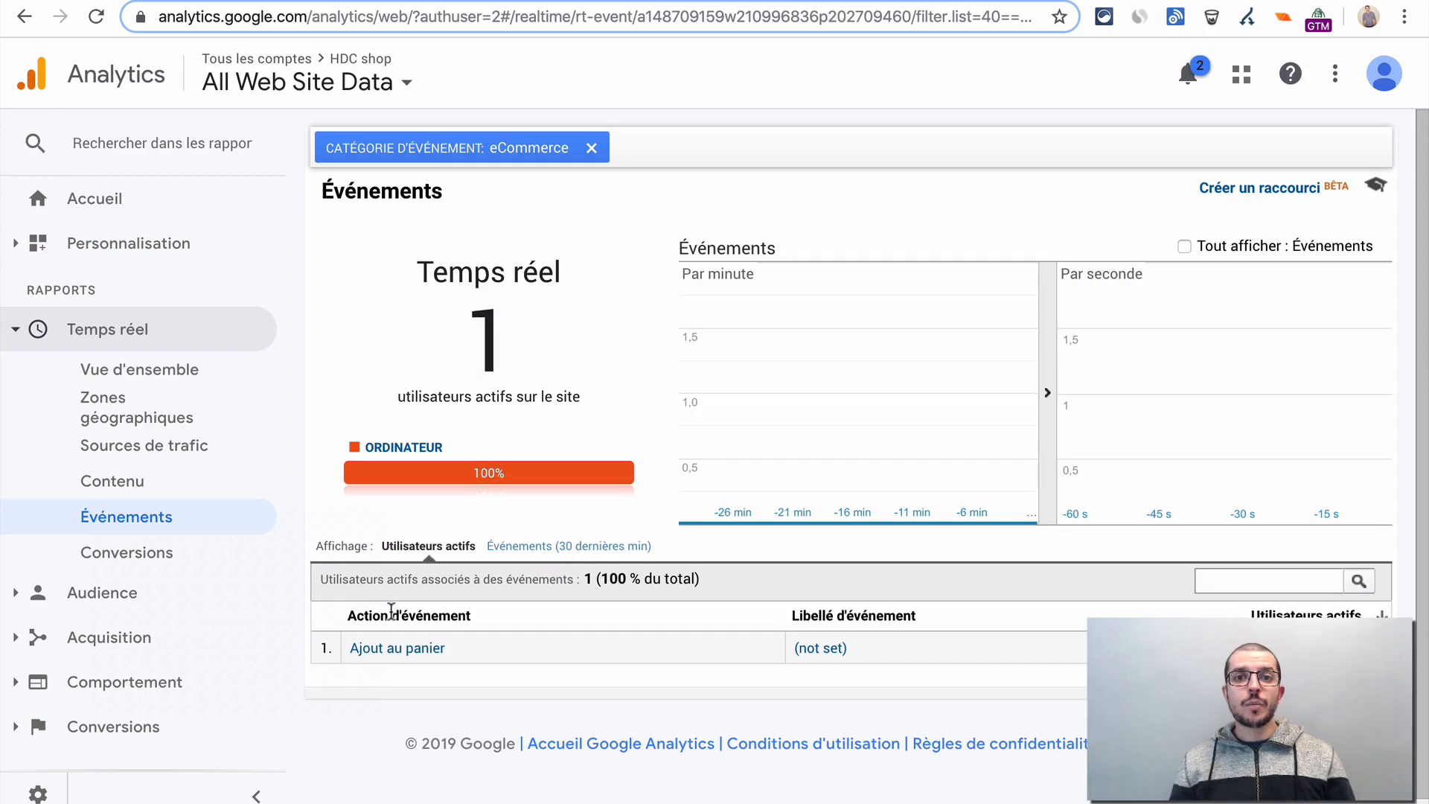
# - Return to the store's Unicorn T-shirt page and test clicks on an empty area in the preview debugger
pyautogui.hotkey('ctrl', 'Tab')
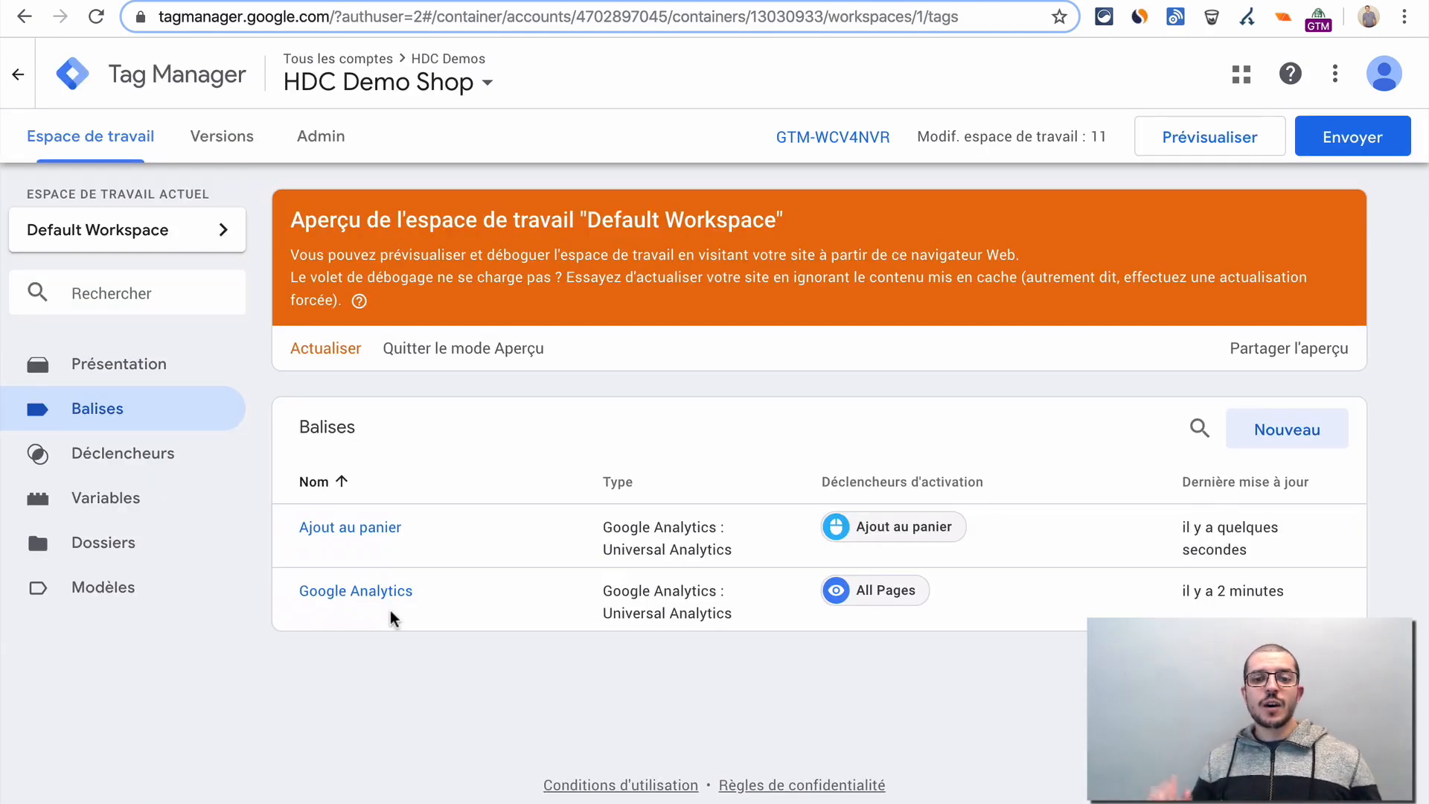
pyautogui.hotkey('ctrl', 'Tab')
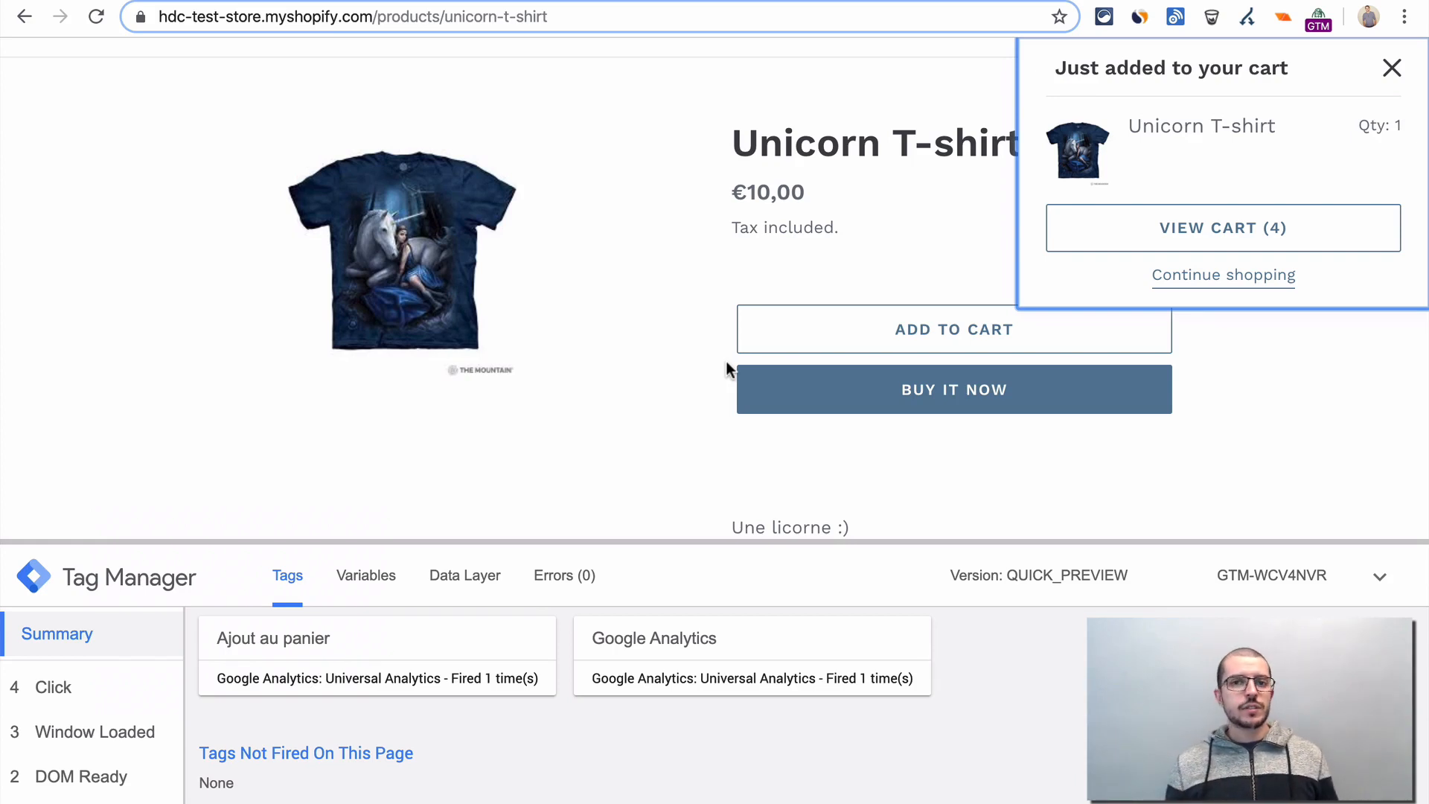
pyautogui.click(688, 250)
pyautogui.click(688, 249)
pyautogui.scroll(2, 689, 249)
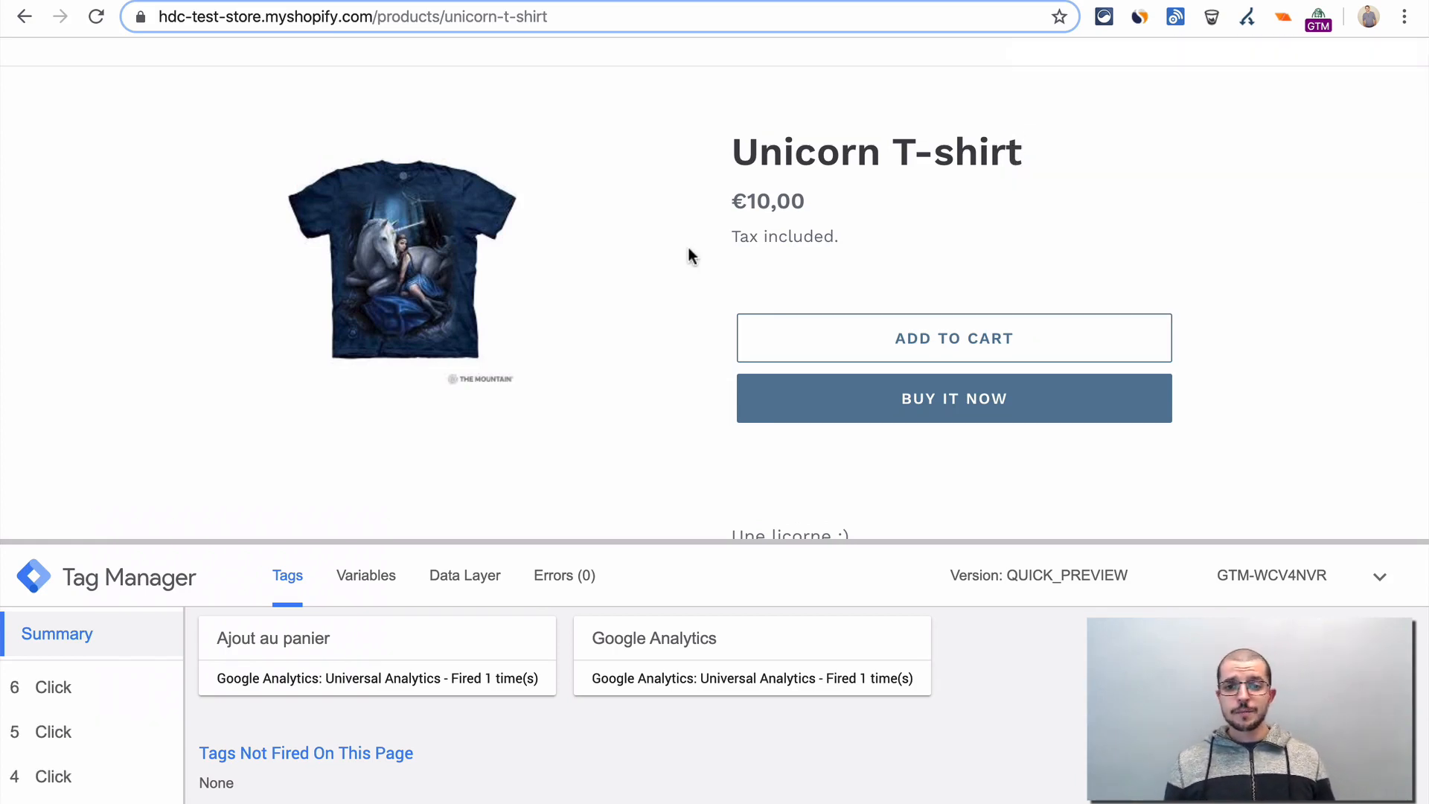
# - Start submitting the Tag Manager workspace changes and name the version "évènement ajout au panier"
pyautogui.hotkey('ctrl', 'Tab')
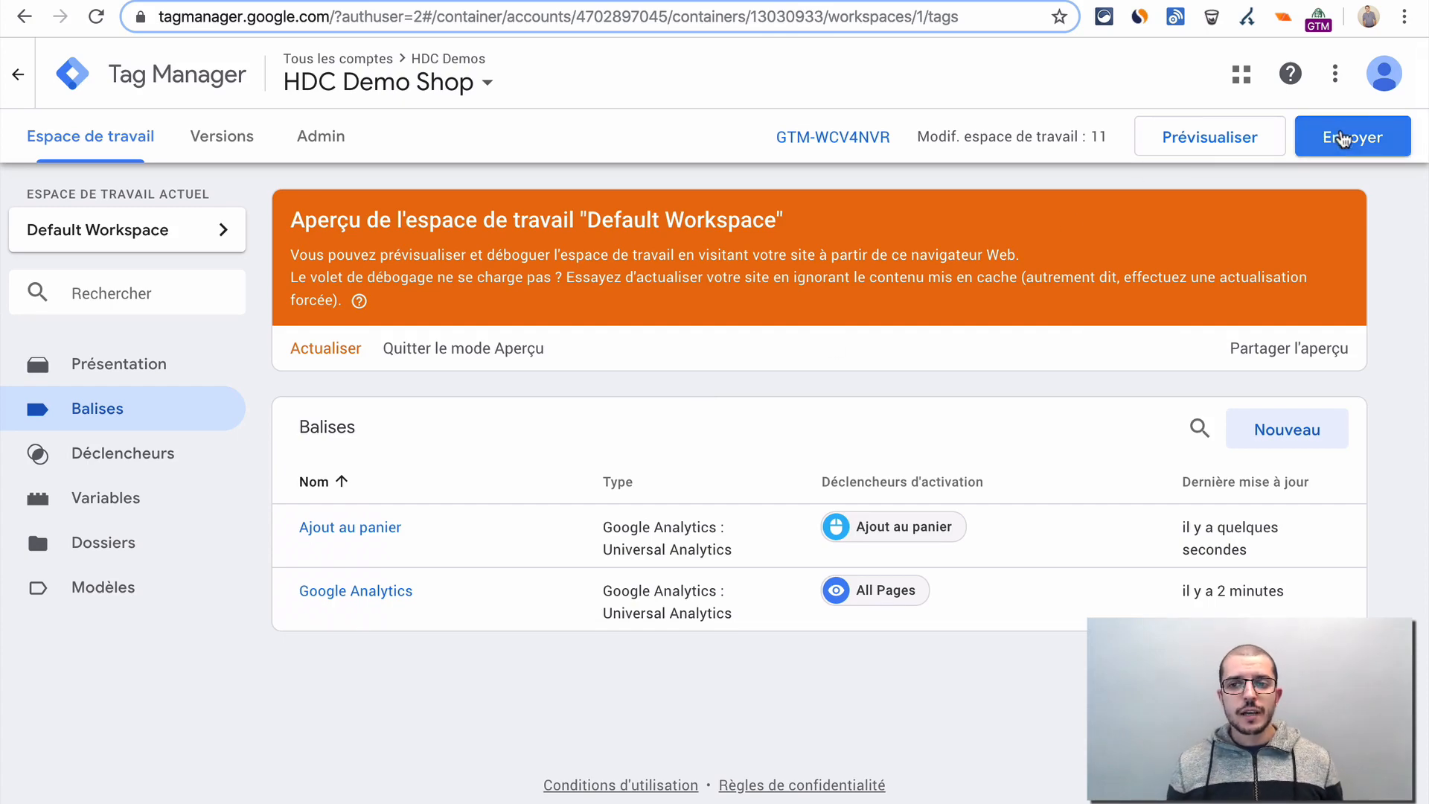
pyautogui.click(1339, 137)
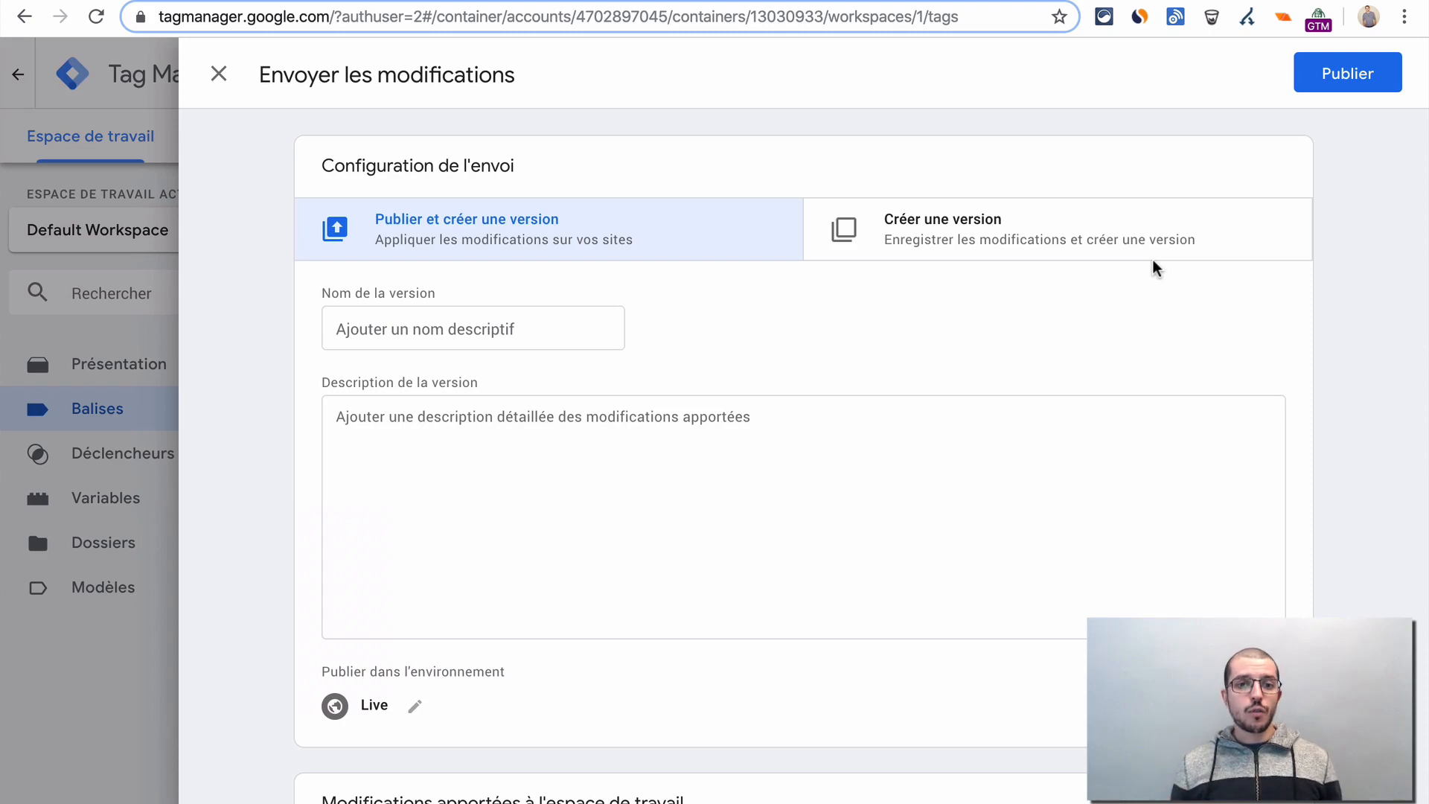
pyautogui.click(416, 335)
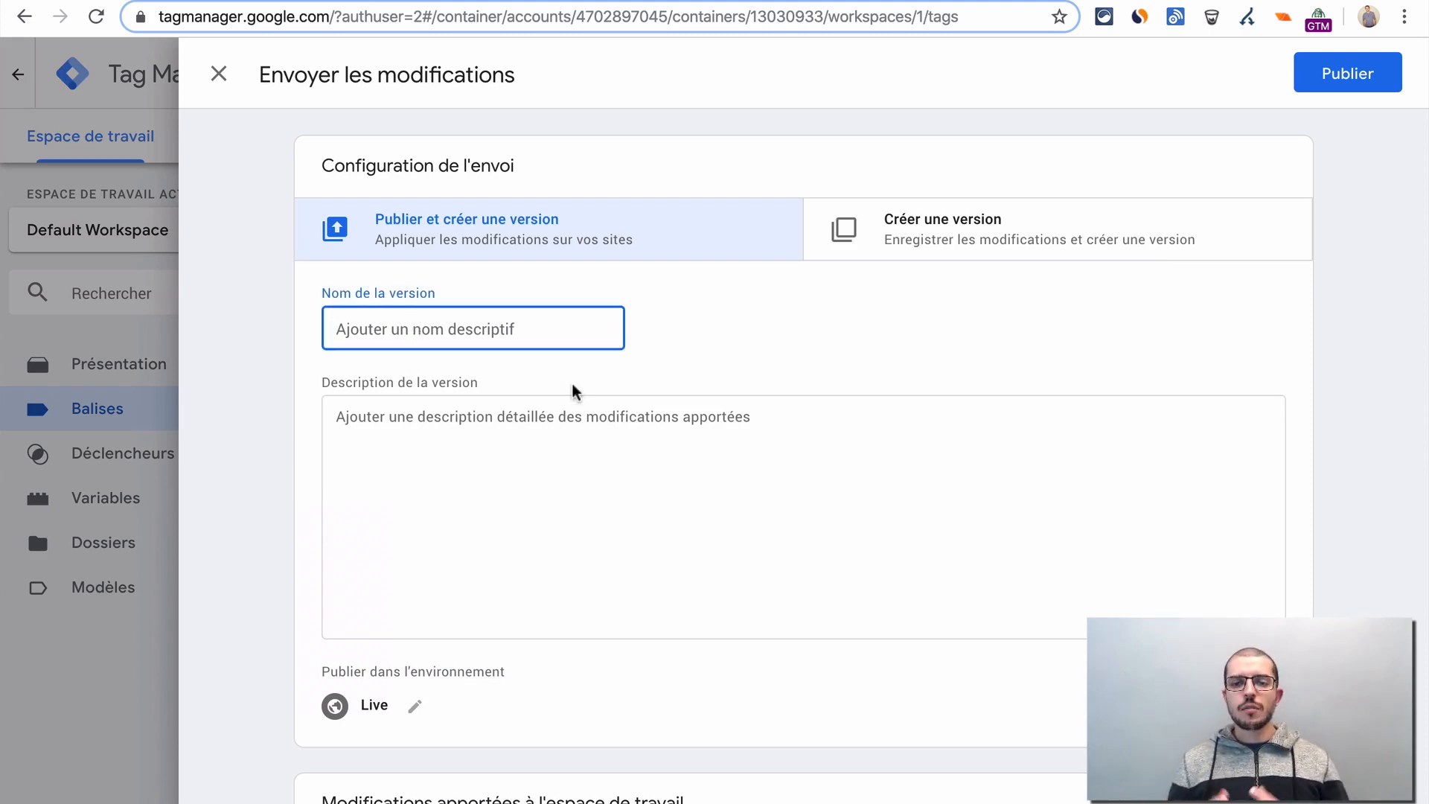
pyautogui.write('ajout ')
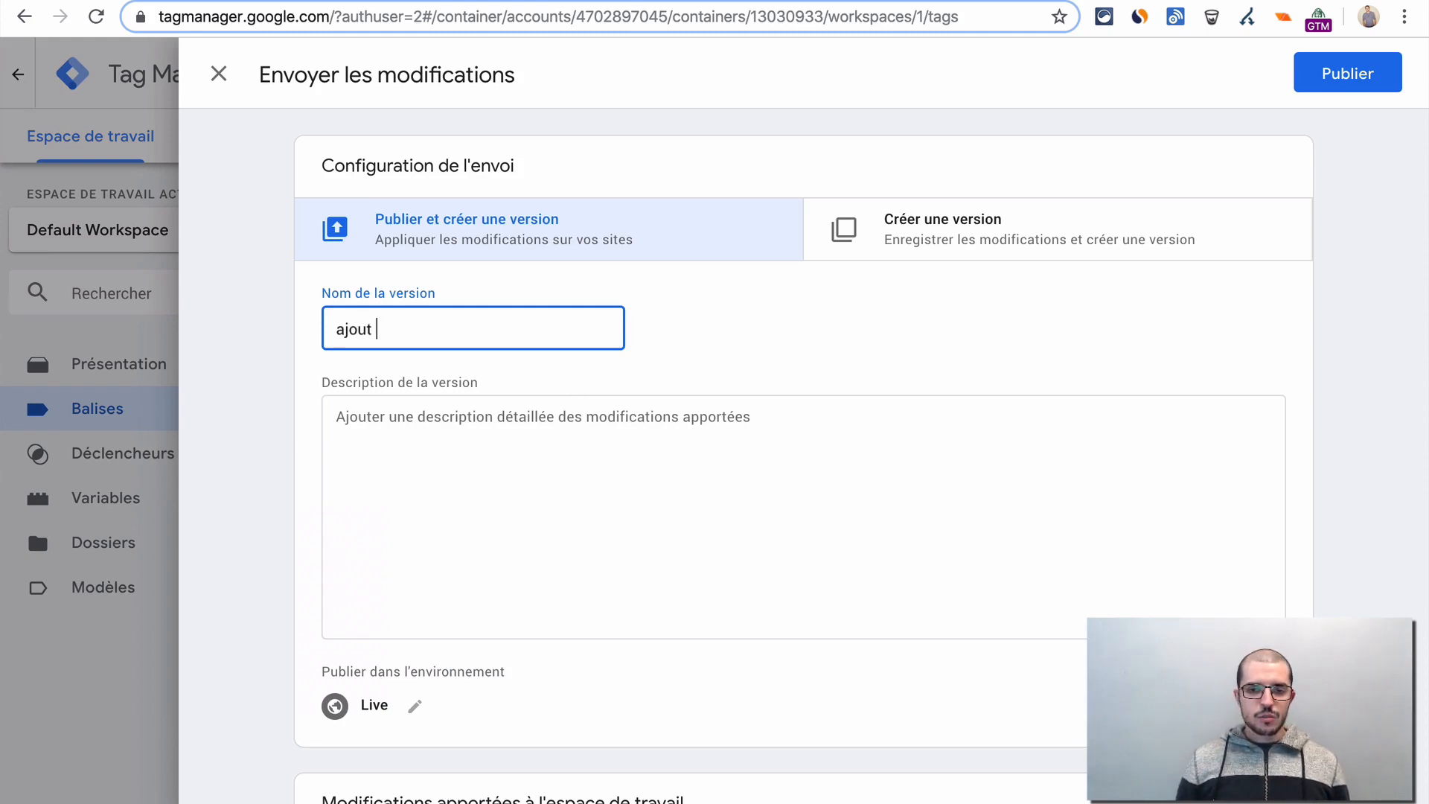
pyautogui.write('au panier ')
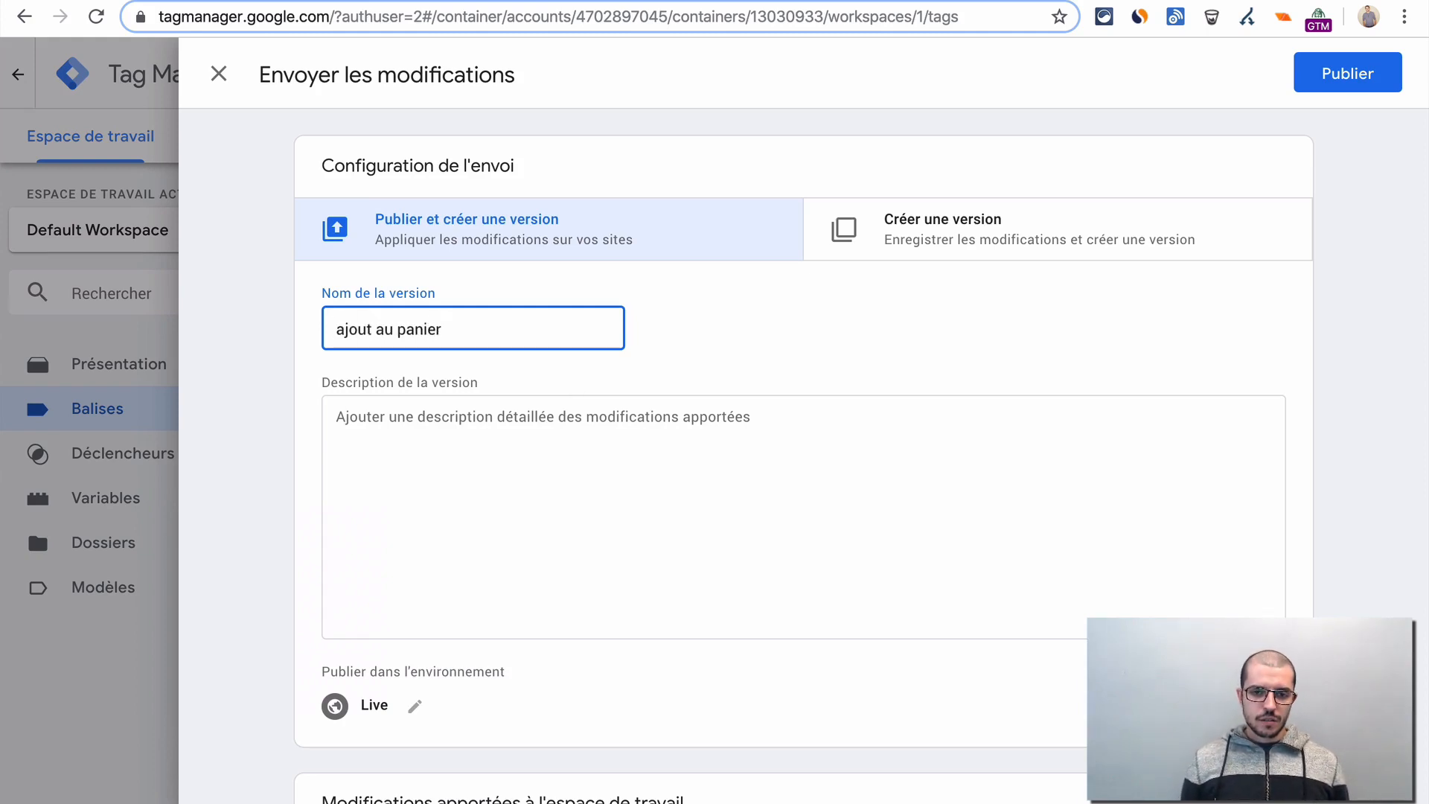
pyautogui.write('évènement')
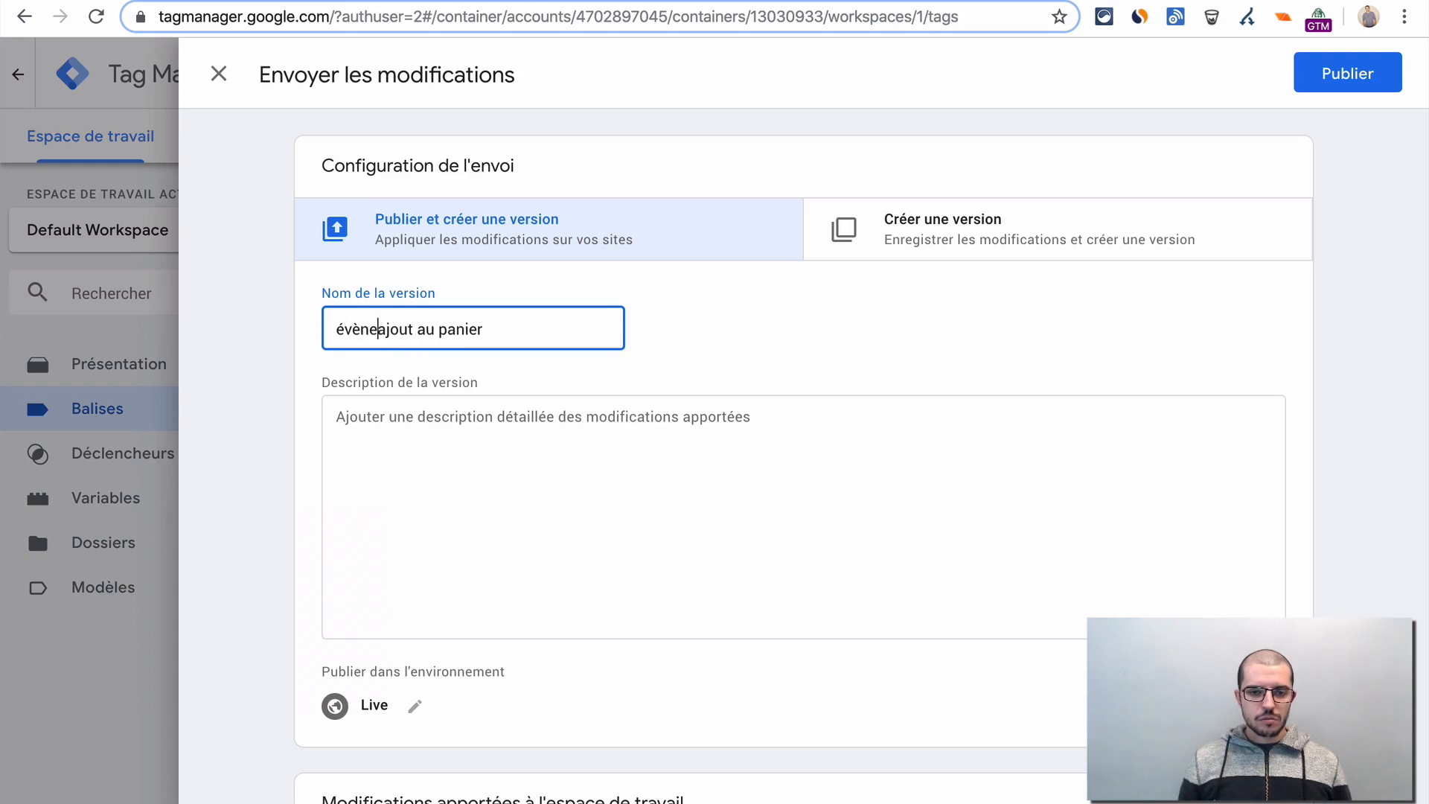
# - Describe the version as "on a ajouté une balise GA pour tracker les ajouts au panier" and publish it to the Live environment
pyautogui.press('Tab')
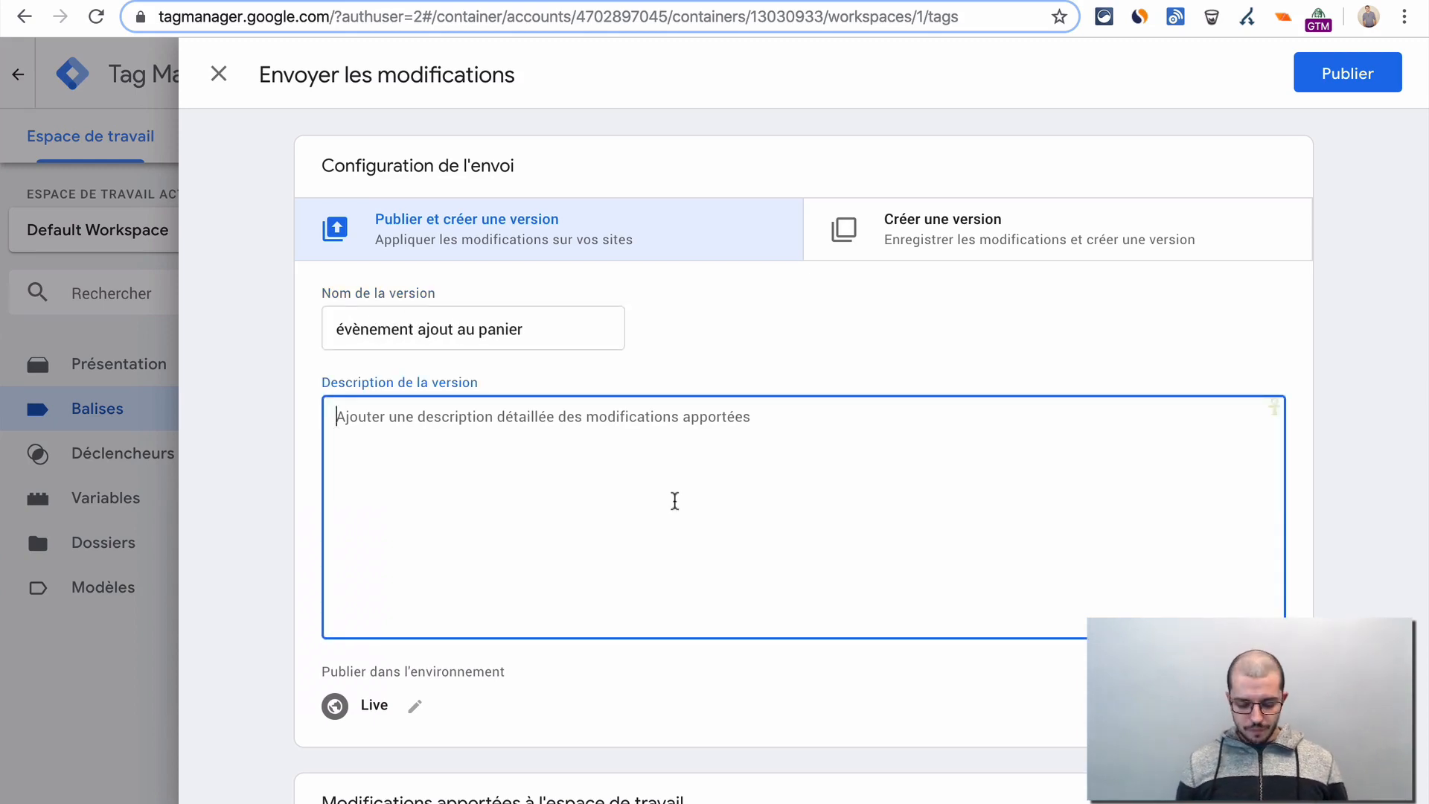
pyautogui.write('on a ajout')
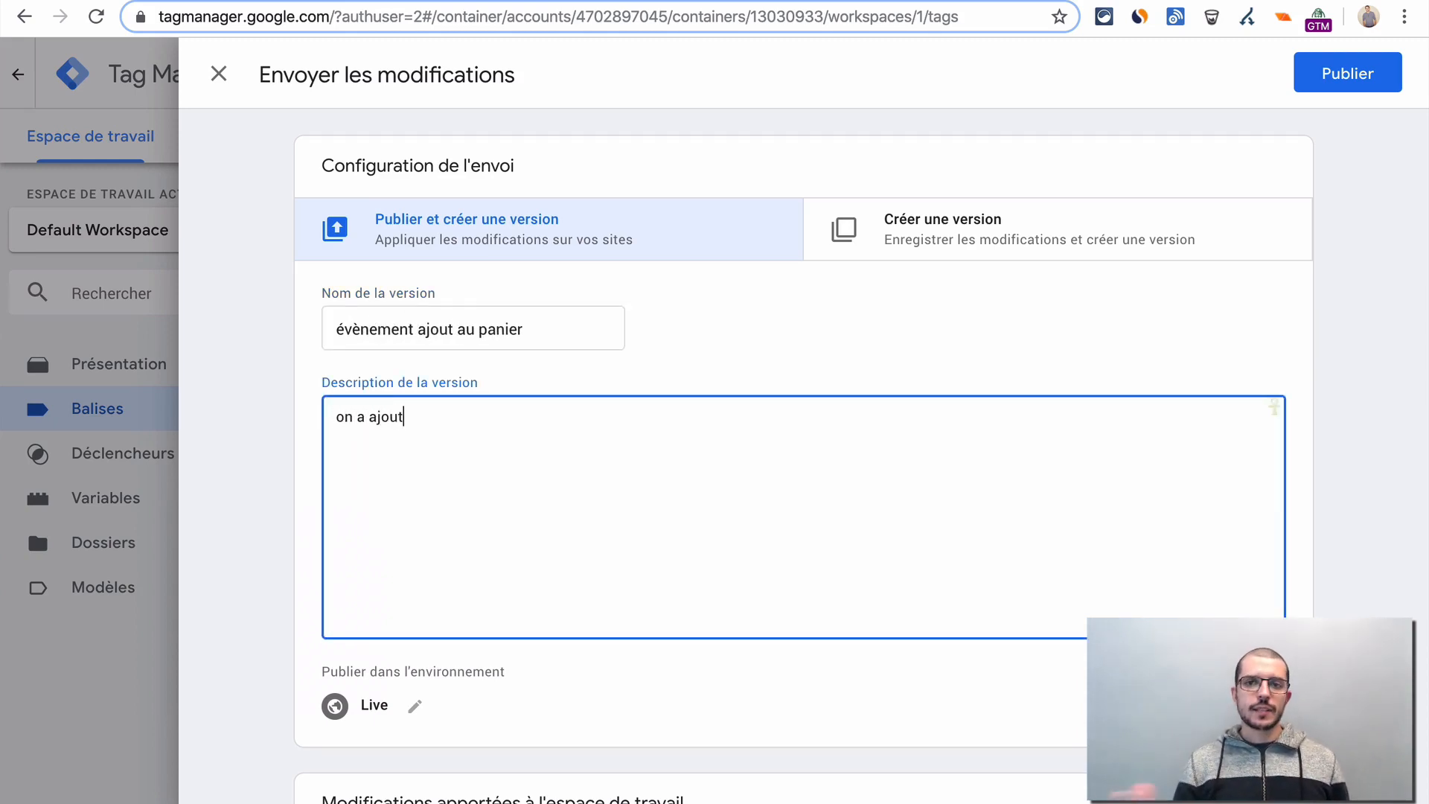
pyautogui.write('é un ')
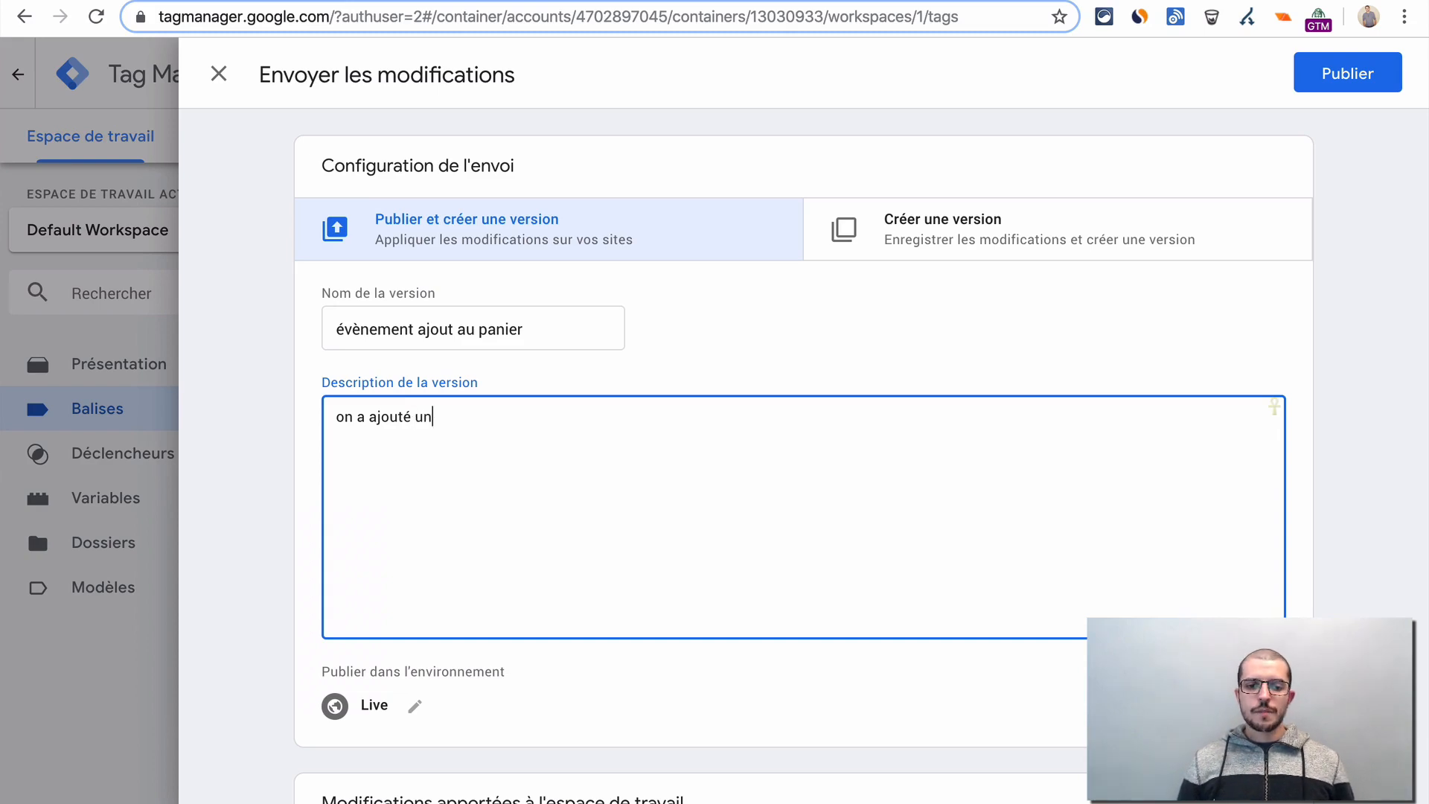
pyautogui.write('e bali')
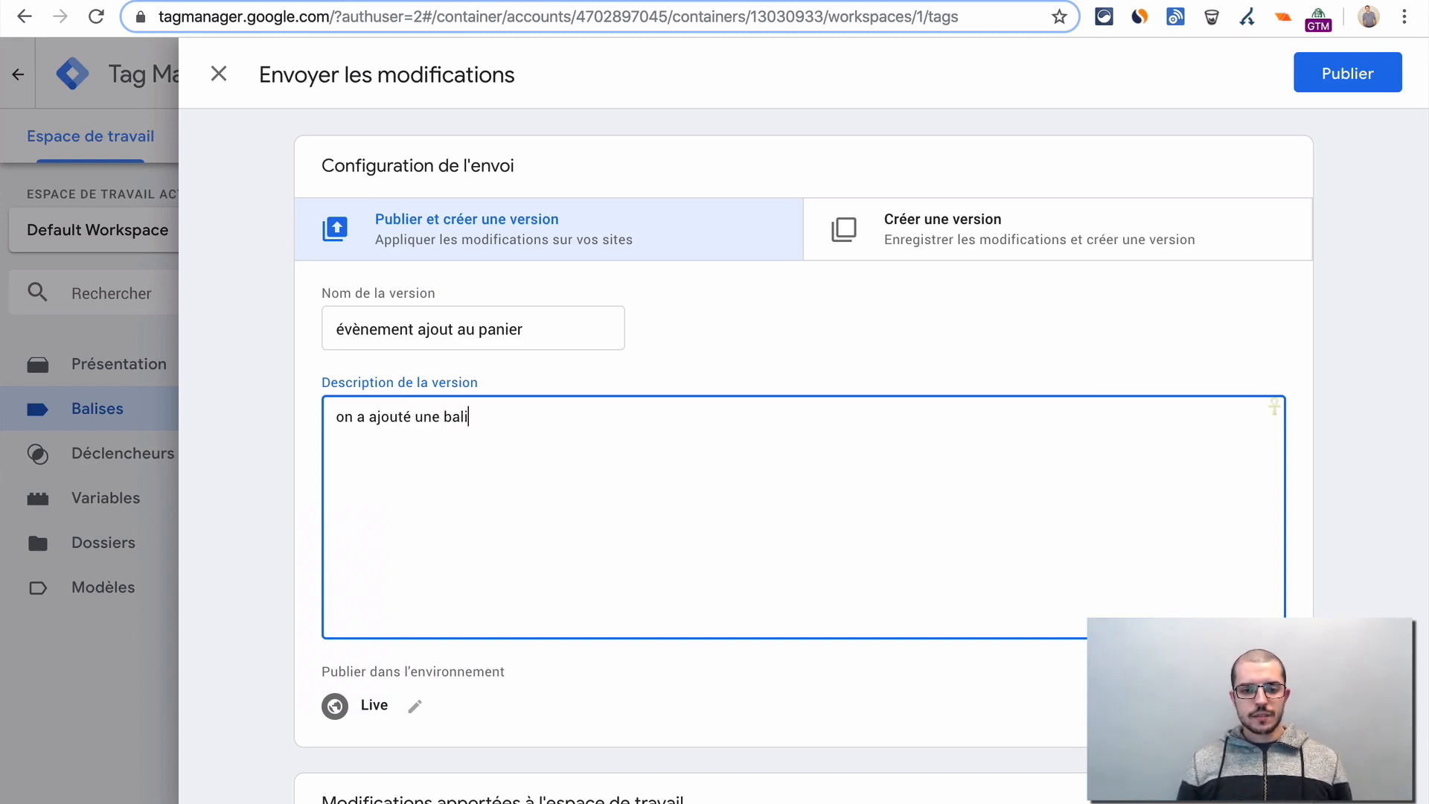
pyautogui.write('se pour tr')
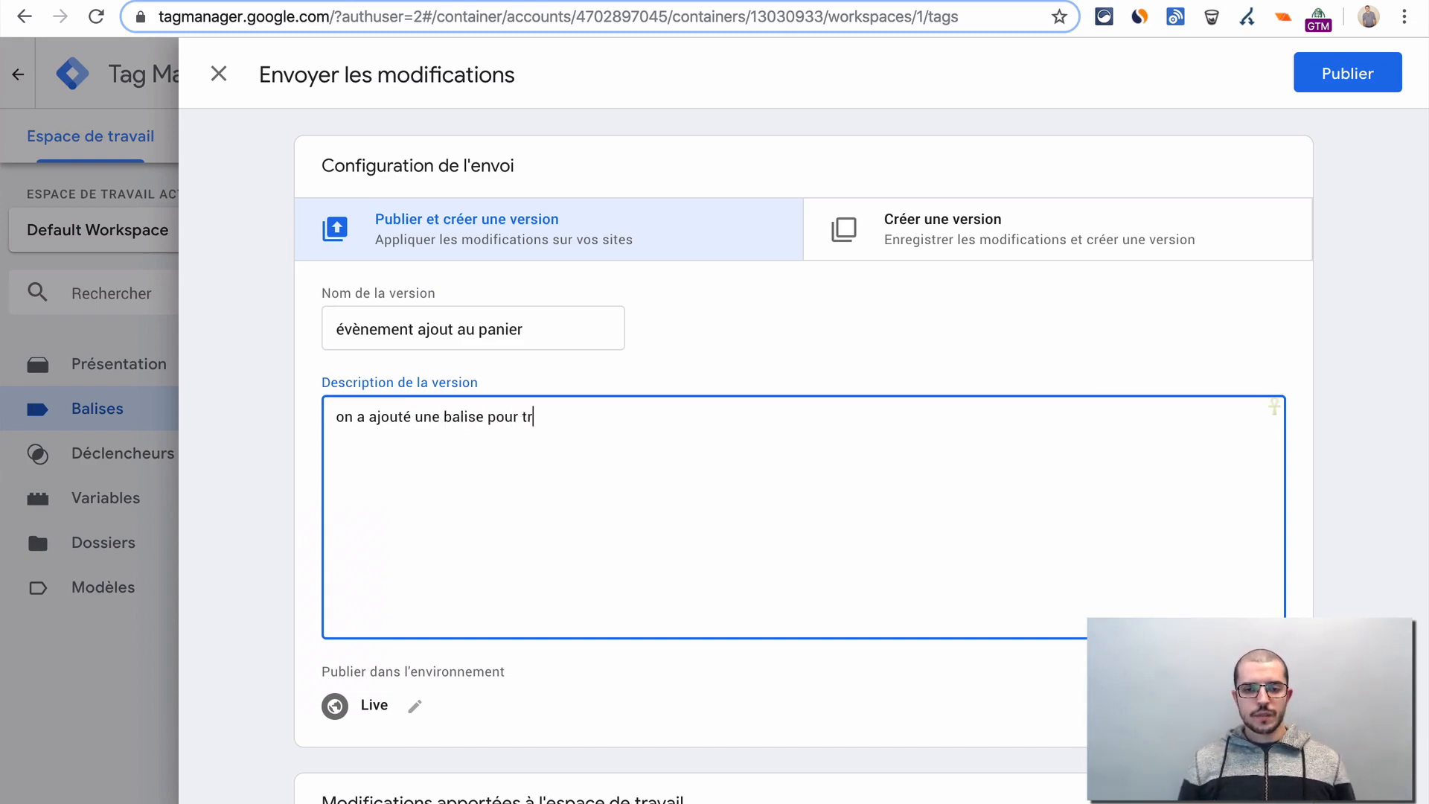
pyautogui.write('ackerGA')
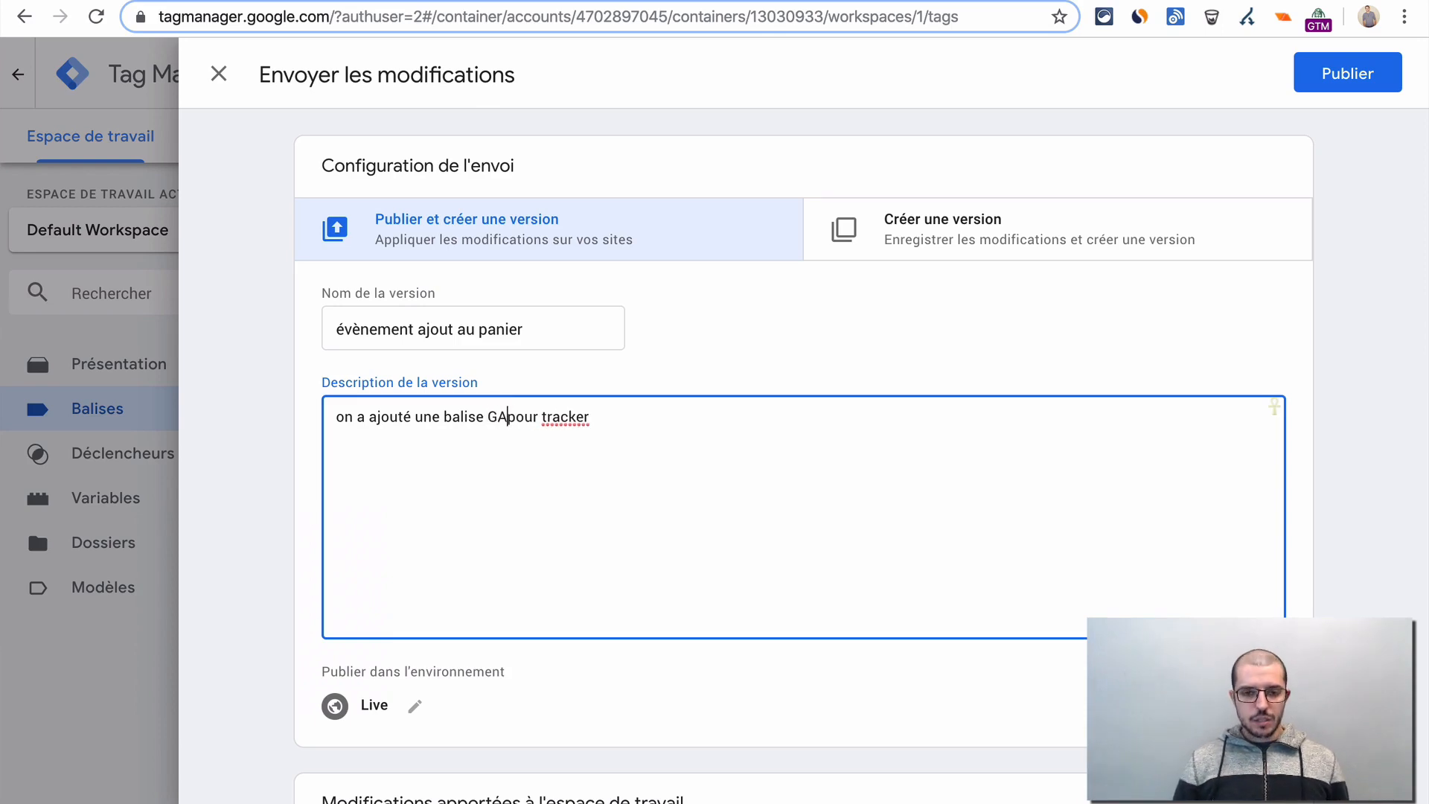
pyautogui.hotkey('alt', 'Right')
pyautogui.hotkey('alt', 'Right')
pyautogui.write('les ajouts au panier')
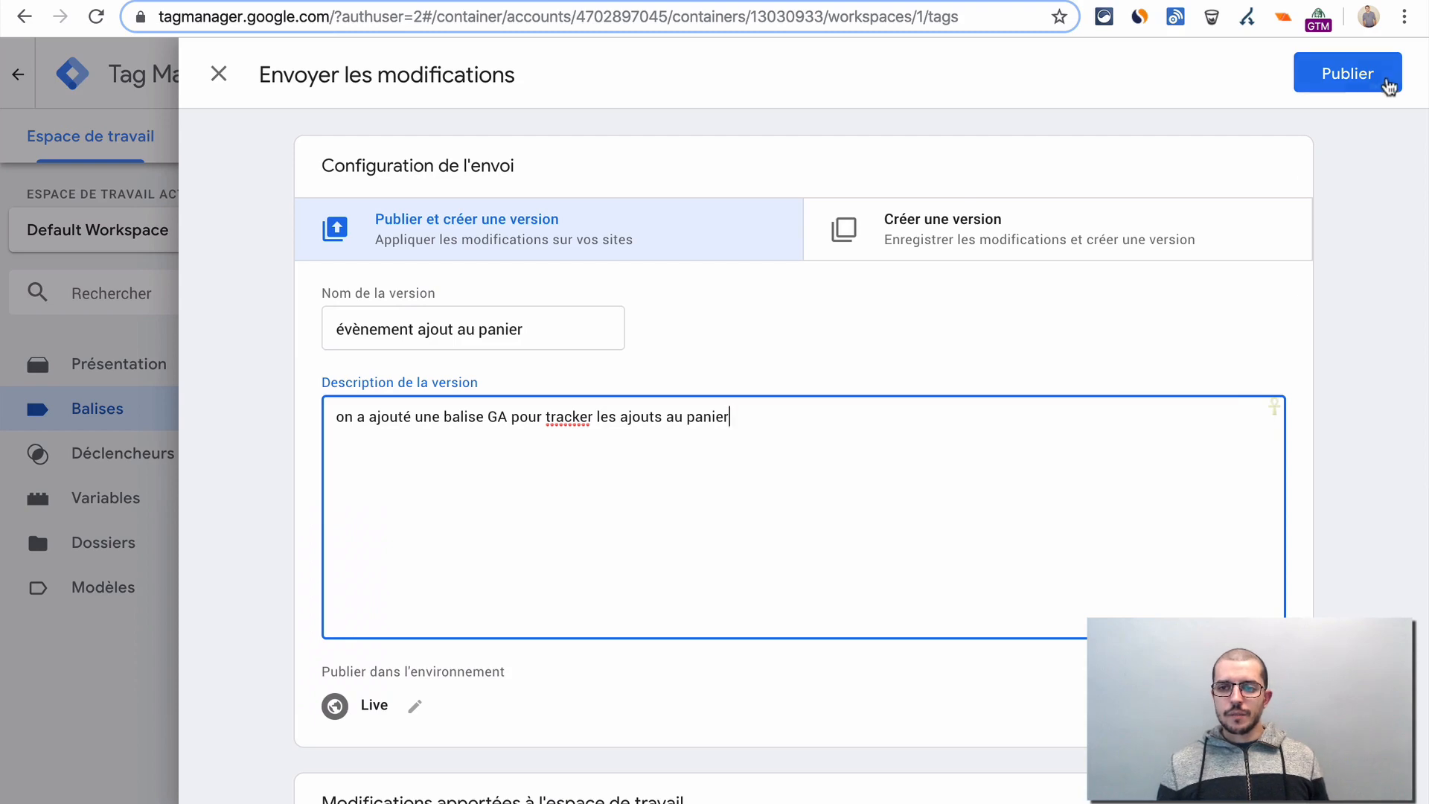
pyautogui.click(1354, 78)
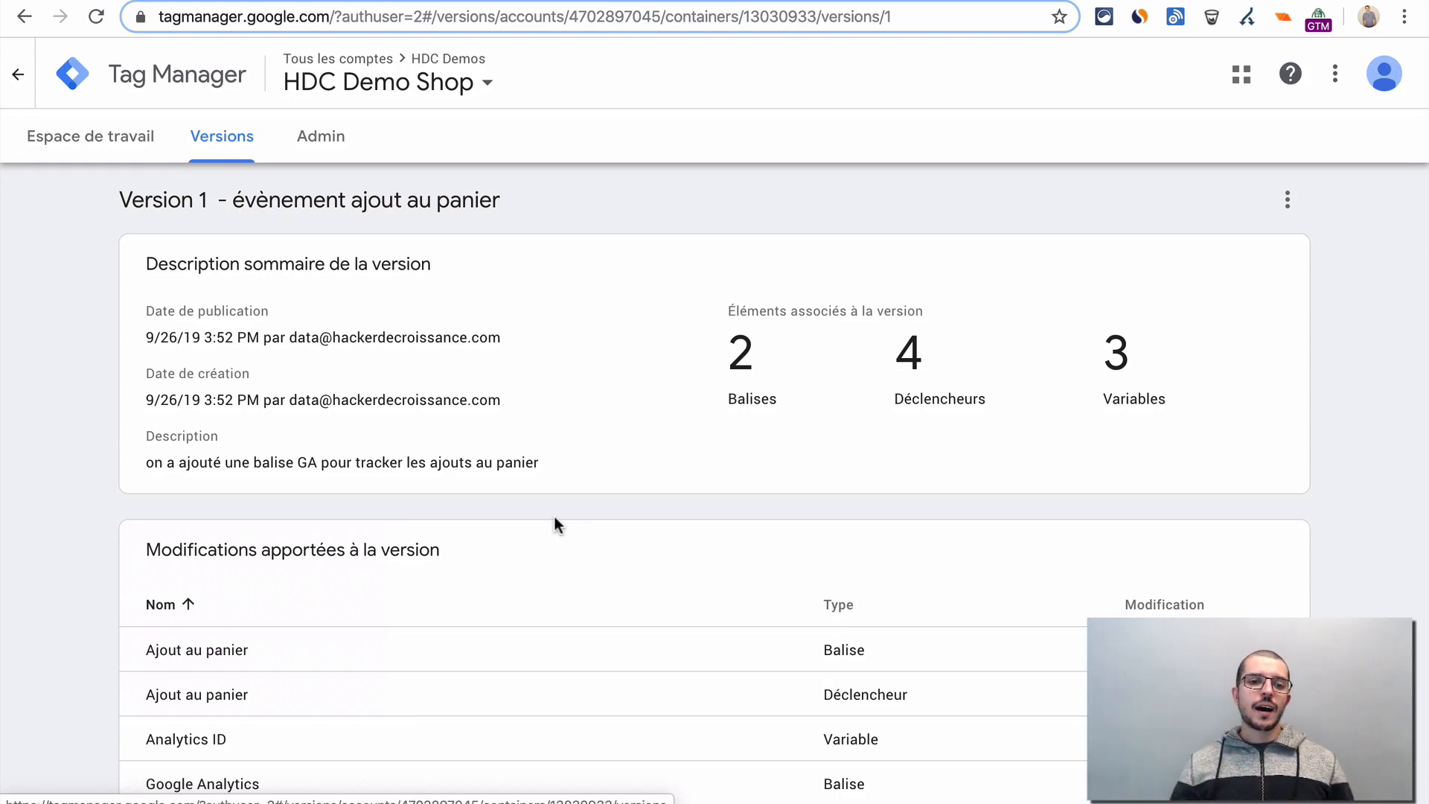
pyautogui.scroll(-1, 555, 519)
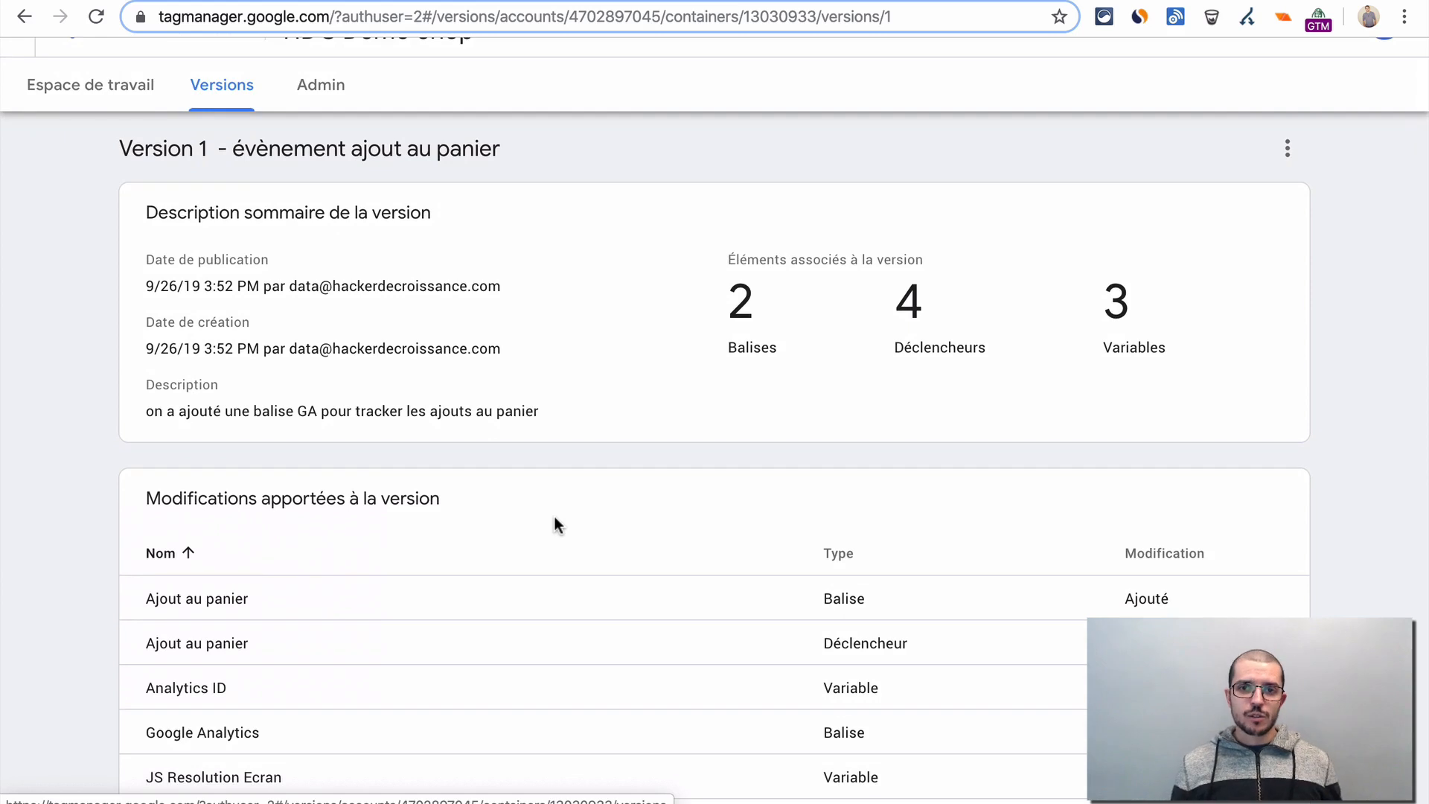